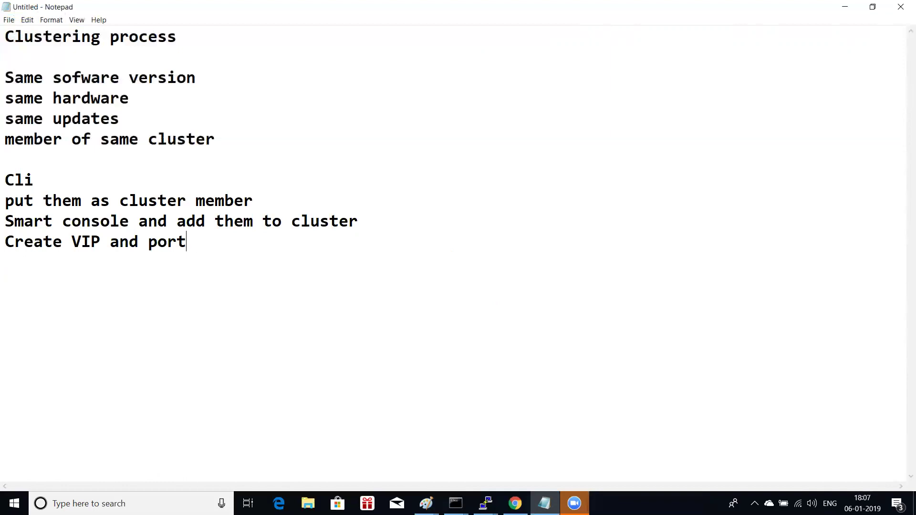
Finish the notes with the line 'Create VIP and port states' and begin a new empty line.
{"action": "key", "text": "Return"}
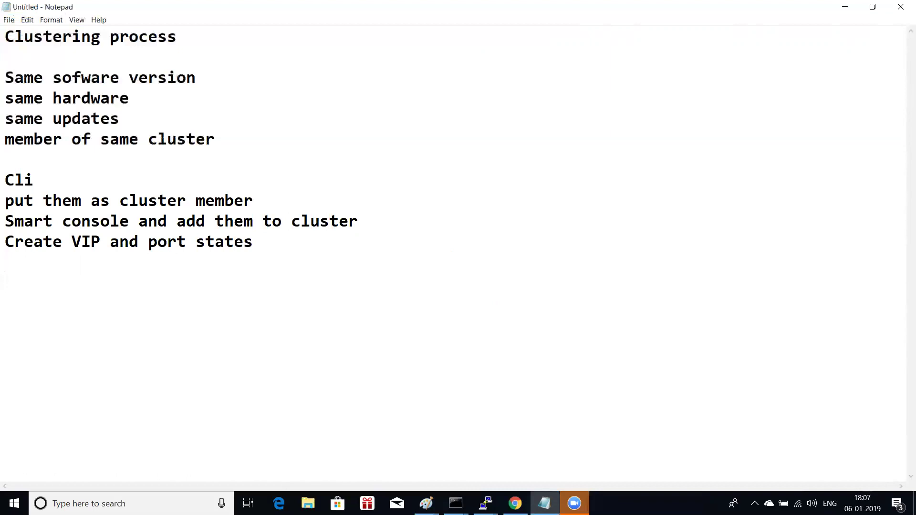
Launch SmartConsole R80.10 from Windows search and log in with the password.
{"action": "left_click", "coordinate": [72, 494]}
{"action": "type", "text": "s"}
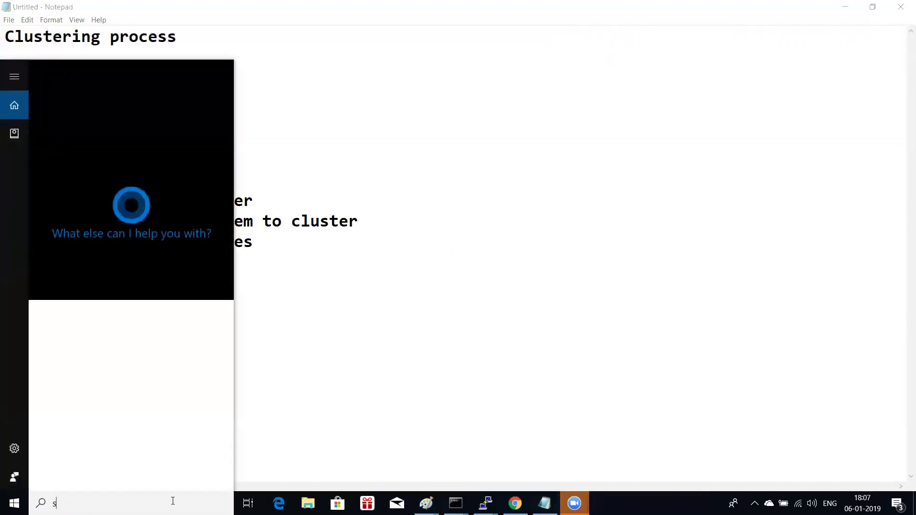
{"action": "type", "text": "mart"}
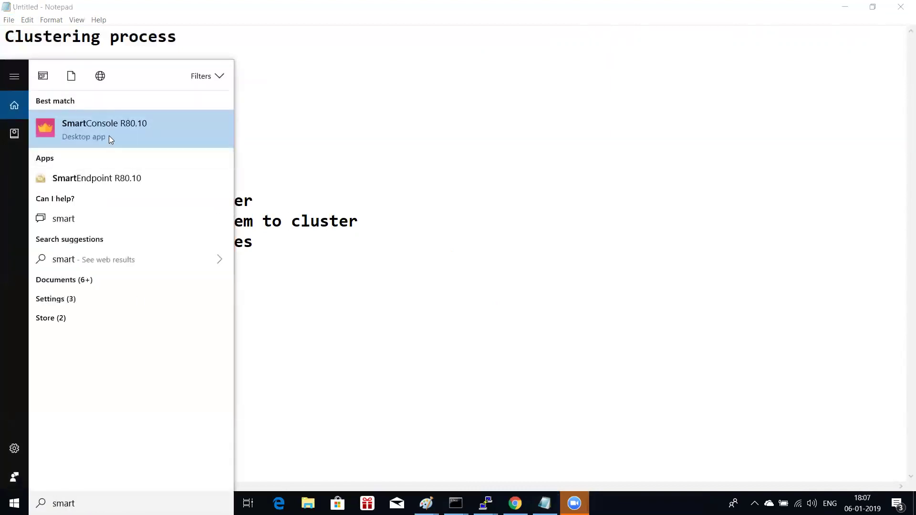
{"action": "left_click", "coordinate": [109, 138]}
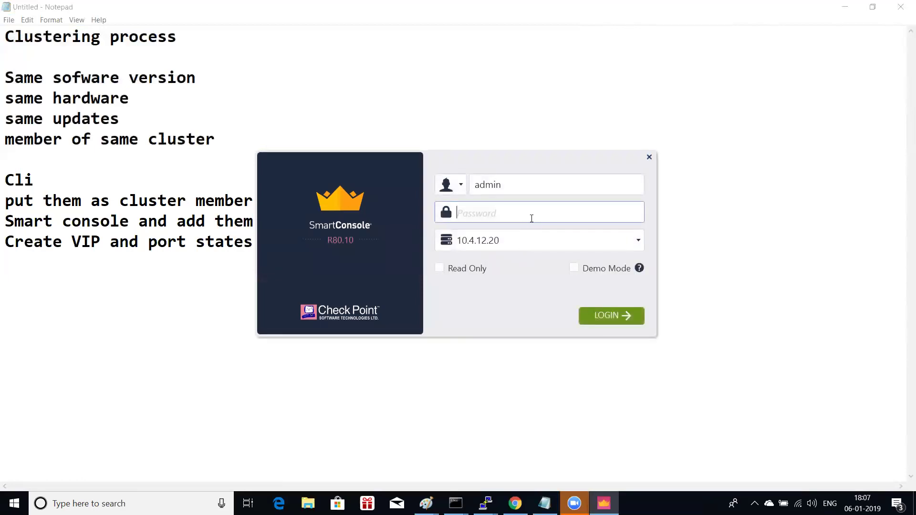
{"action": "type", "text": "•••••••••"}
{"action": "key", "text": "Return"}
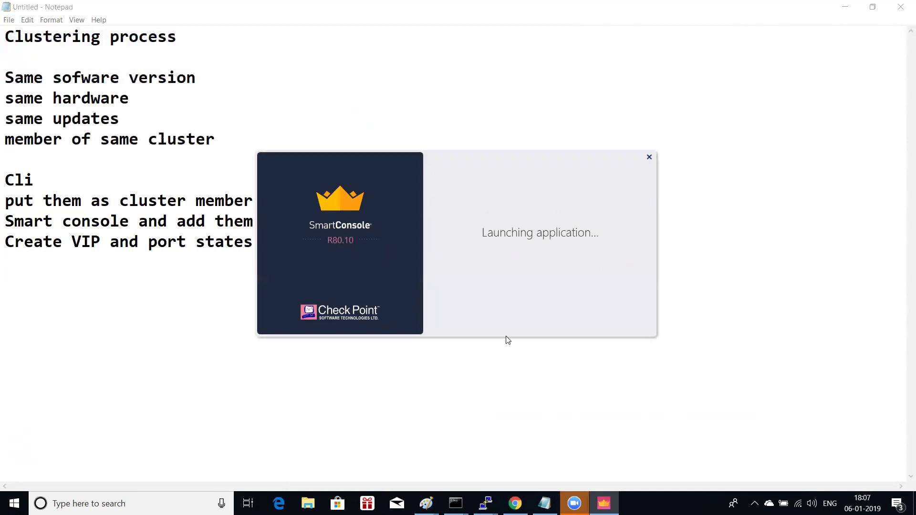
Close the inactive PuTTY terminal session and confirm the closing.
{"action": "mouse_move", "coordinate": [486, 503]}
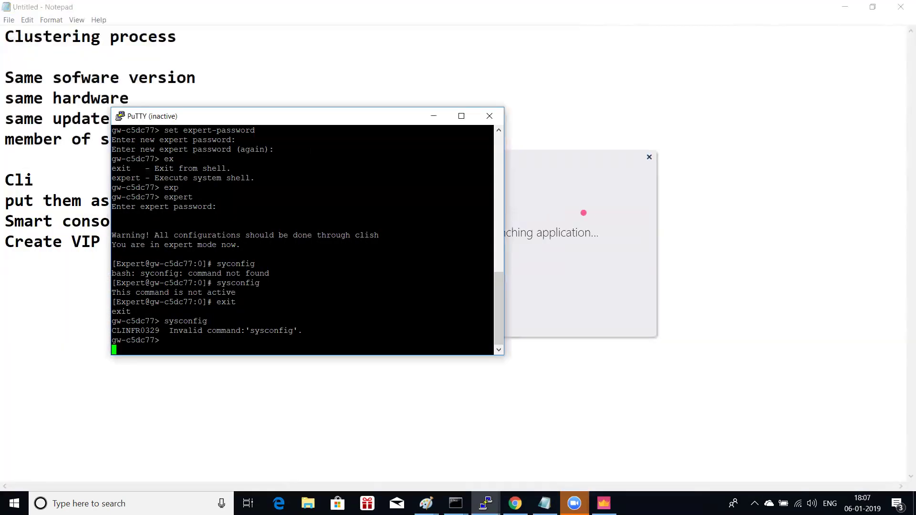
{"action": "left_click", "coordinate": [469, 448]}
{"action": "right_click", "coordinate": [313, 124]}
{"action": "left_click", "coordinate": [358, 227]}
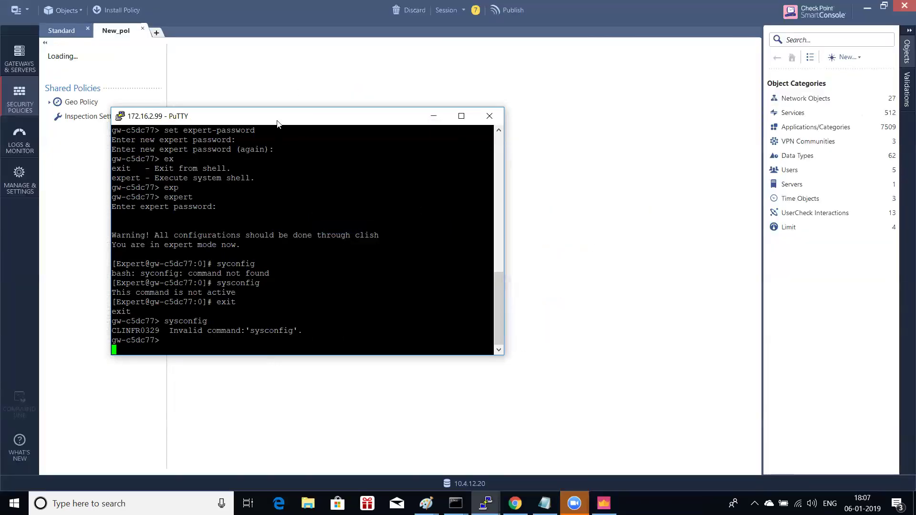
{"action": "left_click_drag", "start_coordinate": [279, 120], "coordinate": [251, 78]}
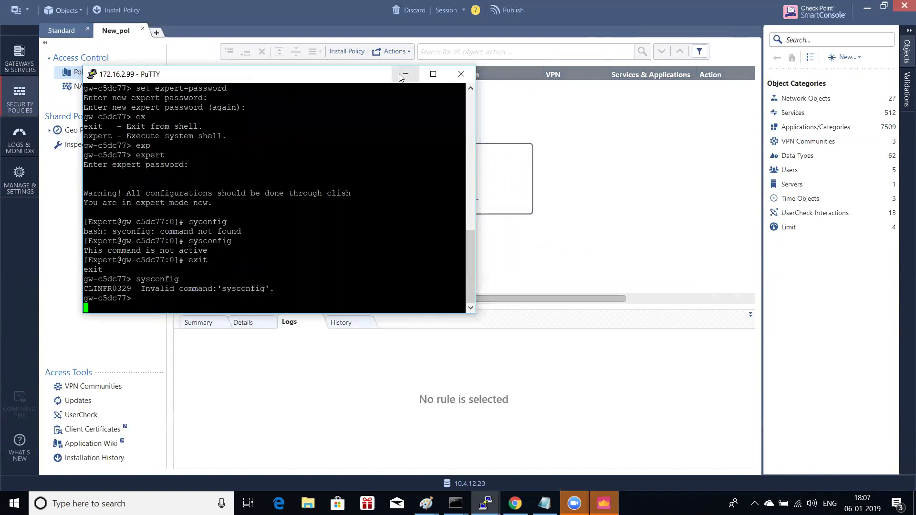
{"action": "left_click", "coordinate": [461, 74]}
{"action": "left_click", "coordinate": [467, 295]}
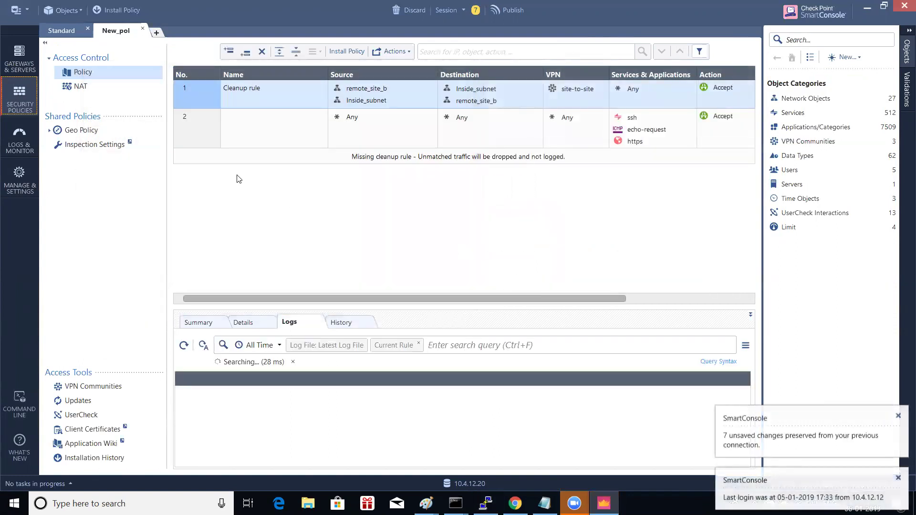
Show the Gateways & Servers list and close the pinging PuTTY window.
{"action": "left_click", "coordinate": [19, 56]}
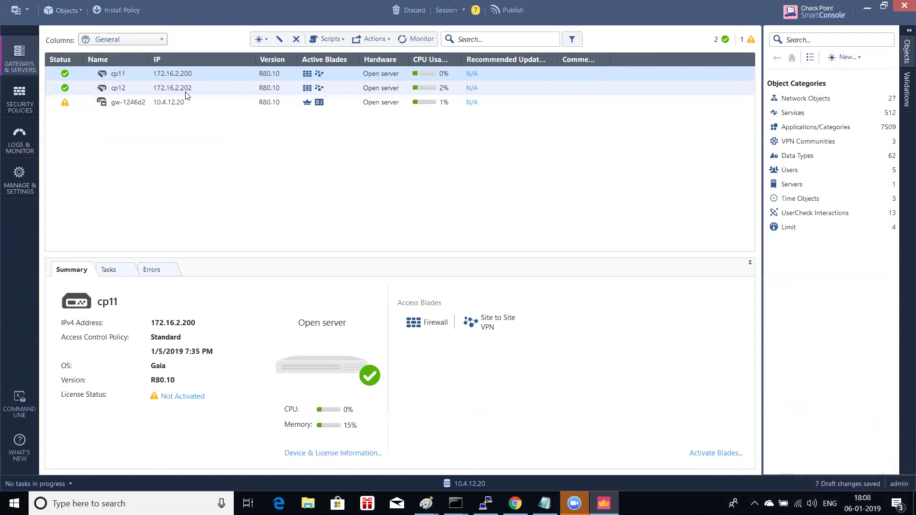
{"action": "left_click", "coordinate": [486, 503]}
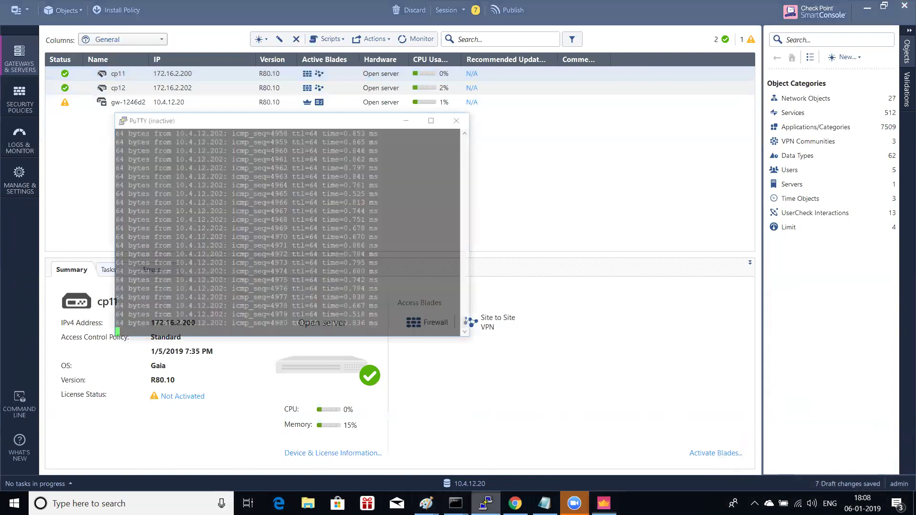
{"action": "left_click", "coordinate": [443, 70]}
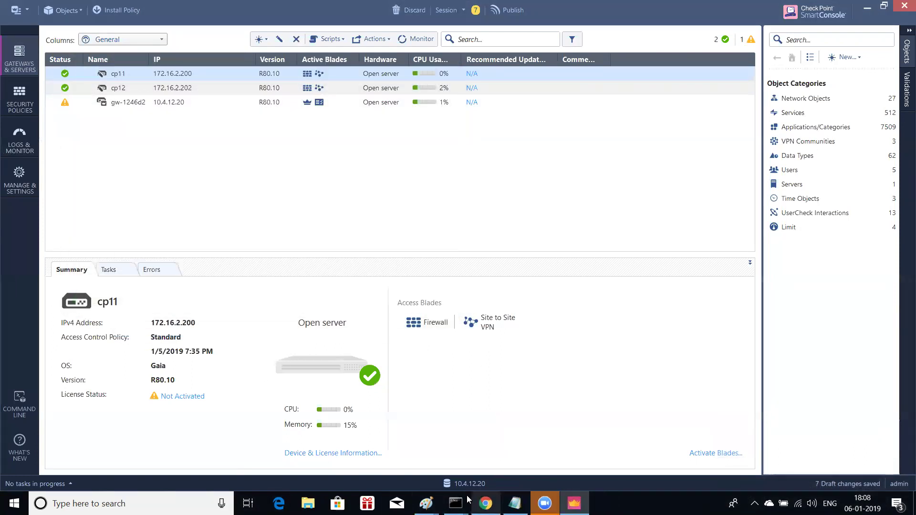
Launch PuTTY from the Windows search results.
{"action": "left_click", "coordinate": [144, 500]}
{"action": "type", "text": "putt"}
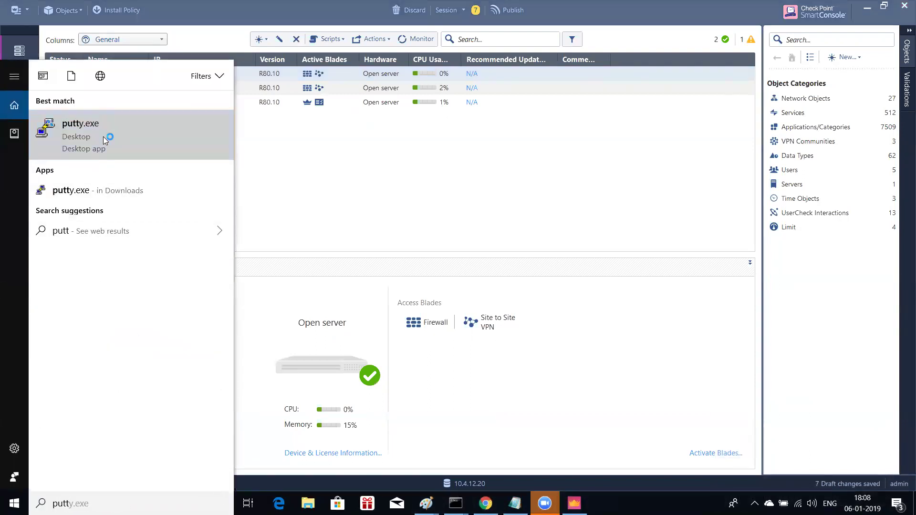
{"action": "left_click", "coordinate": [103, 137]}
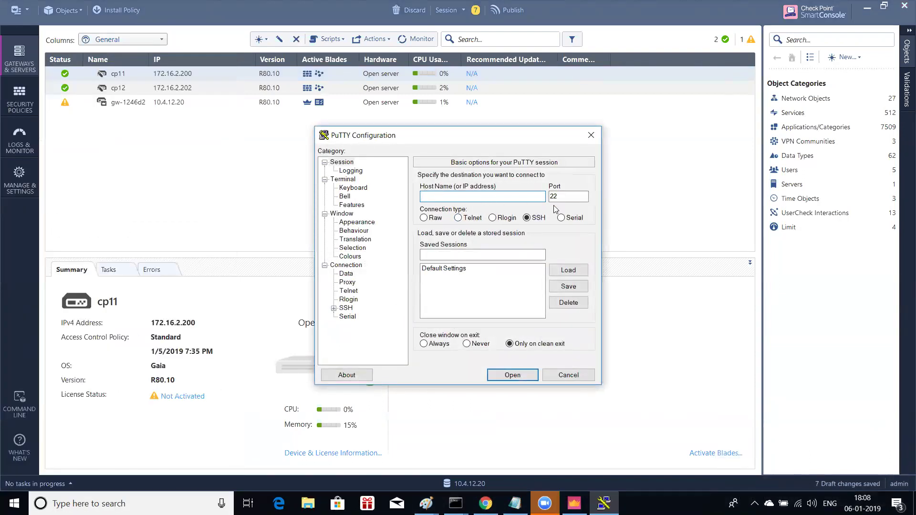
Open an SSH session to 172.16.2.200 and log in as admin.
{"action": "type", "text": "172.16.2.202"}
{"action": "key", "text": "BackSpace"}
{"action": "type", "text": "0"}
{"action": "left_click", "coordinate": [513, 375]}
{"action": "type", "text": "admin"}
{"action": "key", "text": "Return"}
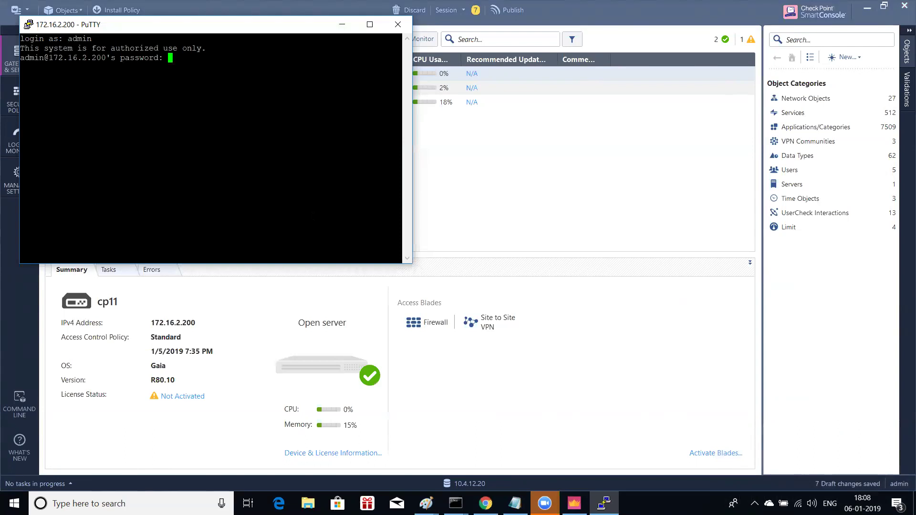
{"action": "key", "text": "Return"}
Run cpconfig and enable cluster membership with option 6, confirming with y.
{"action": "key", "text": "Return"}
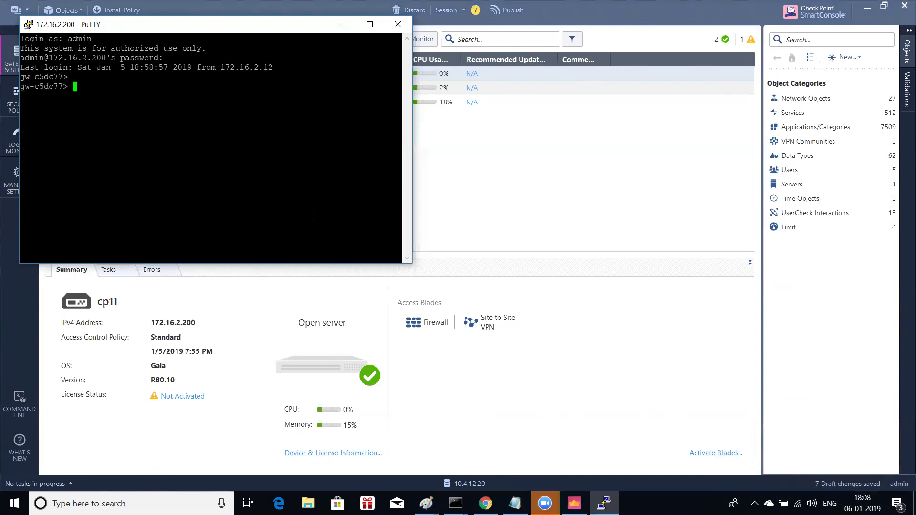
{"action": "type", "text": "cpconfig"}
{"action": "key", "text": "Return"}
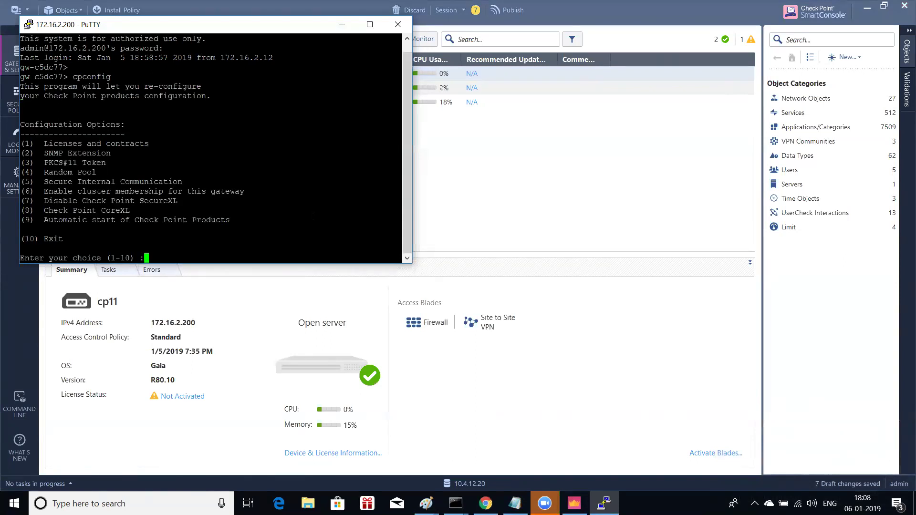
{"action": "left_click_drag", "start_coordinate": [45, 192], "coordinate": [243, 192]}
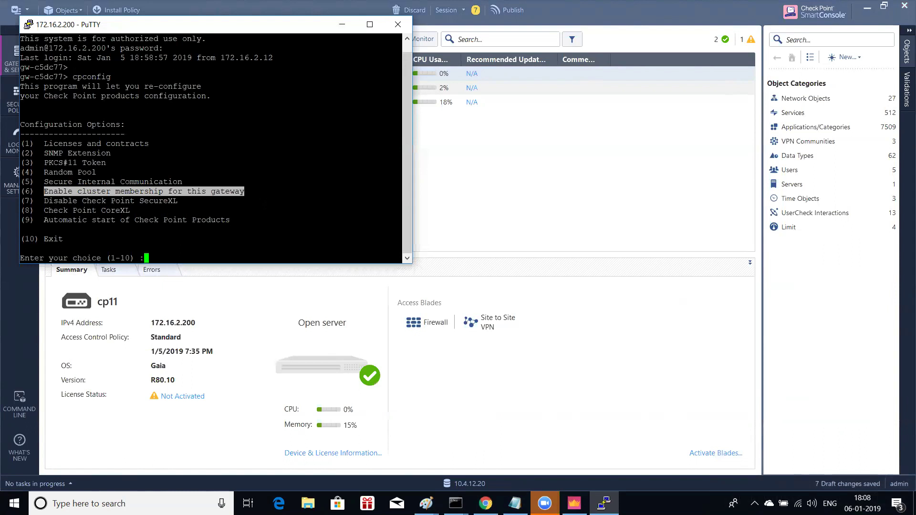
{"action": "type", "text": "6"}
{"action": "key", "text": "Return"}
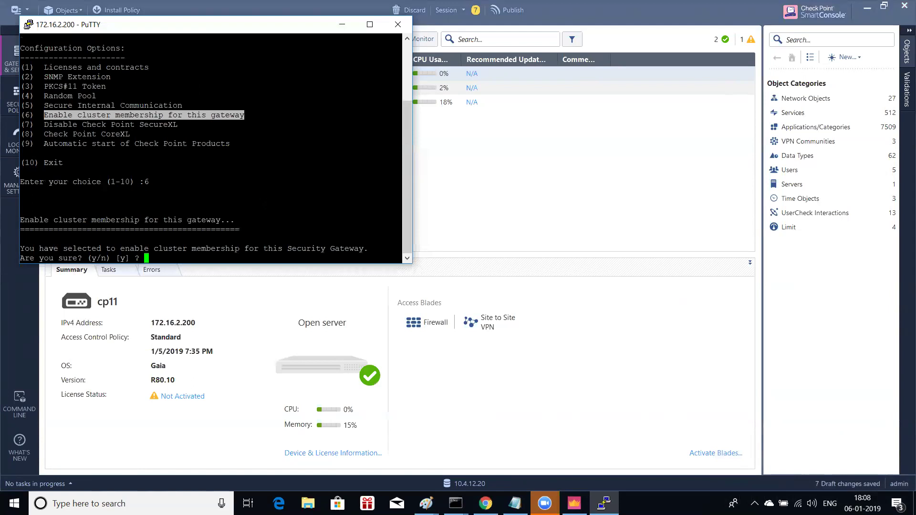
{"action": "type", "text": "y"}
{"action": "key", "text": "Return"}
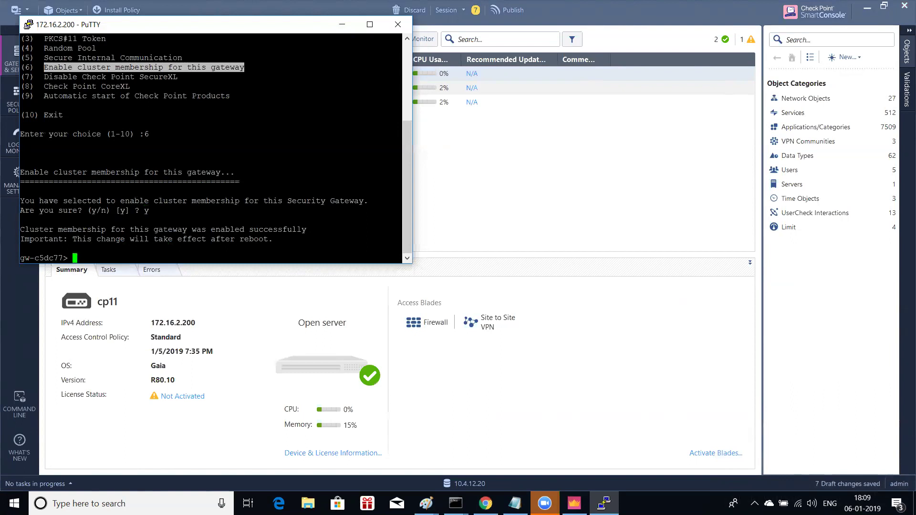
Reboot gateway 172.16.2.200, confirming with y, and start a new PuTTY session.
{"action": "type", "text": "reboot"}
{"action": "key", "text": "Return"}
{"action": "type", "text": "y"}
{"action": "key", "text": "Return"}
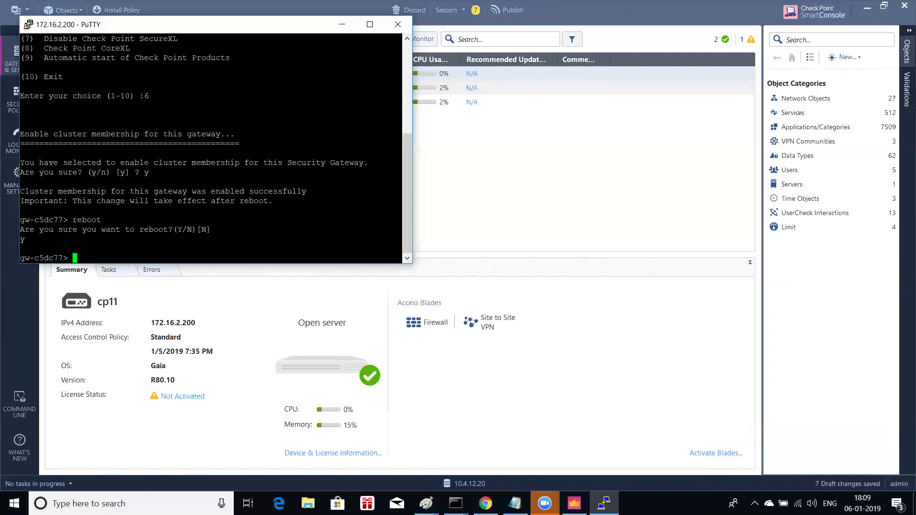
{"action": "right_click", "coordinate": [304, 29]}
{"action": "left_click", "coordinate": [360, 141]}
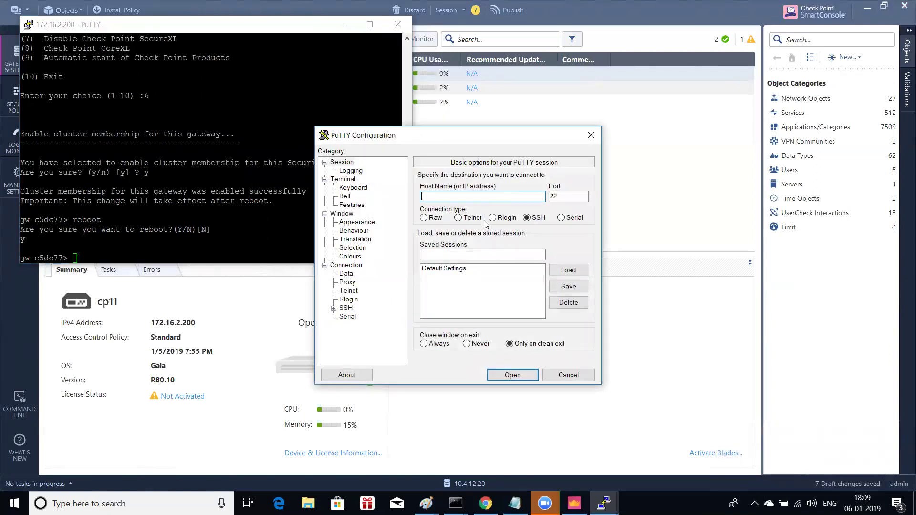
Open an SSH session to 172.16.2.202 and log in as admin.
{"action": "type", "text": "172.16.2.202"}
{"action": "left_click", "coordinate": [520, 377]}
{"action": "type", "text": "admin"}
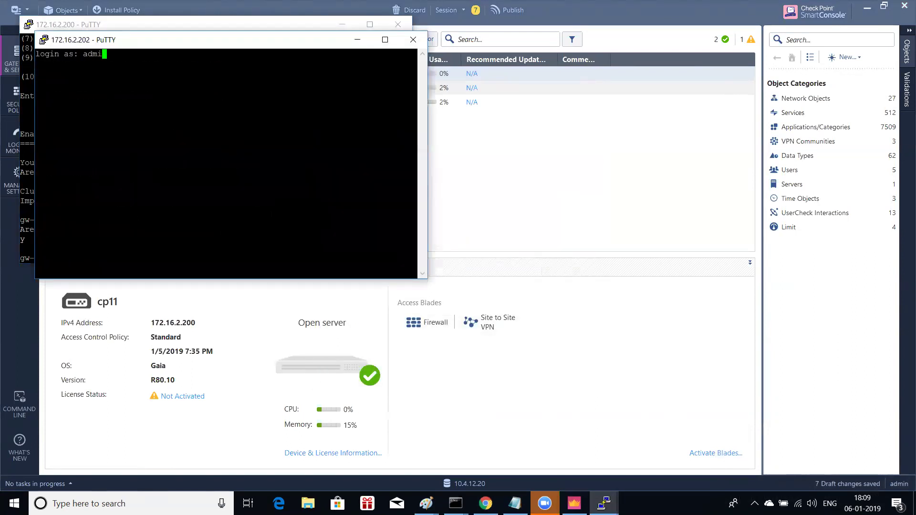
{"action": "key", "text": "Return"}
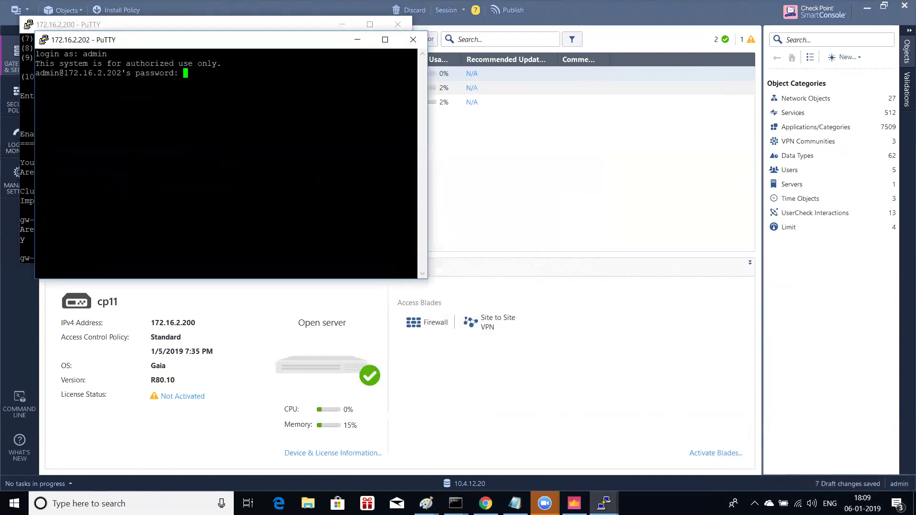
{"action": "key", "text": "Return"}
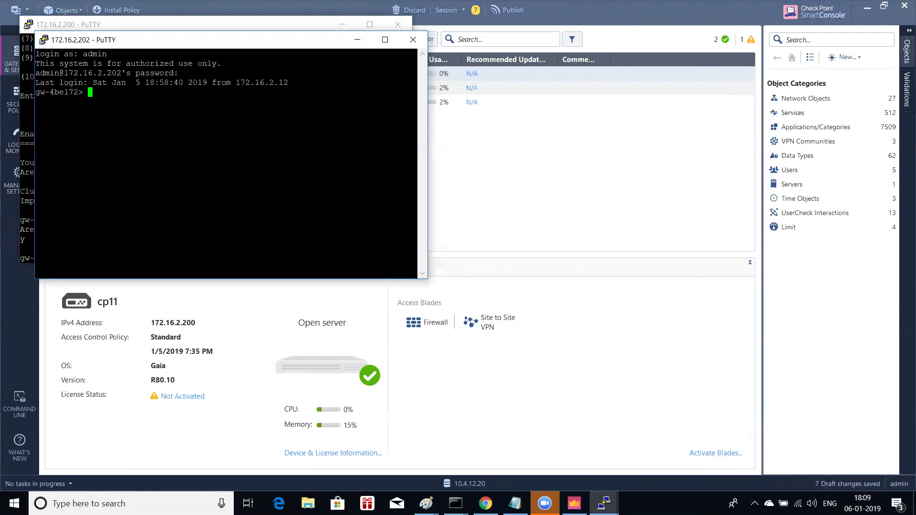
Run cpconfig on gw-4be172 and enable cluster membership with option 6, answering y.
{"action": "type", "text": "cpconfig"}
{"action": "key", "text": "Return"}
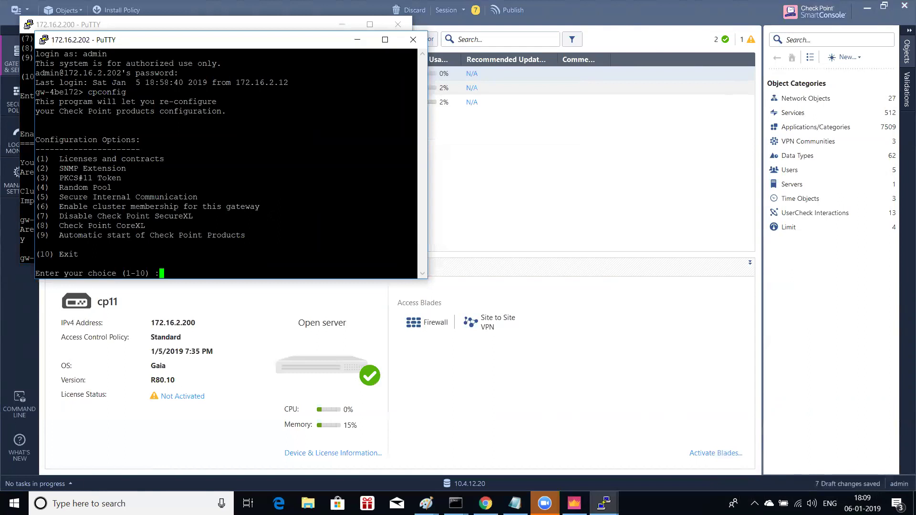
{"action": "type", "text": "6"}
{"action": "key", "text": "Return"}
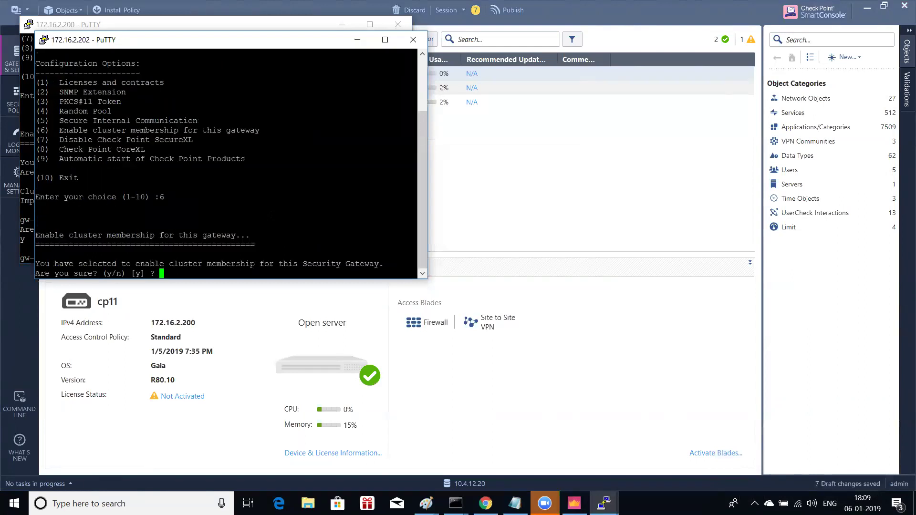
{"action": "type", "text": "y"}
{"action": "key", "text": "Return"}
Reboot gateway gw-4be172, confirming with y.
{"action": "type", "text": "reboot"}
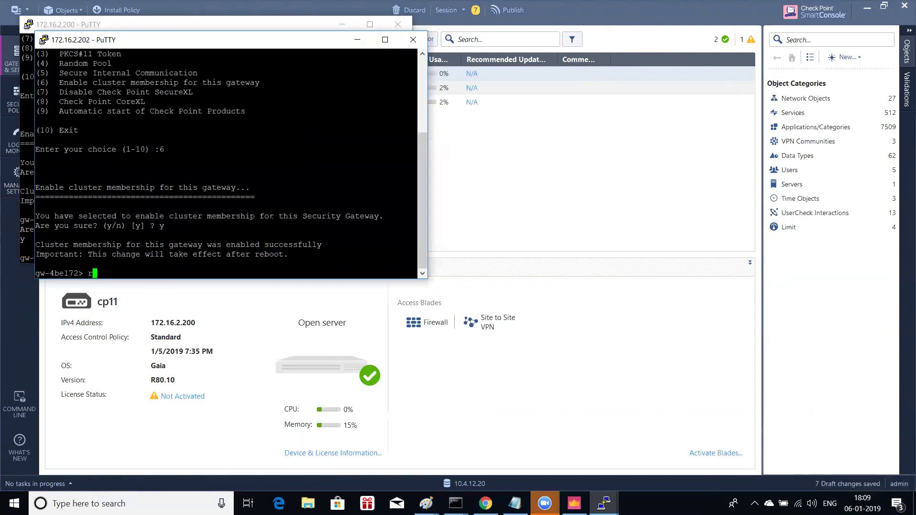
{"action": "key", "text": "Return"}
{"action": "type", "text": "y"}
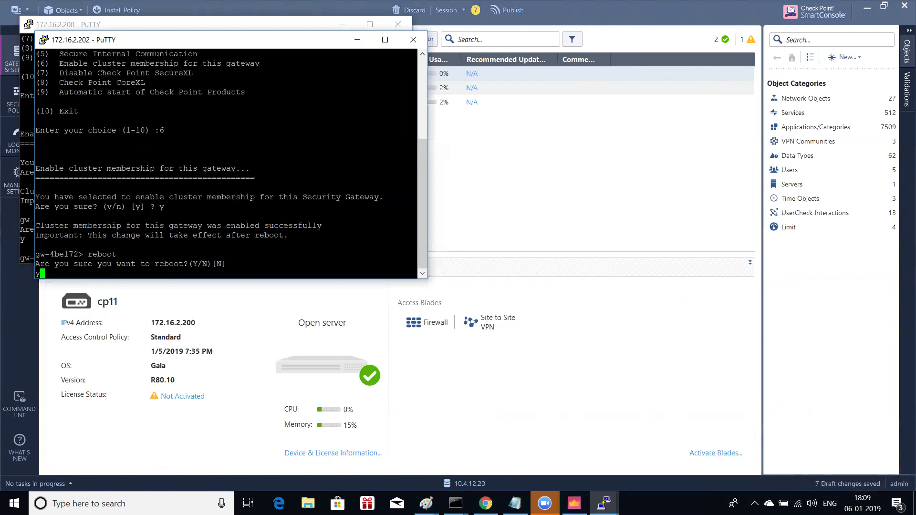
{"action": "key", "text": "Return"}
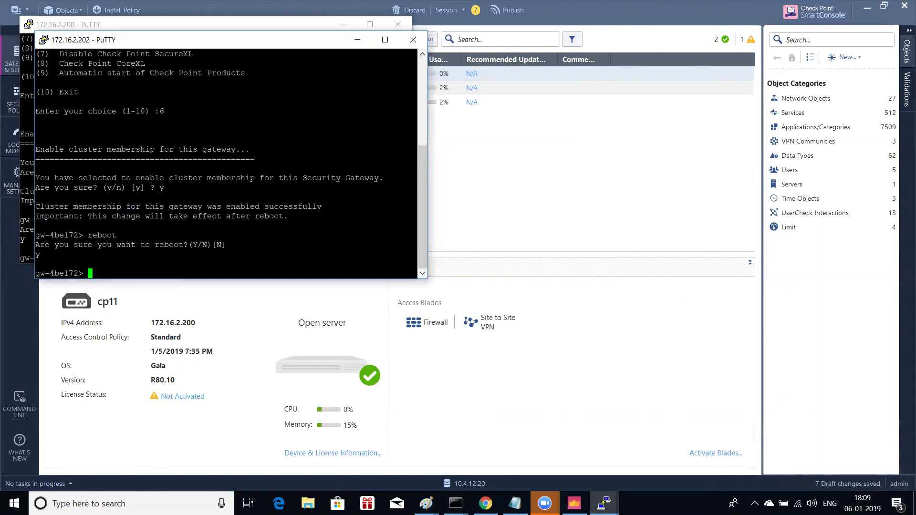
Minimize both PuTTY windows and open SmartConsole's list of new object types.
{"action": "left_click", "coordinate": [357, 40]}
{"action": "left_click", "coordinate": [342, 24]}
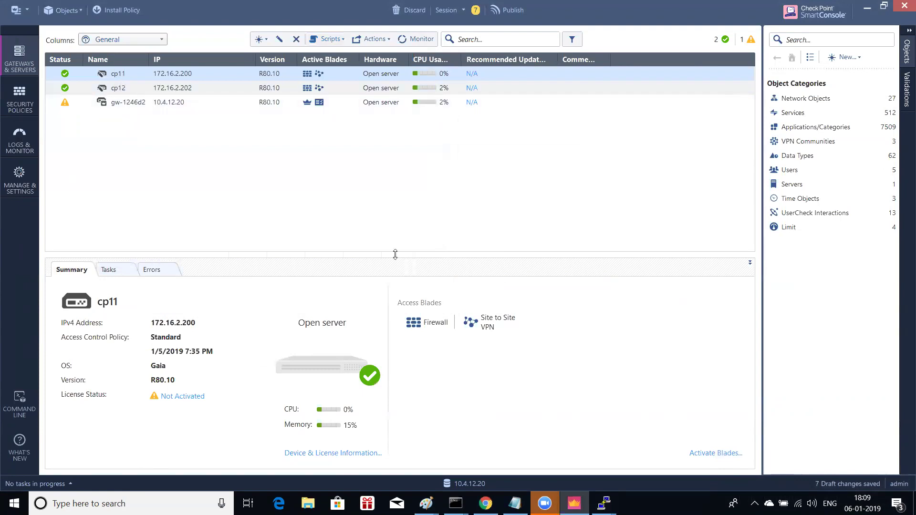
{"action": "left_click", "coordinate": [261, 39]}
{"action": "mouse_move", "coordinate": [285, 75]}
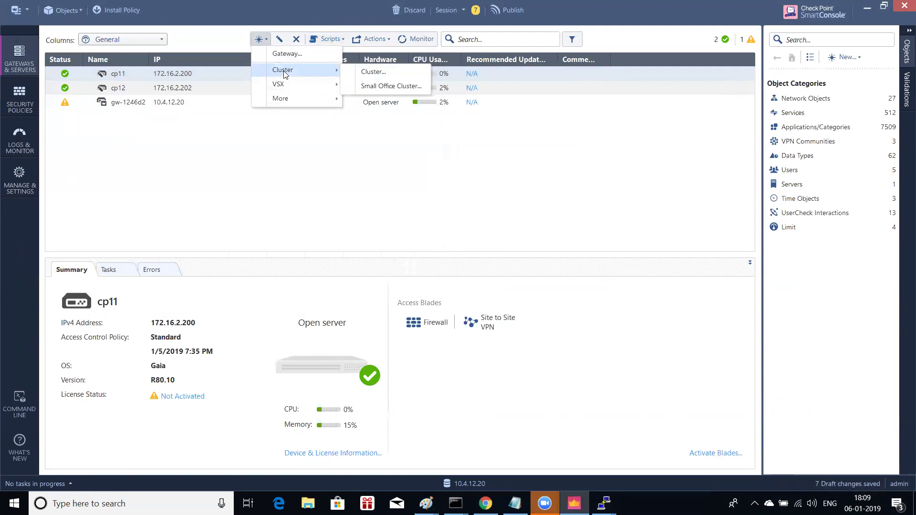
{"action": "key", "text": "Escape"}
{"action": "key", "text": "Escape"}
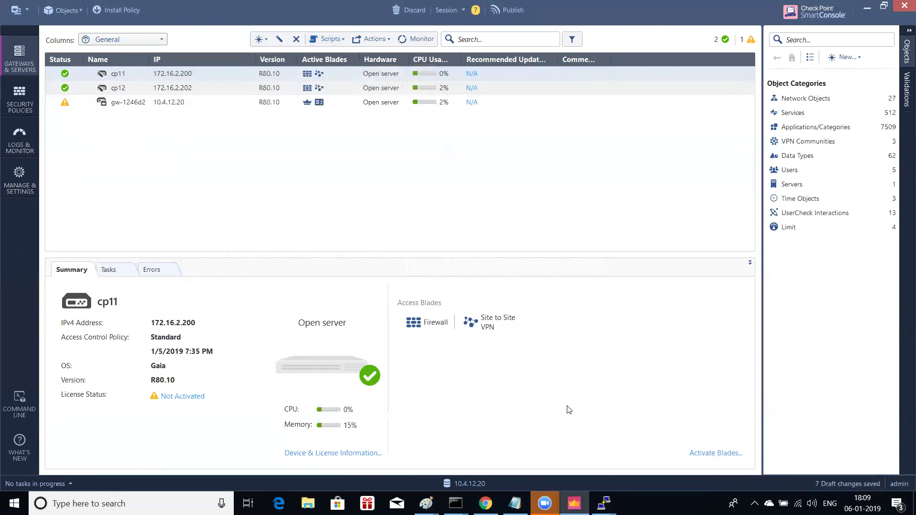
{"action": "mouse_move", "coordinate": [600, 493]}
{"action": "left_click", "coordinate": [568, 406]}
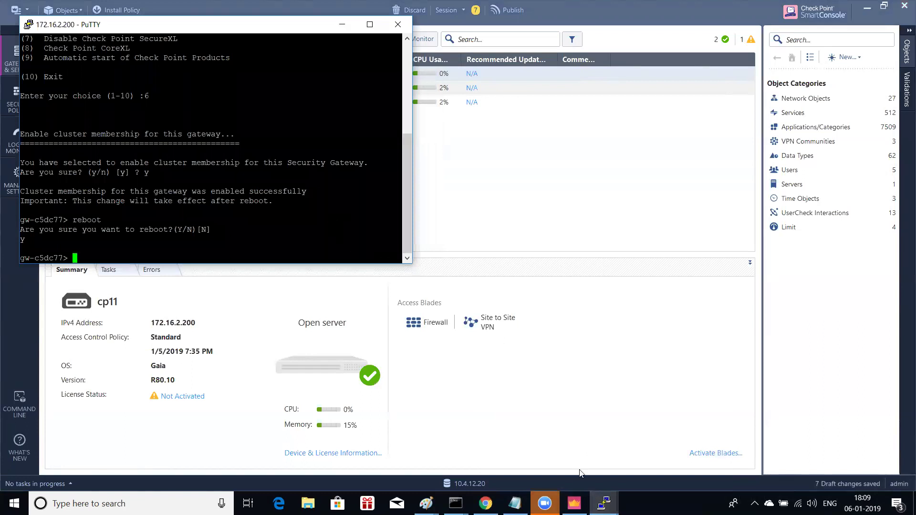
{"action": "mouse_move", "coordinate": [603, 501]}
{"action": "left_click", "coordinate": [706, 440]}
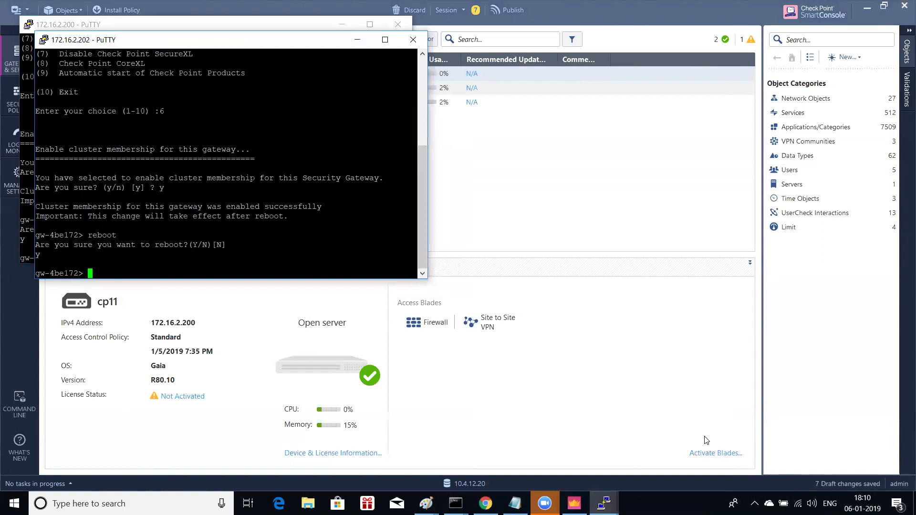
{"action": "left_click", "coordinate": [357, 40]}
{"action": "left_click", "coordinate": [342, 25]}
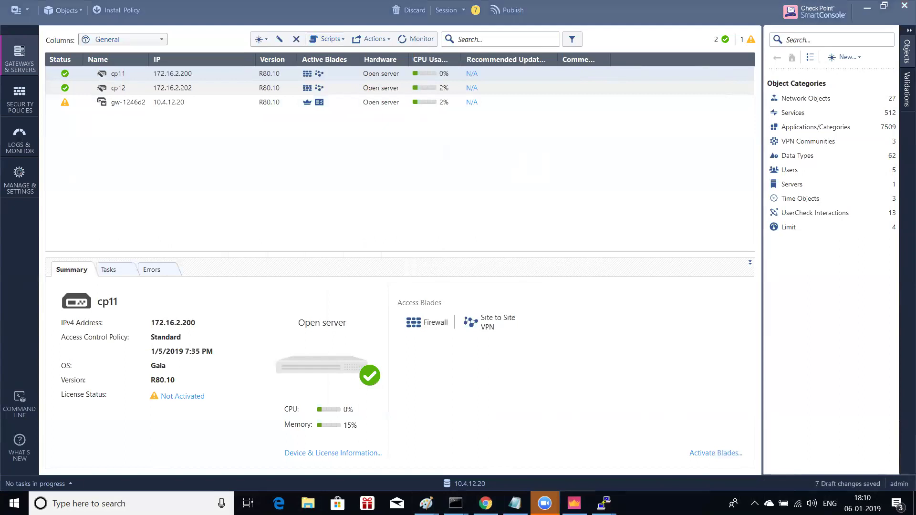
{"action": "left_click", "coordinate": [213, 499]}
Find and launch VMware vSphere Client from Windows search.
{"action": "type", "text": "vph"}
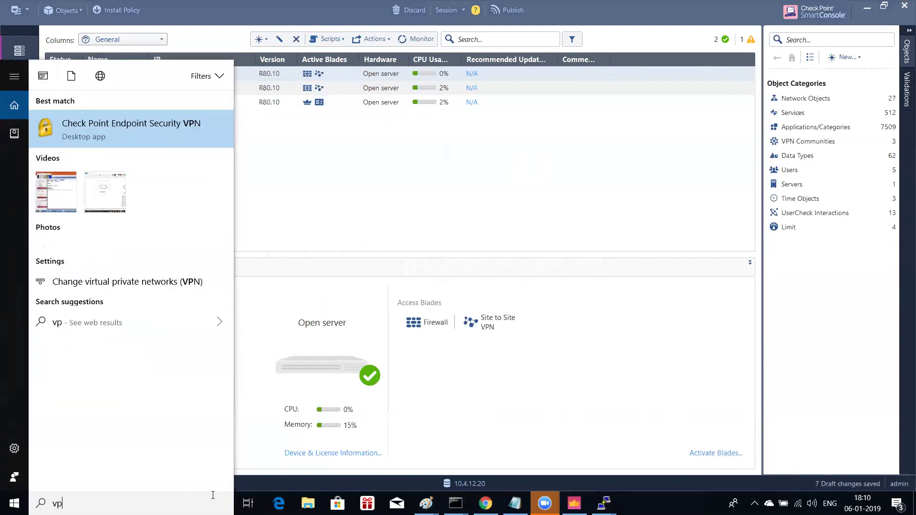
{"action": "key", "text": "BackSpace"}
{"action": "type", "text": "n"}
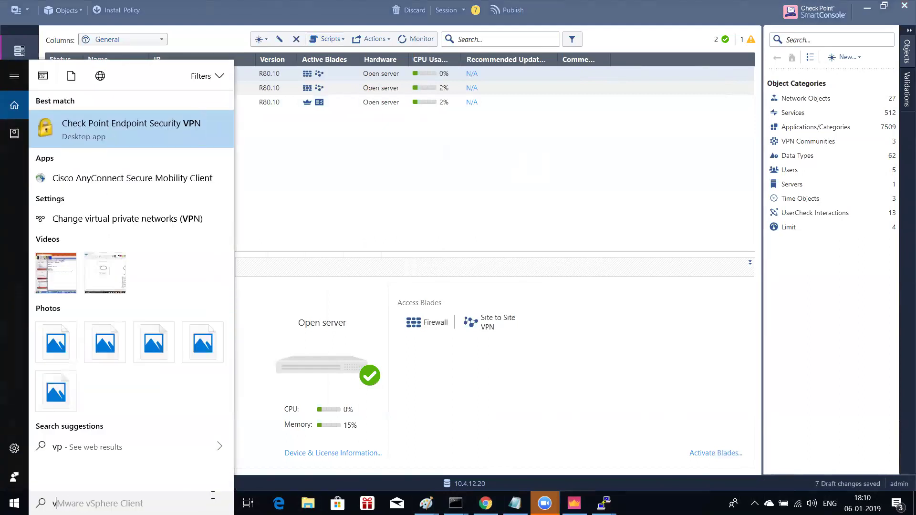
{"action": "key", "text": "BackSpace"}
{"action": "key", "text": "BackSpace"}
{"action": "key", "text": "BackSpace"}
{"action": "type", "text": "vsph"}
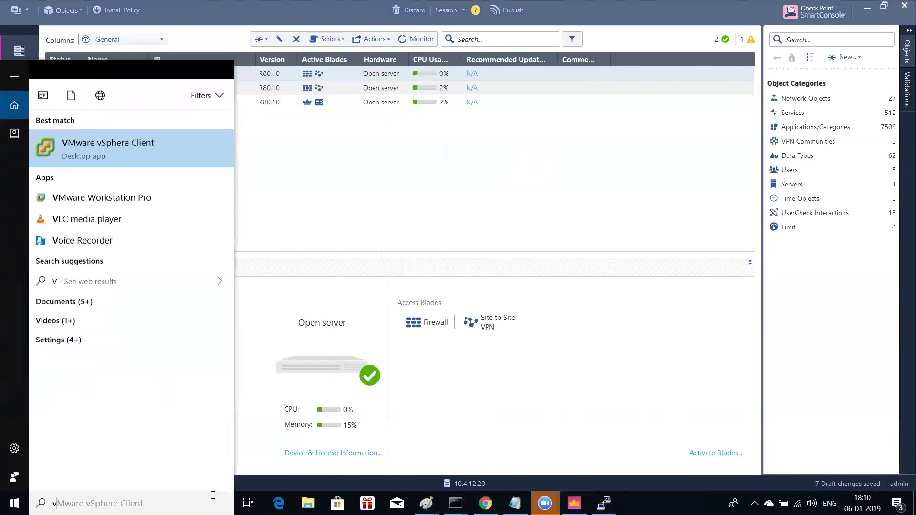
{"action": "left_click", "coordinate": [131, 135]}
Log in to host 172.16.2.78 as root and ignore the certificate warning.
{"action": "type", "text": "root"}
{"action": "key", "text": "Tab"}
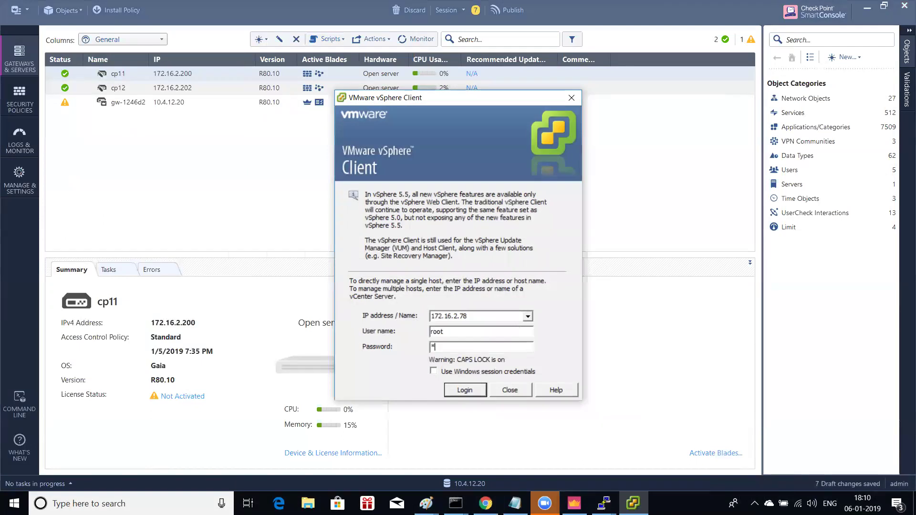
{"action": "type", "text": "********"}
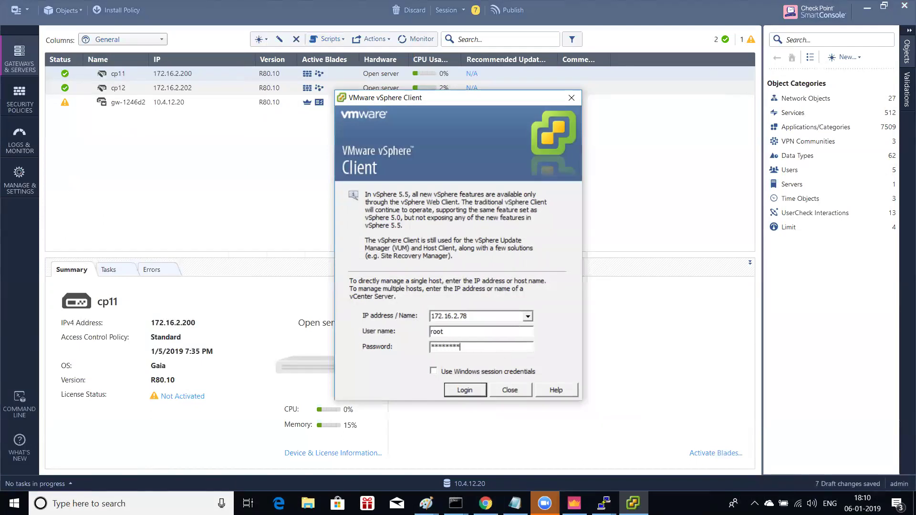
{"action": "key", "text": "BackSpace"}
{"action": "key", "text": "Return"}
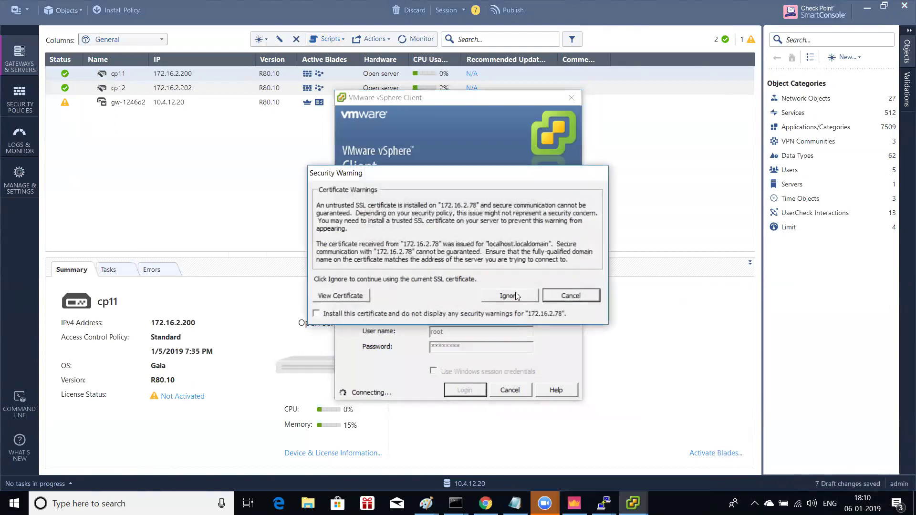
{"action": "left_click", "coordinate": [516, 295]}
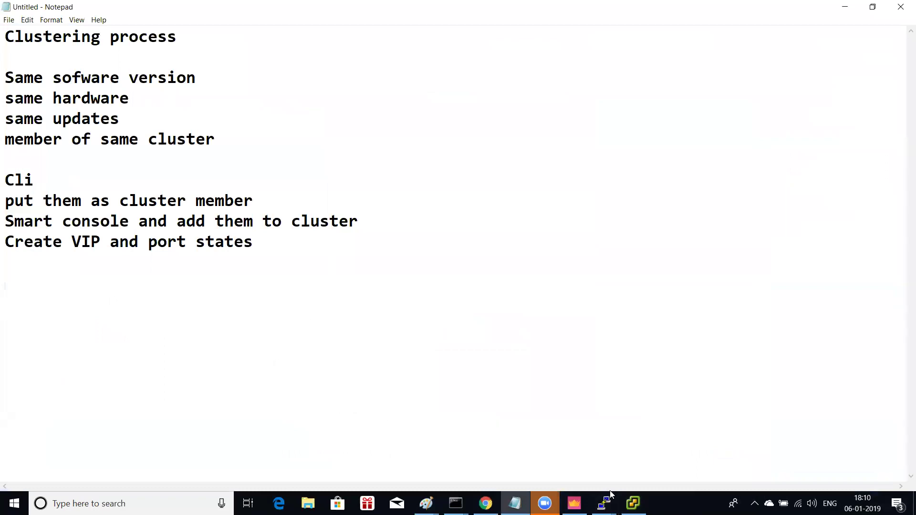
Close the disconnected PuTTY sessions and dismiss their network and fatal error messages.
{"action": "mouse_move", "coordinate": [606, 501]}
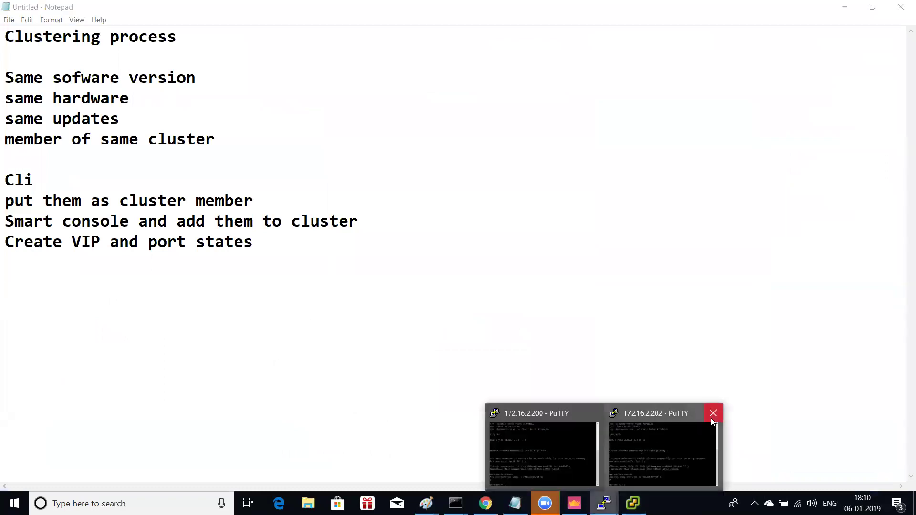
{"action": "left_click", "coordinate": [712, 421]}
{"action": "left_click", "coordinate": [535, 316]}
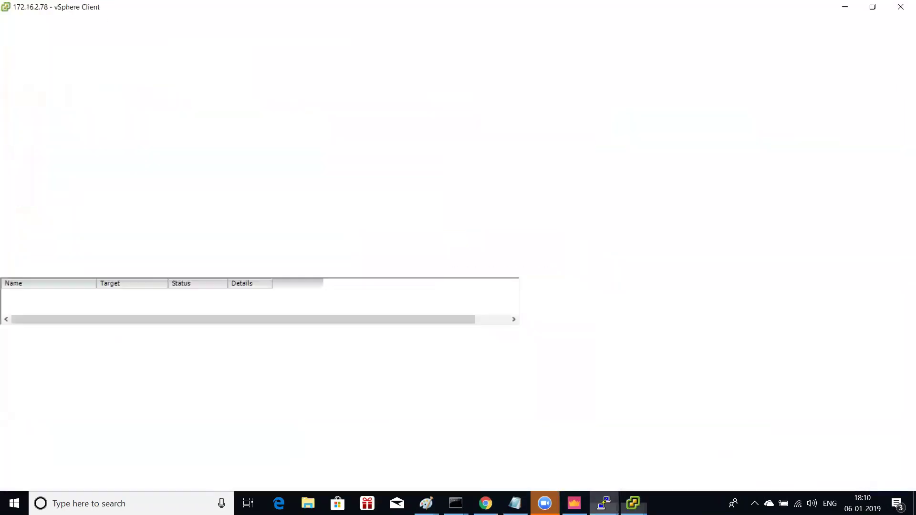
{"action": "mouse_move", "coordinate": [605, 502]}
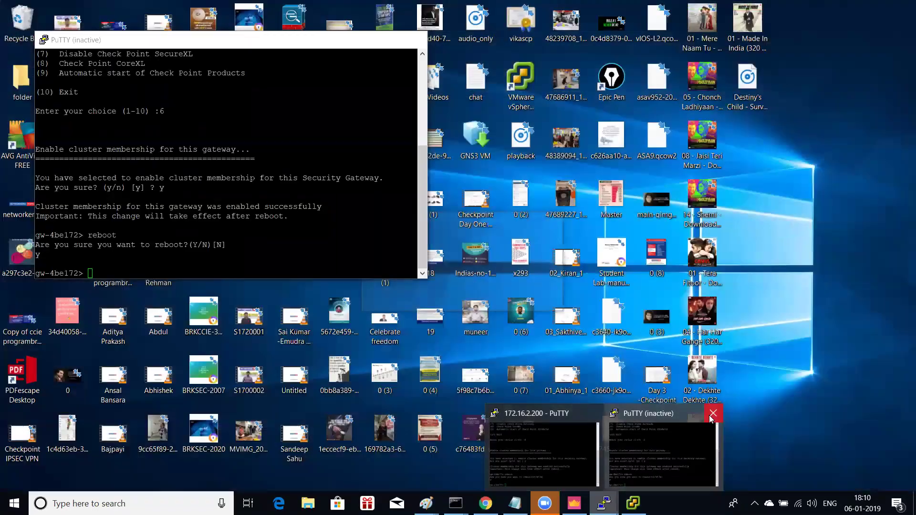
{"action": "left_click", "coordinate": [711, 415]}
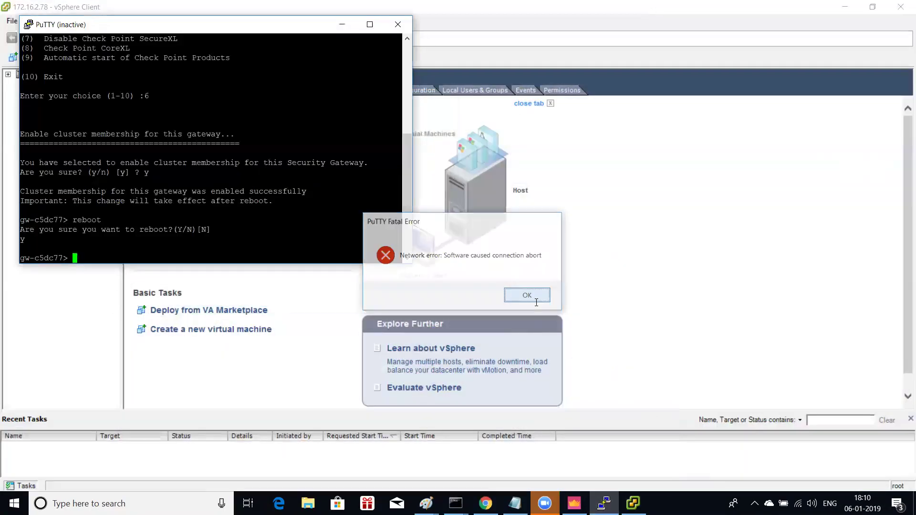
{"action": "left_click", "coordinate": [534, 300]}
{"action": "left_click", "coordinate": [398, 24]}
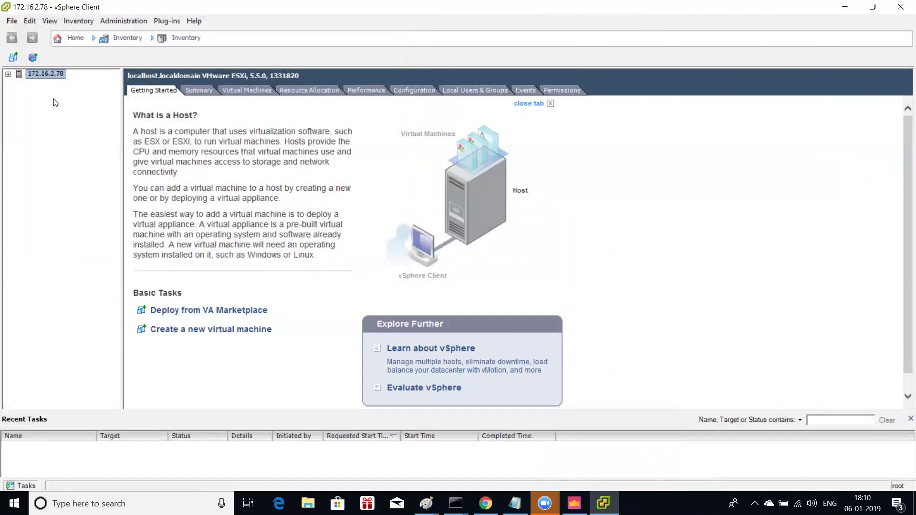
Expand host 172.16.2.78, view the CP1 and CP2 consoles booting, then return to Notepad.
{"action": "left_click", "coordinate": [8, 75]}
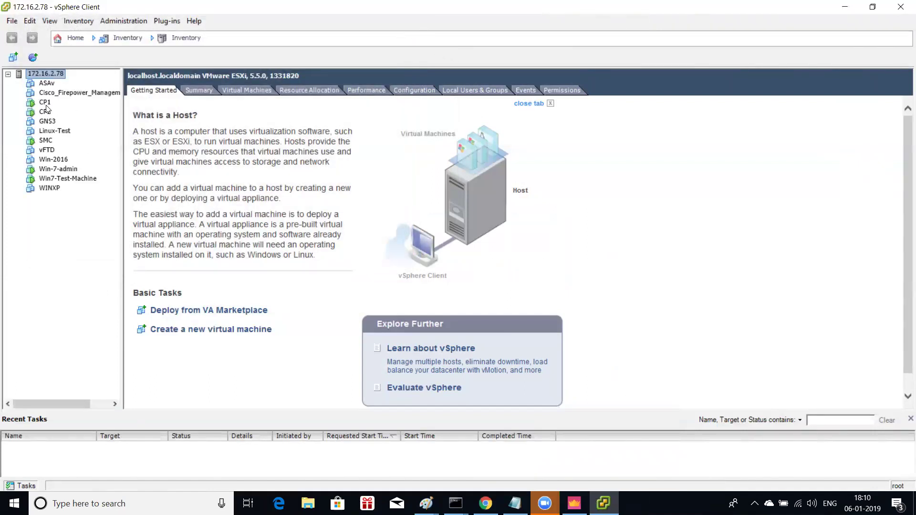
{"action": "left_click", "coordinate": [46, 103]}
{"action": "left_click", "coordinate": [377, 90]}
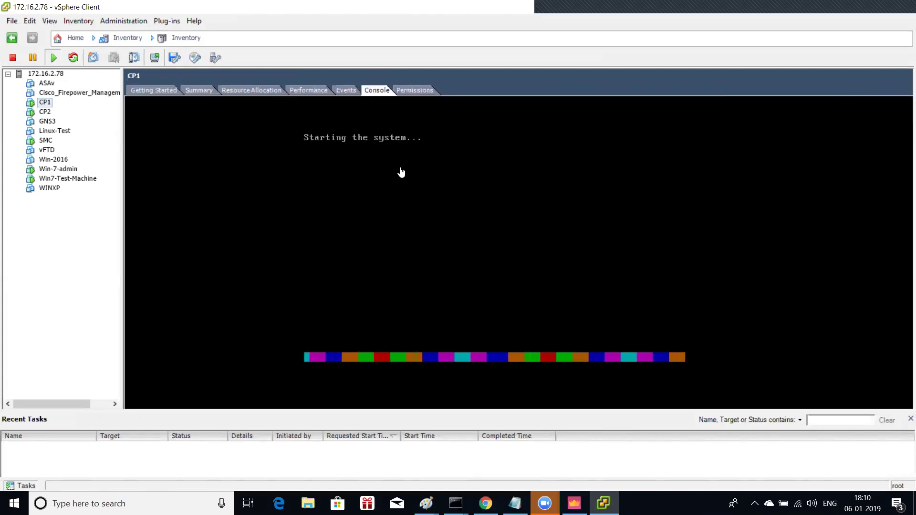
{"action": "left_click", "coordinate": [46, 112]}
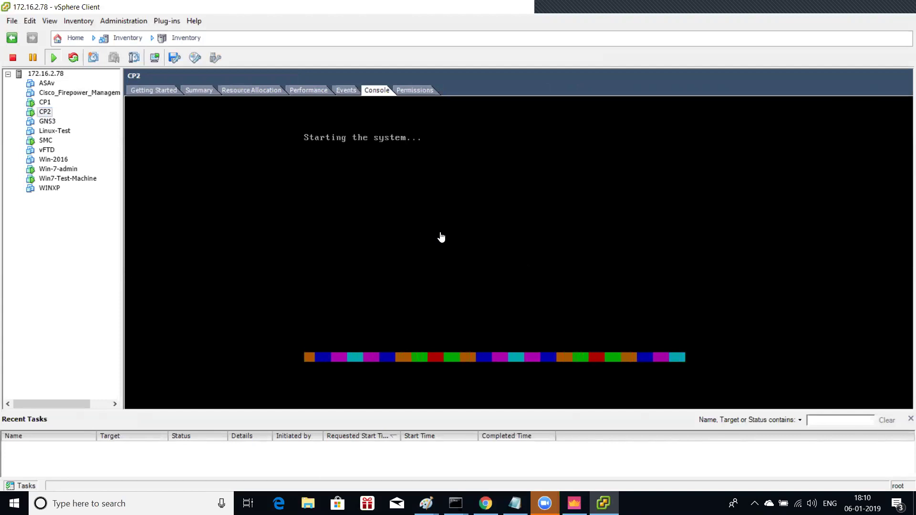
{"action": "left_click", "coordinate": [514, 503]}
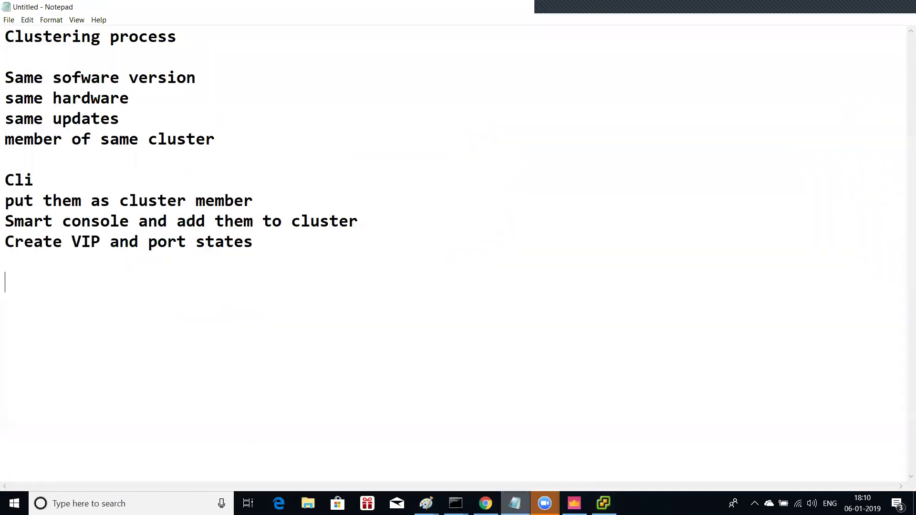
Extend the put-them line with 'using CPCONFIG option 6 (enable clustering)'.
{"action": "left_click", "coordinate": [262, 203]}
{"action": "type", "text": "using "}
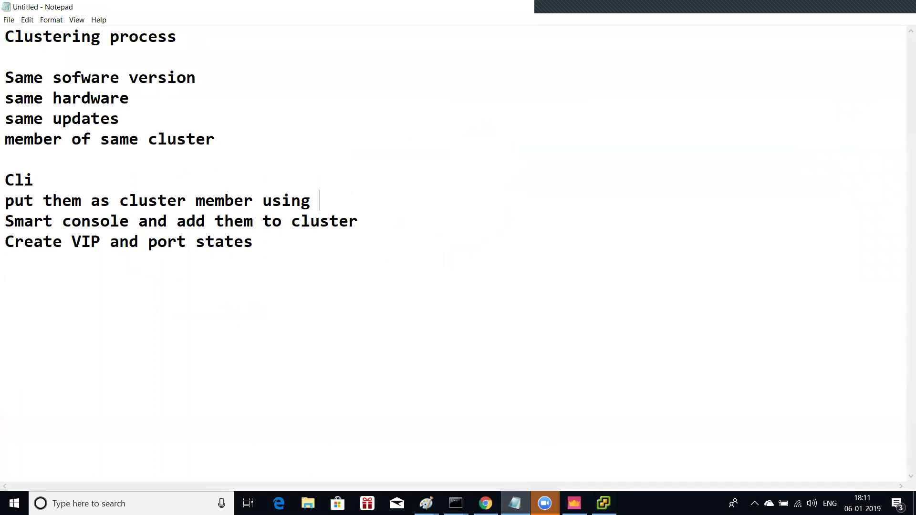
{"action": "type", "text": "CPCONFI"}
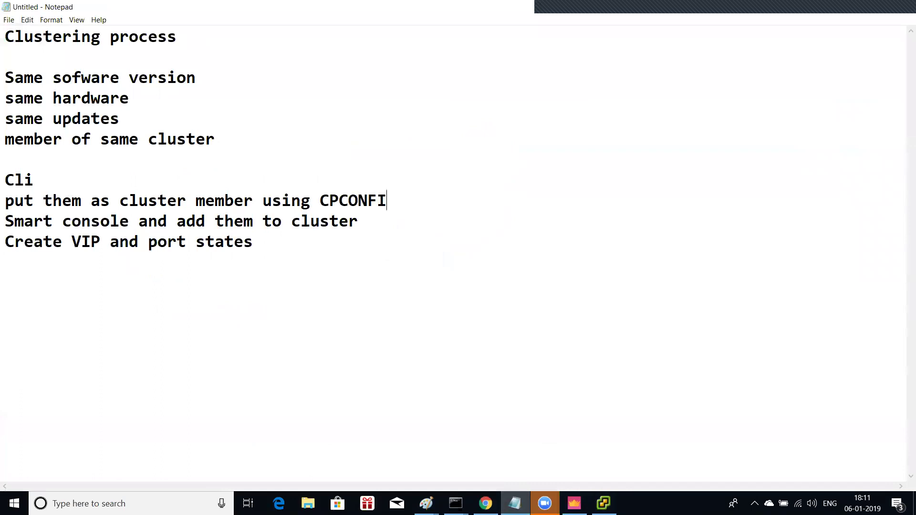
{"action": "type", "text": "G option 6"}
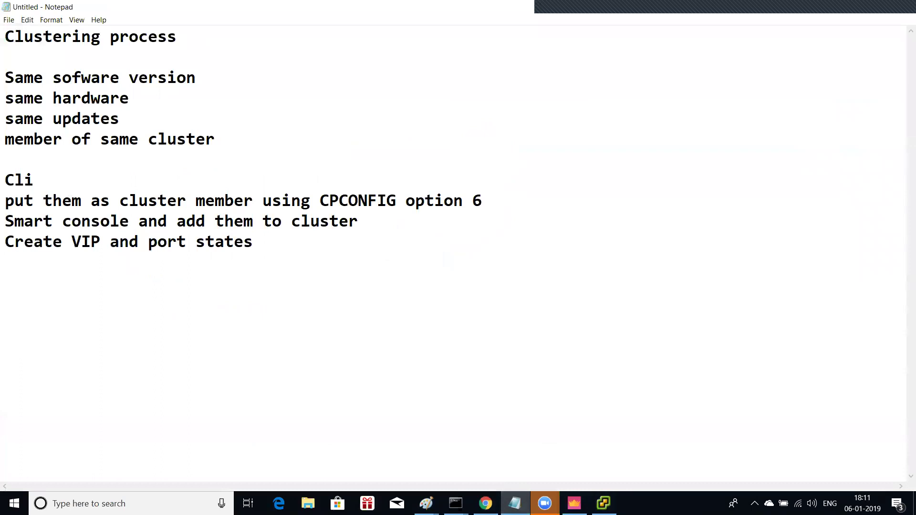
{"action": "key", "text": "Return"}
{"action": "key", "text": "Return"}
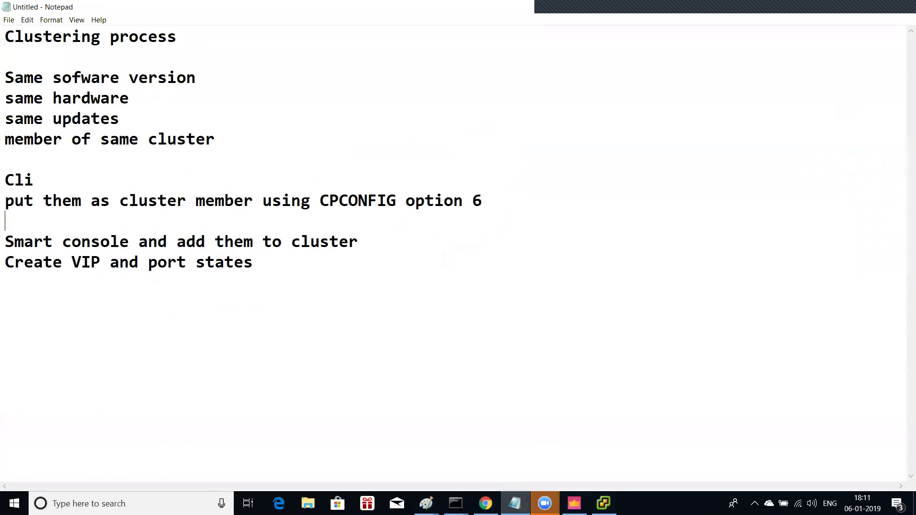
{"action": "key", "text": "BackSpace"}
{"action": "type", "text": "(ebale"}
{"action": "key", "text": "BackSpace"}
{"action": "key", "text": "BackSpace"}
{"action": "key", "text": "BackSpace"}
{"action": "key", "text": "BackSpace"}
{"action": "type", "text": "a"}
{"action": "key", "text": "BackSpace"}
{"action": "type", "text": "nable clust"}
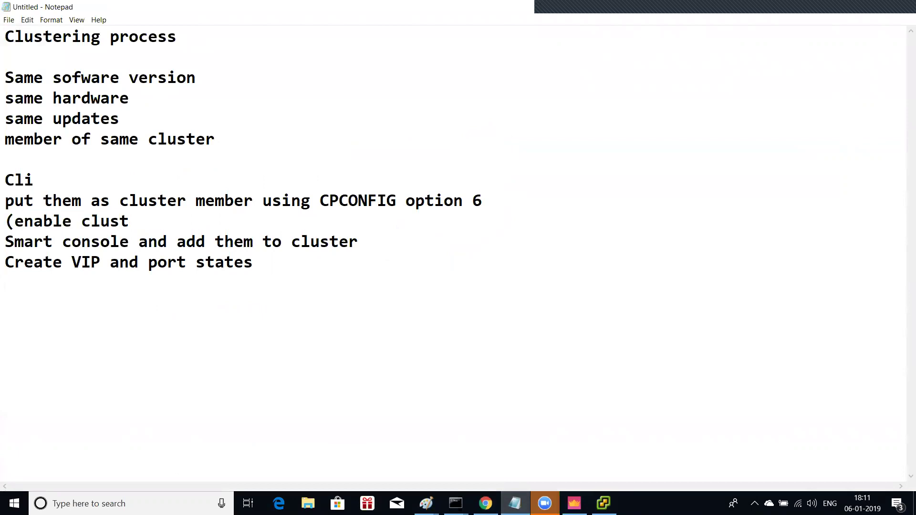
{"action": "type", "text": "ering)"}
{"action": "key", "text": "Return"}
Number the notes as steps 1. and 2. and capitalize 'Put'.
{"action": "key", "text": "Up"}
{"action": "key", "text": "Up"}
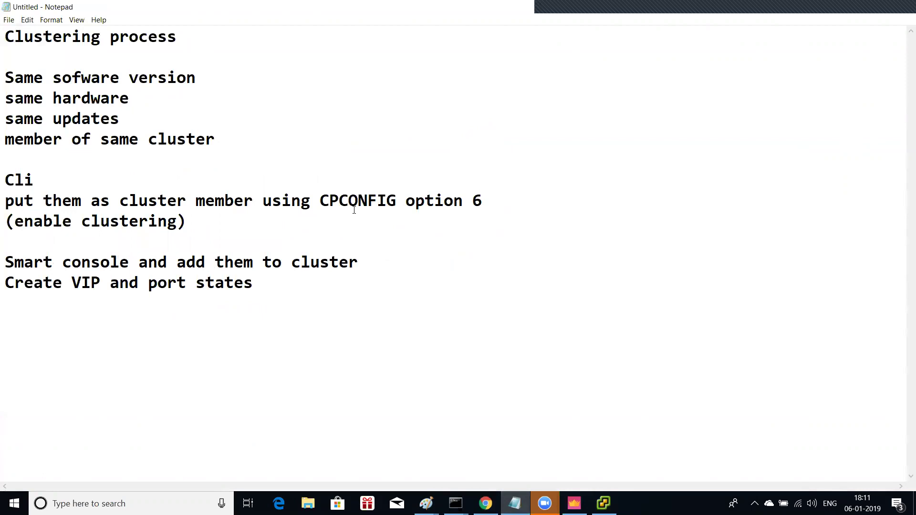
{"action": "key", "text": "Return"}
{"action": "key", "text": "Down"}
{"action": "key", "text": "Down"}
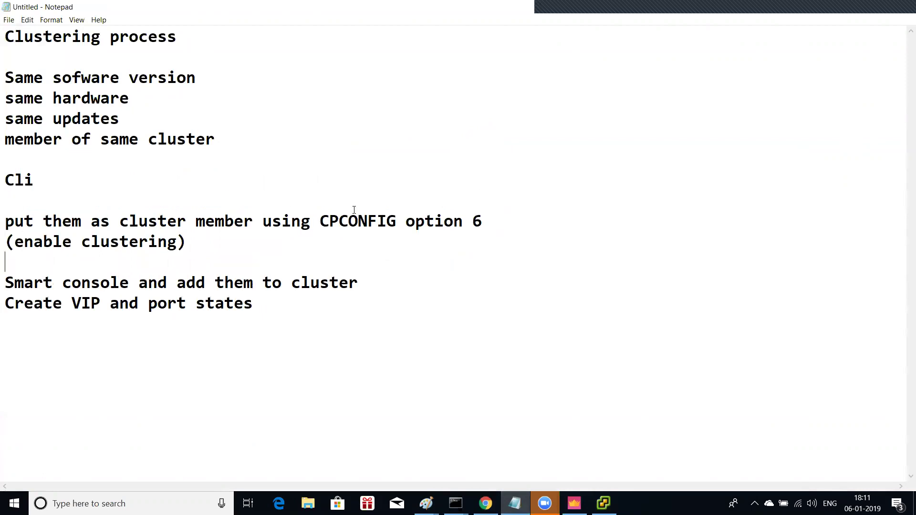
{"action": "key", "text": "Down"}
{"action": "key", "text": "Down"}
{"action": "key", "text": "Return"}
{"action": "key", "text": "Return"}
{"action": "key", "text": "Up"}
{"action": "key", "text": "Up"}
{"action": "key", "text": "Up"}
{"action": "key", "text": "Up"}
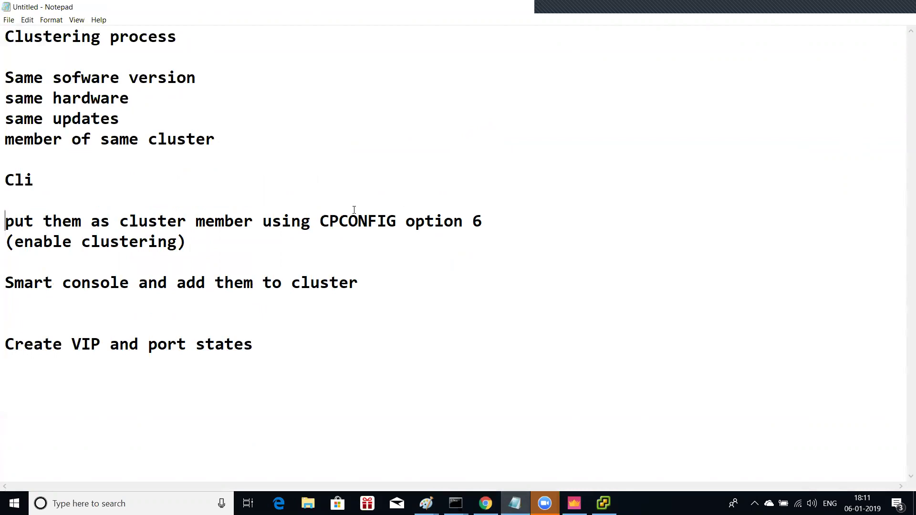
{"action": "type", "text": "1."}
{"action": "key", "text": "Down"}
{"action": "key", "text": "Down"}
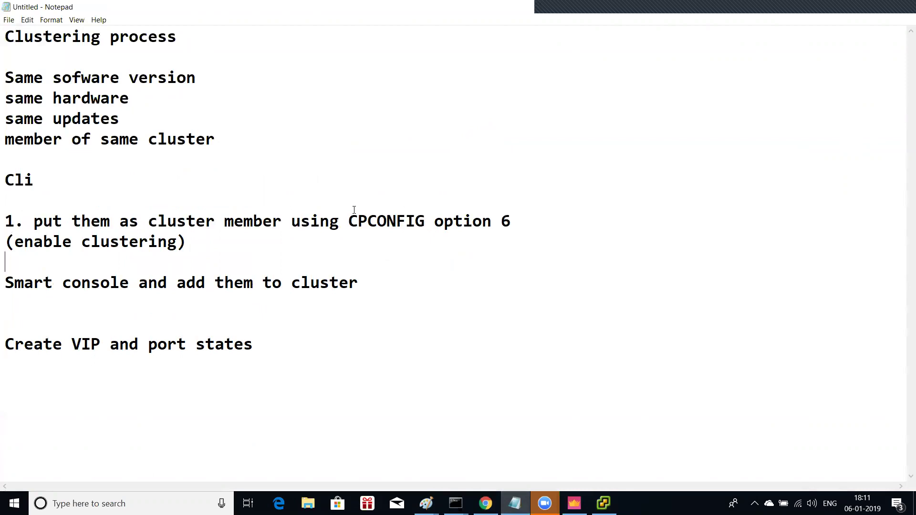
{"action": "key", "text": "Down"}
{"action": "type", "text": "2."}
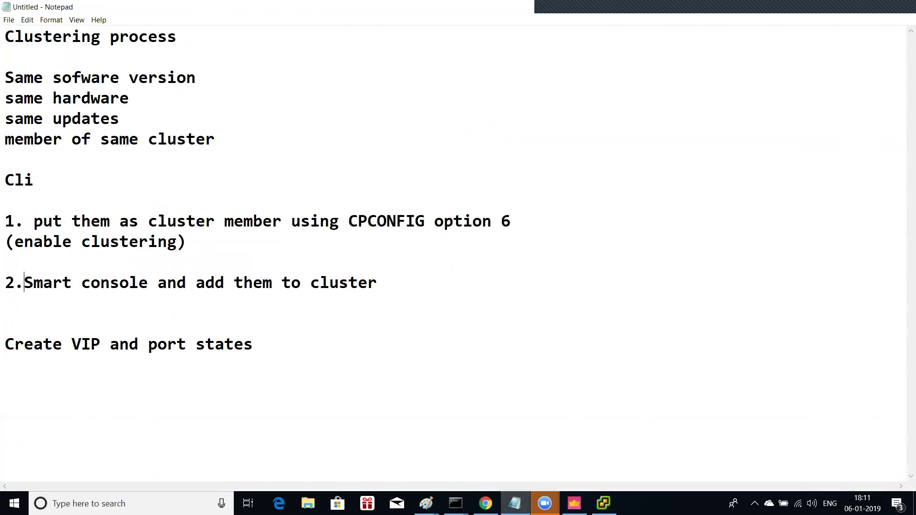
{"action": "left_click", "coordinate": [42, 221]}
{"action": "key", "text": "BackSpace"}
{"action": "type", "text": "P"}
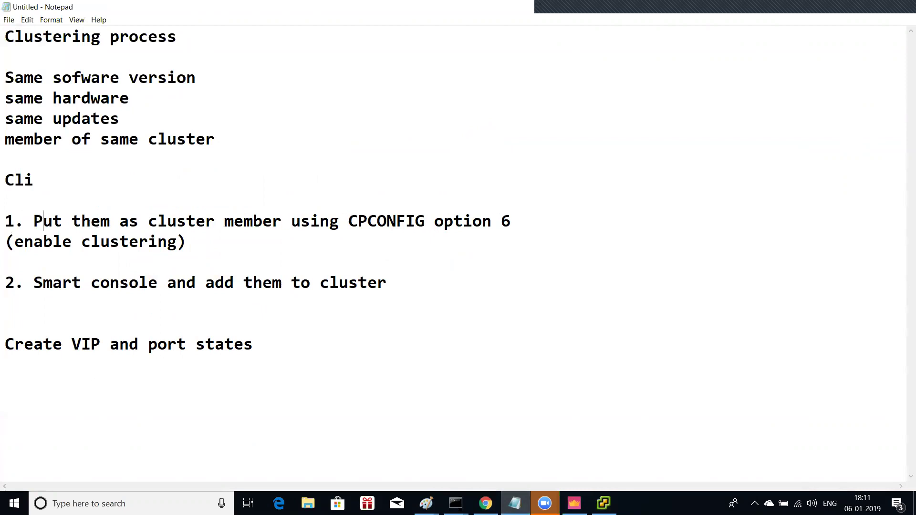
Add the headings 'LOAD-SHARING (ACTIVE /ACTIVE)' and 'HIGH AVAILABILITY'.
{"action": "key", "text": "Down"}
{"action": "key", "text": "Down"}
{"action": "type", "text": "LOAD"}
{"action": "type", "text": "@"}
{"action": "key", "text": "BackSpace"}
{"action": "type", "text": "-SHARING AC"}
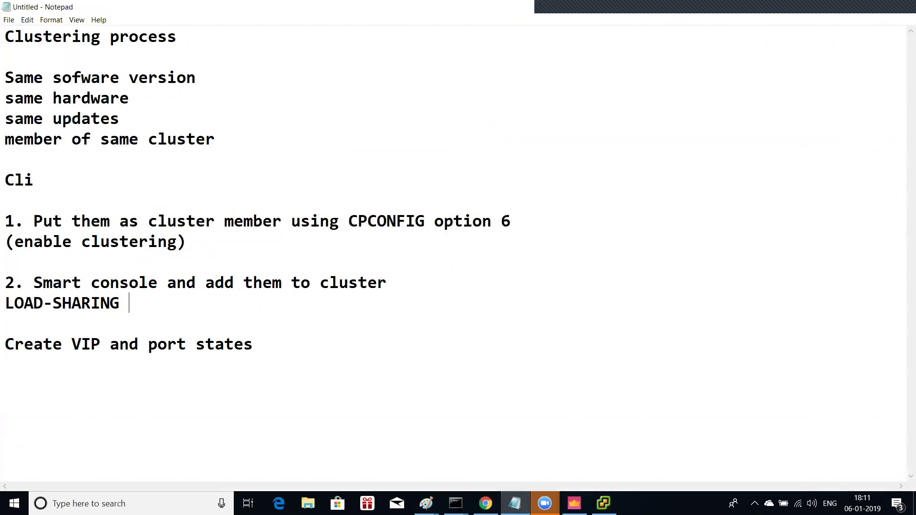
{"action": "key", "text": "BackSpace"}
{"action": "key", "text": "BackSpace"}
{"action": "type", "text": "(ACTIVE .A"}
{"action": "key", "text": "BackSpace"}
{"action": "type", "text": "A"}
{"action": "key", "text": "BackSpace"}
{"action": "key", "text": "BackSpace"}
{"action": "type", "text": "/ACTIVE"}
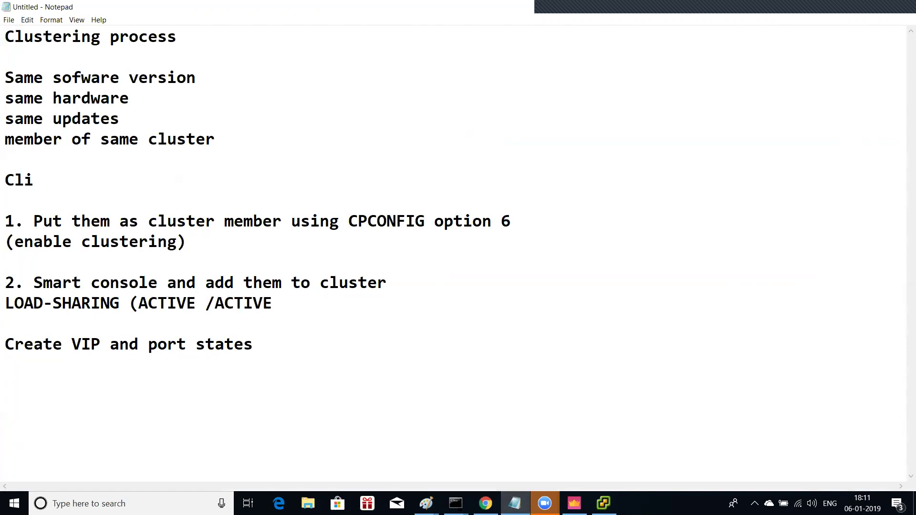
{"action": "type", "text": ")"}
{"action": "key", "text": "Return"}
{"action": "type", "text": "NHI"}
{"action": "key", "text": "BackSpace"}
{"action": "key", "text": "BackSpace"}
{"action": "key", "text": "BackSpace"}
{"action": "type", "text": "HJIG"}
{"action": "key", "text": "BackSpace"}
{"action": "key", "text": "BackSpace"}
{"action": "key", "text": "BackSpace"}
{"action": "type", "text": "IGH AVAILABILIT"}
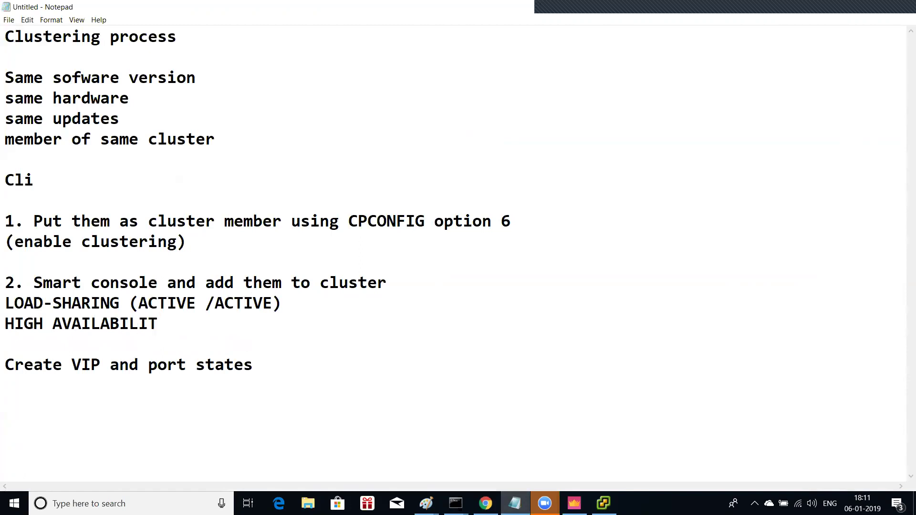
{"action": "type", "text": "Y"}
{"action": "key", "text": "Return"}
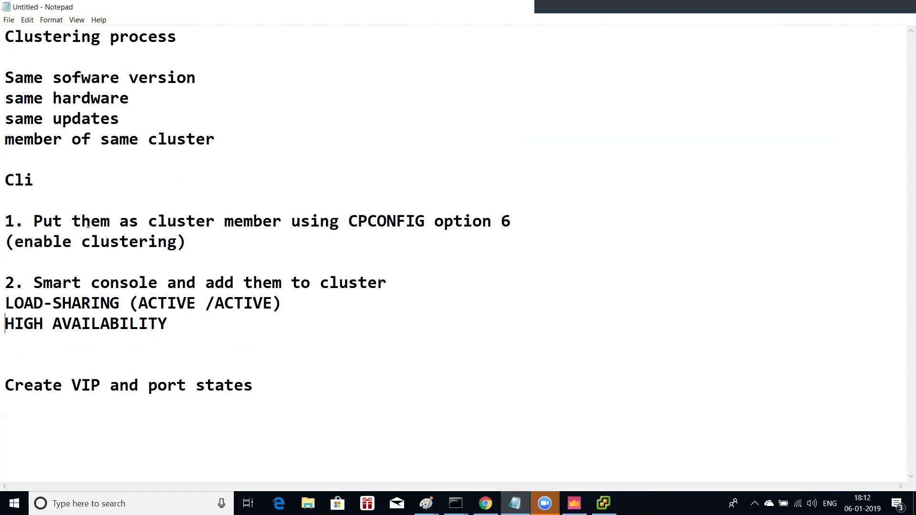
List 'Unicast' and 'Multicast' under LOAD-SHARING.
{"action": "key", "text": "Return"}
{"action": "key", "text": "Return"}
{"action": "key", "text": "Up"}
{"action": "key", "text": "Up"}
{"action": "type", "text": "Unit"}
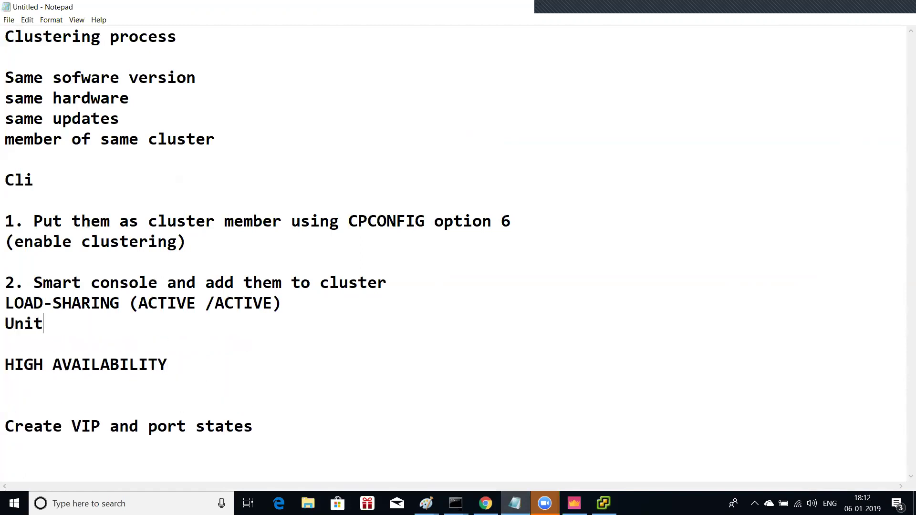
{"action": "key", "text": "BackSpace"}
{"action": "type", "text": "cast"}
{"action": "key", "text": "Return"}
{"action": "type", "text": "Multicast"}
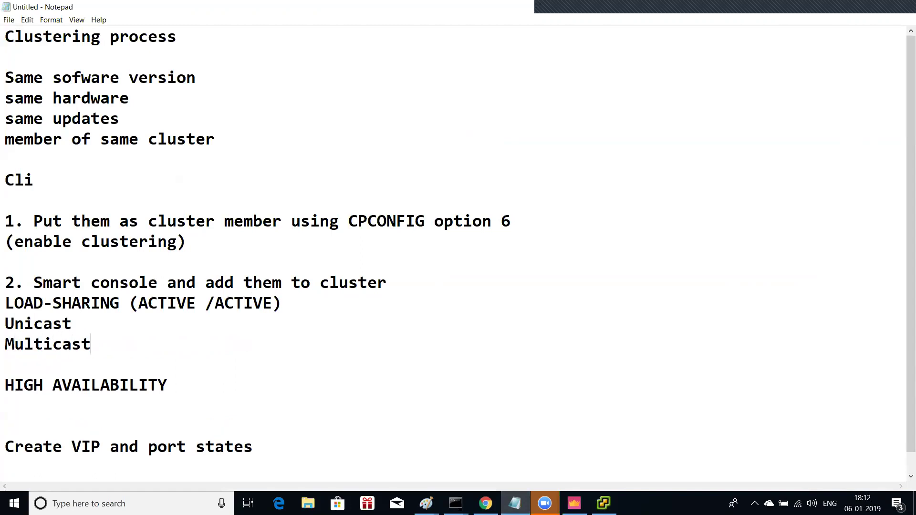
List 'New Mode' and 'Legacy mode' under HIGH AVAILABILITY.
{"action": "key", "text": "Down"}
{"action": "key", "text": "Down"}
{"action": "key", "text": "ctrl+shift+End"}
{"action": "key", "text": "Delete"}
{"action": "type", "text": "New Mode"}
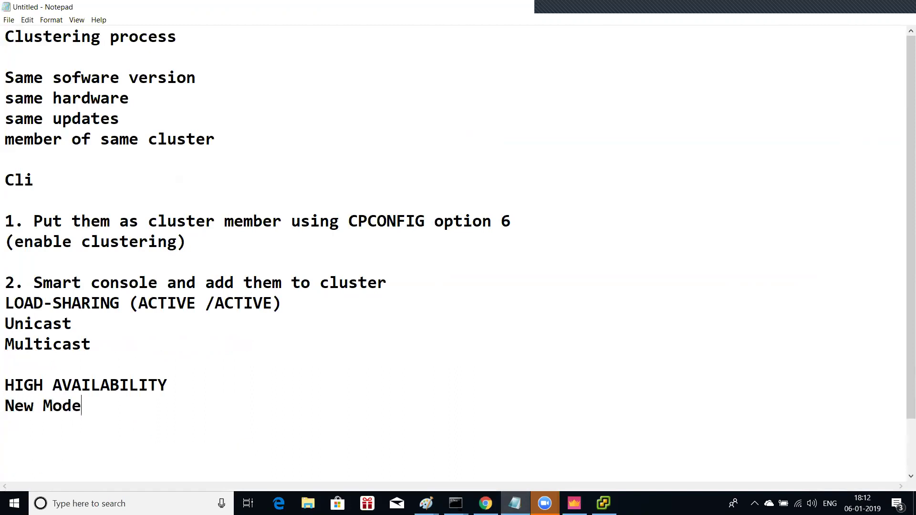
{"action": "key", "text": "Return"}
{"action": "type", "text": "Legacy mod"}
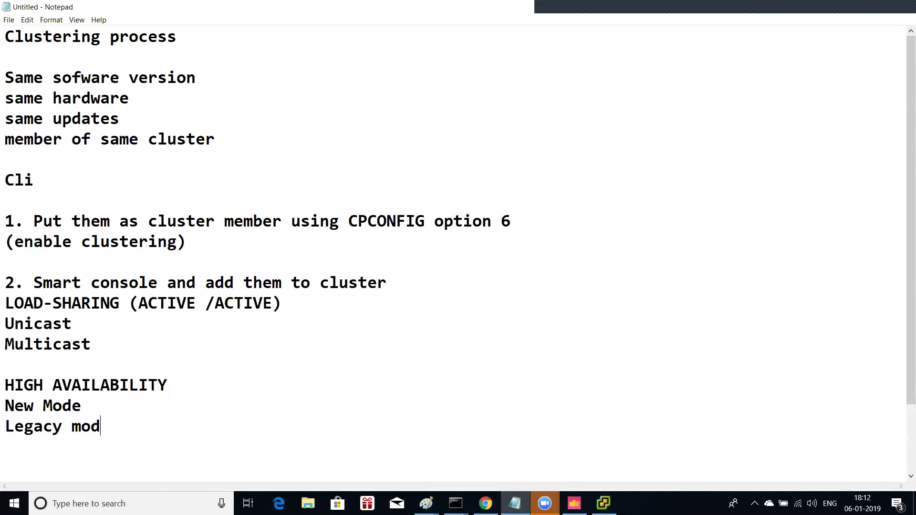
{"action": "type", "text": "e111"}
{"action": "key", "text": "BackSpace"}
{"action": "key", "text": "BackSpace"}
{"action": "key", "text": "BackSpace"}
Number the Create VIP and port states line as step 3.
{"action": "key", "text": "Up"}
{"action": "key", "text": "Up"}
{"action": "key", "text": "Up"}
{"action": "key", "text": "Up"}
{"action": "key", "text": "Return"}
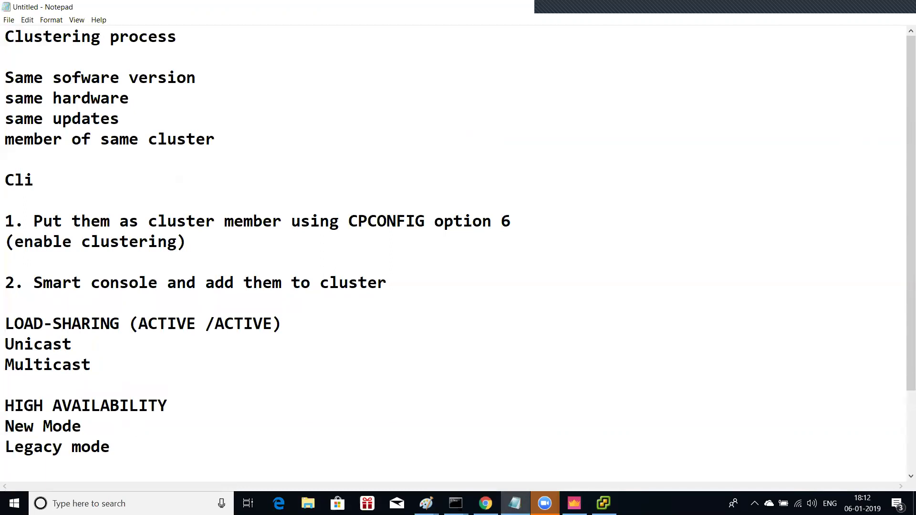
{"action": "scroll", "coordinate": [67, 188], "scroll_direction": "down", "scroll_amount": 2}
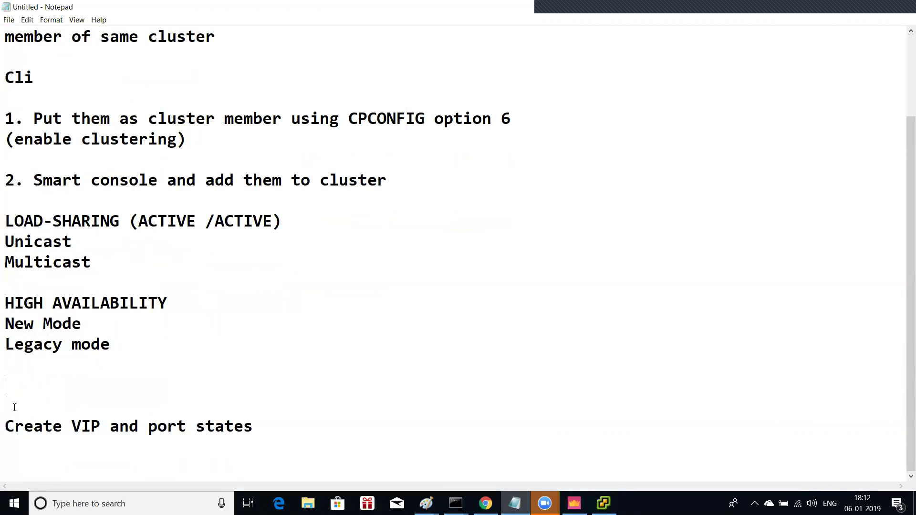
{"action": "left_click", "coordinate": [46, 394]}
{"action": "type", "text": "3."}
{"action": "key", "text": "Delete"}
{"action": "key", "text": "Delete"}
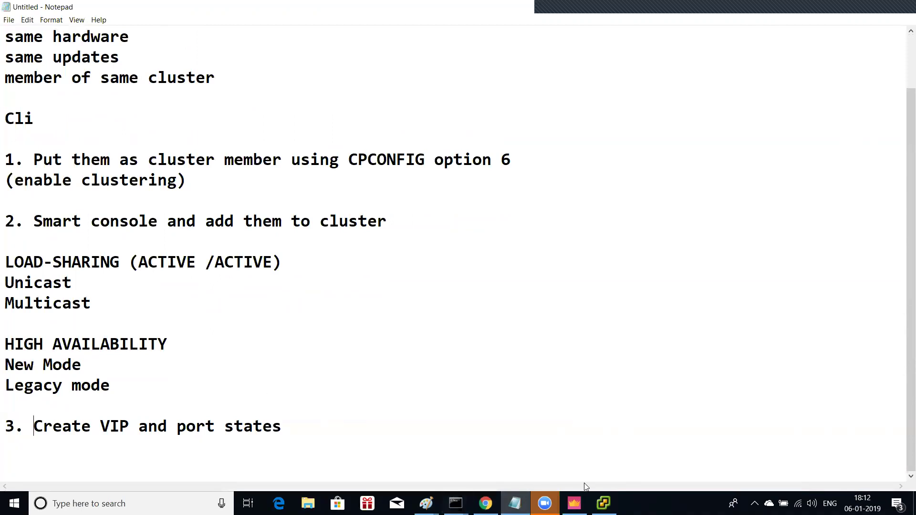
{"action": "left_click", "coordinate": [574, 503]}
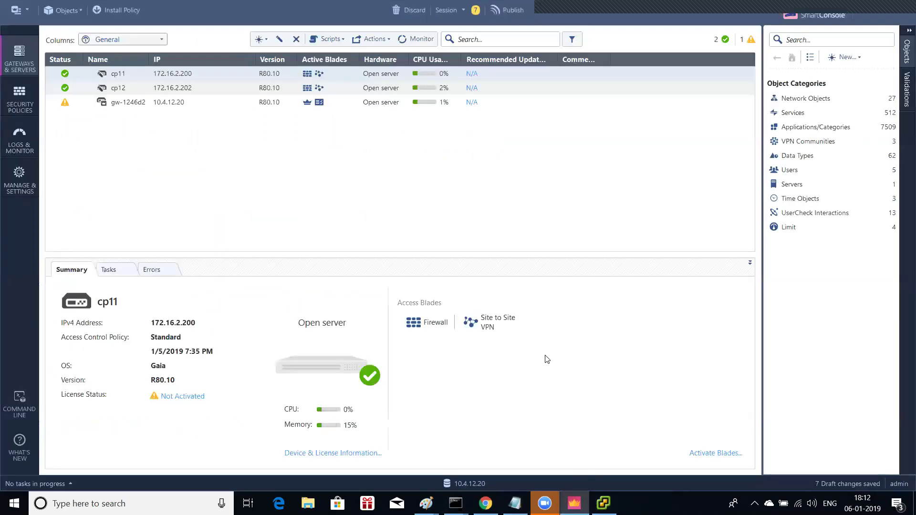
Bring SmartConsole back to the front and open the new-object list with its Cluster options.
{"action": "left_click", "coordinate": [603, 502]}
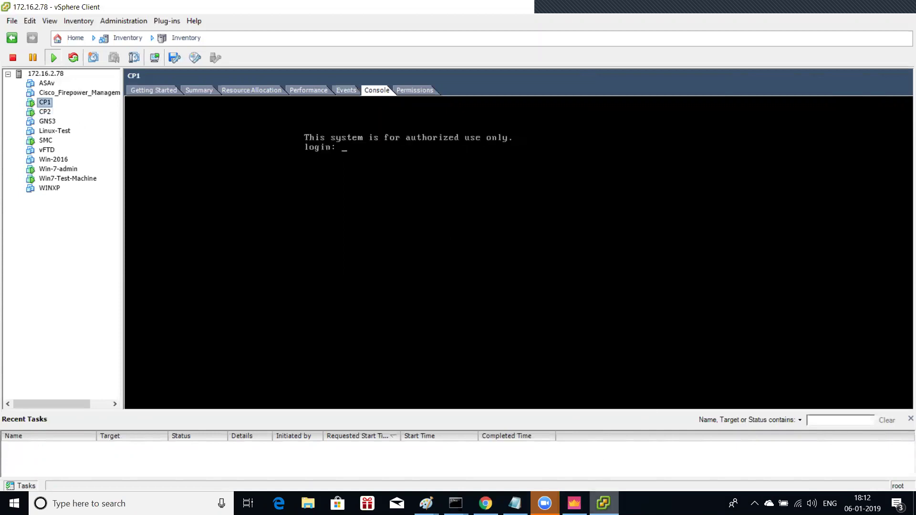
{"action": "left_click", "coordinate": [603, 503]}
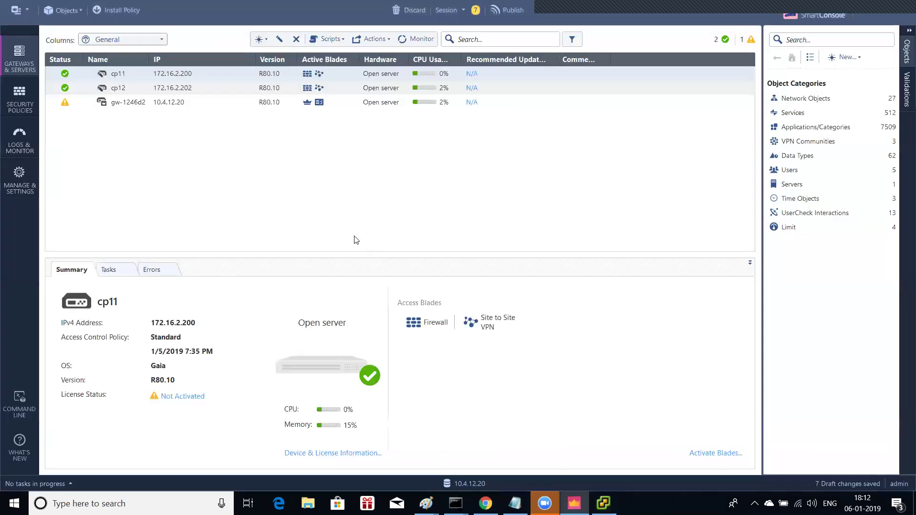
{"action": "left_click", "coordinate": [260, 39]}
Start a new cluster with the wizard, named Cluster1 at IPv4 172.16.2.201.
{"action": "mouse_move", "coordinate": [296, 69]}
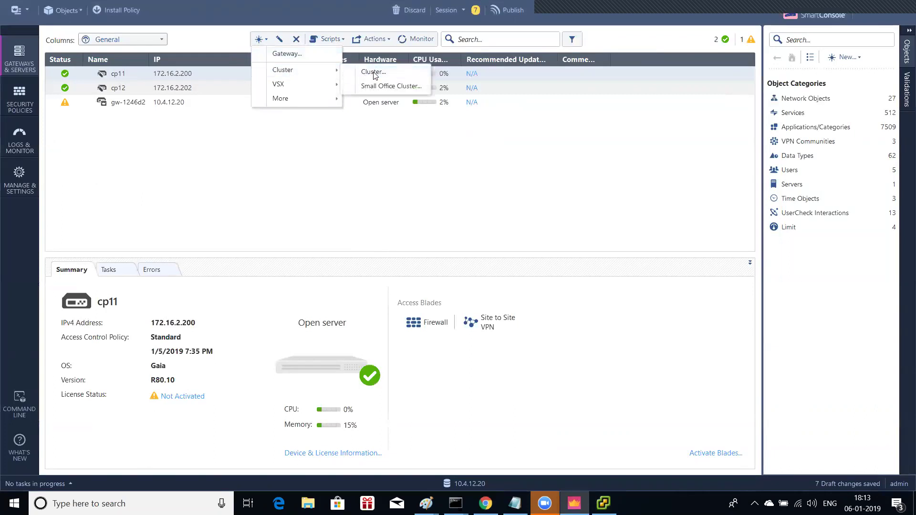
{"action": "left_click", "coordinate": [374, 74]}
{"action": "left_click", "coordinate": [420, 230]}
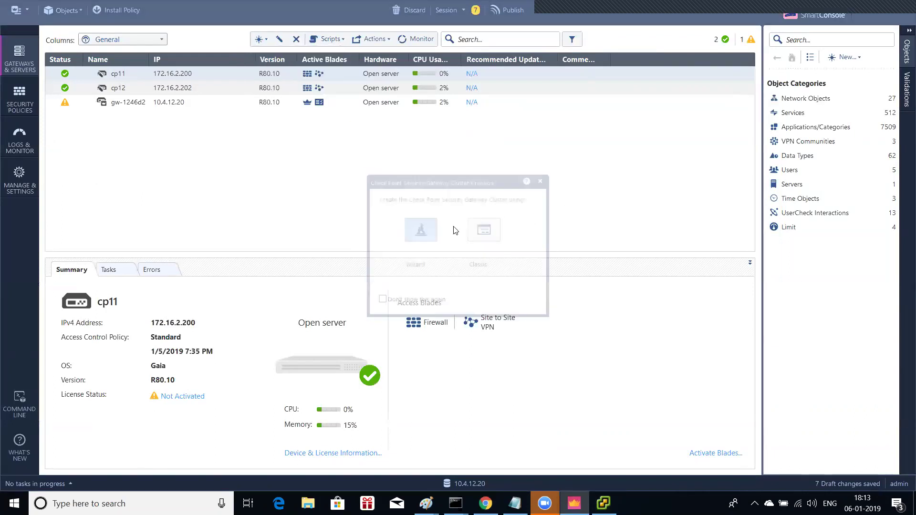
{"action": "type", "text": "Cluster1"}
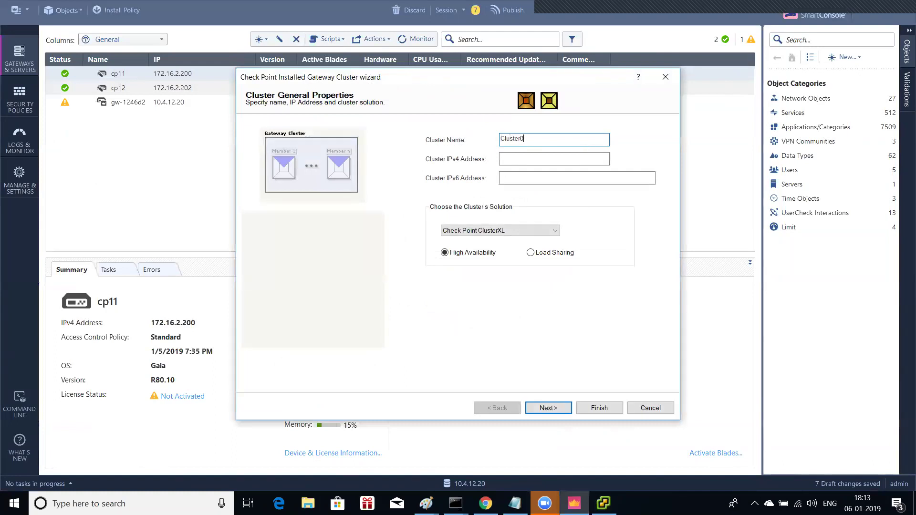
{"action": "left_click", "coordinate": [525, 160]}
{"action": "type", "text": "172.16.2."}
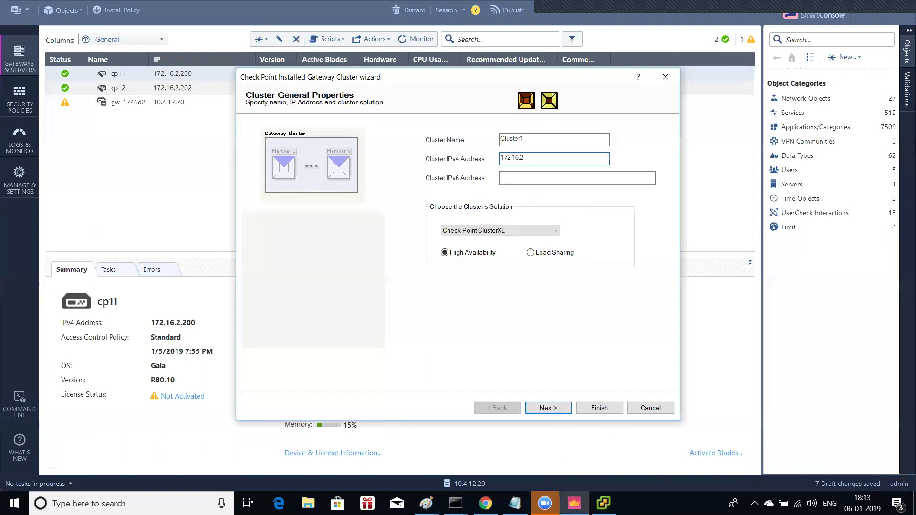
{"action": "type", "text": "201"}
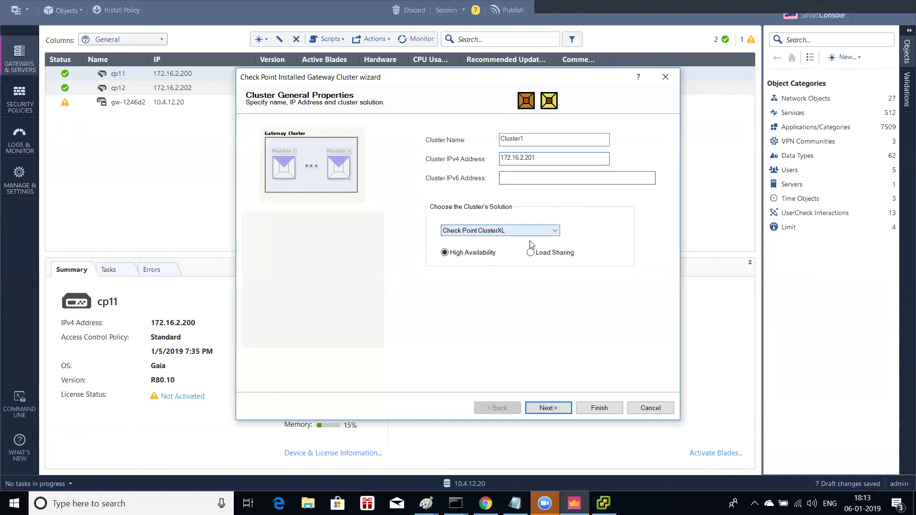
Keep Check Point ClusterXL in High Availability mode and continue the wizard.
{"action": "left_click", "coordinate": [554, 231]}
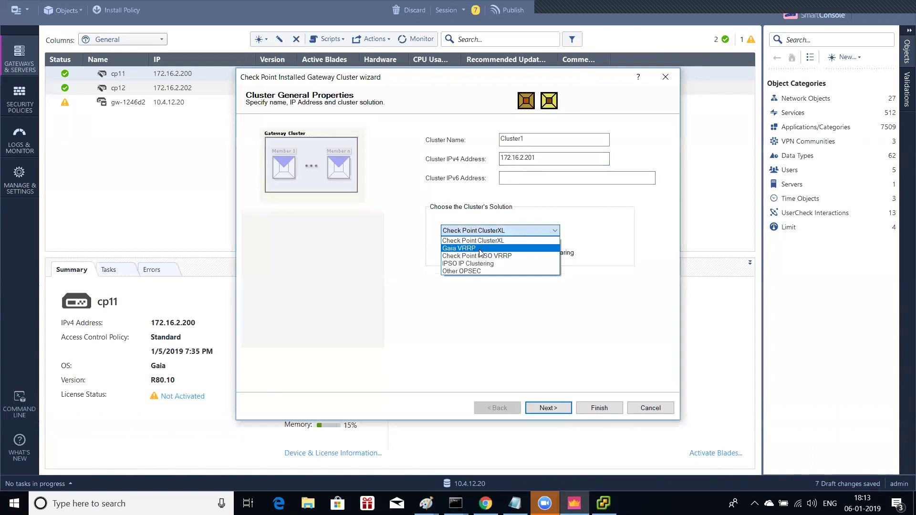
{"action": "left_click", "coordinate": [605, 229]}
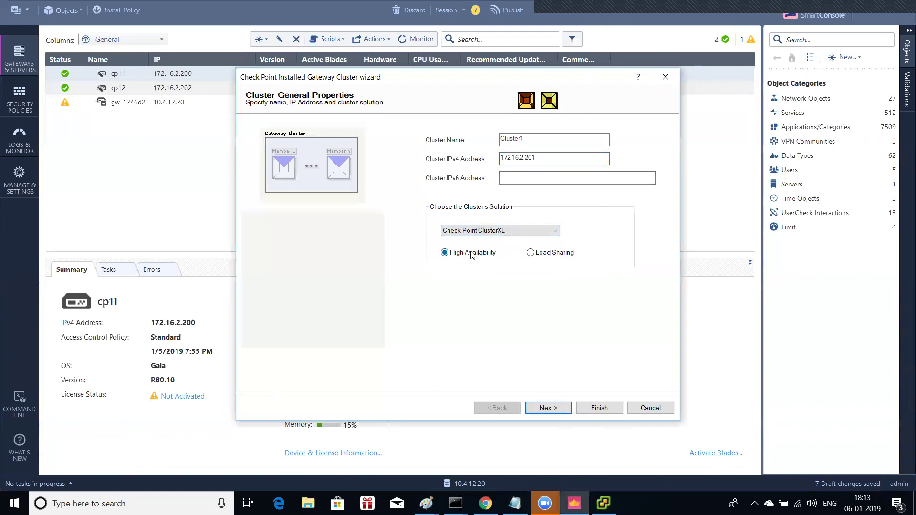
{"action": "left_click", "coordinate": [547, 258]}
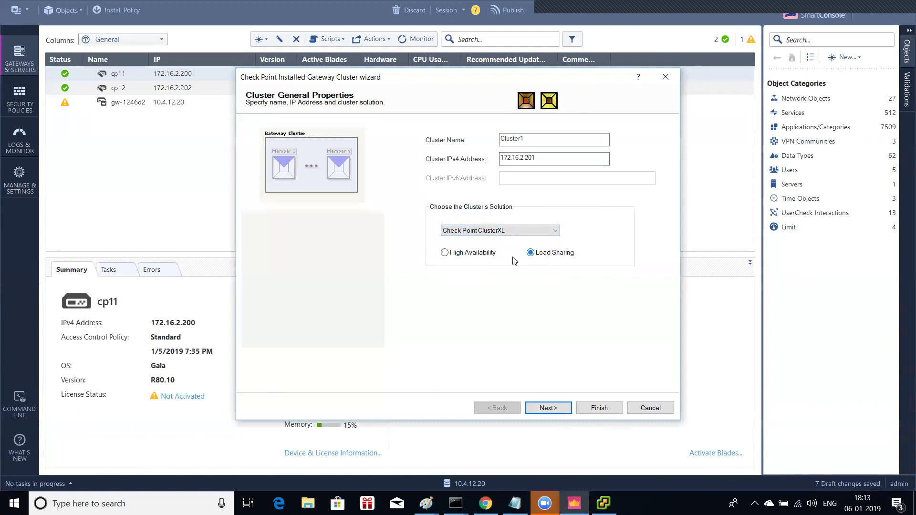
{"action": "left_click", "coordinate": [482, 255]}
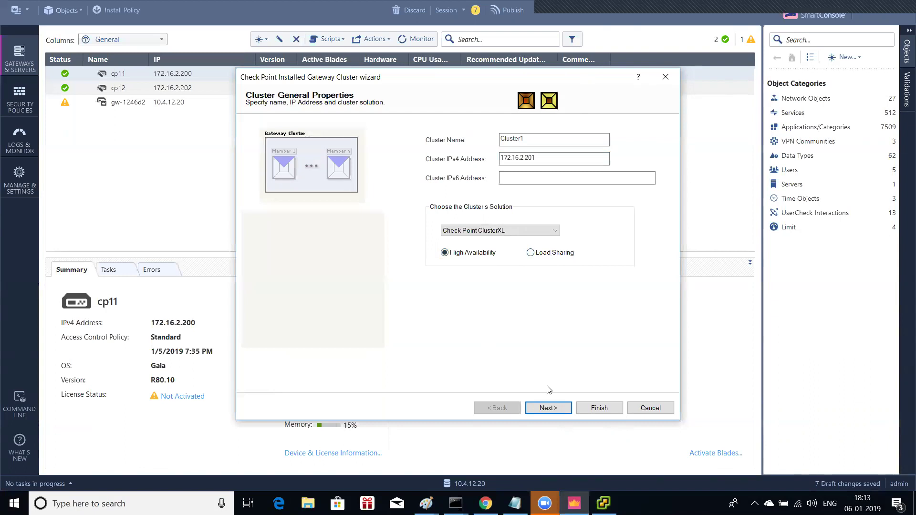
{"action": "left_click", "coordinate": [550, 409]}
Try adding an existing gateway as a cluster member, dismissing the cannot-be-added errors.
{"action": "left_click", "coordinate": [549, 408]}
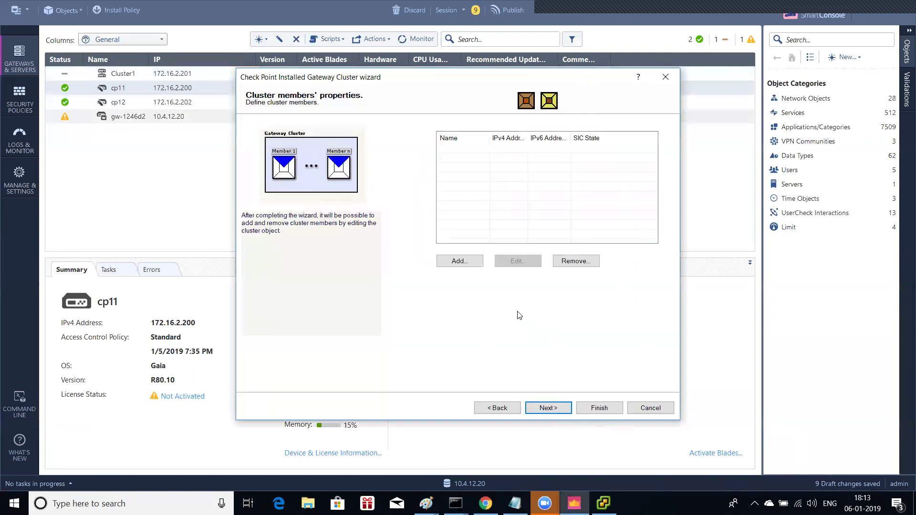
{"action": "left_click", "coordinate": [462, 262]}
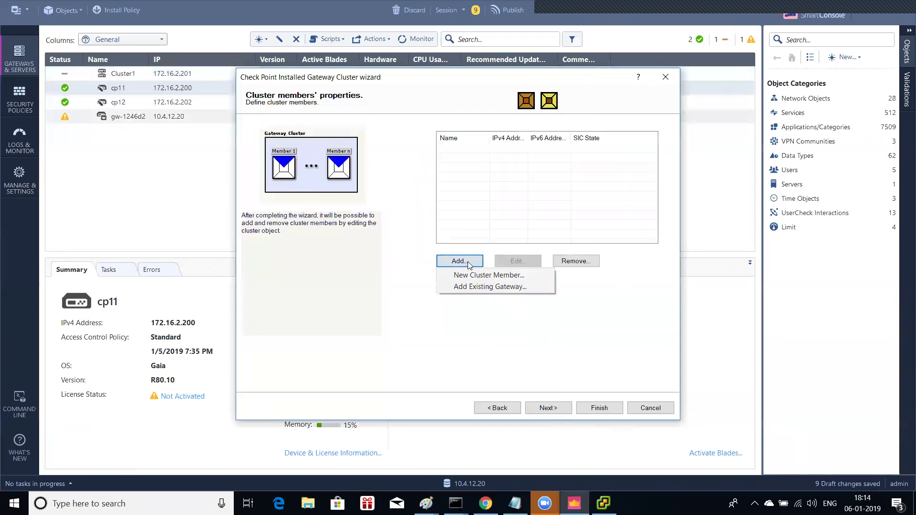
{"action": "left_click", "coordinate": [485, 287]}
{"action": "left_click", "coordinate": [412, 206]}
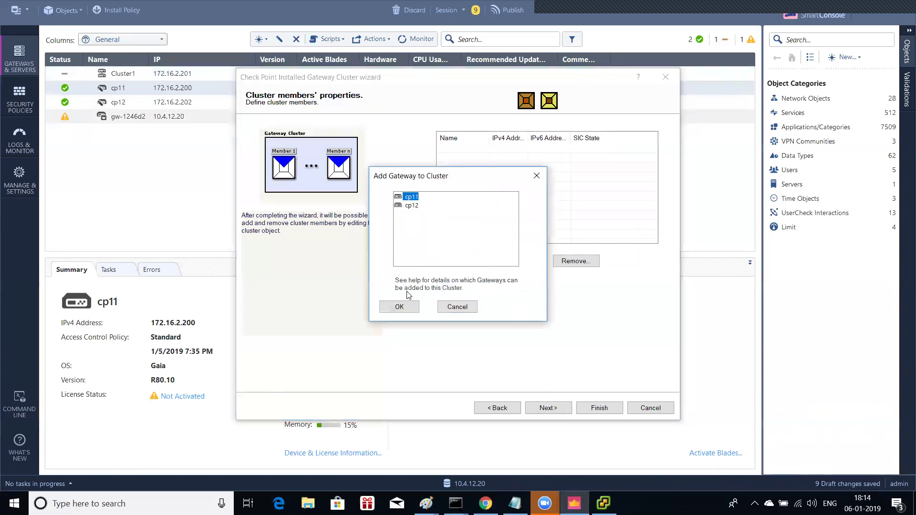
{"action": "left_click", "coordinate": [403, 307]}
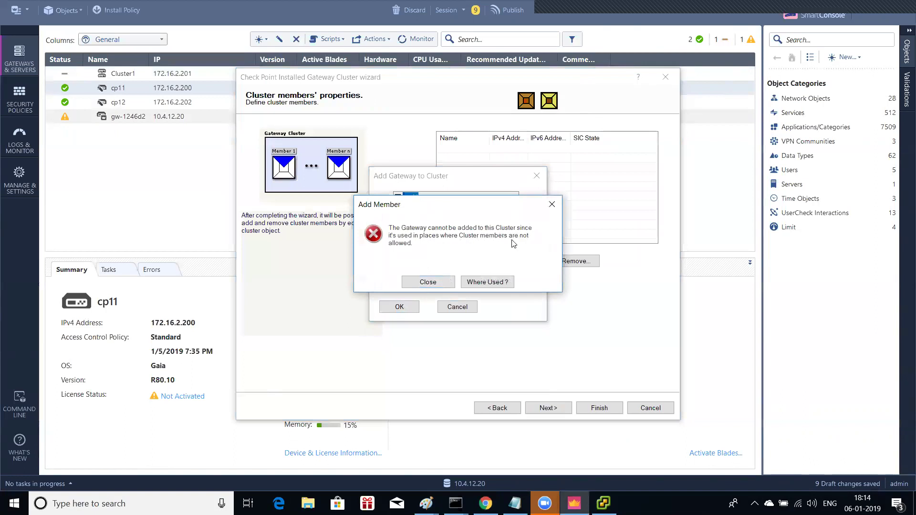
{"action": "left_click", "coordinate": [436, 282]}
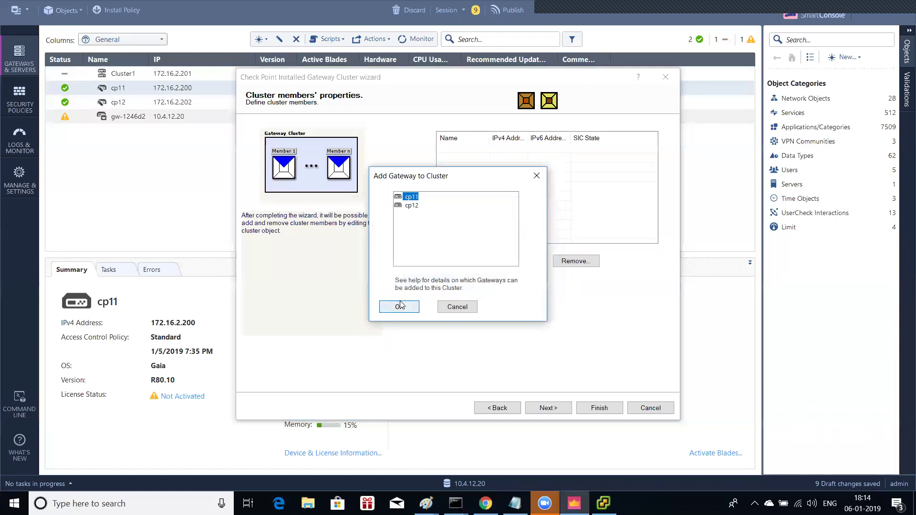
{"action": "left_click", "coordinate": [399, 307]}
{"action": "left_click", "coordinate": [432, 282]}
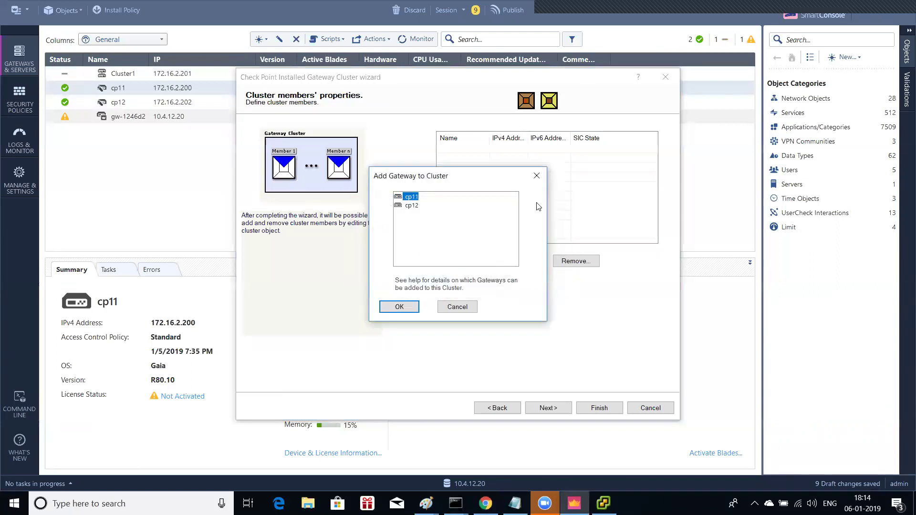
{"action": "left_click", "coordinate": [536, 177]}
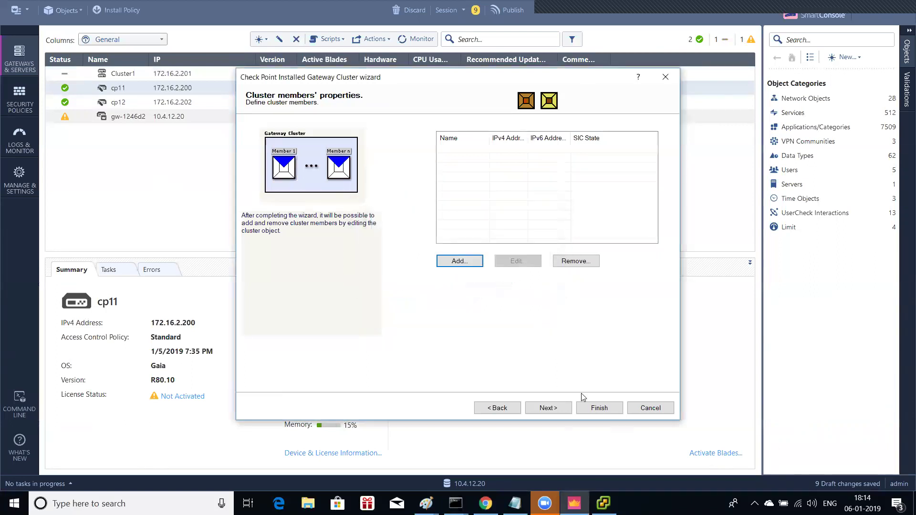
Finish the cluster wizard, dismiss the topology error and close it.
{"action": "left_click", "coordinate": [599, 408]}
{"action": "left_click", "coordinate": [515, 273]}
{"action": "left_click", "coordinate": [641, 410]}
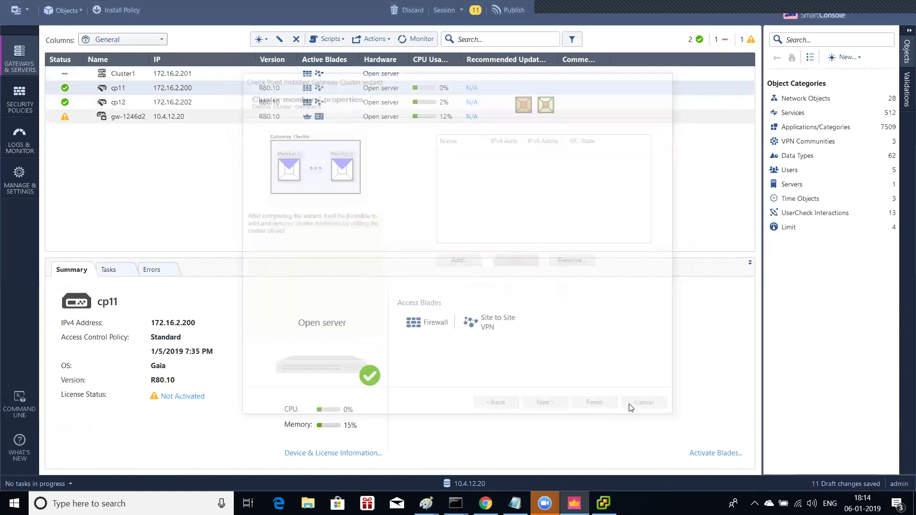
{"action": "left_click", "coordinate": [119, 101]}
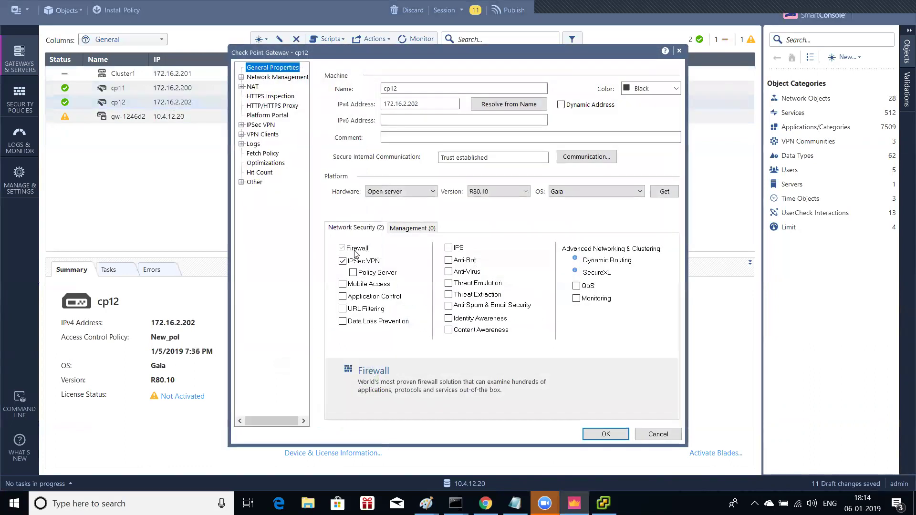
Try disabling IPSec VPN on cp12, blocked by community membership, and discard the changes.
{"action": "left_click", "coordinate": [355, 261]}
{"action": "left_click", "coordinate": [534, 297]}
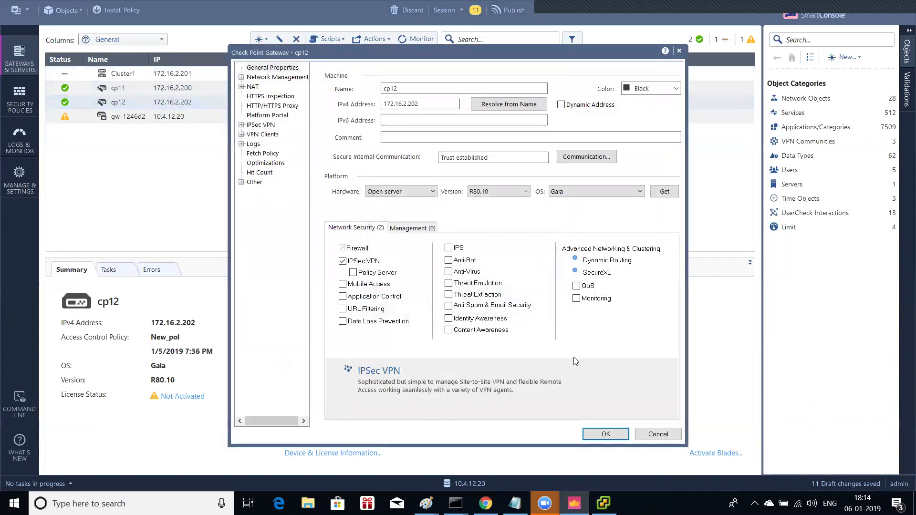
{"action": "left_click", "coordinate": [355, 262]}
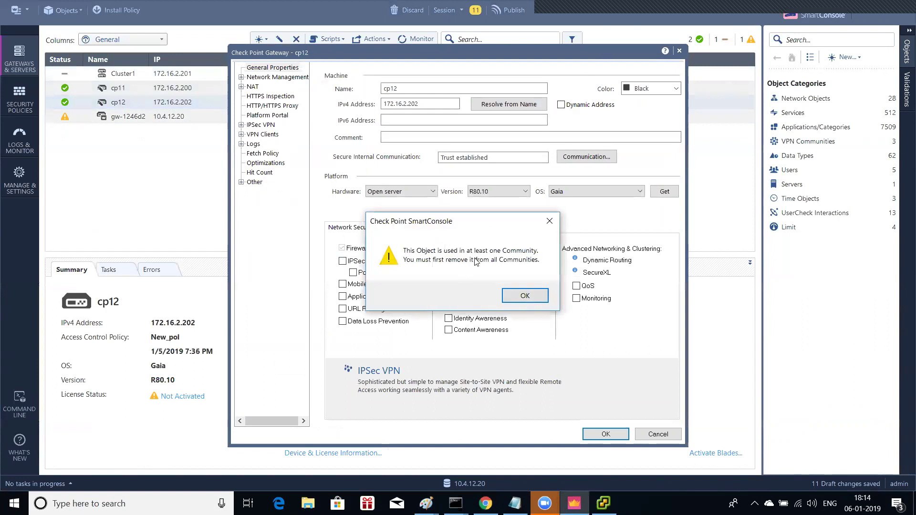
{"action": "left_click", "coordinate": [525, 295]}
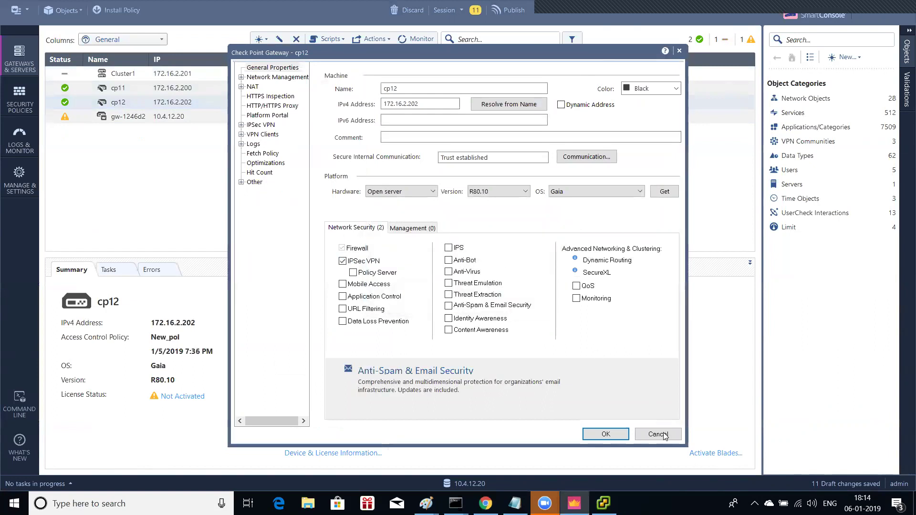
{"action": "left_click", "coordinate": [663, 435]}
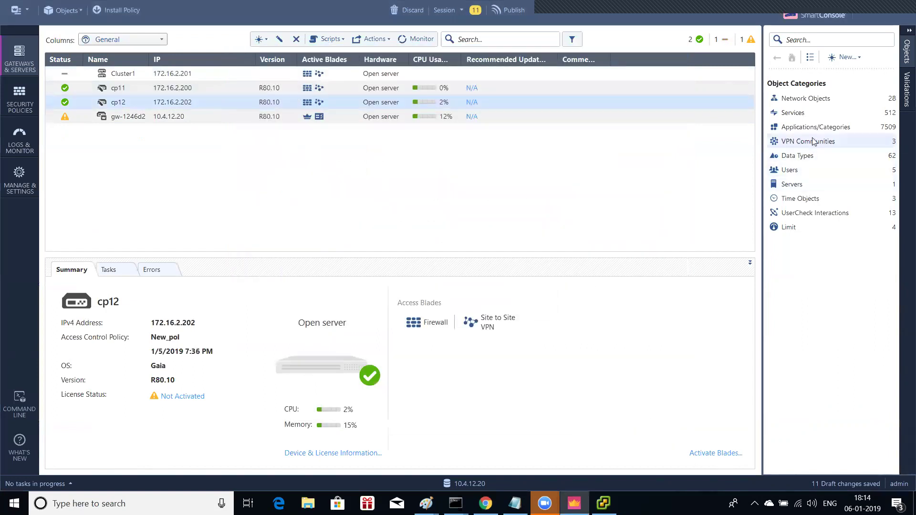
Try deleting the site-to-site VPN community; the delete fails.
{"action": "left_click", "coordinate": [812, 141]}
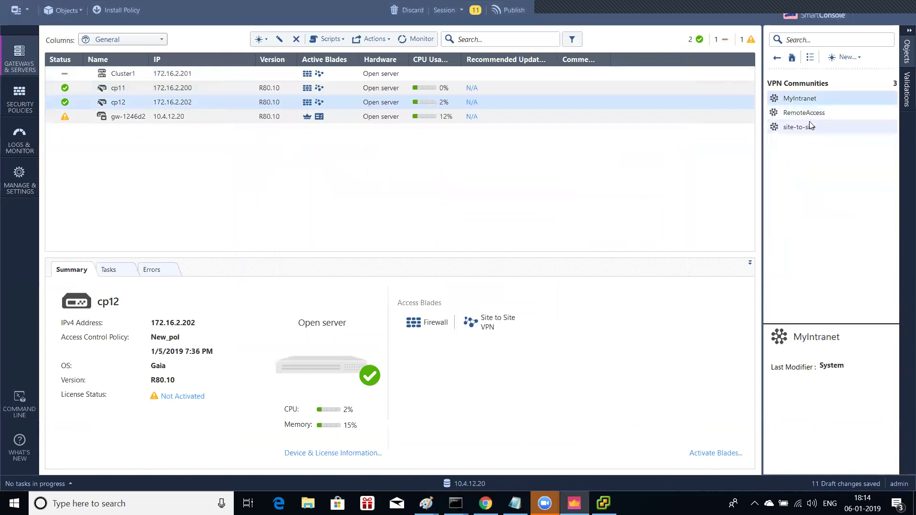
{"action": "left_click", "coordinate": [810, 128]}
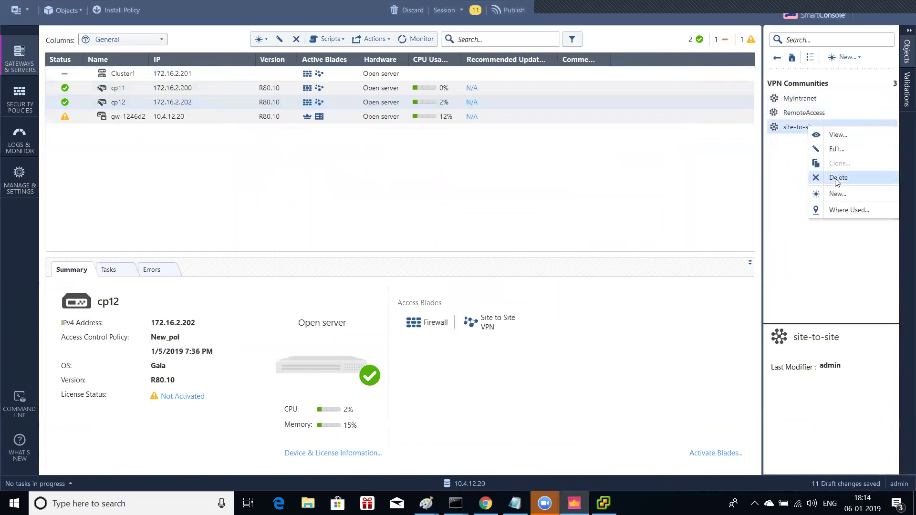
{"action": "left_click", "coordinate": [839, 178]}
{"action": "left_click", "coordinate": [522, 286]}
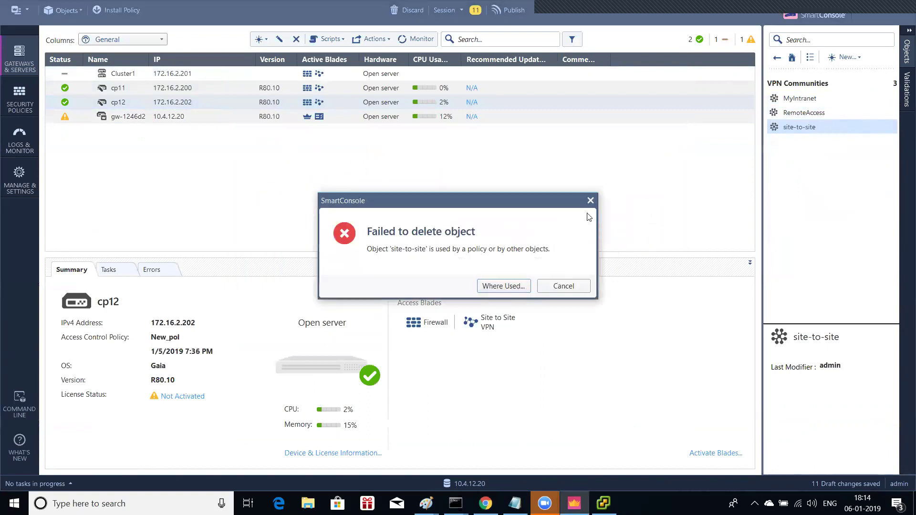
{"action": "left_click", "coordinate": [590, 201]}
Remove cp12 and cp11 from the site-to-site community's participating gateways and save.
{"action": "double_click", "coordinate": [800, 128]}
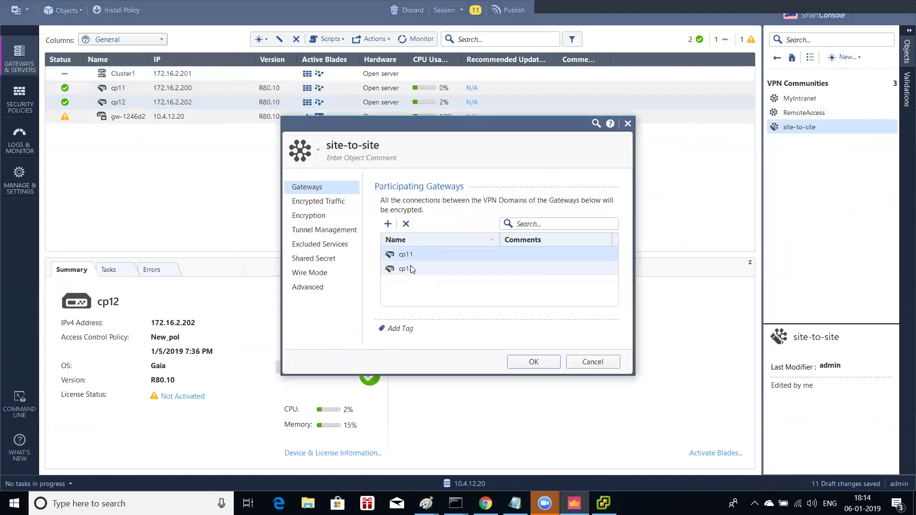
{"action": "left_click", "coordinate": [409, 267]}
{"action": "left_click", "coordinate": [406, 225]}
{"action": "left_click", "coordinate": [406, 225]}
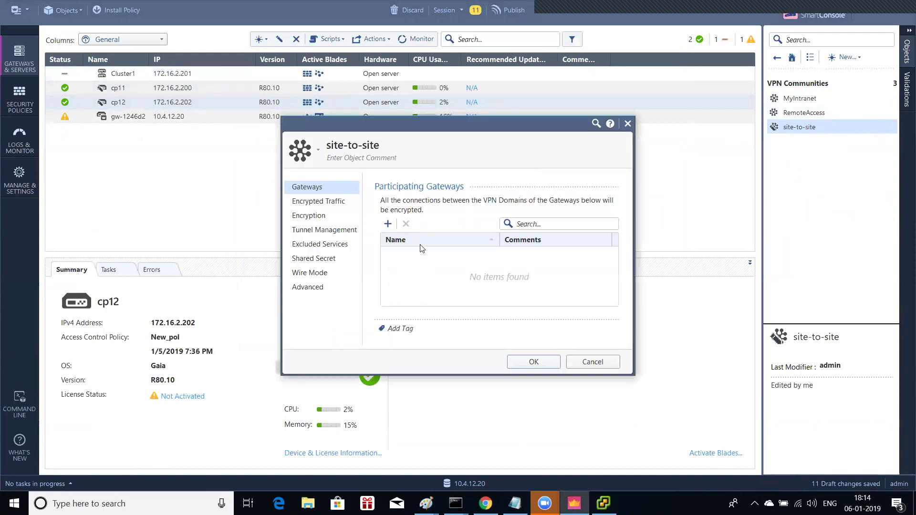
{"action": "left_click", "coordinate": [525, 362]}
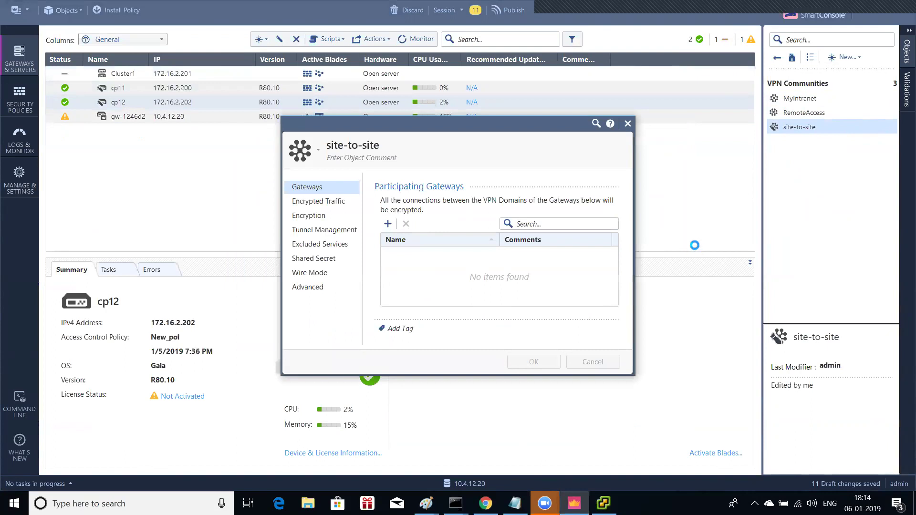
Retry deleting site-to-site, check Where Used, and go to the New_pol rulebase.
{"action": "right_click", "coordinate": [796, 127]}
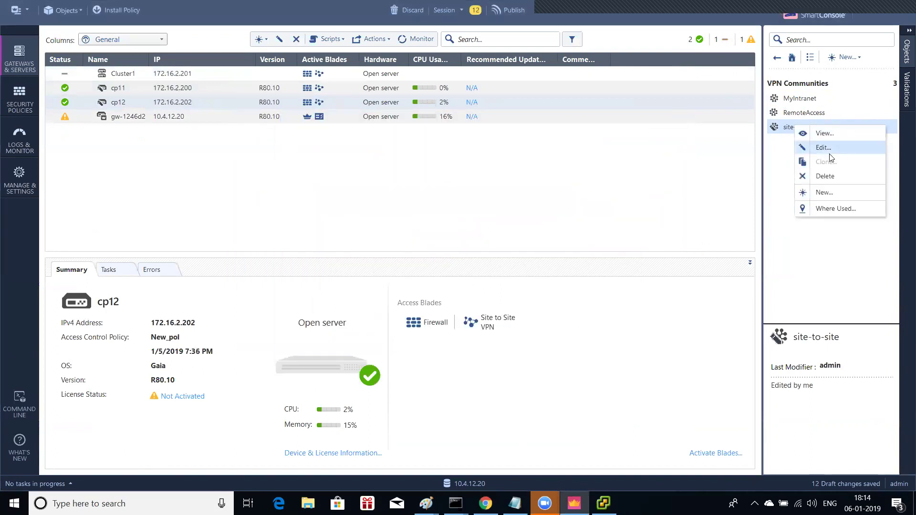
{"action": "left_click", "coordinate": [836, 177]}
{"action": "left_click", "coordinate": [523, 286]}
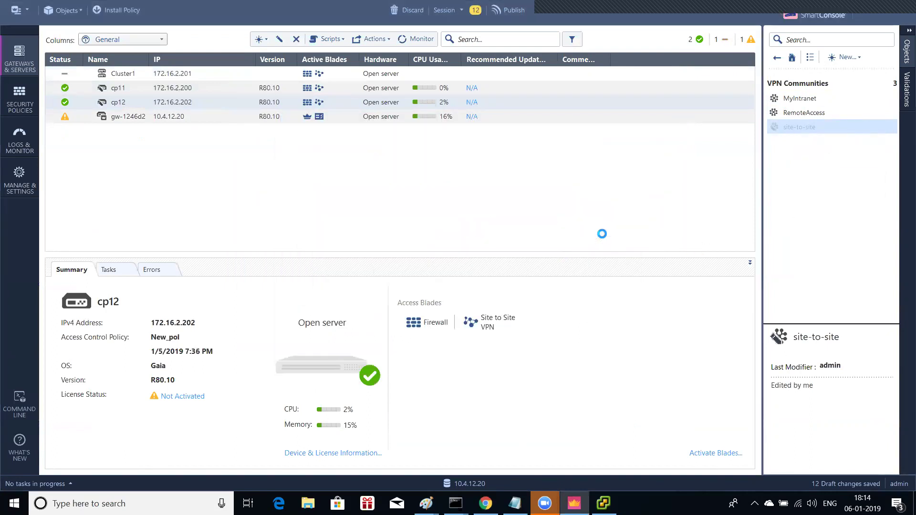
{"action": "left_click", "coordinate": [518, 287]}
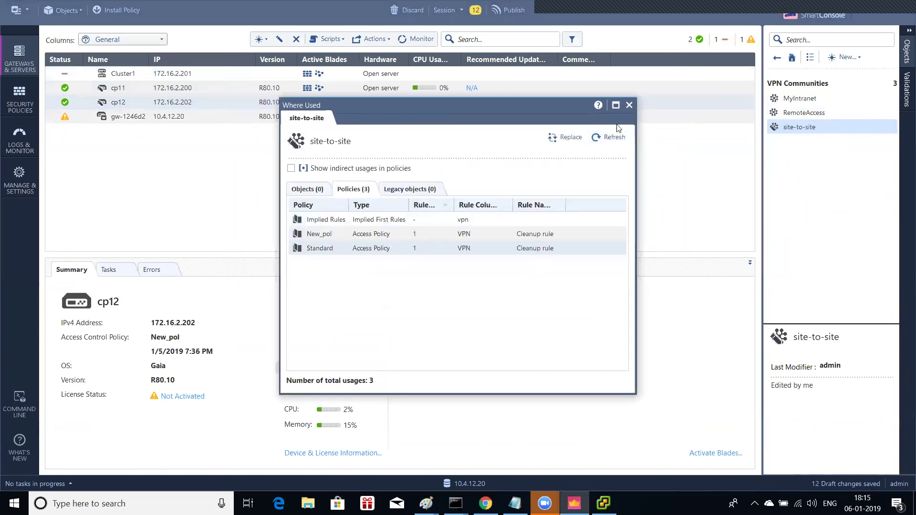
{"action": "left_click", "coordinate": [630, 106]}
{"action": "left_click", "coordinate": [20, 100]}
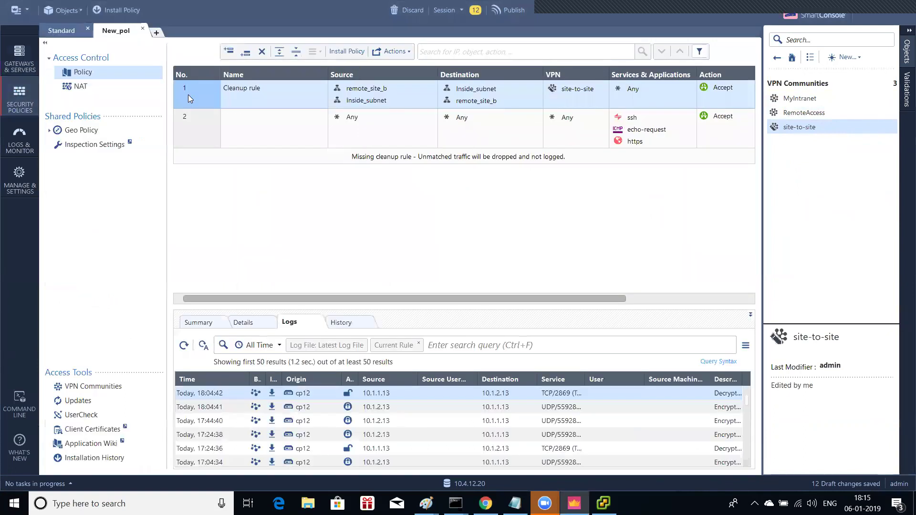
{"action": "right_click", "coordinate": [188, 95]}
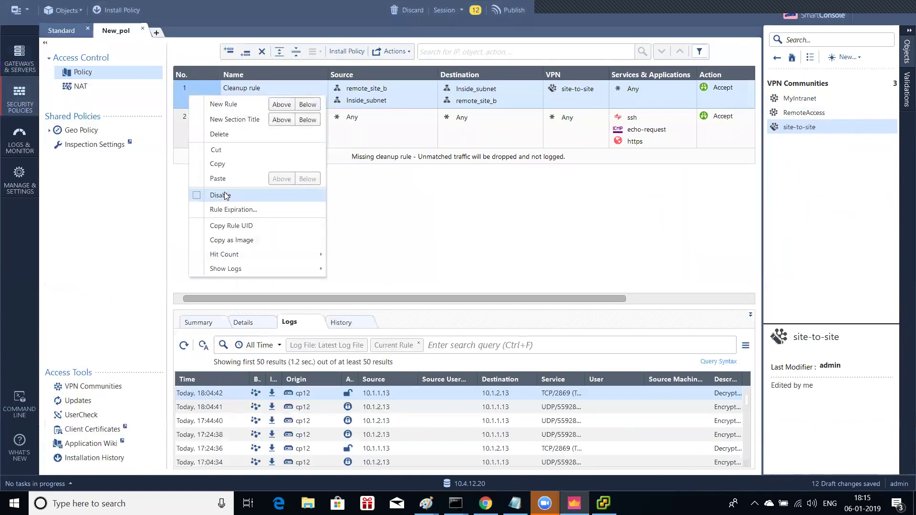
Delete the Cleanup rule from the New_pol policy.
{"action": "left_click", "coordinate": [224, 137]}
{"action": "left_click", "coordinate": [516, 285]}
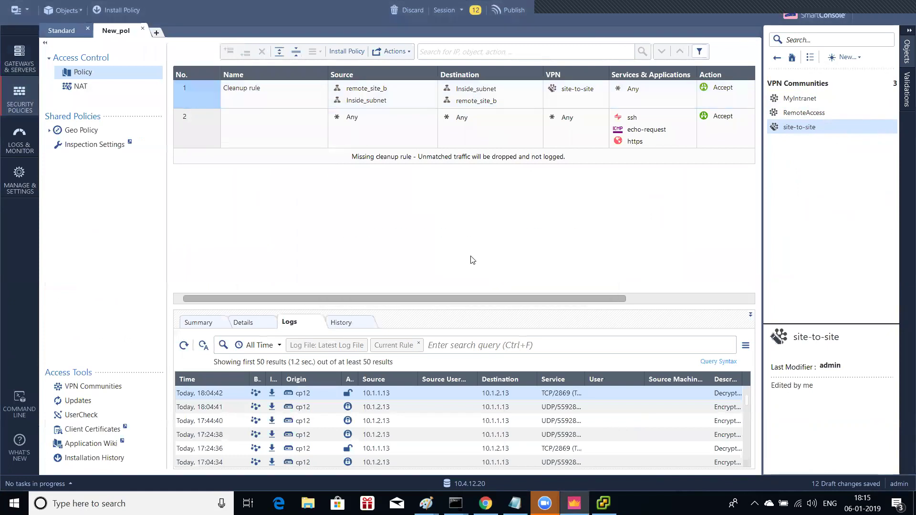
{"action": "right_click", "coordinate": [197, 113]}
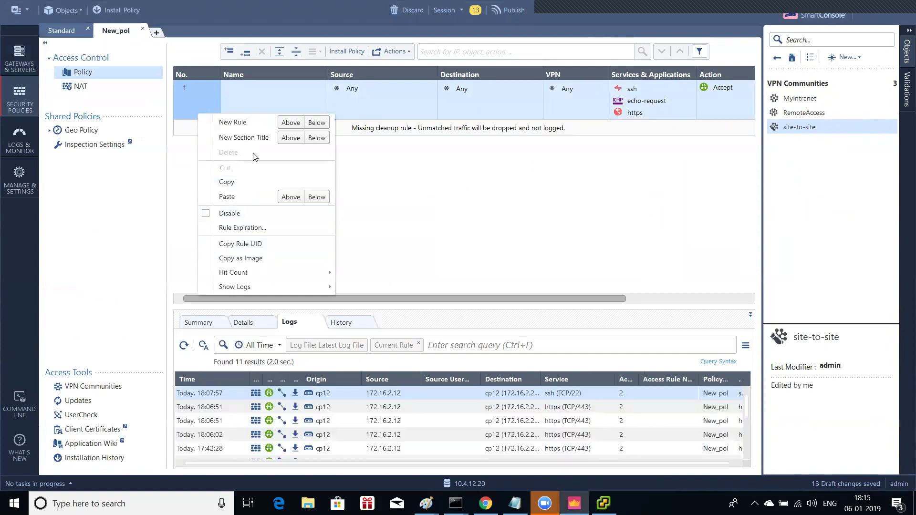
{"action": "key", "text": "Escape"}
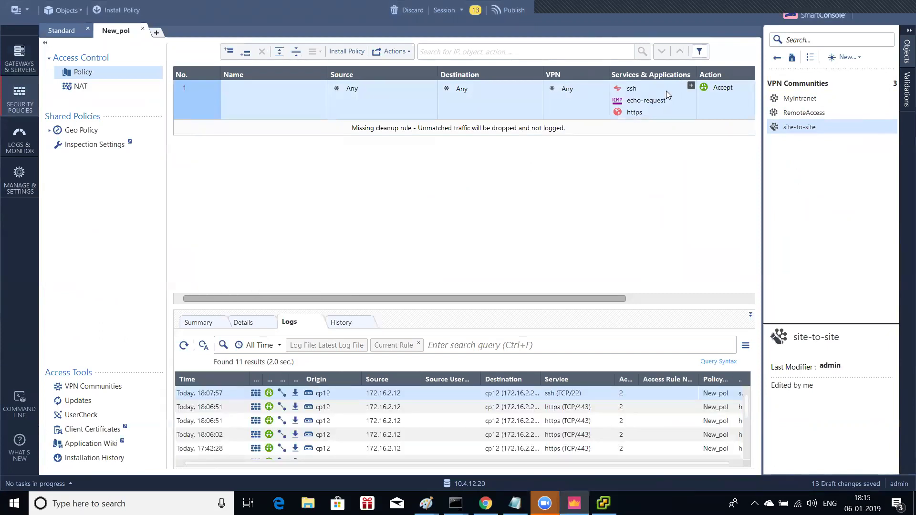
Remove the ssh, echo-request and https services from New_pol's rule 1.
{"action": "left_click", "coordinate": [653, 91]}
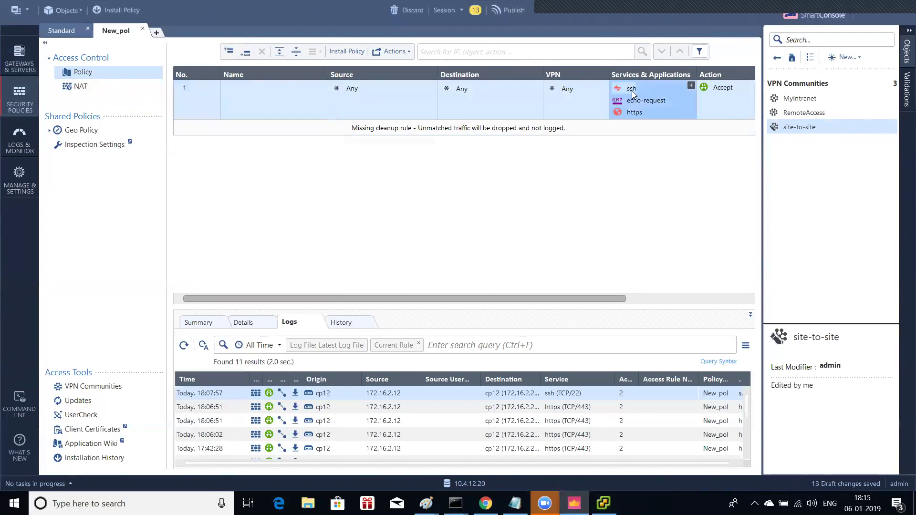
{"action": "right_click", "coordinate": [634, 93]}
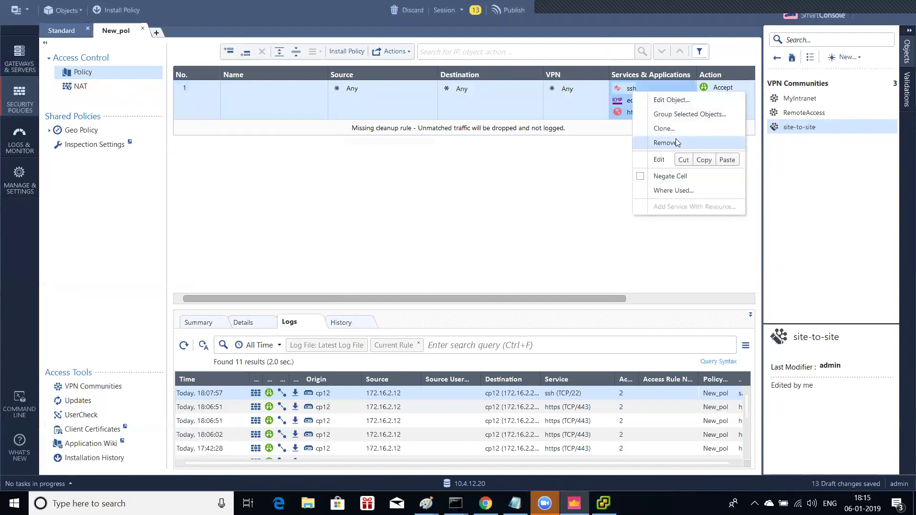
{"action": "left_click", "coordinate": [678, 142]}
{"action": "right_click", "coordinate": [647, 92]}
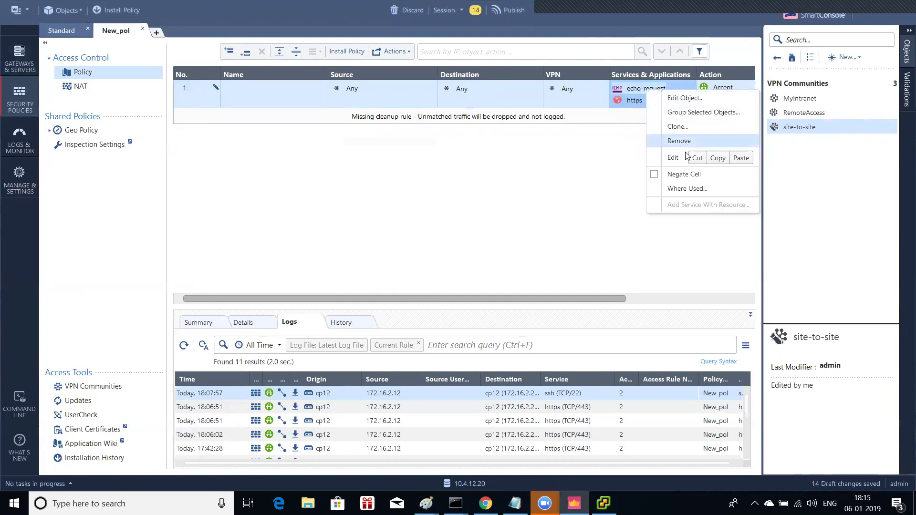
{"action": "left_click", "coordinate": [682, 143]}
{"action": "right_click", "coordinate": [636, 90]}
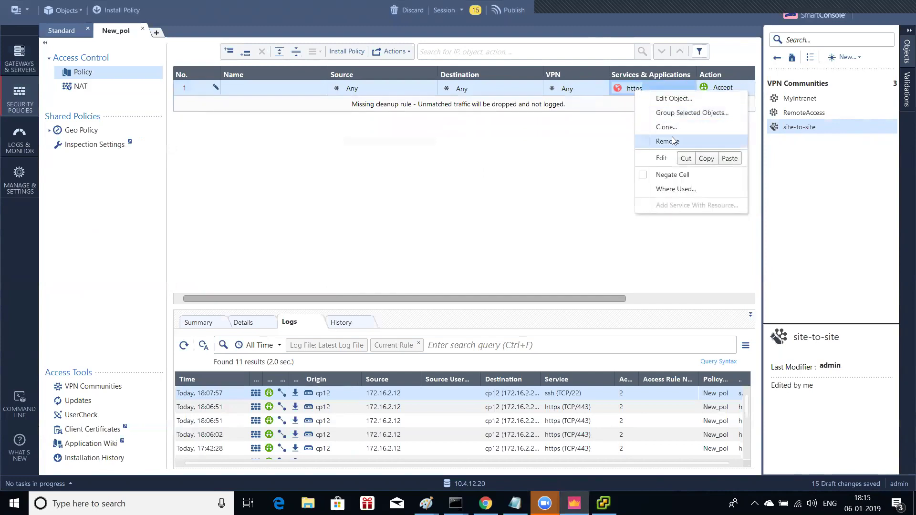
{"action": "left_click", "coordinate": [654, 139]}
Delete the Cleanup rule from the Standard policy.
{"action": "left_click", "coordinate": [72, 32]}
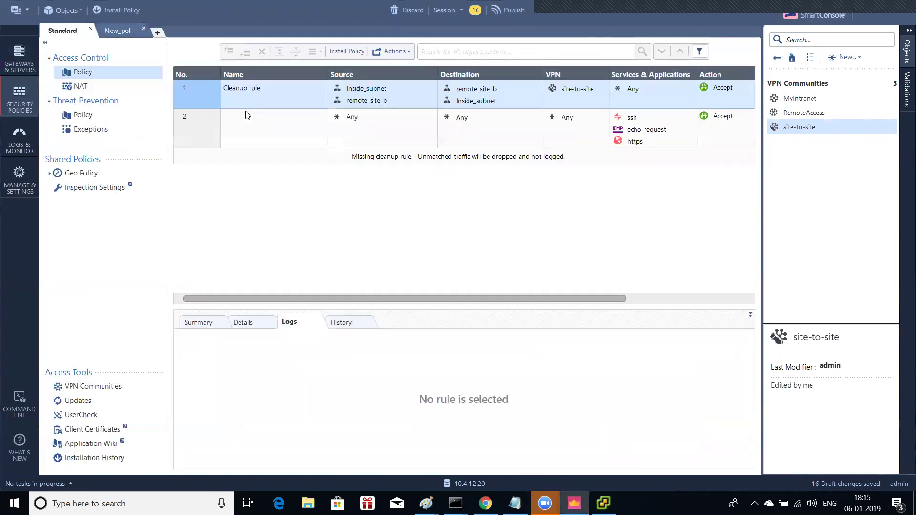
{"action": "right_click", "coordinate": [200, 88]}
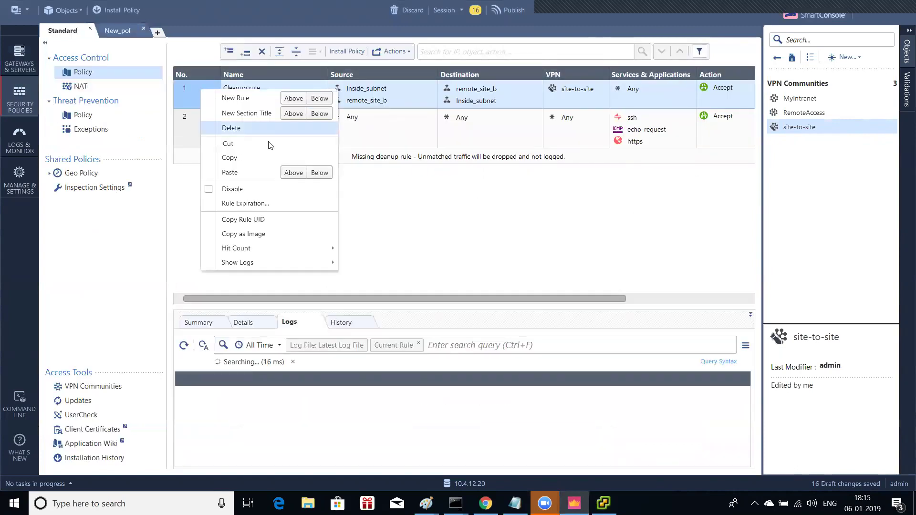
{"action": "left_click", "coordinate": [246, 134]}
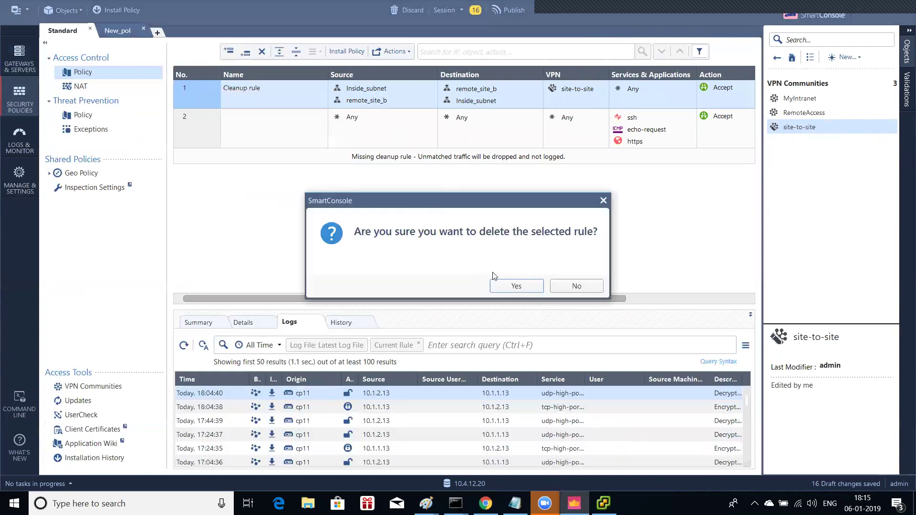
{"action": "left_click", "coordinate": [516, 286]}
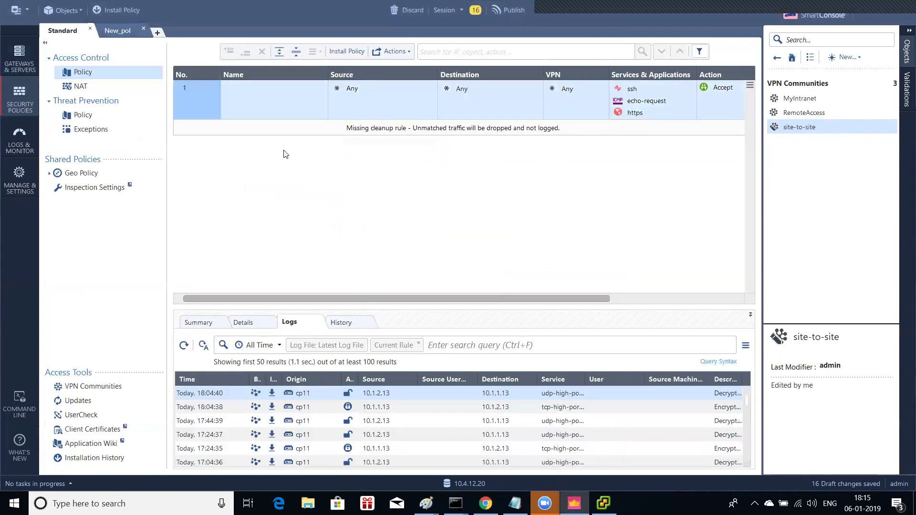
Delete the site-to-site VPN community.
{"action": "right_click", "coordinate": [789, 127]}
{"action": "left_click", "coordinate": [821, 178]}
{"action": "left_click", "coordinate": [580, 287]}
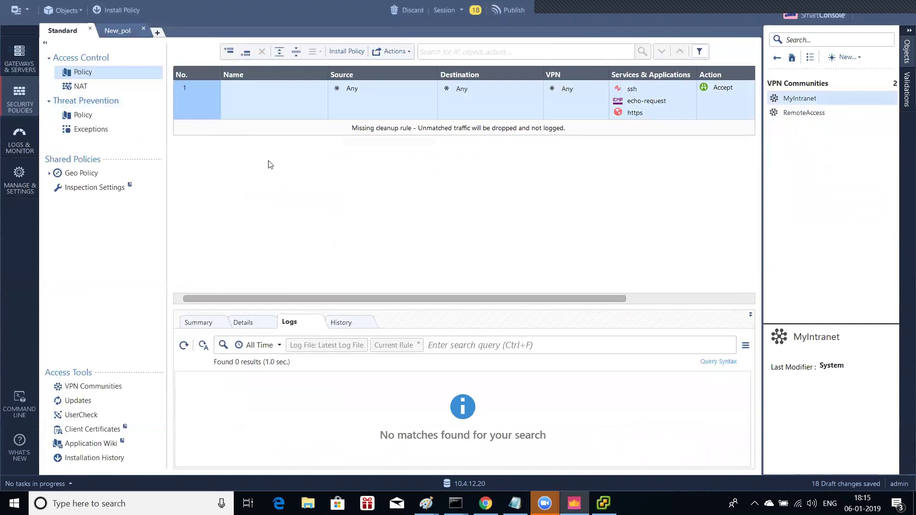
{"action": "left_click", "coordinate": [113, 10]}
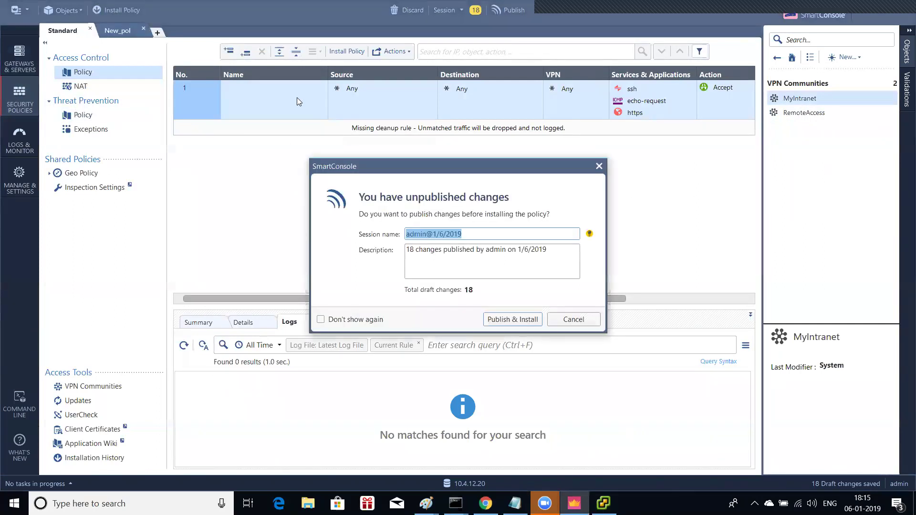
Publish the 18 changes and install Standard on all three gateways, overriding cp12's policy.
{"action": "left_click", "coordinate": [501, 320]}
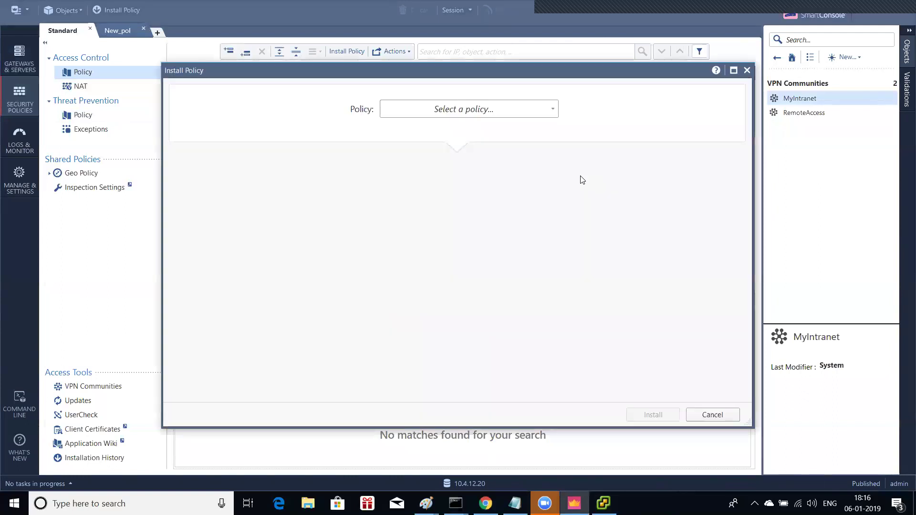
{"action": "left_click", "coordinate": [421, 115]}
{"action": "left_click", "coordinate": [415, 146]}
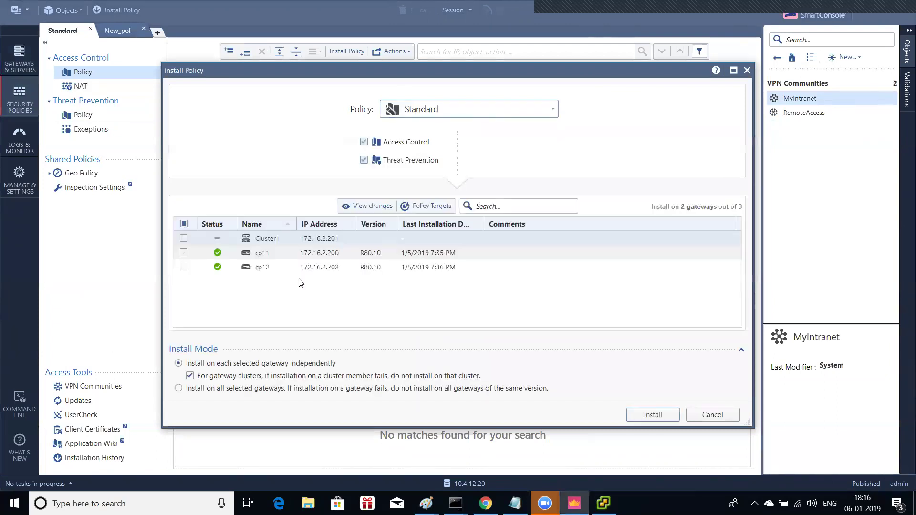
{"action": "left_click", "coordinate": [184, 268]}
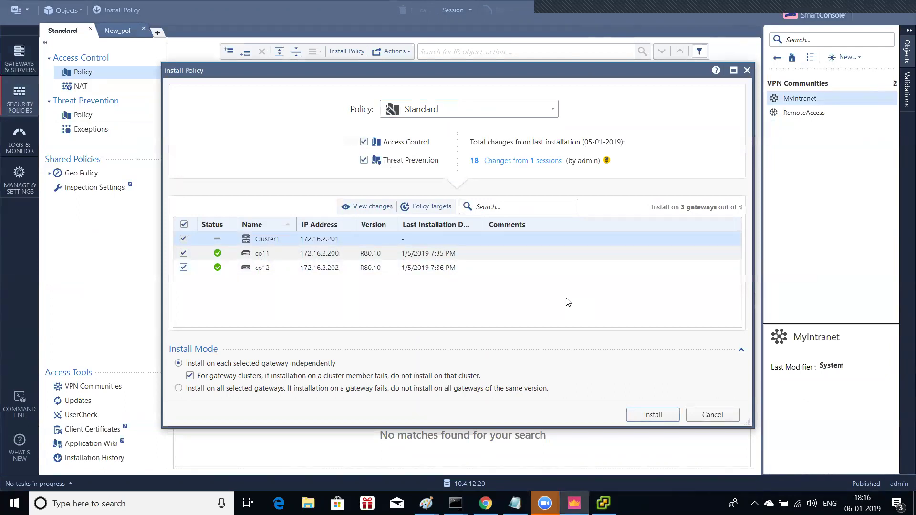
{"action": "left_click", "coordinate": [651, 415]}
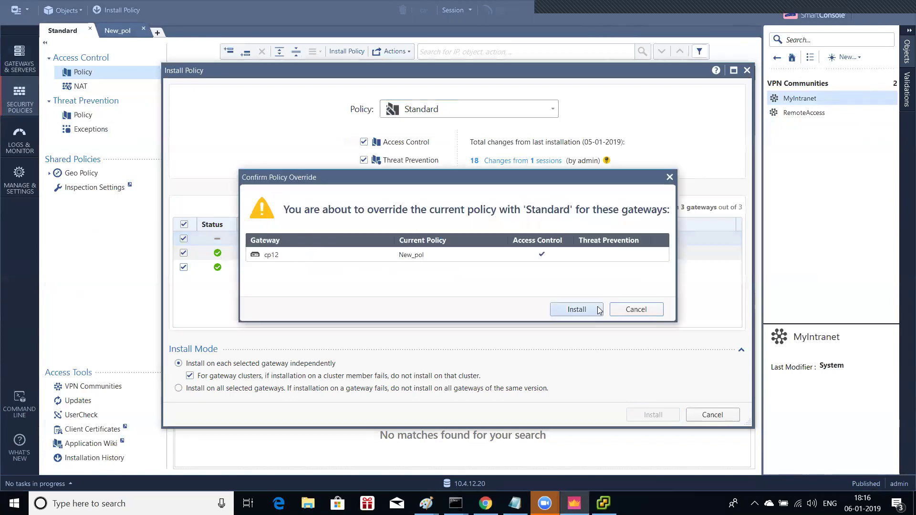
{"action": "left_click", "coordinate": [585, 311]}
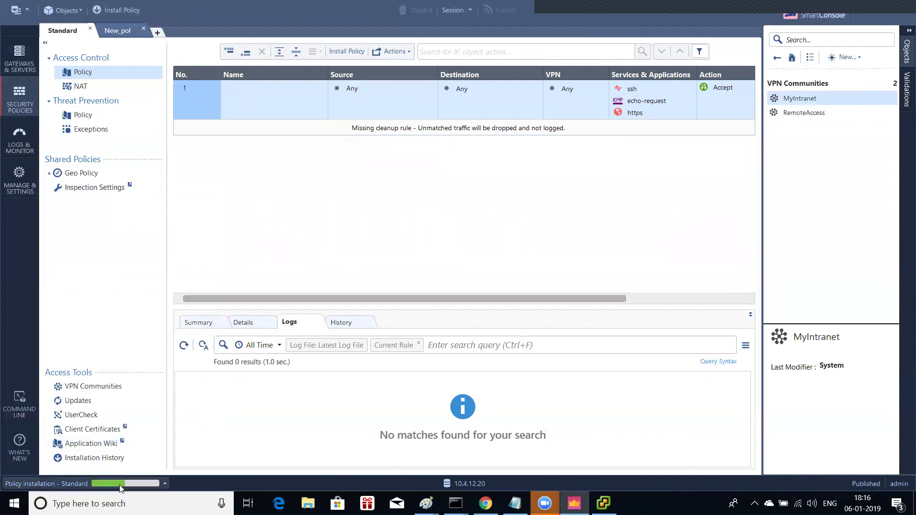
{"action": "left_click", "coordinate": [71, 484]}
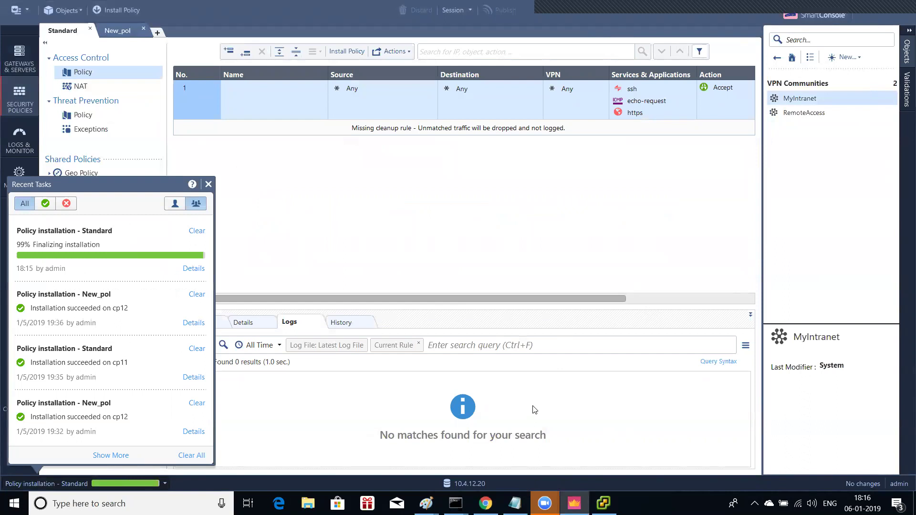
In Paint, pencil link lines down to a rounded switch box, a line below it, and underline 'cluster'.
{"action": "mouse_move", "coordinate": [426, 504]}
{"action": "left_click", "coordinate": [462, 405]}
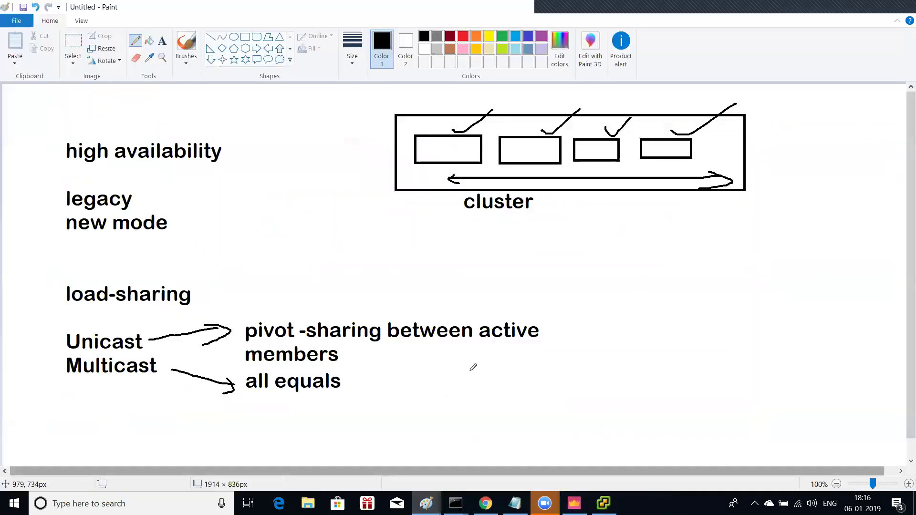
{"action": "left_click_drag", "start_coordinate": [559, 175], "coordinate": [559, 256]}
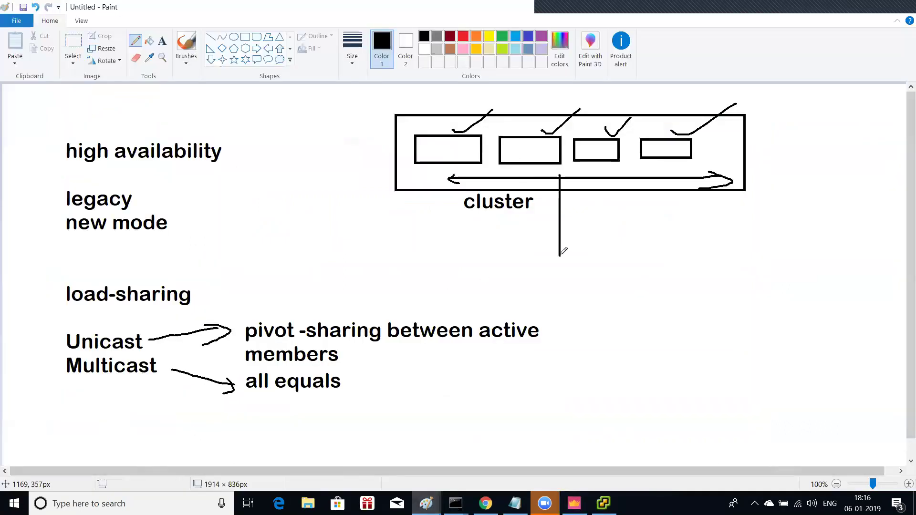
{"action": "left_click_drag", "start_coordinate": [663, 162], "coordinate": [663, 186]}
{"action": "mouse_move", "coordinate": [481, 250]}
{"action": "left_mouse_down"}
{"action": "mouse_move", "coordinate": [626, 253]}
{"action": "mouse_move", "coordinate": [631, 286]}
{"action": "mouse_move", "coordinate": [469, 288]}
{"action": "mouse_move", "coordinate": [504, 252]}
{"action": "left_mouse_up"}
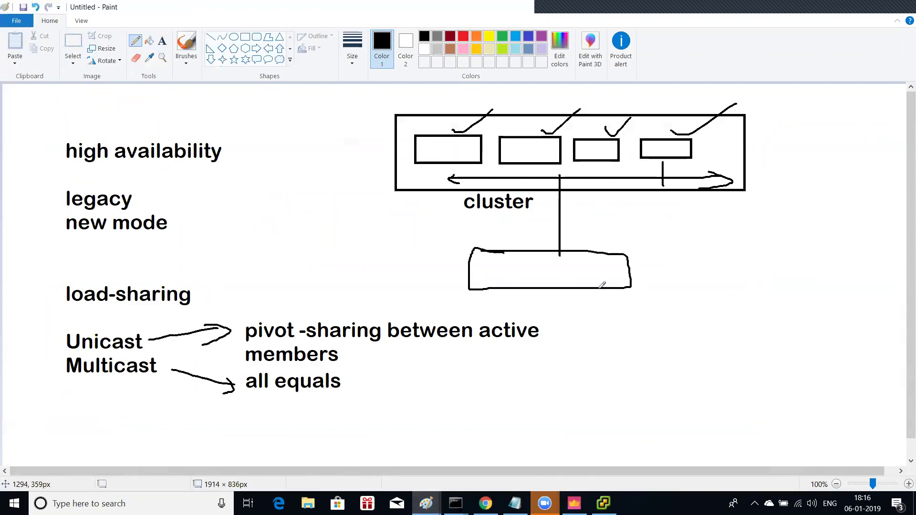
{"action": "left_click_drag", "start_coordinate": [576, 290], "coordinate": [575, 336]}
{"action": "mouse_move", "coordinate": [472, 215]}
{"action": "left_mouse_down"}
{"action": "mouse_move", "coordinate": [591, 226]}
{"action": "mouse_move", "coordinate": [531, 236]}
{"action": "left_mouse_up"}
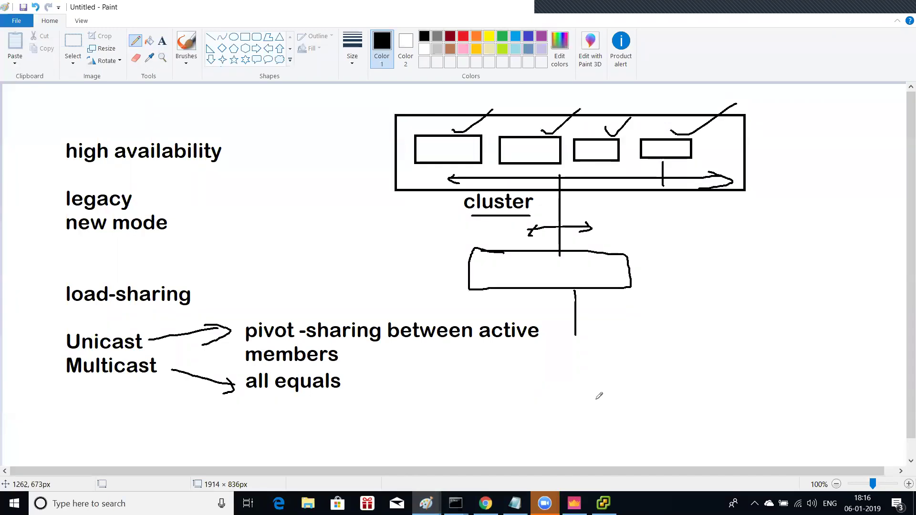
{"action": "left_click", "coordinate": [574, 504]}
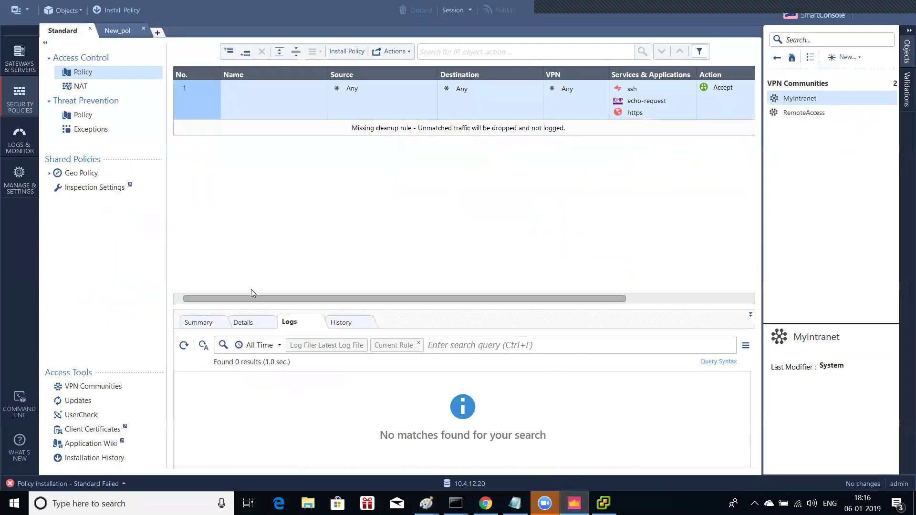
Review the failed Standard install errors for Cluster1, cp12 and cp11, then list gateways and servers.
{"action": "left_click", "coordinate": [67, 484]}
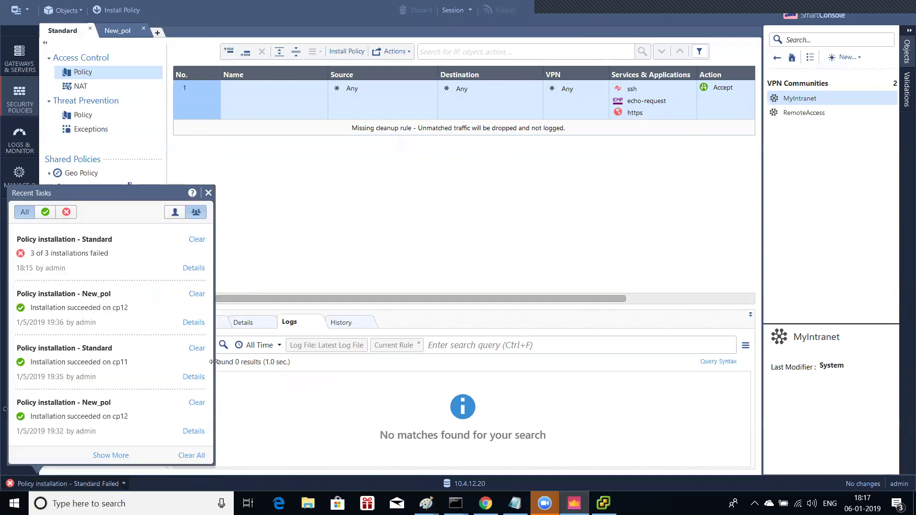
{"action": "left_click", "coordinate": [193, 269]}
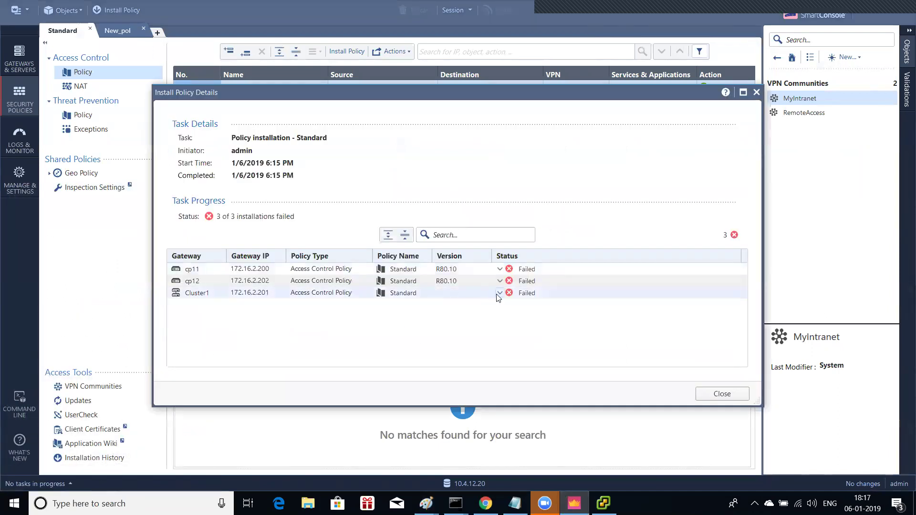
{"action": "left_click", "coordinate": [499, 293]}
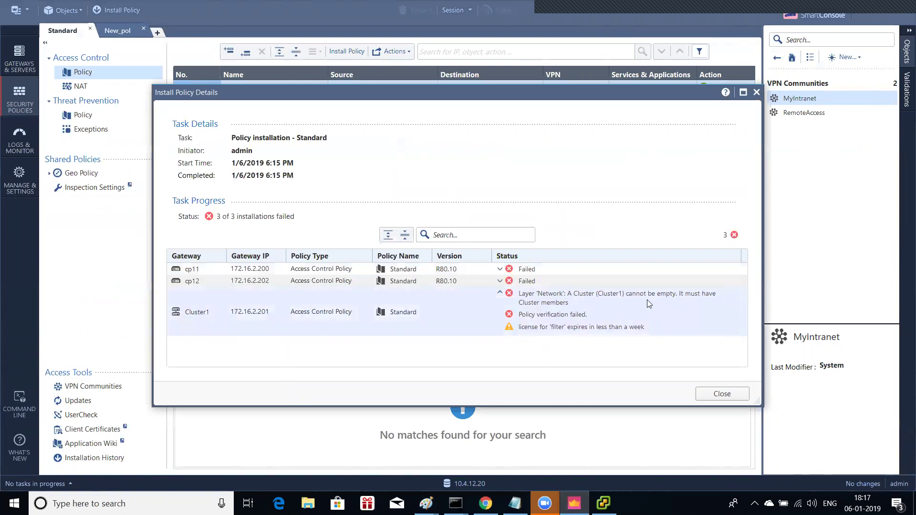
{"action": "left_click", "coordinate": [500, 281]}
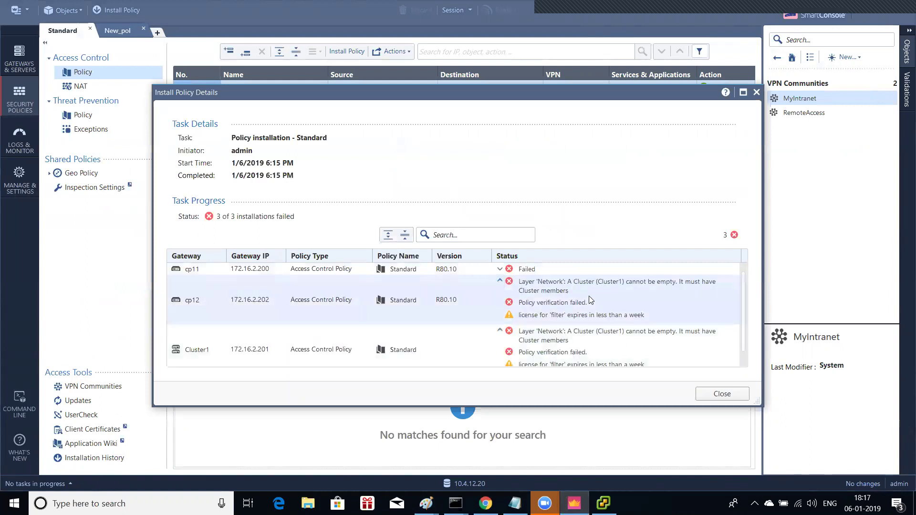
{"action": "left_click", "coordinate": [500, 270]}
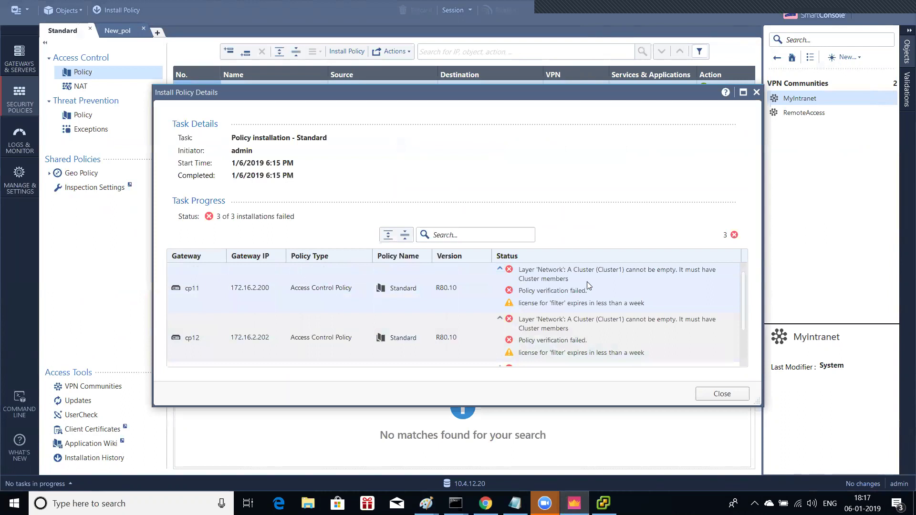
{"action": "left_click", "coordinate": [756, 93]}
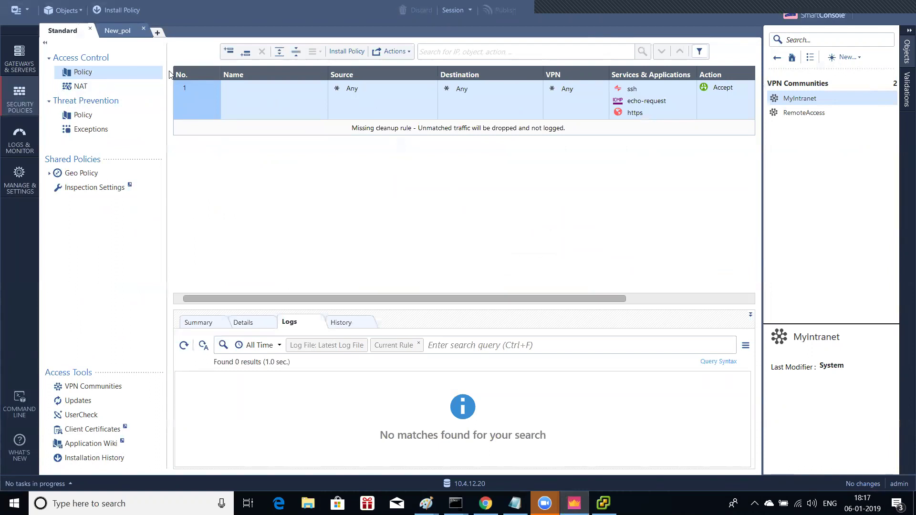
{"action": "left_click", "coordinate": [20, 57]}
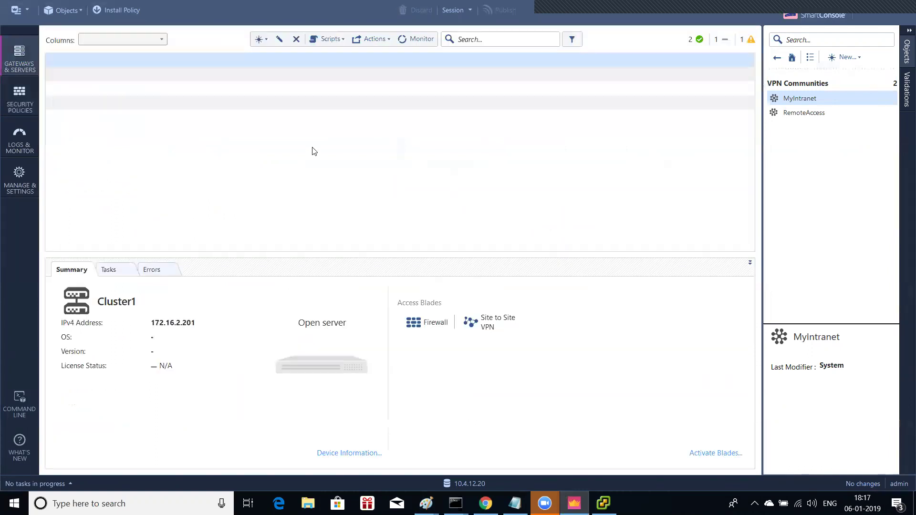
Delete the Cluster1 object.
{"action": "right_click", "coordinate": [124, 76]}
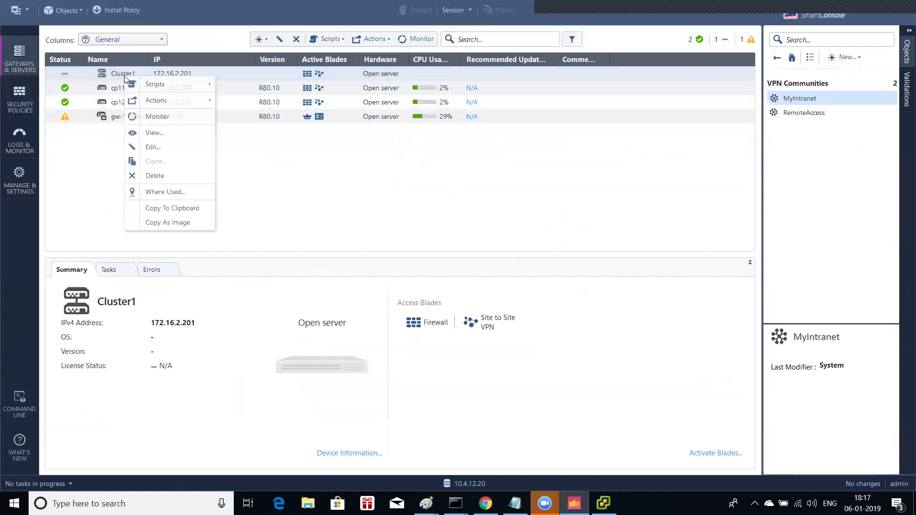
{"action": "left_click", "coordinate": [155, 176]}
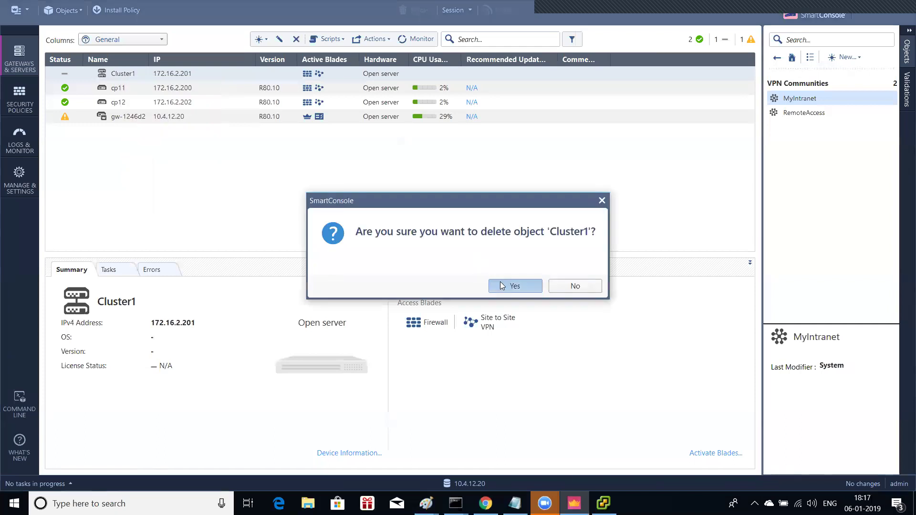
{"action": "left_click", "coordinate": [514, 285]}
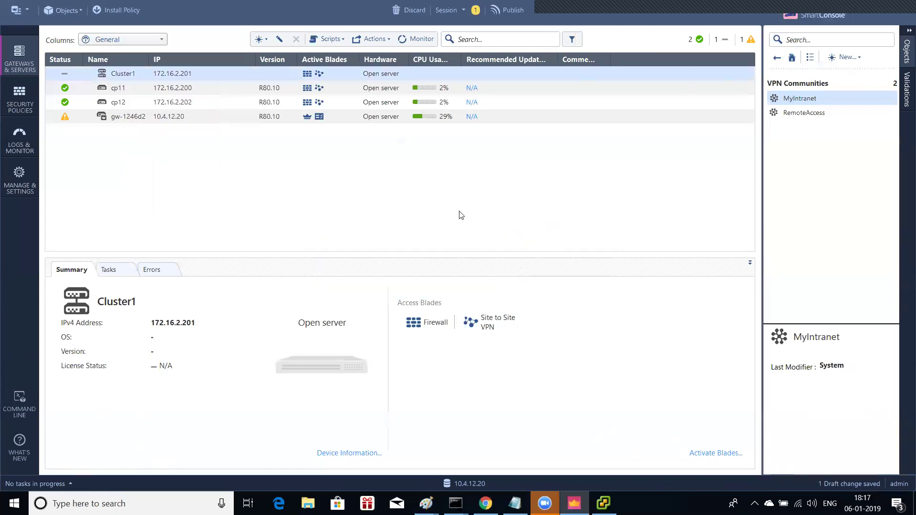
Publish and install the Standard policy on cp11 and cp12, confirming the override of cp12's policy.
{"action": "left_click", "coordinate": [120, 12]}
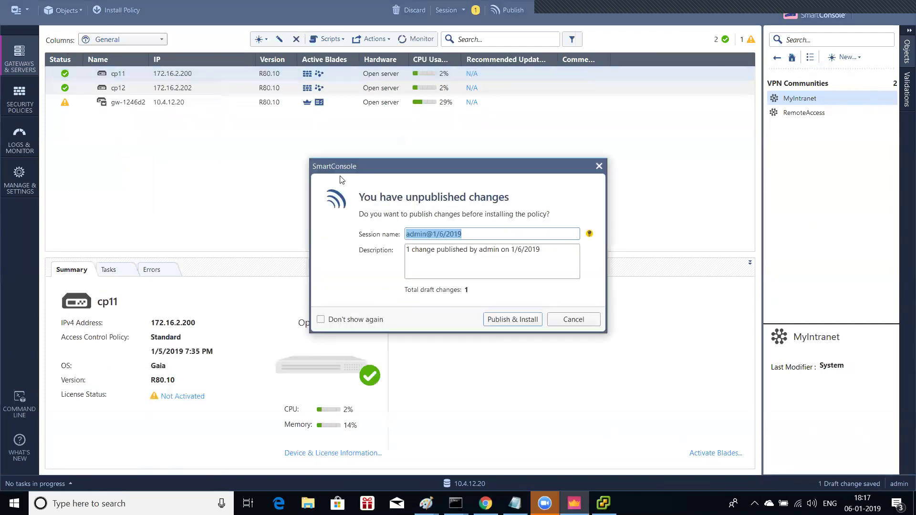
{"action": "left_click", "coordinate": [499, 318]}
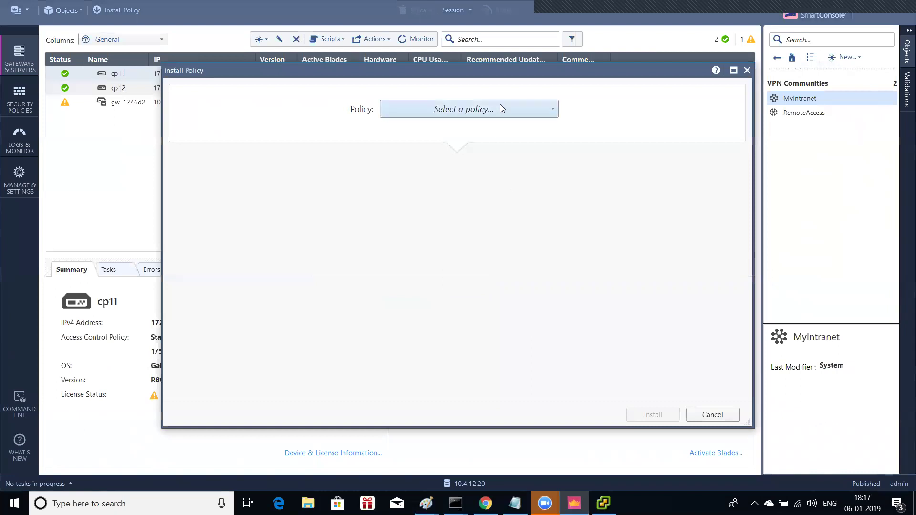
{"action": "left_click", "coordinate": [500, 106]}
{"action": "left_click", "coordinate": [453, 146]}
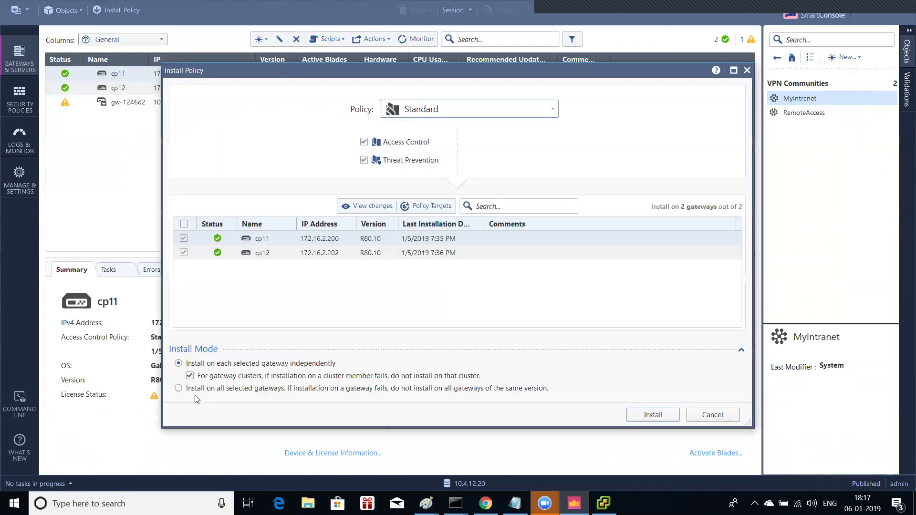
{"action": "left_click", "coordinate": [652, 415]}
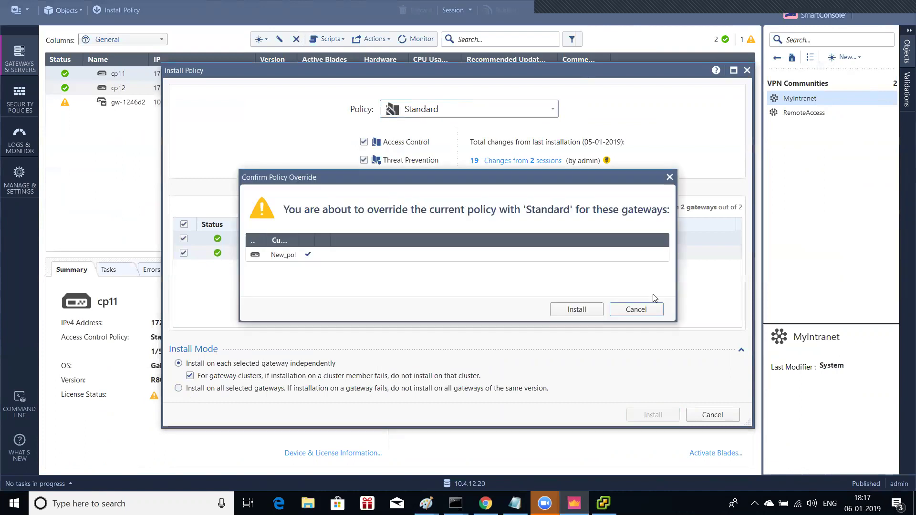
{"action": "left_click", "coordinate": [577, 310]}
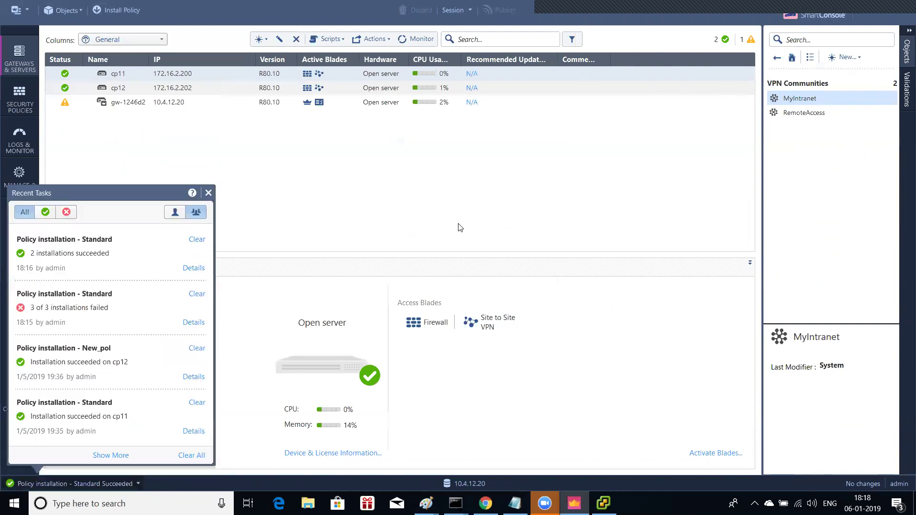
{"action": "left_click", "coordinate": [207, 194]}
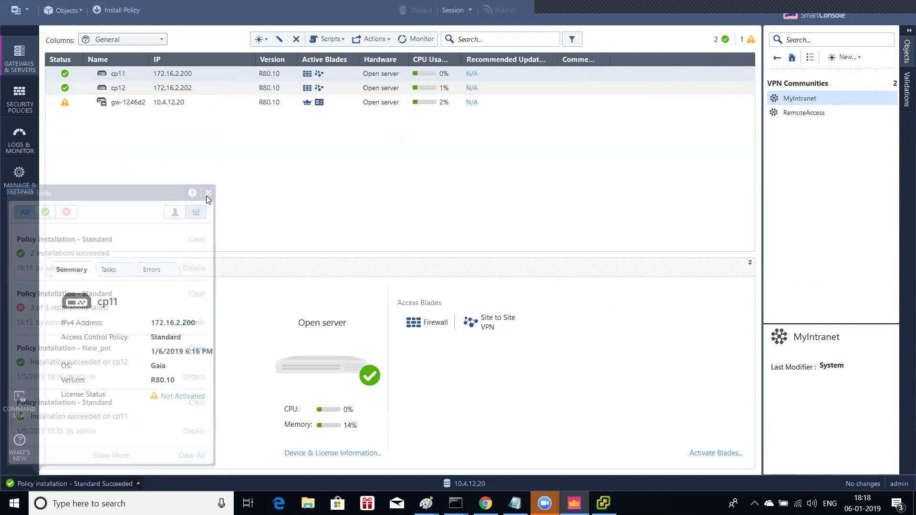
Start a new gateway cluster in the wizard named Cluster1 with IPv4 address 172.16.2.201.
{"action": "left_click", "coordinate": [264, 43]}
{"action": "left_click", "coordinate": [274, 54]}
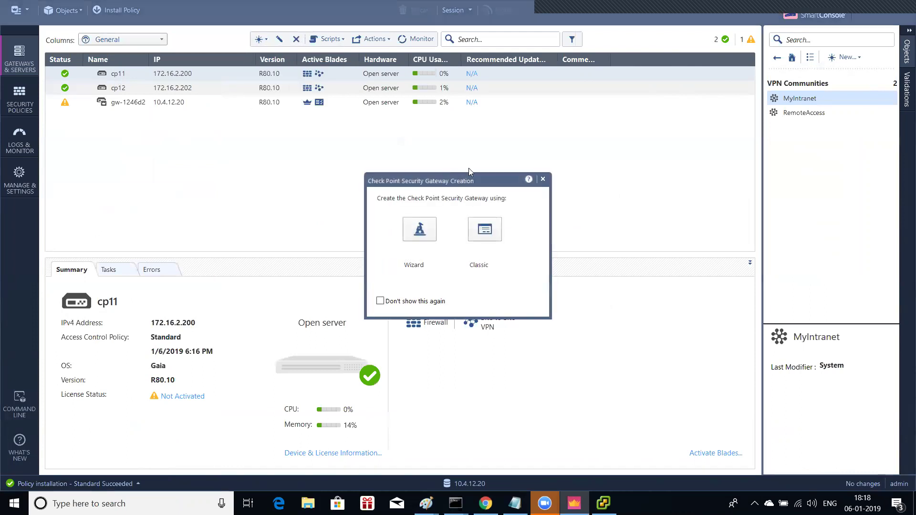
{"action": "left_click", "coordinate": [542, 180]}
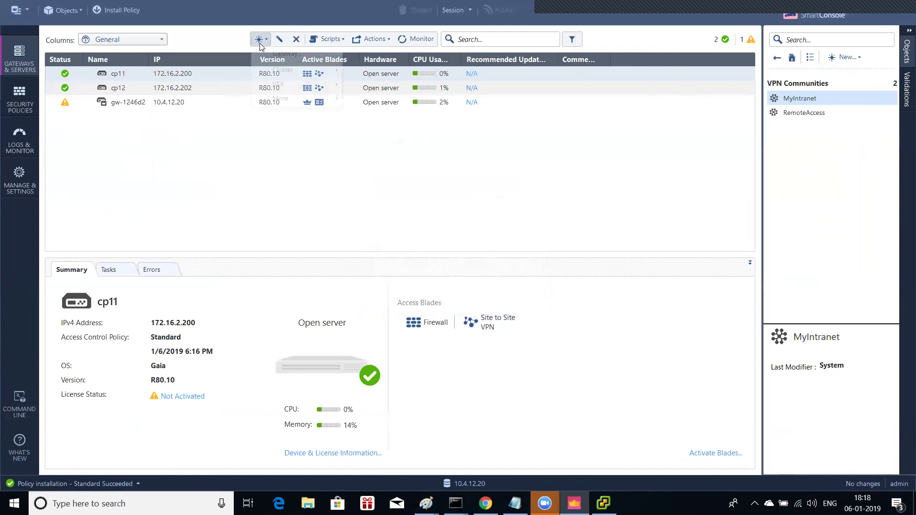
{"action": "left_click", "coordinate": [260, 43]}
{"action": "mouse_move", "coordinate": [295, 74]}
{"action": "left_click", "coordinate": [370, 72]}
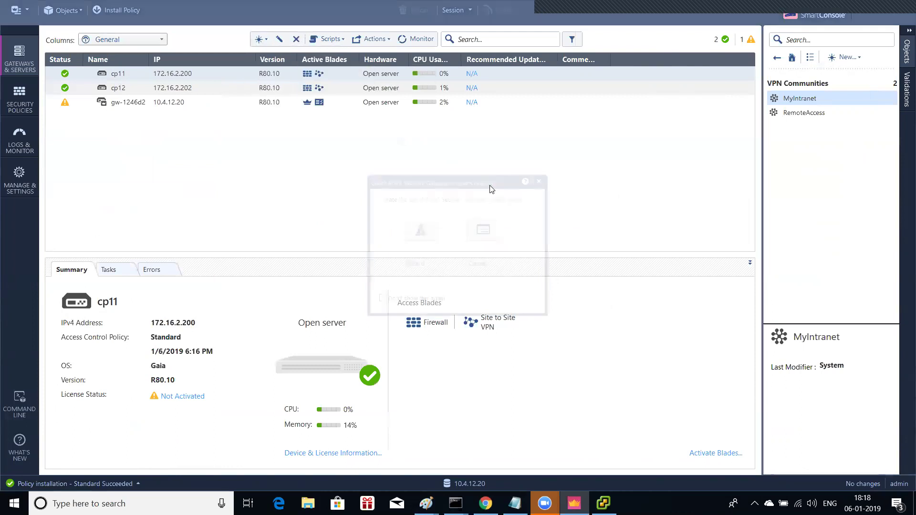
{"action": "left_click", "coordinate": [419, 229]}
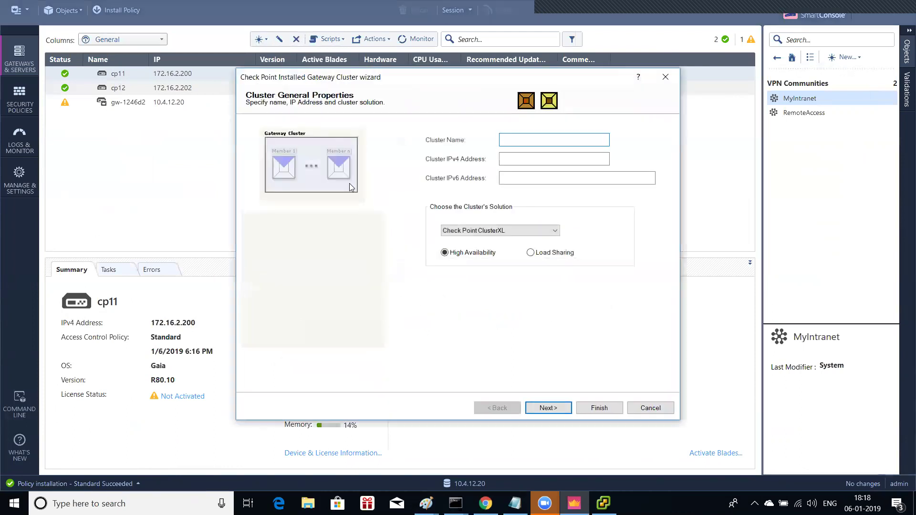
{"action": "type", "text": "Cluster1"}
{"action": "left_click", "coordinate": [554, 159]}
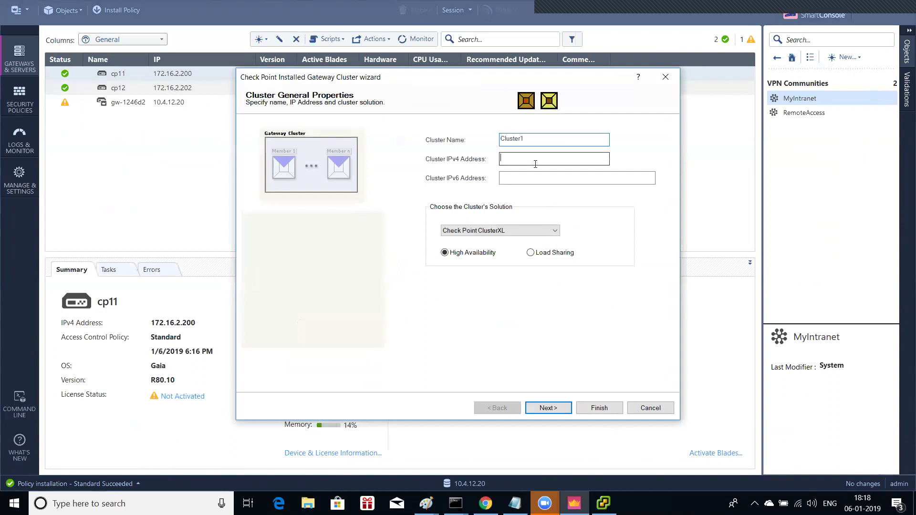
{"action": "type", "text": "172.16.2.201"}
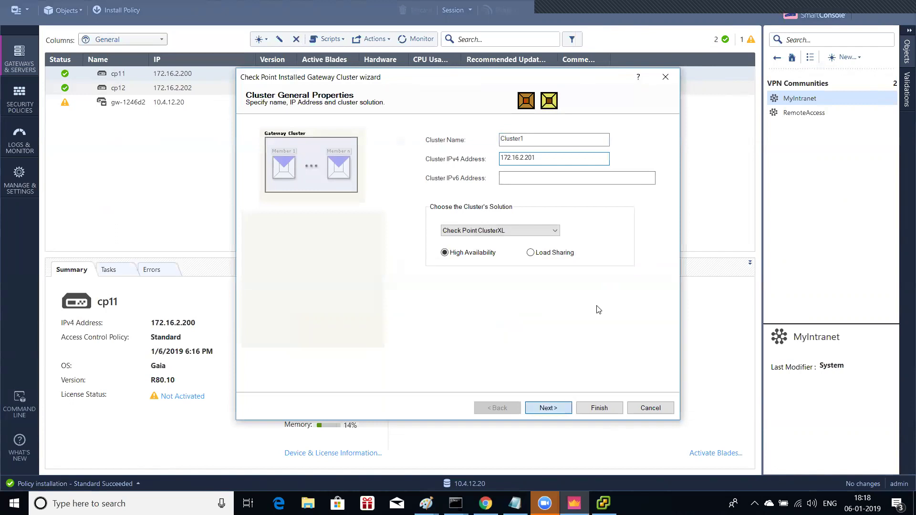
{"action": "key", "text": "Return"}
Add the existing gateway cp11 as a cluster member.
{"action": "left_click", "coordinate": [460, 261]}
{"action": "left_click", "coordinate": [484, 287]}
{"action": "left_click", "coordinate": [411, 197]}
{"action": "left_click", "coordinate": [399, 306]}
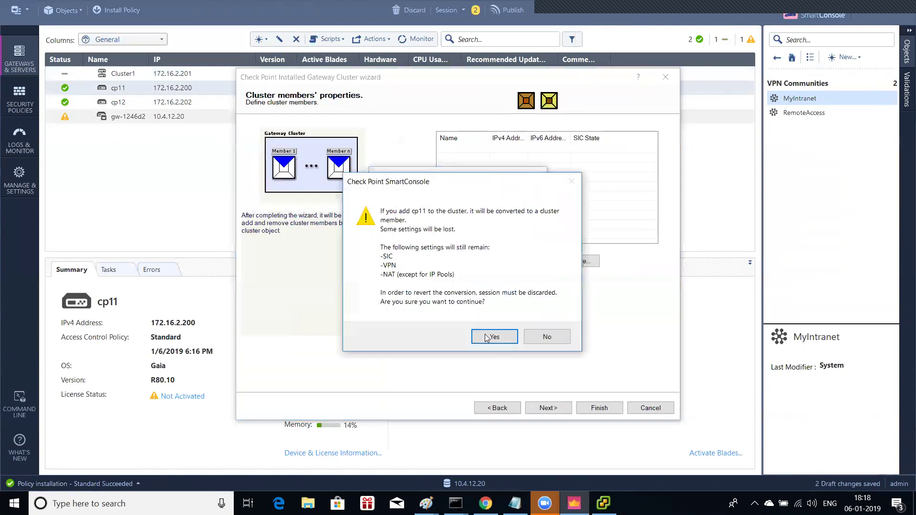
Accept cp11's conversion, then add existing gateway cp12 and accept its conversion too.
{"action": "left_click", "coordinate": [495, 338]}
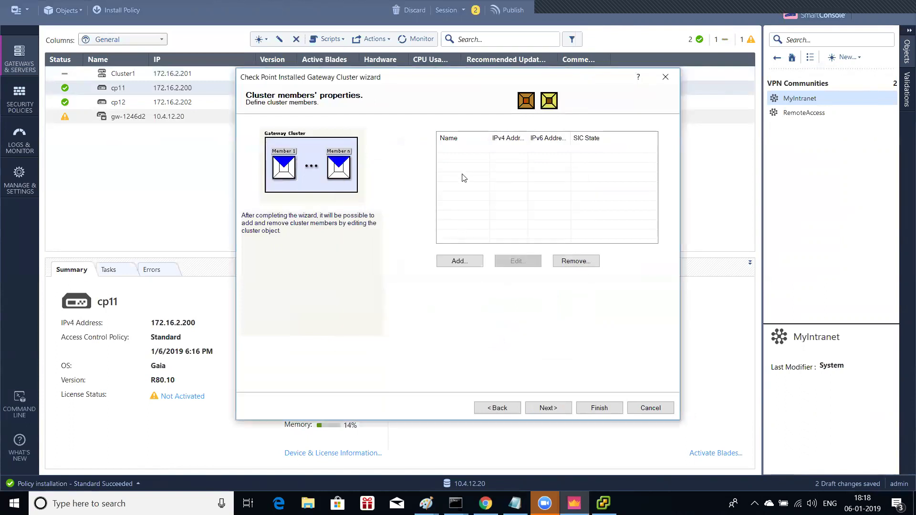
{"action": "left_click", "coordinate": [474, 263]}
{"action": "left_click", "coordinate": [475, 286]}
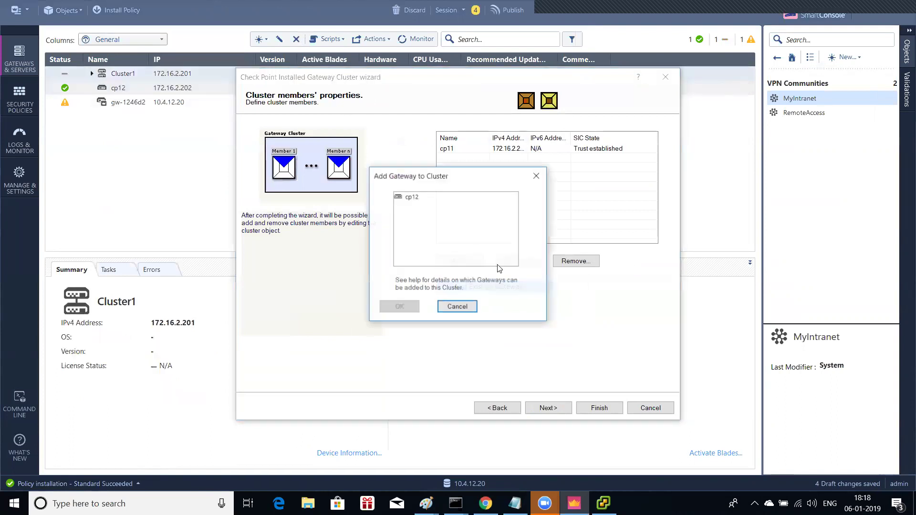
{"action": "left_click", "coordinate": [411, 197]}
{"action": "left_click", "coordinate": [400, 306]}
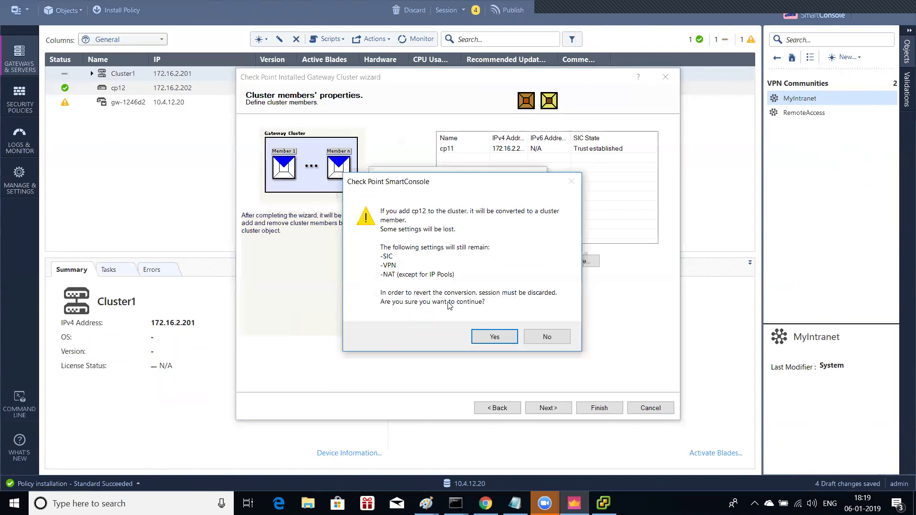
{"action": "left_click", "coordinate": [492, 337]}
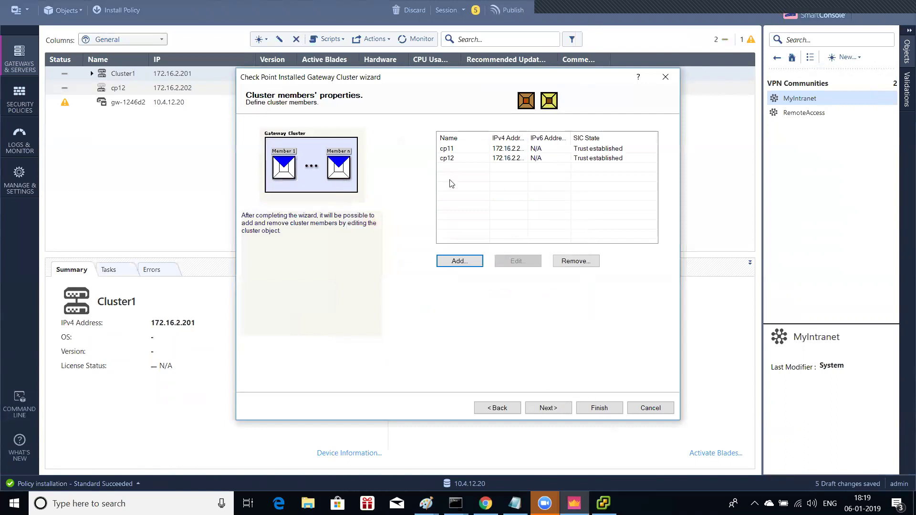
Advance the wizard to the Cluster Topology page and bring the Paint diagram forward.
{"action": "left_click", "coordinate": [568, 409]}
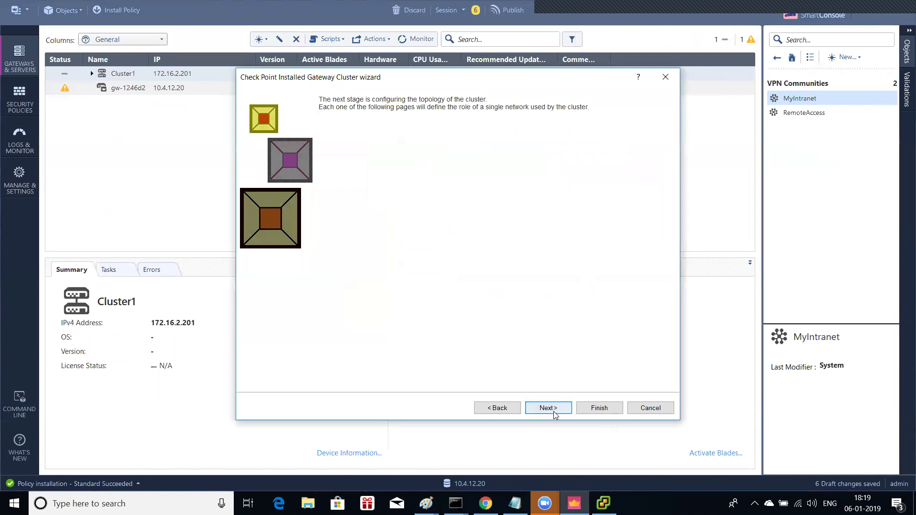
{"action": "left_click", "coordinate": [553, 410]}
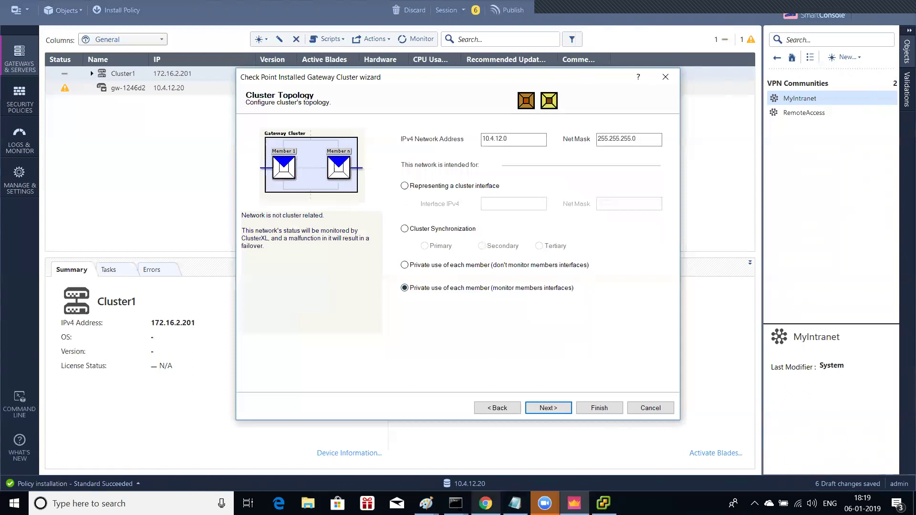
{"action": "left_click", "coordinate": [426, 504]}
{"action": "left_click", "coordinate": [489, 448]}
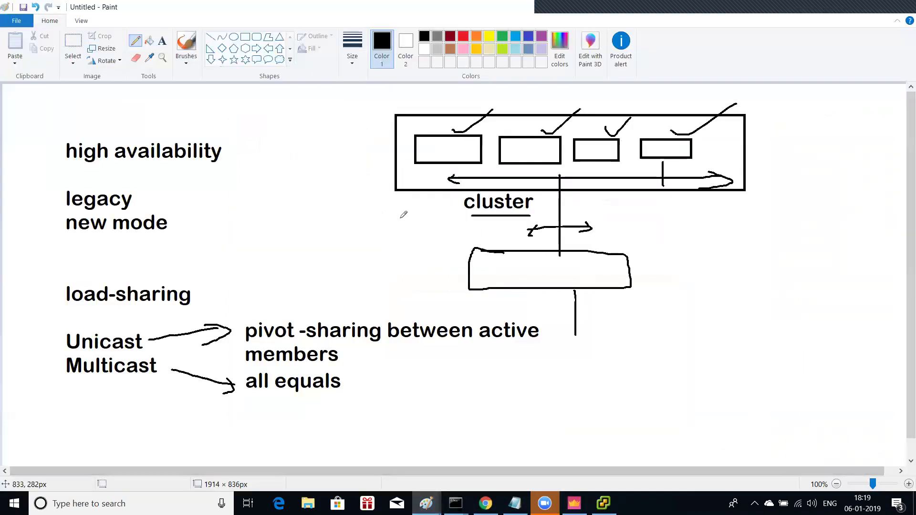
Start a new unsaved Paint picture with two member boxes inside a large enclosing rectangle.
{"action": "left_click", "coordinate": [17, 23]}
{"action": "left_click", "coordinate": [32, 40]}
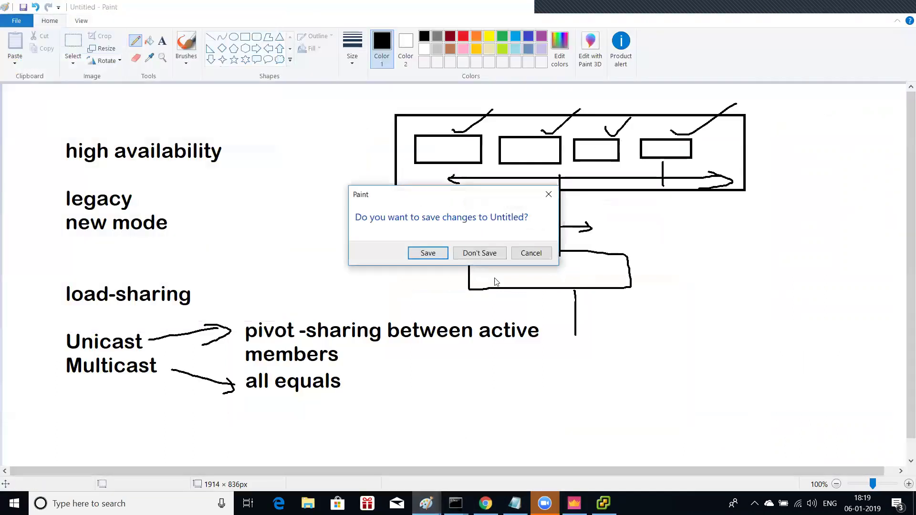
{"action": "left_click", "coordinate": [479, 252]}
{"action": "left_click", "coordinate": [244, 38]}
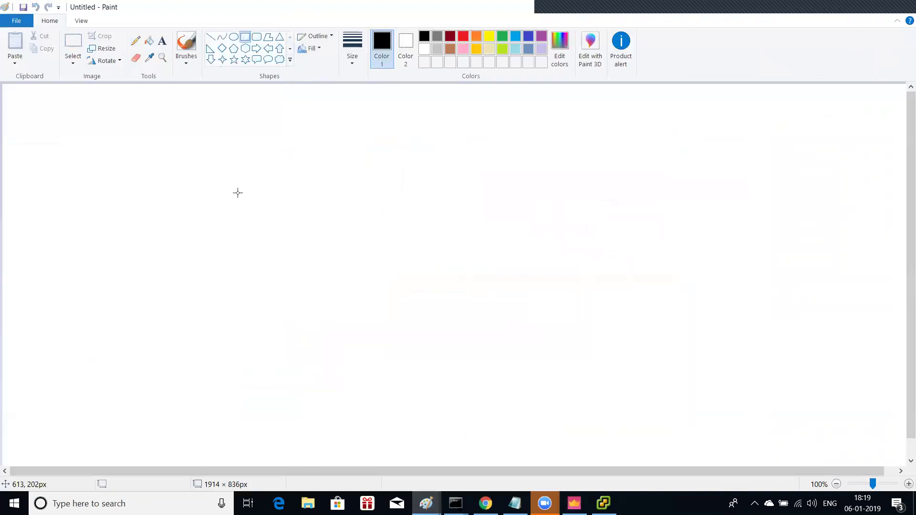
{"action": "left_click_drag", "start_coordinate": [169, 192], "coordinate": [359, 240]}
{"action": "left_click_drag", "start_coordinate": [418, 190], "coordinate": [611, 237]}
{"action": "mouse_move", "coordinate": [112, 129]}
{"action": "left_mouse_down"}
{"action": "mouse_move", "coordinate": [260, 245]}
{"action": "mouse_move", "coordinate": [665, 295]}
{"action": "left_mouse_up"}
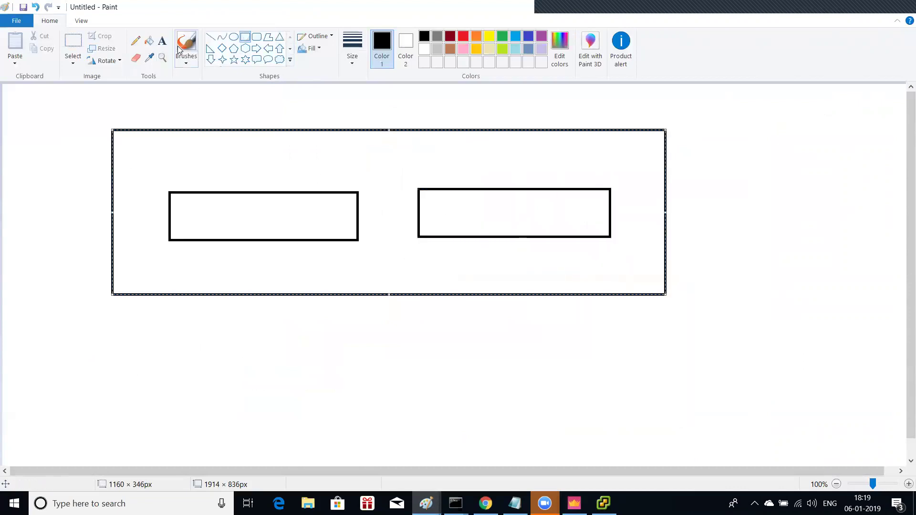
Label the left box cp11 and the right box cp12.
{"action": "left_click", "coordinate": [162, 41]}
{"action": "left_click", "coordinate": [196, 207]}
{"action": "type", "text": "c"}
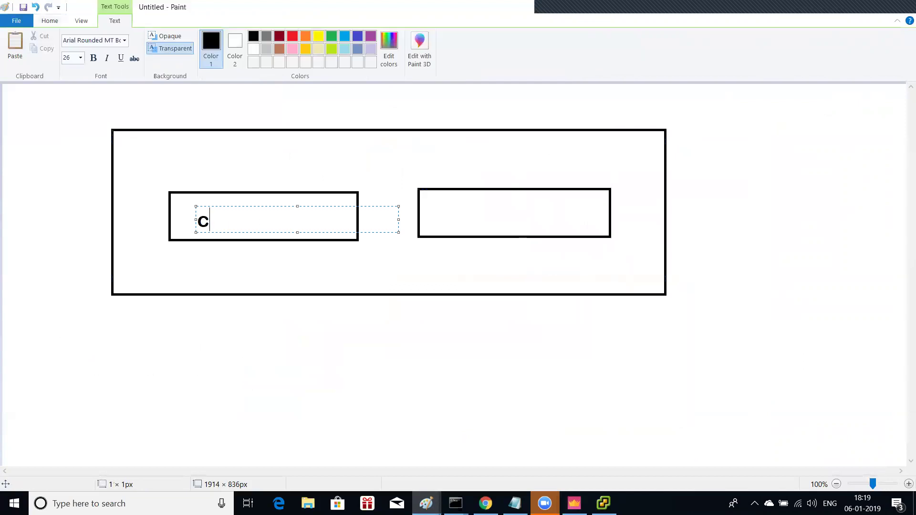
{"action": "type", "text": "p11"}
{"action": "left_click", "coordinate": [451, 238]}
{"action": "left_click", "coordinate": [443, 207]}
{"action": "type", "text": "cp12"}
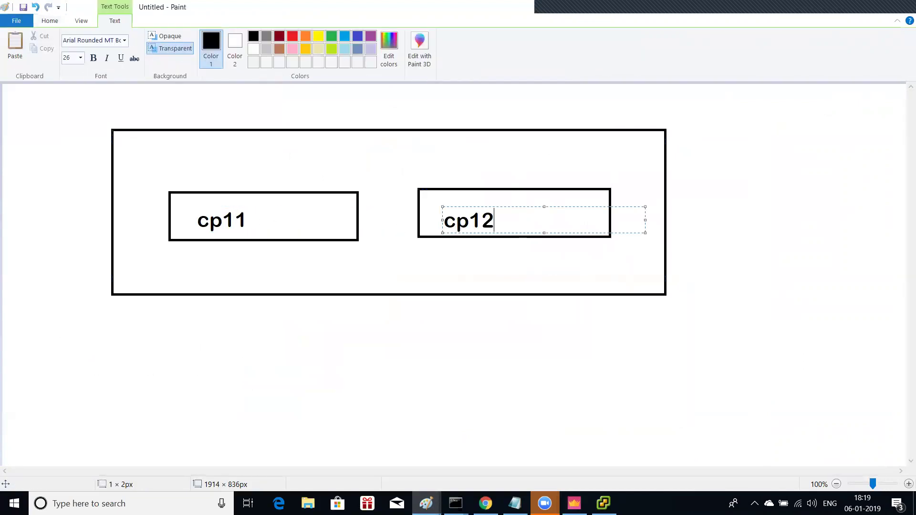
{"action": "left_click", "coordinate": [434, 150]}
Draw a link line from cp11 to cp12 and lines down from each box.
{"action": "left_click", "coordinate": [136, 40]}
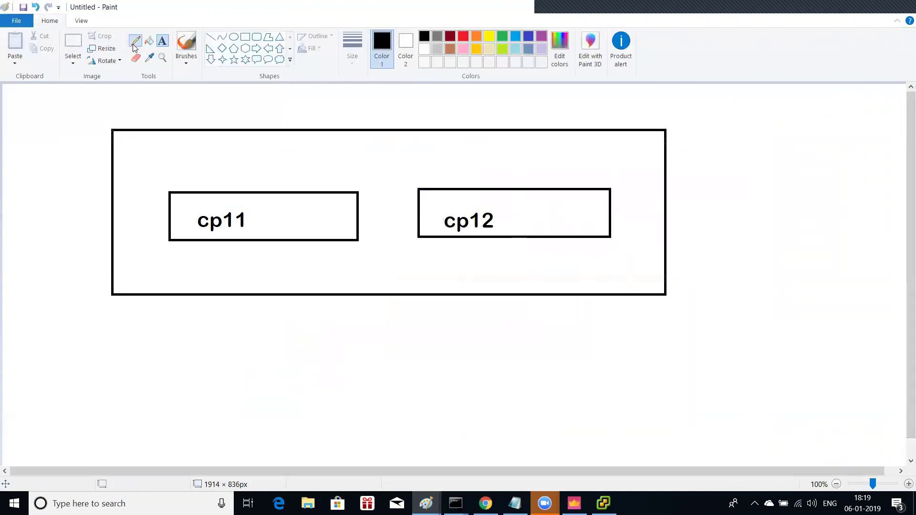
{"action": "left_click_drag", "start_coordinate": [352, 218], "coordinate": [422, 218]}
{"action": "left_click_drag", "start_coordinate": [506, 237], "coordinate": [506, 381]}
{"action": "left_click_drag", "start_coordinate": [291, 241], "coordinate": [293, 353]}
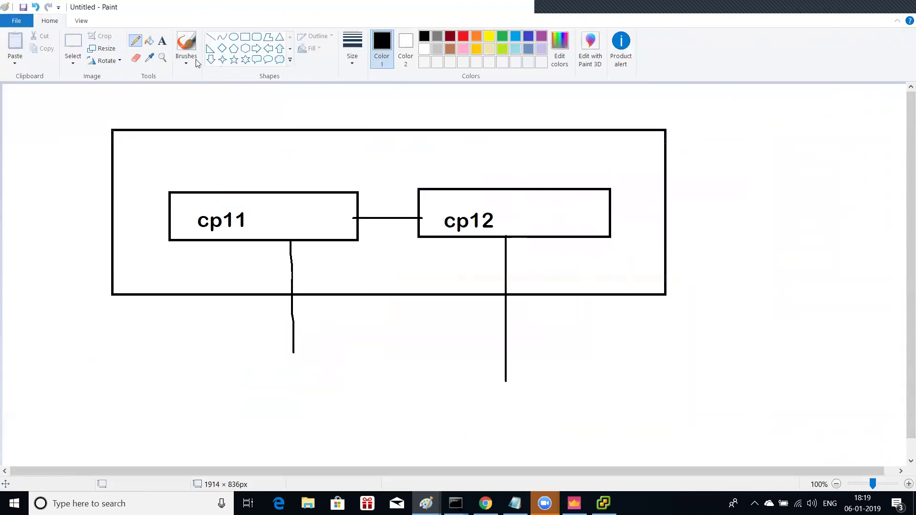
Try a 'clustering' label between the vertical lines, then erase it.
{"action": "left_click", "coordinate": [163, 40]}
{"action": "left_click_drag", "start_coordinate": [297, 271], "coordinate": [500, 244]}
{"action": "type", "text": "cl"}
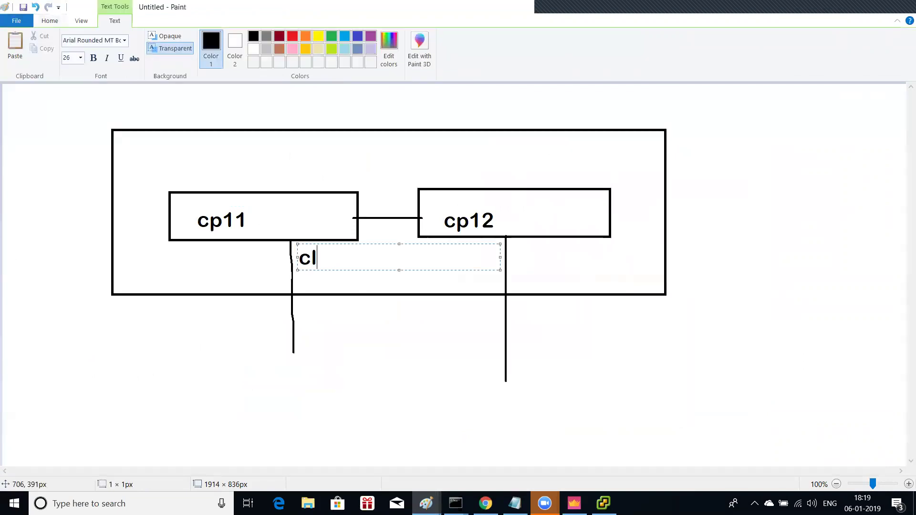
{"action": "type", "text": "ustering"}
{"action": "key", "text": "BackSpace"}
{"action": "key", "text": "BackSpace"}
{"action": "key", "text": "BackSpace"}
{"action": "type", "text": "ing"}
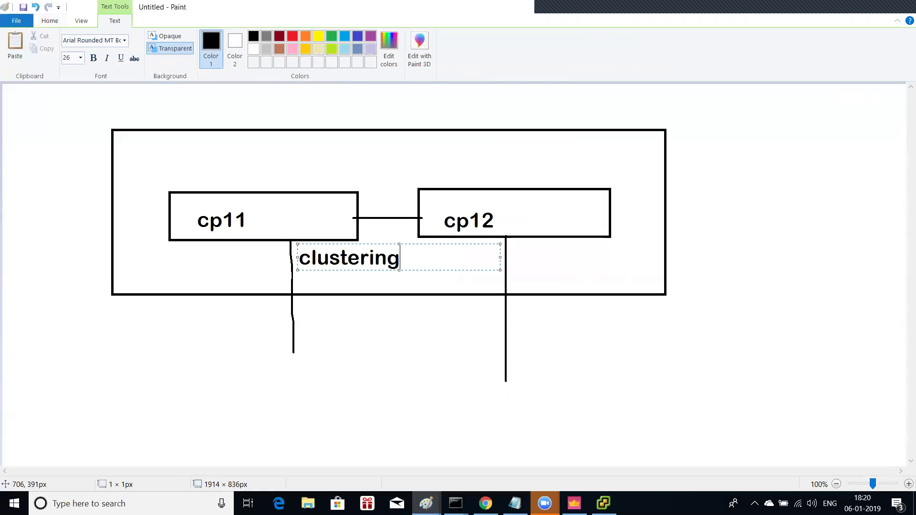
{"action": "key", "text": "BackSpace"}
{"action": "key", "text": "BackSpace"}
{"action": "key", "text": "BackSpace"}
{"action": "key", "text": "BackSpace"}
{"action": "key", "text": "BackSpace"}
{"action": "key", "text": "BackSpace"}
{"action": "key", "text": "BackSpace"}
{"action": "key", "text": "BackSpace"}
{"action": "key", "text": "BackSpace"}
{"action": "key", "text": "BackSpace"}
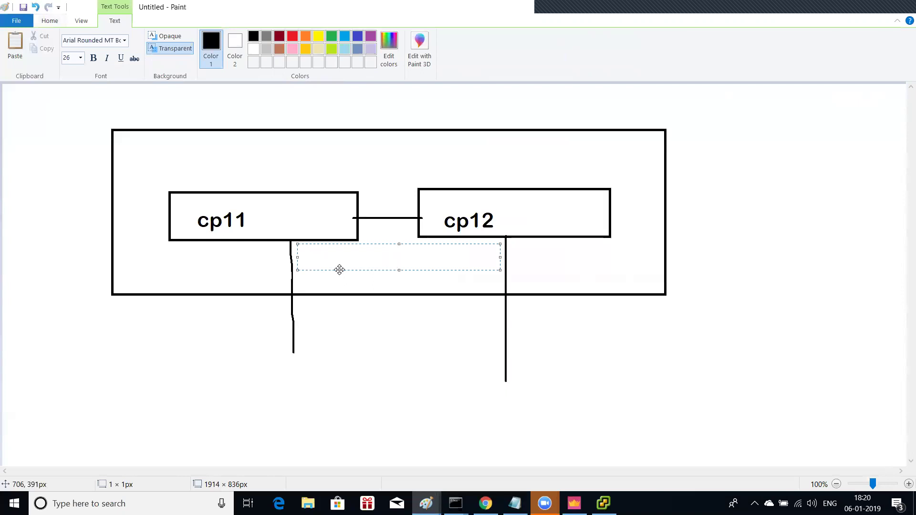
{"action": "left_click", "coordinate": [176, 281]}
Add a 'clustering' label under both cp11 and cp12.
{"action": "left_click", "coordinate": [186, 250]}
{"action": "type", "text": "clusteri"}
{"action": "key", "text": "BackSpace"}
{"action": "type", "text": "ring"}
{"action": "left_click", "coordinate": [448, 264]}
{"action": "left_click", "coordinate": [448, 252]}
{"action": "type", "text": "clustering"}
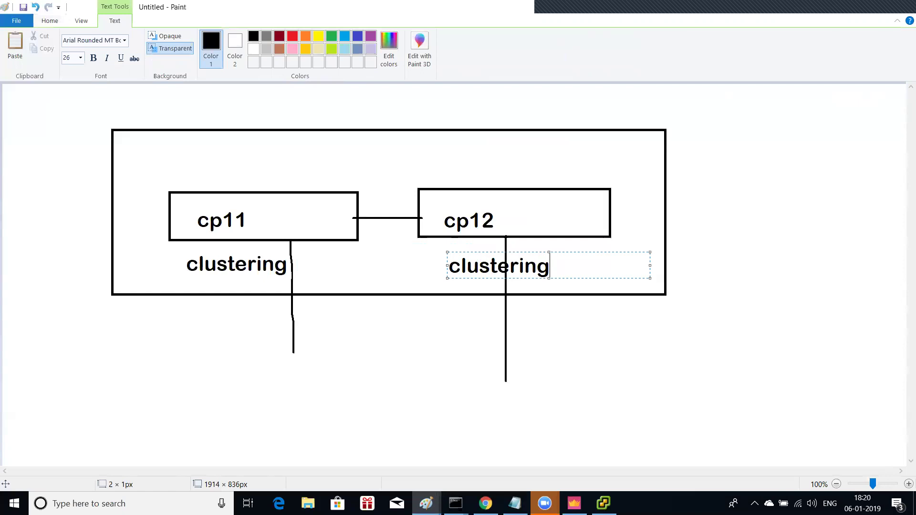
{"action": "left_click", "coordinate": [438, 300]}
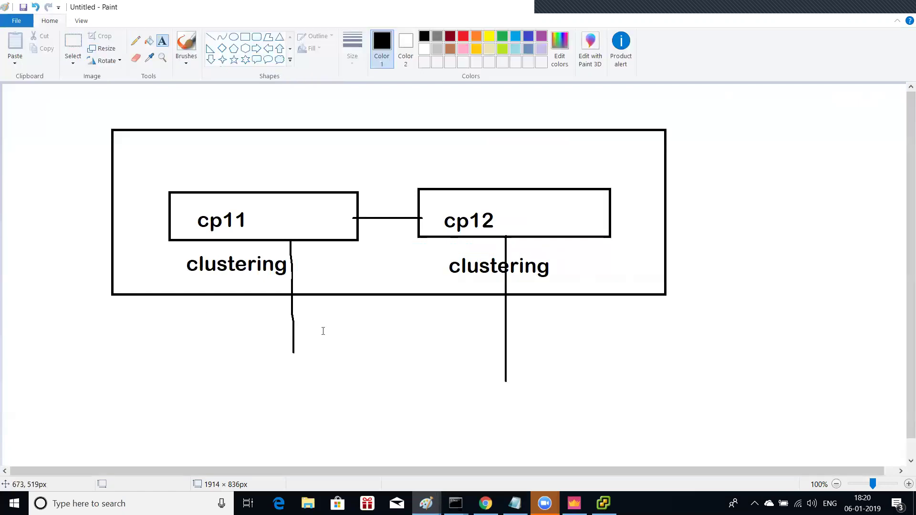
Draw lines up from the tops of cp11 and cp12 and a short arrow between the boxes.
{"action": "left_click", "coordinate": [136, 40]}
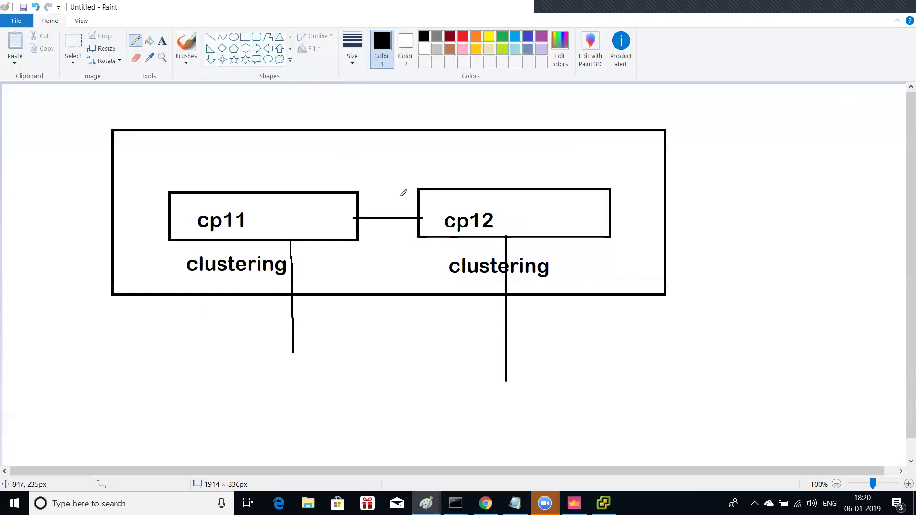
{"action": "left_click_drag", "start_coordinate": [334, 195], "coordinate": [335, 109]}
{"action": "left_click_drag", "start_coordinate": [480, 195], "coordinate": [474, 96]}
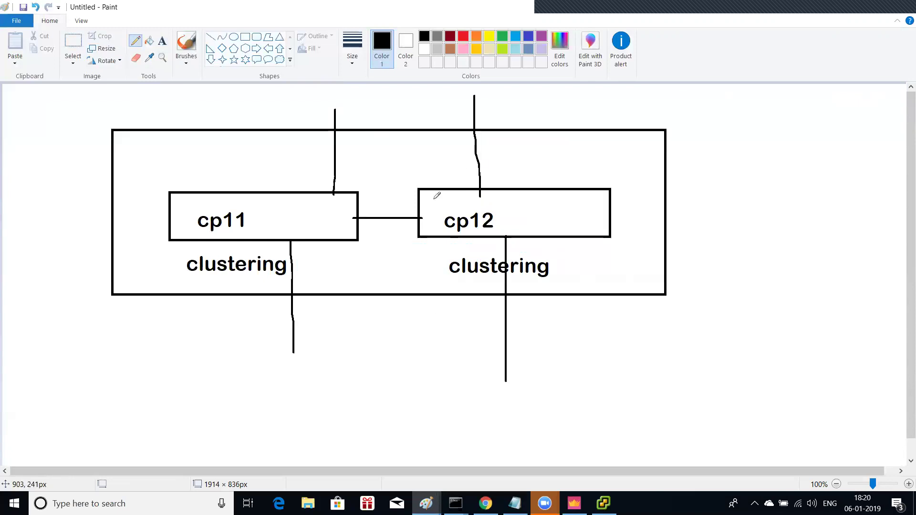
{"action": "mouse_move", "coordinate": [376, 228]}
{"action": "left_mouse_down"}
{"action": "mouse_move", "coordinate": [379, 266]}
{"action": "mouse_move", "coordinate": [399, 253]}
{"action": "left_mouse_up"}
Add the text 'synch' beside the arrow and 'arp table' below the diagram.
{"action": "left_click", "coordinate": [162, 40]}
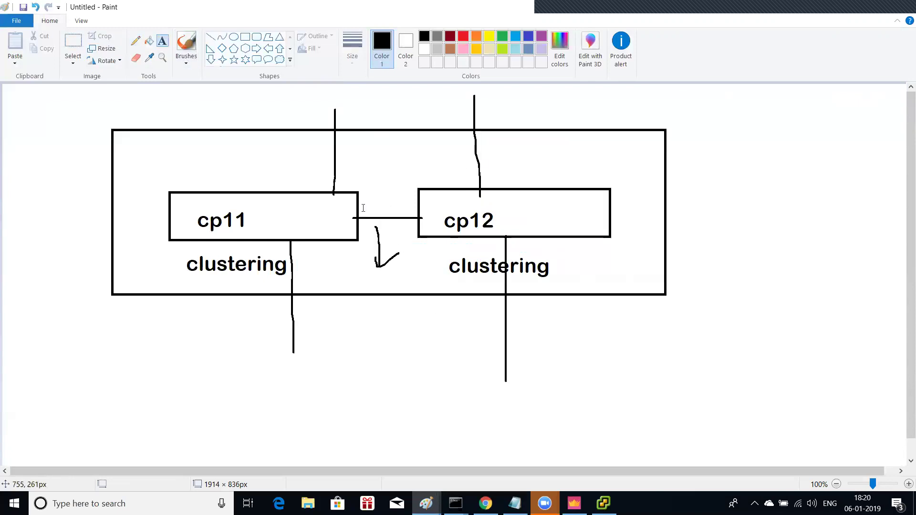
{"action": "left_click", "coordinate": [350, 262]}
{"action": "type", "text": "synch"}
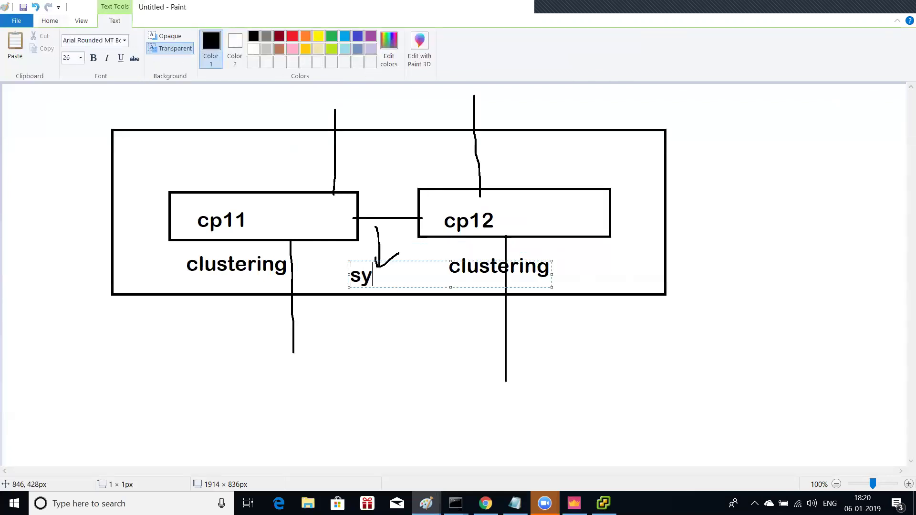
{"action": "left_click", "coordinate": [386, 334]}
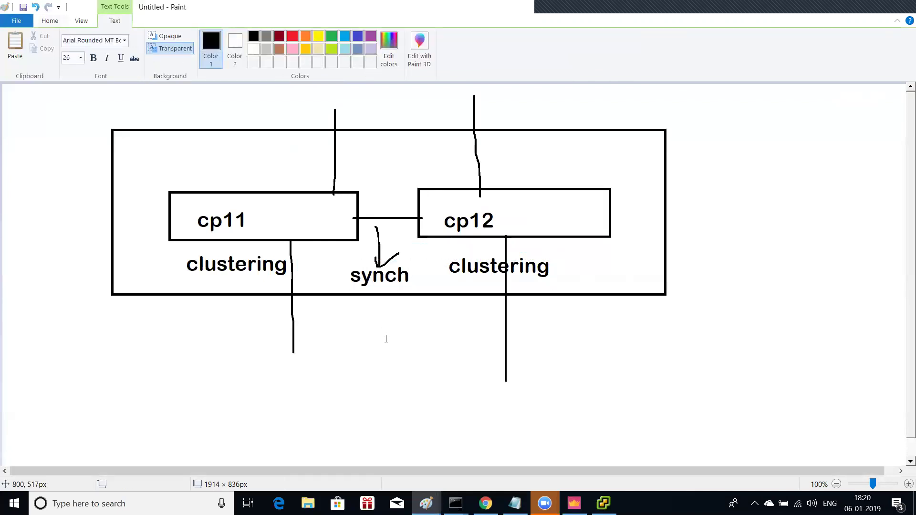
{"action": "left_click", "coordinate": [312, 317]}
{"action": "type", "text": "arp table"}
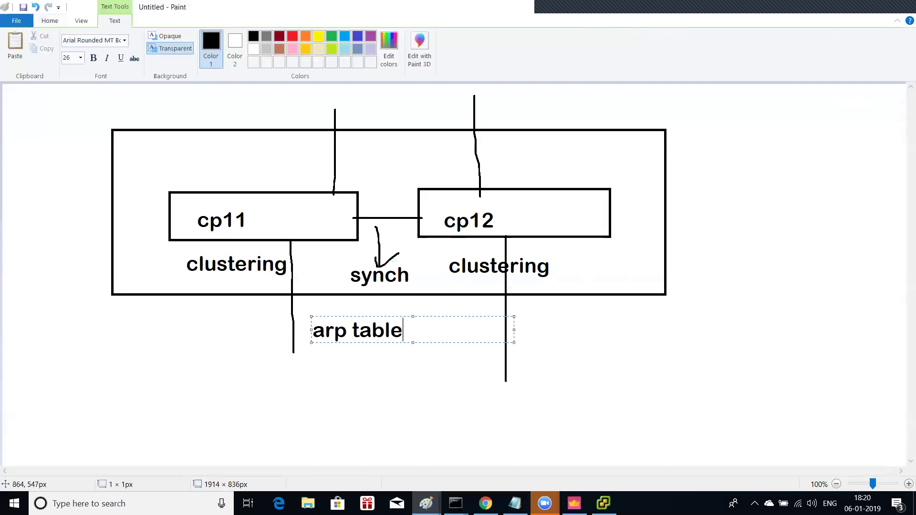
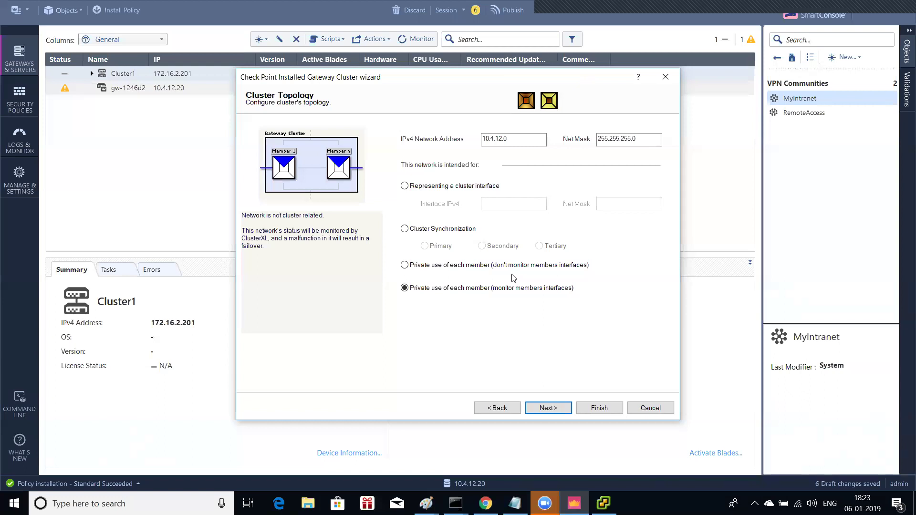
Set the 10.4.12.0 network to unmonitored private use in the cluster topology.
{"action": "left_click", "coordinate": [455, 186]}
{"action": "left_click", "coordinate": [508, 205]}
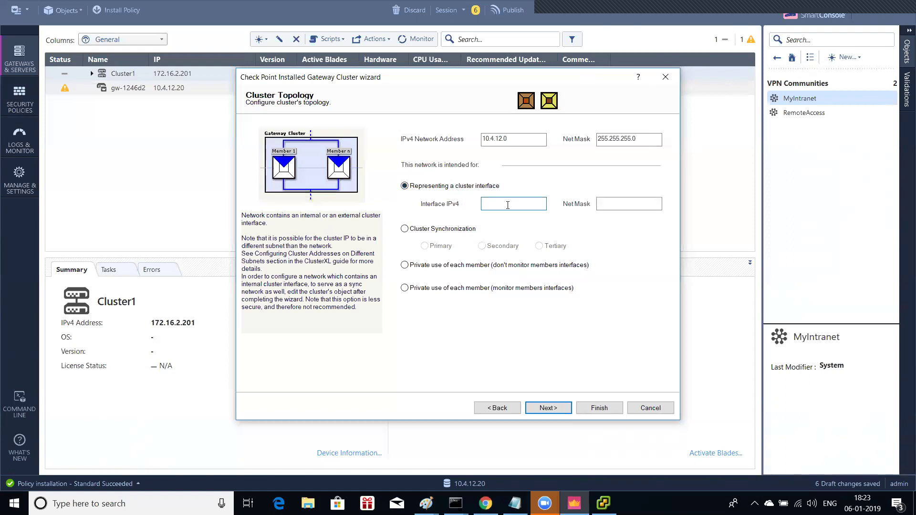
{"action": "left_click", "coordinate": [449, 268]}
{"action": "left_click", "coordinate": [548, 408]}
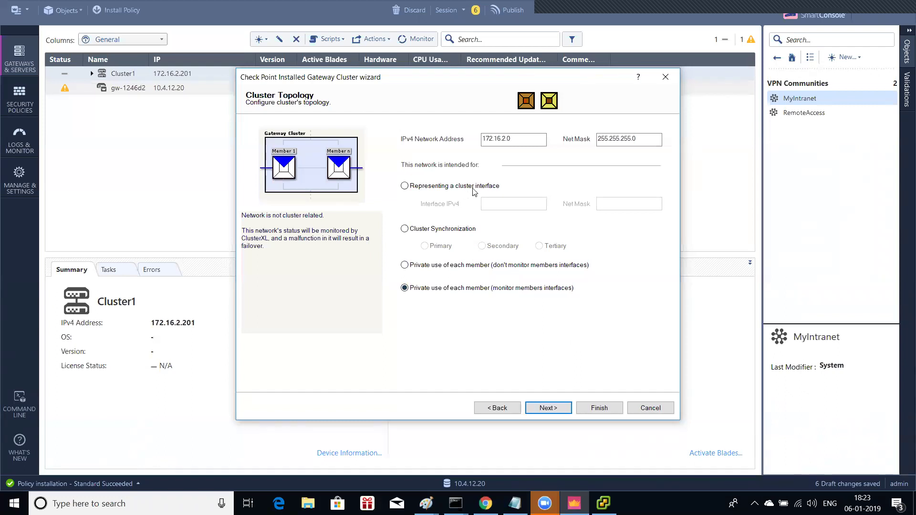
Make 172.16.2.0 the primary Cluster Synchronization network and advance to the completion summary.
{"action": "left_click", "coordinate": [456, 232]}
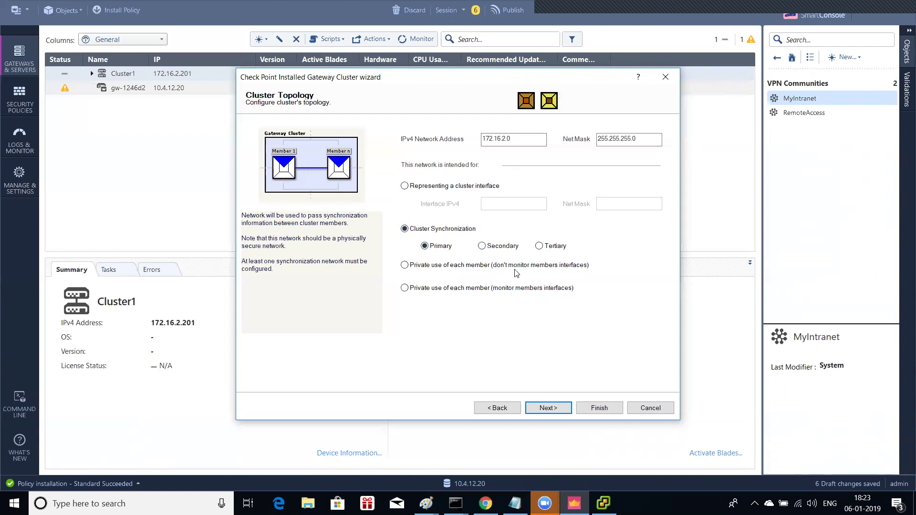
{"action": "left_click", "coordinate": [548, 410]}
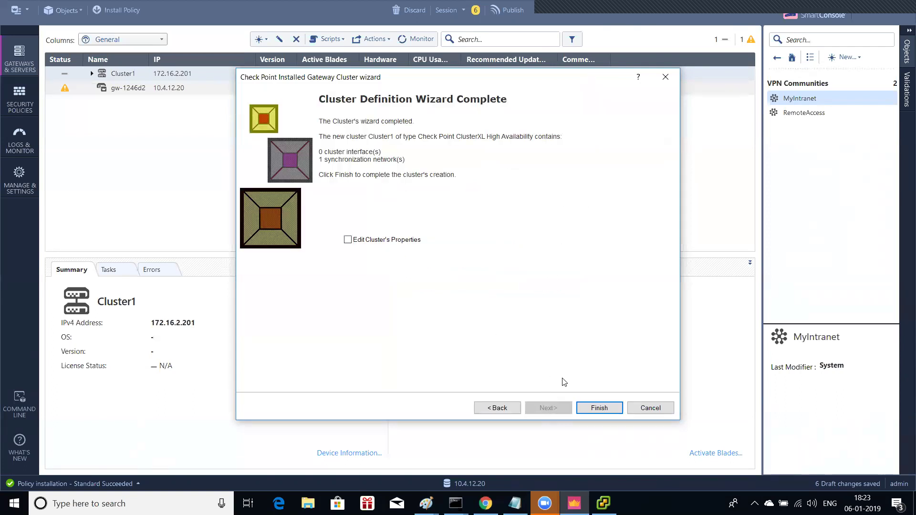
{"action": "left_click", "coordinate": [599, 409]}
Finish the cluster wizard and open Cluster1's properties from Gateways & Servers.
{"action": "left_click", "coordinate": [600, 409]}
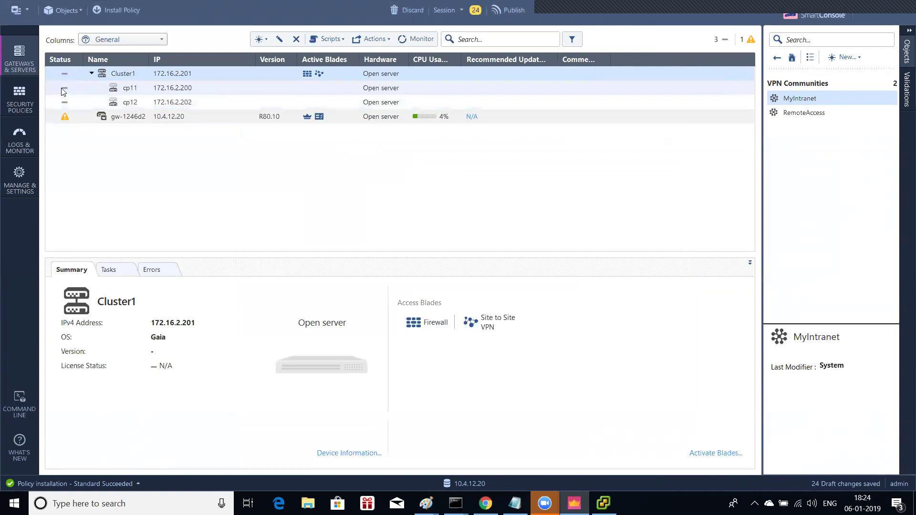
{"action": "mouse_move", "coordinate": [65, 92]}
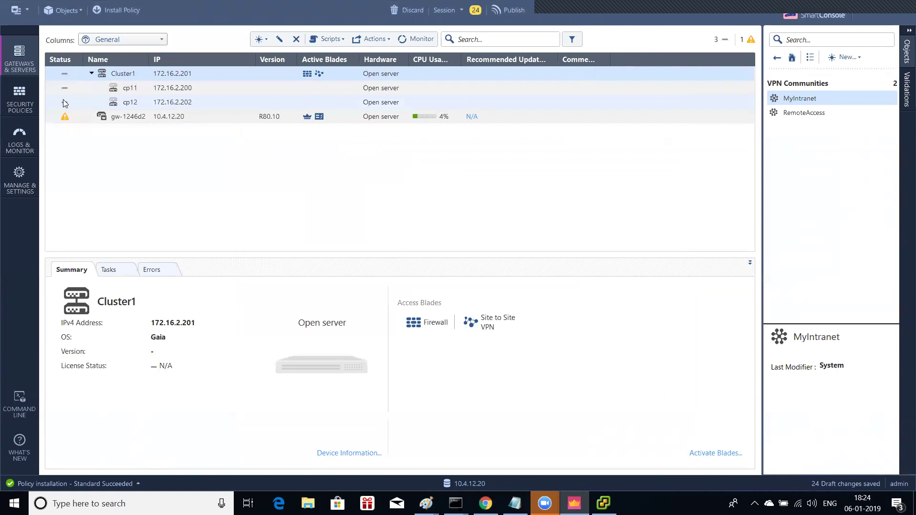
{"action": "double_click", "coordinate": [121, 74]}
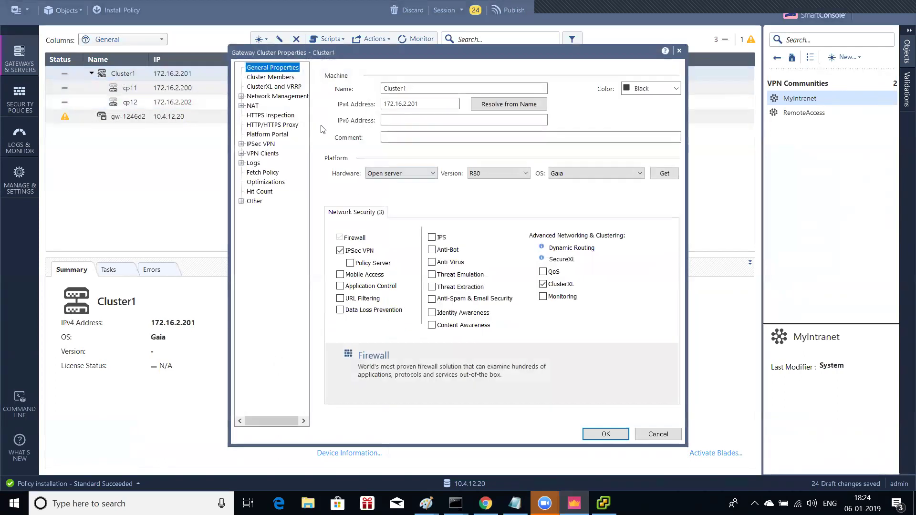
Review Cluster1's members, try Load Sharing (Multicast), then restore High Availability mode.
{"action": "left_click", "coordinate": [271, 77]}
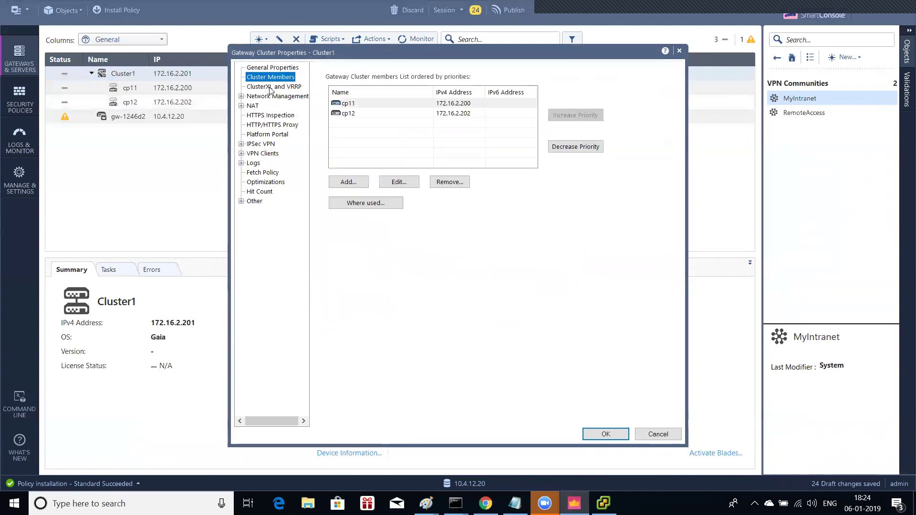
{"action": "left_click", "coordinate": [271, 88]}
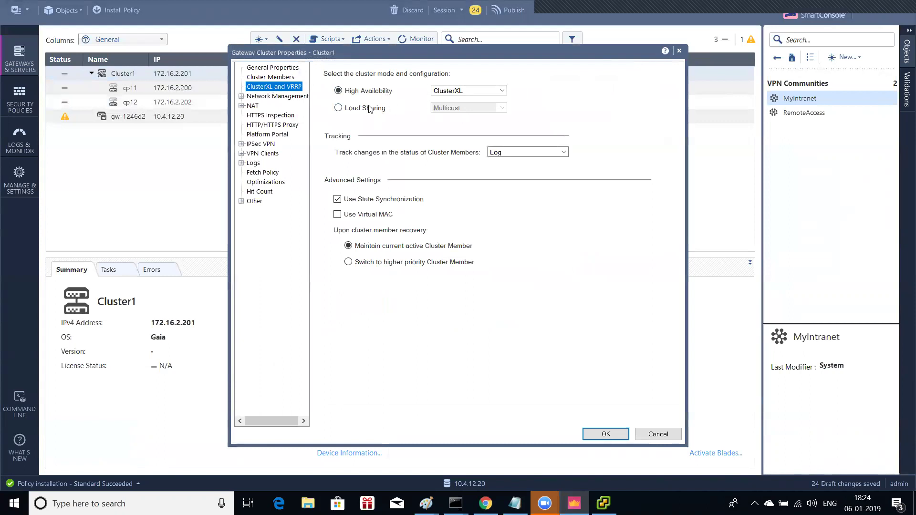
{"action": "left_click", "coordinate": [371, 109]}
{"action": "left_click", "coordinate": [468, 109]}
{"action": "left_click", "coordinate": [469, 109]}
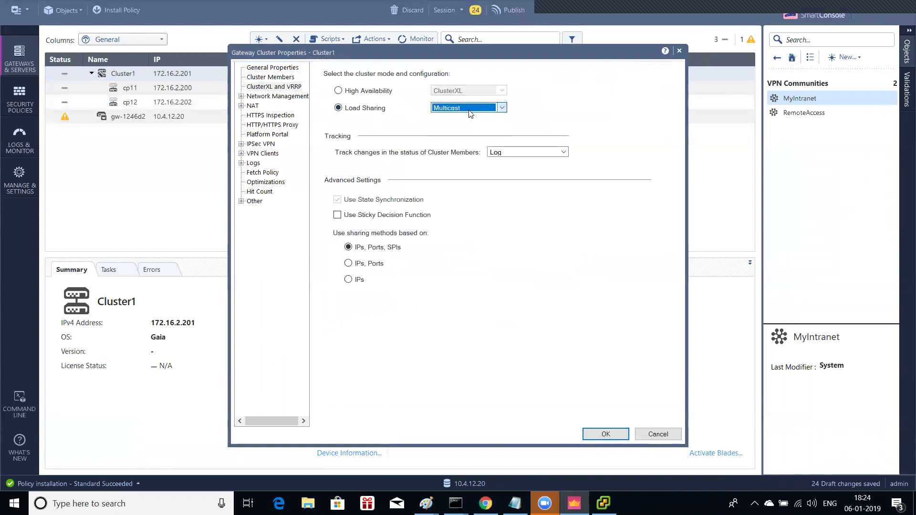
{"action": "left_click", "coordinate": [369, 91]}
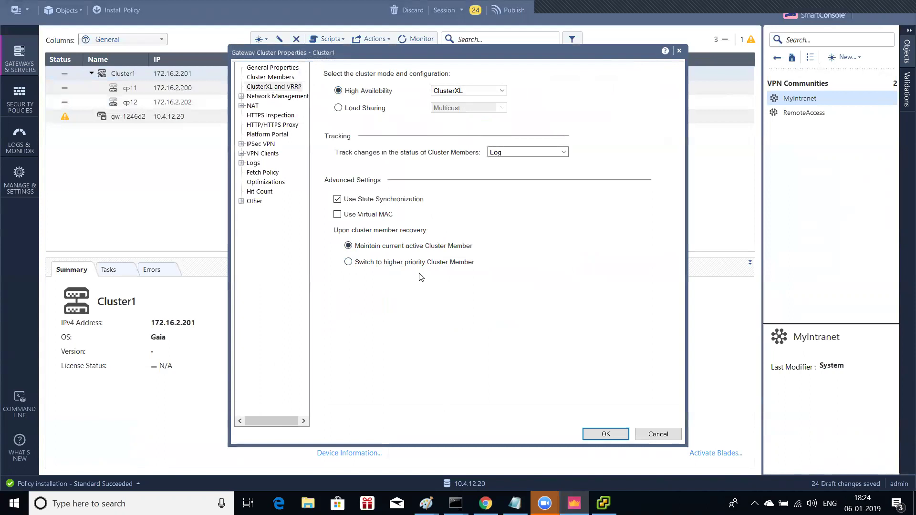
Inspect members cp12 and cp11 and the add-member options without changes, then expand Network Management.
{"action": "left_click", "coordinate": [271, 79]}
{"action": "left_click", "coordinate": [423, 113]}
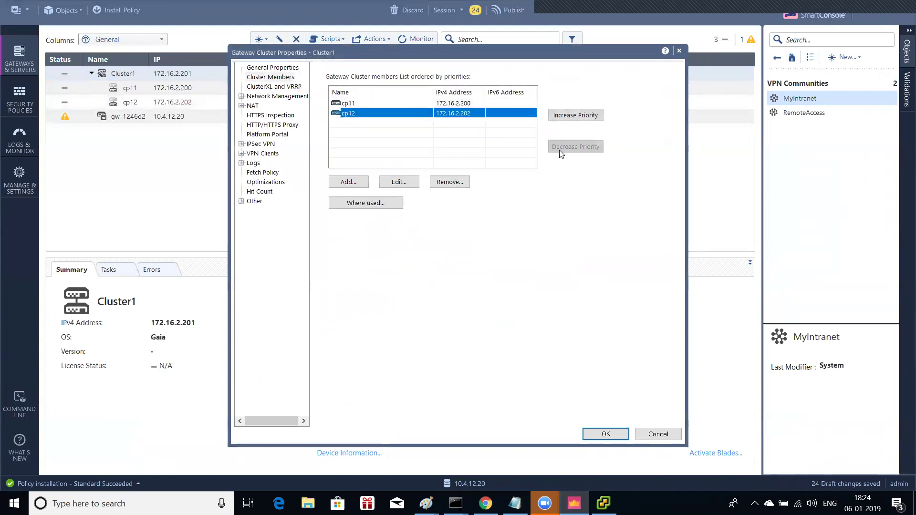
{"action": "left_click", "coordinate": [458, 104]}
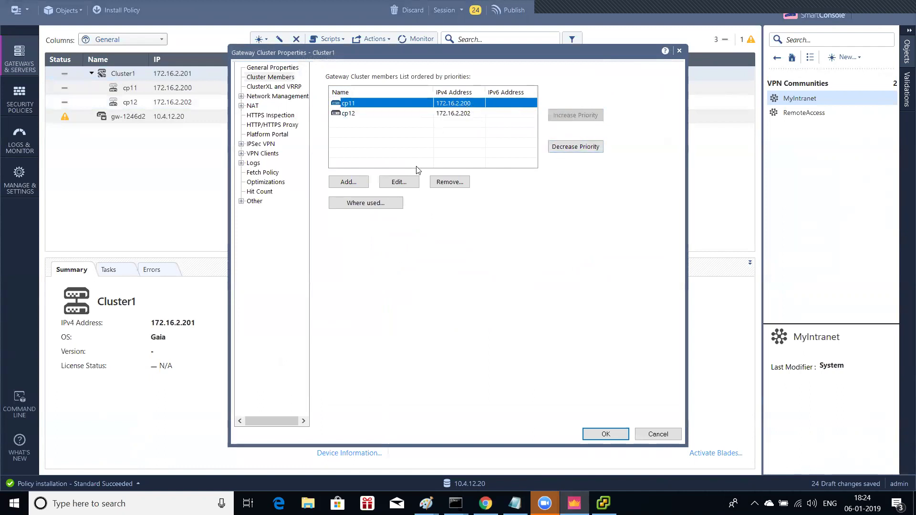
{"action": "left_click", "coordinate": [410, 183]}
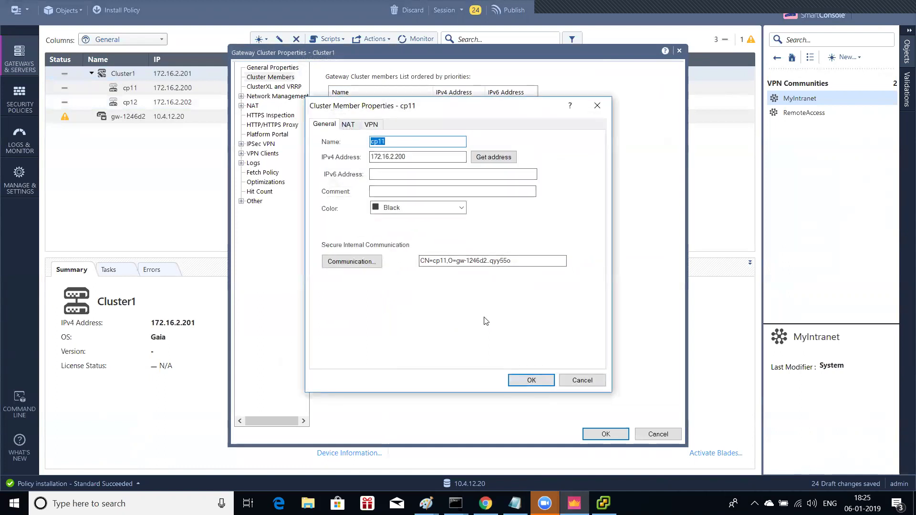
{"action": "left_click", "coordinate": [582, 381]}
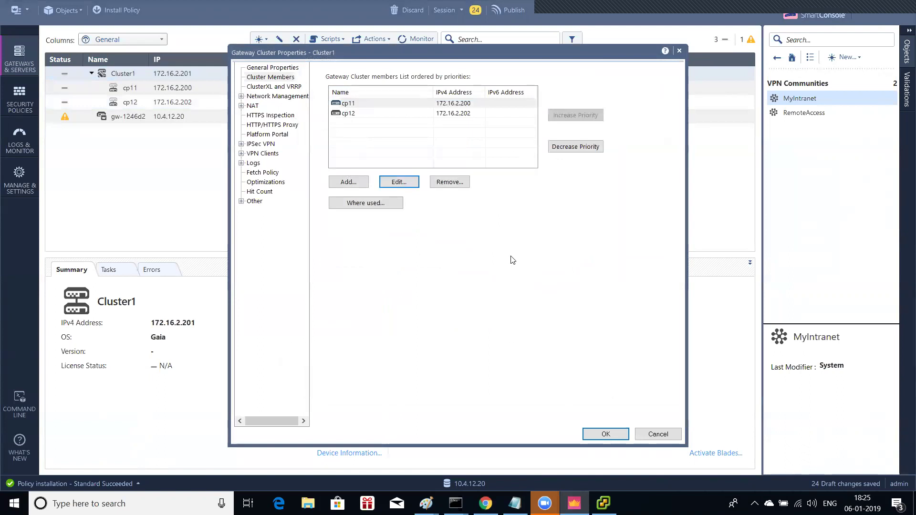
{"action": "left_click", "coordinate": [332, 181]}
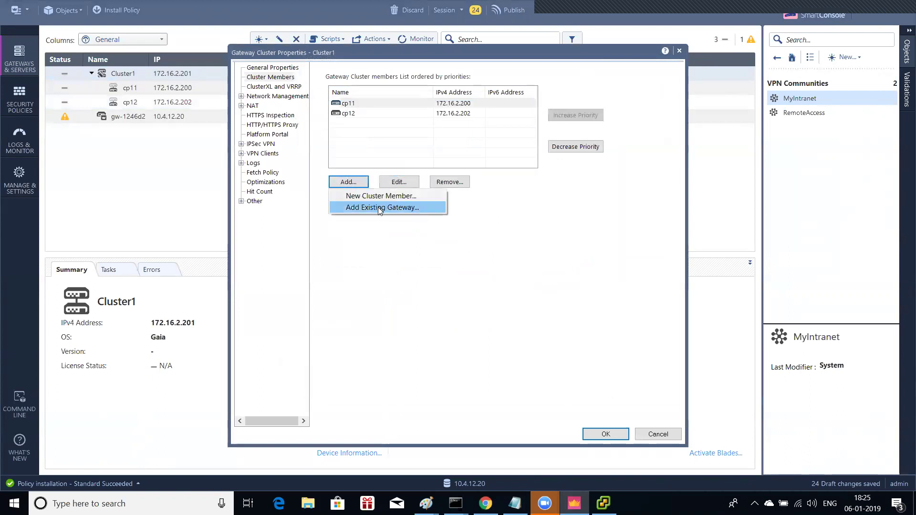
{"action": "left_click", "coordinate": [507, 234]}
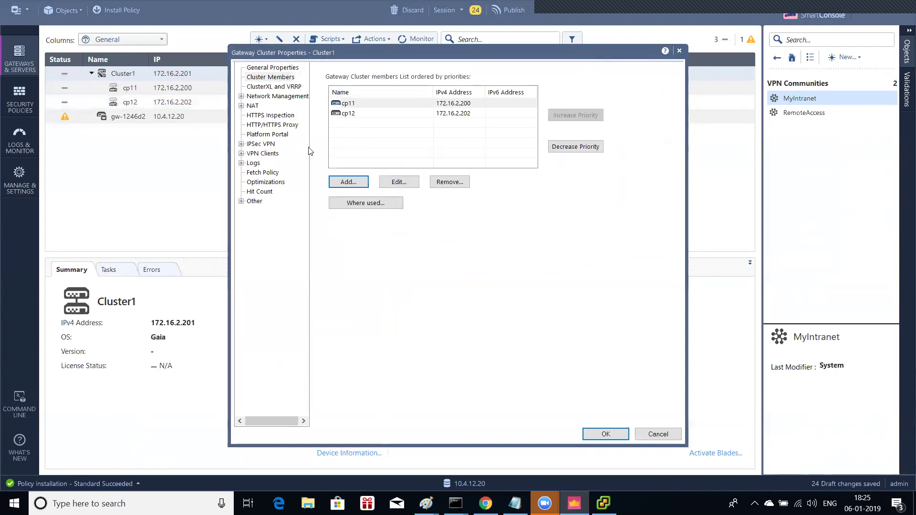
{"action": "left_click", "coordinate": [275, 88]}
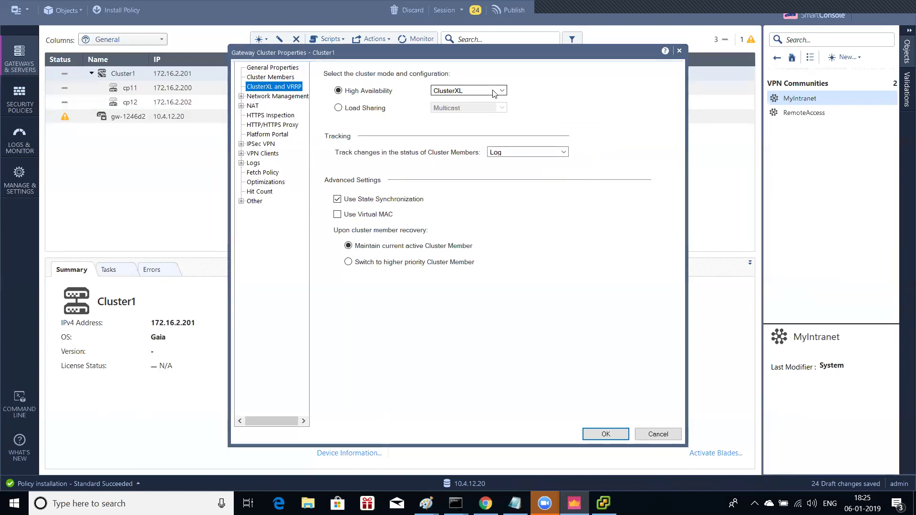
{"action": "left_click", "coordinate": [241, 96]}
Set eth1's network type to Cluster with virtual IPv4 10.4.12.201 and mask 24.
{"action": "left_click", "coordinate": [269, 96]}
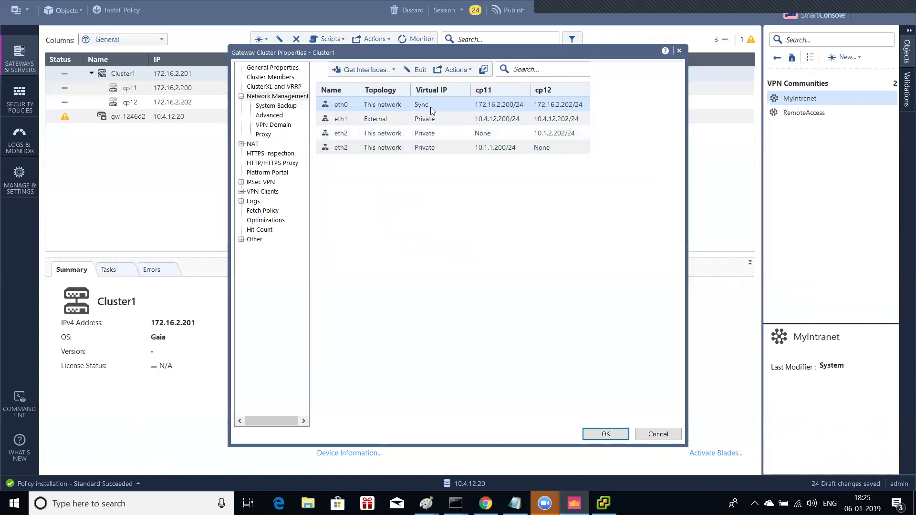
{"action": "double_click", "coordinate": [464, 118]}
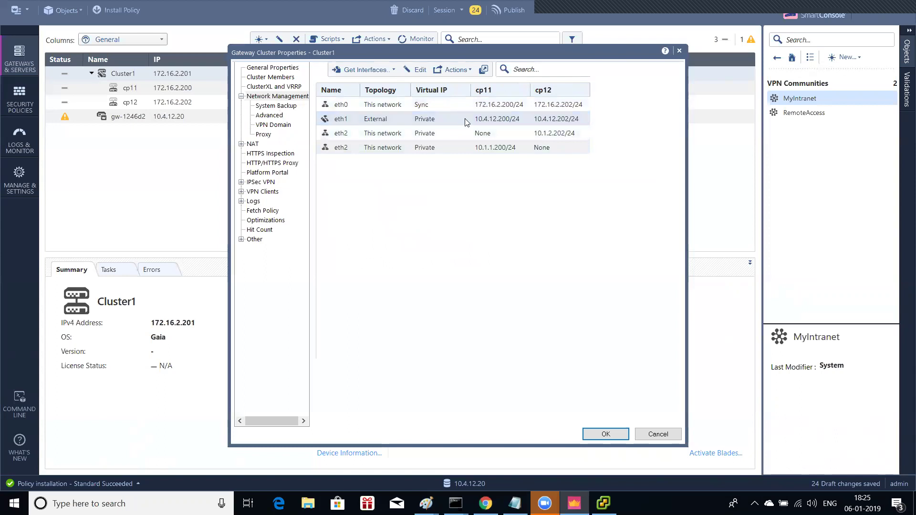
{"action": "left_click_drag", "start_coordinate": [545, 151], "coordinate": [368, 17]}
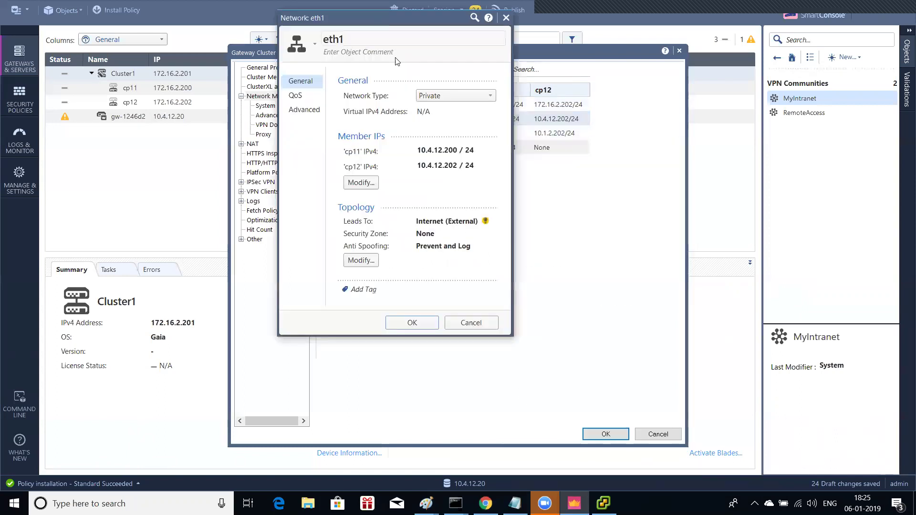
{"action": "left_click", "coordinate": [463, 97]}
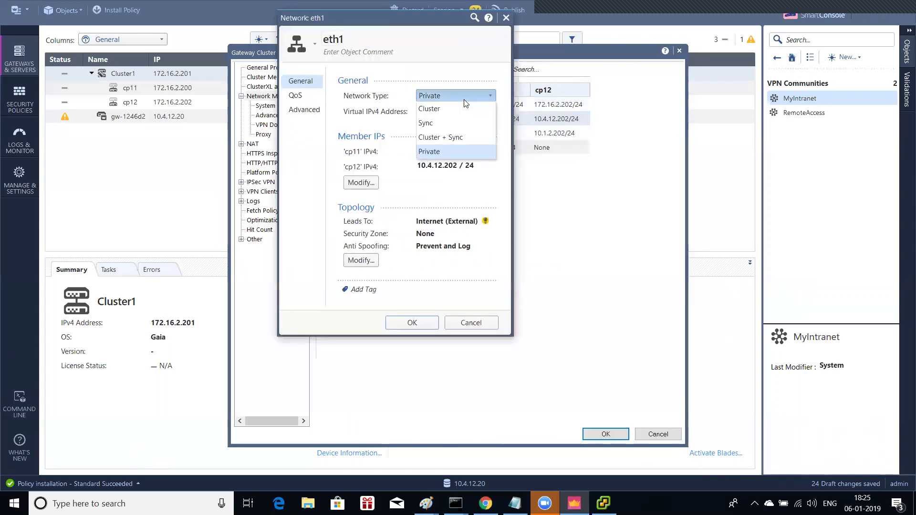
{"action": "left_click", "coordinate": [449, 111]}
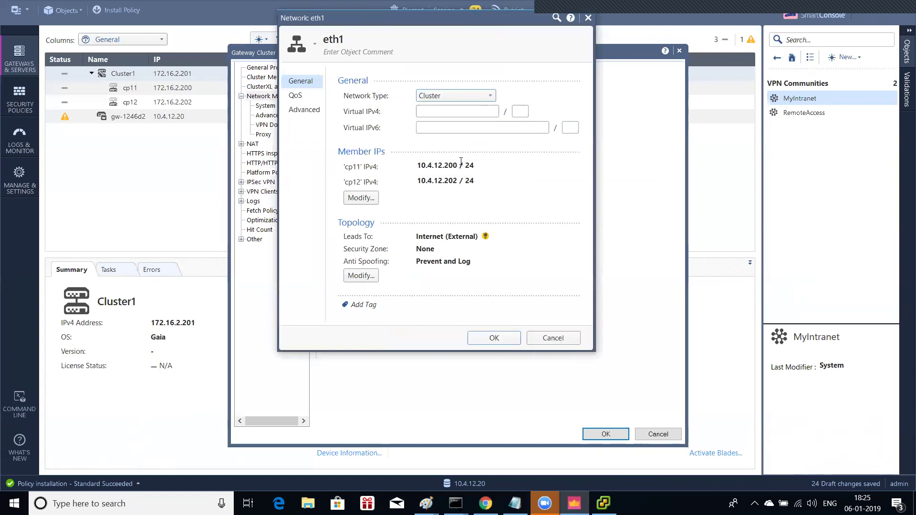
{"action": "left_click", "coordinate": [429, 113]}
{"action": "type", "text": "10.4.12.201"}
{"action": "key", "text": "Tab"}
{"action": "type", "text": "25"}
{"action": "key", "text": "BackSpace"}
{"action": "type", "text": "4"}
{"action": "left_click", "coordinate": [492, 337]}
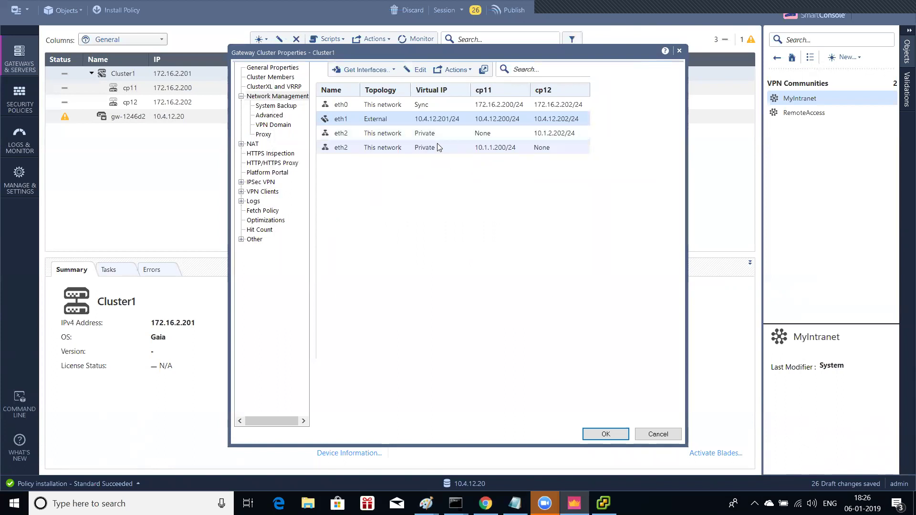
Try making the second eth2 a cluster network with a 10.1.1.x address, dismissing 'Name already used' errors.
{"action": "left_click", "coordinate": [437, 147]}
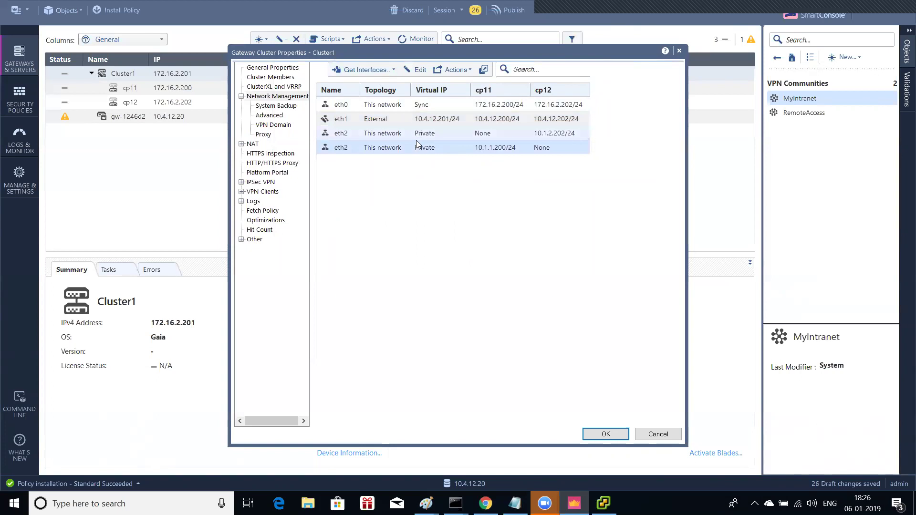
{"action": "double_click", "coordinate": [420, 148]}
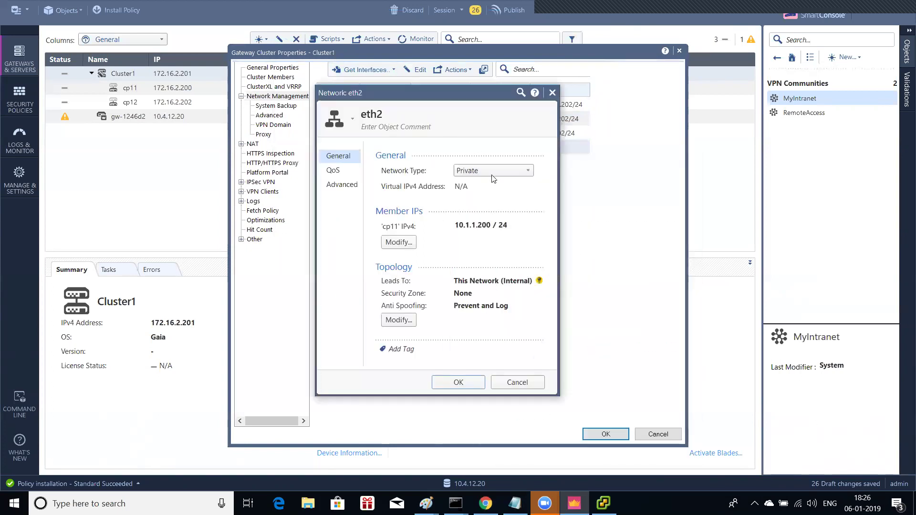
{"action": "left_click", "coordinate": [496, 172]}
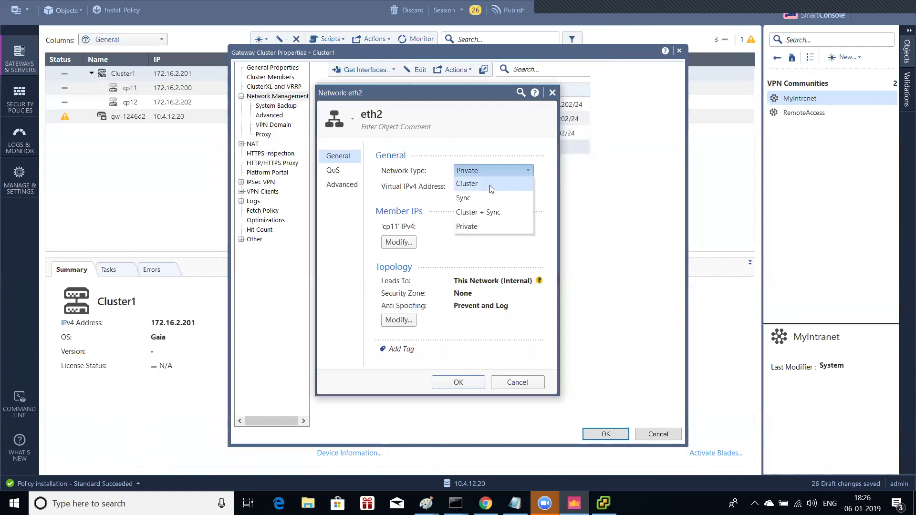
{"action": "left_click", "coordinate": [490, 185]}
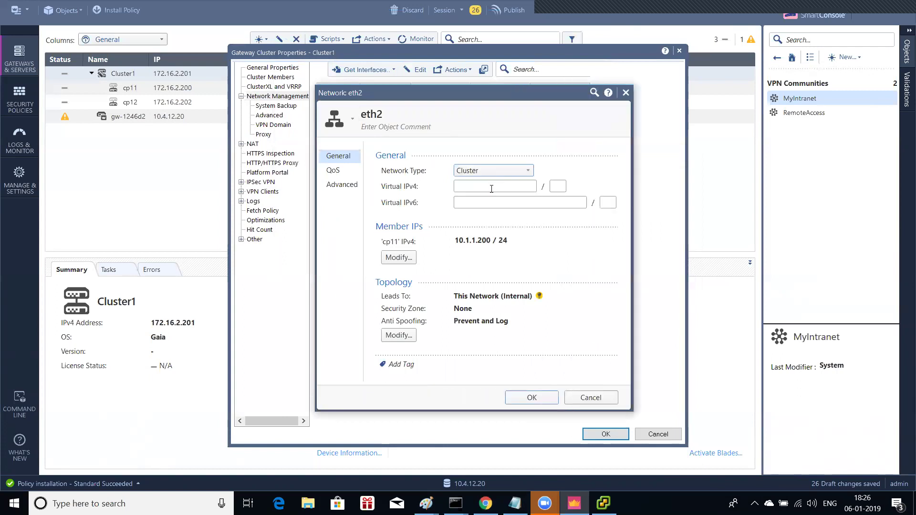
{"action": "type", "text": "10.1.1.20"}
{"action": "type", "text": "4"}
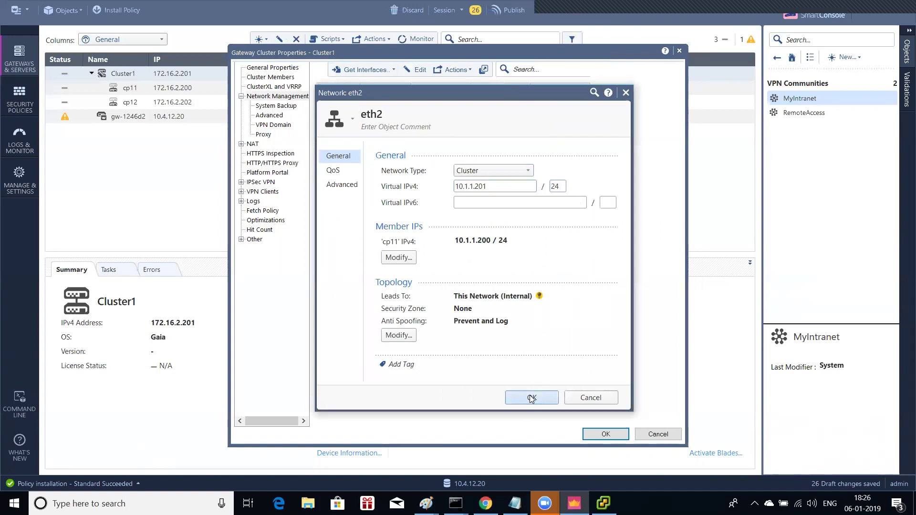
{"action": "left_click", "coordinate": [531, 398]}
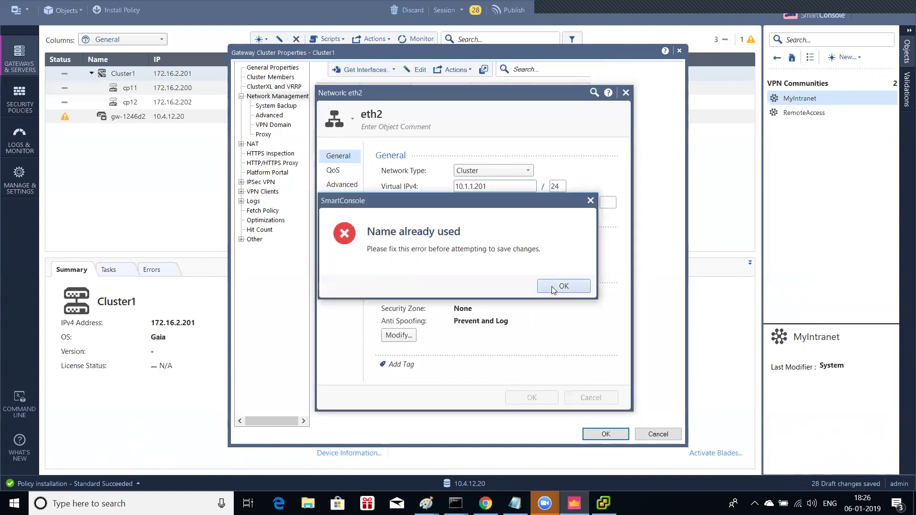
{"action": "left_click", "coordinate": [557, 289]}
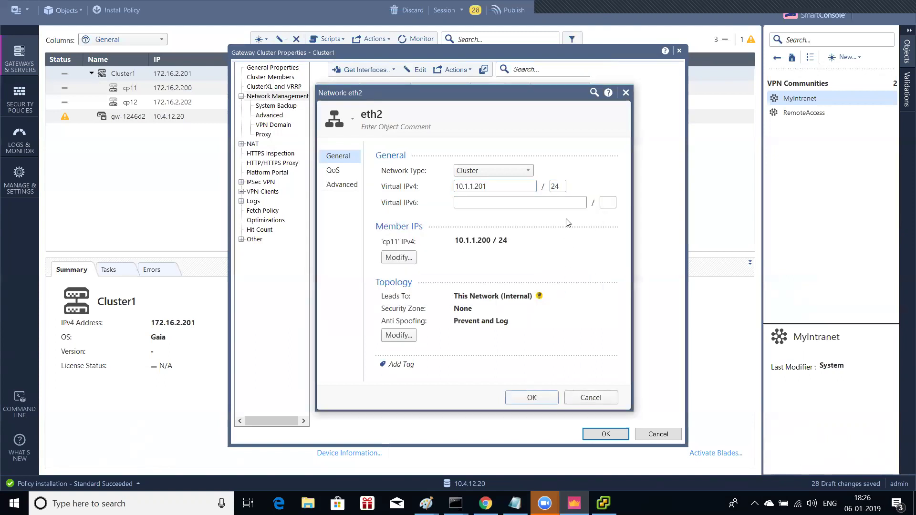
{"action": "left_click", "coordinate": [520, 396]}
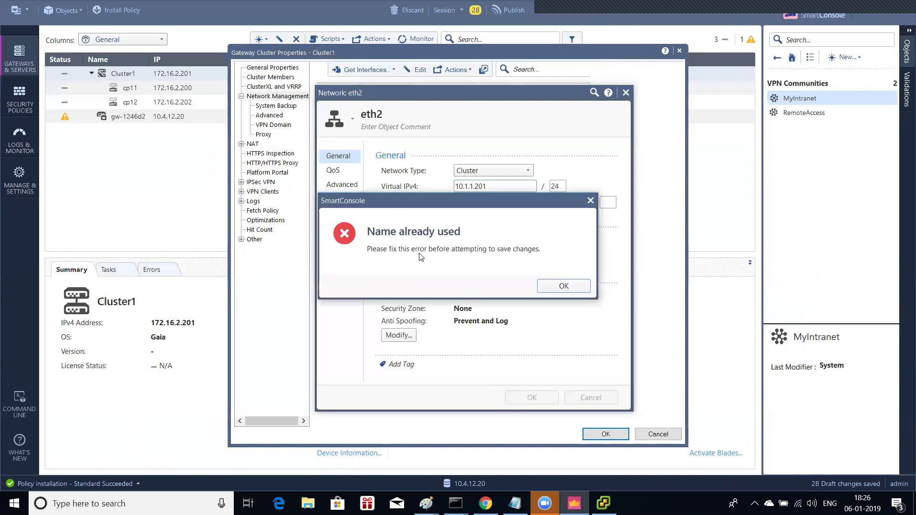
{"action": "left_click", "coordinate": [561, 285]}
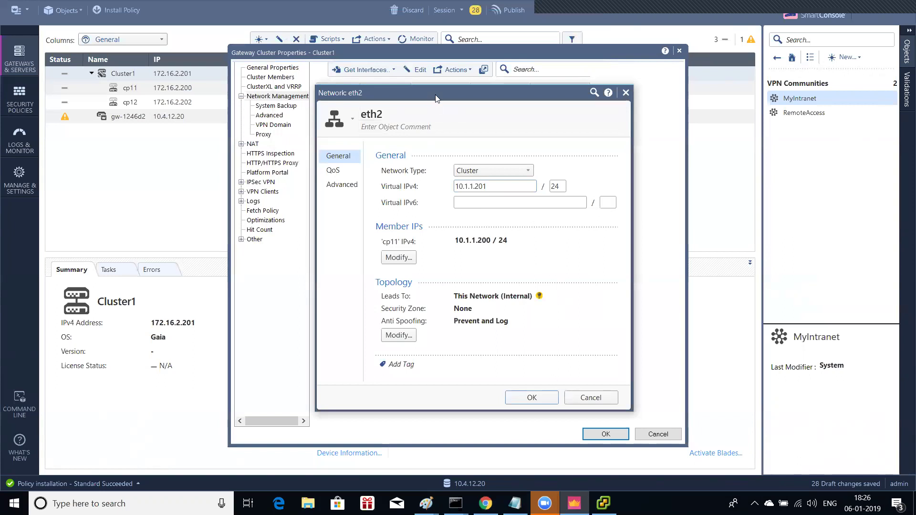
Close the eth2 settings and discard the unsaved changes.
{"action": "left_click_drag", "start_coordinate": [436, 98], "coordinate": [438, 175]}
{"action": "double_click", "coordinate": [396, 190]}
{"action": "left_click", "coordinate": [415, 192]}
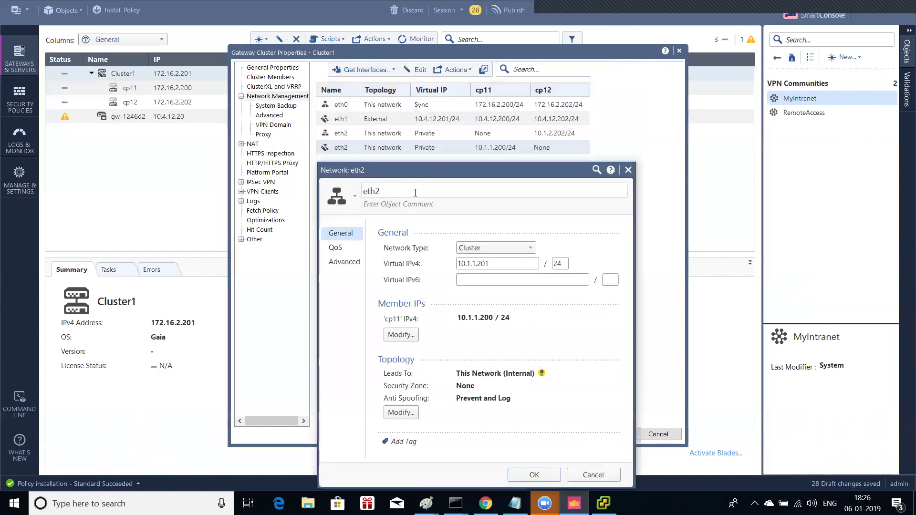
{"action": "left_click", "coordinate": [628, 169]}
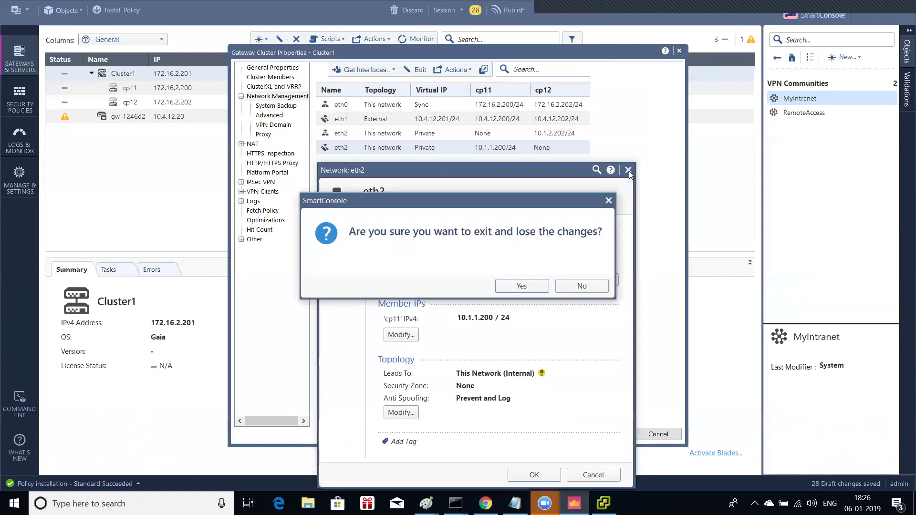
{"action": "left_click", "coordinate": [534, 282]}
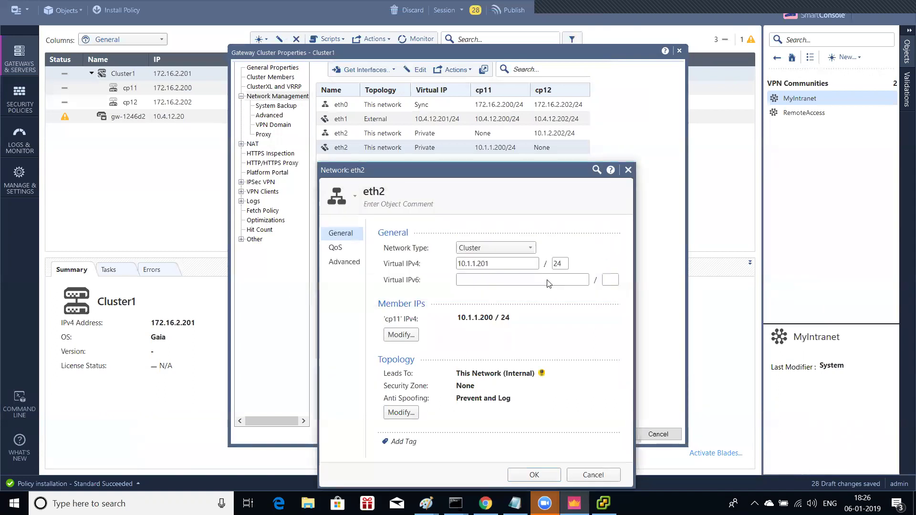
Delete the duplicate eth2 interface that has no cp11 address.
{"action": "left_click", "coordinate": [388, 138]}
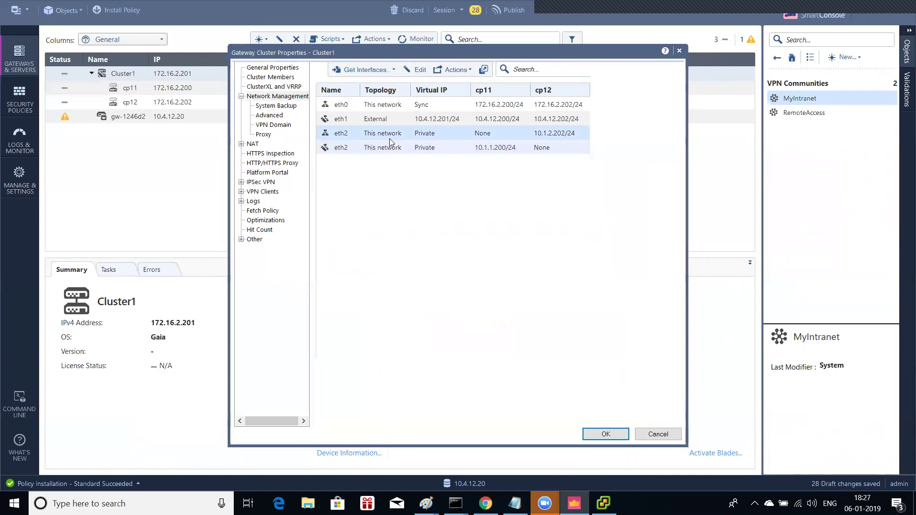
{"action": "right_click", "coordinate": [390, 139]}
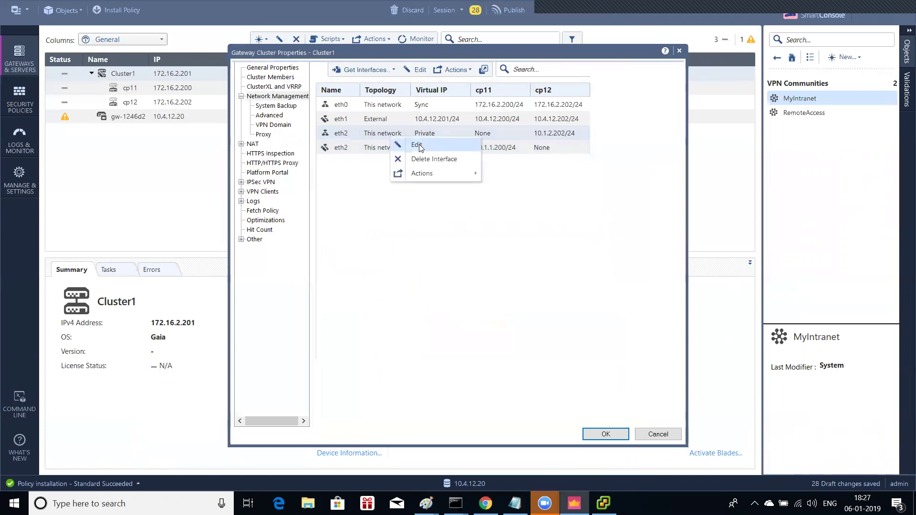
{"action": "left_click", "coordinate": [573, 173]}
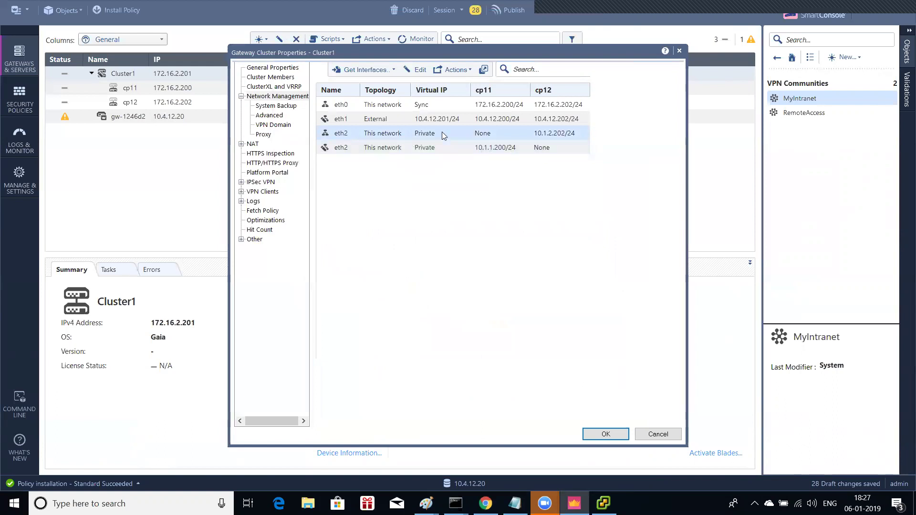
{"action": "right_click", "coordinate": [442, 132]}
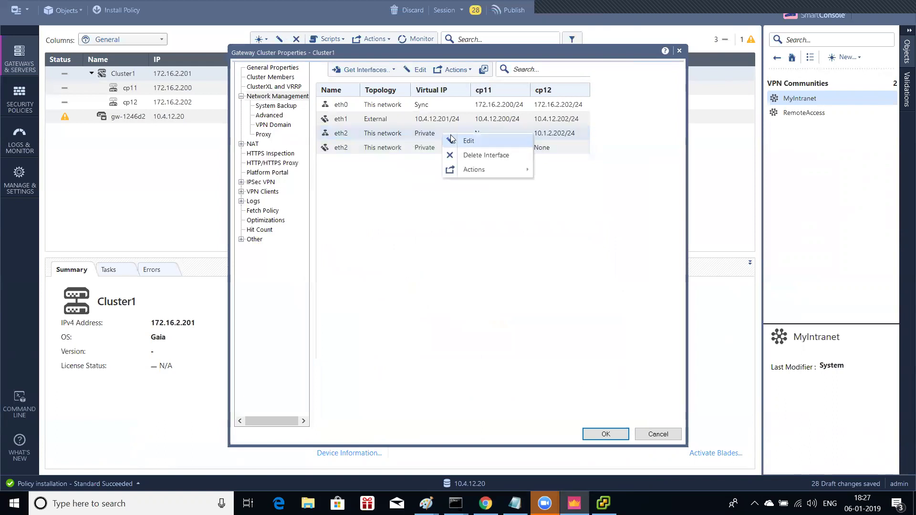
{"action": "left_click", "coordinate": [474, 158]}
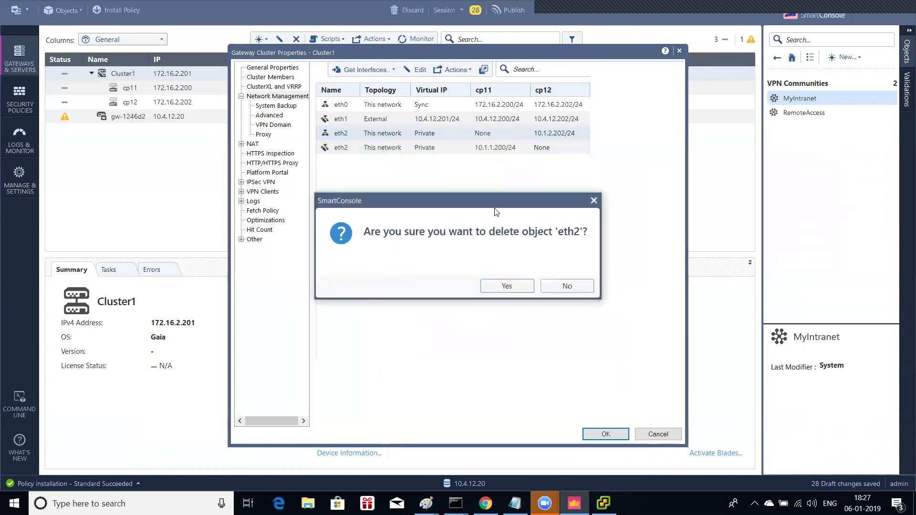
{"action": "left_click", "coordinate": [507, 286]}
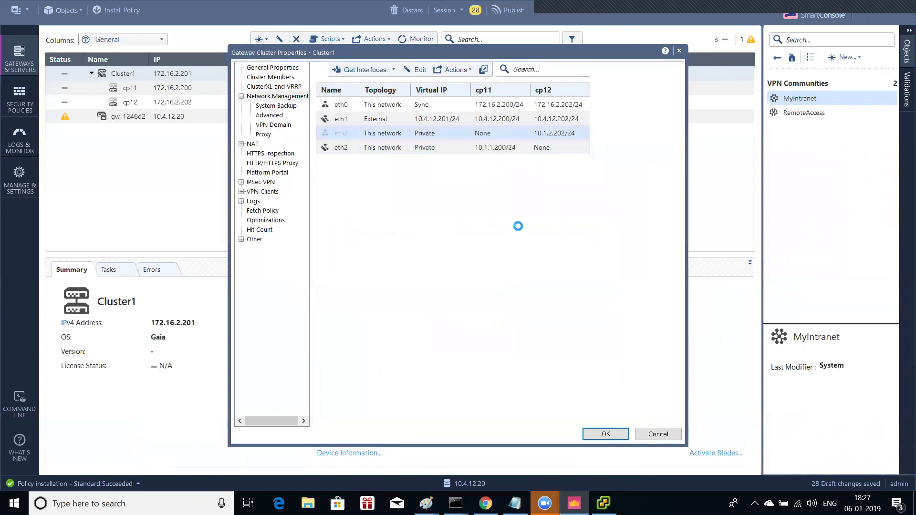
Set the remaining eth2 to Cluster type with virtual IP 10.1.1.201/24, accepting the topology warning.
{"action": "double_click", "coordinate": [401, 136]}
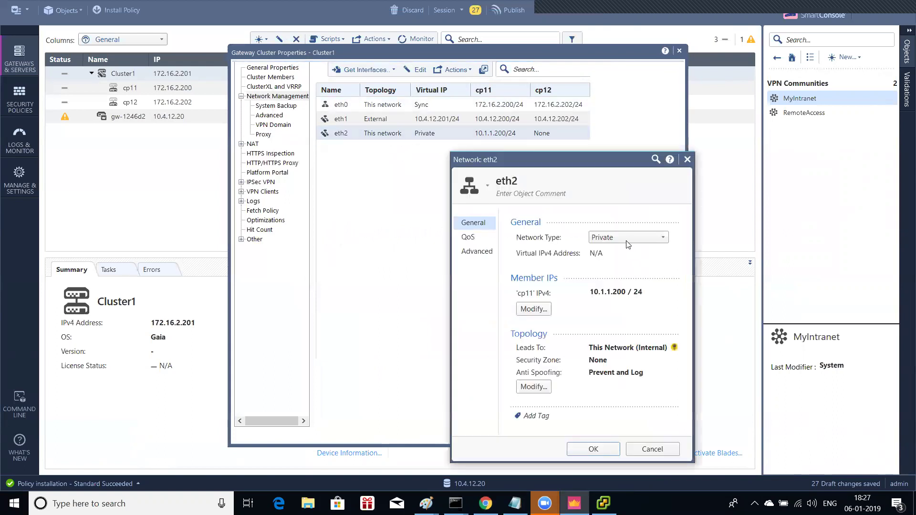
{"action": "left_click", "coordinate": [627, 236]}
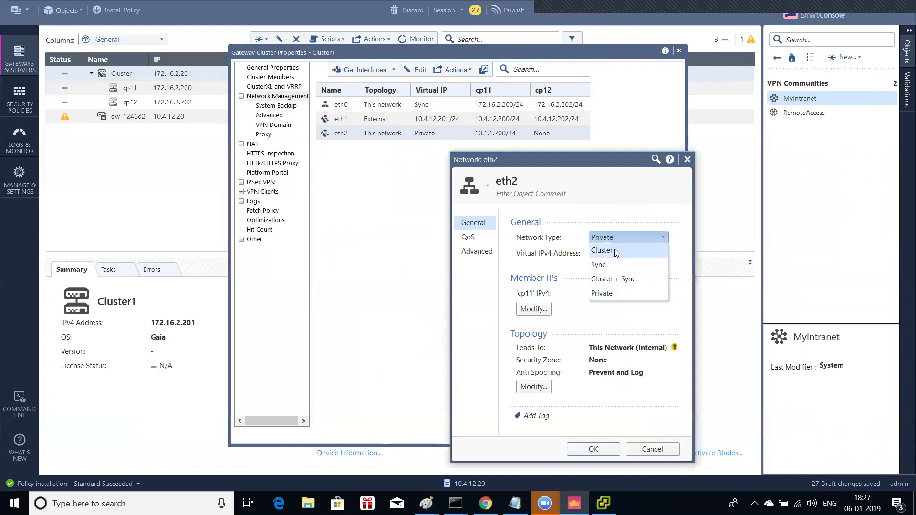
{"action": "left_click", "coordinate": [614, 250]}
{"action": "left_click", "coordinate": [500, 181]}
{"action": "type", "text": "10.1.1.201"}
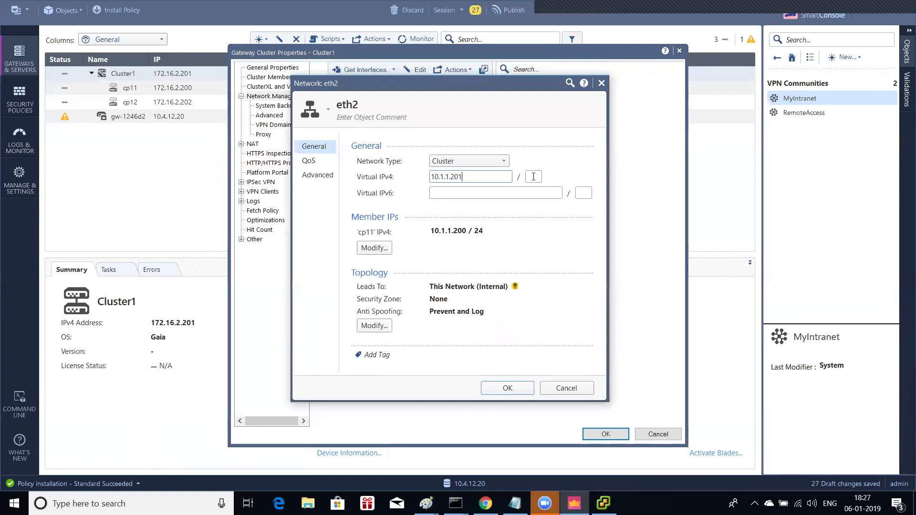
{"action": "key", "text": "Tab"}
{"action": "left_click", "coordinate": [508, 388]}
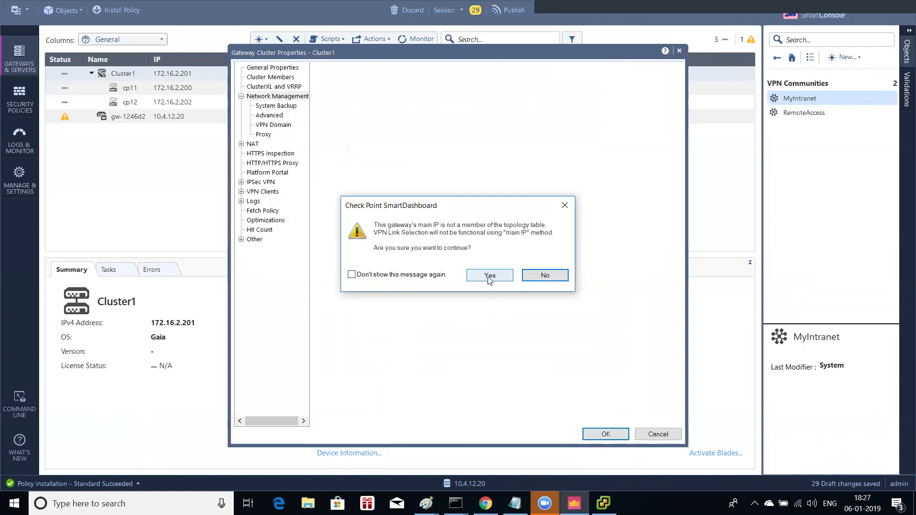
{"action": "left_click", "coordinate": [489, 277]}
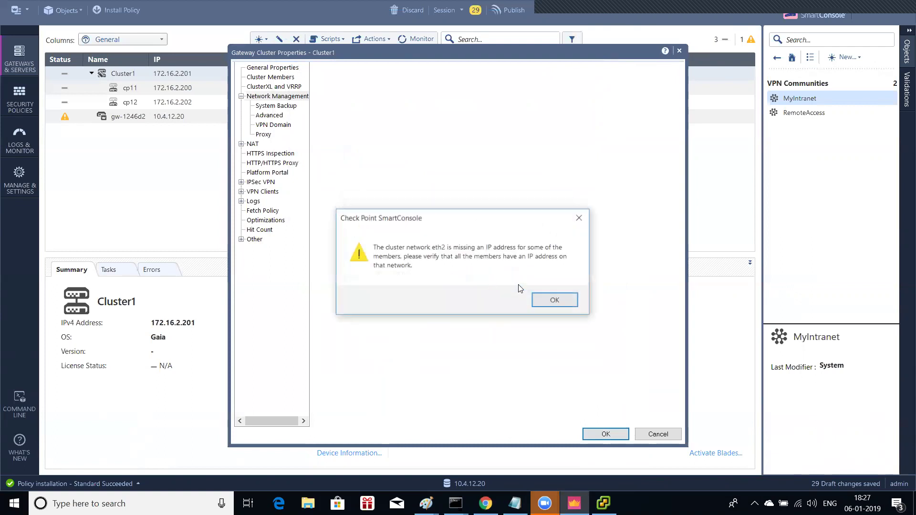
Give cp12 the eth2 member address 10.1.1.202 with mask 24.
{"action": "left_click", "coordinate": [555, 301]}
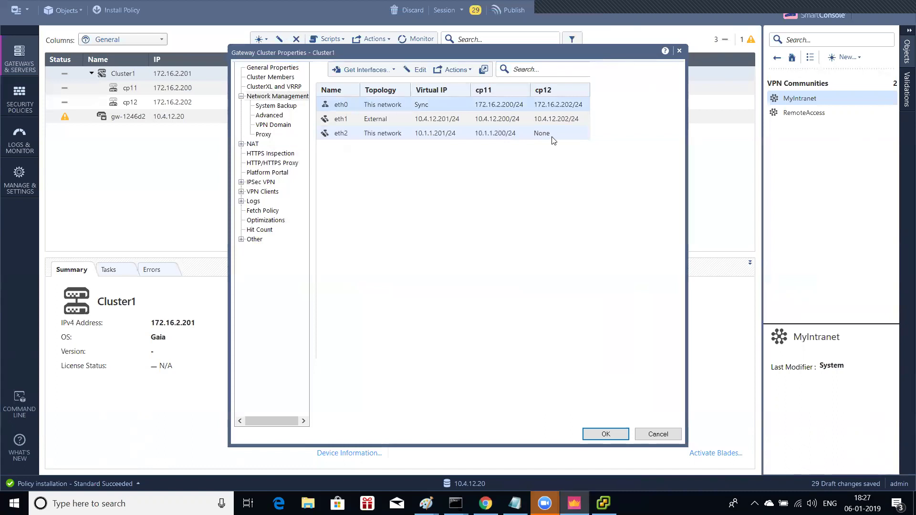
{"action": "left_click", "coordinate": [489, 137]}
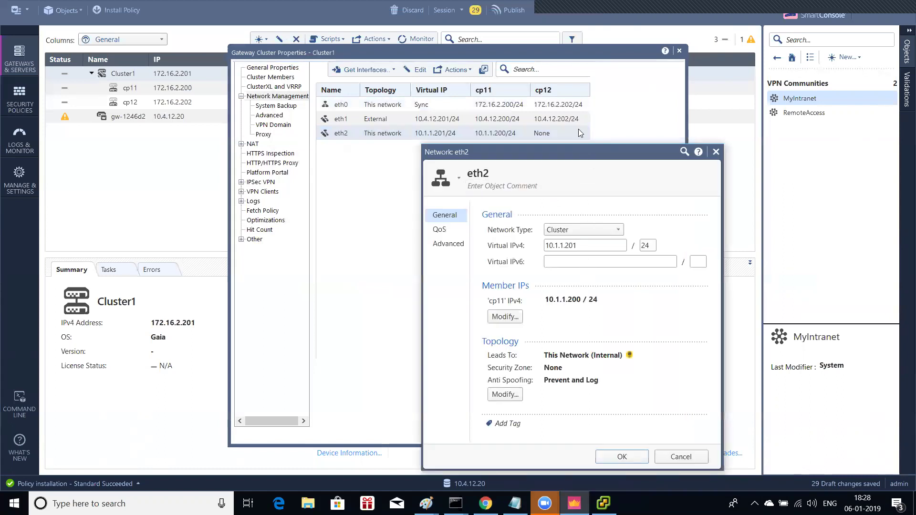
{"action": "left_click_drag", "start_coordinate": [578, 152], "coordinate": [557, 102]}
{"action": "left_click", "coordinate": [565, 193]}
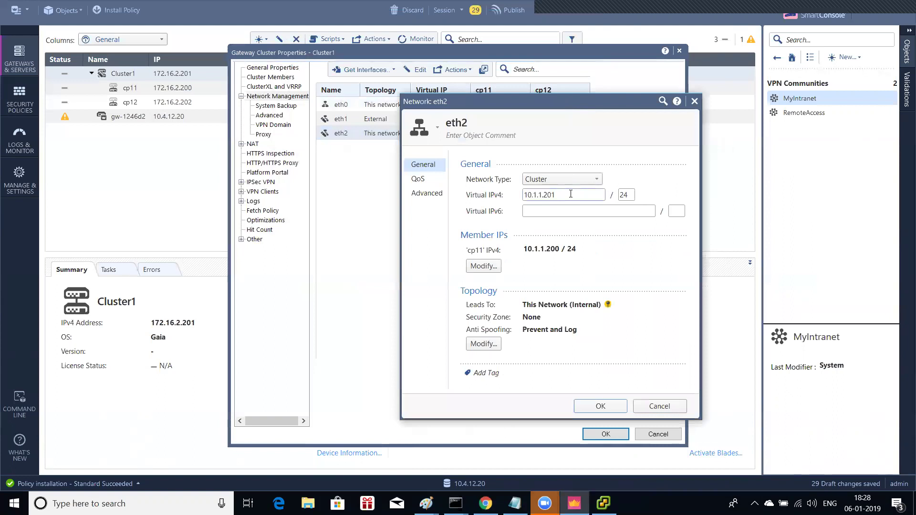
{"action": "left_click", "coordinate": [484, 266]}
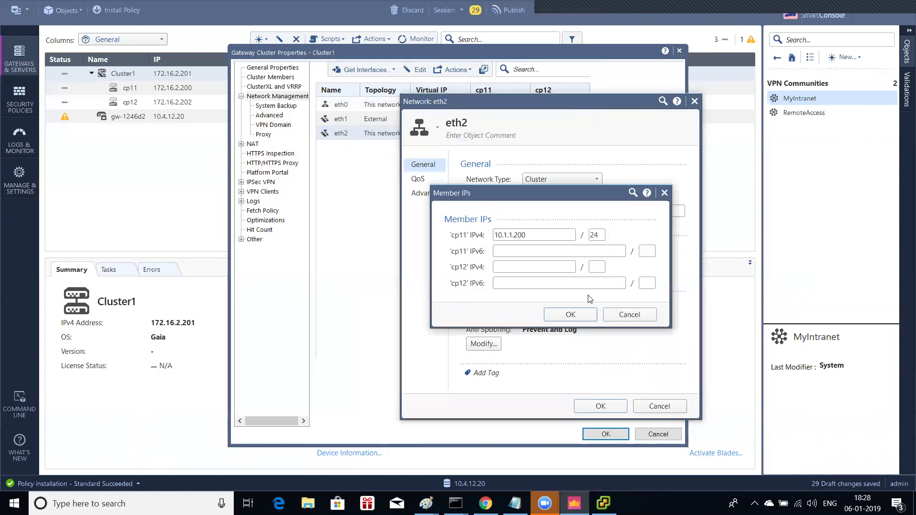
{"action": "left_click", "coordinate": [518, 266]}
{"action": "type", "text": "10.1.1.202"}
{"action": "left_click", "coordinate": [600, 270]}
{"action": "left_click", "coordinate": [573, 317]}
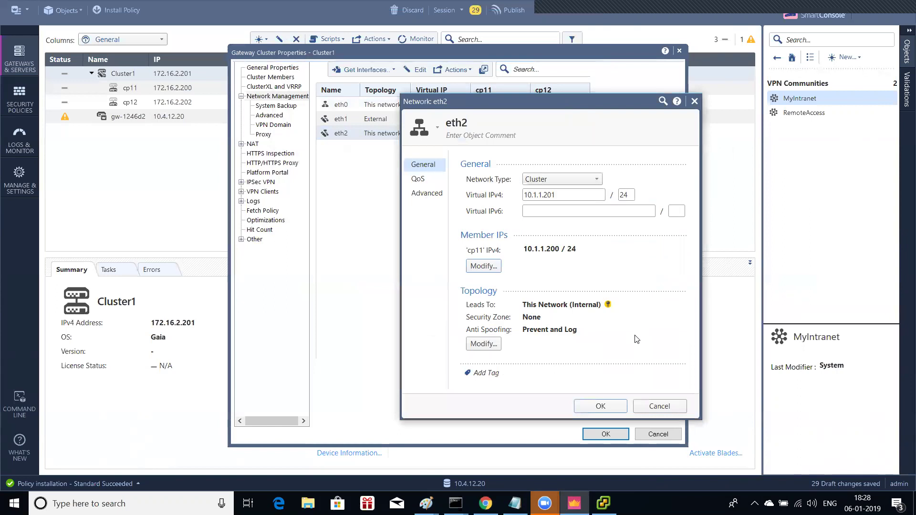
Save the eth2 and Cluster1 properties, accepting the main IP topology warning.
{"action": "left_click", "coordinate": [601, 421]}
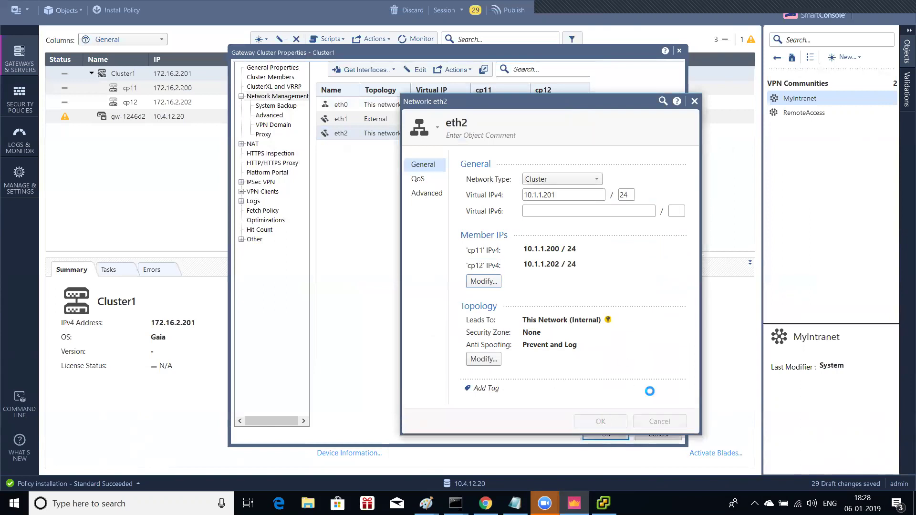
{"action": "left_click", "coordinate": [605, 434]}
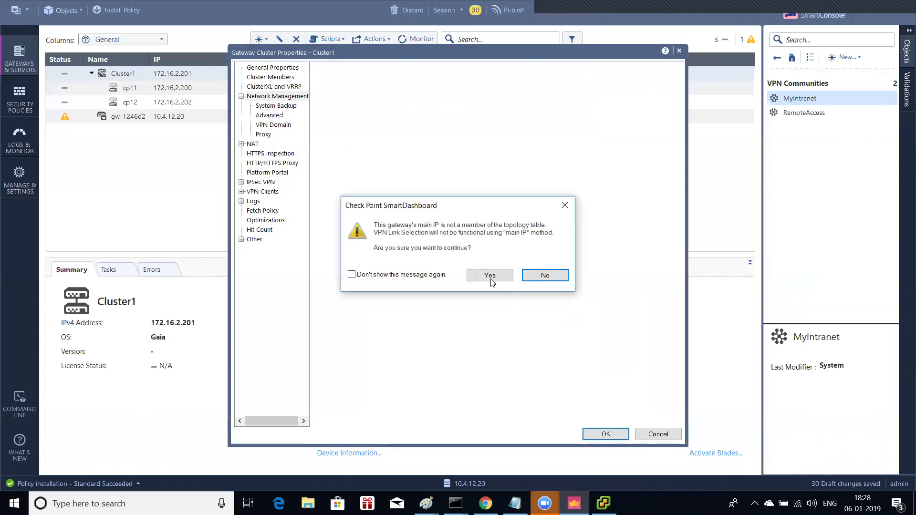
{"action": "left_click", "coordinate": [491, 277]}
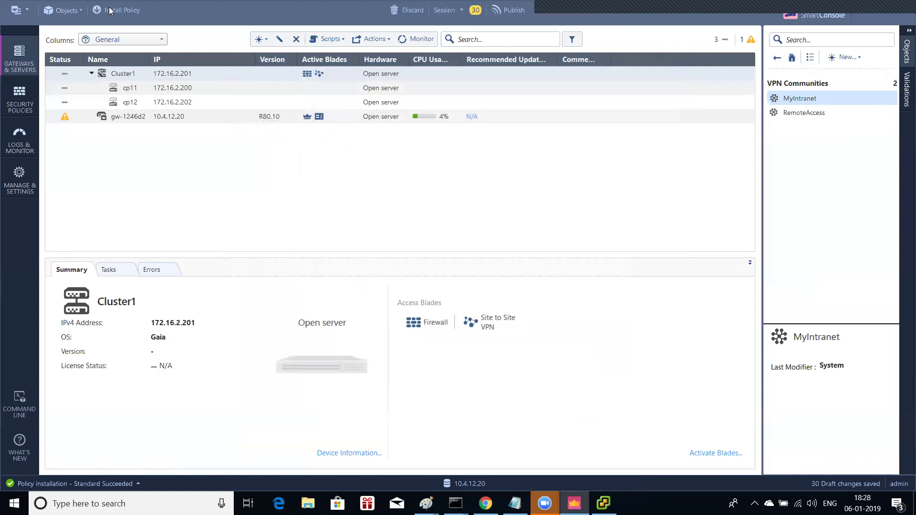
Publish the changes and install the Standard policy on Cluster1.
{"action": "left_click", "coordinate": [127, 10]}
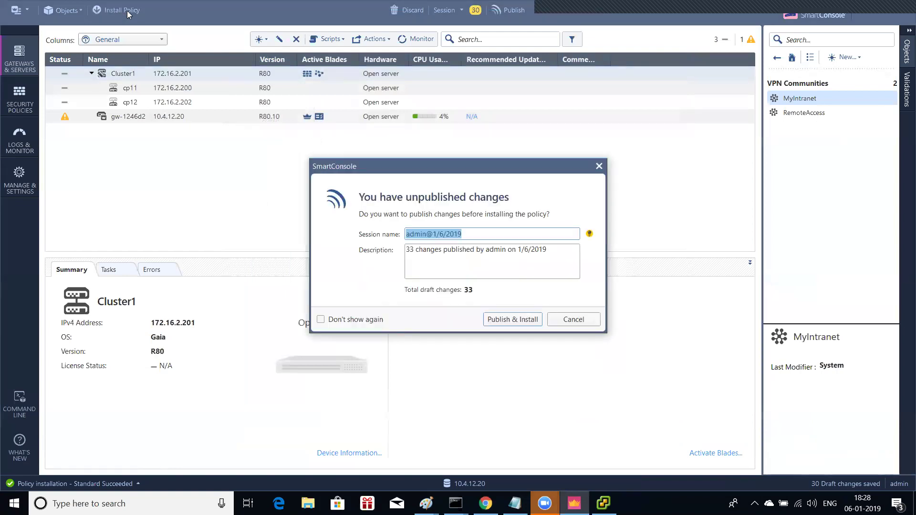
{"action": "left_click", "coordinate": [497, 321]}
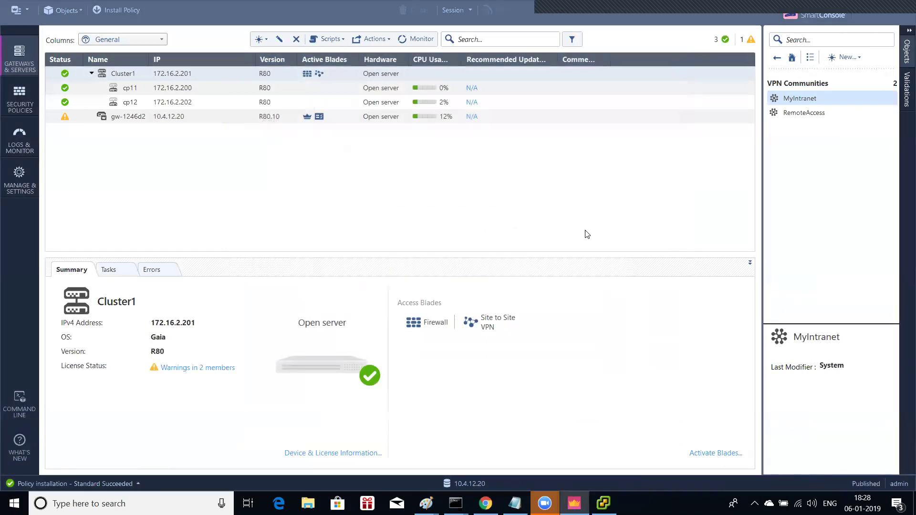
{"action": "key", "text": "ctrl+shift+Return"}
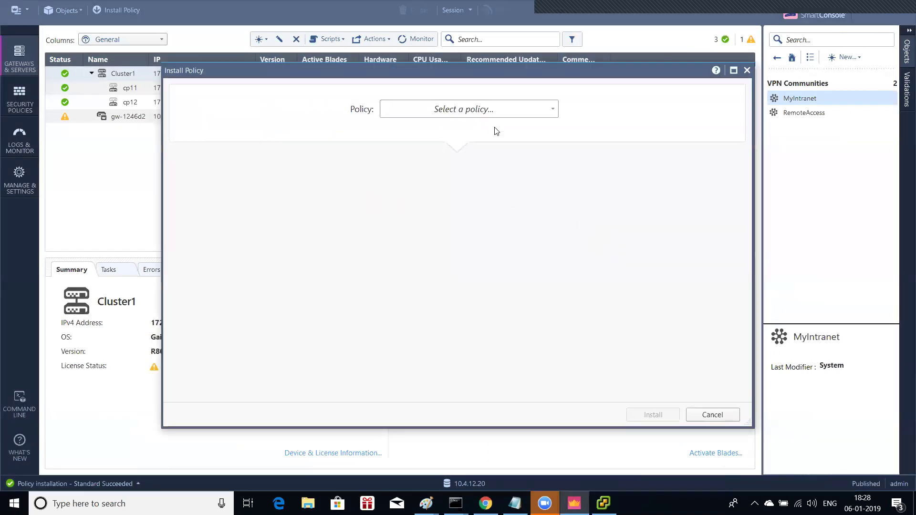
{"action": "left_click", "coordinate": [494, 117]}
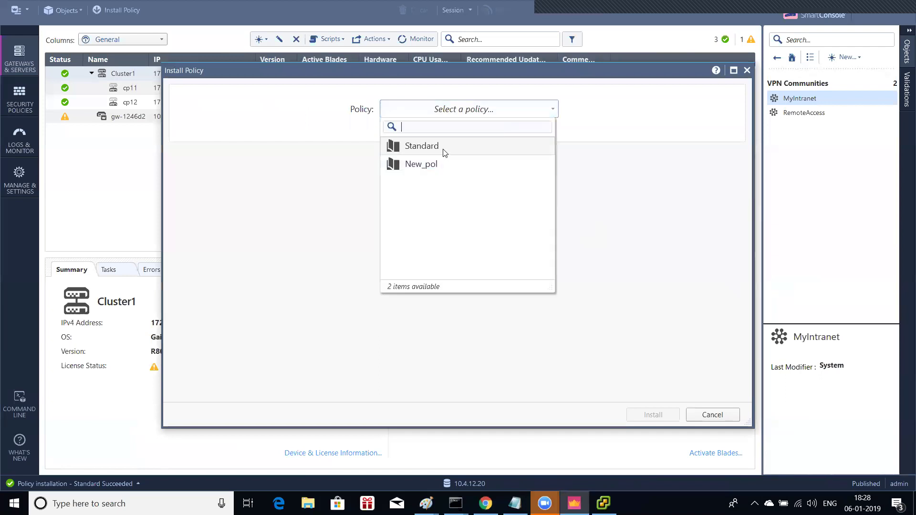
{"action": "key", "text": "Return"}
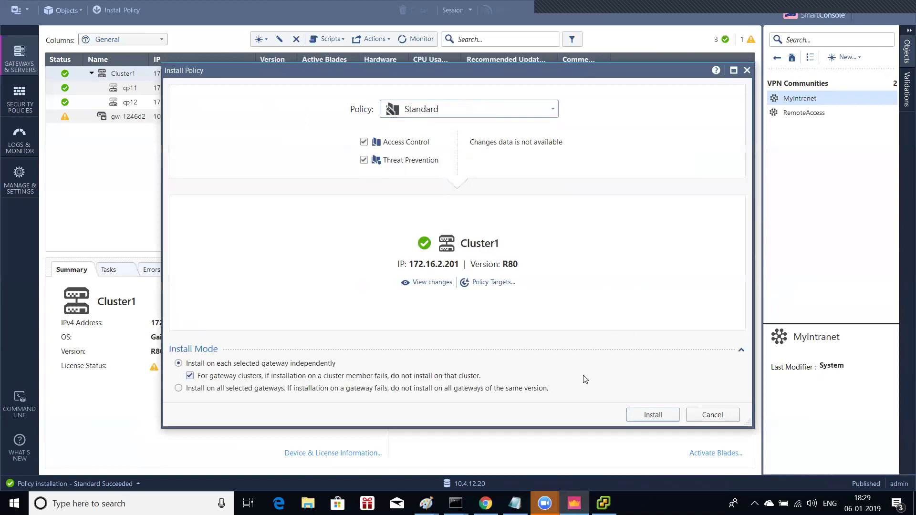
{"action": "left_click", "coordinate": [660, 420]}
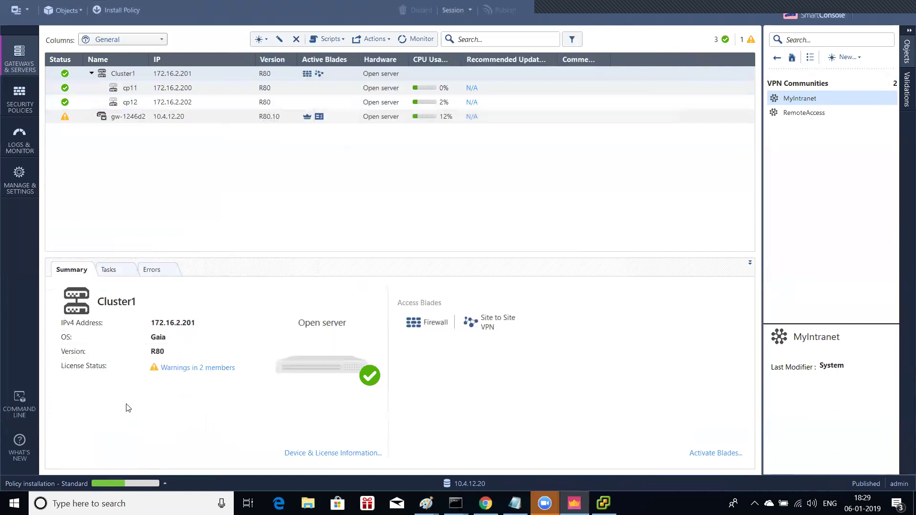
Check the installation in Recent Tasks, then show the Security Policies rulebase.
{"action": "left_click", "coordinate": [107, 480]}
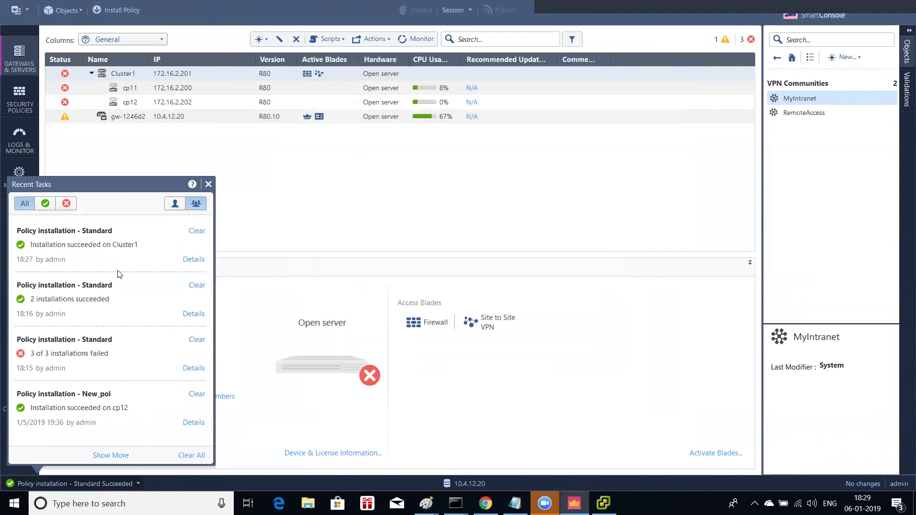
{"action": "left_click", "coordinate": [210, 183]}
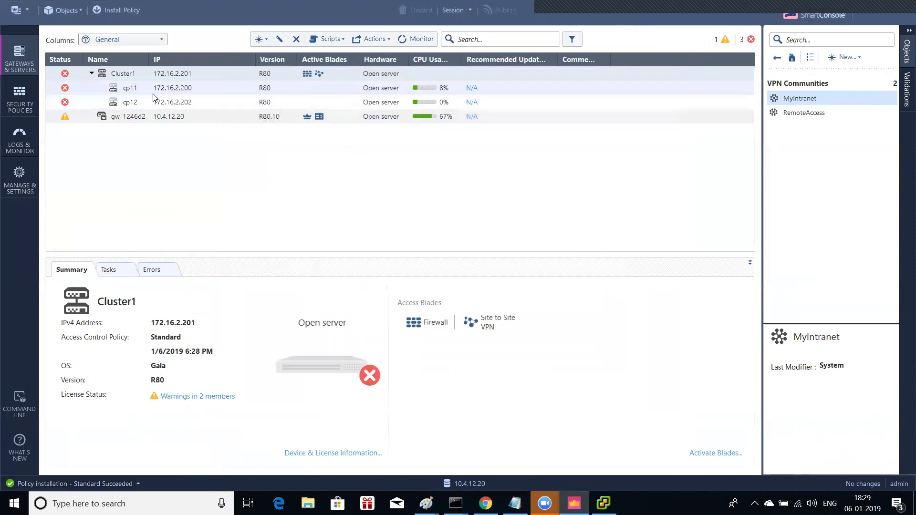
{"action": "left_click", "coordinate": [19, 101]}
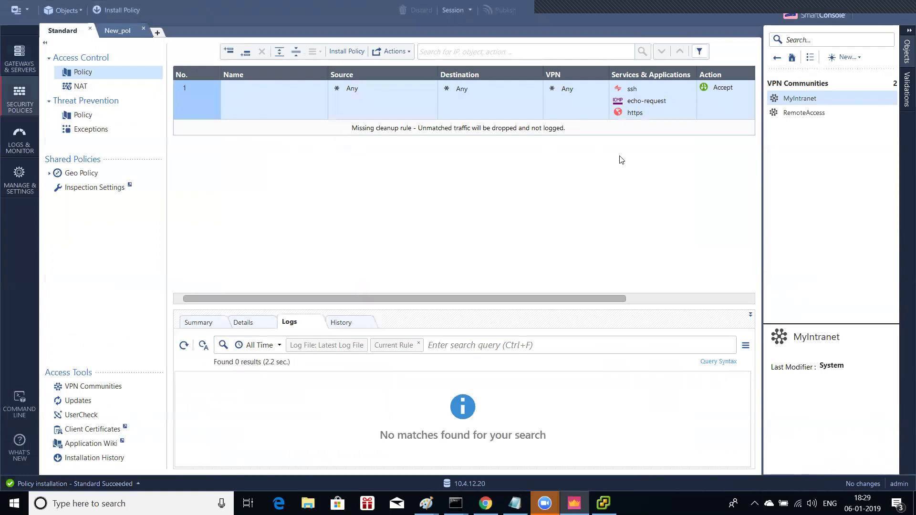
Change rule 1's services to Any, publish, and reinstall the Standard policy, checking Recent Tasks.
{"action": "left_click", "coordinate": [633, 91]}
{"action": "key", "text": "Delete"}
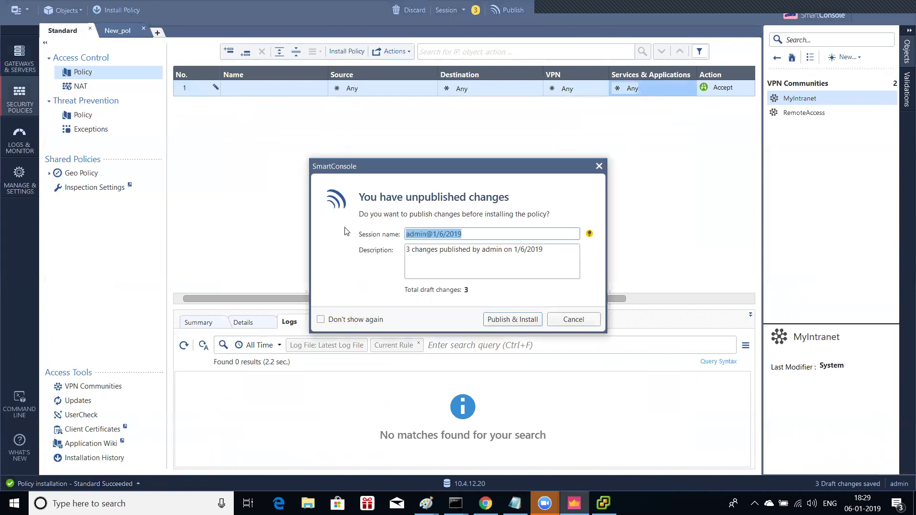
{"action": "left_click", "coordinate": [503, 318]}
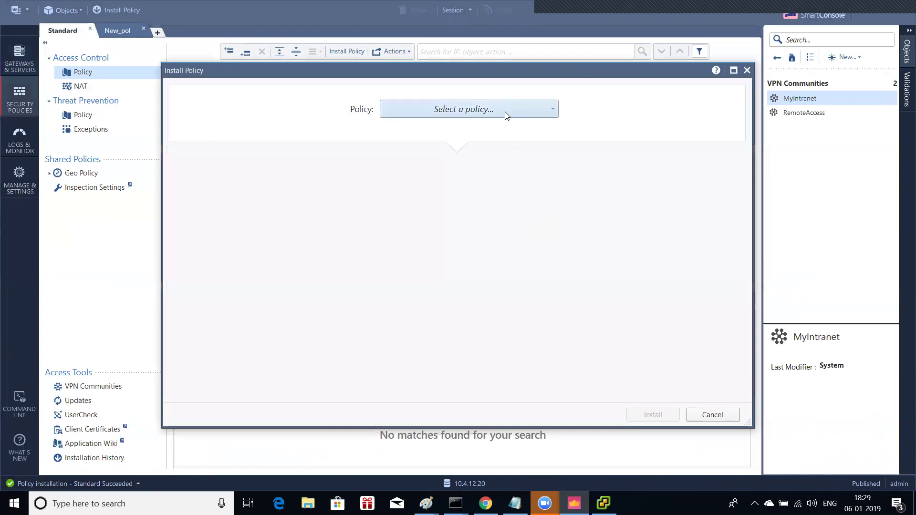
{"action": "left_click", "coordinate": [505, 110]}
{"action": "key", "text": "Return"}
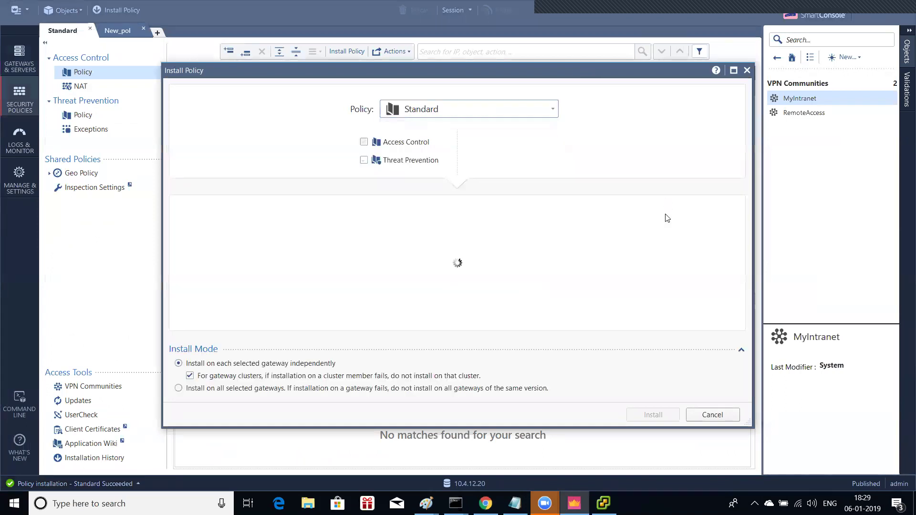
{"action": "key", "text": "Return"}
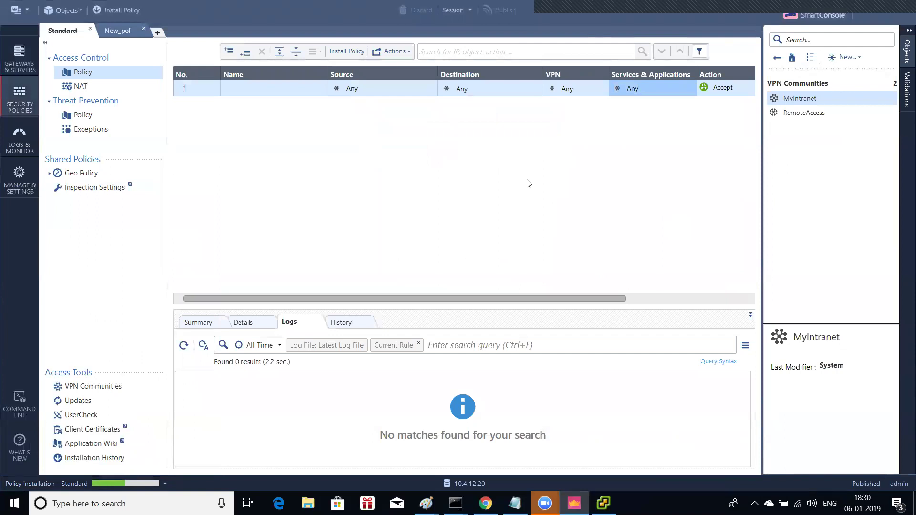
{"action": "left_click", "coordinate": [107, 483]}
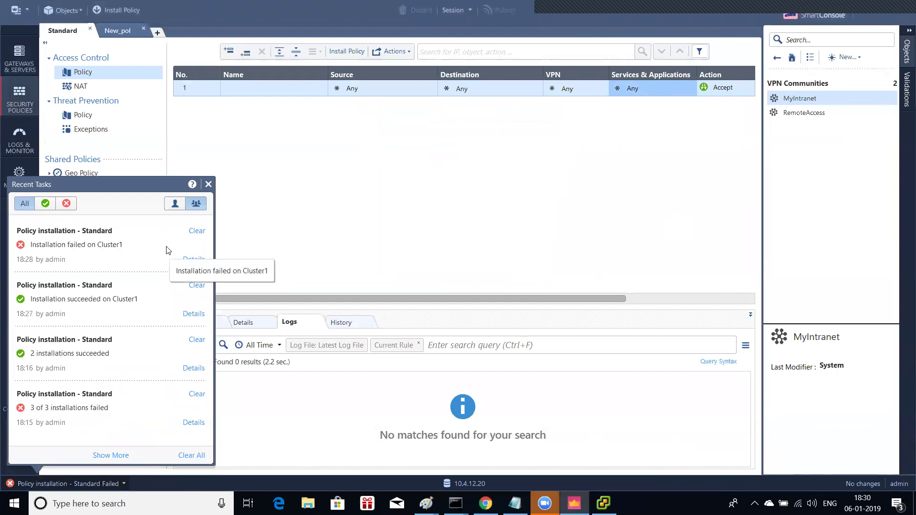
View the failed Cluster1 install details for cp11 and cp12, then close them.
{"action": "left_click", "coordinate": [193, 260]}
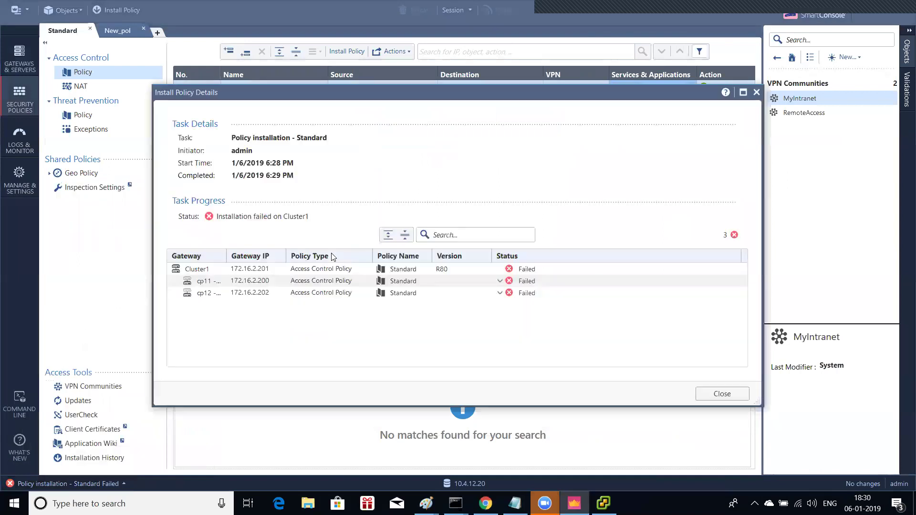
{"action": "left_click", "coordinate": [499, 281]}
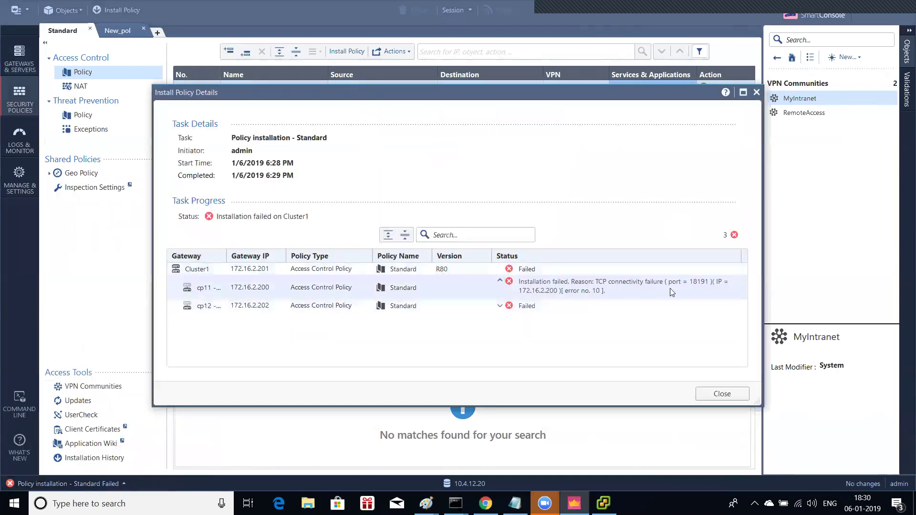
{"action": "left_click", "coordinate": [499, 306]}
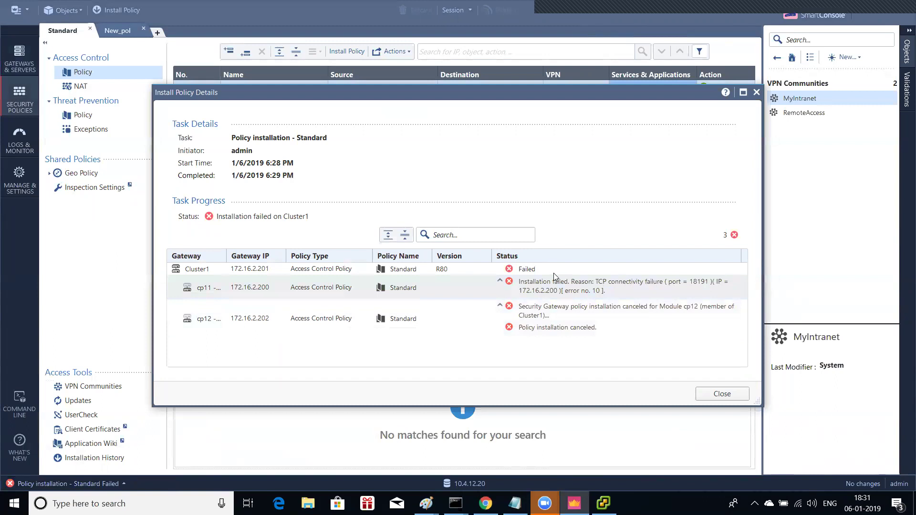
{"action": "left_click", "coordinate": [711, 394]}
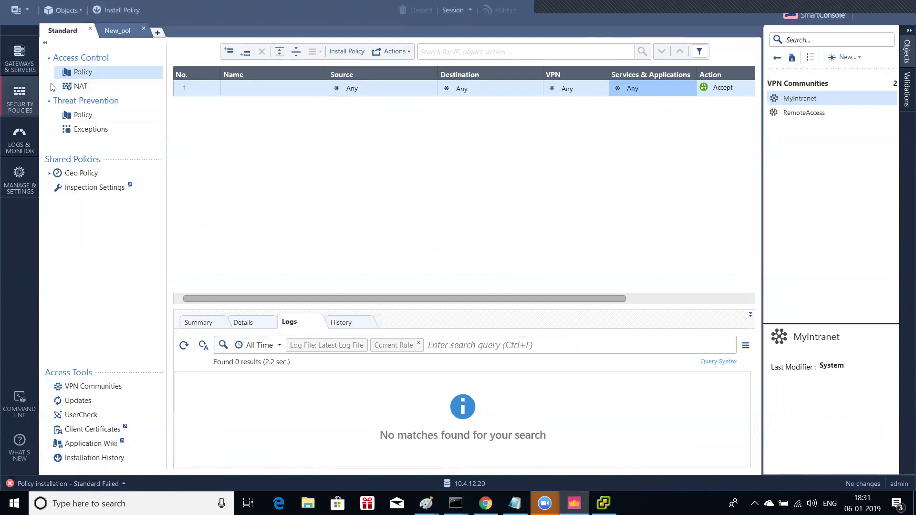
Choose the Standard policy for installation and review its changes since the last install.
{"action": "left_click", "coordinate": [19, 56]}
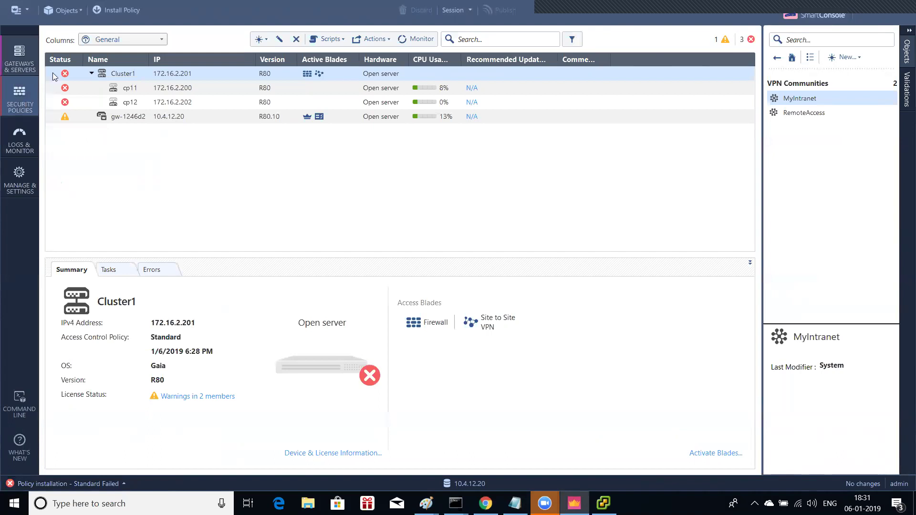
{"action": "left_click", "coordinate": [121, 10]}
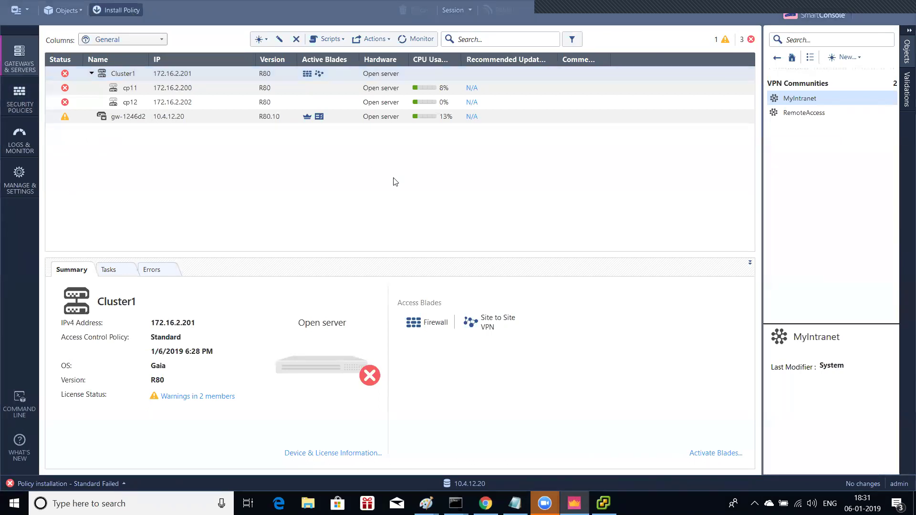
{"action": "left_click", "coordinate": [477, 109]}
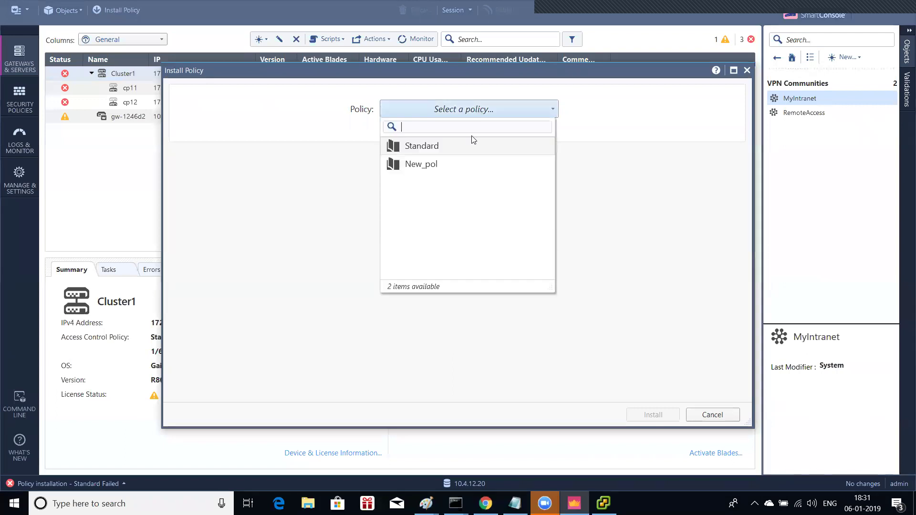
{"action": "left_click", "coordinate": [444, 153]}
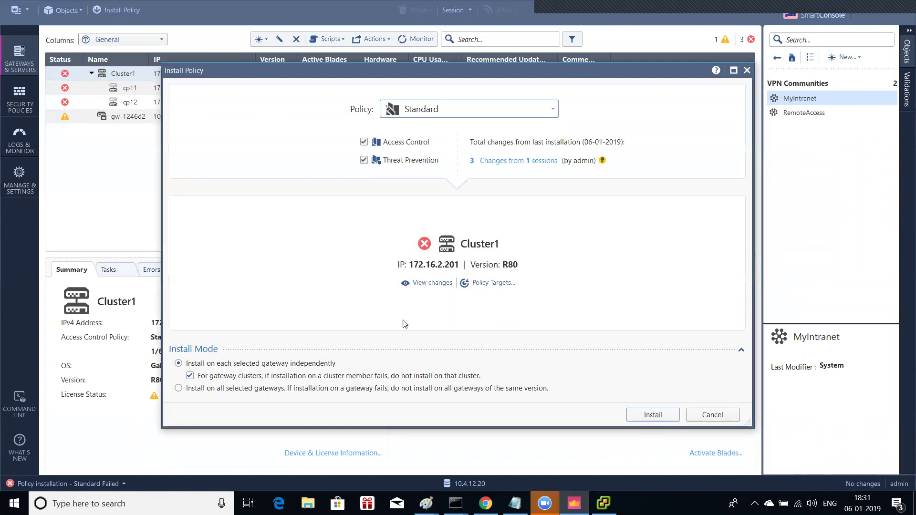
{"action": "left_click", "coordinate": [431, 284]}
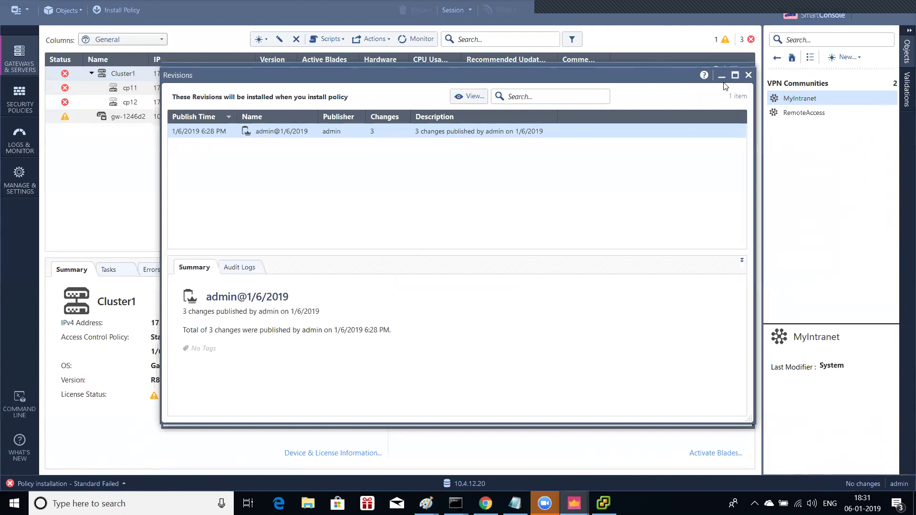
{"action": "left_click", "coordinate": [749, 75]}
Set Cluster1 as the Standard policy's specific installation target, then publish and install.
{"action": "left_click", "coordinate": [494, 283]}
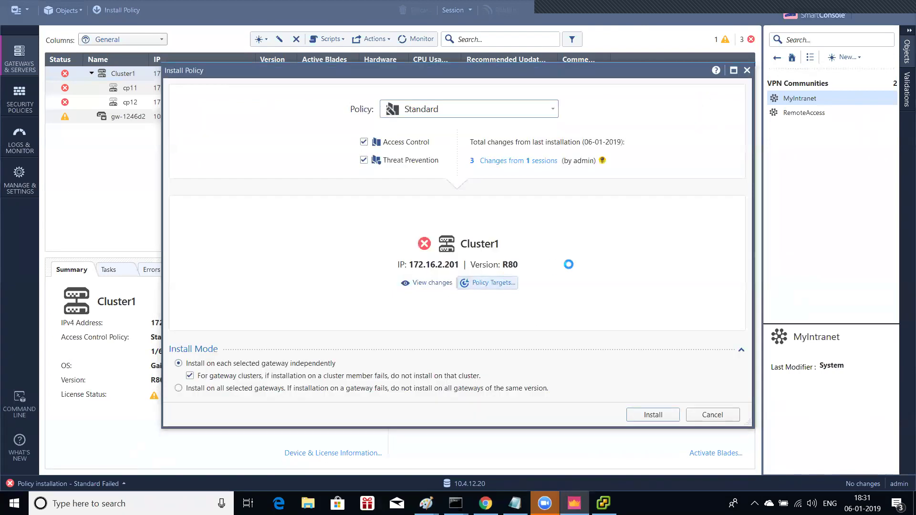
{"action": "left_click", "coordinate": [337, 210]}
{"action": "left_click", "coordinate": [336, 222]}
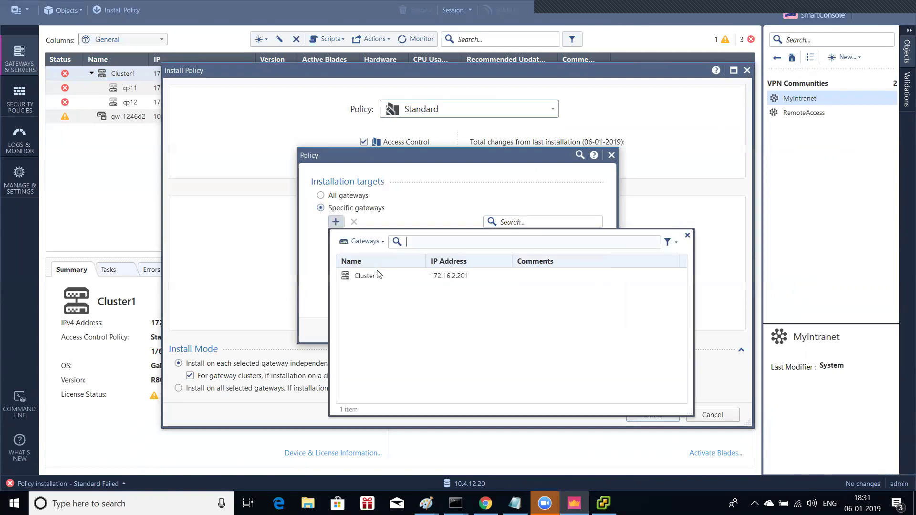
{"action": "double_click", "coordinate": [365, 275]}
{"action": "left_click", "coordinate": [516, 331]}
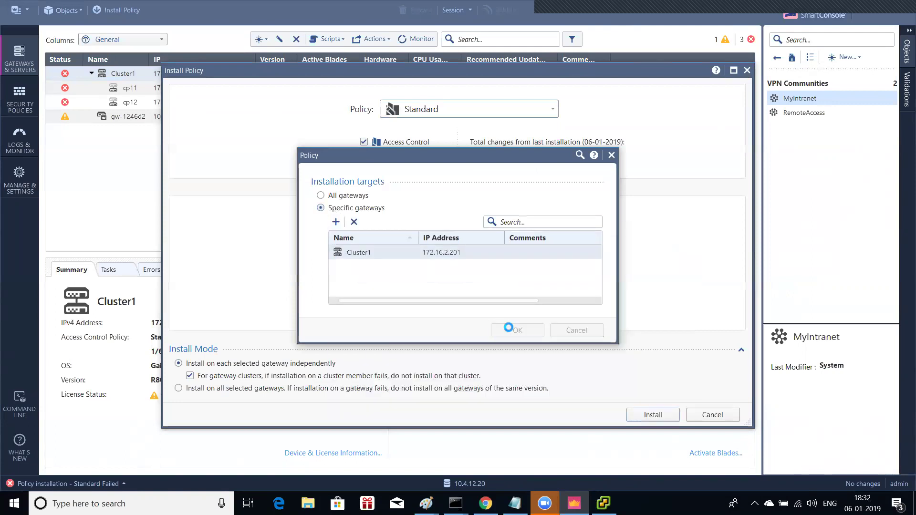
{"action": "left_click", "coordinate": [650, 413]}
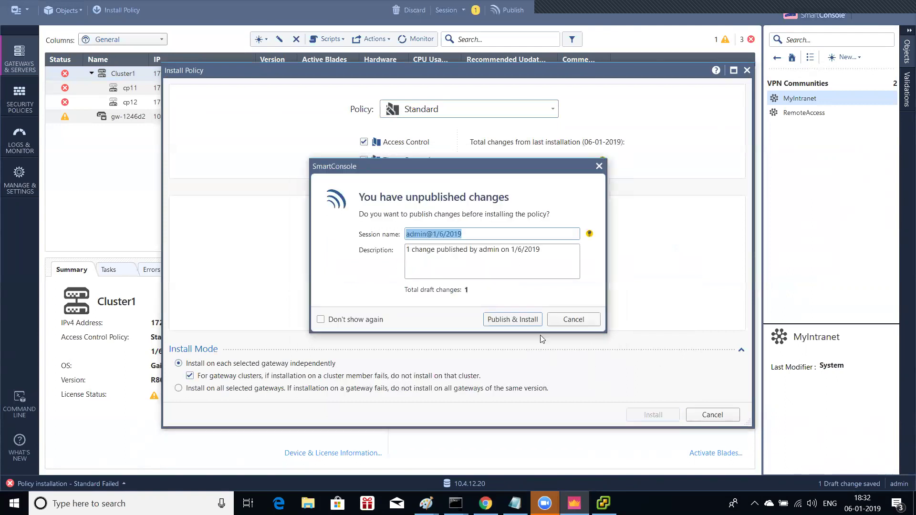
{"action": "left_click", "coordinate": [512, 319]}
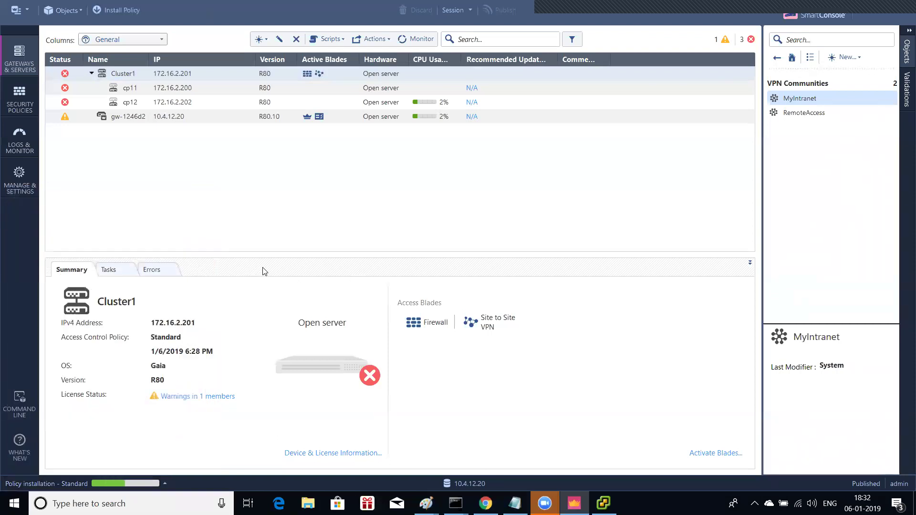
Check the latest installation details: cp12 succeeded, cp11 failed with a TCP connectivity error.
{"action": "left_click", "coordinate": [68, 483]}
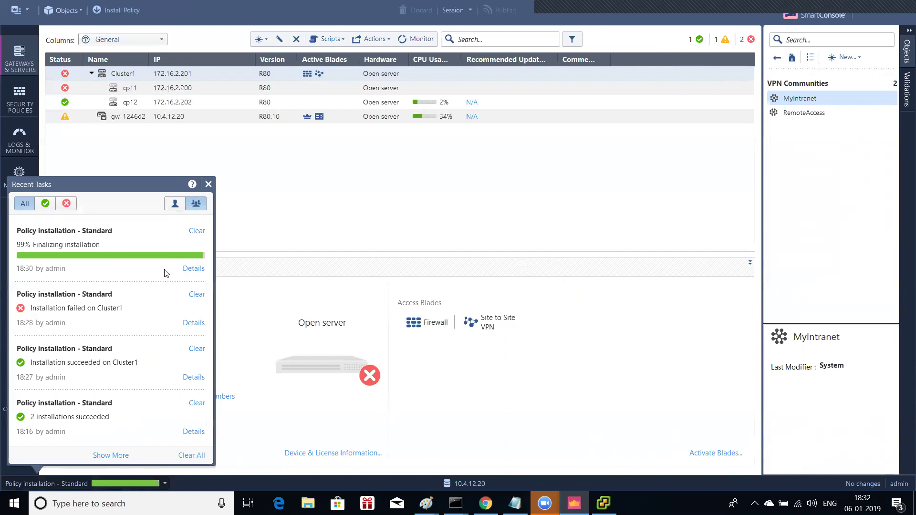
{"action": "left_click", "coordinate": [193, 259]}
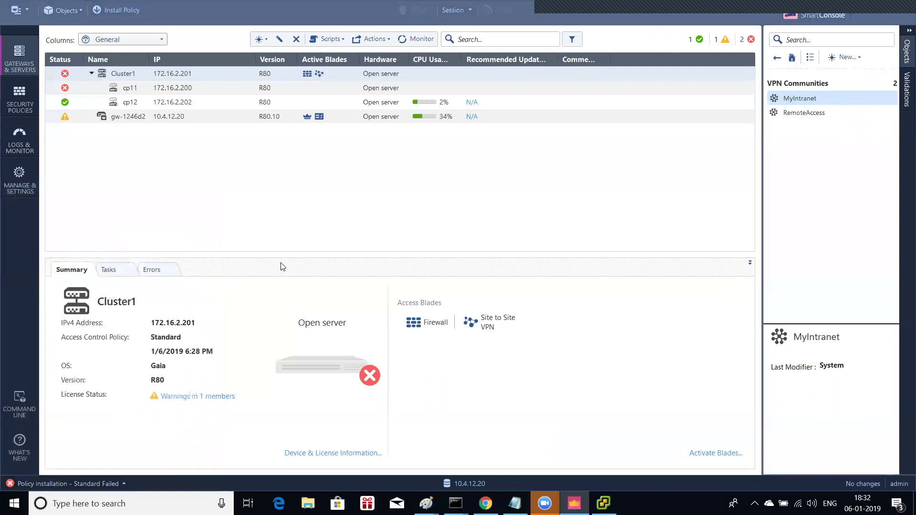
{"action": "left_click", "coordinate": [498, 294]}
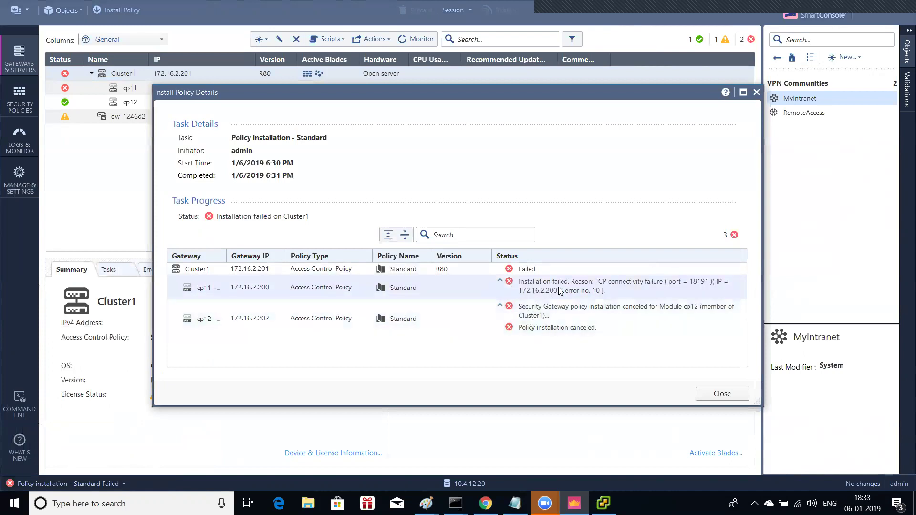
{"action": "left_click", "coordinate": [757, 93]}
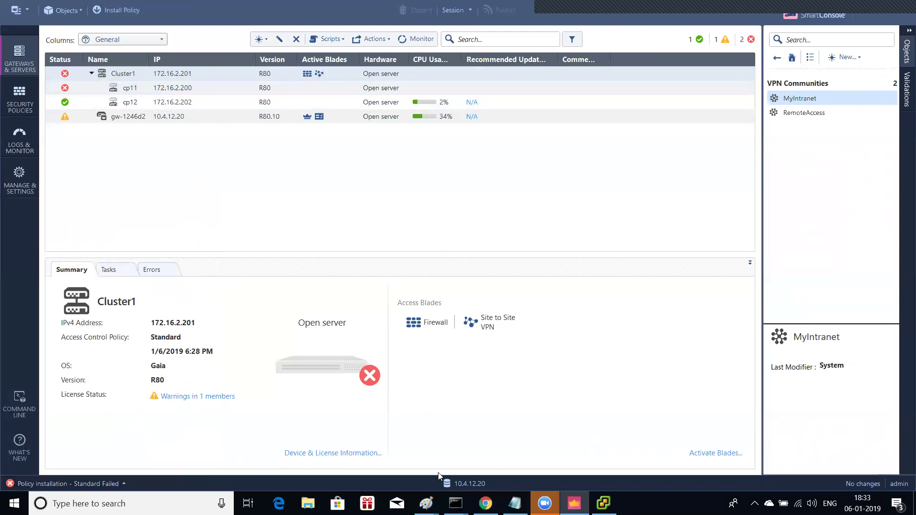
{"action": "left_click", "coordinate": [604, 504]}
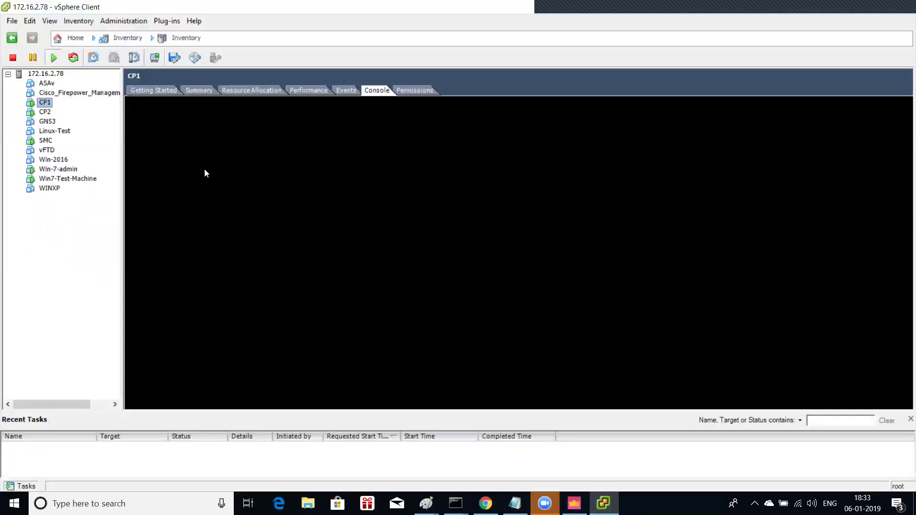
Log in to the CP1 console as admin and enter expert mode.
{"action": "left_click", "coordinate": [323, 147]}
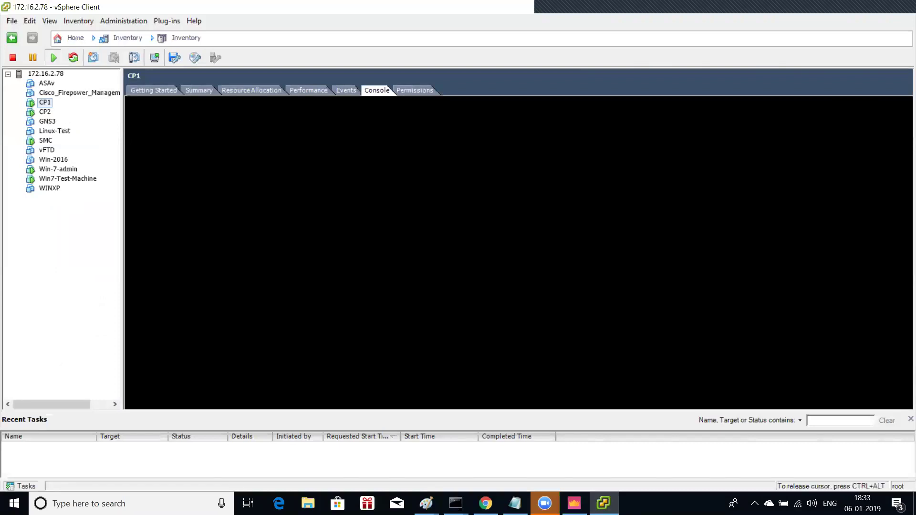
{"action": "key", "text": "Return"}
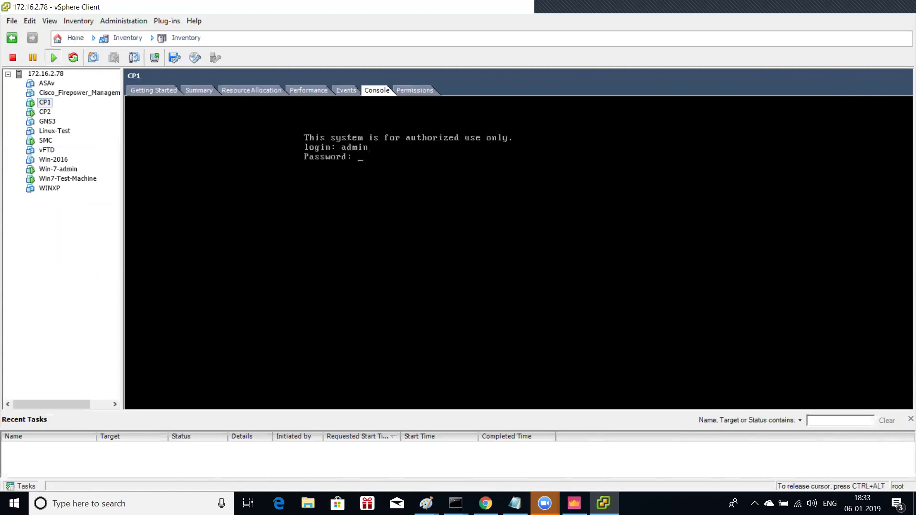
{"action": "key", "text": "Return"}
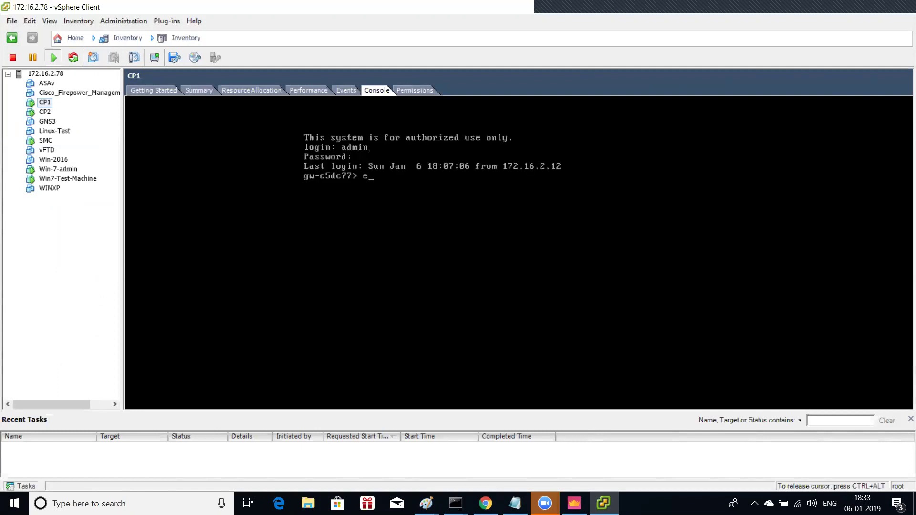
{"action": "key", "text": "Return"}
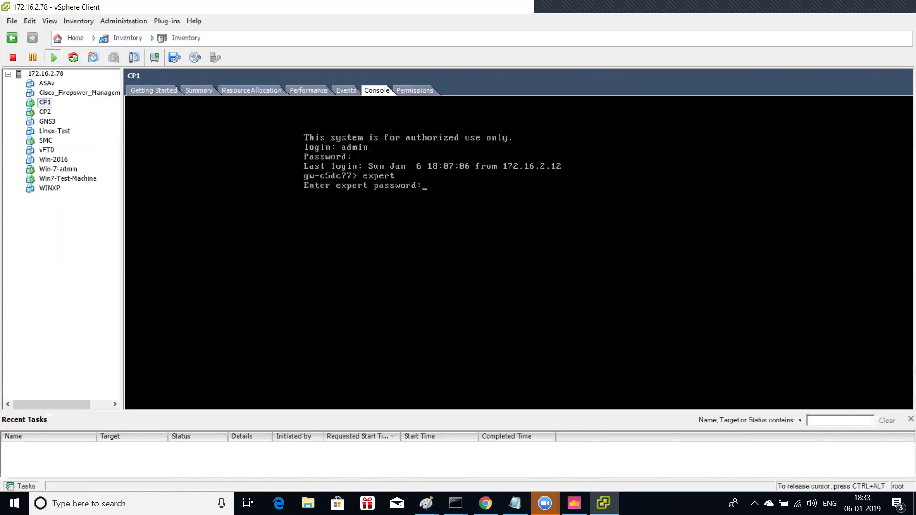
{"action": "key", "text": "Return"}
{"action": "key", "text": "Return"}
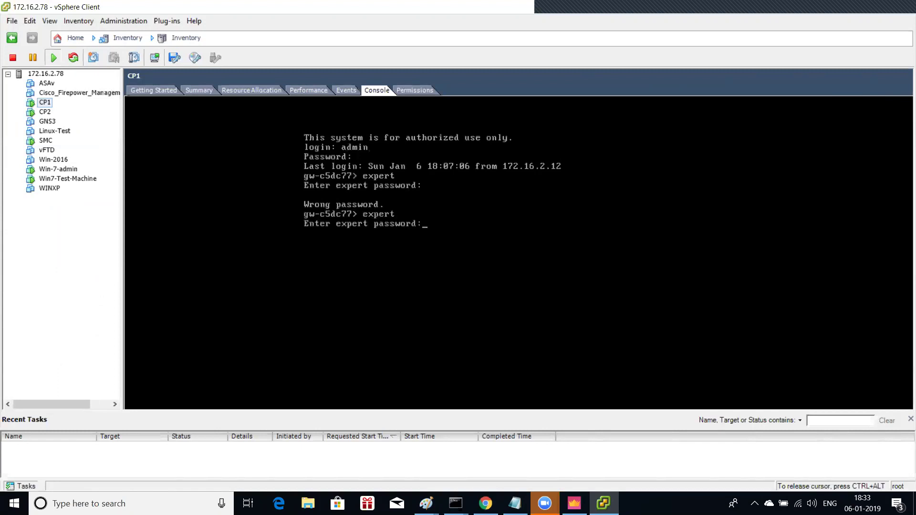
{"action": "key", "text": "Return"}
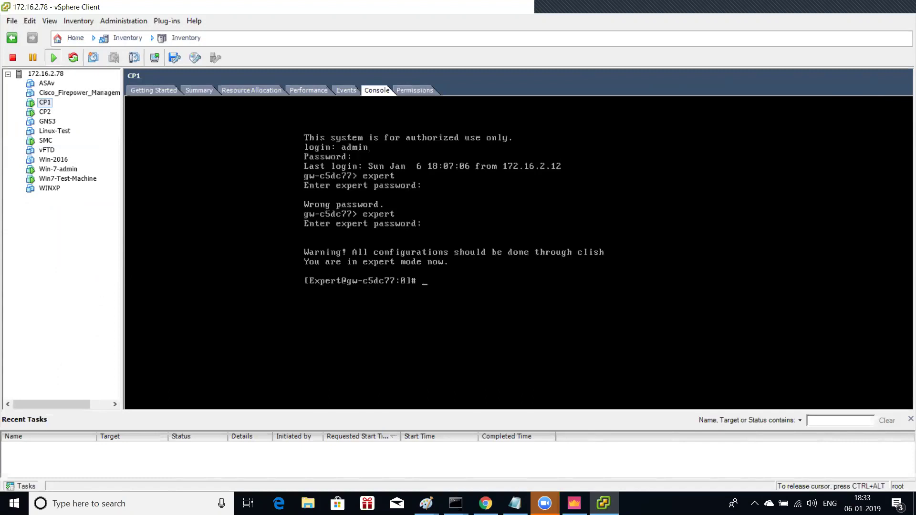
Unload CP1's local security policy with fw unloadlocal and release the console.
{"action": "type", "text": "fw unload local"}
{"action": "key", "text": "Return"}
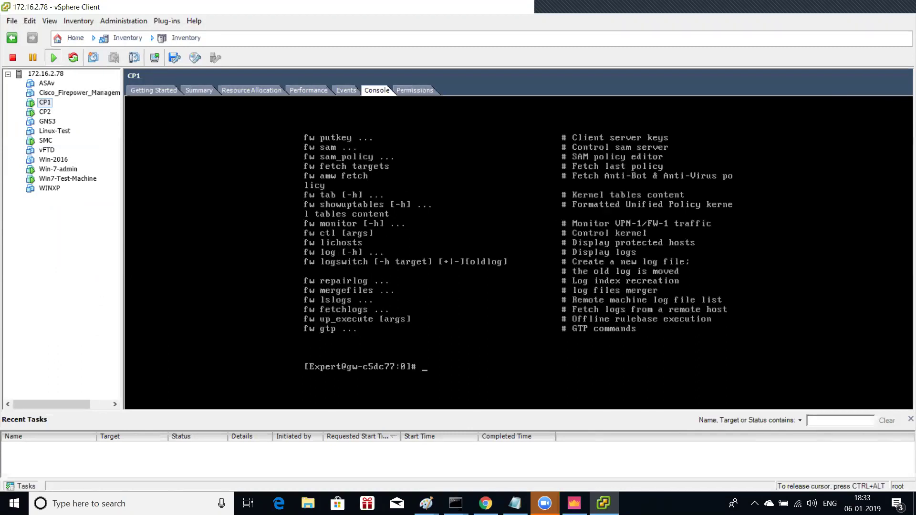
{"action": "key", "text": "Up"}
{"action": "key", "text": "Return"}
{"action": "type", "text": "fw unloadlocal"}
{"action": "key", "text": "Return"}
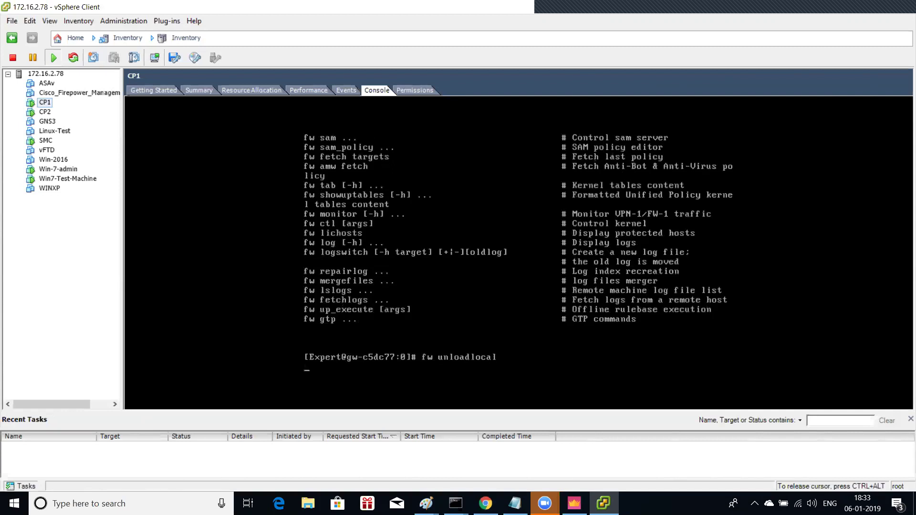
{"action": "key", "text": "ctrl+alt"}
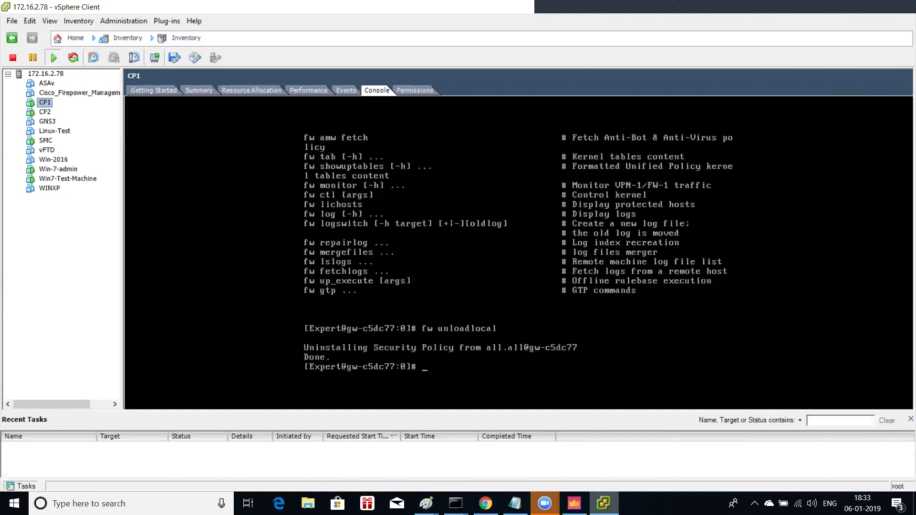
{"action": "key", "text": "alt+Tab"}
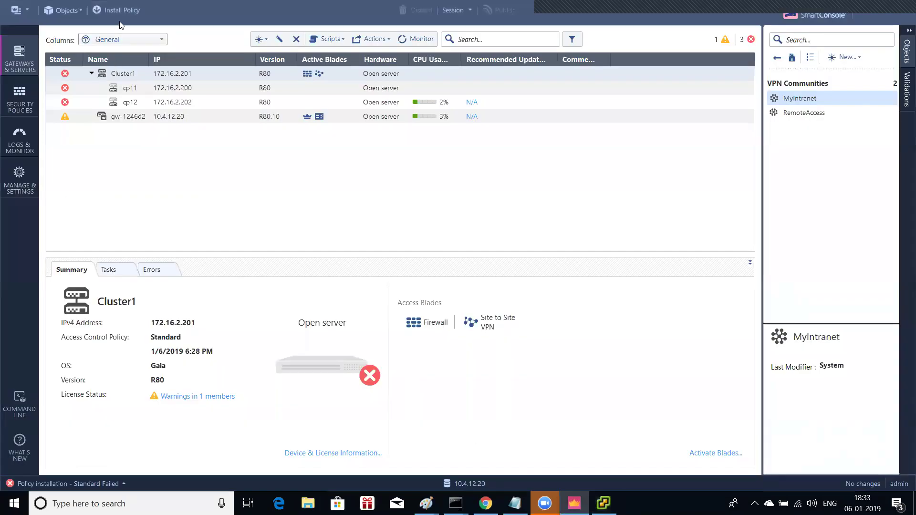
Install the Standard policy on Cluster1 again.
{"action": "left_click", "coordinate": [120, 14]}
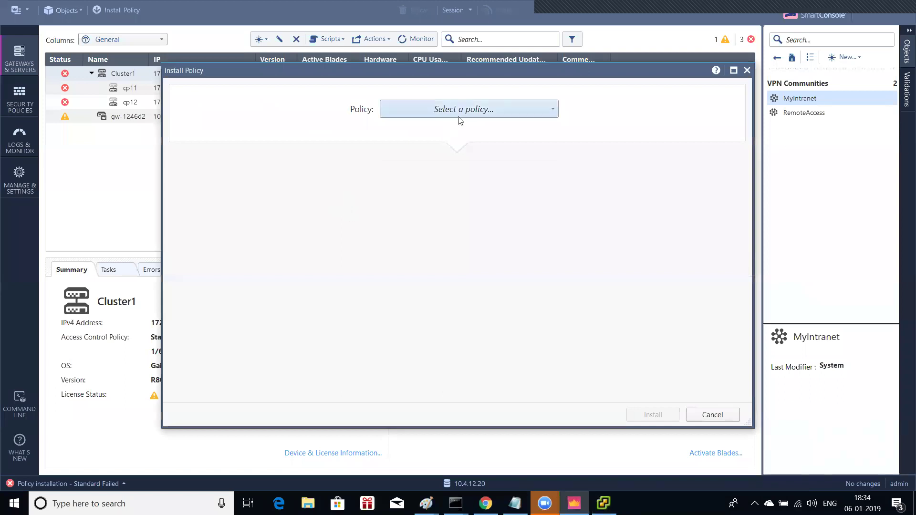
{"action": "left_click", "coordinate": [460, 109]}
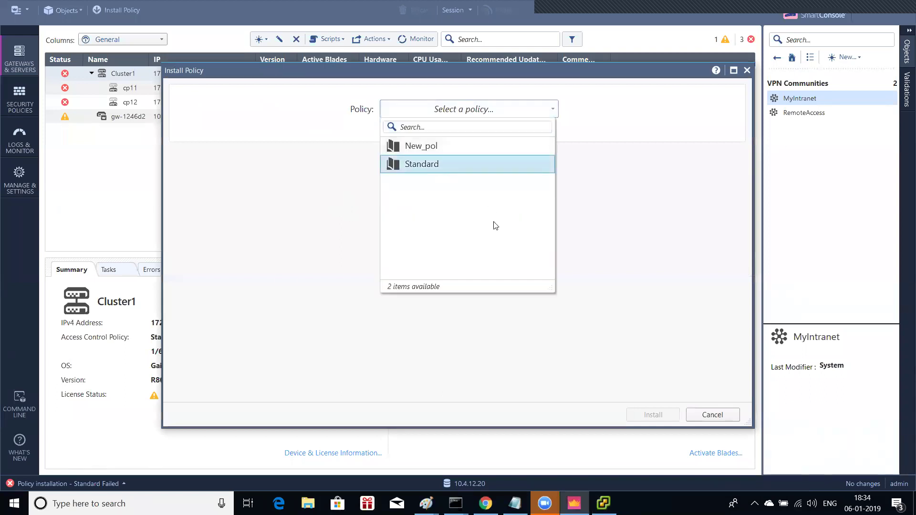
{"action": "left_click", "coordinate": [440, 167]}
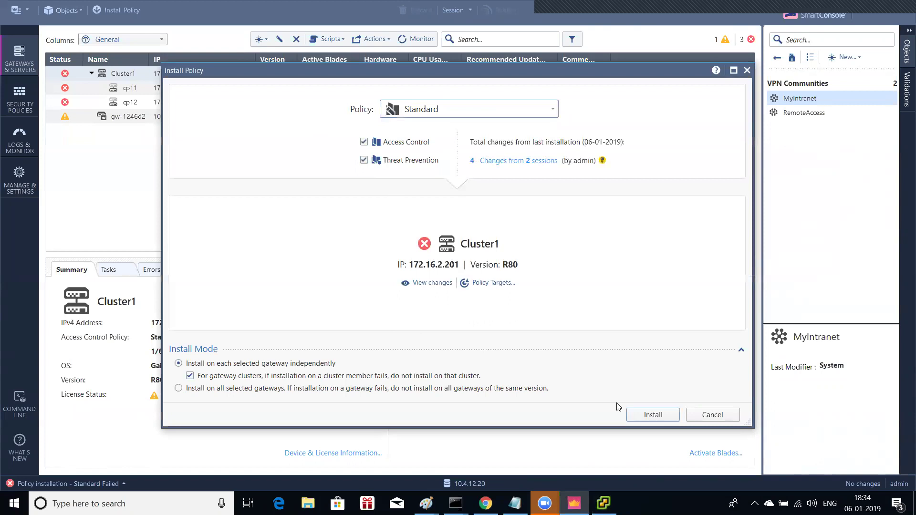
{"action": "left_click", "coordinate": [650, 415]}
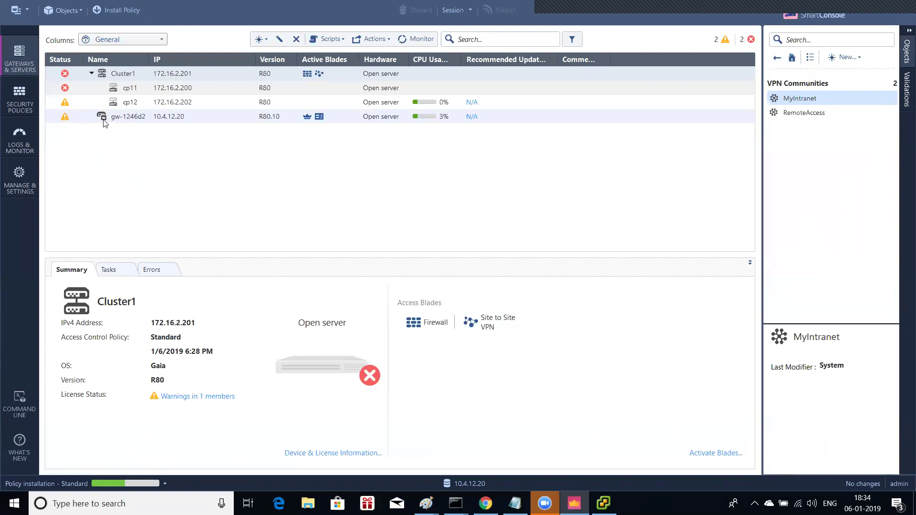
{"action": "mouse_move", "coordinate": [65, 108]}
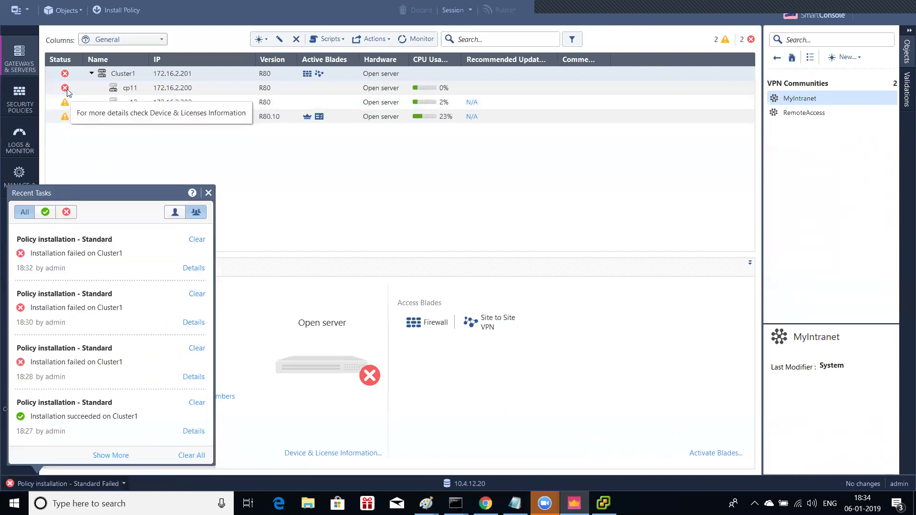
Review the cp11 and cp12 failure messages, then view cp11's summary information.
{"action": "left_click", "coordinate": [192, 269]}
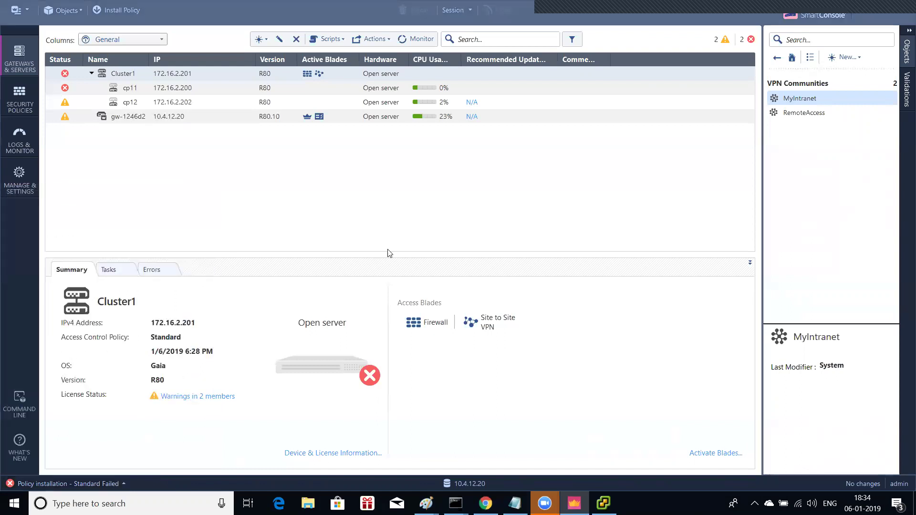
{"action": "left_click", "coordinate": [500, 282]}
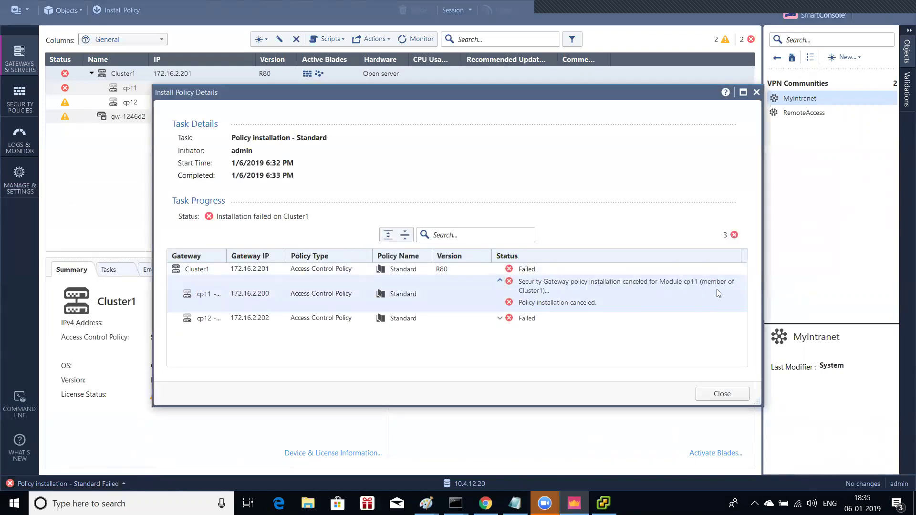
{"action": "left_click", "coordinate": [500, 319]}
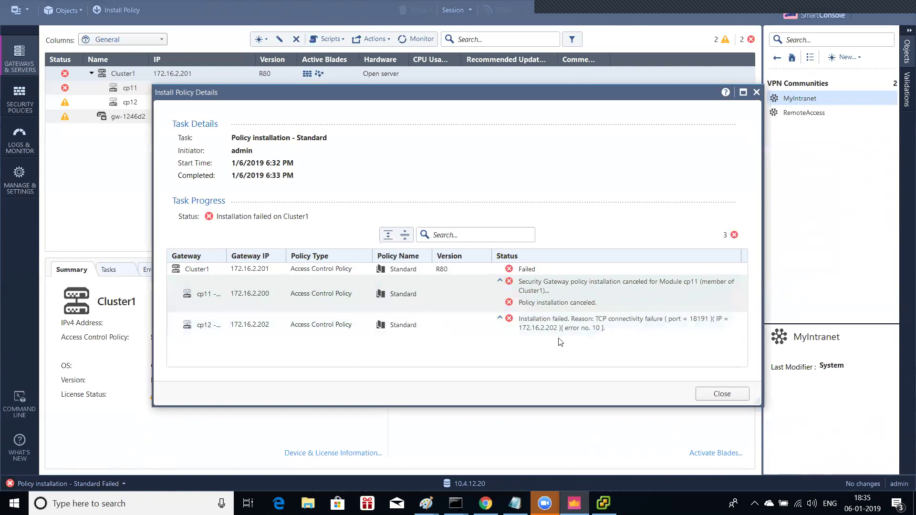
{"action": "left_click", "coordinate": [721, 394]}
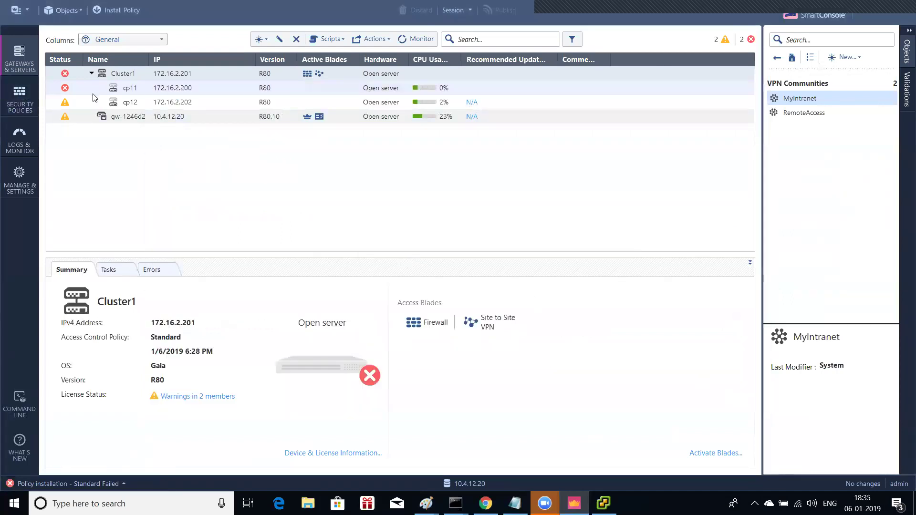
{"action": "left_click", "coordinate": [127, 92]}
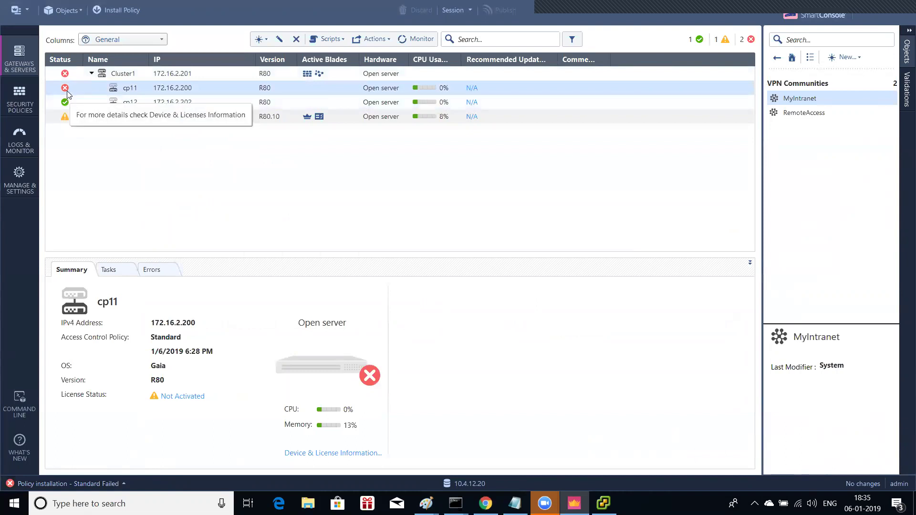
{"action": "left_click", "coordinate": [604, 504]}
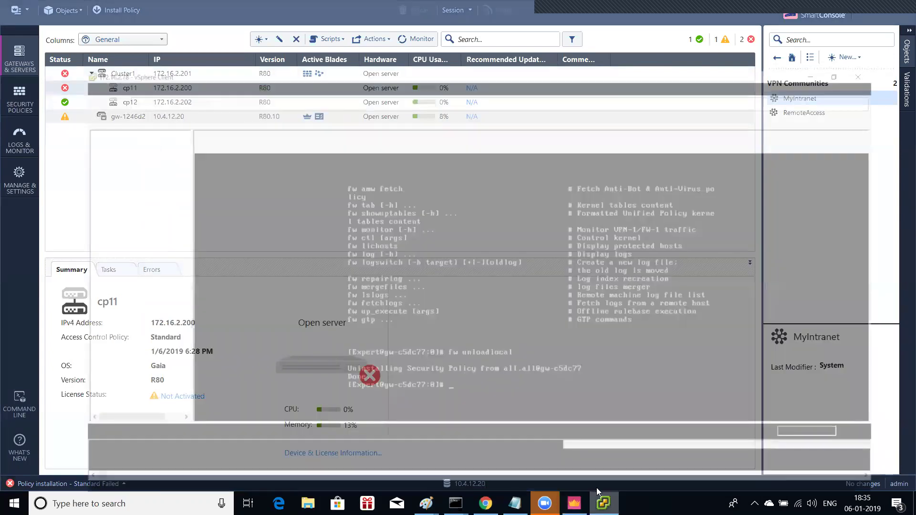
Unload the local policy again on CP1 and save the configuration with save config.
{"action": "left_click", "coordinate": [416, 251]}
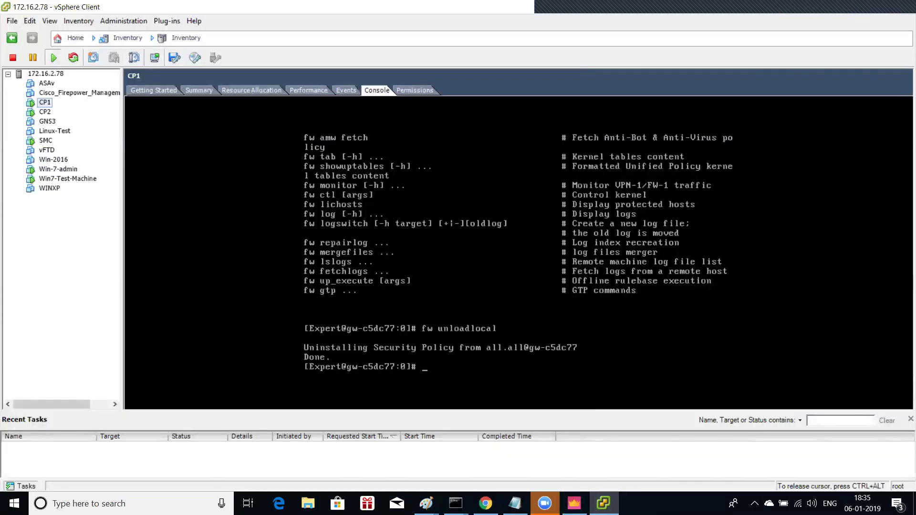
{"action": "key", "text": "Up"}
{"action": "key", "text": "Return"}
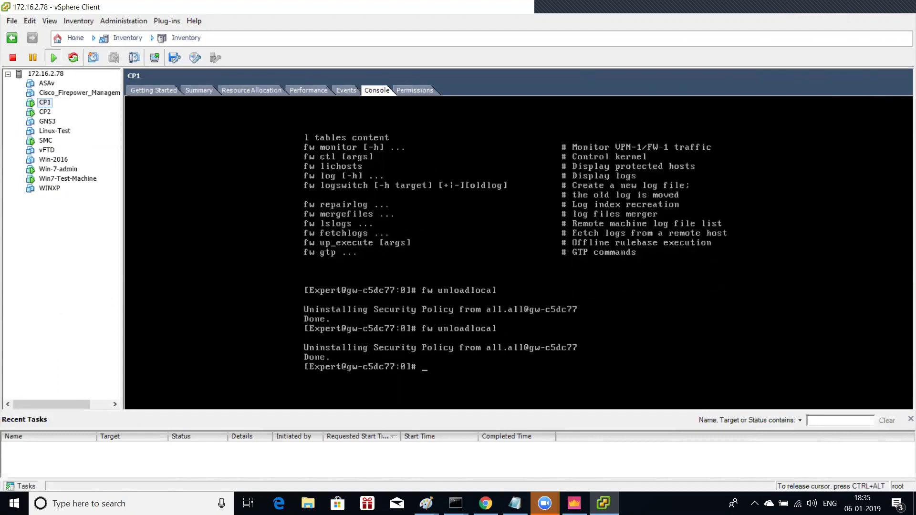
{"action": "type", "text": "commit"}
{"action": "key", "text": "Return"}
{"action": "type", "text": "exit"}
{"action": "key", "text": "Return"}
{"action": "type", "text": "commit"}
{"action": "key", "text": "Return"}
{"action": "type", "text": "sav"}
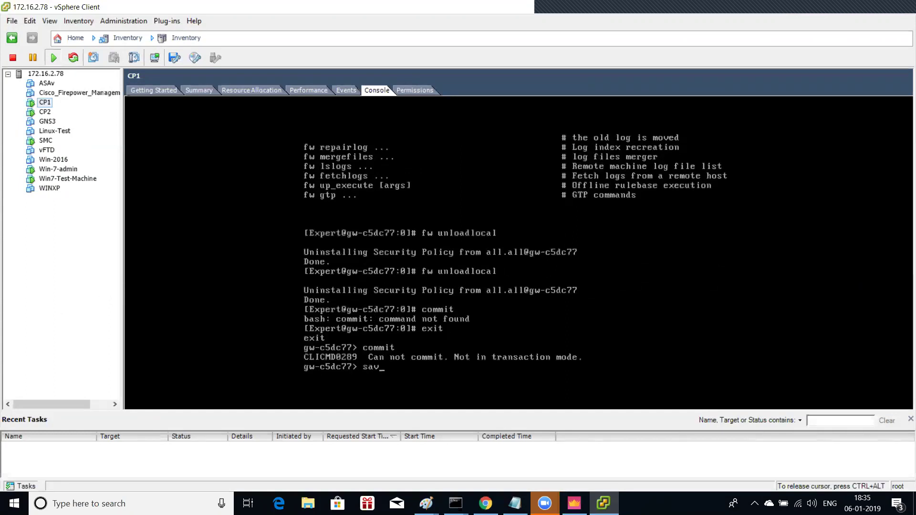
{"action": "type", "text": "e"}
{"action": "key", "text": "Return"}
{"action": "type", "text": "save "}
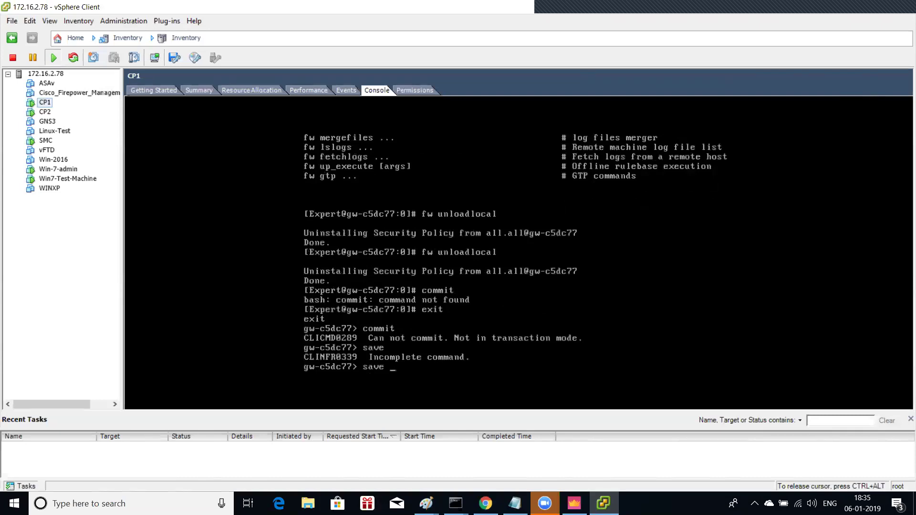
{"action": "type", "text": "config"}
{"action": "key", "text": "Tab"}
{"action": "key", "text": "Tab"}
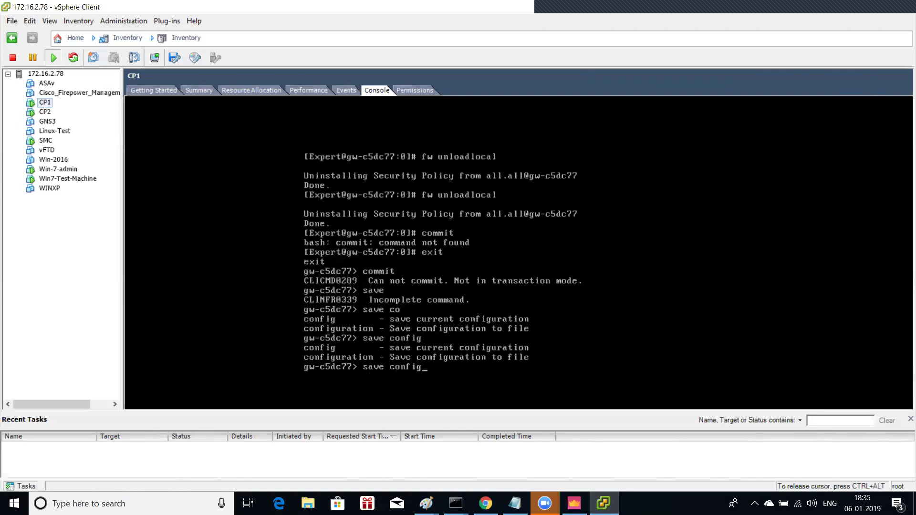
{"action": "key", "text": "Return"}
Reboot the CP1 gateway, confirming with y, and wait for it to start.
{"action": "key", "text": "Return"}
{"action": "key", "text": "Return"}
{"action": "key", "text": "Return"}
{"action": "key", "text": "Return"}
{"action": "key", "text": "Return"}
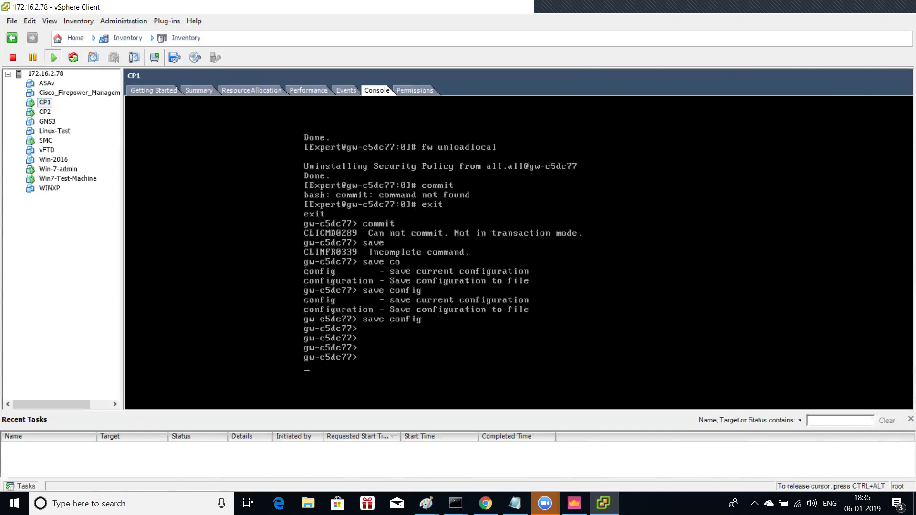
{"action": "type", "text": "reboot"}
{"action": "key", "text": "Return"}
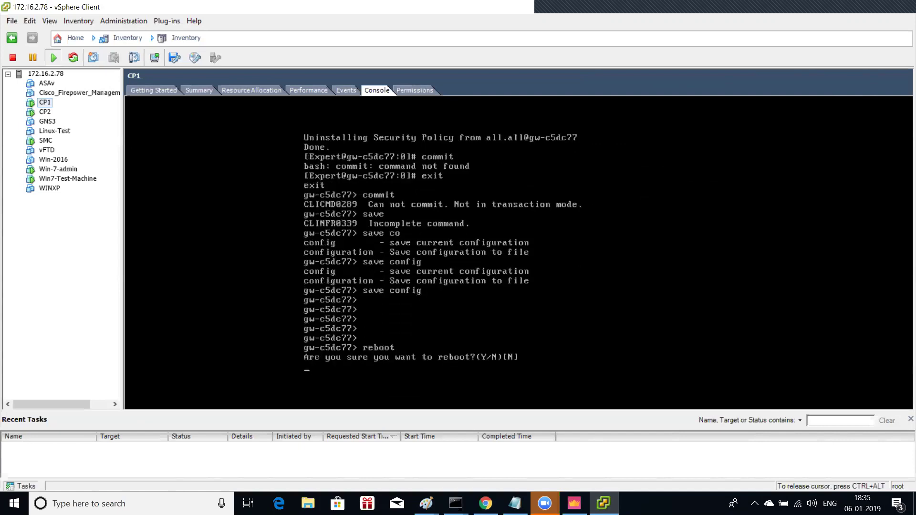
{"action": "type", "text": "y"}
{"action": "key", "text": "Return"}
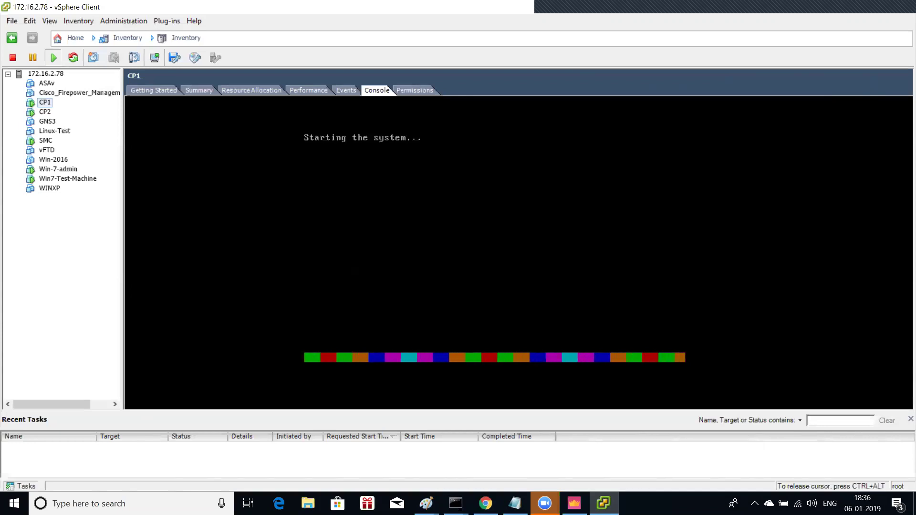
{"action": "key", "text": "ctrl+alt"}
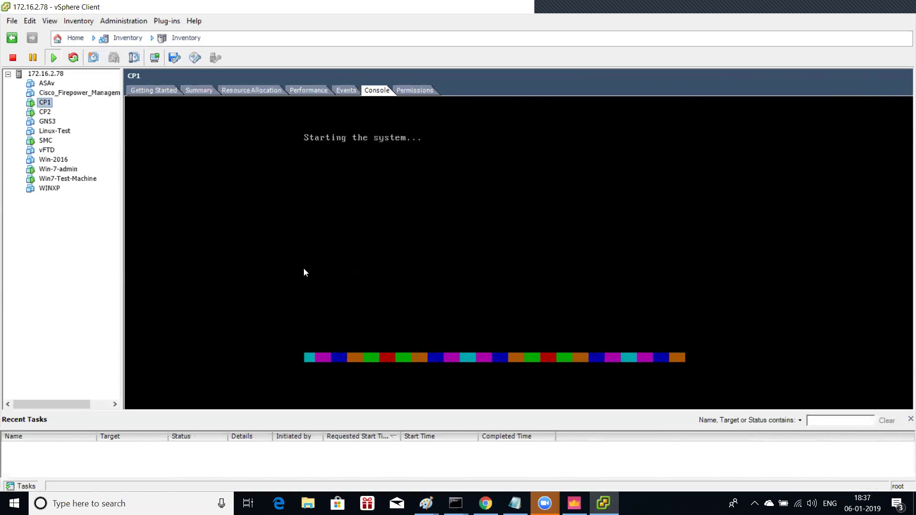
{"action": "left_click", "coordinate": [574, 503]}
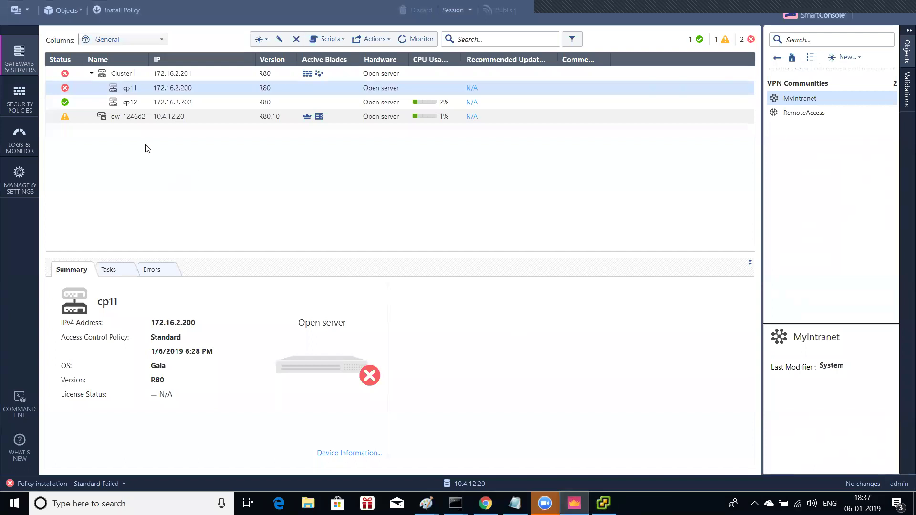
Open cp11's Monitor view and browse its System, More and Traffic counters.
{"action": "right_click", "coordinate": [127, 92]}
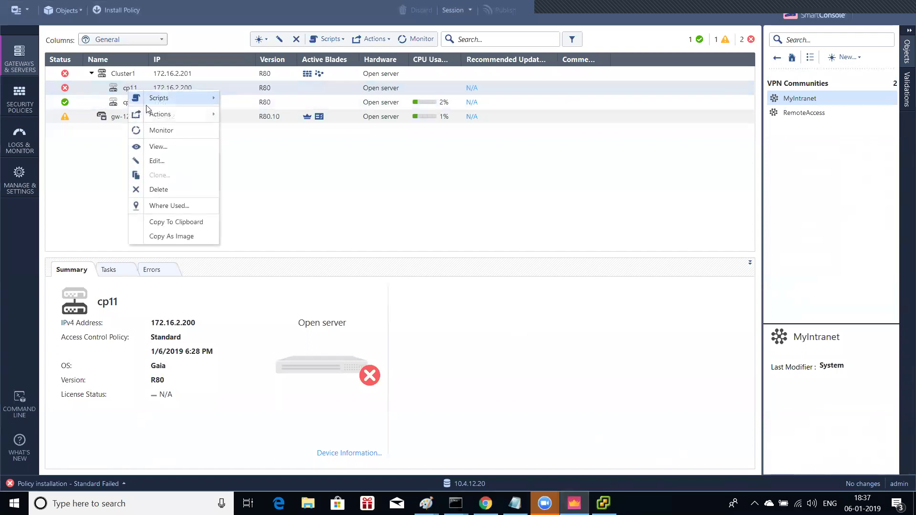
{"action": "mouse_move", "coordinate": [160, 119]}
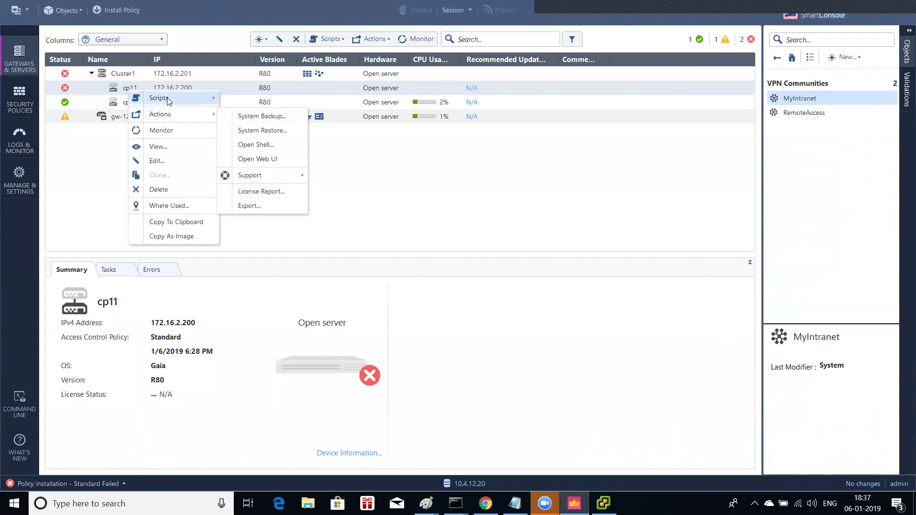
{"action": "mouse_move", "coordinate": [168, 101]}
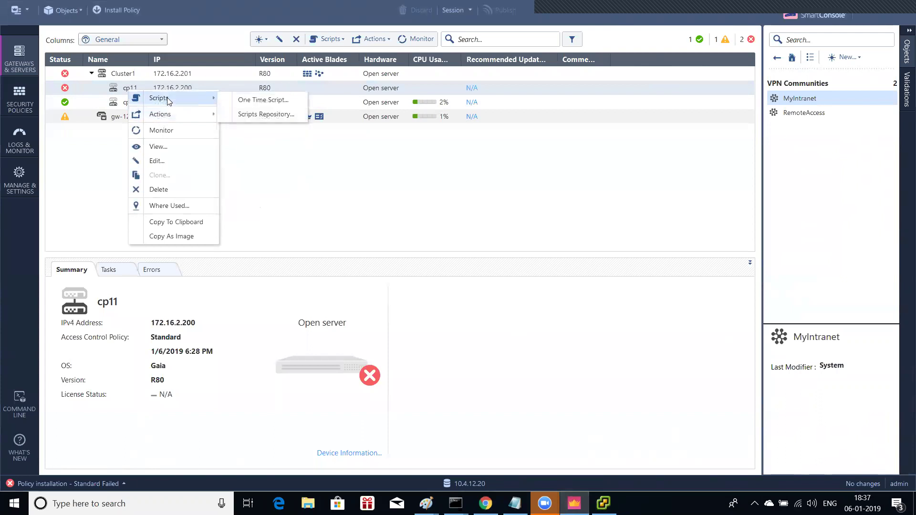
{"action": "left_click", "coordinate": [175, 136]}
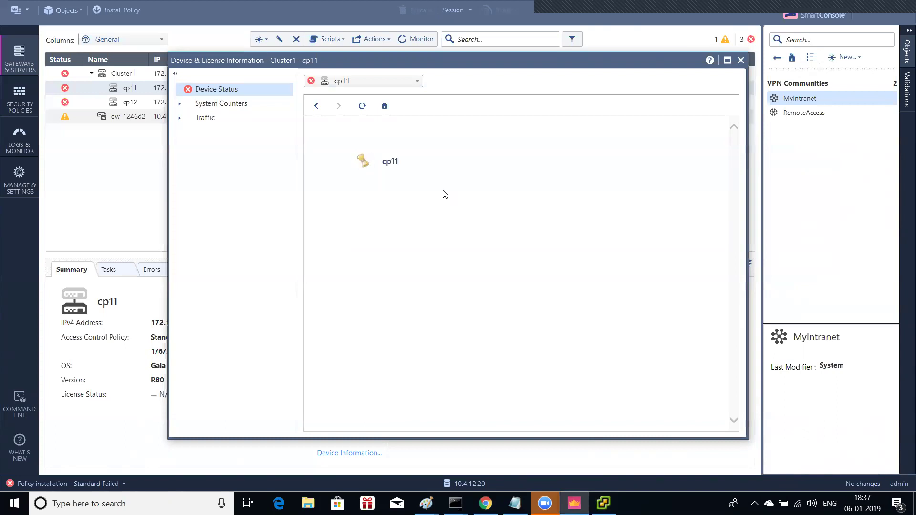
{"action": "left_click", "coordinate": [180, 104]}
{"action": "left_click", "coordinate": [212, 120]}
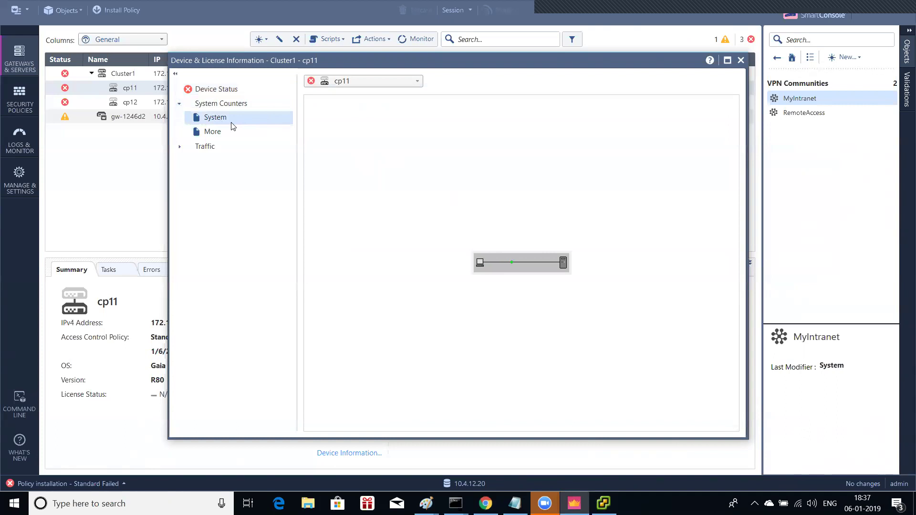
{"action": "left_click", "coordinate": [227, 136]}
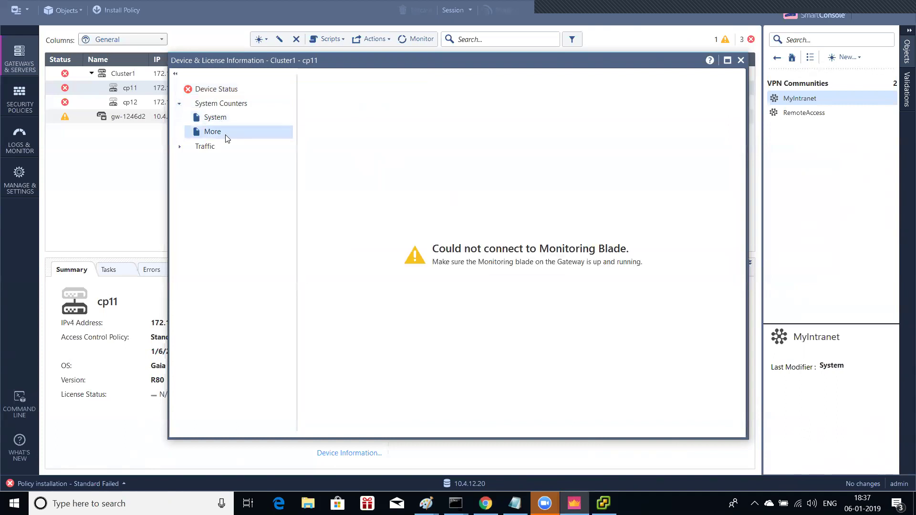
{"action": "left_click", "coordinate": [233, 119]}
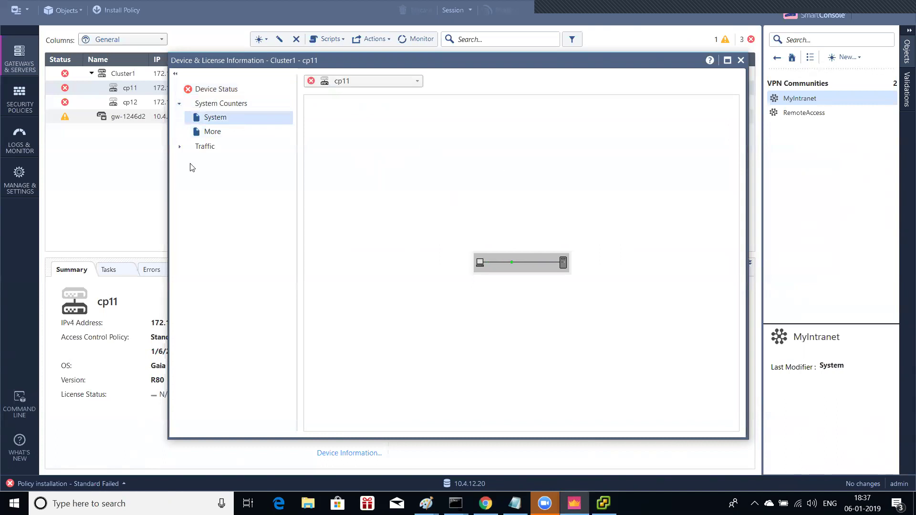
{"action": "left_click", "coordinate": [179, 146]}
Log in to CP1 as admin and ping 172.16.2.254, stopping after two replies.
{"action": "left_click", "coordinate": [604, 503]}
{"action": "left_click", "coordinate": [403, 206]}
{"action": "type", "text": "admin"}
{"action": "key", "text": "Return"}
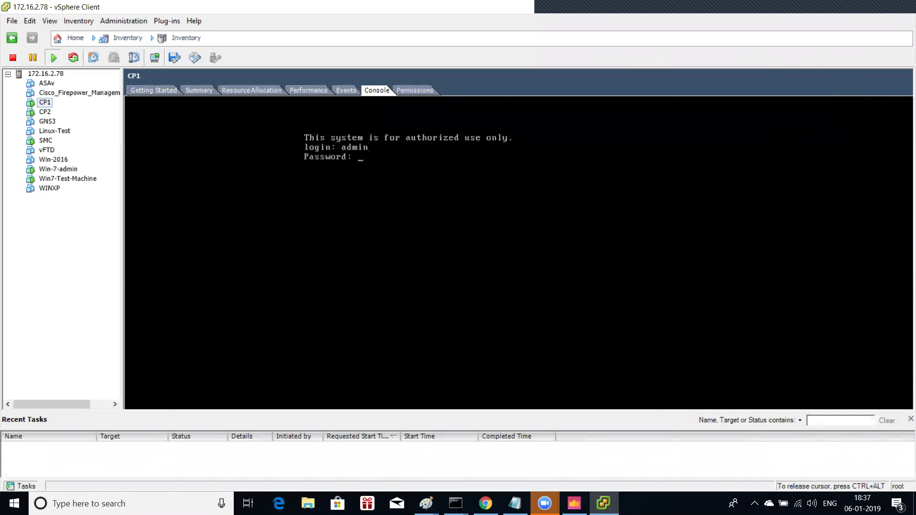
{"action": "key", "text": "Return"}
{"action": "key", "text": "Return"}
{"action": "key", "text": "Return"}
{"action": "type", "text": "ping 17"}
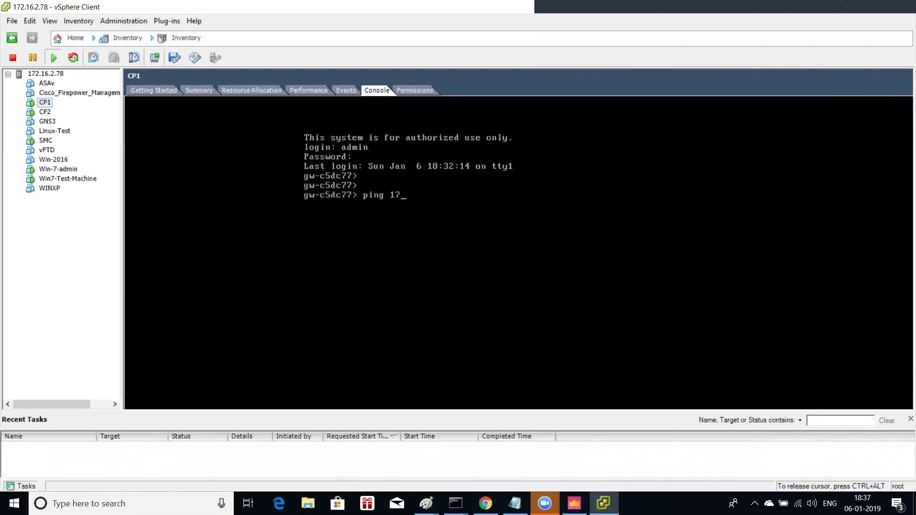
{"action": "type", "text": "2.16.2.254"}
{"action": "key", "text": "Return"}
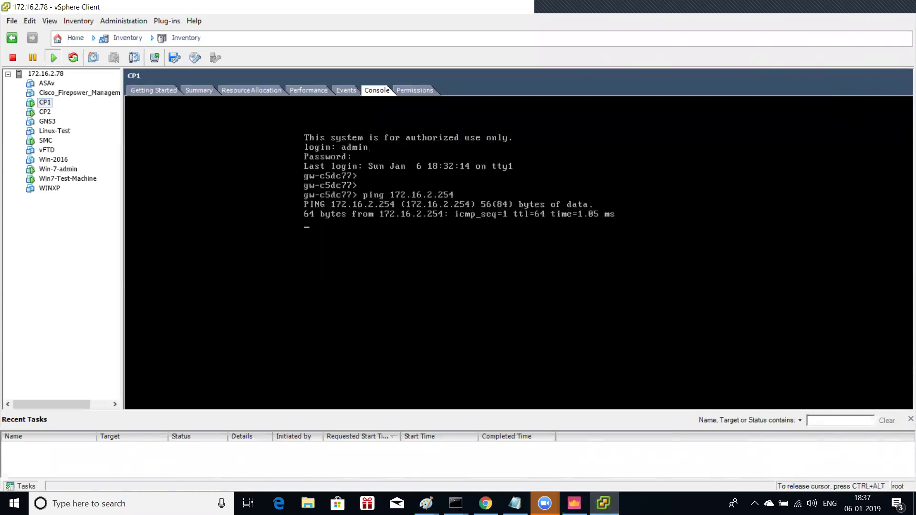
{"action": "key", "text": "ctrl+c"}
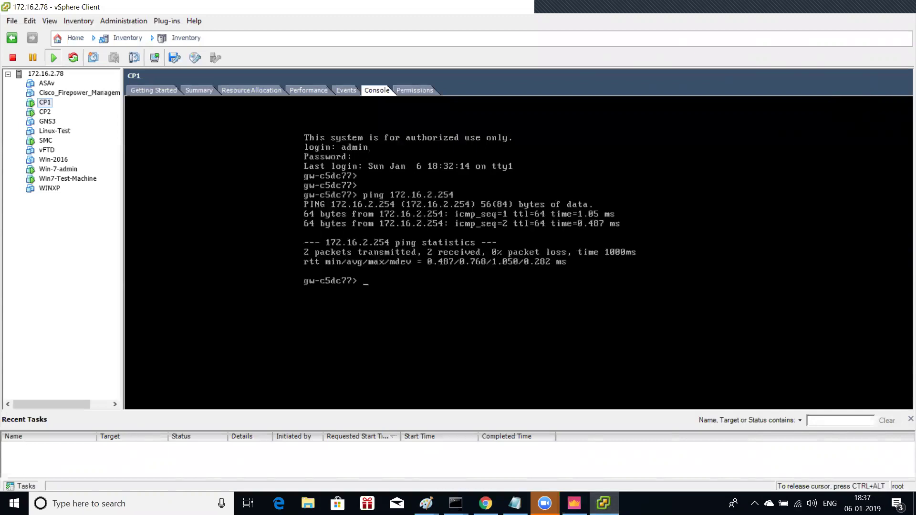
{"action": "key", "text": "ctrl+alt"}
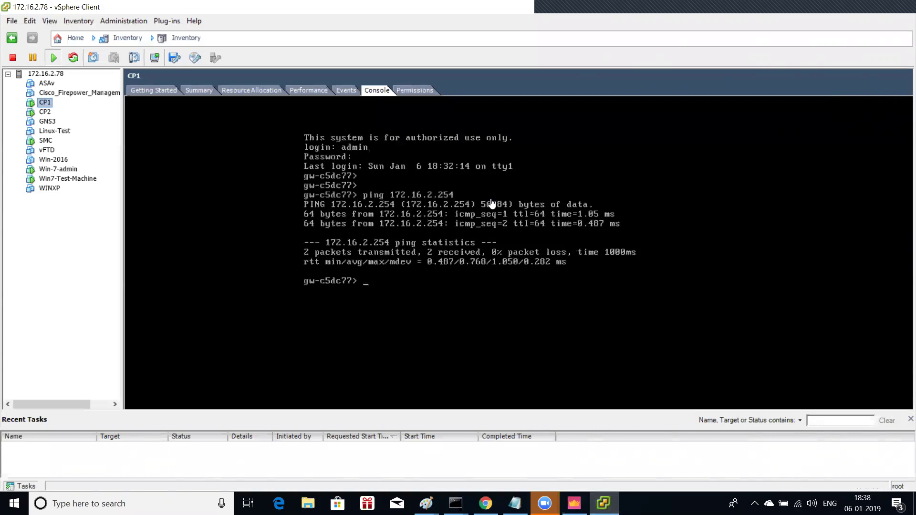
Ping 172.16.2.200 from the second Command Prompt, stopping after three replies.
{"action": "mouse_move", "coordinate": [455, 504]}
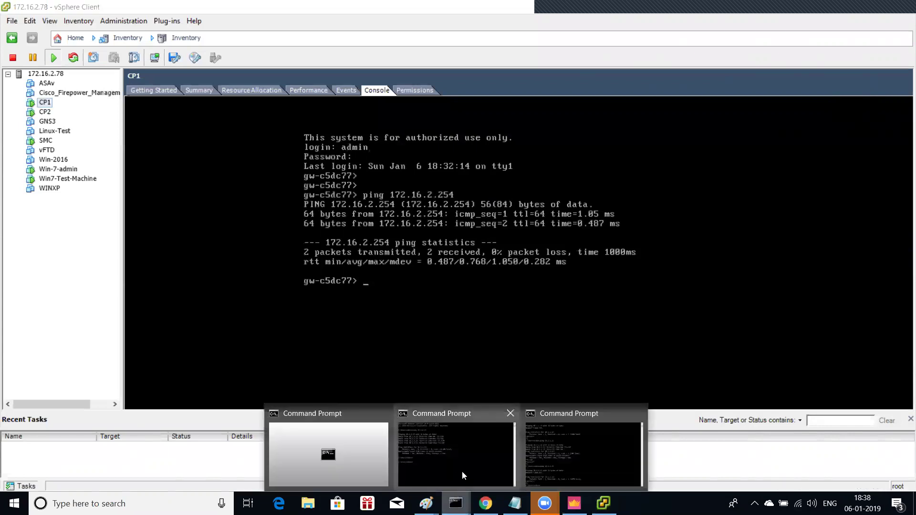
{"action": "left_click", "coordinate": [464, 474]}
{"action": "type", "text": "ping 172.16.2.200"}
{"action": "key", "text": "Return"}
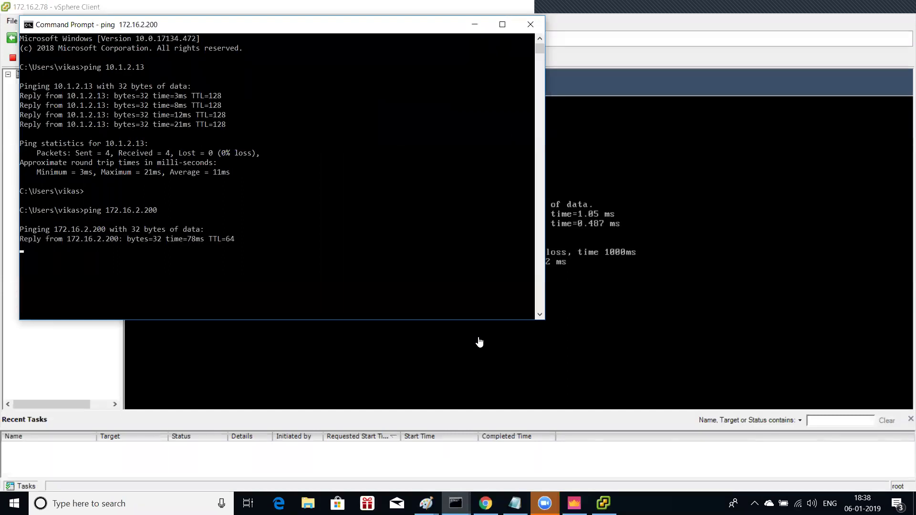
{"action": "key", "text": "ctrl+c"}
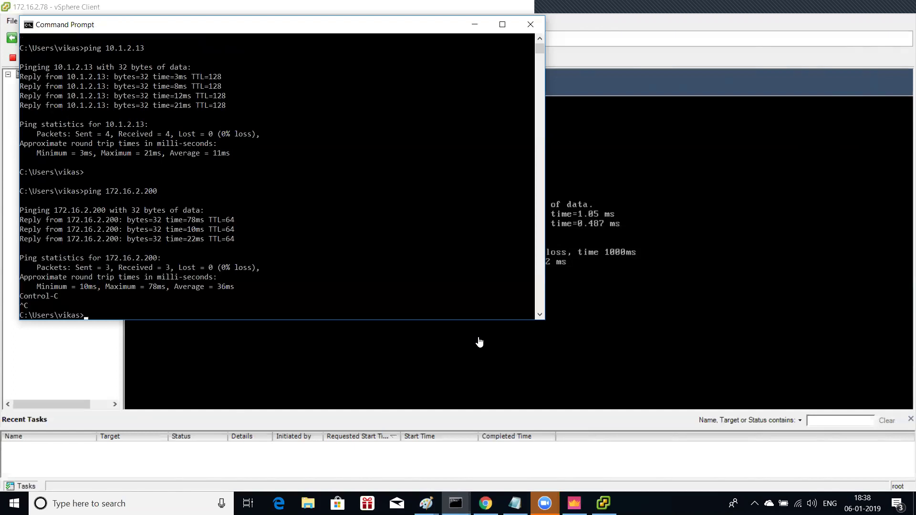
{"action": "key", "text": "alt+Tab"}
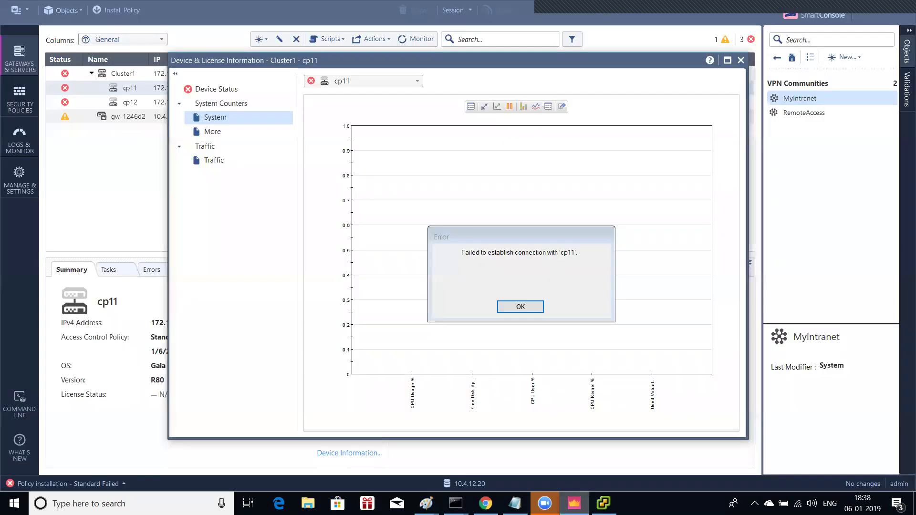
Dismiss the cp11 connection error and close its Device & License Information window.
{"action": "left_click", "coordinate": [525, 307]}
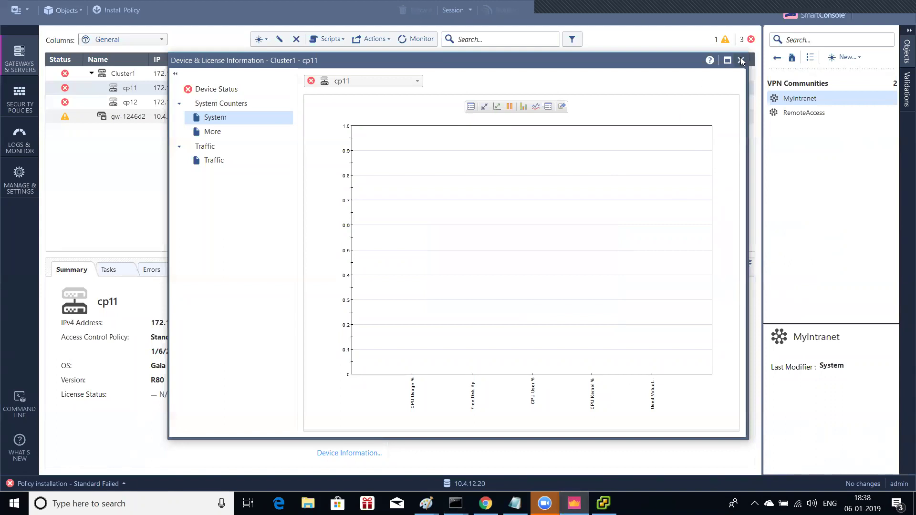
{"action": "left_click", "coordinate": [741, 60]}
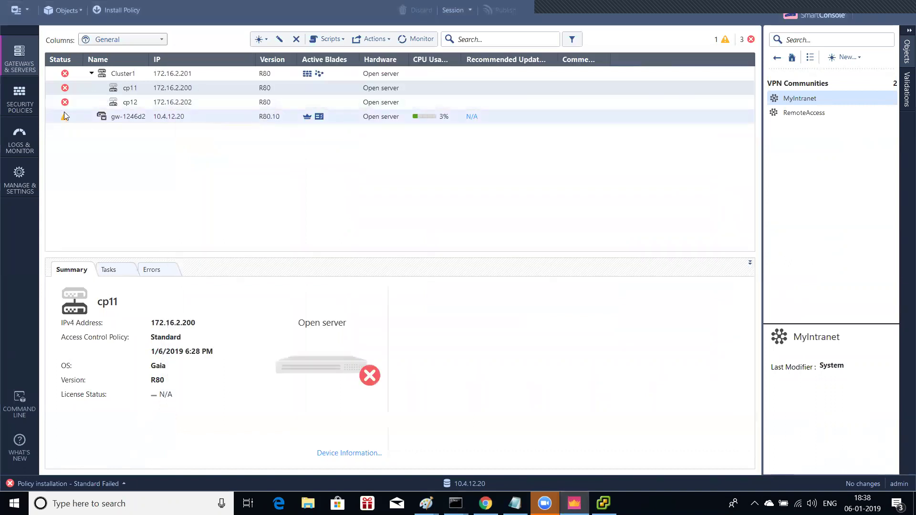
{"action": "mouse_move", "coordinate": [64, 115]}
{"action": "left_click", "coordinate": [120, 10]}
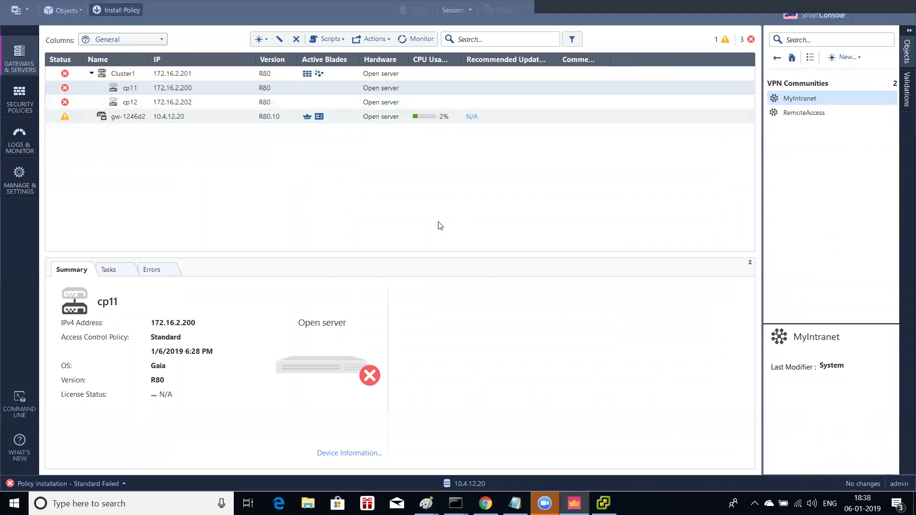
{"action": "left_click", "coordinate": [483, 113]}
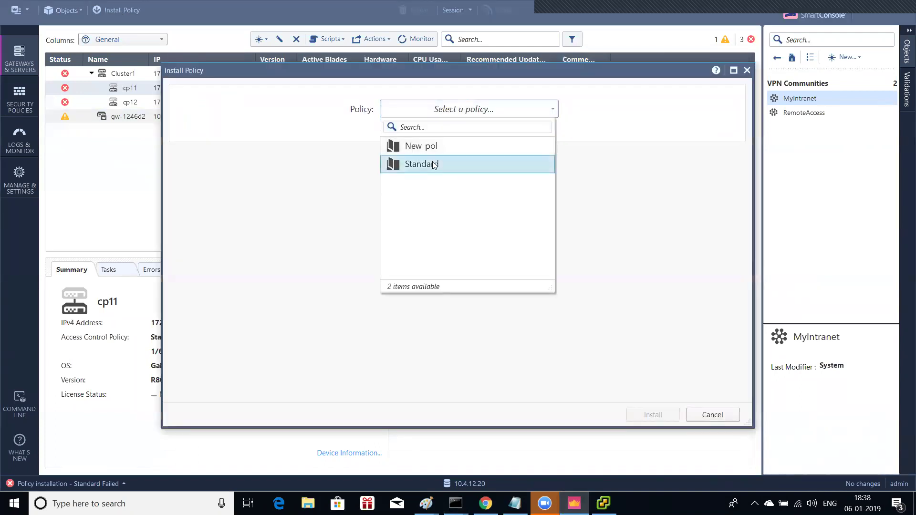
{"action": "key", "text": "Return"}
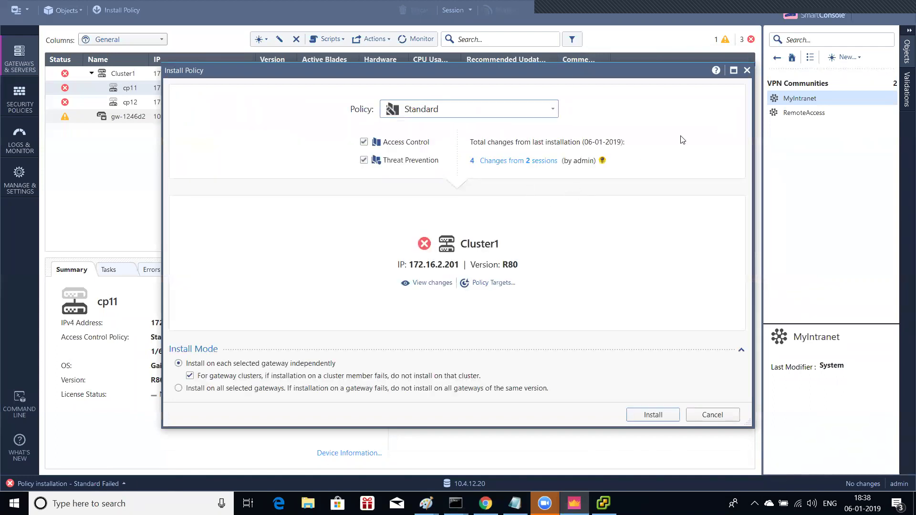
{"action": "left_click", "coordinate": [748, 70]}
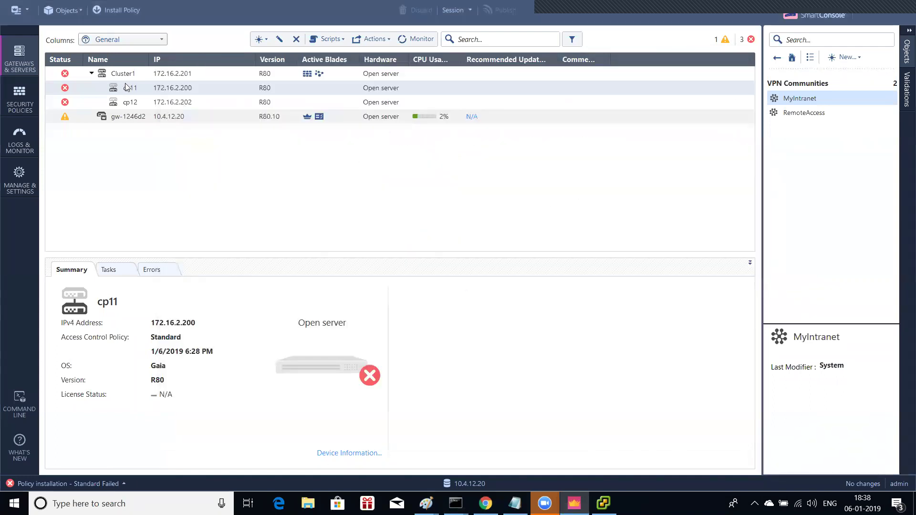
{"action": "left_click", "coordinate": [30, 102]}
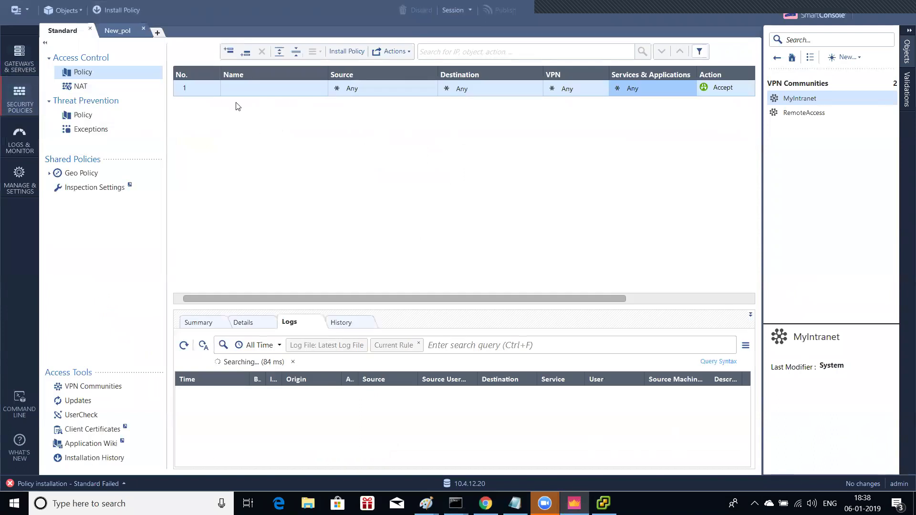
{"action": "left_click", "coordinate": [128, 36]}
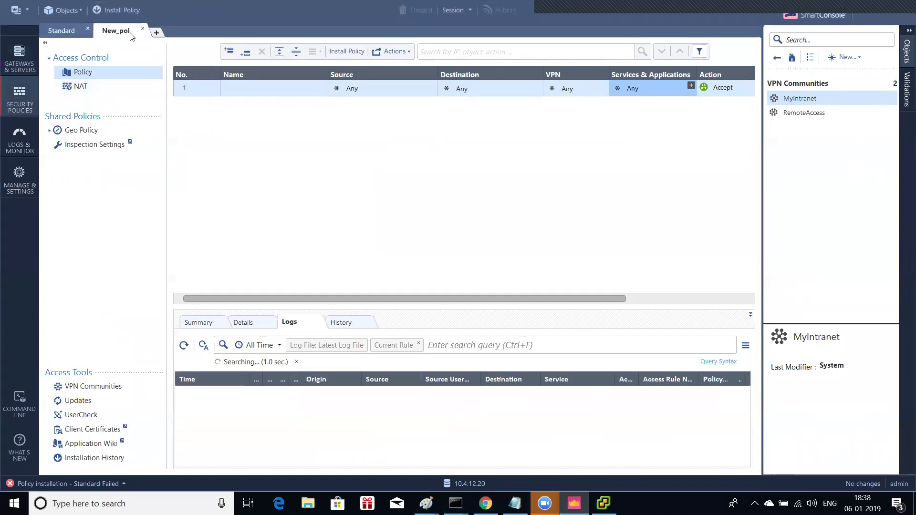
{"action": "left_click", "coordinate": [69, 31]}
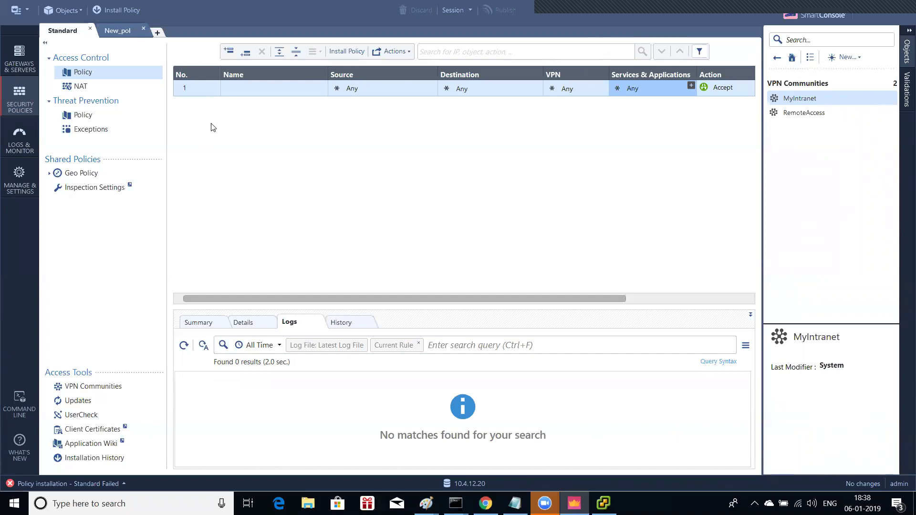
{"action": "left_click", "coordinate": [20, 58]}
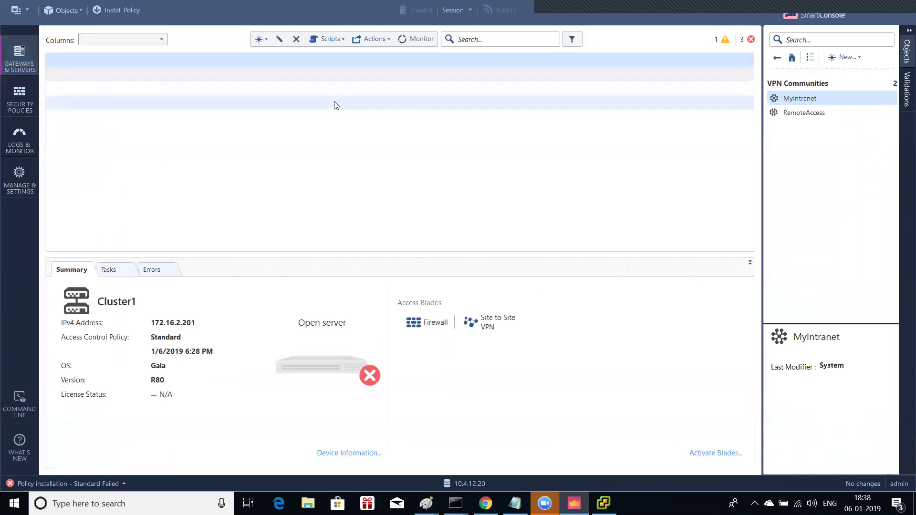
Pick the Standard policy in Install Policy and install it on Cluster1.
{"action": "left_click", "coordinate": [122, 10]}
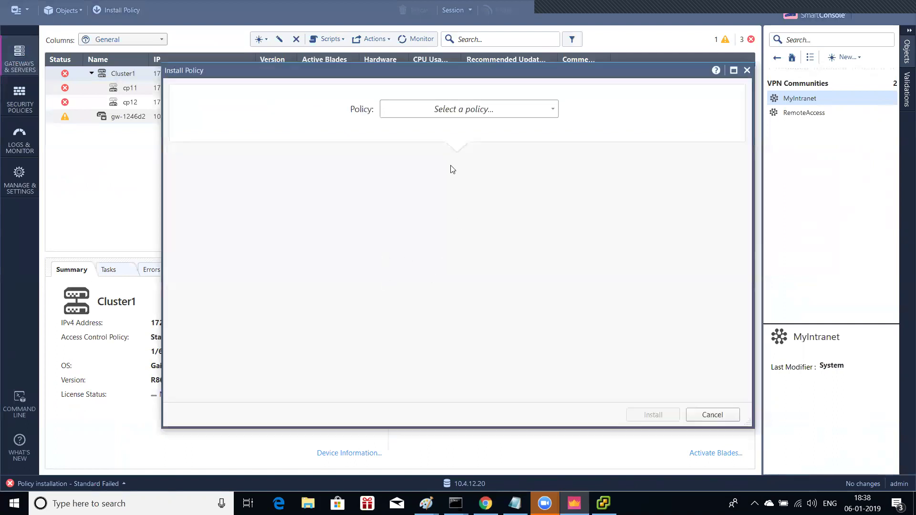
{"action": "left_click", "coordinate": [479, 109]}
{"action": "left_click", "coordinate": [432, 164]}
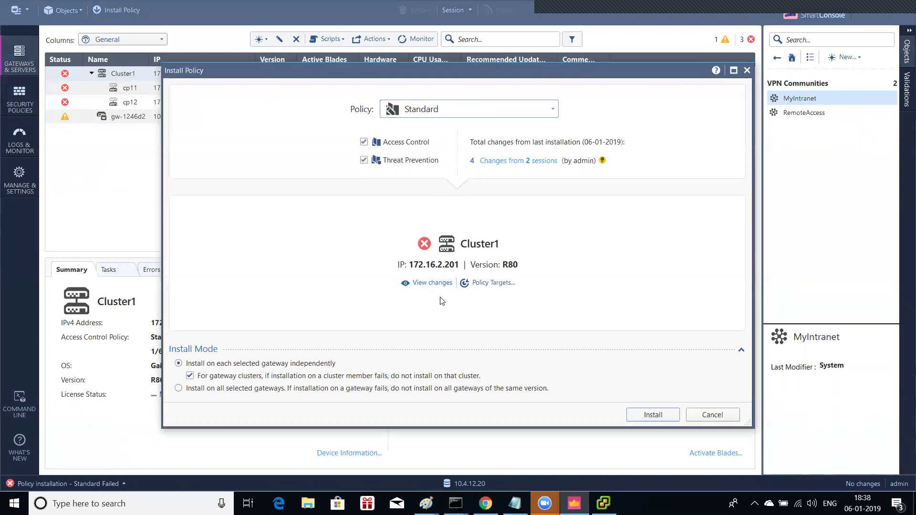
{"action": "left_click", "coordinate": [653, 414]}
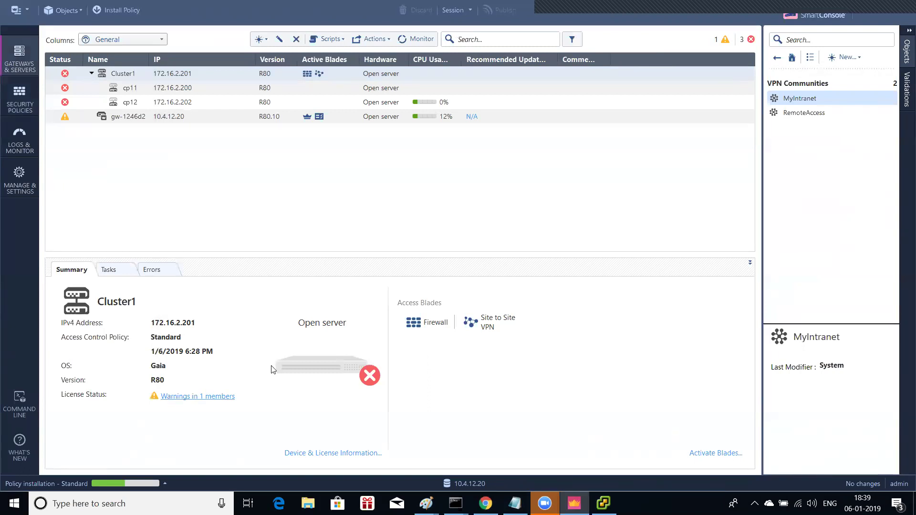
Review the members' license warnings and cp11's system and traffic counters, then show recent tasks.
{"action": "left_click", "coordinate": [221, 397]}
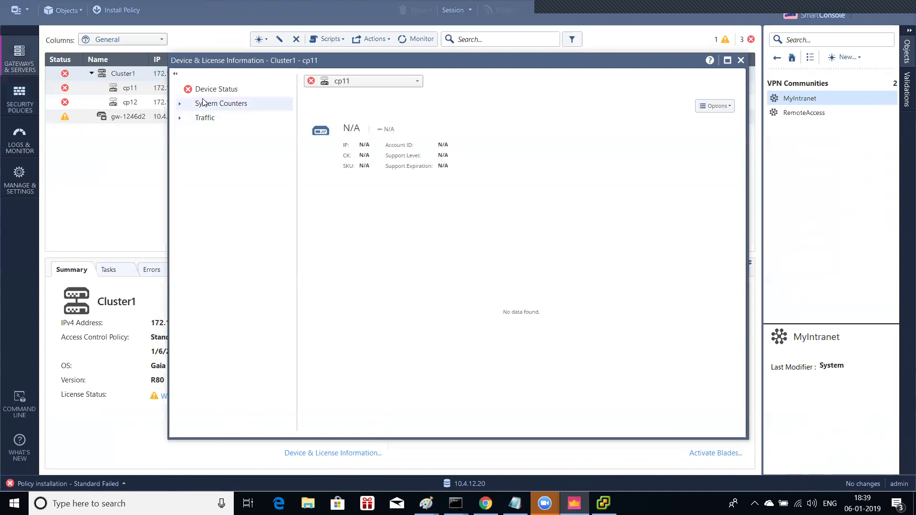
{"action": "left_click", "coordinate": [180, 104]}
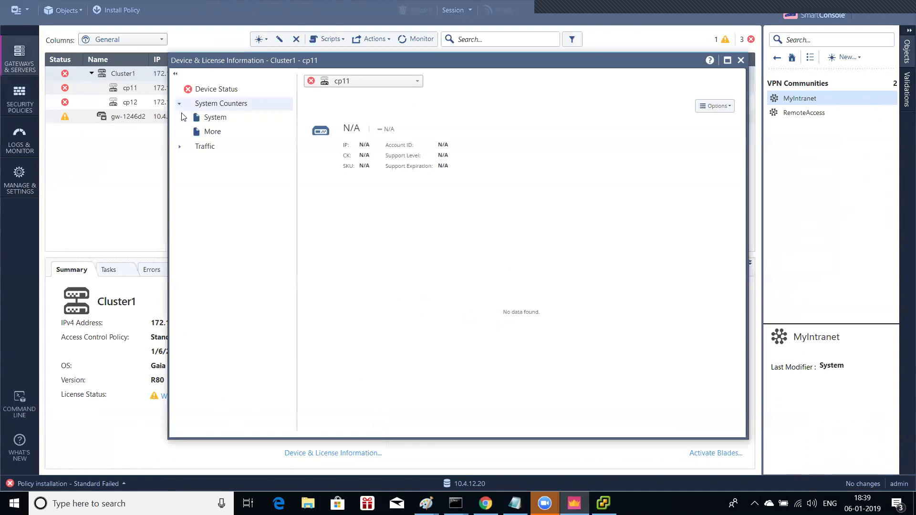
{"action": "left_click", "coordinate": [180, 147]}
{"action": "left_click", "coordinate": [242, 123]}
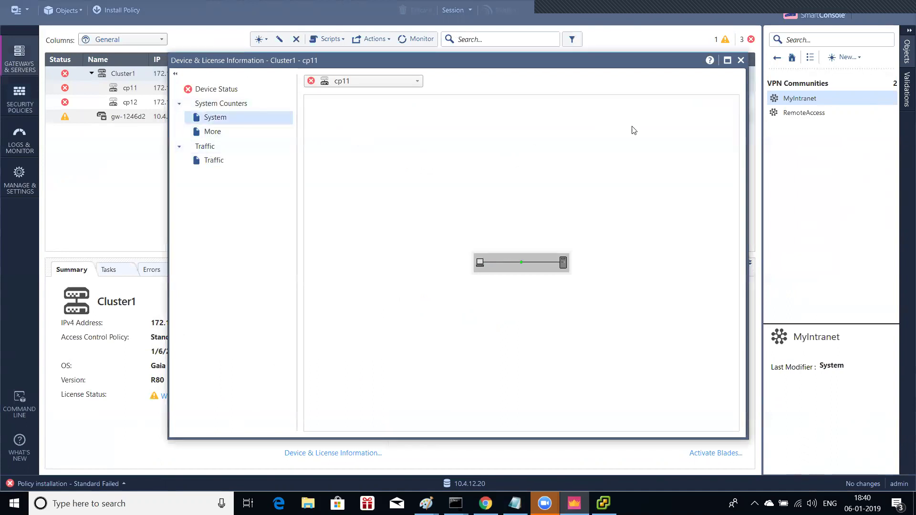
{"action": "left_click", "coordinate": [741, 60]}
{"action": "left_click", "coordinate": [80, 485]}
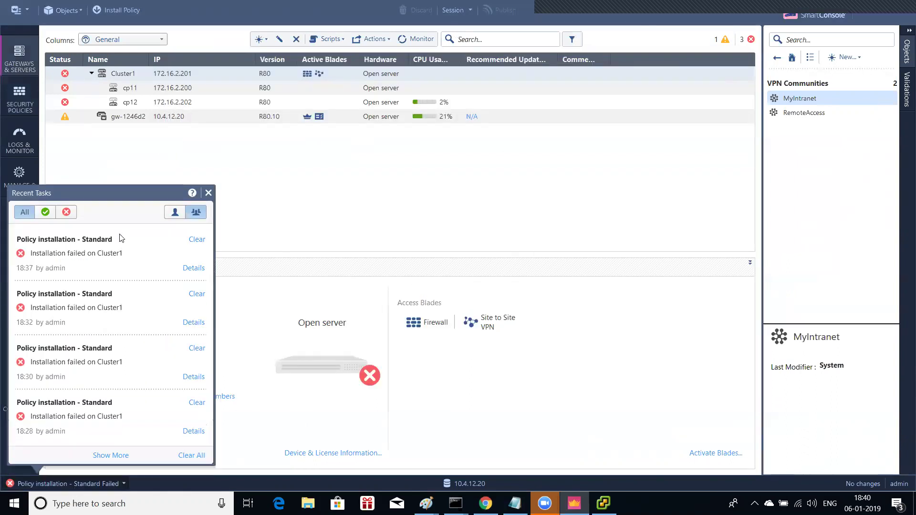
Inspect the 18:37 failure: cp11 fails TCP connectivity to port 18191, cp12 was canceled.
{"action": "left_click", "coordinate": [192, 267]}
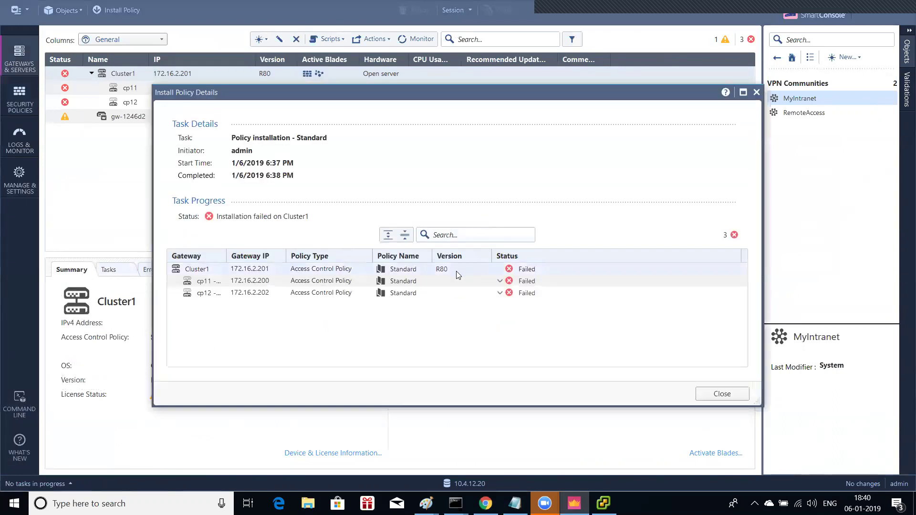
{"action": "left_click", "coordinate": [500, 293]}
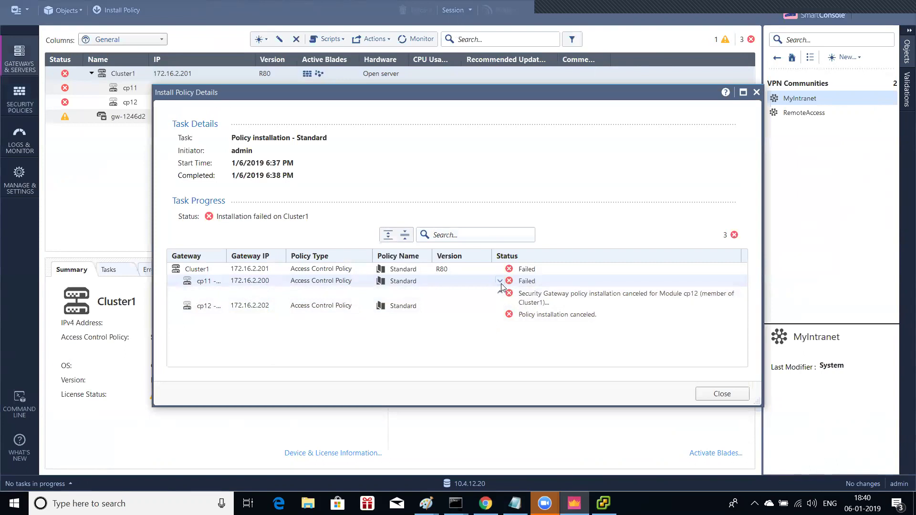
{"action": "left_click", "coordinate": [500, 282]}
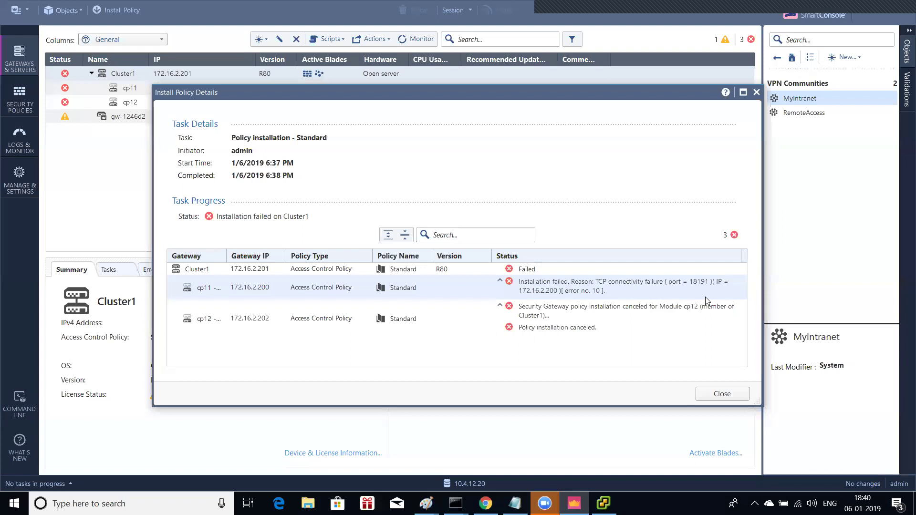
{"action": "left_click", "coordinate": [756, 92]}
Try deleting cp12 directly; it can only be removed by editing the cluster.
{"action": "right_click", "coordinate": [150, 105]}
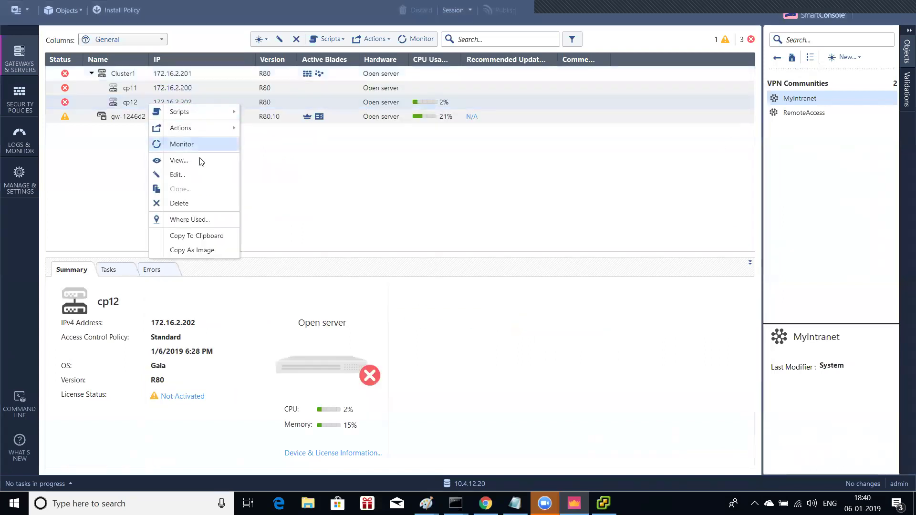
{"action": "left_click", "coordinate": [180, 204]}
{"action": "left_click", "coordinate": [507, 287]}
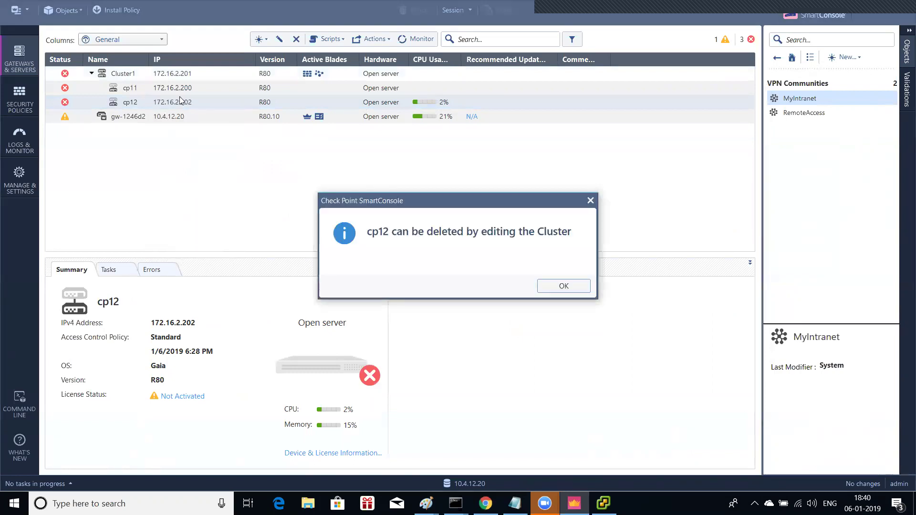
{"action": "left_click", "coordinate": [562, 285]}
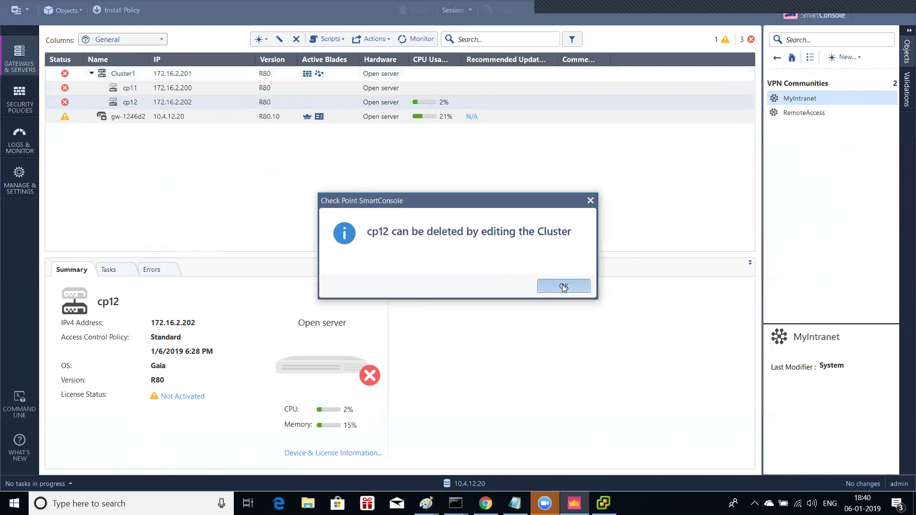
Try deleting cp11 the same way, which is likewise refused, then select Cluster1.
{"action": "left_click", "coordinate": [153, 91]}
{"action": "right_click", "coordinate": [153, 91]}
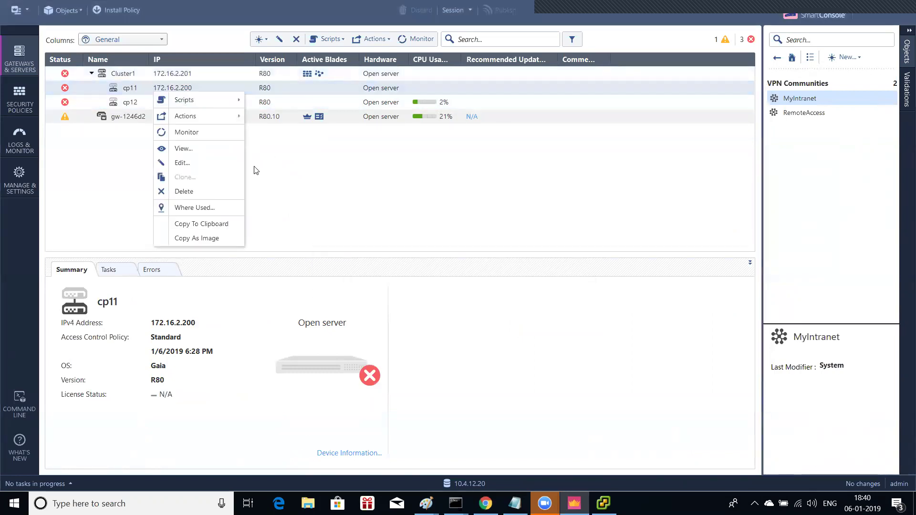
{"action": "left_click", "coordinate": [198, 191]}
{"action": "left_click", "coordinate": [505, 287]}
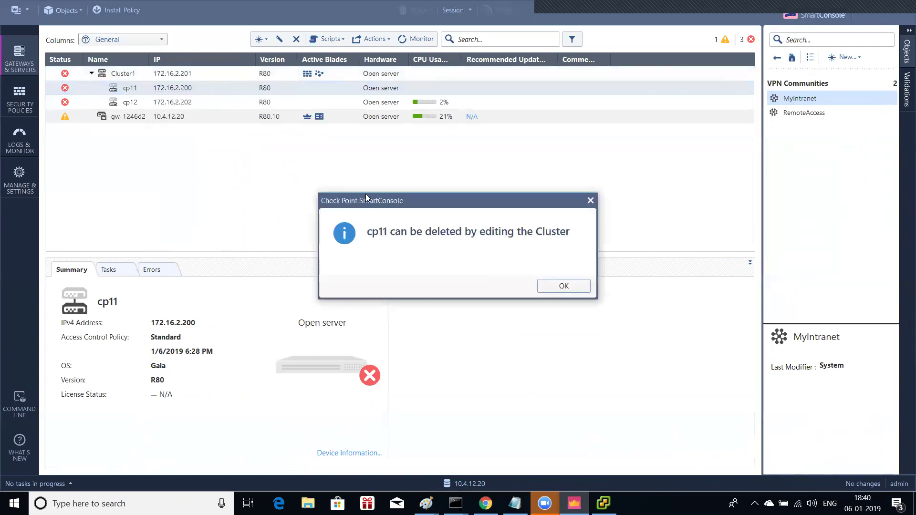
{"action": "left_click", "coordinate": [563, 287]}
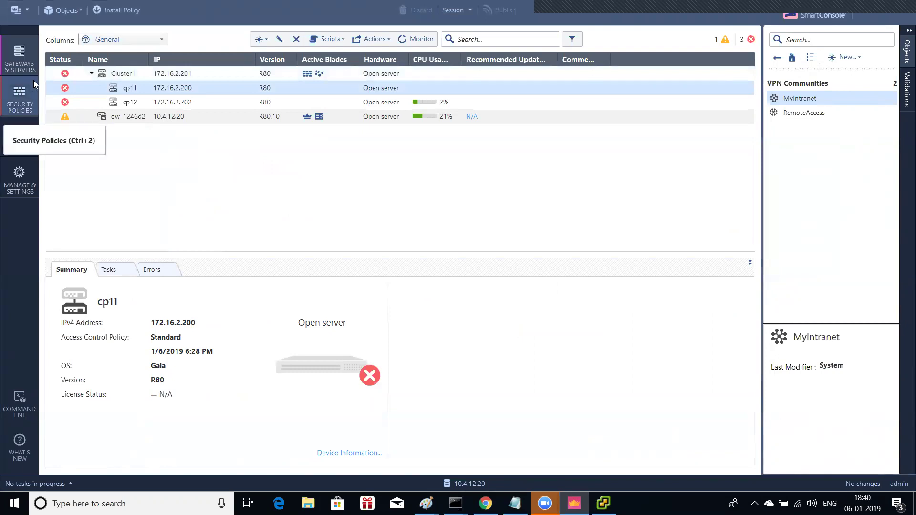
{"action": "left_click", "coordinate": [128, 71]}
In Cluster1's Cluster Members page, delete cp11 as a cluster member.
{"action": "double_click", "coordinate": [130, 75]}
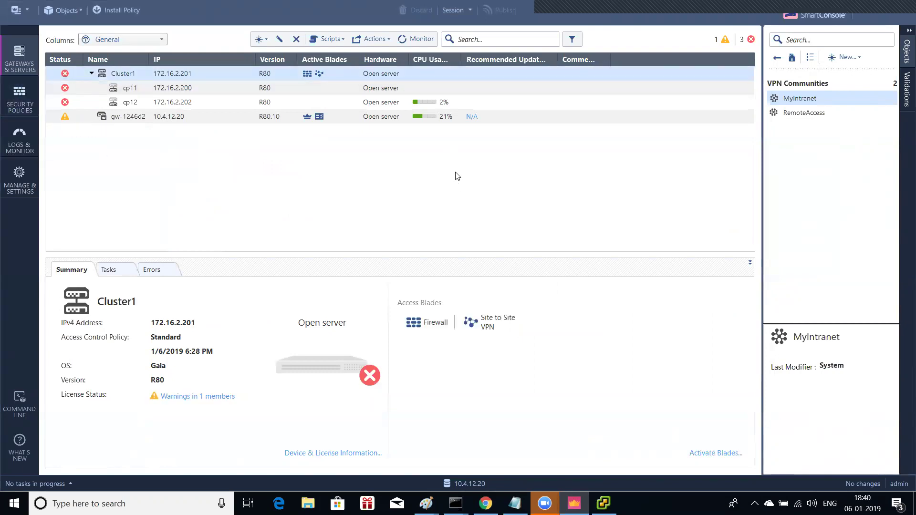
{"action": "left_click", "coordinate": [264, 78]}
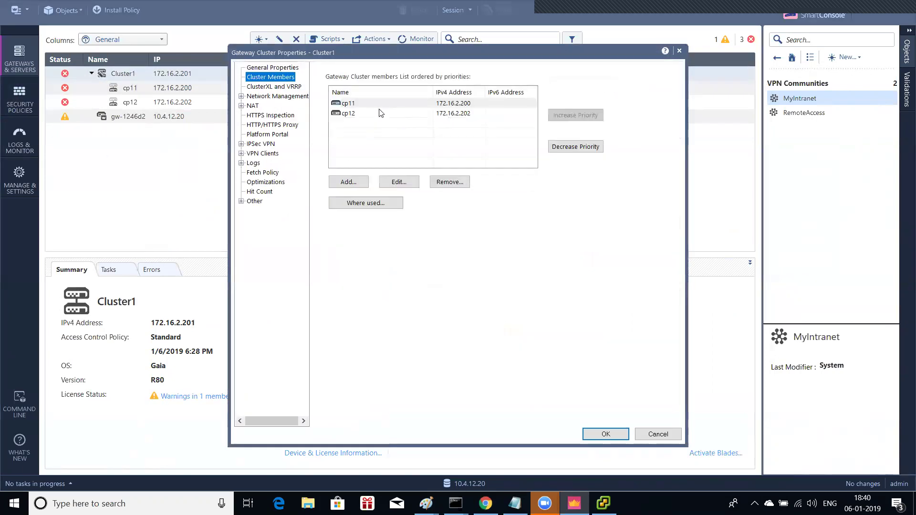
{"action": "left_click", "coordinate": [378, 106]}
{"action": "left_click", "coordinate": [449, 182]}
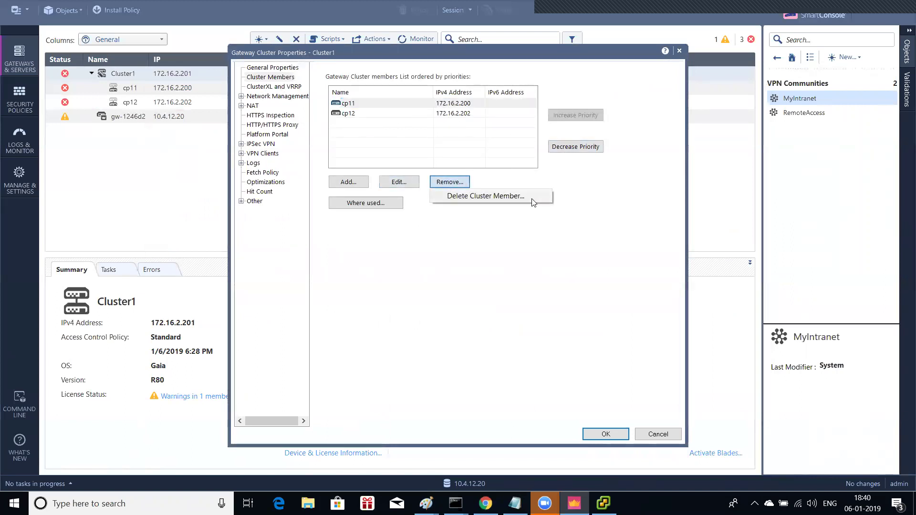
{"action": "left_click", "coordinate": [540, 196]}
{"action": "left_click", "coordinate": [494, 315]}
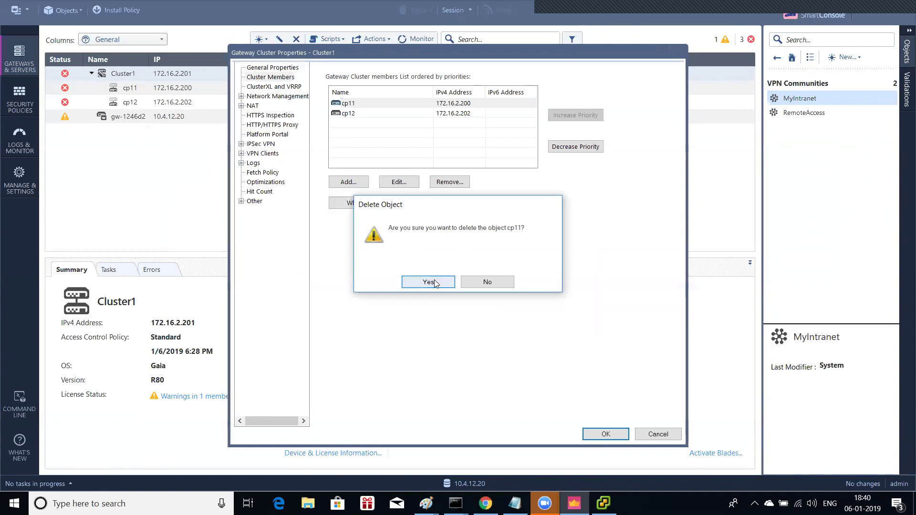
{"action": "left_click", "coordinate": [435, 282]}
Delete cp12 as a cluster member, agreeing to detach its license.
{"action": "left_click", "coordinate": [354, 106]}
{"action": "left_click", "coordinate": [449, 182]}
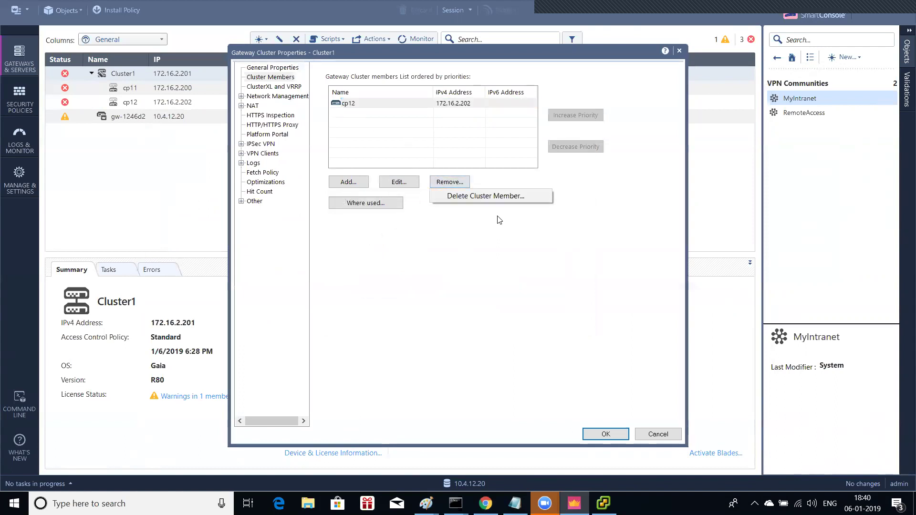
{"action": "left_click", "coordinate": [485, 199]}
{"action": "left_click", "coordinate": [498, 319]}
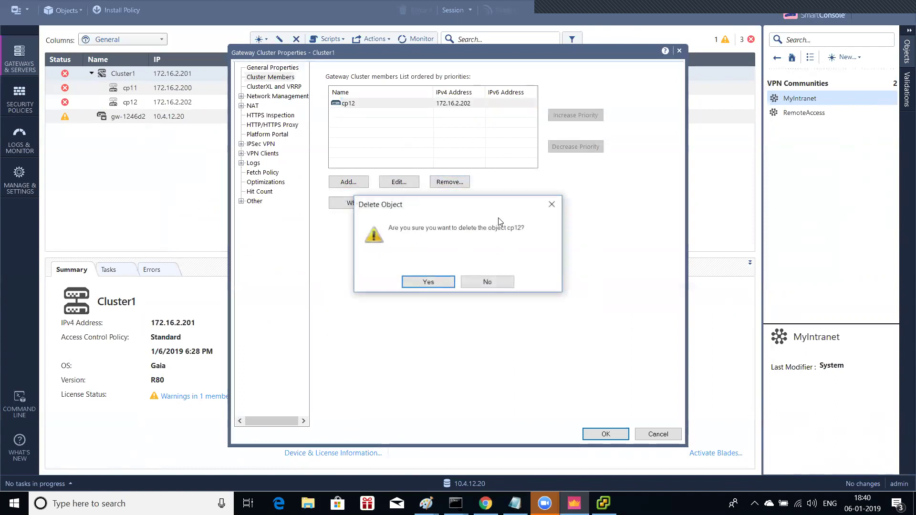
{"action": "left_click", "coordinate": [435, 283]}
Look at the add-existing and new-member options, cancel both, and save Cluster1's properties.
{"action": "left_click", "coordinate": [349, 181]}
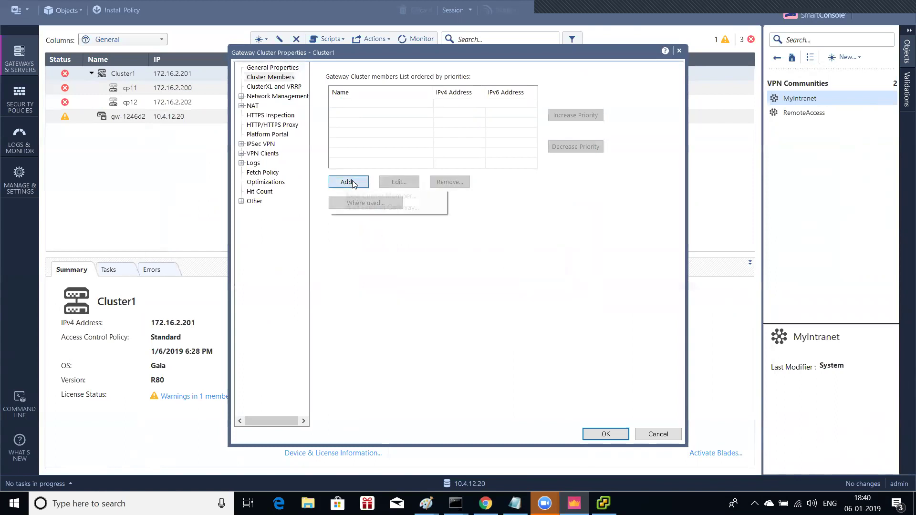
{"action": "left_click", "coordinate": [392, 208]}
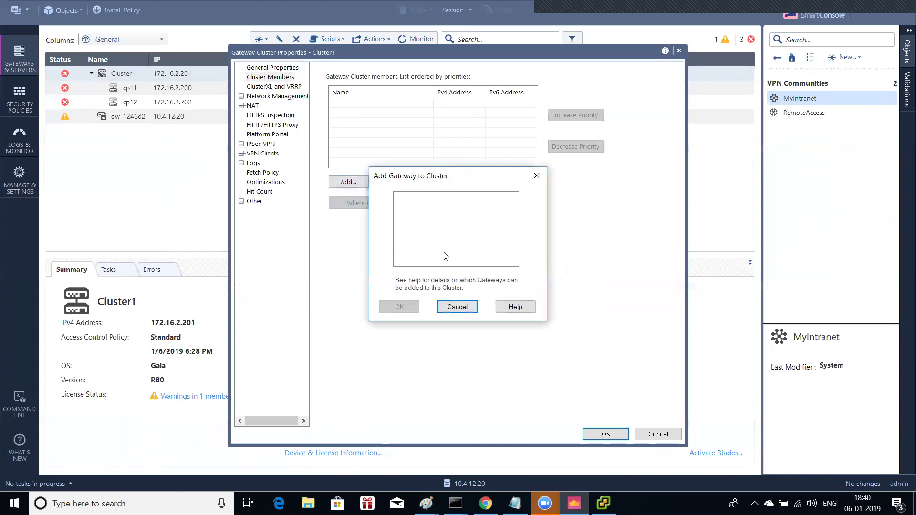
{"action": "left_click", "coordinate": [463, 308]}
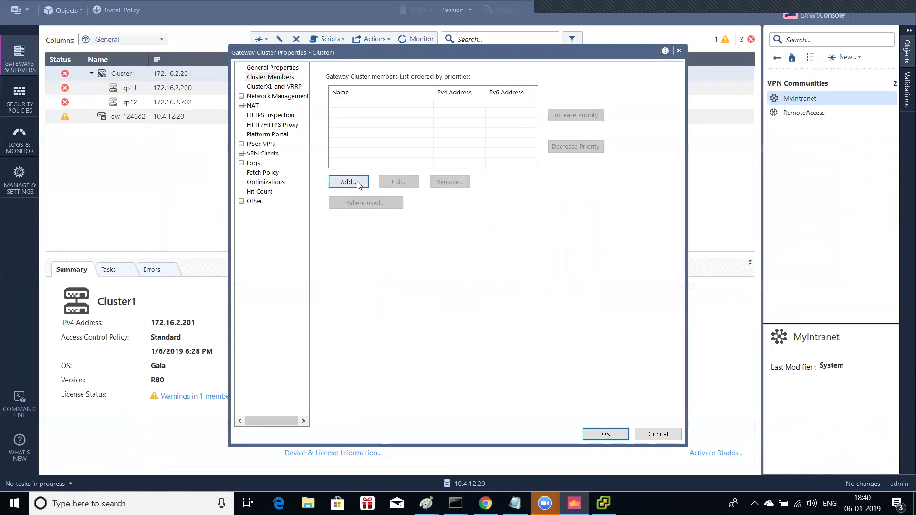
{"action": "left_click", "coordinate": [360, 182]}
{"action": "left_click", "coordinate": [368, 197]}
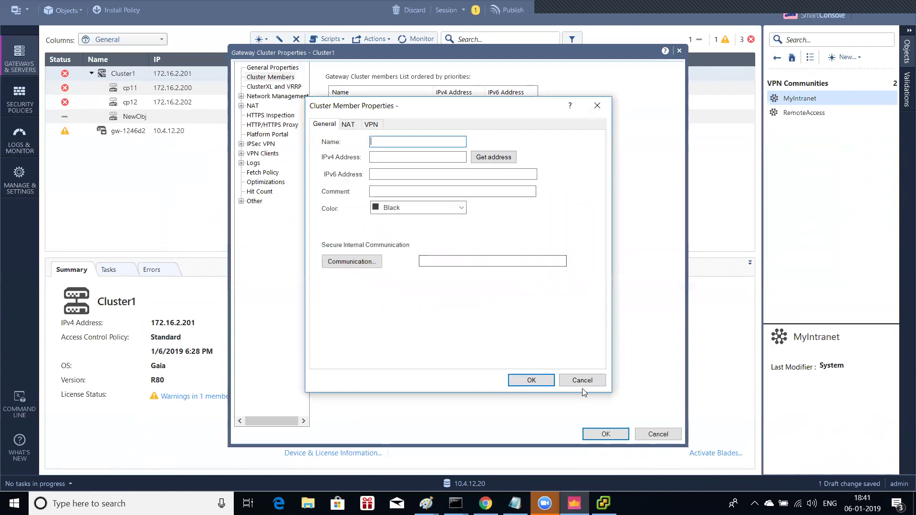
{"action": "left_click", "coordinate": [582, 380]}
{"action": "left_click", "coordinate": [618, 433]}
{"action": "left_click", "coordinate": [489, 274]}
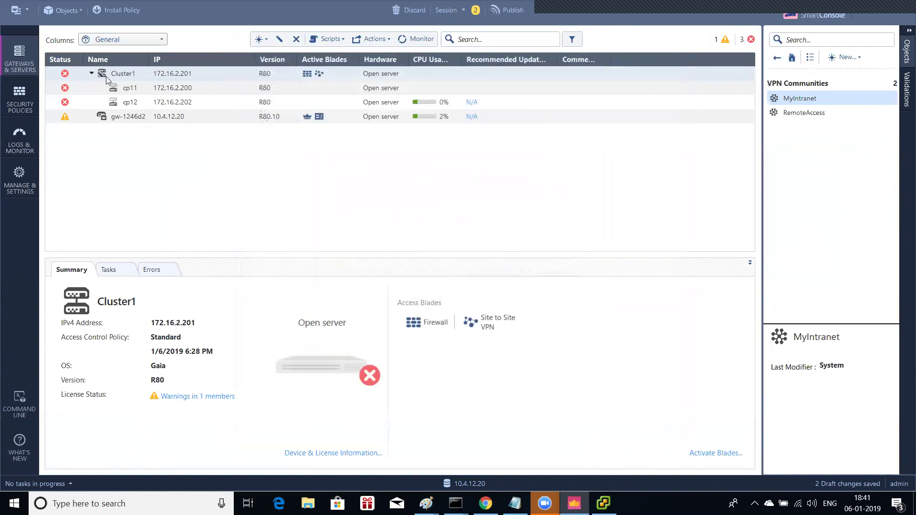
Try deleting Cluster1, which fails because the Standard policy uses it, and close the usage report.
{"action": "right_click", "coordinate": [129, 79]}
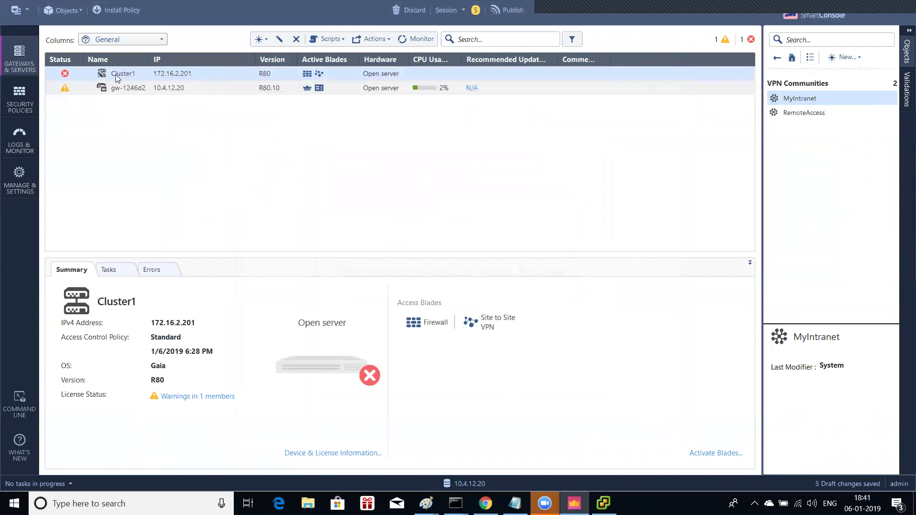
{"action": "right_click", "coordinate": [115, 74]}
{"action": "left_click", "coordinate": [164, 175]}
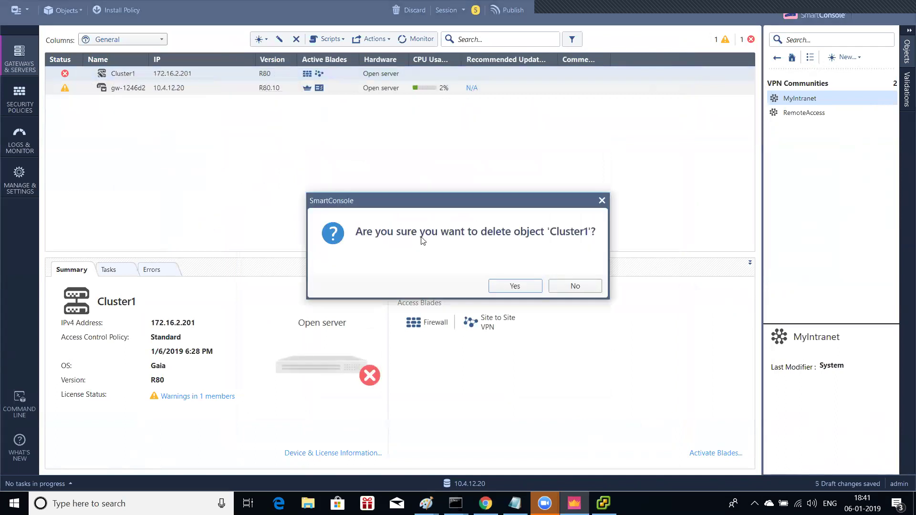
{"action": "left_click", "coordinate": [507, 287]}
{"action": "left_click", "coordinate": [503, 287]}
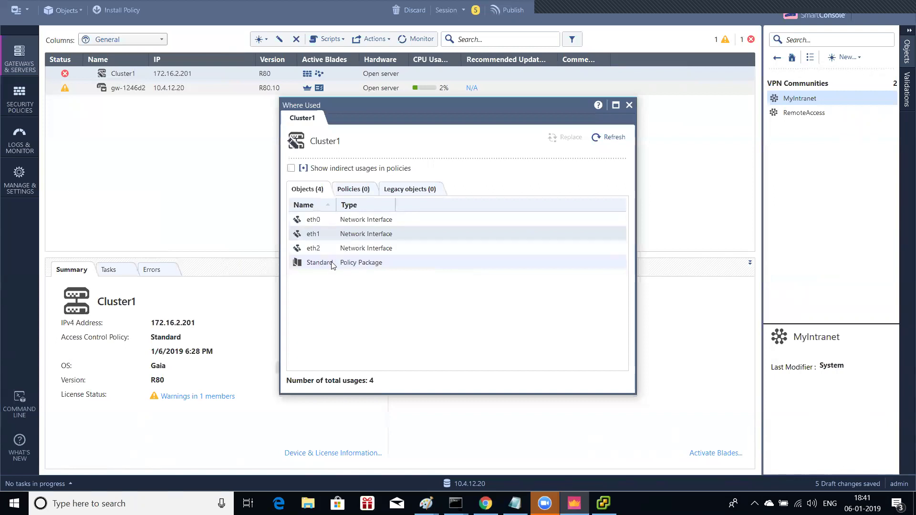
{"action": "left_click", "coordinate": [628, 106]}
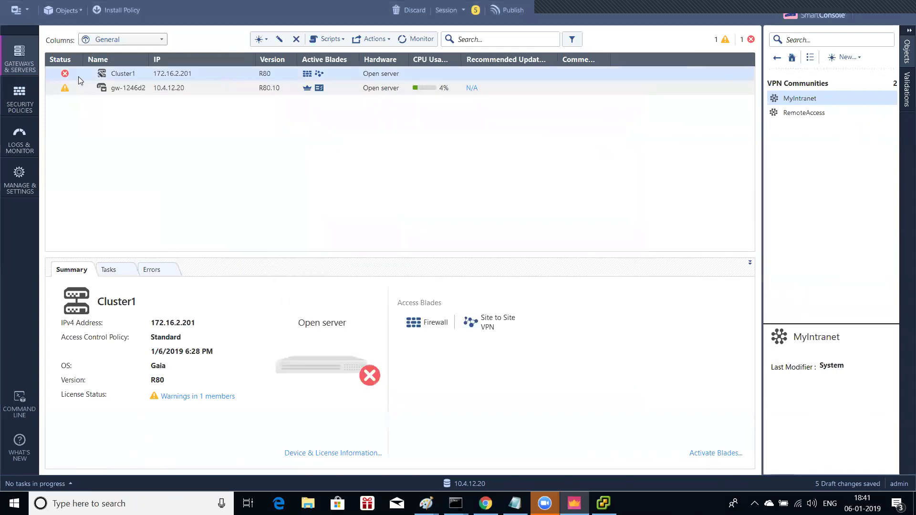
Open Cluster1's Network Management page and set eth1's network type to Private.
{"action": "double_click", "coordinate": [105, 75]}
{"action": "left_click", "coordinate": [274, 78]}
{"action": "left_click", "coordinate": [272, 87]}
{"action": "left_click", "coordinate": [269, 97]}
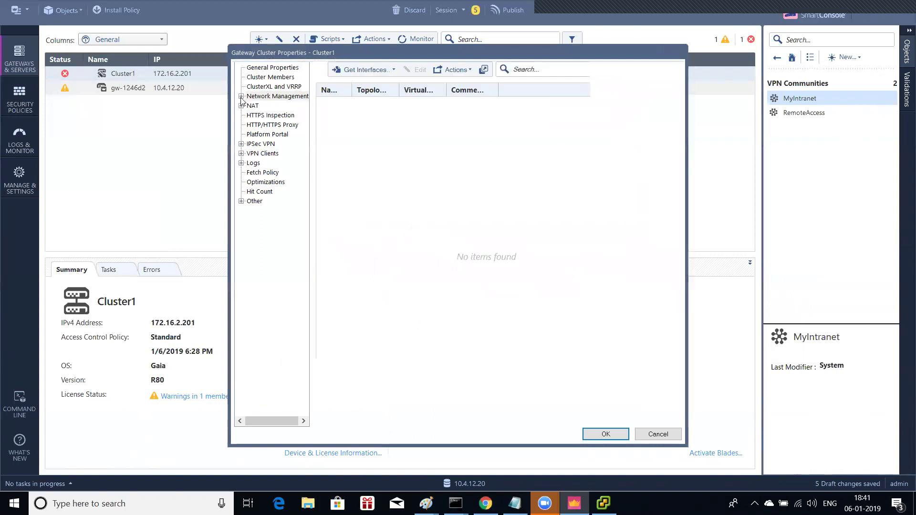
{"action": "double_click", "coordinate": [380, 121]}
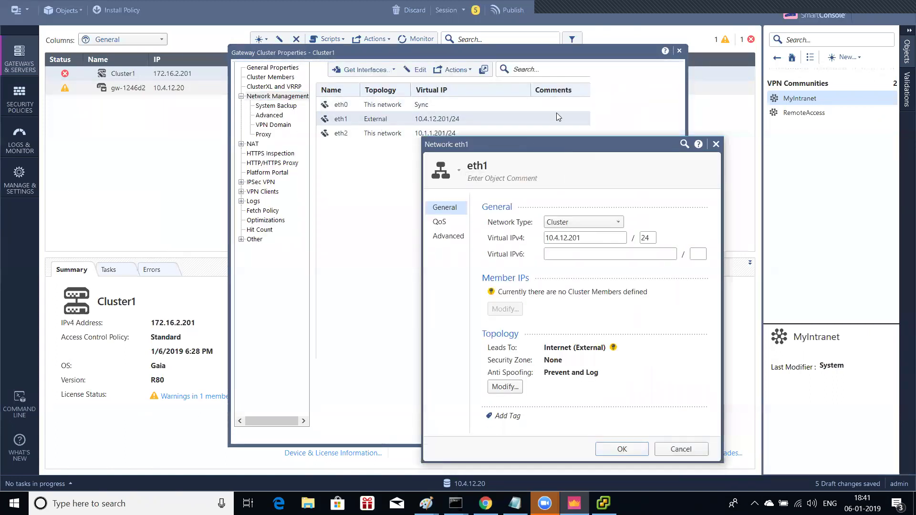
{"action": "left_click_drag", "start_coordinate": [536, 152], "coordinate": [504, 44]}
{"action": "left_click", "coordinate": [550, 122]}
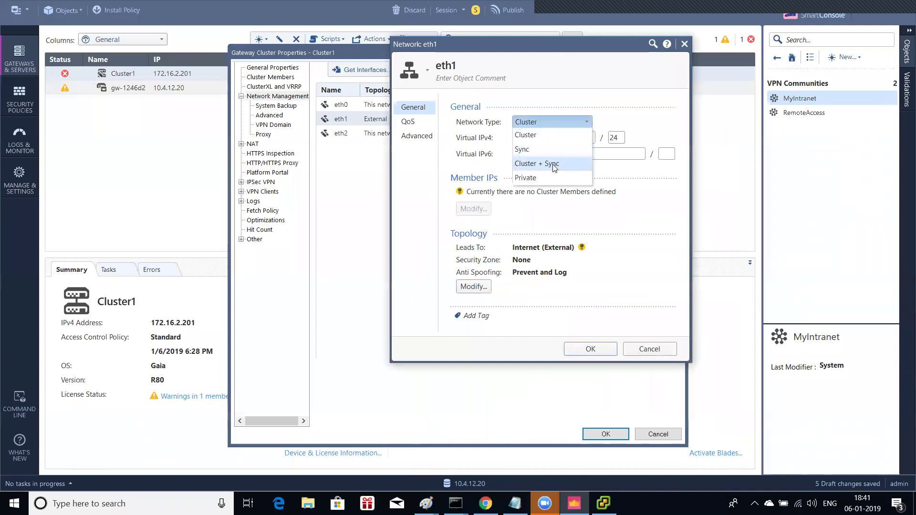
{"action": "left_click", "coordinate": [548, 178]}
{"action": "left_click", "coordinate": [608, 333]}
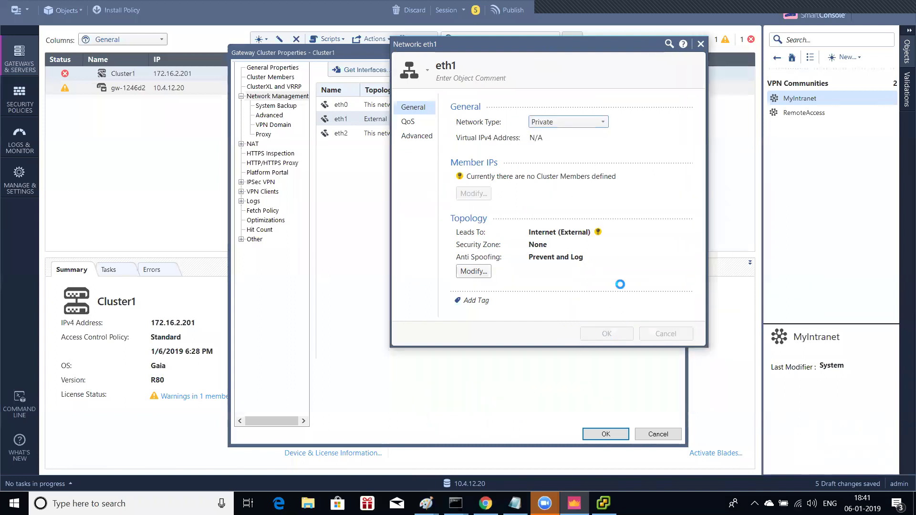
Set eth2 and eth0 to the Private network type as well.
{"action": "double_click", "coordinate": [396, 133]}
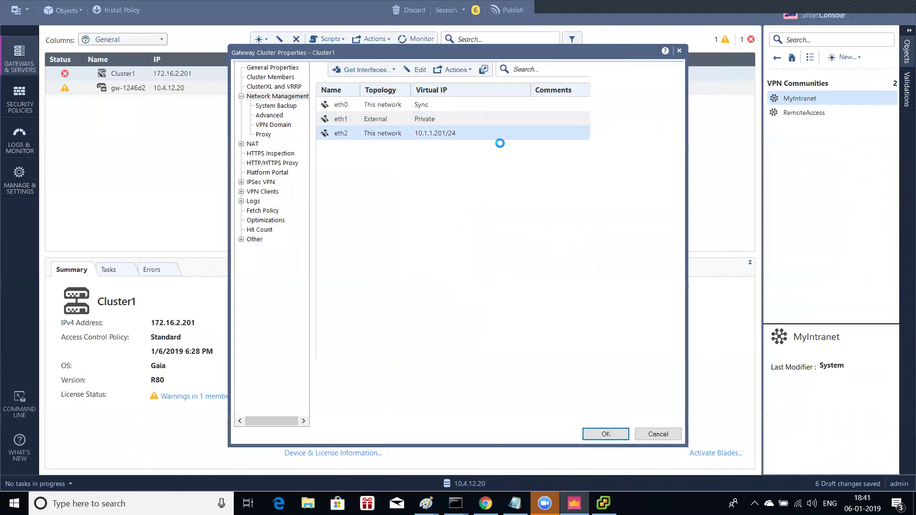
{"action": "left_click", "coordinate": [568, 230]}
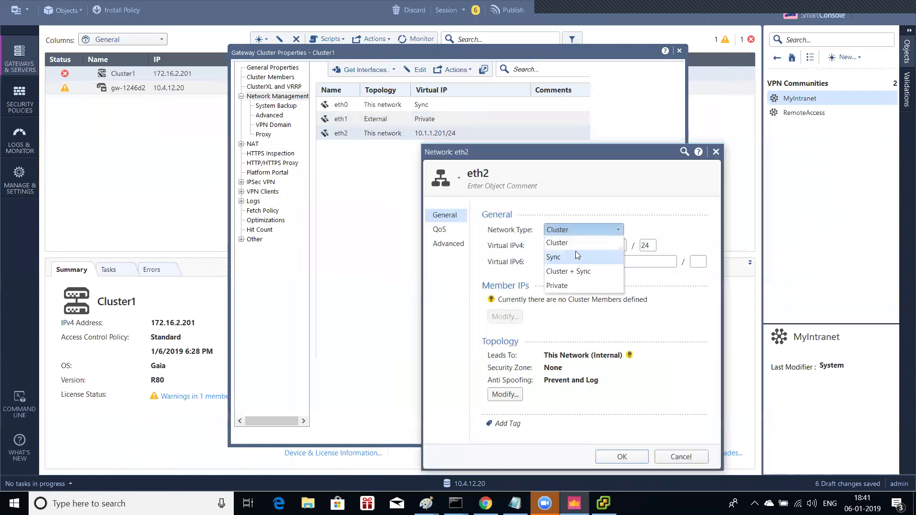
{"action": "left_click", "coordinate": [573, 293]}
{"action": "left_click", "coordinate": [635, 443]}
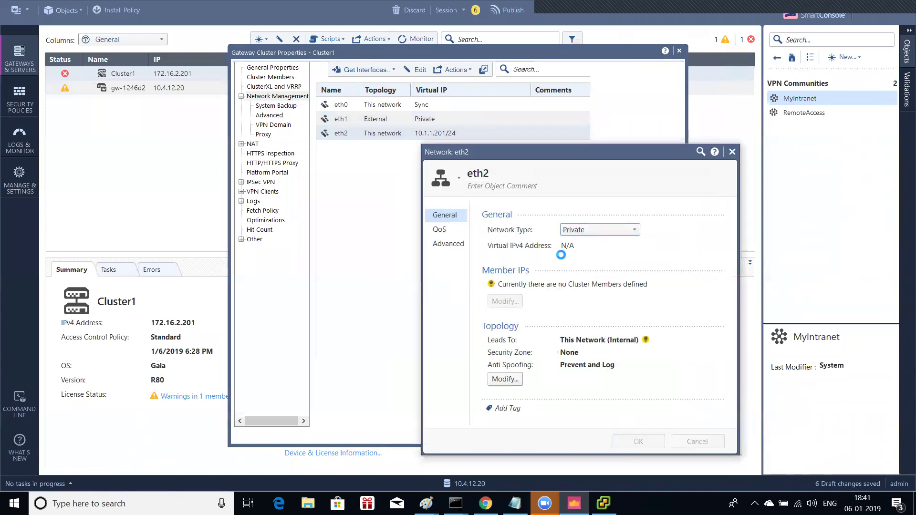
{"action": "double_click", "coordinate": [402, 110]}
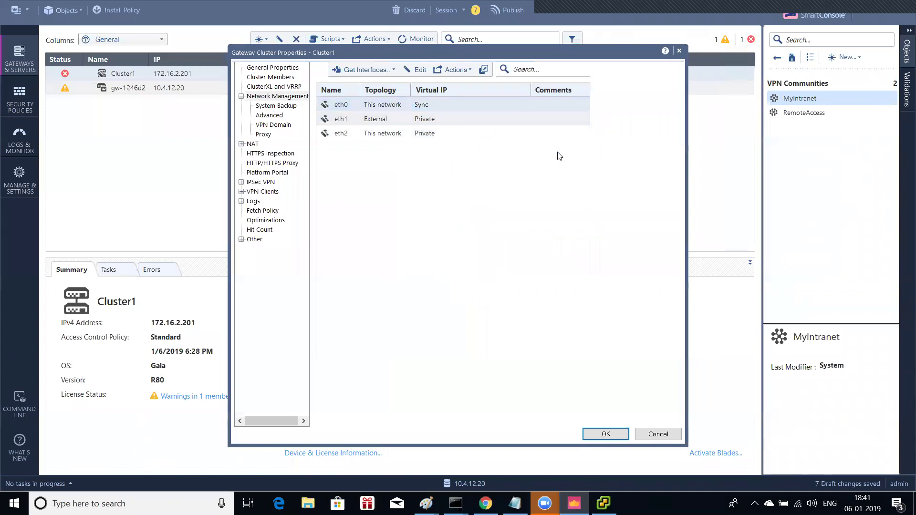
{"action": "left_click", "coordinate": [614, 241]}
{"action": "left_click", "coordinate": [602, 252]}
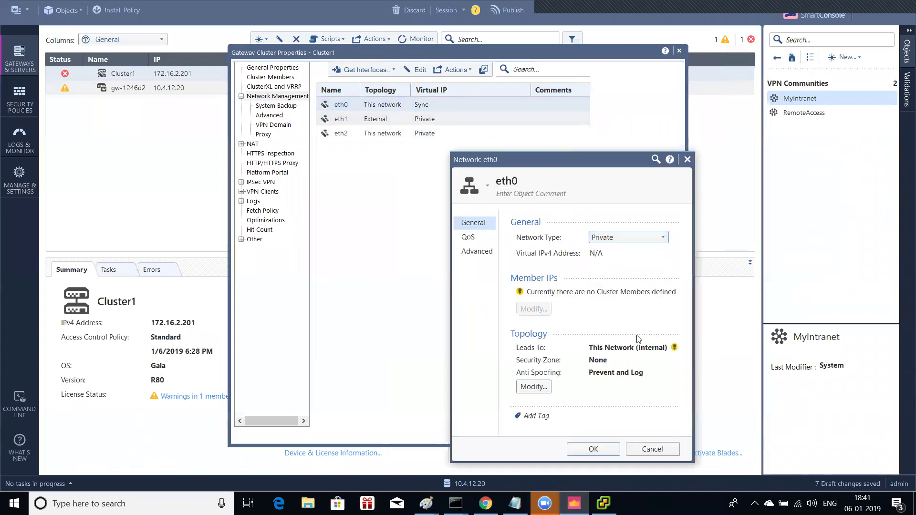
{"action": "left_click", "coordinate": [592, 449]}
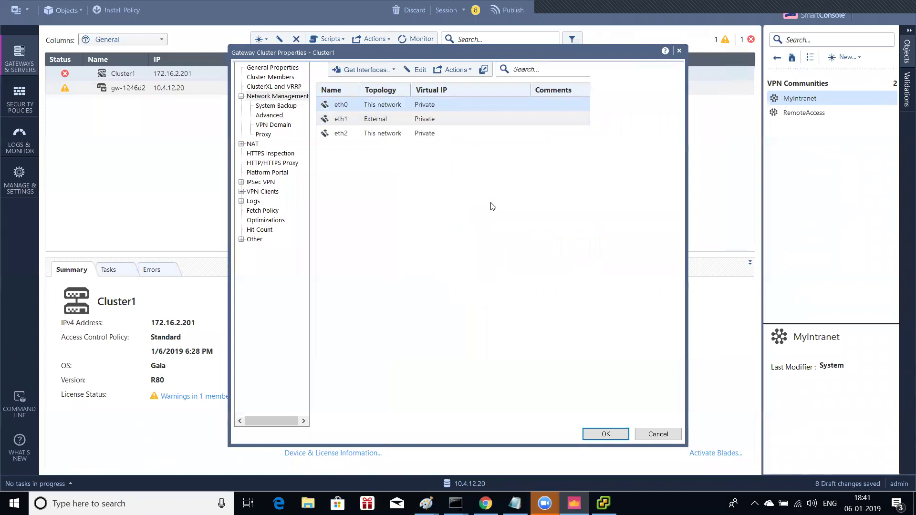
Save Cluster1, rechecking that eth1 stays Private and dismissing the encryption-domain warnings.
{"action": "left_click", "coordinate": [266, 125]}
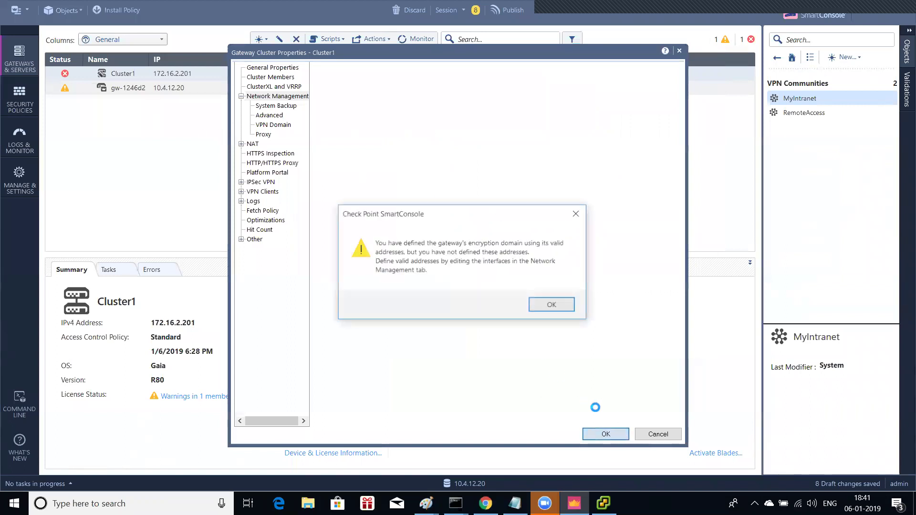
{"action": "left_click", "coordinate": [552, 306]}
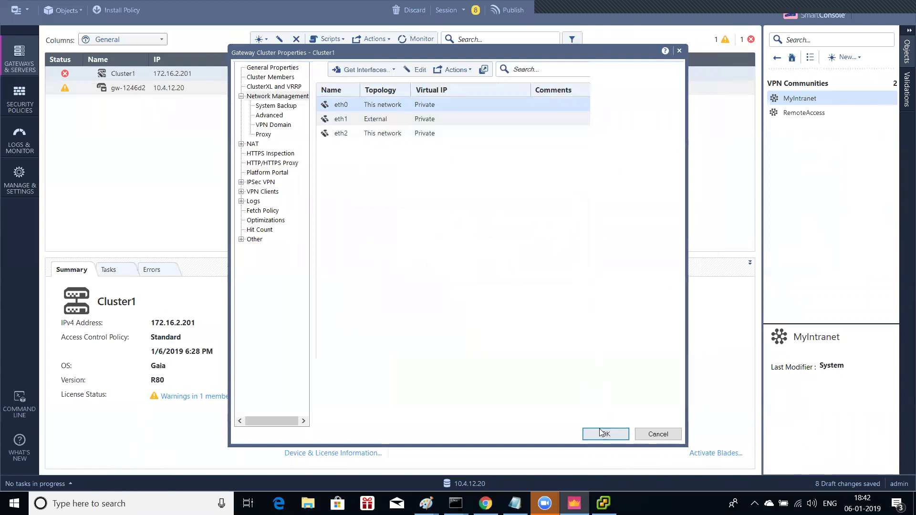
{"action": "double_click", "coordinate": [434, 120]}
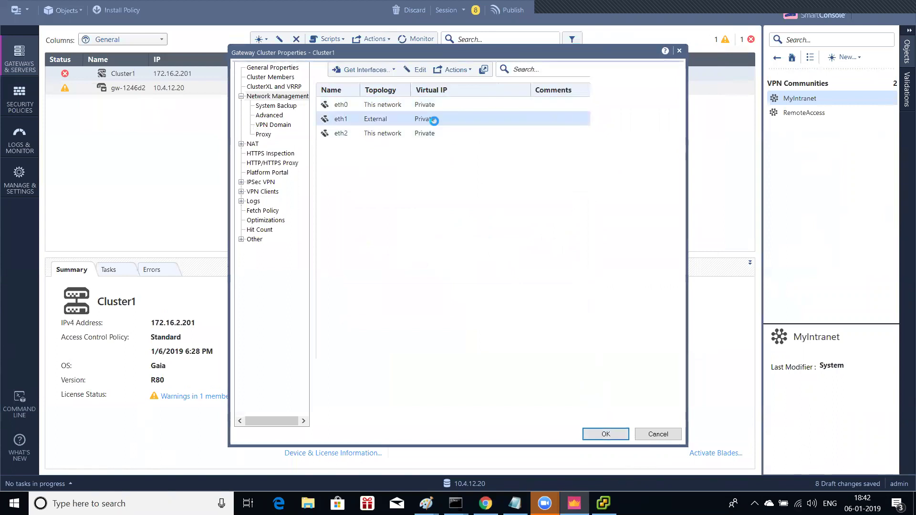
{"action": "left_click", "coordinate": [634, 240]}
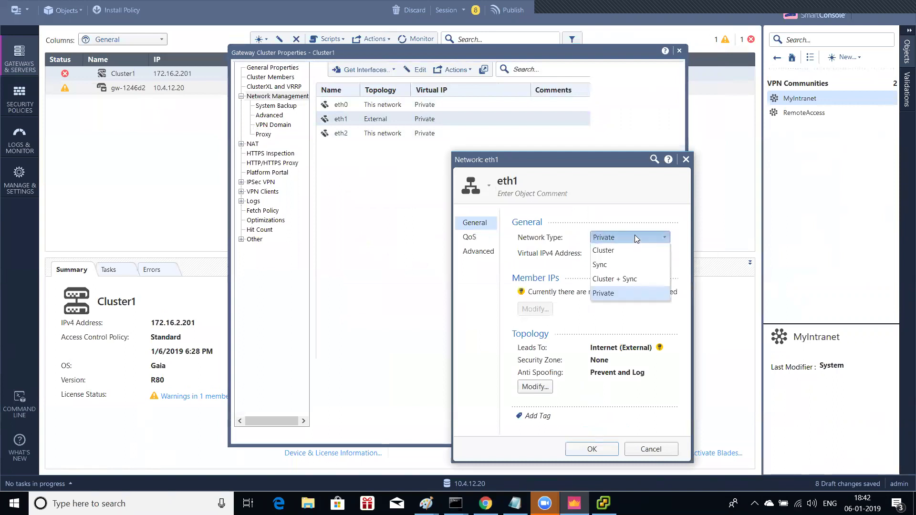
{"action": "left_click", "coordinate": [607, 190]}
{"action": "left_click", "coordinate": [602, 450]}
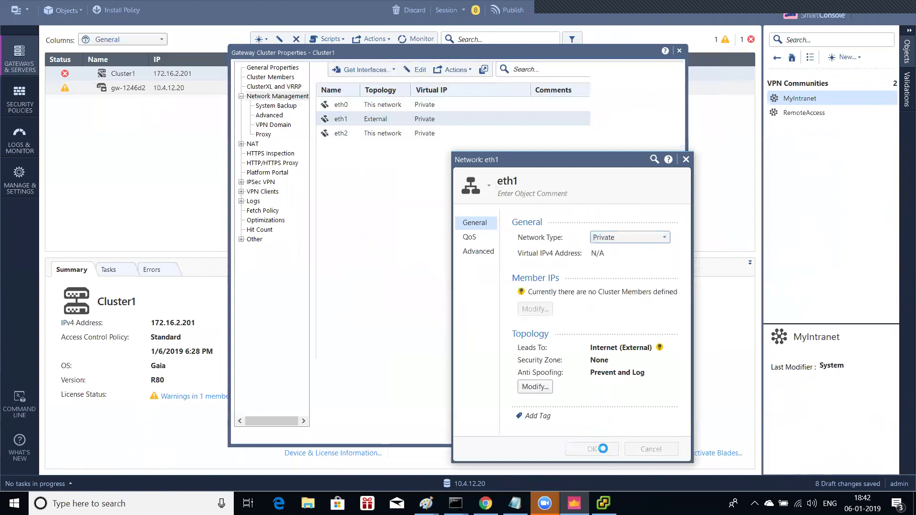
{"action": "left_click", "coordinate": [599, 434]}
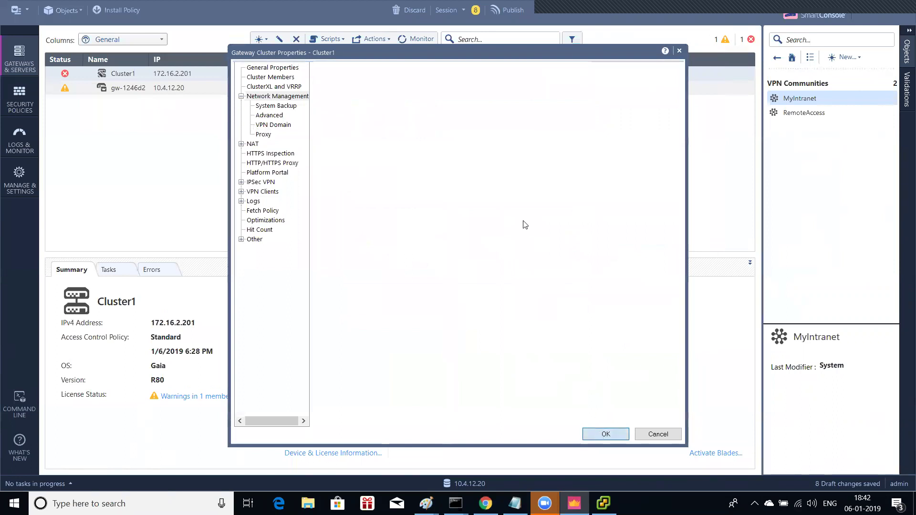
{"action": "left_click", "coordinate": [550, 307]}
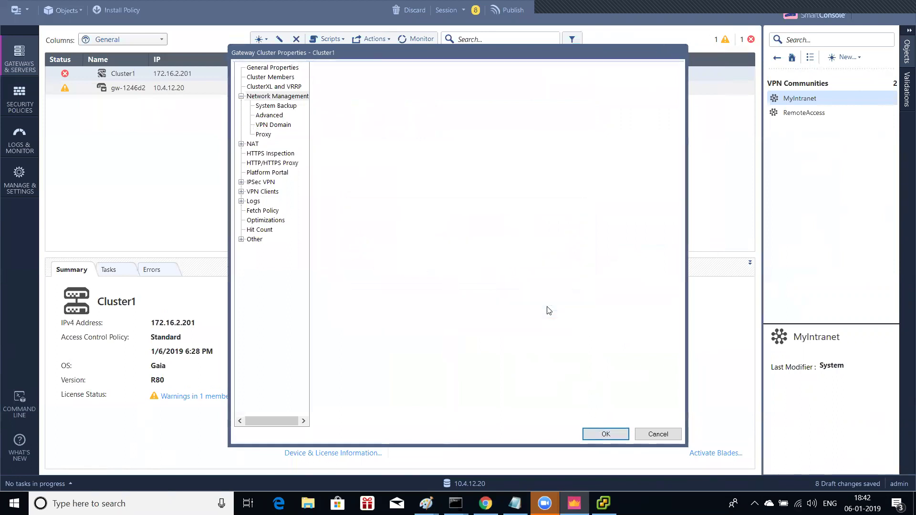
{"action": "left_click", "coordinate": [594, 434]}
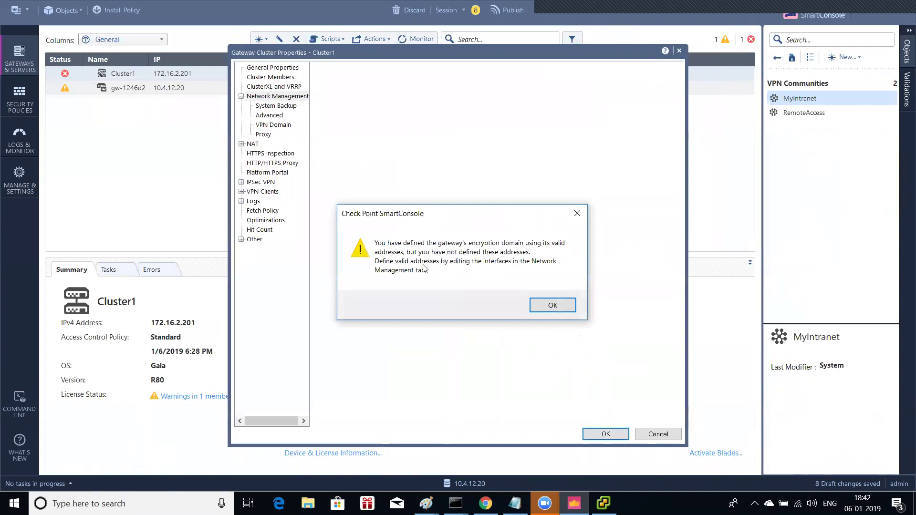
{"action": "left_click", "coordinate": [552, 304]}
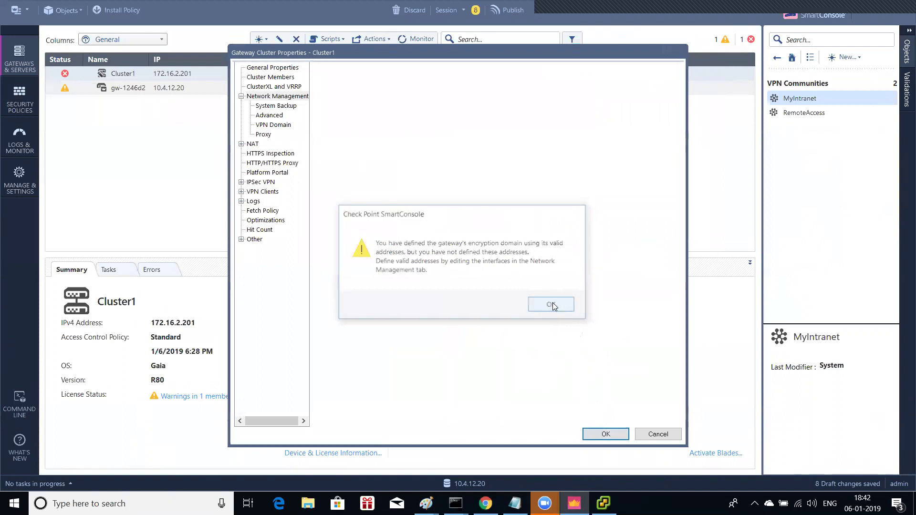
Browse Cluster1's anti-spoofing, system backup and VPN Domain pages, then return to the interfaces.
{"action": "left_click", "coordinate": [269, 116]}
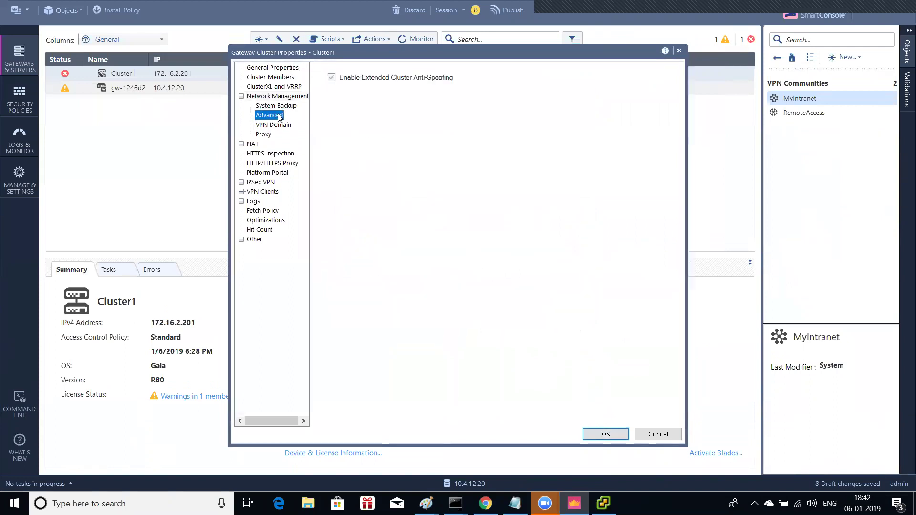
{"action": "left_click", "coordinate": [280, 107]}
{"action": "left_click", "coordinate": [270, 115]}
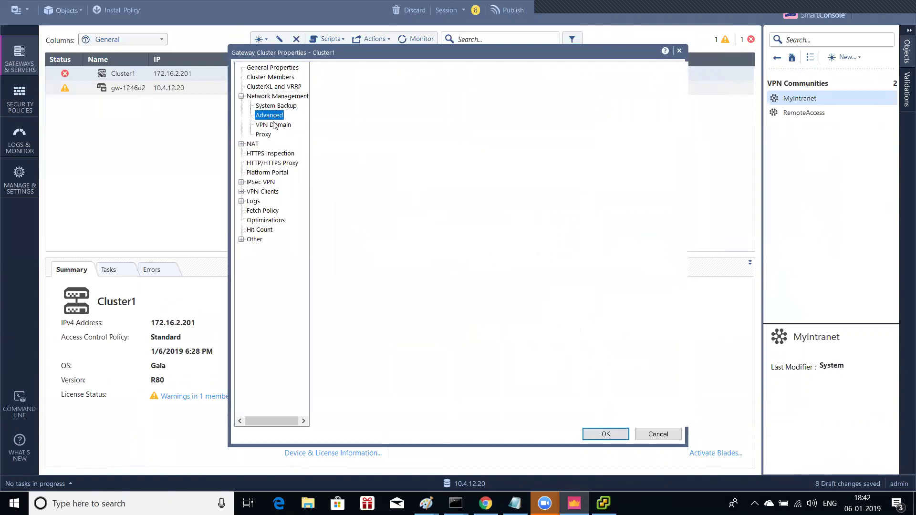
{"action": "left_click", "coordinate": [274, 126]}
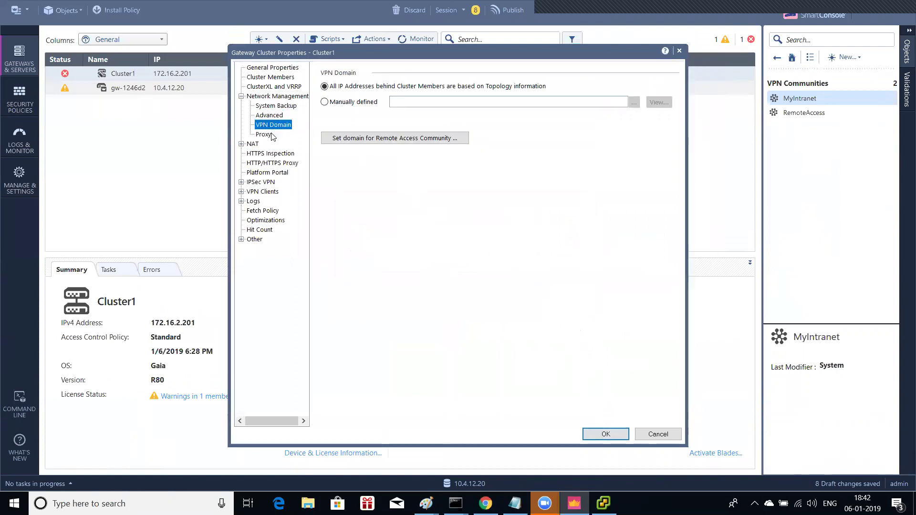
{"action": "left_click", "coordinate": [277, 97]}
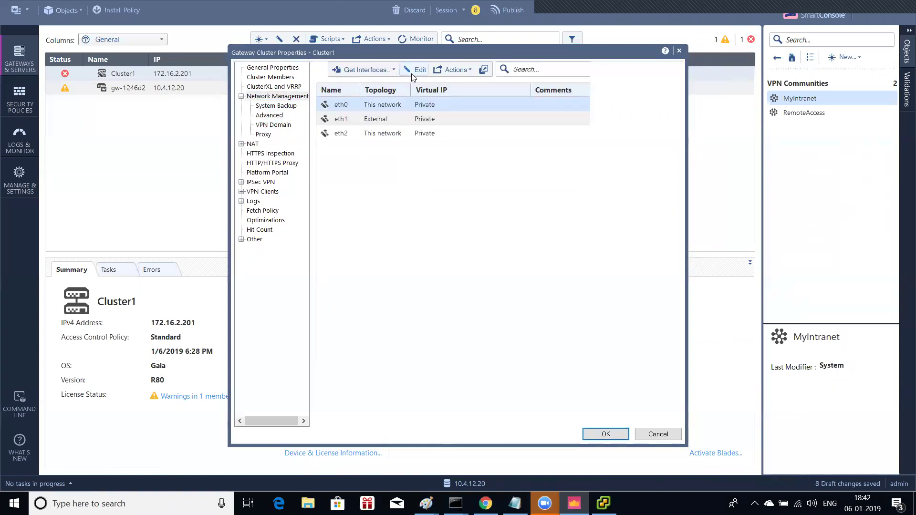
Review eth0's network type, QoS and advanced settings, keeping it Private.
{"action": "double_click", "coordinate": [389, 109]}
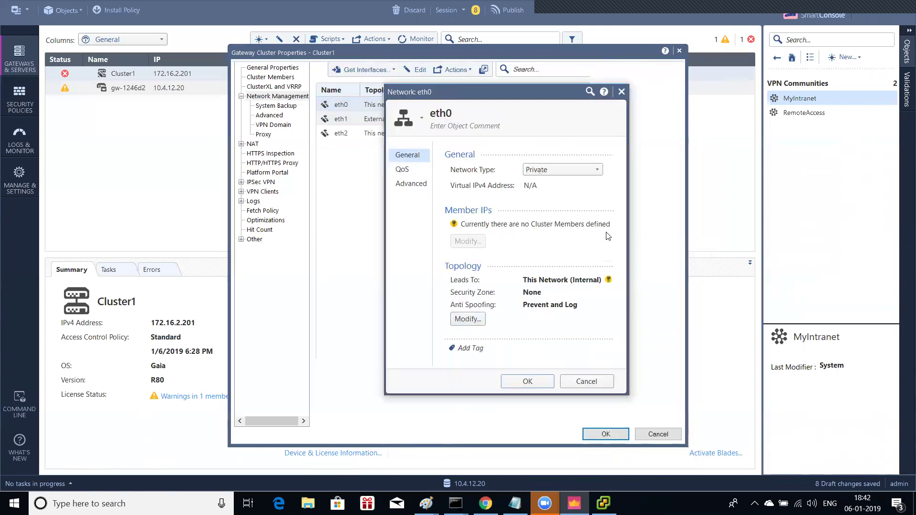
{"action": "left_click", "coordinate": [559, 171]}
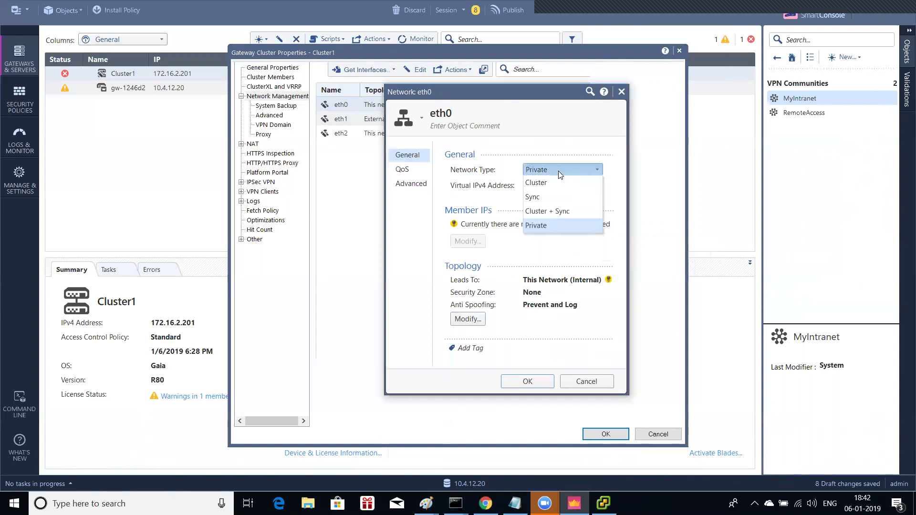
{"action": "left_click", "coordinate": [558, 171]}
{"action": "left_click", "coordinate": [408, 173]}
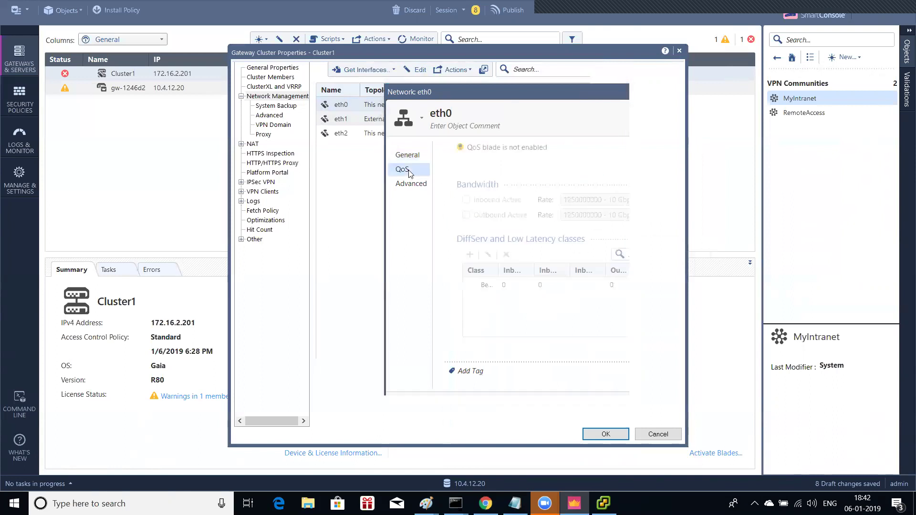
{"action": "left_click", "coordinate": [400, 186]}
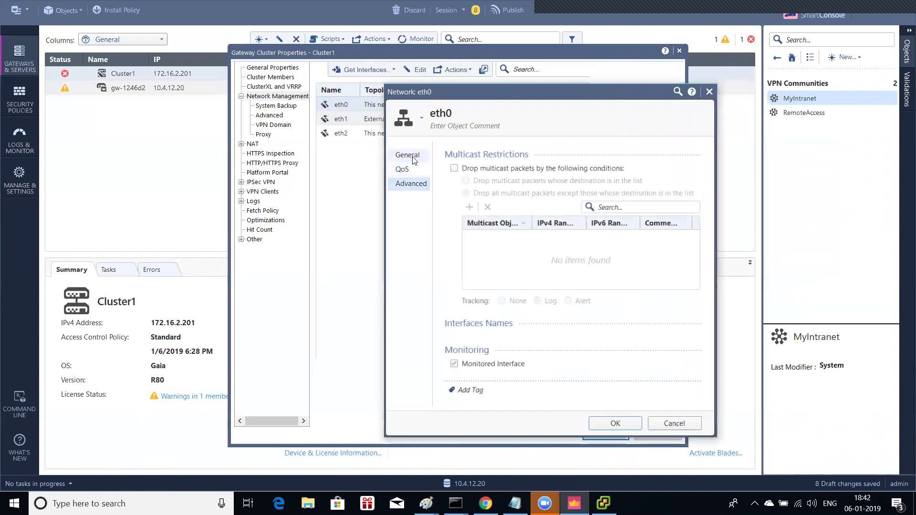
{"action": "left_click", "coordinate": [410, 156]}
{"action": "left_click", "coordinate": [578, 171]}
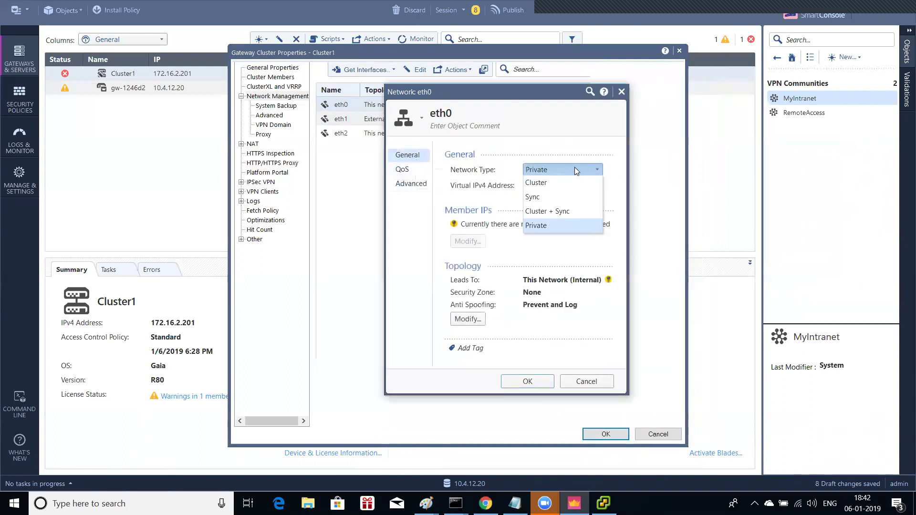
{"action": "left_click", "coordinate": [576, 170]}
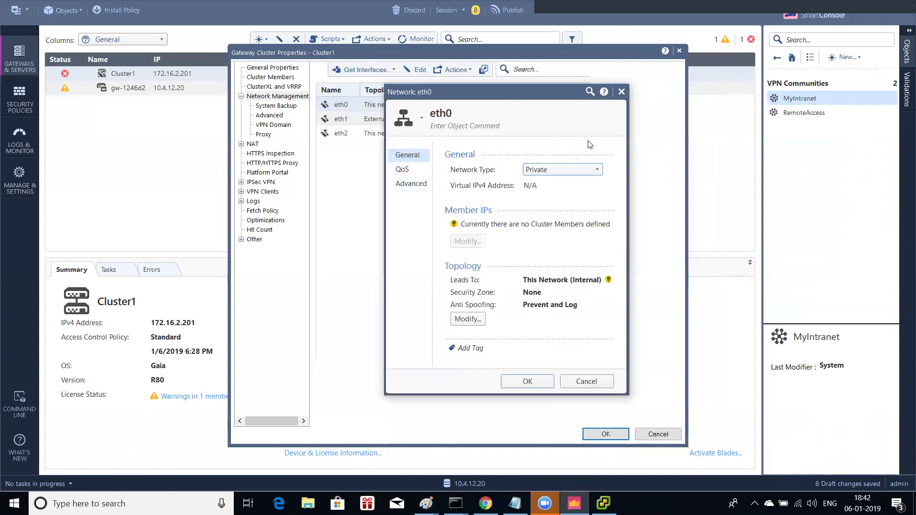
Leave eth0's topology unchanged, confirm eth0, then open and confirm eth1's settings.
{"action": "left_click", "coordinate": [476, 323]}
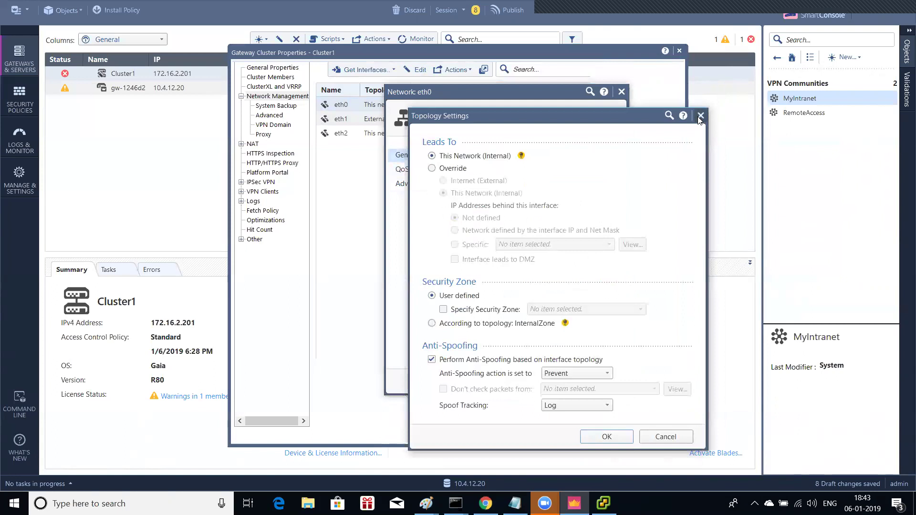
{"action": "left_click", "coordinate": [699, 116]}
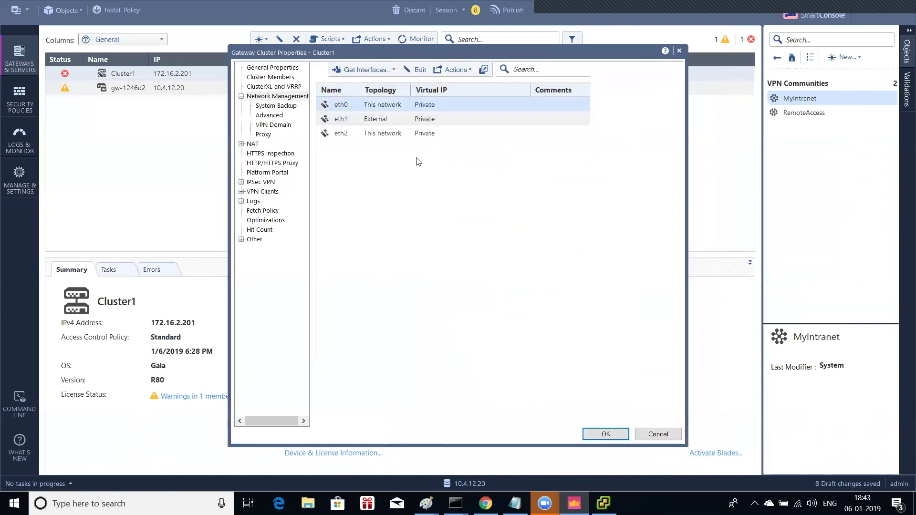
{"action": "left_click", "coordinate": [391, 125]}
{"action": "double_click", "coordinate": [394, 124]}
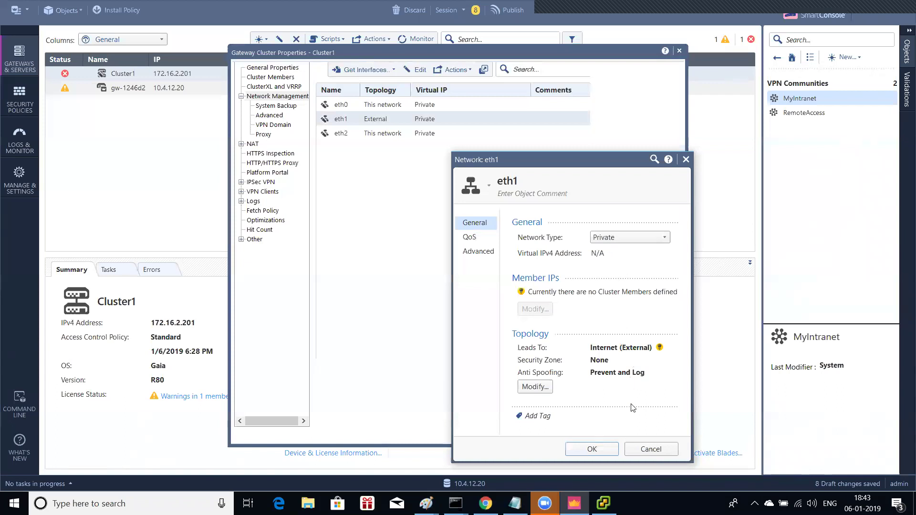
{"action": "left_click", "coordinate": [599, 446]}
Review Cluster1's ClusterXL, members and general pages, save it, and return to Network Management.
{"action": "left_click", "coordinate": [273, 87]}
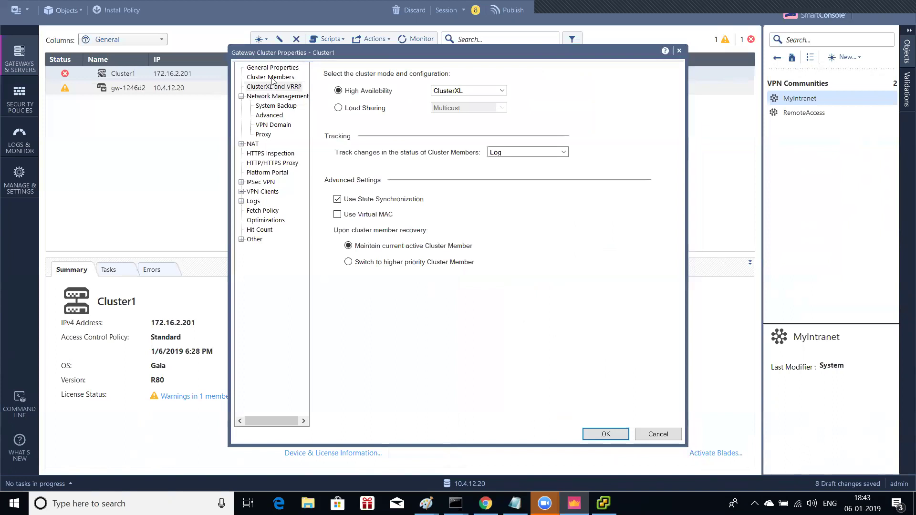
{"action": "left_click", "coordinate": [270, 77]}
{"action": "left_click", "coordinate": [276, 69]}
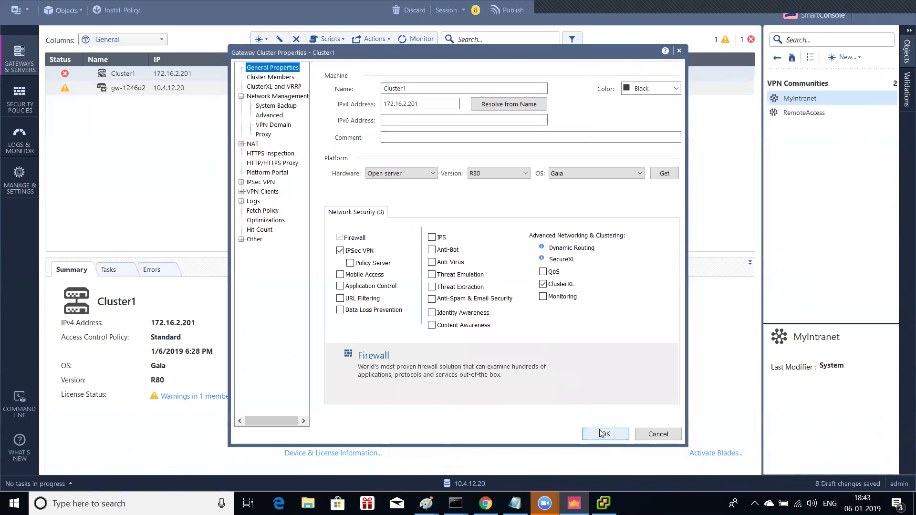
{"action": "left_click", "coordinate": [620, 432]}
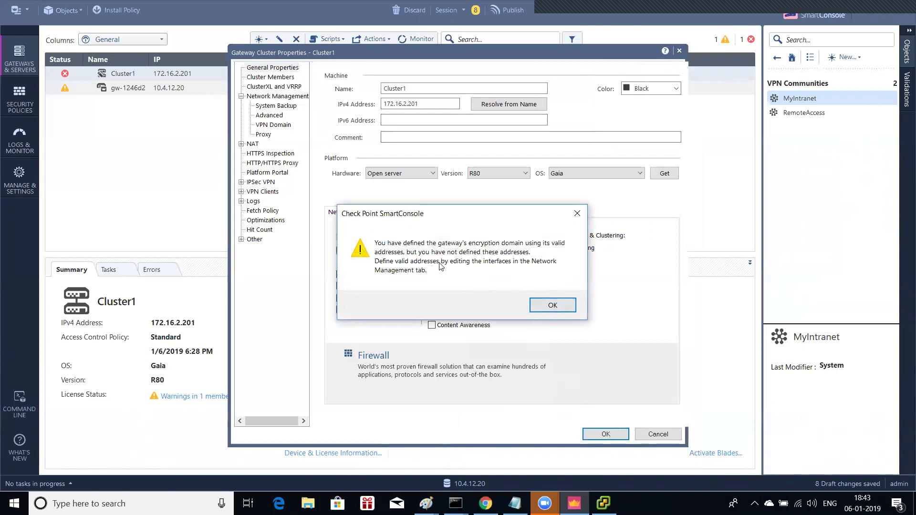
{"action": "left_click", "coordinate": [552, 305]}
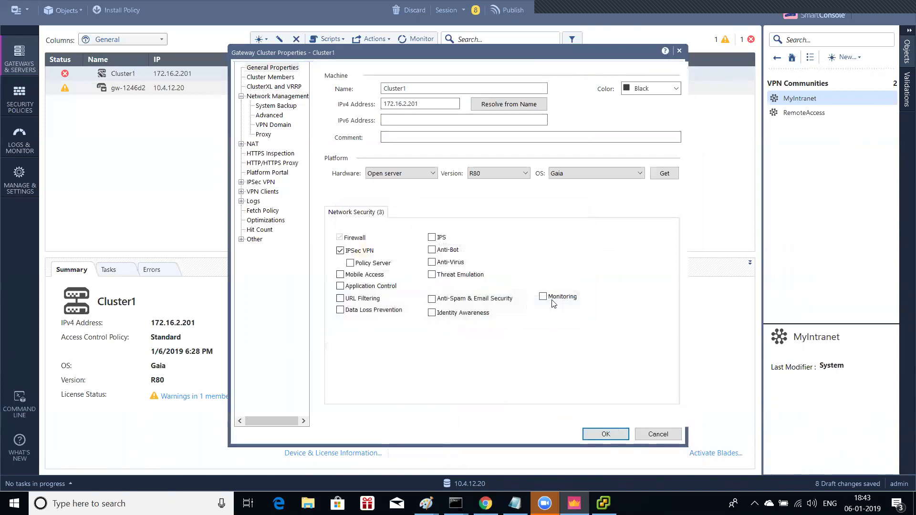
{"action": "left_click", "coordinate": [271, 77]}
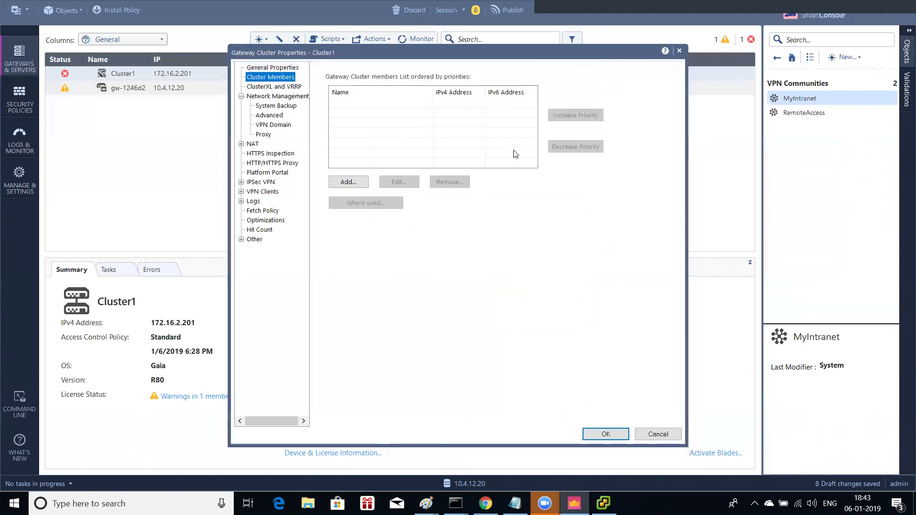
{"action": "left_click", "coordinate": [279, 87]}
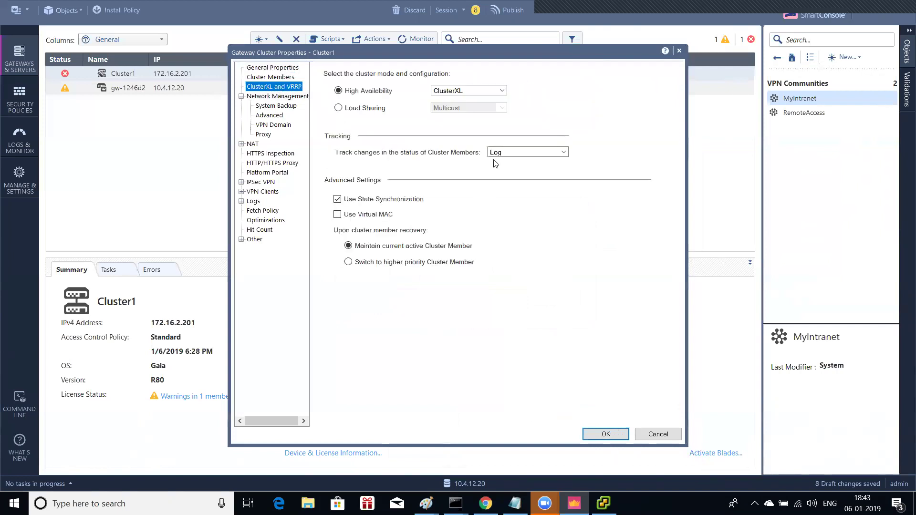
{"action": "left_click", "coordinate": [265, 96]}
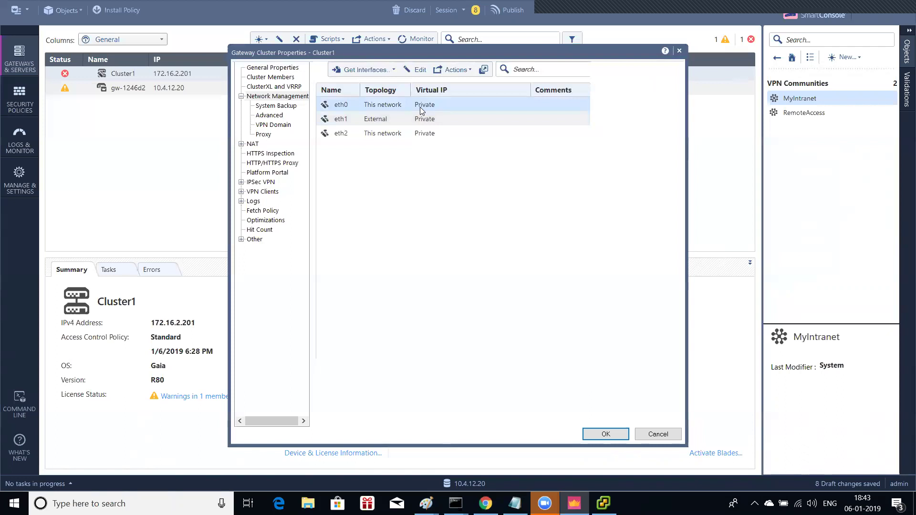
Delete interfaces eth1, eth0 and eth2 from Cluster1 and save it.
{"action": "right_click", "coordinate": [383, 118]}
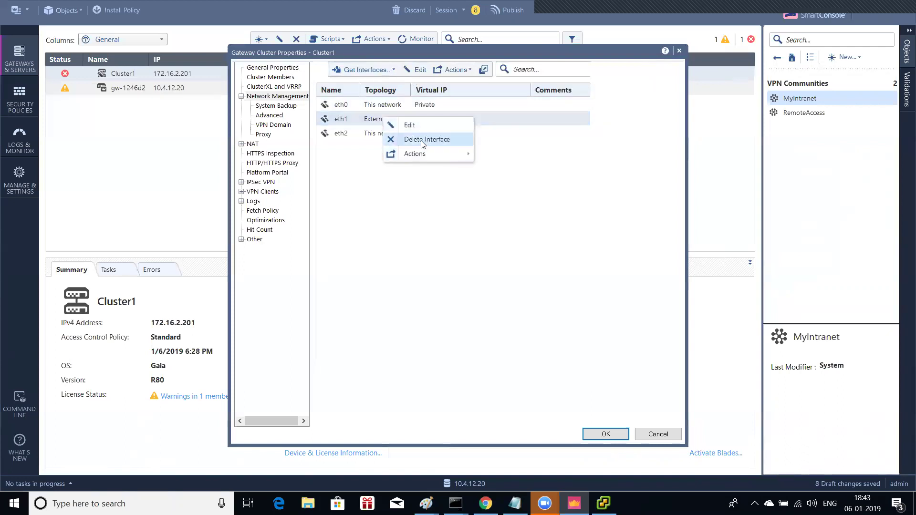
{"action": "left_click", "coordinate": [422, 140]}
{"action": "left_click", "coordinate": [506, 287]}
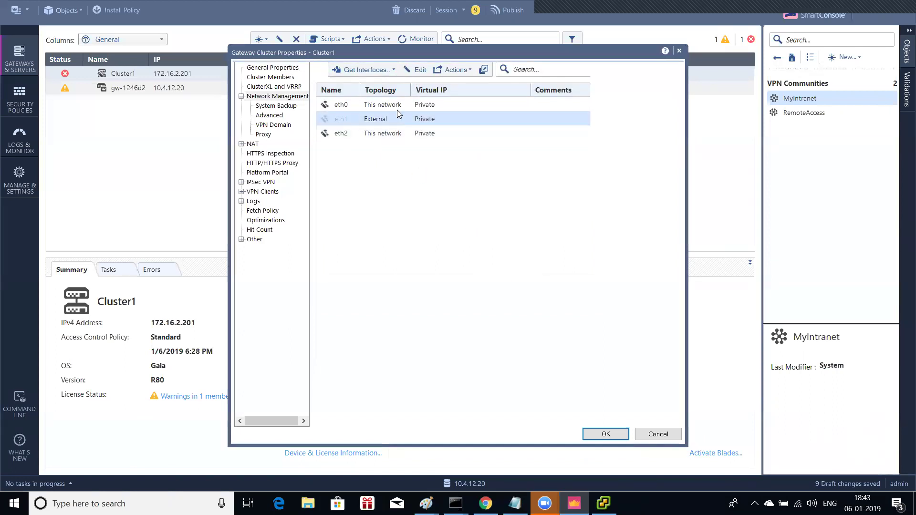
{"action": "right_click", "coordinate": [397, 105]}
{"action": "left_click", "coordinate": [421, 125]}
{"action": "left_click", "coordinate": [499, 289]}
{"action": "right_click", "coordinate": [395, 109]}
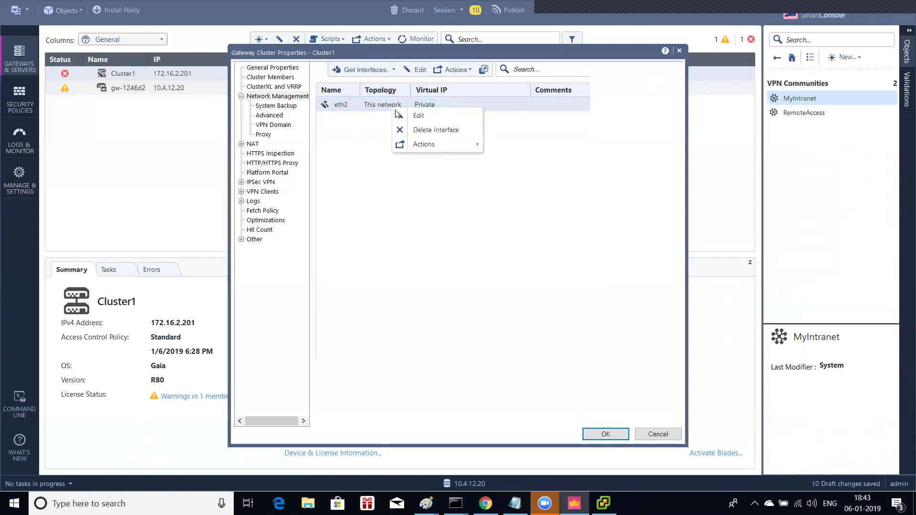
{"action": "left_click", "coordinate": [427, 130]}
{"action": "left_click", "coordinate": [499, 286]}
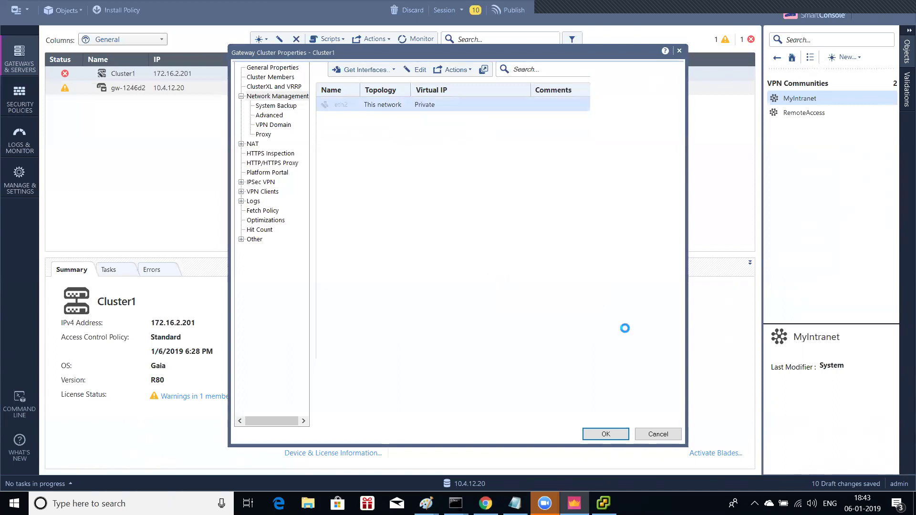
{"action": "left_click", "coordinate": [605, 434]}
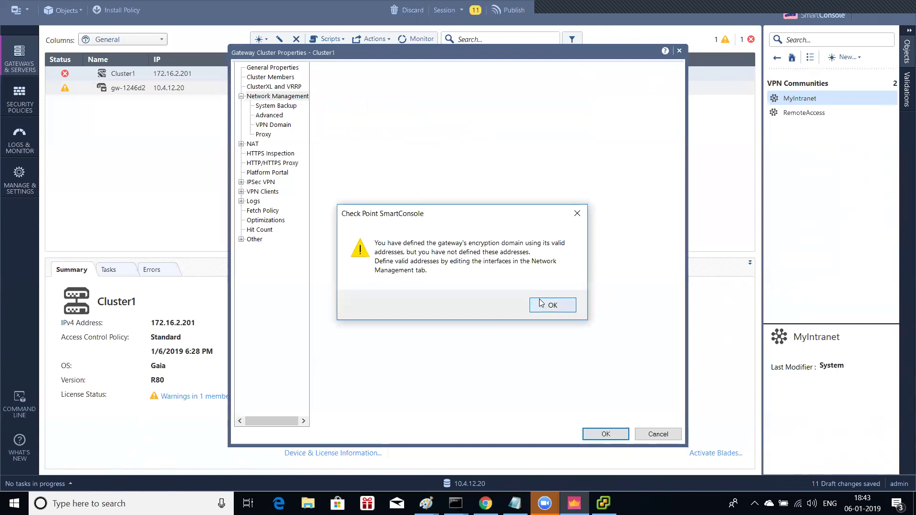
{"action": "left_click", "coordinate": [545, 305]}
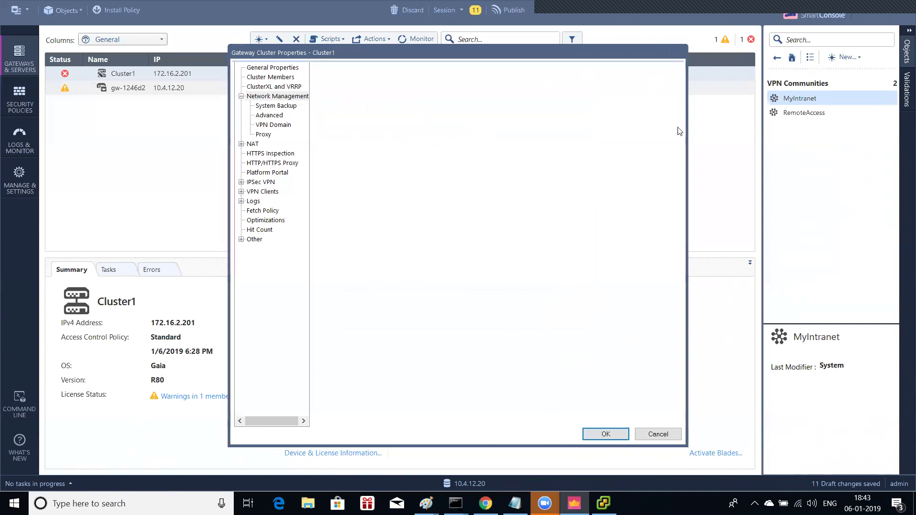
Try deleting Cluster1 again and check Where Used, showing the Standard policy package still uses it.
{"action": "right_click", "coordinate": [103, 76]}
{"action": "left_click", "coordinate": [144, 171]}
{"action": "left_click", "coordinate": [511, 285]}
{"action": "left_click", "coordinate": [504, 285]}
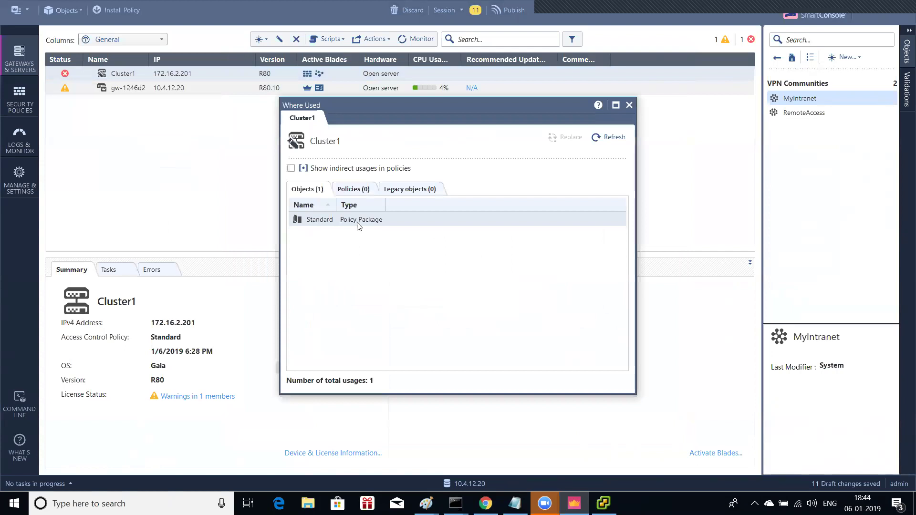
{"action": "left_click", "coordinate": [358, 222]}
{"action": "left_click", "coordinate": [629, 105]}
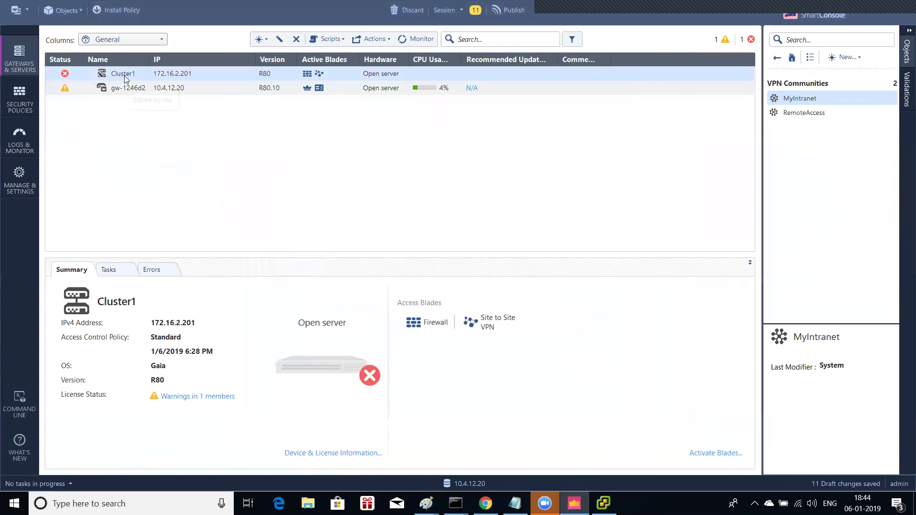
Start a new gateway in the wizard named cp11, platform Open server, IPv4 172.16.2.200.
{"action": "left_click", "coordinate": [263, 43]}
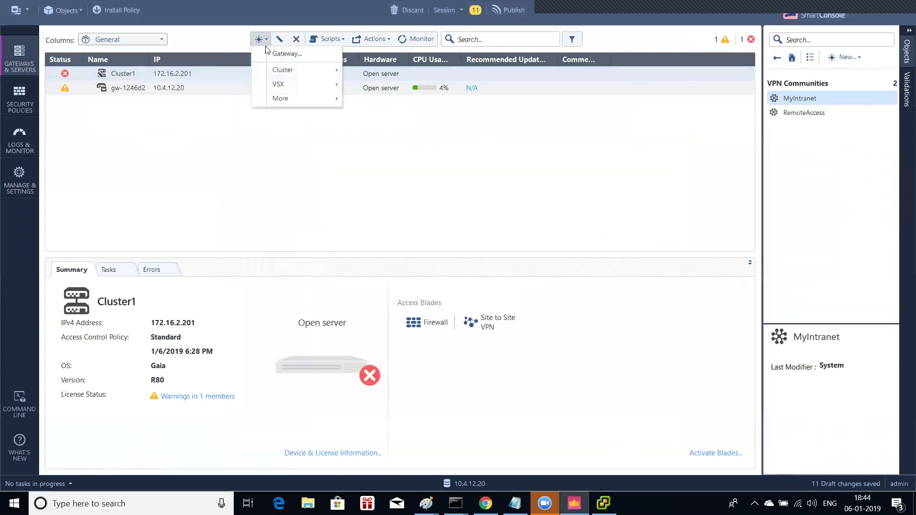
{"action": "left_click", "coordinate": [281, 53]}
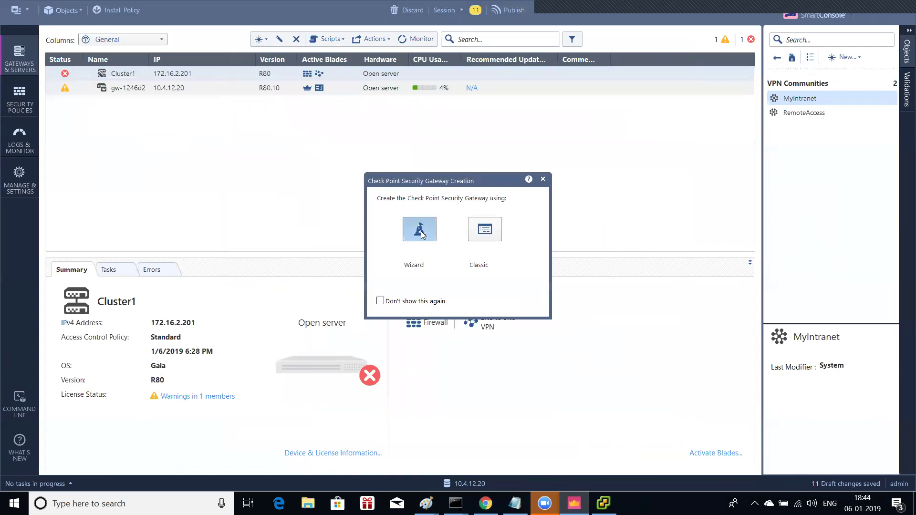
{"action": "left_click", "coordinate": [420, 230]}
{"action": "type", "text": "cp11"}
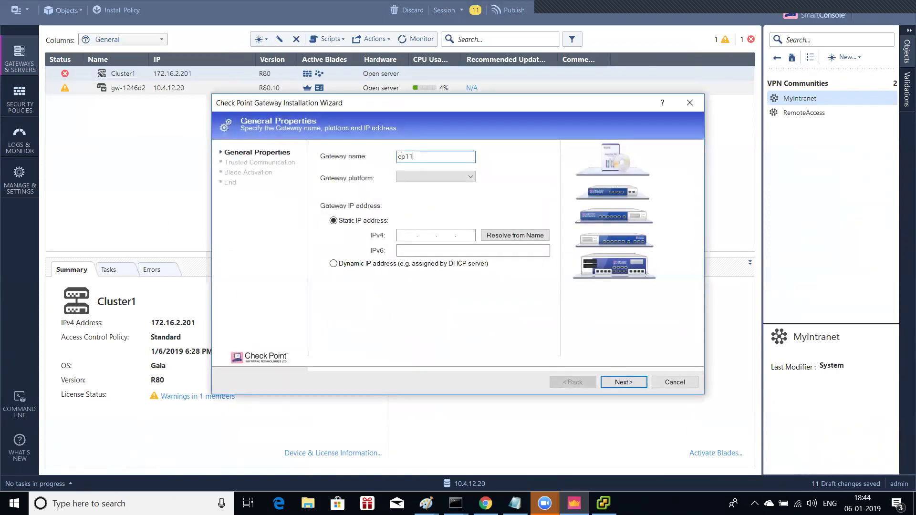
{"action": "left_click", "coordinate": [438, 174]}
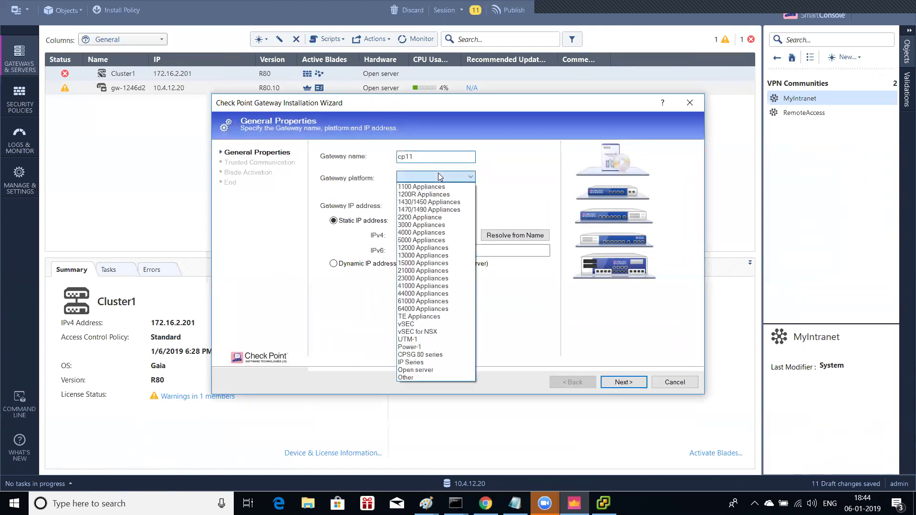
{"action": "left_click", "coordinate": [423, 373]}
{"action": "left_click", "coordinate": [408, 235]}
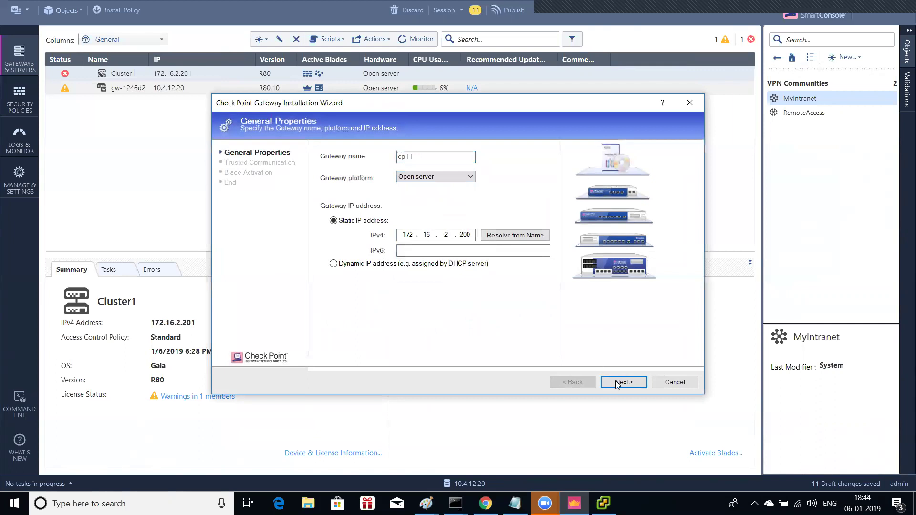
Enter the one-time password to initialize trusted communication with cp11.
{"action": "left_click", "coordinate": [632, 381]}
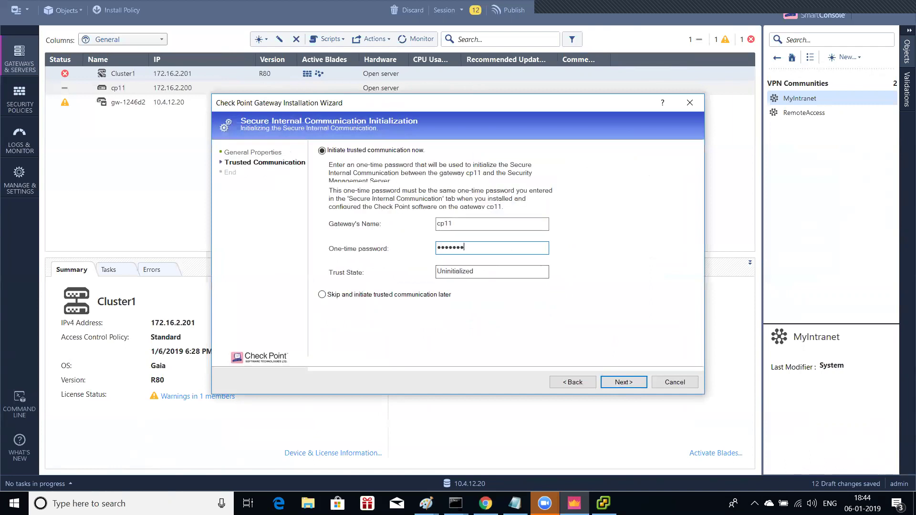
{"action": "left_click", "coordinate": [623, 382]}
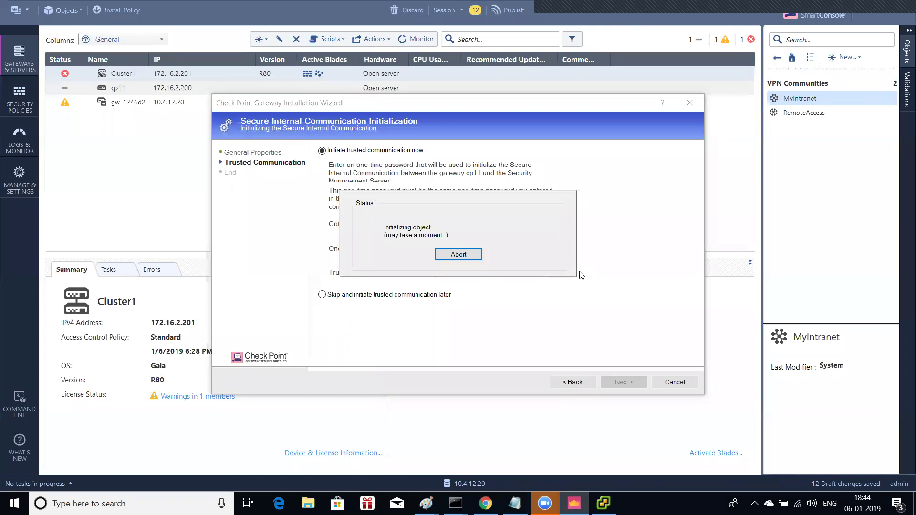
Switch from the SmartConsole wizard to the CP1 console in vSphere Client.
{"action": "key", "text": "alt+Tab"}
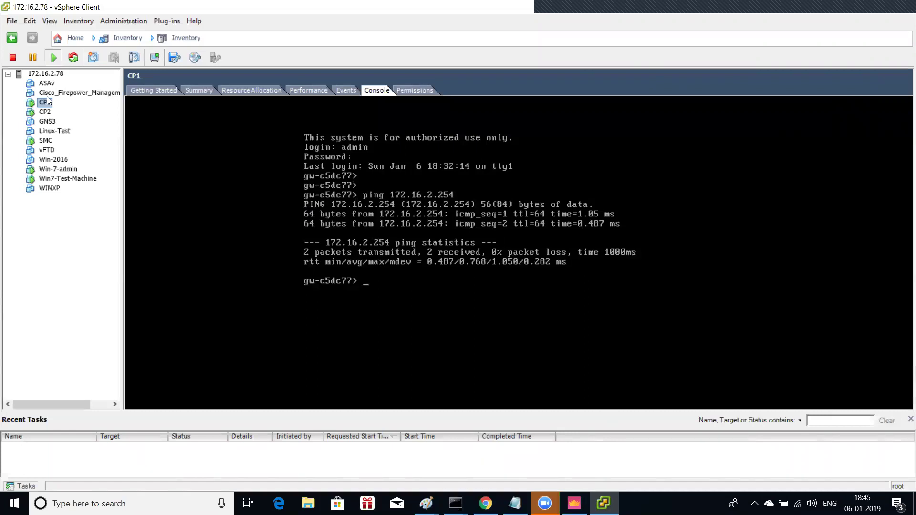
Return to SmartConsole's Gateway Installation Wizard for cp11.
{"action": "key", "text": "alt+Tab"}
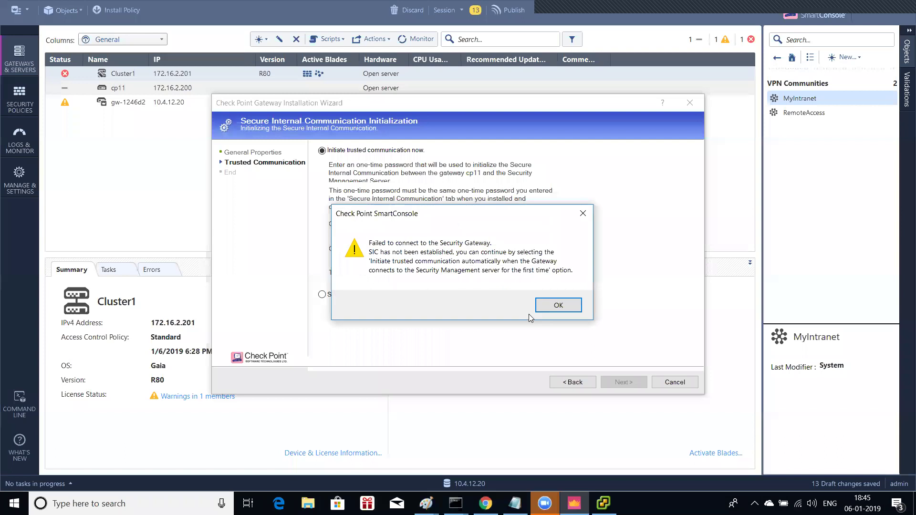
Dismiss the connection failure and finish the cp11 wizard with trusted communication deferred.
{"action": "left_click", "coordinate": [559, 305]}
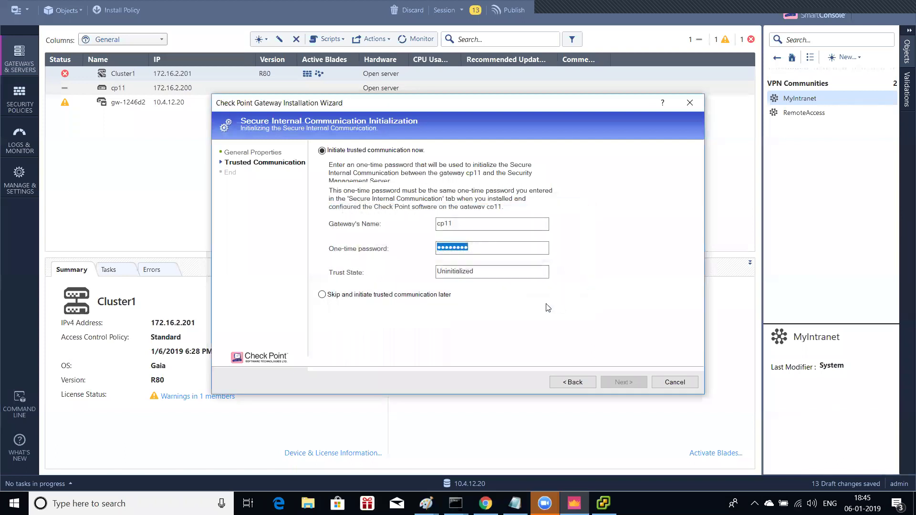
{"action": "left_click", "coordinate": [373, 296]}
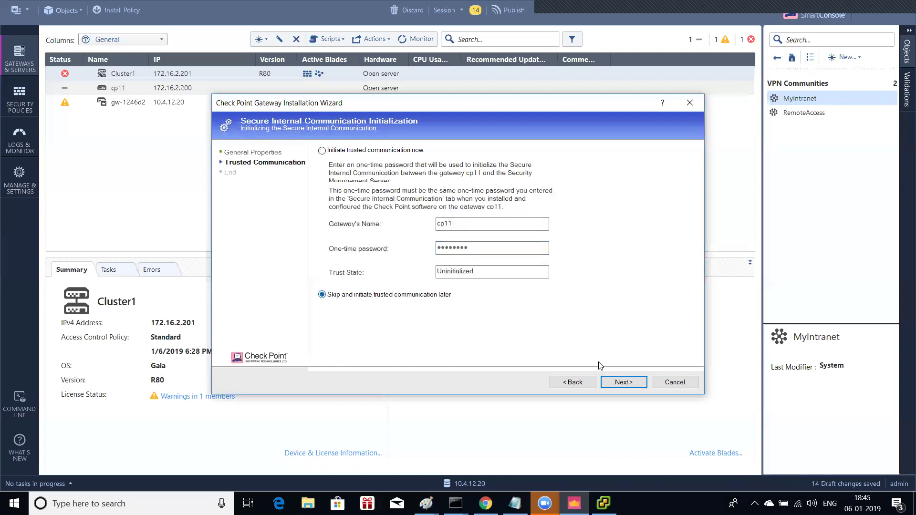
{"action": "left_click", "coordinate": [631, 386]}
{"action": "left_click", "coordinate": [617, 384]}
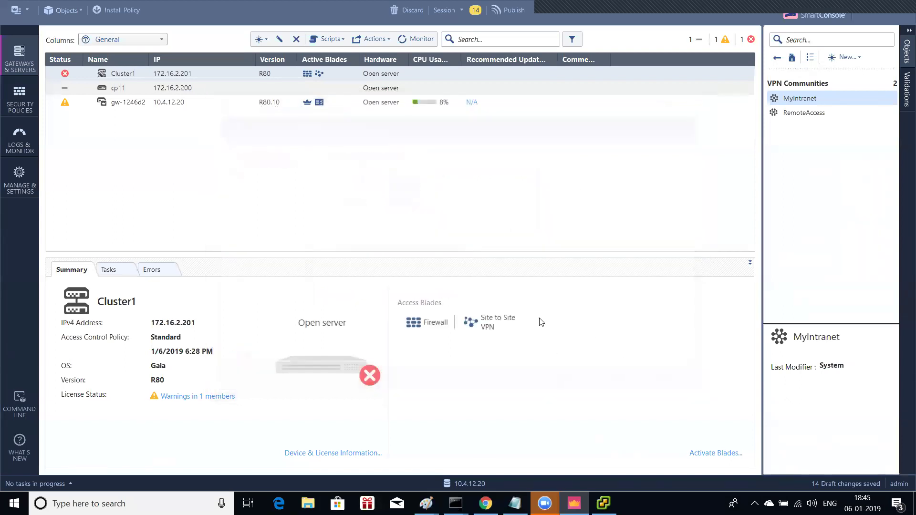
Save cp11's properties despite no defined interfaces, then start a new gateway.
{"action": "double_click", "coordinate": [74, 90]}
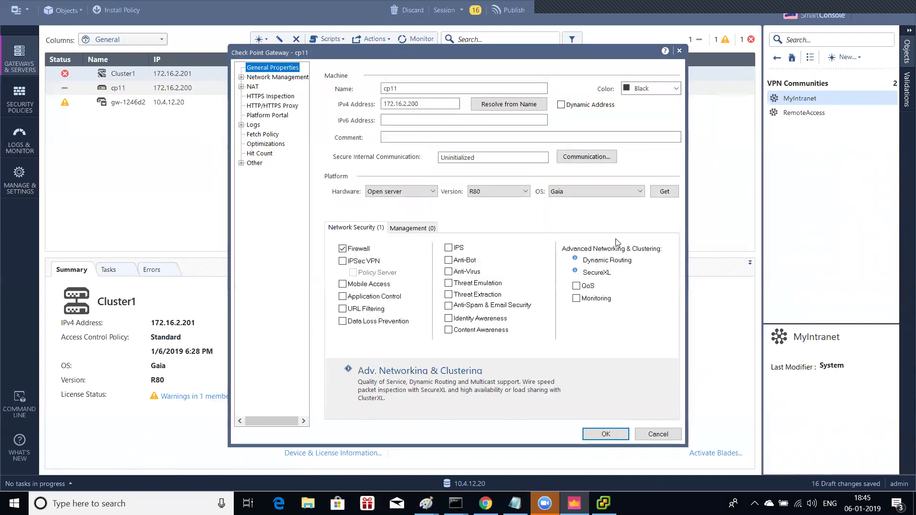
{"action": "left_click", "coordinate": [602, 435]}
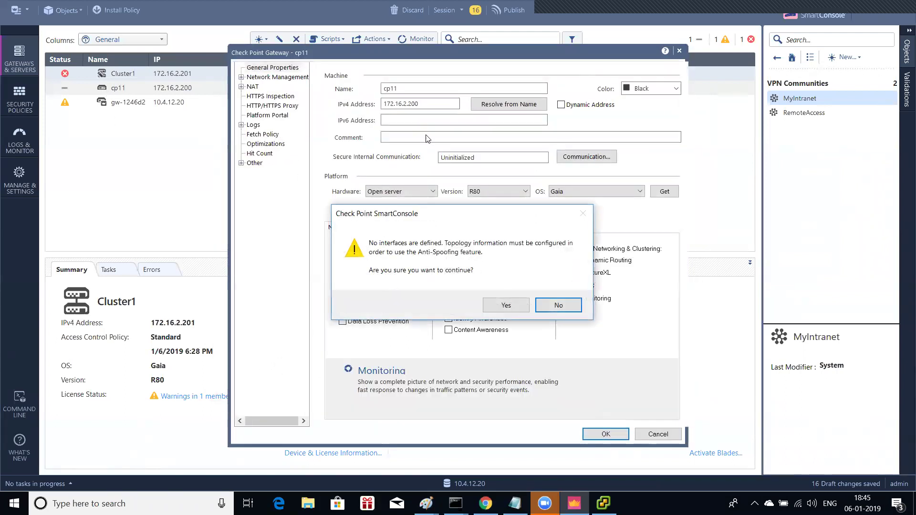
{"action": "left_click", "coordinate": [524, 305]}
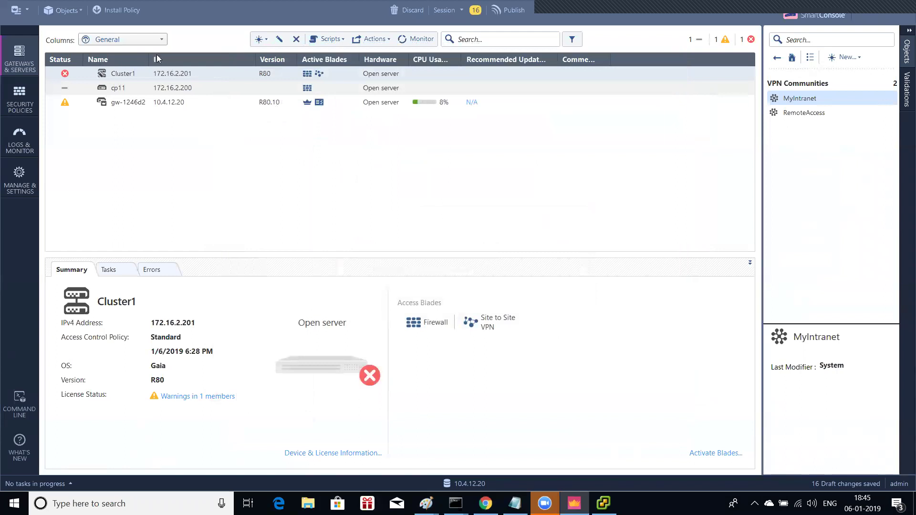
{"action": "left_click", "coordinate": [258, 39]}
{"action": "left_click", "coordinate": [284, 54]}
Set up cp12 in the gateway wizard as an Open server at 172.16.2.202.
{"action": "left_click", "coordinate": [421, 234]}
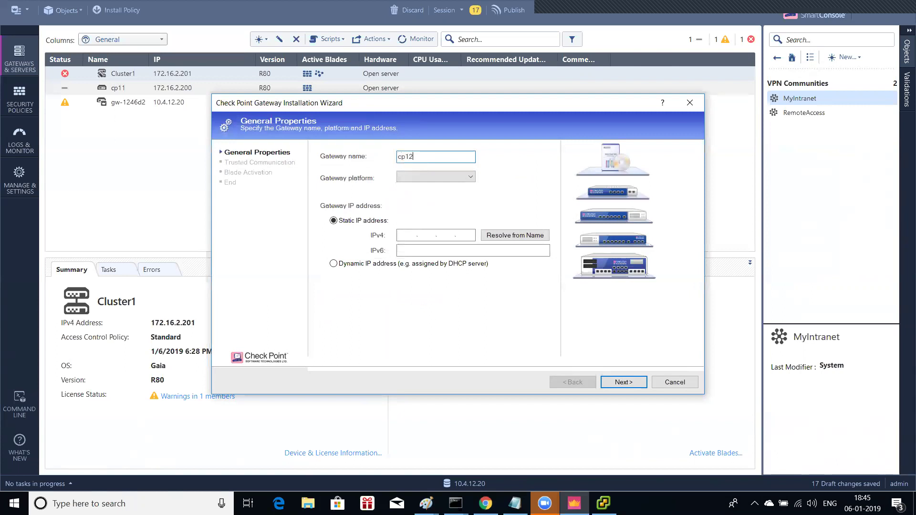
{"action": "left_click", "coordinate": [444, 177]}
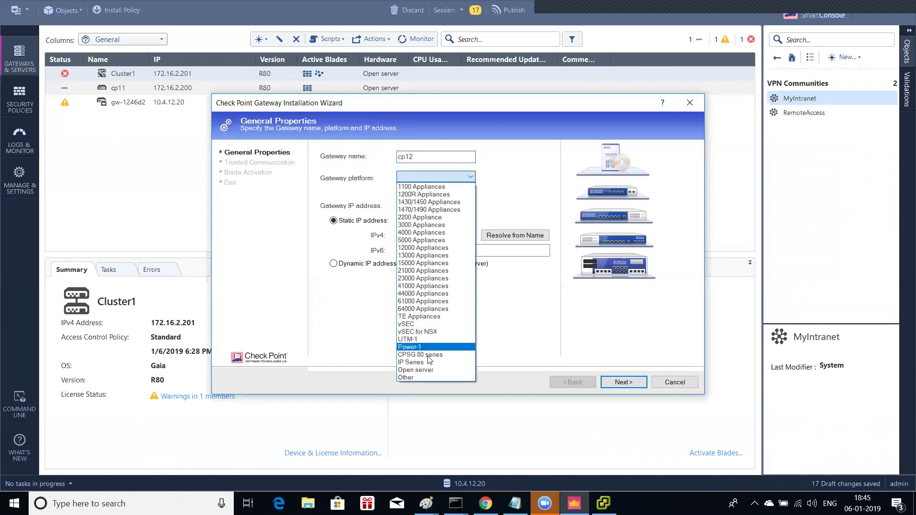
{"action": "left_click", "coordinate": [423, 370]}
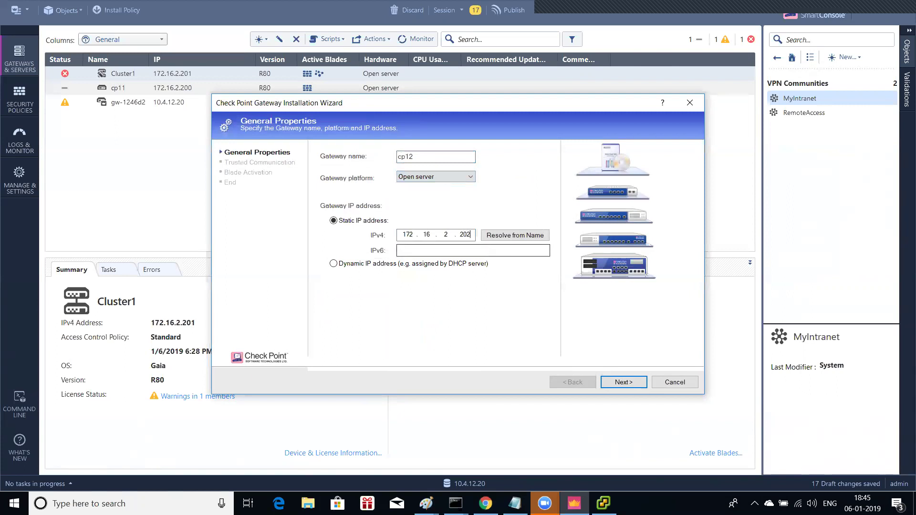
{"action": "left_click", "coordinate": [618, 382]}
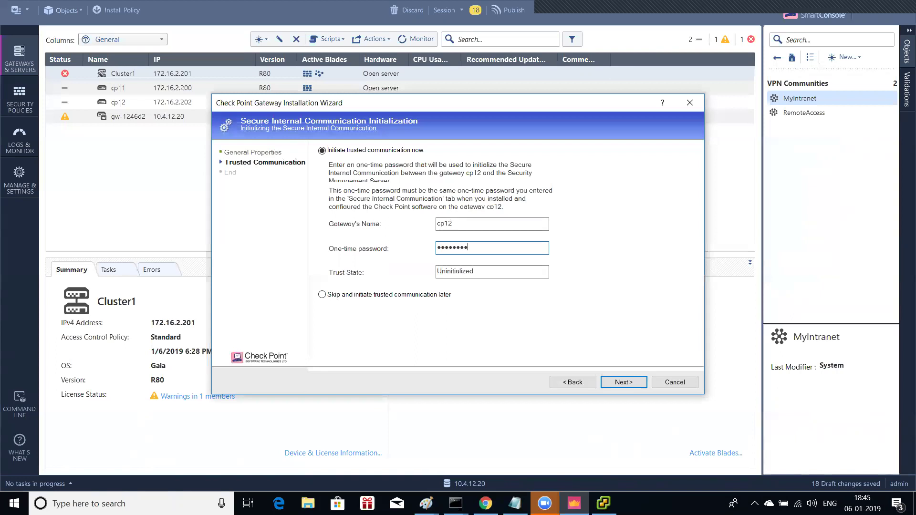
Defer cp12's trusted communication after the failed attempt, finish, and save without interfaces.
{"action": "key", "text": "Return"}
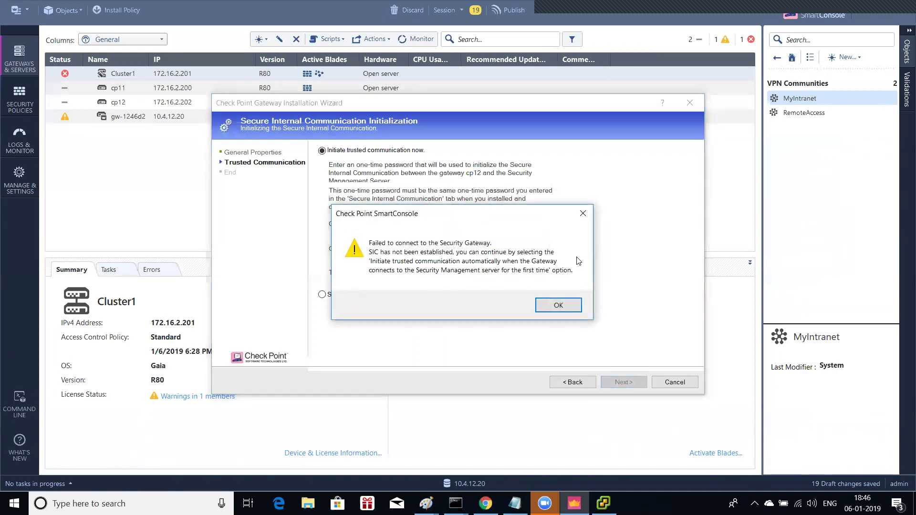
{"action": "left_click", "coordinate": [561, 308]}
{"action": "left_click", "coordinate": [407, 298]}
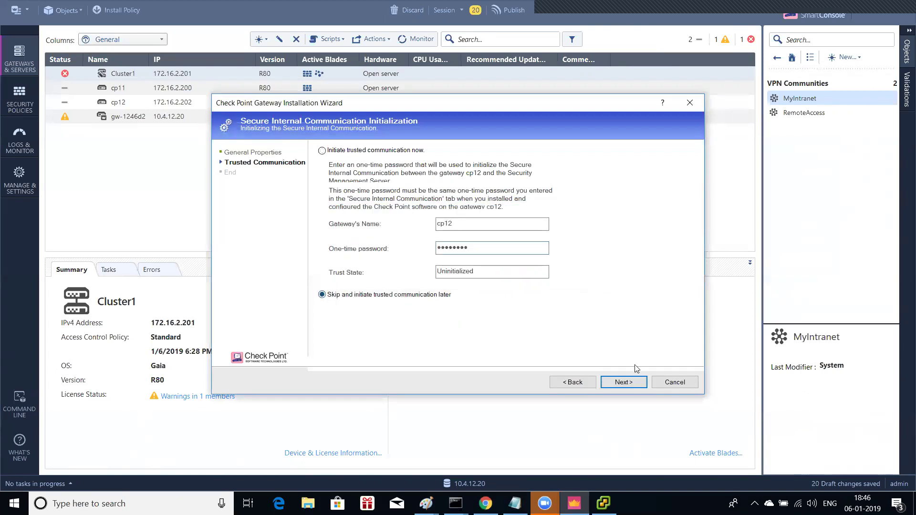
{"action": "left_click", "coordinate": [624, 382]}
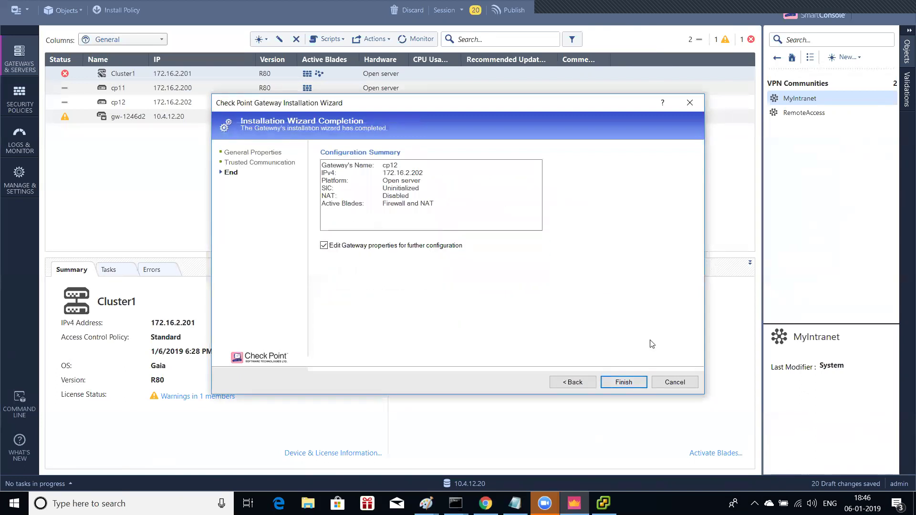
{"action": "left_click", "coordinate": [623, 382]}
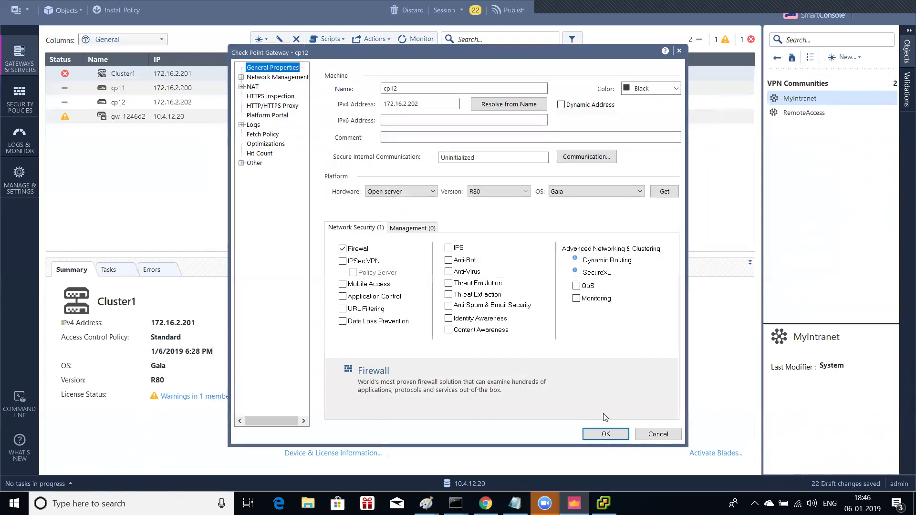
{"action": "left_click", "coordinate": [604, 434]}
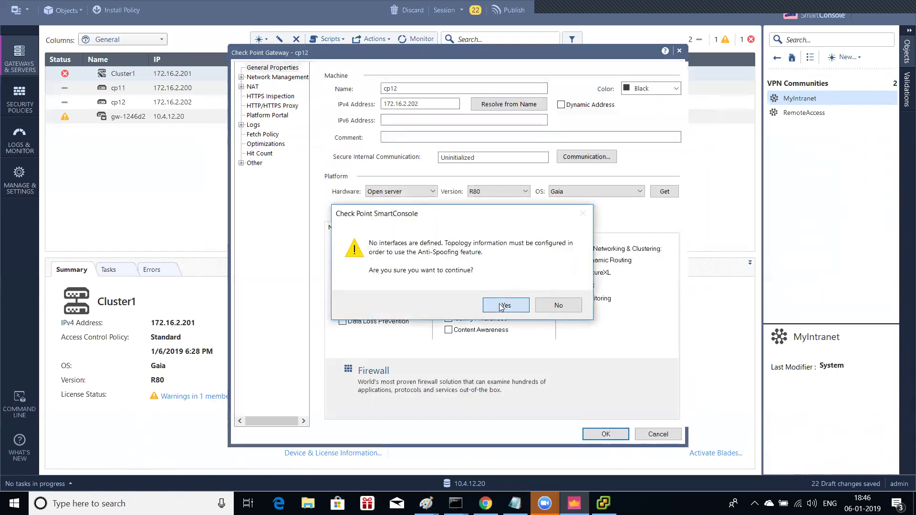
{"action": "left_click", "coordinate": [505, 305]}
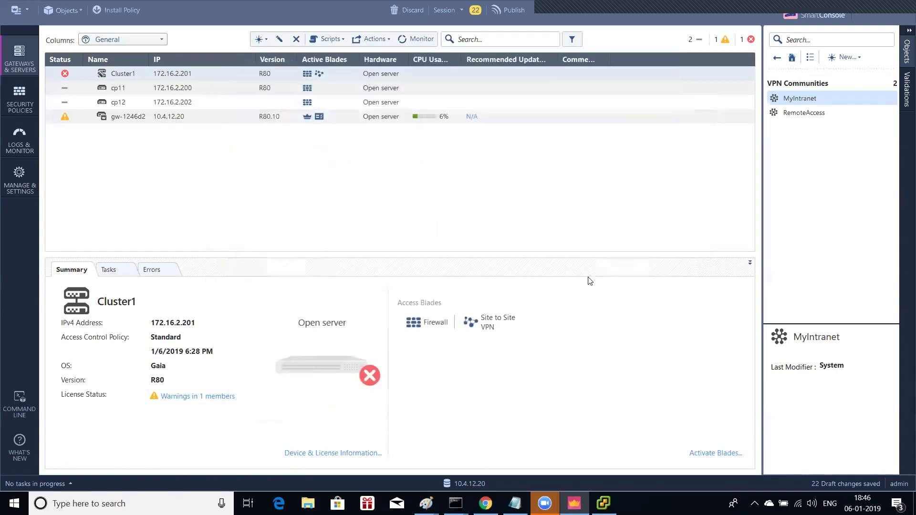
{"action": "right_click", "coordinate": [127, 78]}
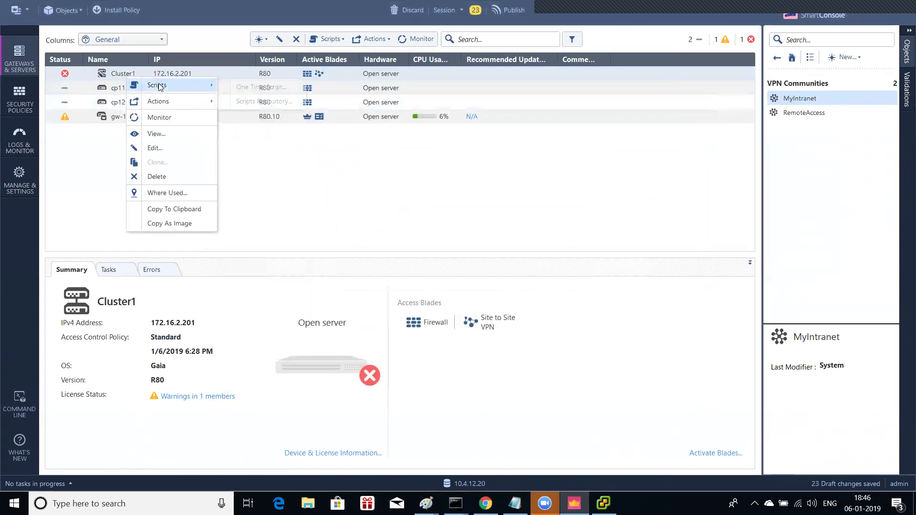
{"action": "left_click", "coordinate": [99, 79]}
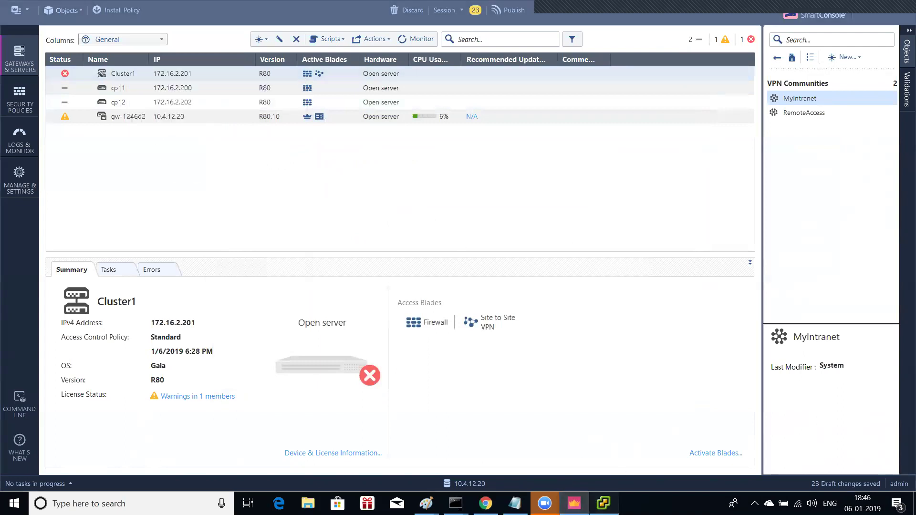
Run cpconfig in the CP1 virtual machine console.
{"action": "left_click", "coordinate": [603, 504]}
{"action": "left_click", "coordinate": [486, 350]}
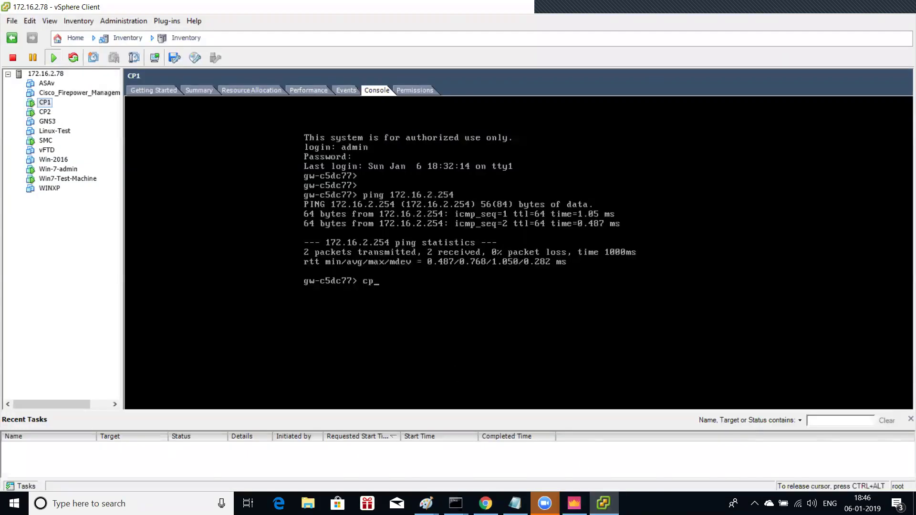
{"action": "type", "text": "cpcpmf"}
{"action": "key", "text": "BackSpace"}
{"action": "key", "text": "BackSpace"}
{"action": "type", "text": "onfig"}
{"action": "key", "text": "Return"}
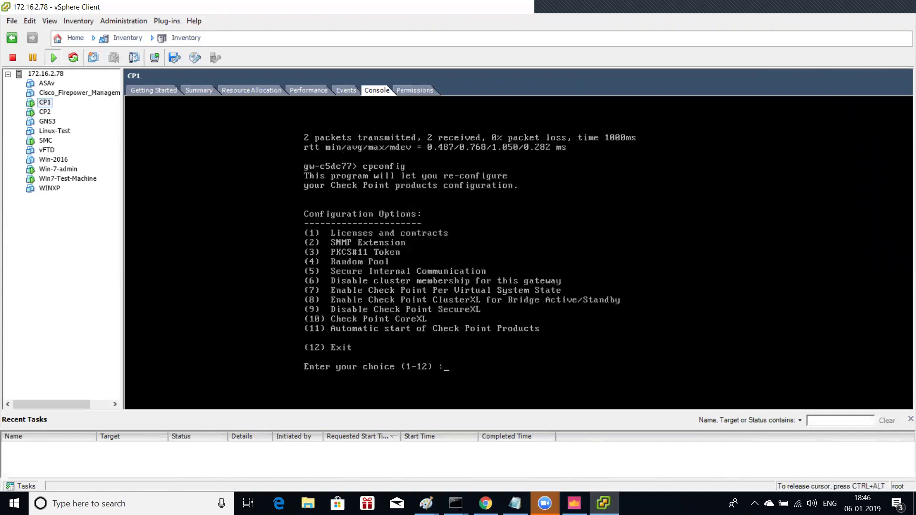
Reset CP1's Secure Internal Communication (option 5) with a new activation key, exit, and select CP2.
{"action": "type", "text": "5"}
{"action": "key", "text": "Return"}
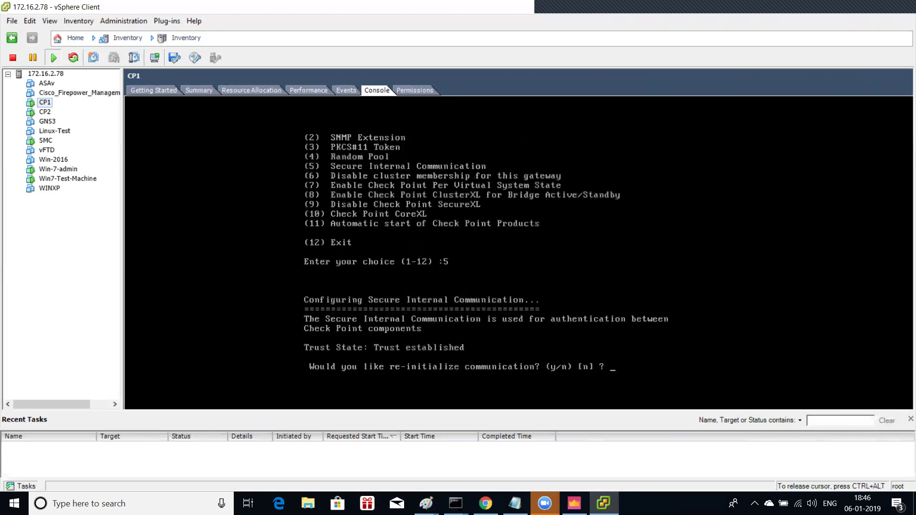
{"action": "type", "text": "y"}
{"action": "key", "text": "Return"}
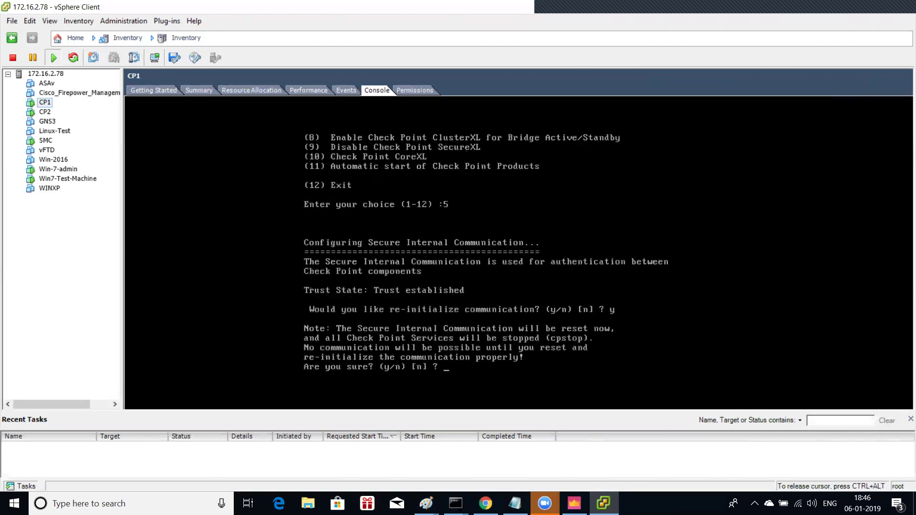
{"action": "type", "text": "y"}
{"action": "key", "text": "Return"}
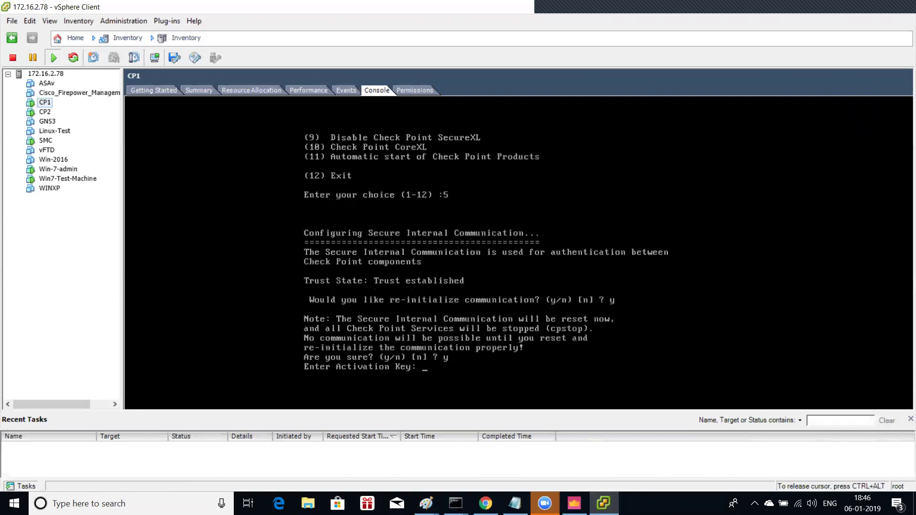
{"action": "key", "text": "Return"}
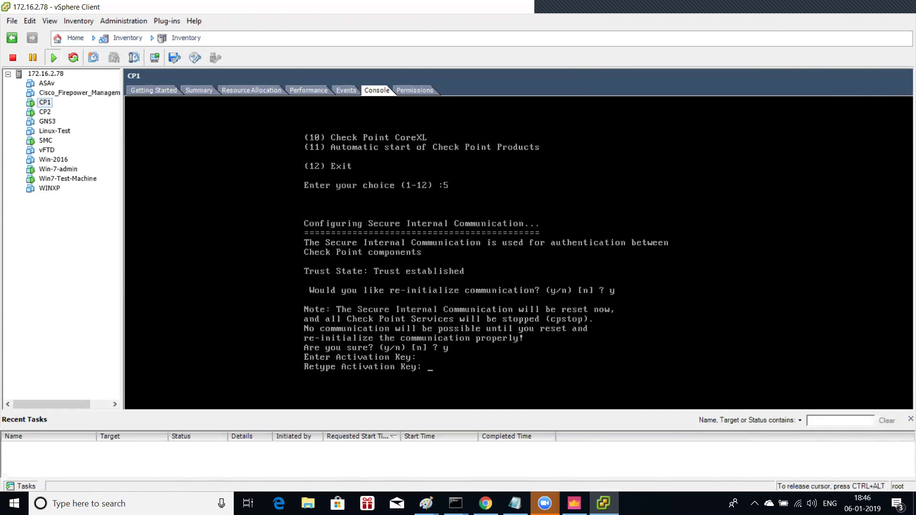
{"action": "key", "text": "Return"}
{"action": "type", "text": "12"}
{"action": "key", "text": "Return"}
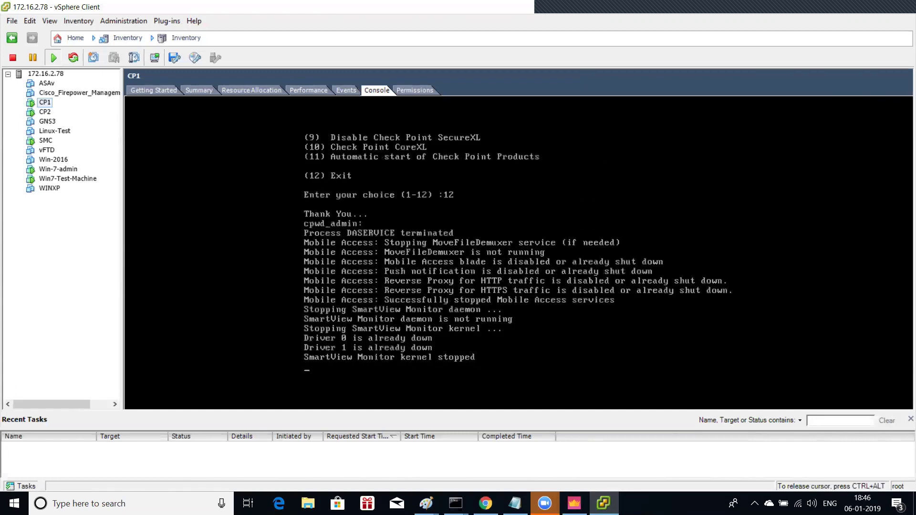
{"action": "left_click", "coordinate": [46, 113]}
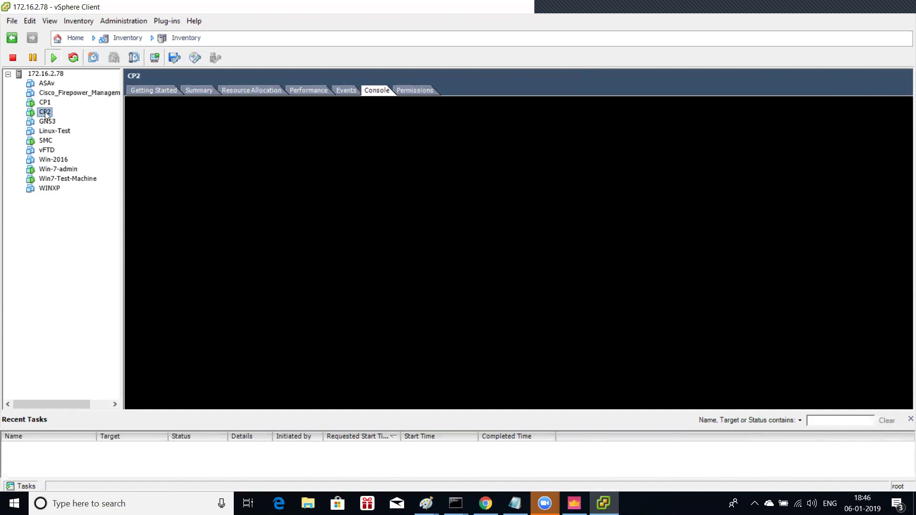
Open CP2's console and log in as admin.
{"action": "right_click", "coordinate": [45, 112]}
{"action": "left_click", "coordinate": [91, 153]}
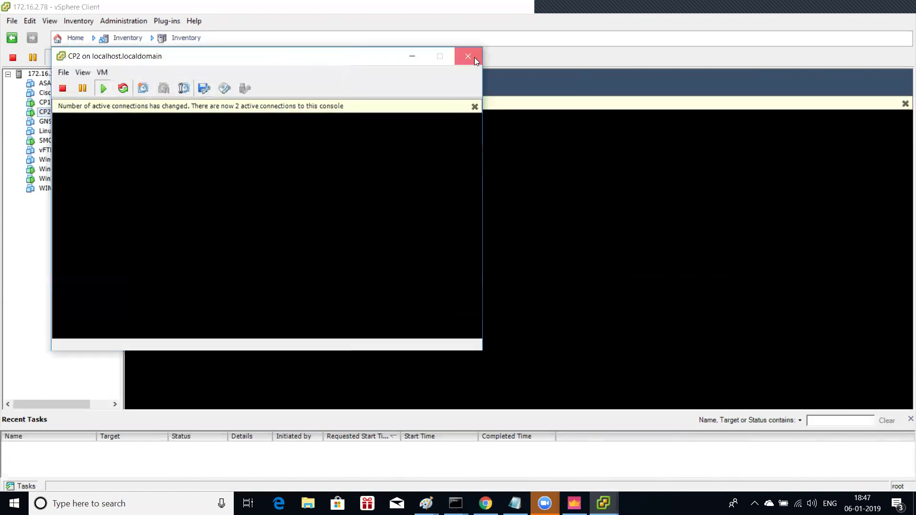
{"action": "left_click", "coordinate": [474, 57]}
{"action": "left_click", "coordinate": [439, 187]}
{"action": "type", "text": "admin"}
{"action": "key", "text": "Return"}
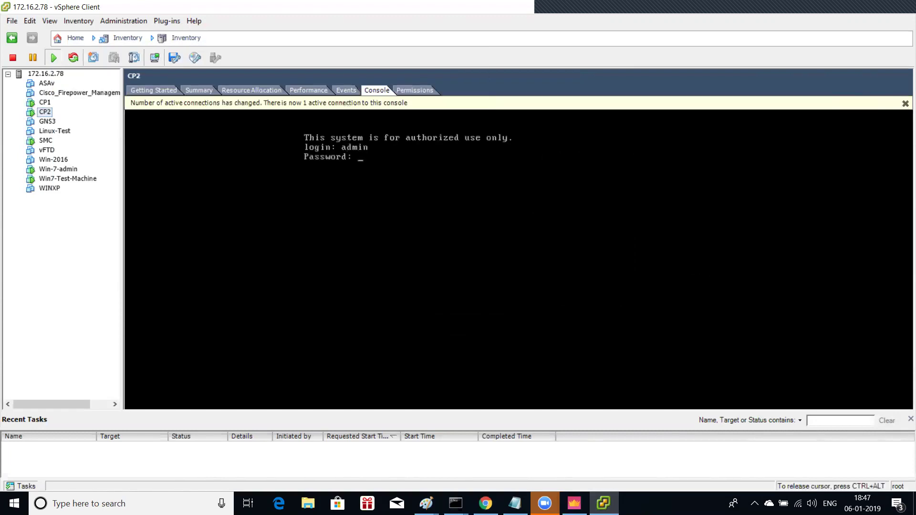
{"action": "key", "text": "Return"}
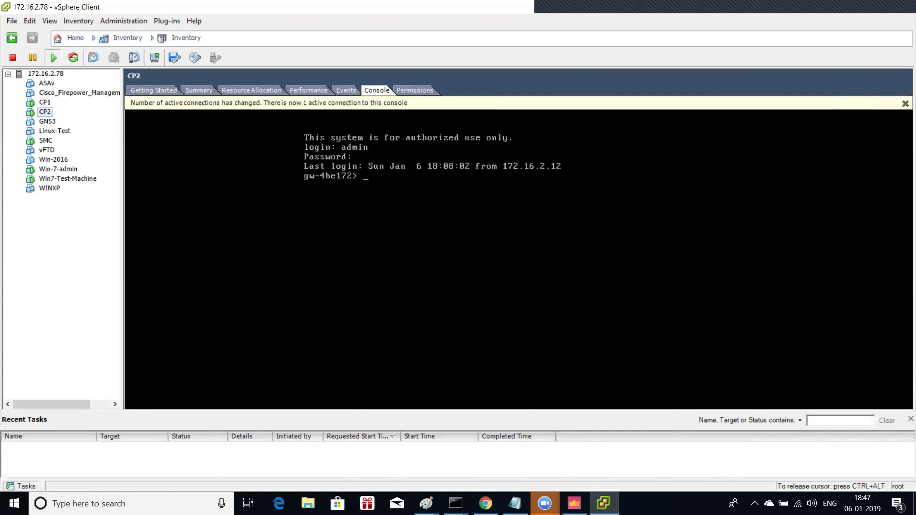
Run cpconfig on CP2 and decline disabling cluster membership (option 6, n).
{"action": "type", "text": "cpconfig"}
{"action": "key", "text": "BackSpace"}
{"action": "key", "text": "BackSpace"}
{"action": "key", "text": "BackSpace"}
{"action": "key", "text": "BackSpace"}
{"action": "key", "text": "BackSpace"}
{"action": "type", "text": "onfig"}
{"action": "key", "text": "Return"}
{"action": "type", "text": "6"}
{"action": "key", "text": "Return"}
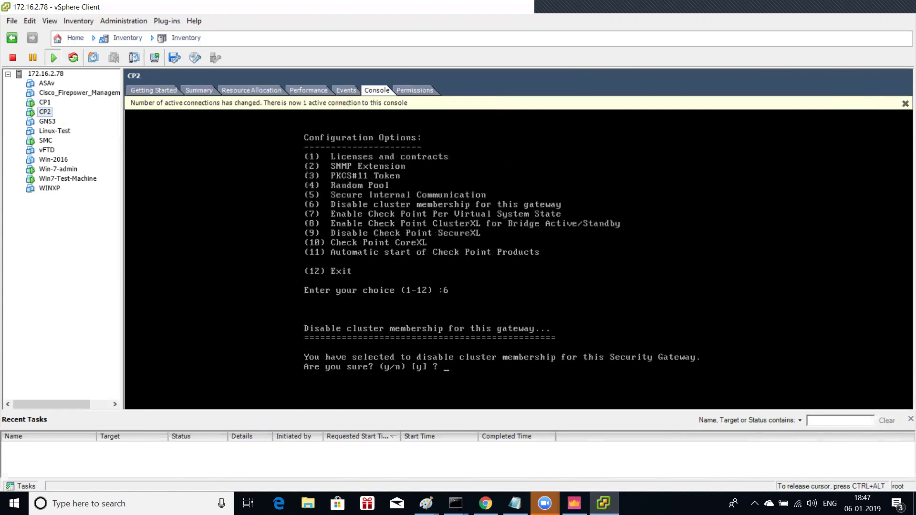
{"action": "type", "text": "n"}
{"action": "key", "text": "Return"}
Reset CP2's Secure Internal Communication (option 5) with a new activation key, exit with 12, and return to SmartConsole.
{"action": "type", "text": "6"}
{"action": "key", "text": "BackSpace"}
{"action": "type", "text": "5"}
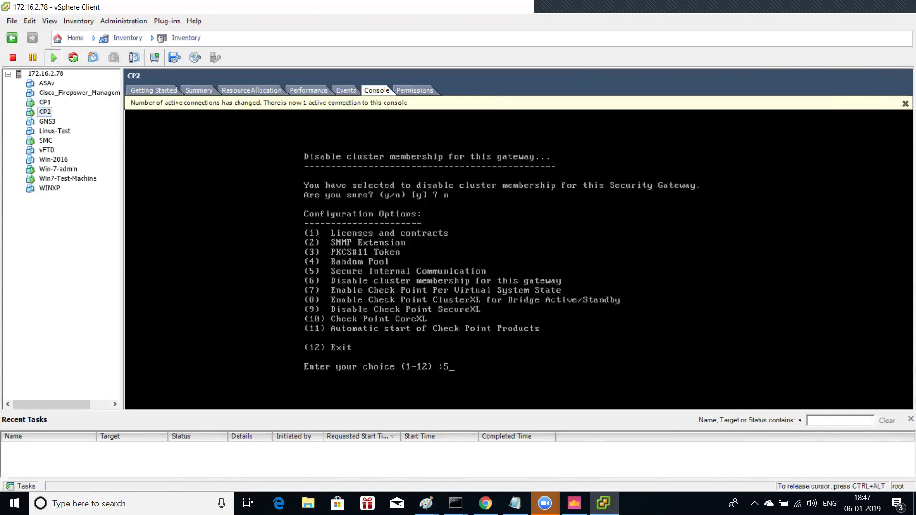
{"action": "key", "text": "Return"}
{"action": "type", "text": "y"}
{"action": "key", "text": "Return"}
{"action": "type", "text": "y"}
{"action": "key", "text": "Return"}
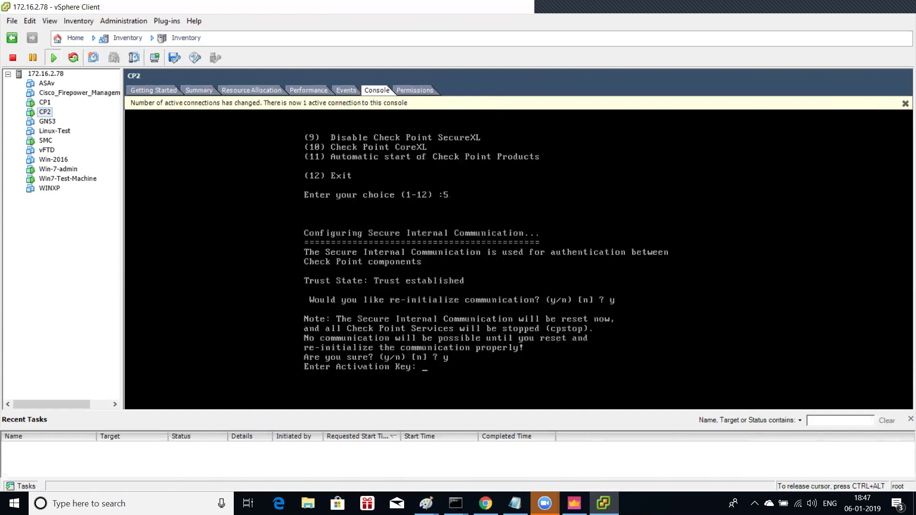
{"action": "key", "text": "Return"}
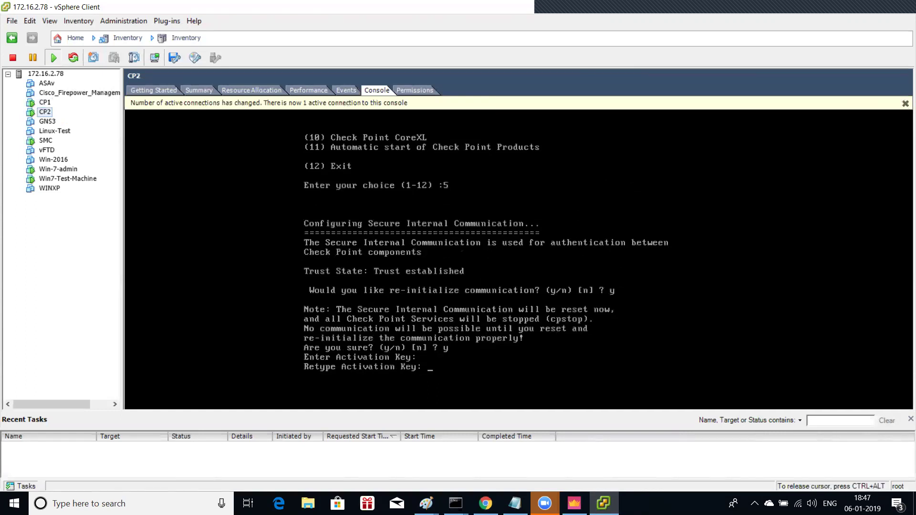
{"action": "key", "text": "Return"}
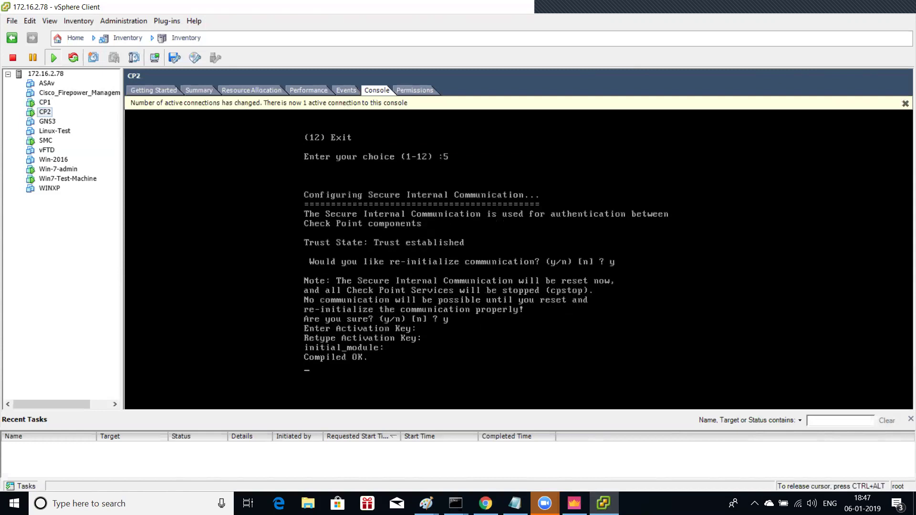
{"action": "type", "text": "12) :12"}
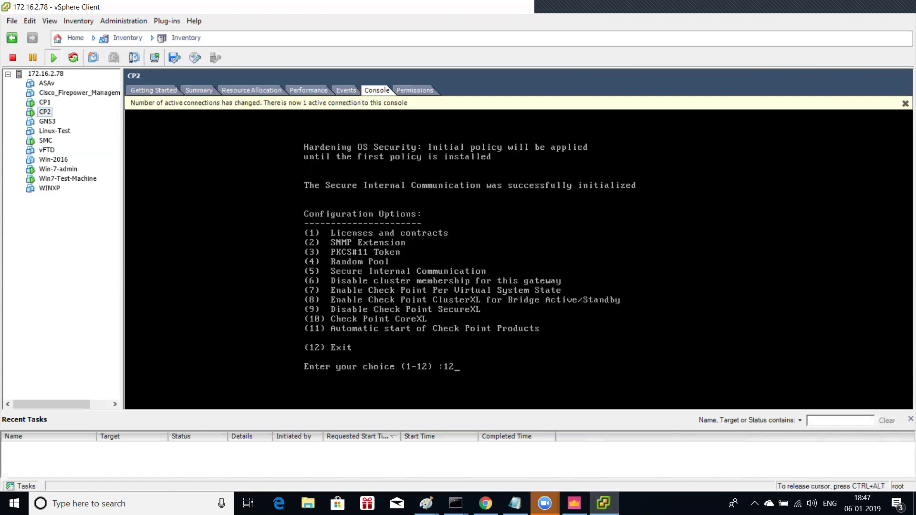
{"action": "key", "text": "Return"}
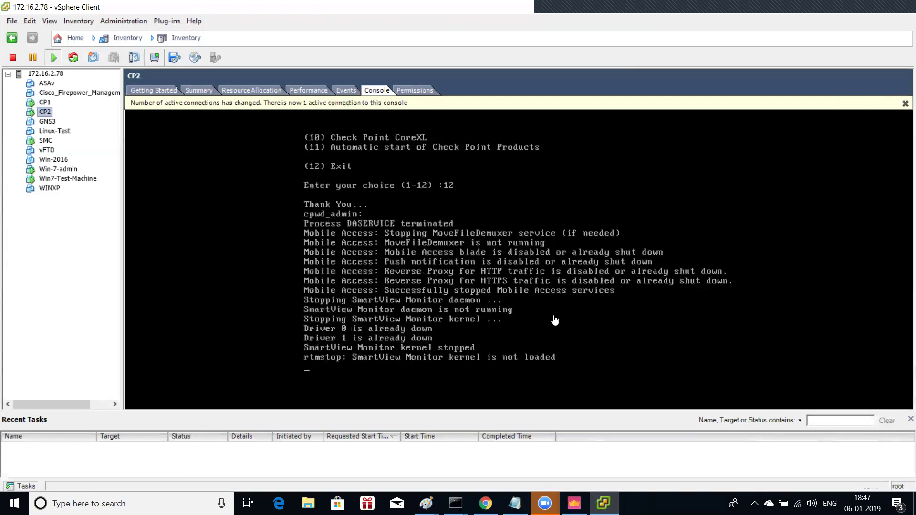
{"action": "left_click", "coordinate": [574, 503]}
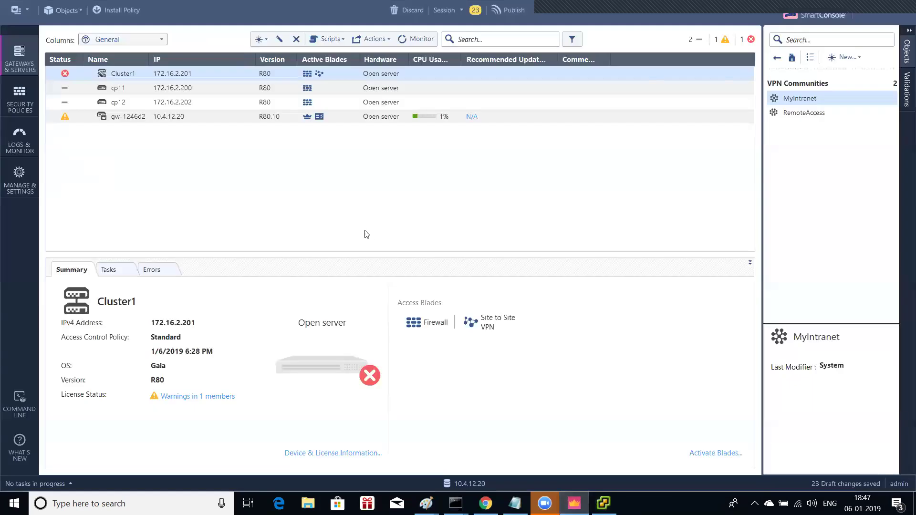
Initialize SIC trust with cp11 using the one-time password and save its retrieved eth0–eth2 topology.
{"action": "right_click", "coordinate": [118, 89]}
{"action": "key", "text": "Escape"}
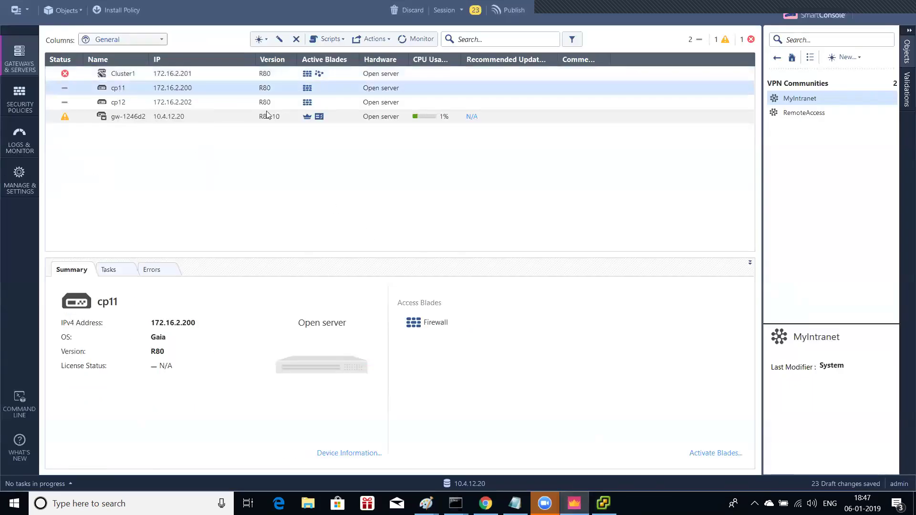
{"action": "double_click", "coordinate": [180, 90]}
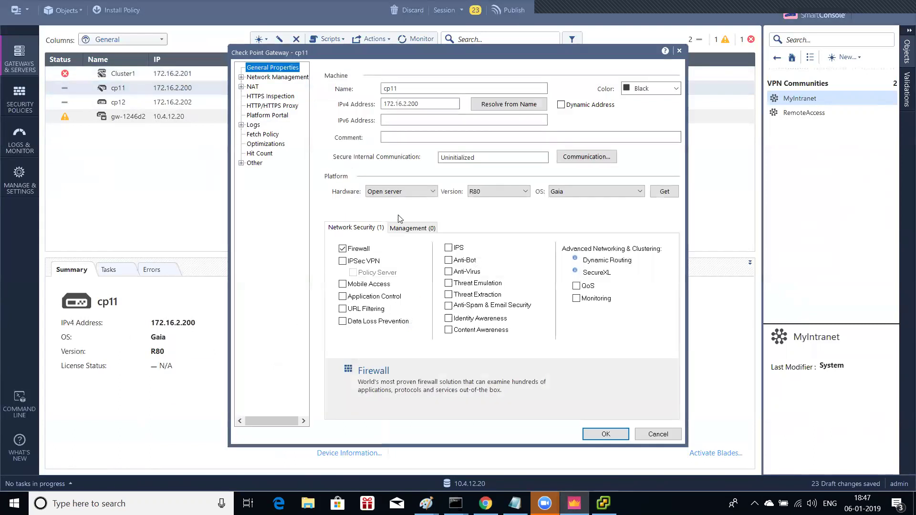
{"action": "left_click", "coordinate": [581, 159]}
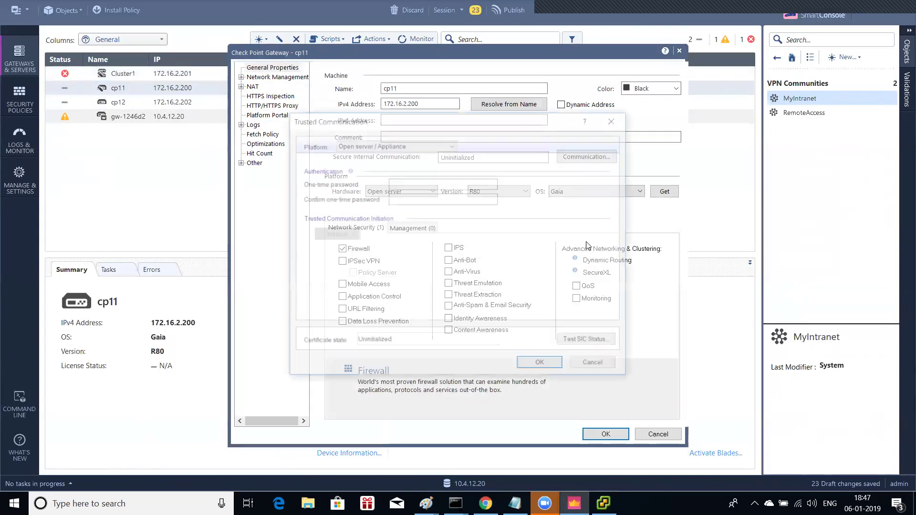
{"action": "type", "text": "vp"}
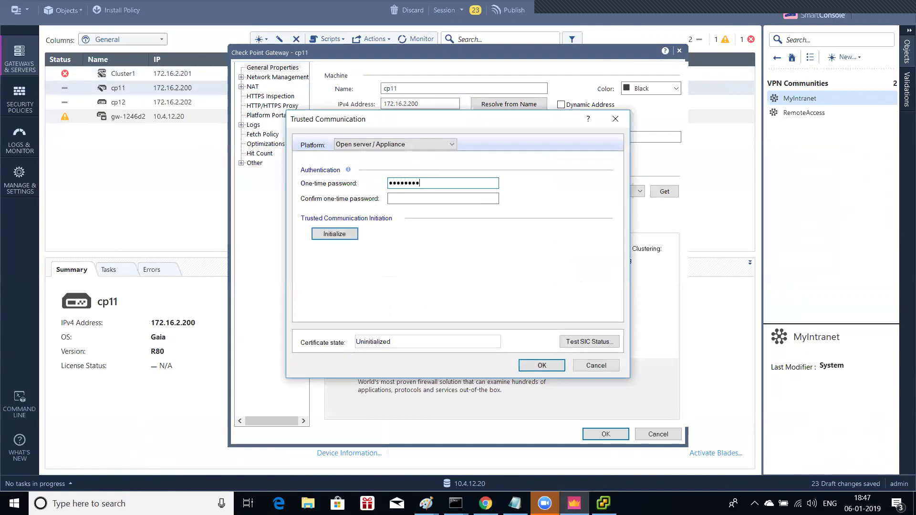
{"action": "left_click", "coordinate": [485, 198]}
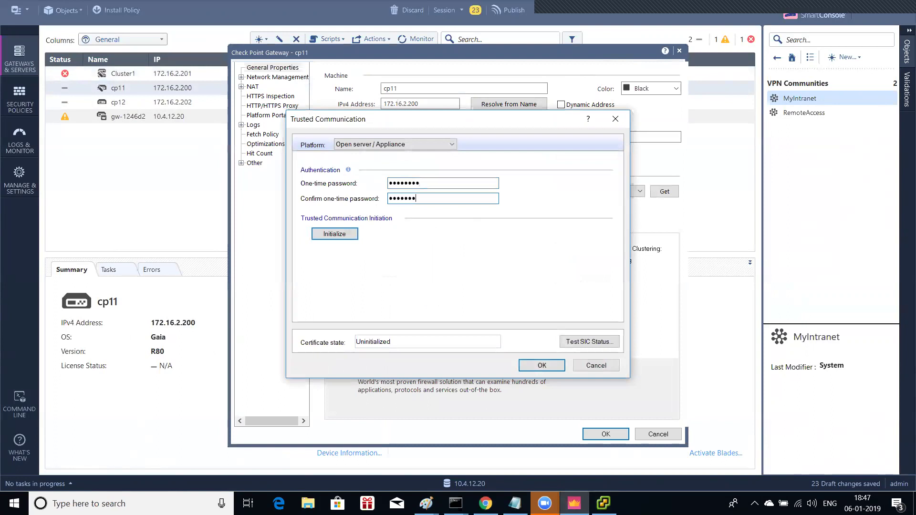
{"action": "left_click", "coordinate": [339, 235]}
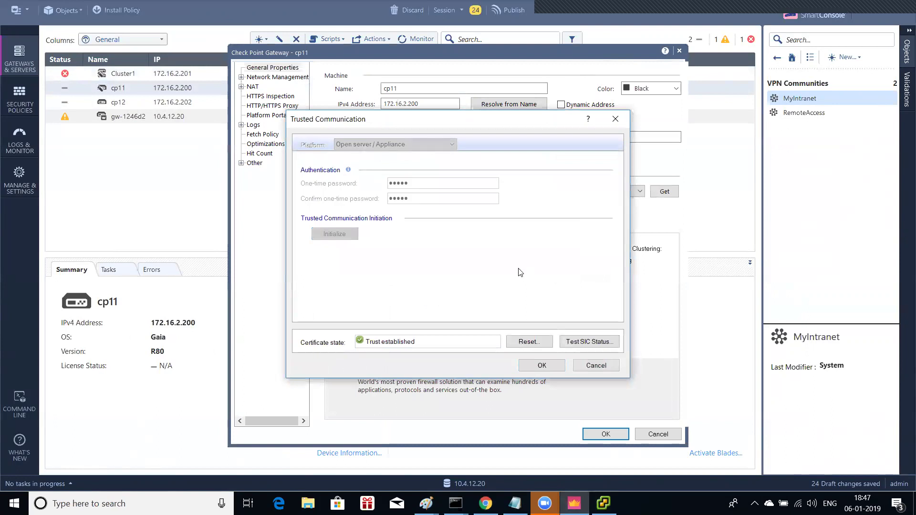
{"action": "left_click", "coordinate": [542, 366]}
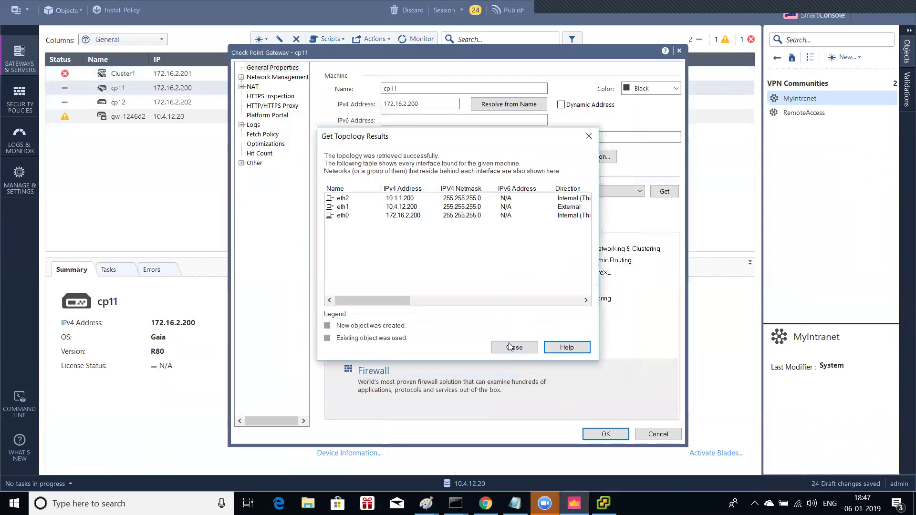
{"action": "left_click", "coordinate": [510, 347]}
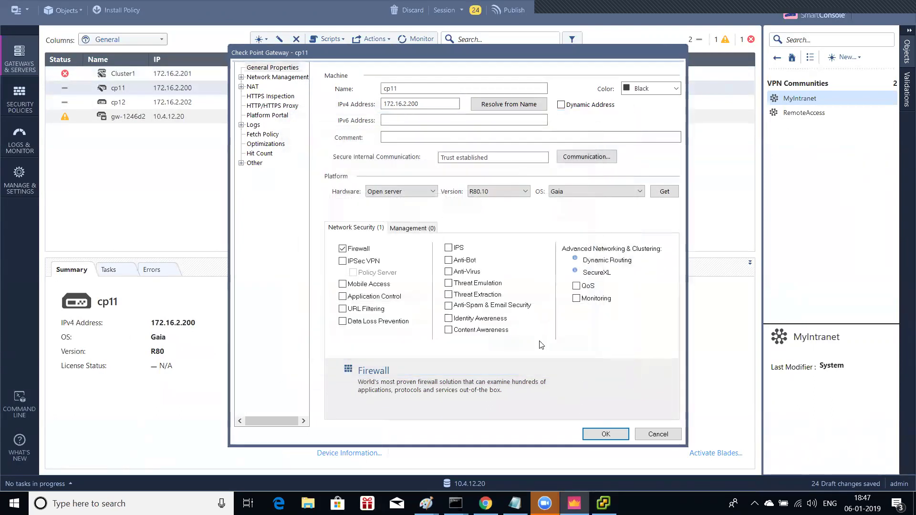
{"action": "left_click", "coordinate": [605, 435]}
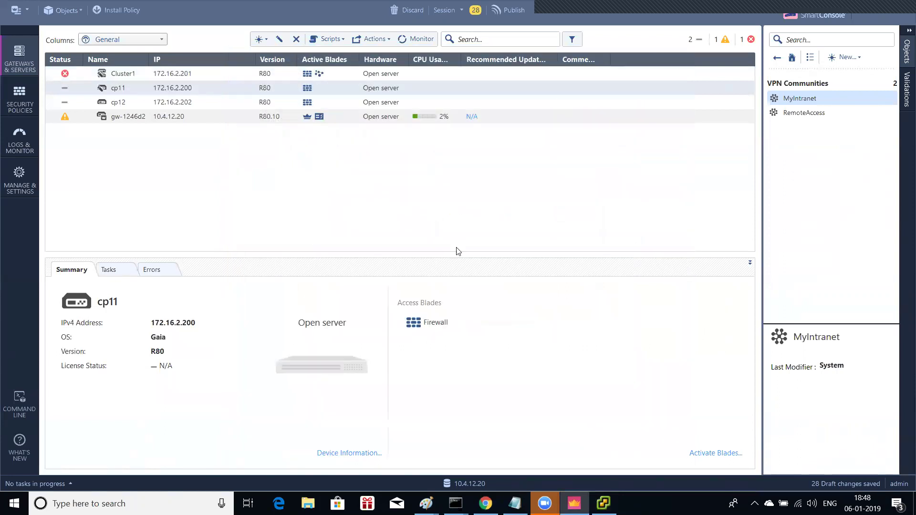
Initialize SIC trust with cp12 using the one-time password, then save its properties.
{"action": "left_click", "coordinate": [128, 103]}
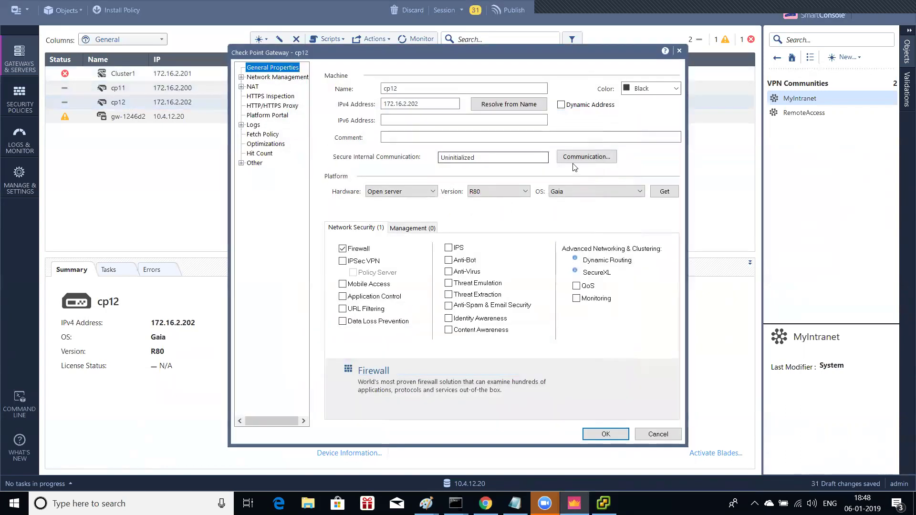
{"action": "left_click", "coordinate": [580, 157]}
{"action": "left_click", "coordinate": [443, 198]}
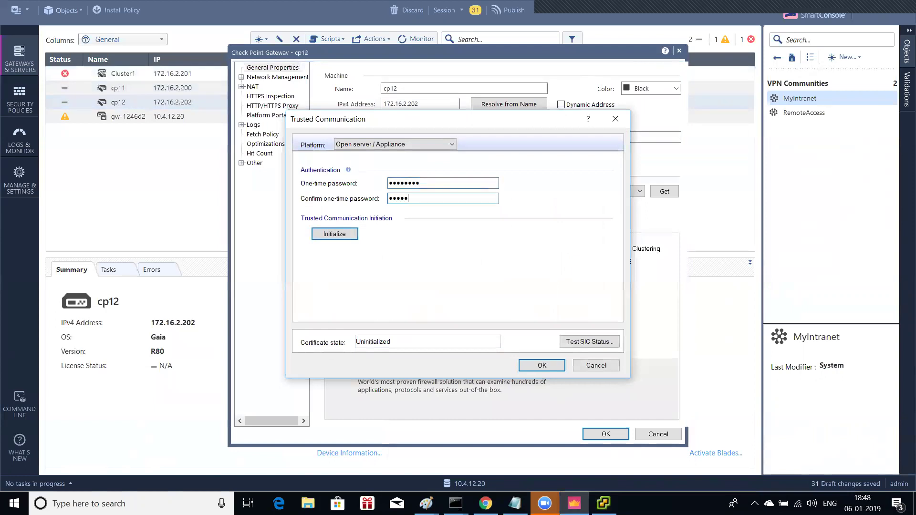
{"action": "left_click", "coordinate": [319, 233]}
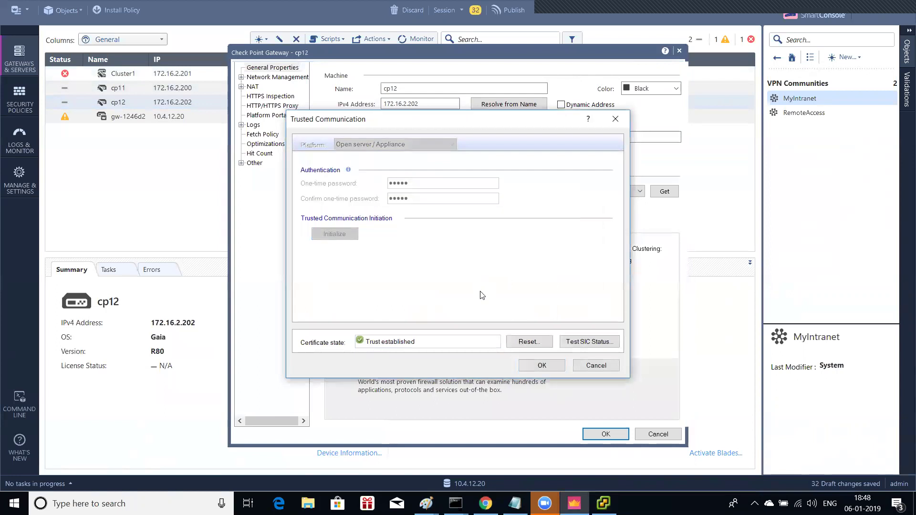
{"action": "left_click", "coordinate": [539, 365]}
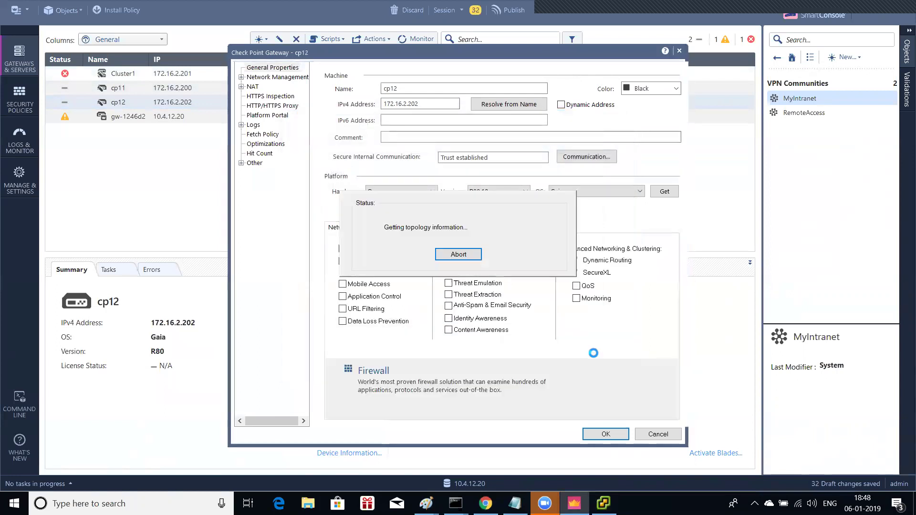
{"action": "left_click", "coordinate": [513, 345]}
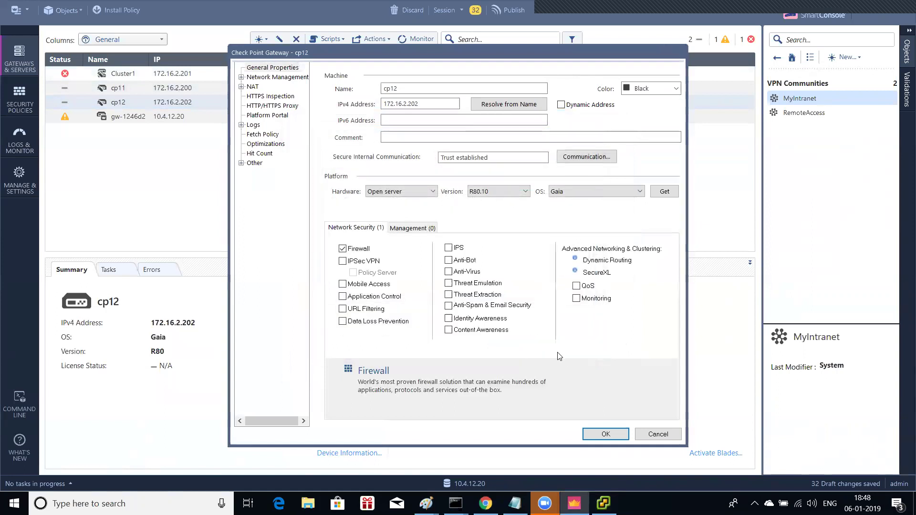
{"action": "left_click", "coordinate": [611, 434]}
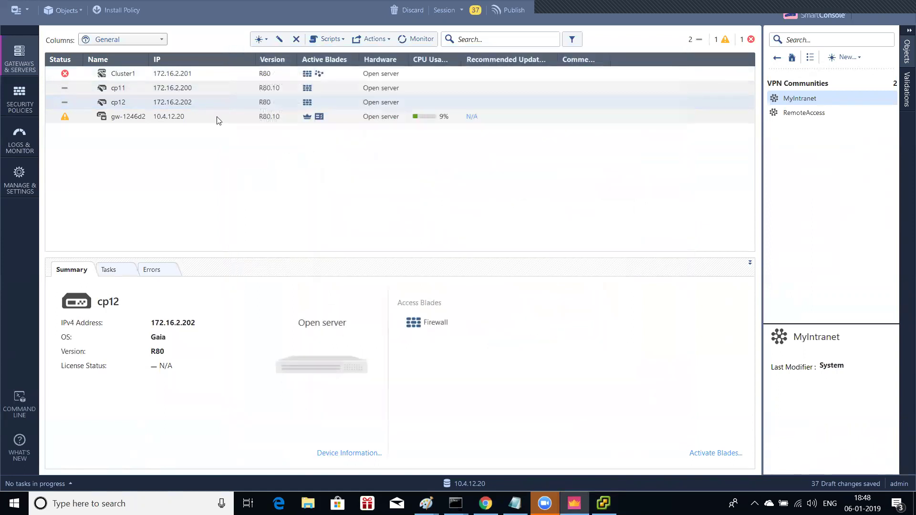
Add existing gateway cp11 to Cluster1's members, accepting the conversion and product warnings.
{"action": "double_click", "coordinate": [138, 78]}
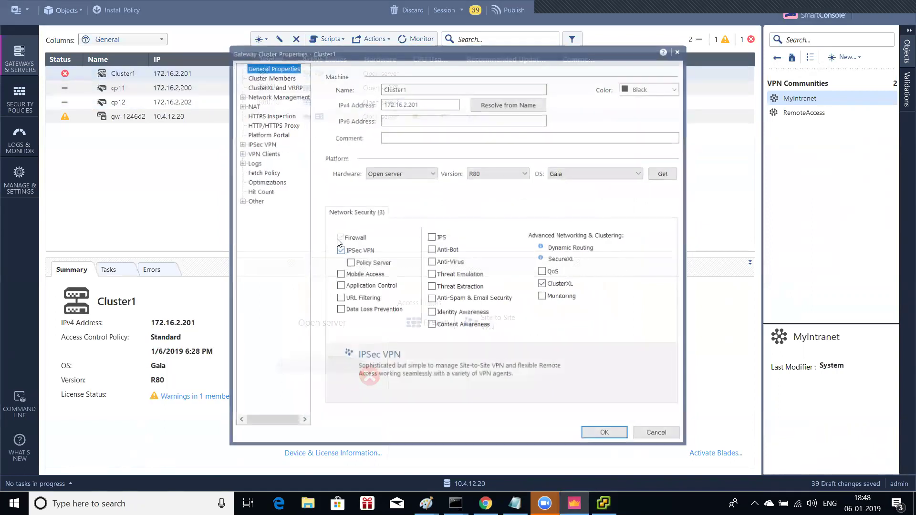
{"action": "left_click", "coordinate": [261, 78]}
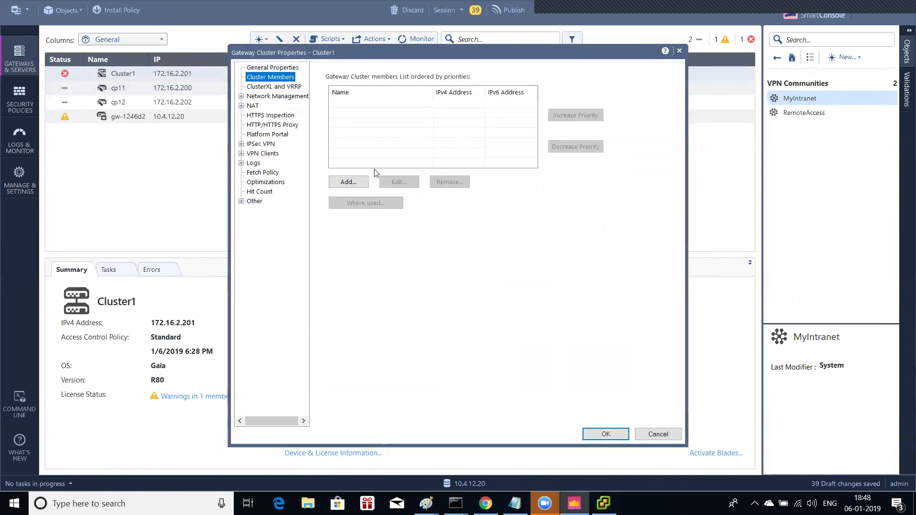
{"action": "left_click", "coordinate": [357, 181]}
{"action": "left_click", "coordinate": [374, 207]}
{"action": "left_click", "coordinate": [411, 196]}
{"action": "left_click", "coordinate": [405, 304]}
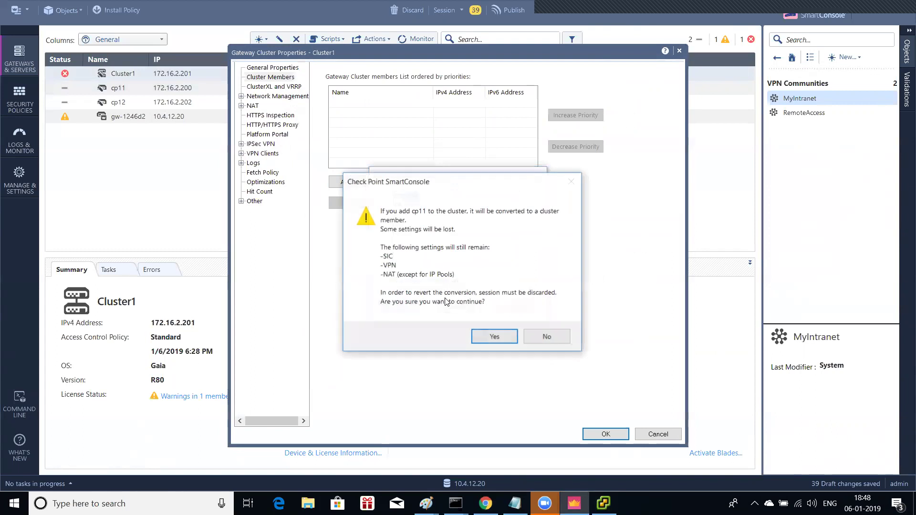
{"action": "left_click", "coordinate": [503, 338]}
{"action": "left_click", "coordinate": [501, 306]}
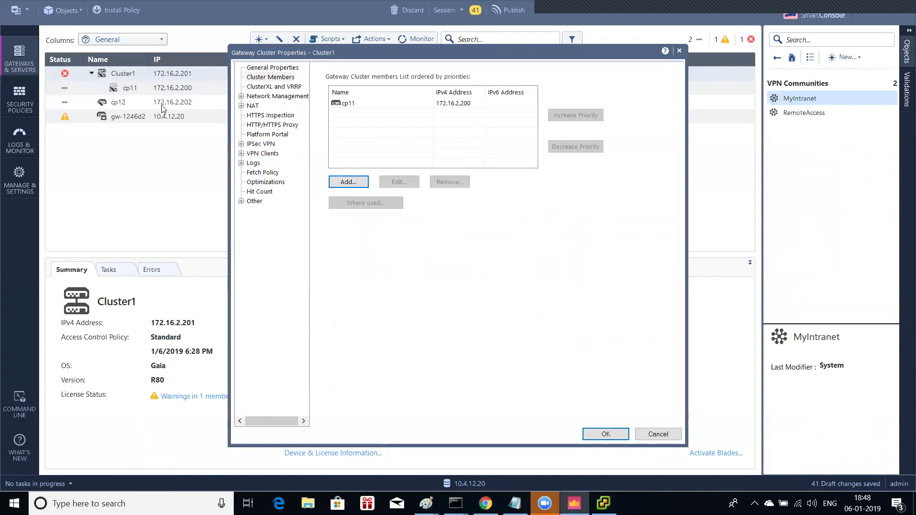
Add existing gateway cp12 to Cluster1, accepting the warnings, and show ClusterXL and VRRP settings.
{"action": "left_click", "coordinate": [345, 183]}
{"action": "left_click", "coordinate": [406, 208]}
{"action": "double_click", "coordinate": [414, 198]}
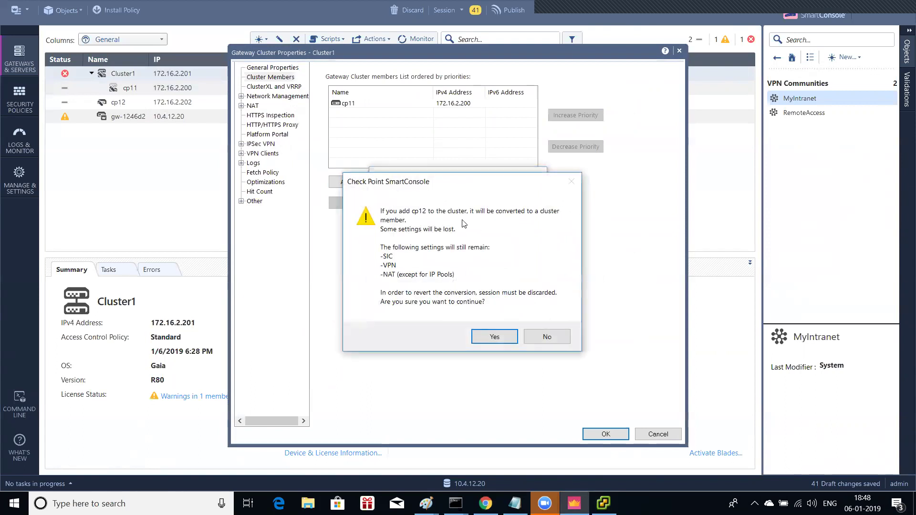
{"action": "left_click", "coordinate": [490, 335]}
{"action": "left_click", "coordinate": [499, 305]}
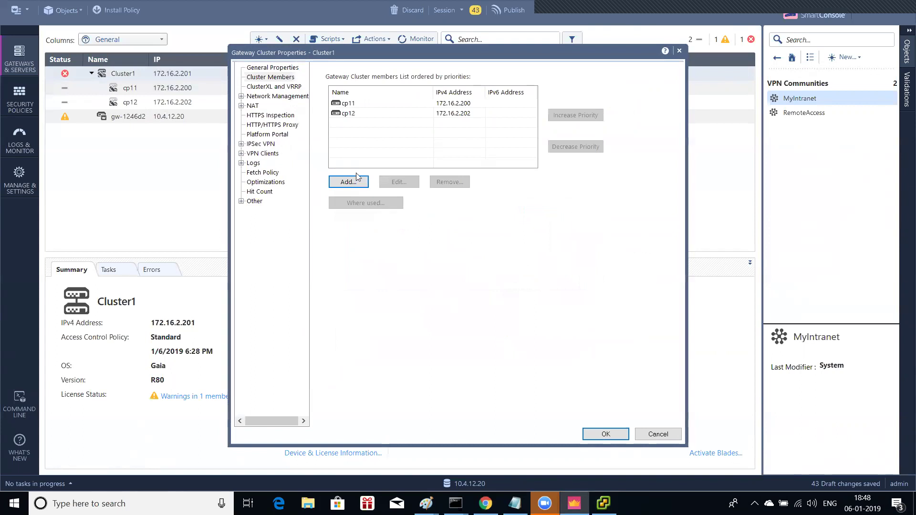
{"action": "left_click", "coordinate": [285, 88]}
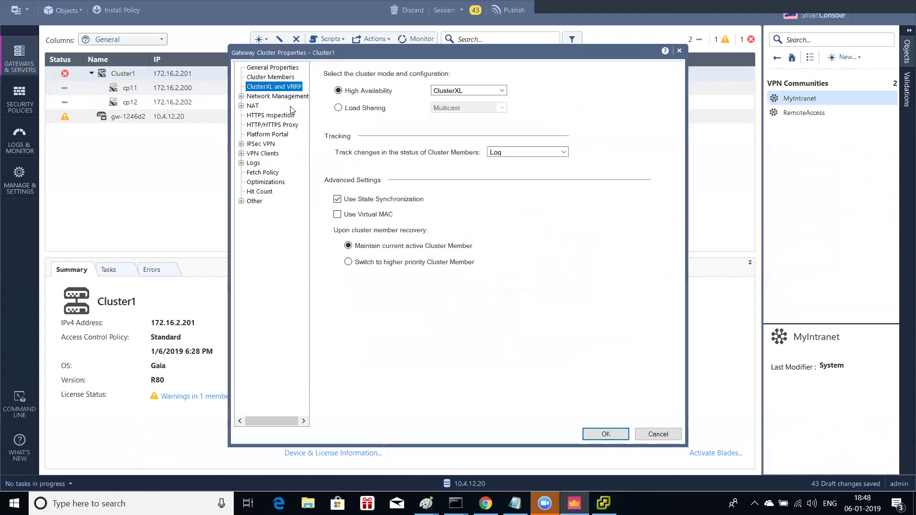
Fetch Cluster1's interfaces without topology in Network Management, overwriting existing settings.
{"action": "left_click", "coordinate": [287, 98]}
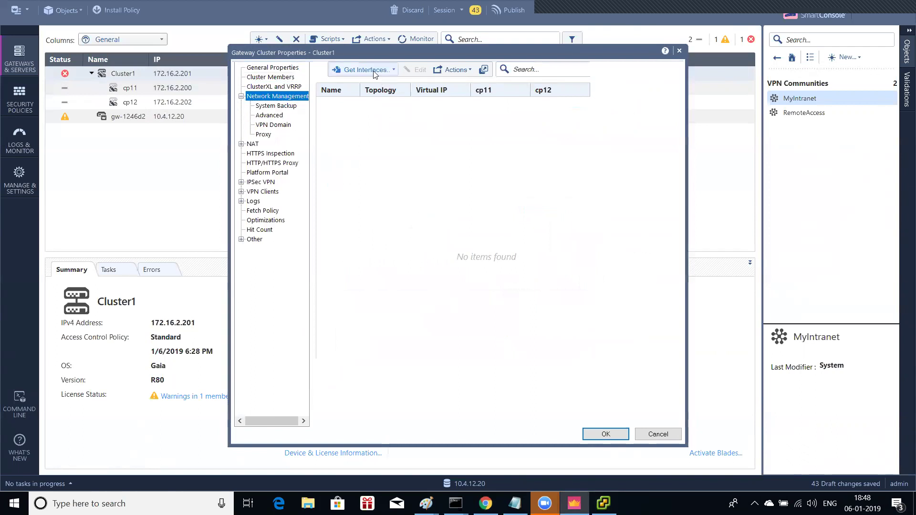
{"action": "left_click", "coordinate": [375, 71]}
{"action": "left_click", "coordinate": [385, 98]}
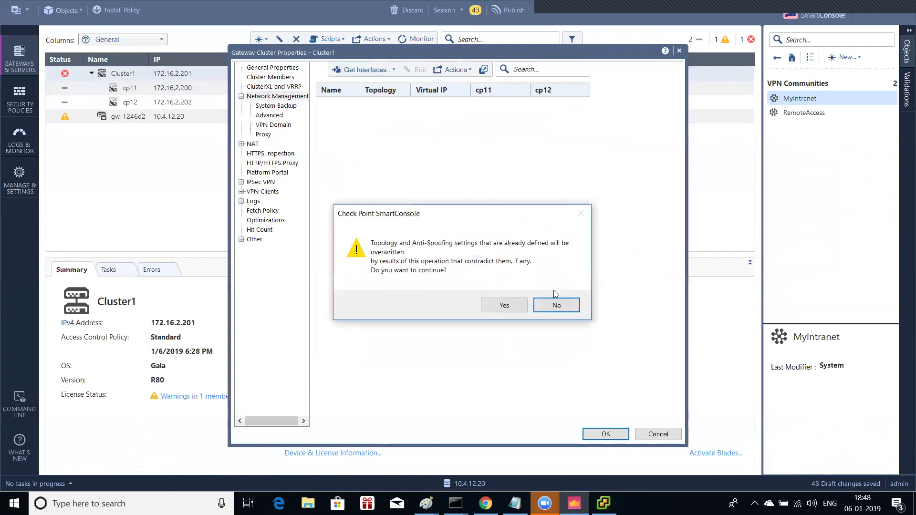
{"action": "left_click", "coordinate": [507, 303]}
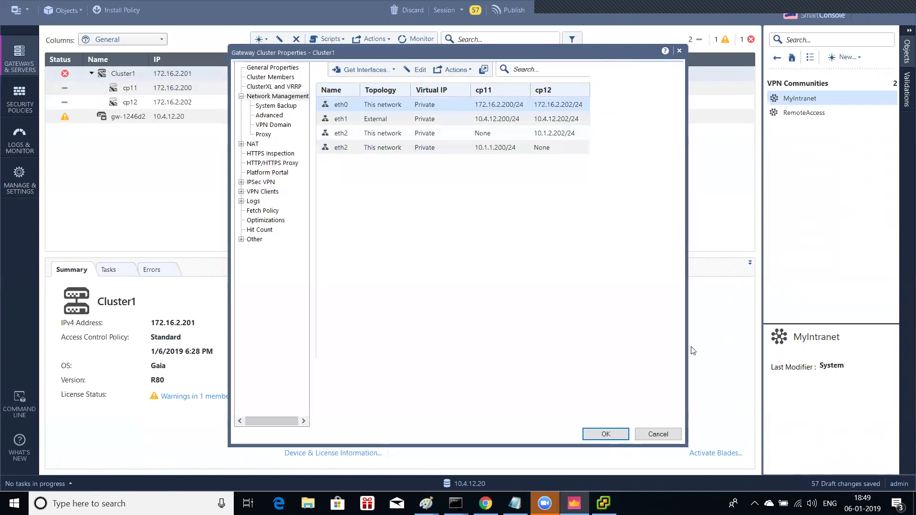
Open a browser window and load 172.16.2.202.
{"action": "left_click", "coordinate": [279, 504]}
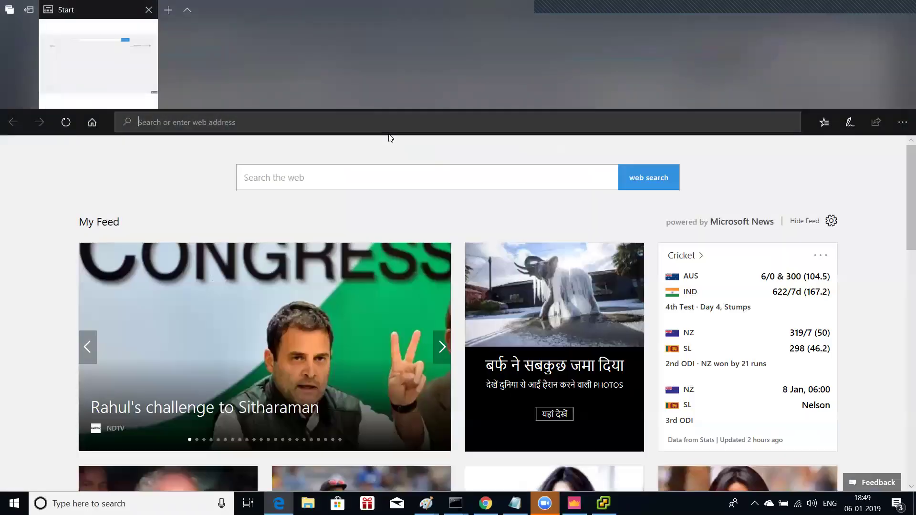
{"action": "type", "text": "172"}
{"action": "left_click", "coordinate": [388, 142]}
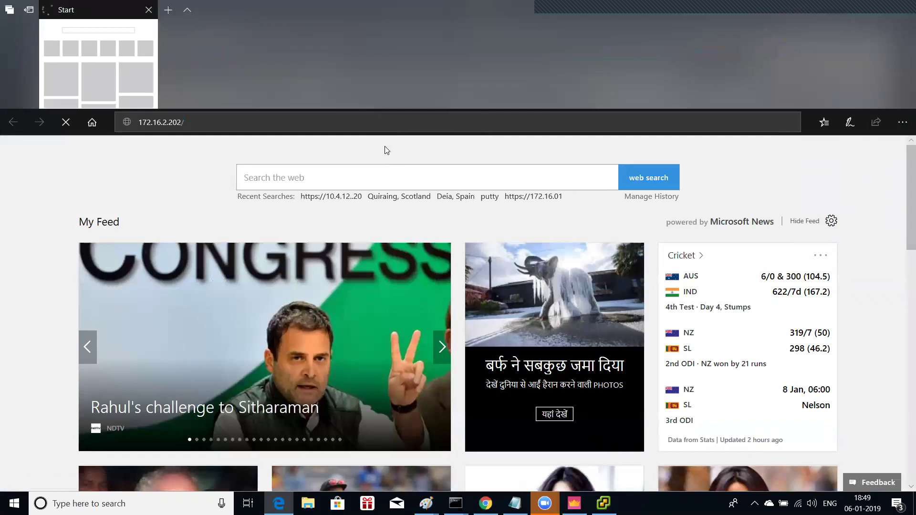
{"action": "left_click", "coordinate": [348, 123]}
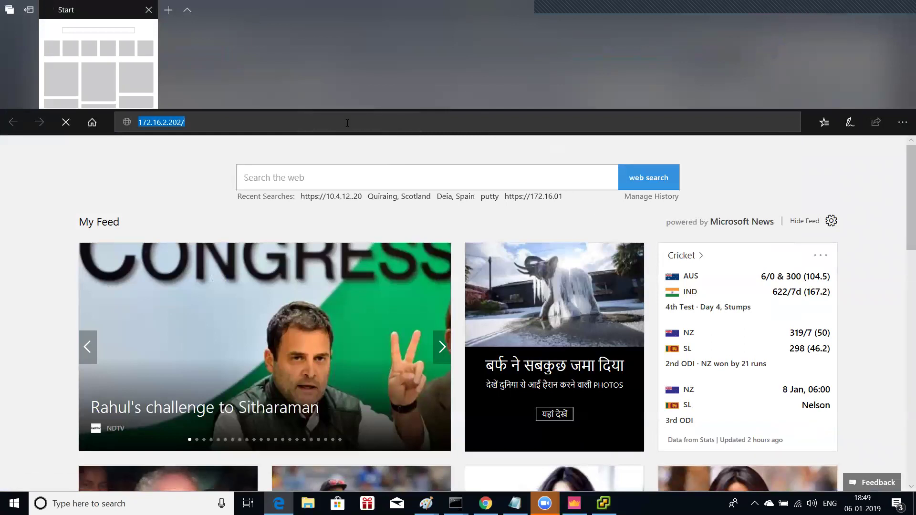
{"action": "key", "text": "Home"}
{"action": "type", "text": "http"}
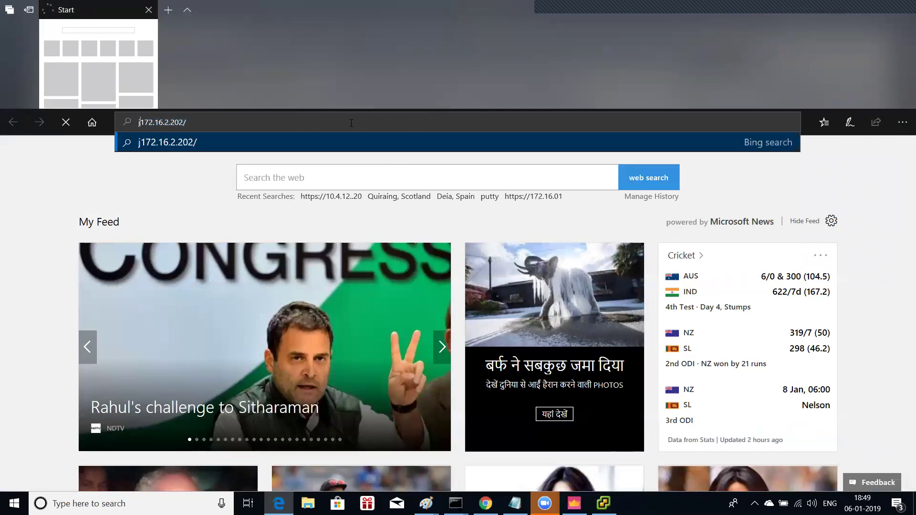
{"action": "type", "text": "s://"}
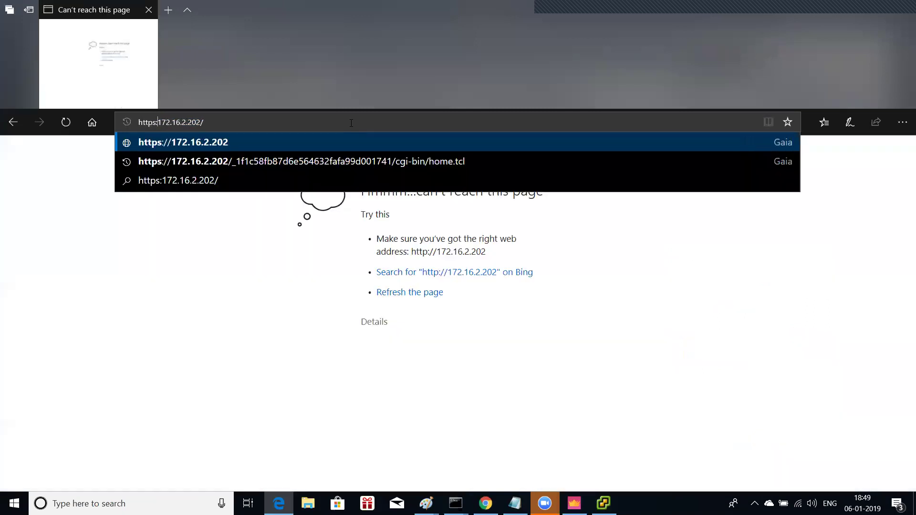
{"action": "key", "text": "Return"}
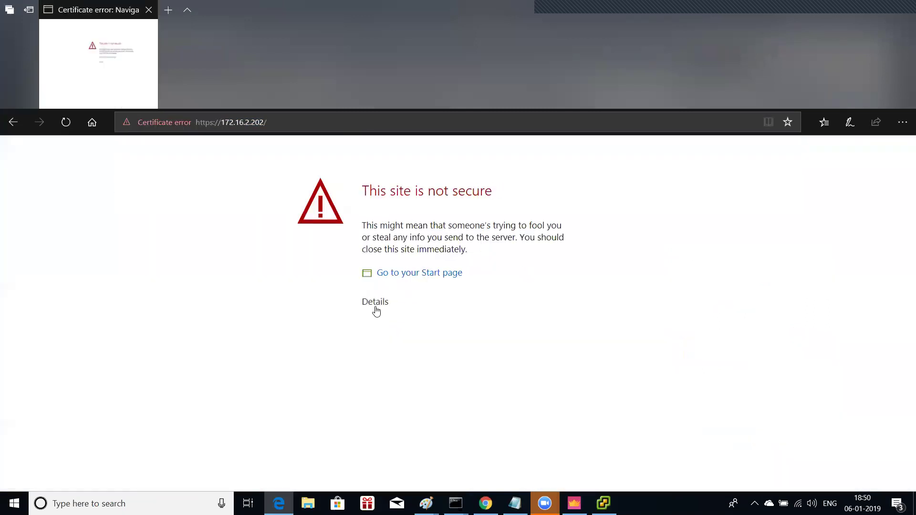
{"action": "left_click", "coordinate": [376, 304]}
{"action": "left_click", "coordinate": [412, 379]}
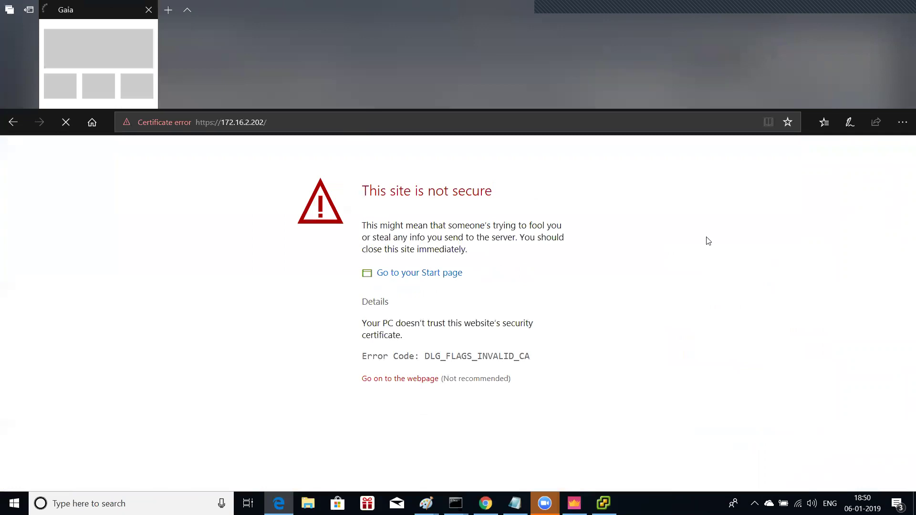
Log in to the Gaia Portal and open the Network Interfaces page.
{"action": "type", "text": "admin"}
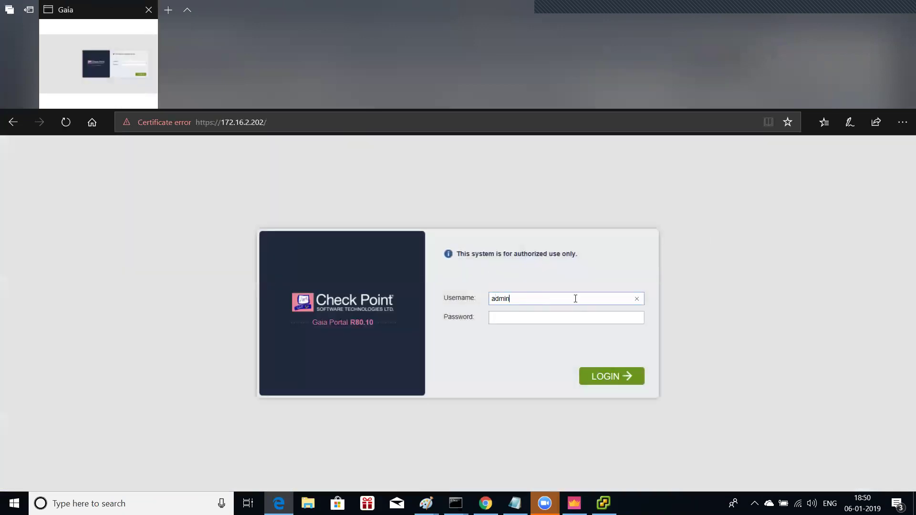
{"action": "key", "text": "Tab"}
{"action": "key", "text": "Return"}
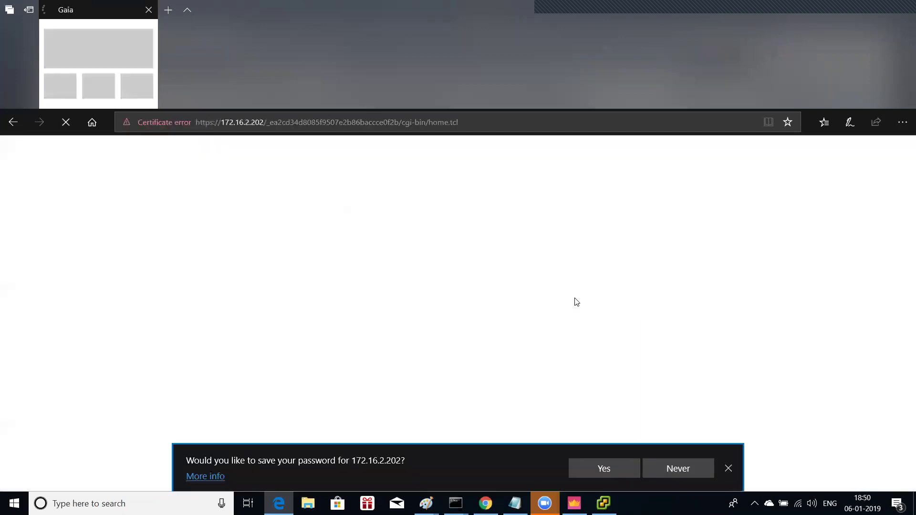
{"action": "left_click", "coordinate": [729, 466]}
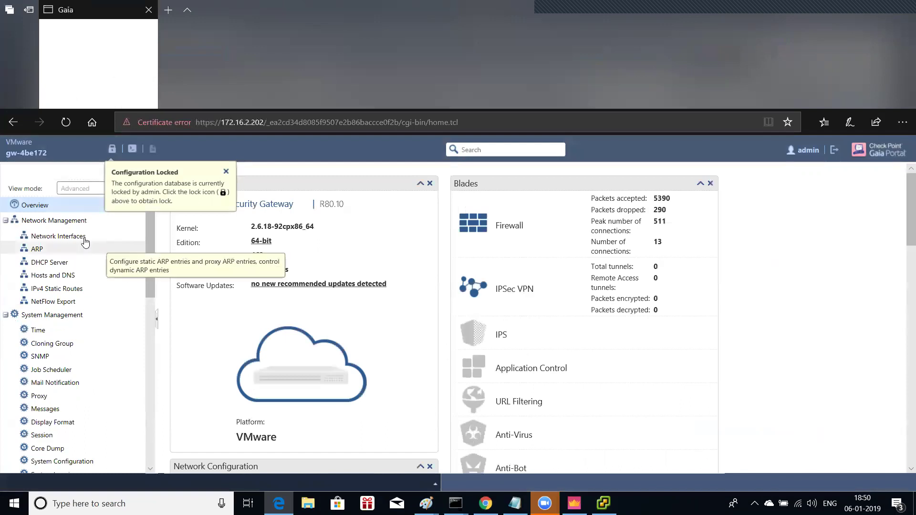
{"action": "left_click", "coordinate": [58, 236]}
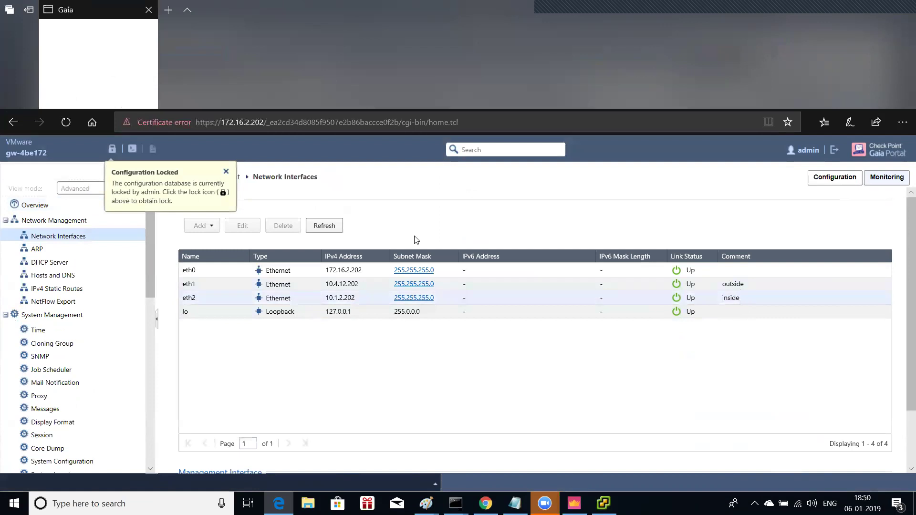
{"action": "left_click", "coordinate": [168, 10]}
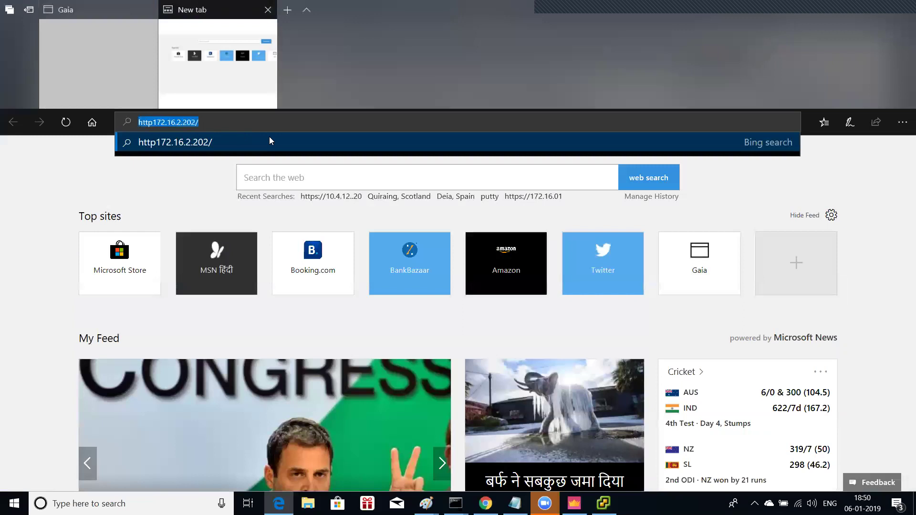
Change the new tab's address to the 172.16.2.200 gateway and load it.
{"action": "key", "text": "End"}
{"action": "key", "text": "Left"}
{"action": "key", "text": "BackSpace"}
{"action": "type", "text": "0"}
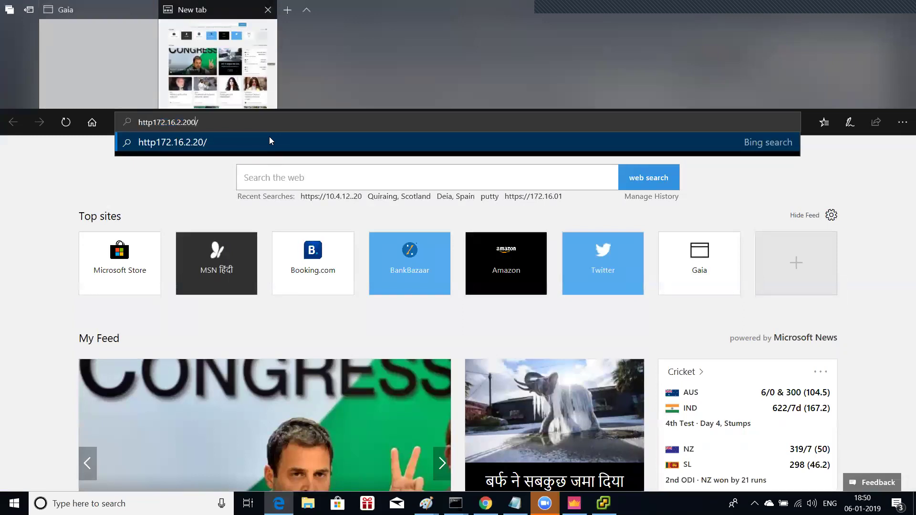
{"action": "key", "text": "Return"}
{"action": "left_click", "coordinate": [354, 125]}
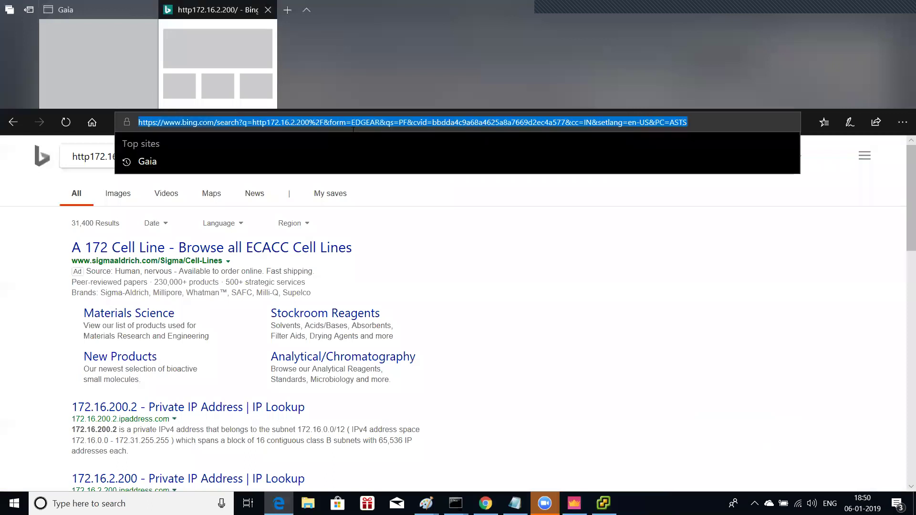
{"action": "type", "text": "https://172.16.2.99/"}
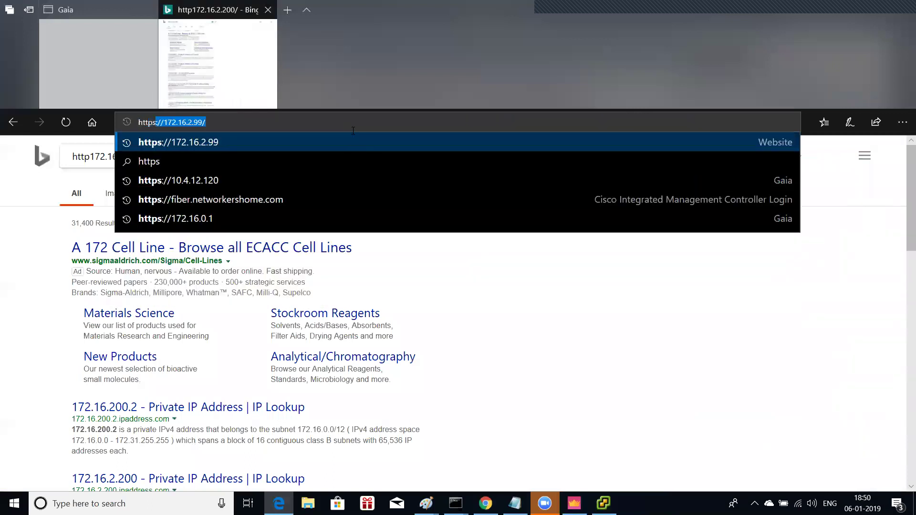
{"action": "key", "text": "End"}
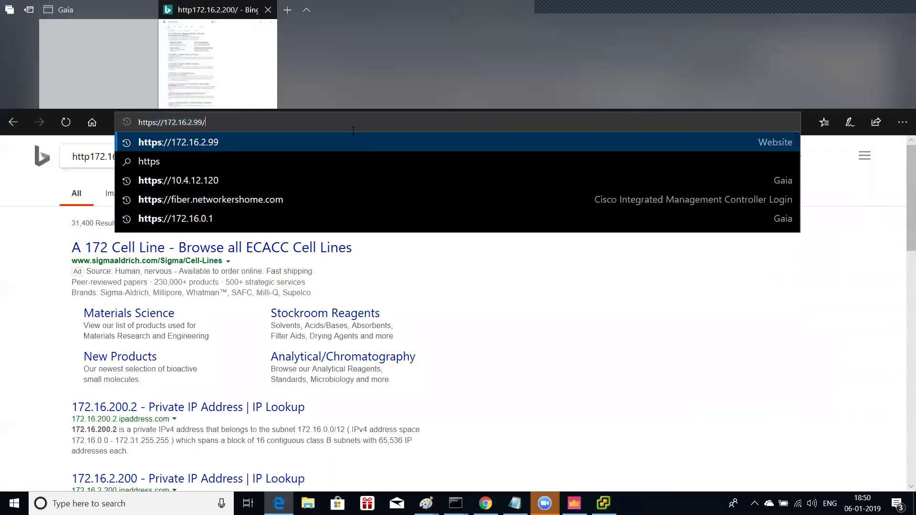
{"action": "key", "text": "BackSpace"}
{"action": "key", "text": "BackSpace"}
{"action": "key", "text": "BackSpace"}
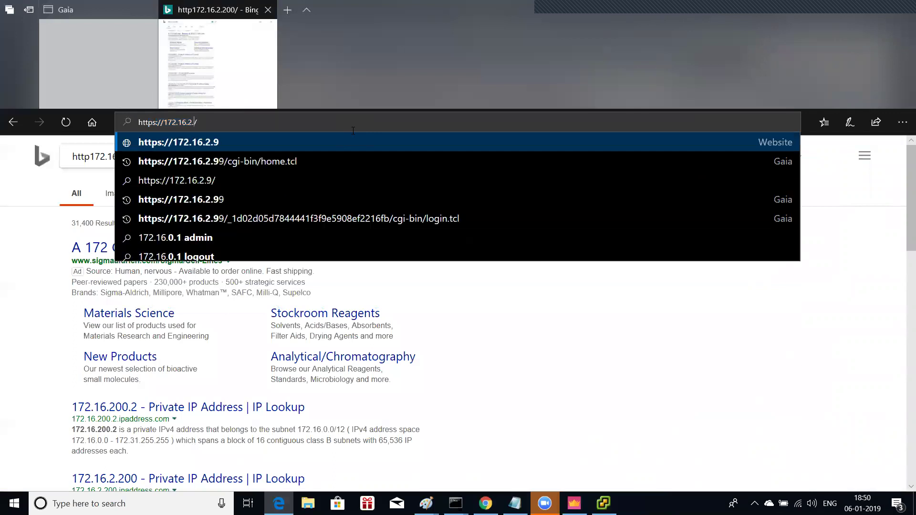
{"action": "type", "text": "200"}
{"action": "key", "text": "Return"}
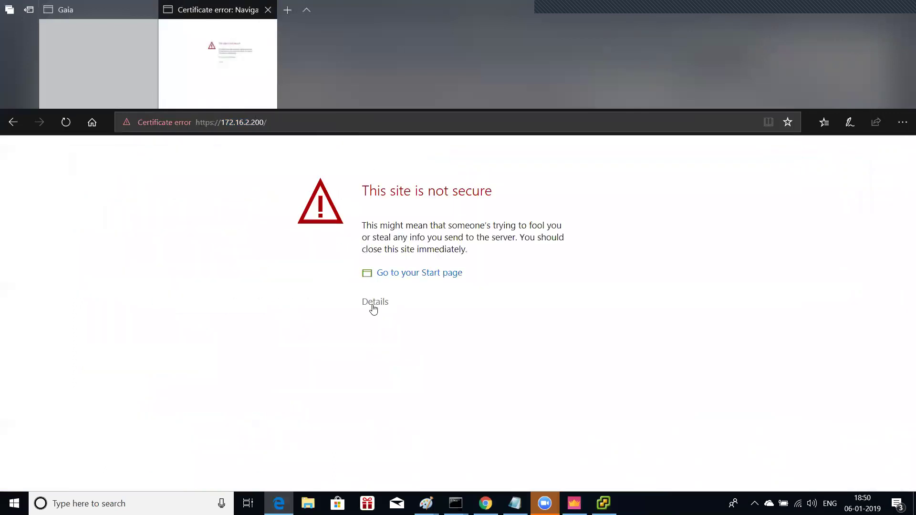
{"action": "left_click", "coordinate": [375, 302]}
{"action": "left_click", "coordinate": [401, 379]}
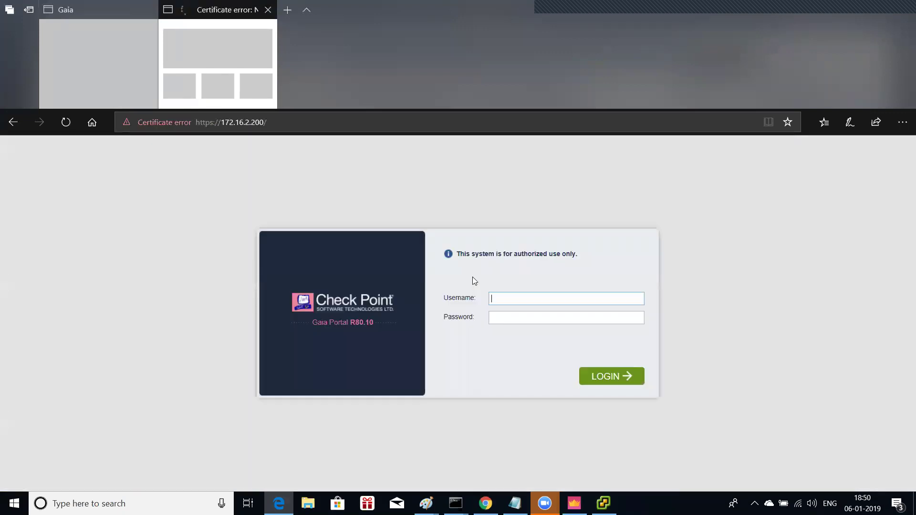
Log in, open Network Interfaces, and take over the configuration lock.
{"action": "type", "text": "admin"}
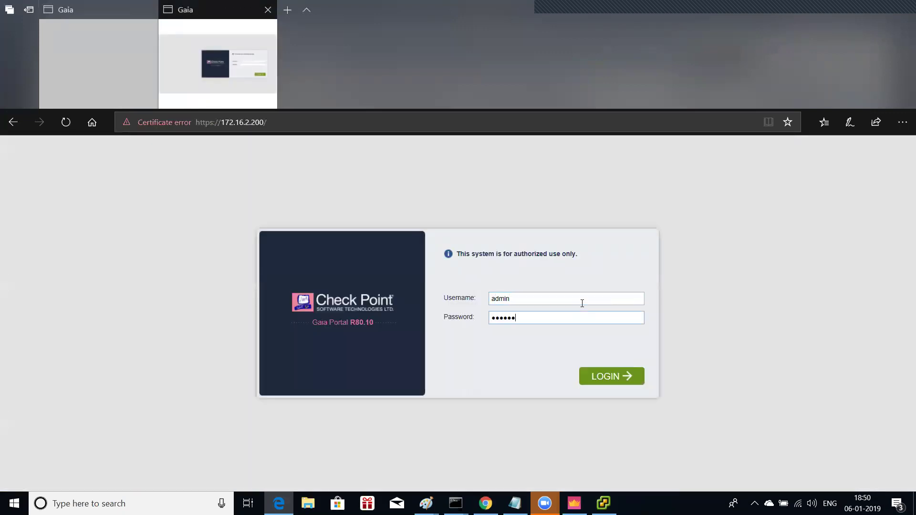
{"action": "key", "text": "Return"}
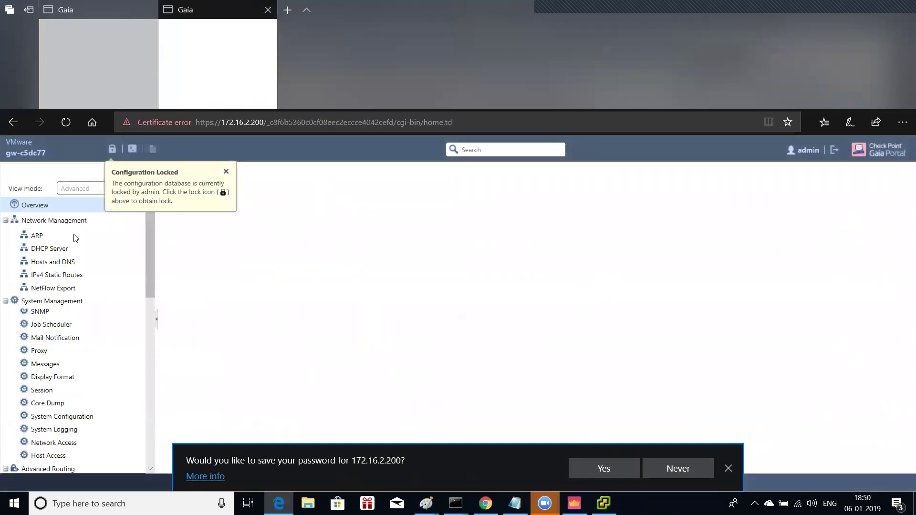
{"action": "left_click", "coordinate": [96, 237]}
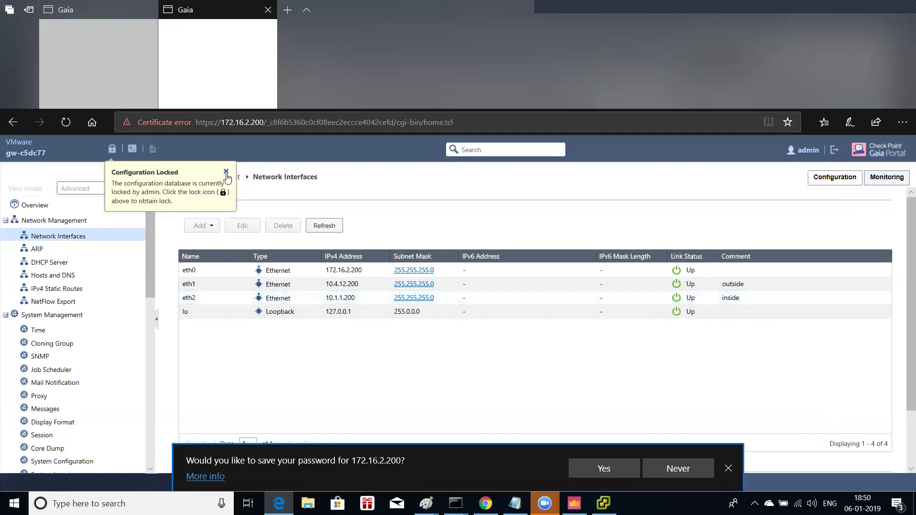
{"action": "left_click", "coordinate": [225, 171]}
{"action": "left_click", "coordinate": [110, 149]}
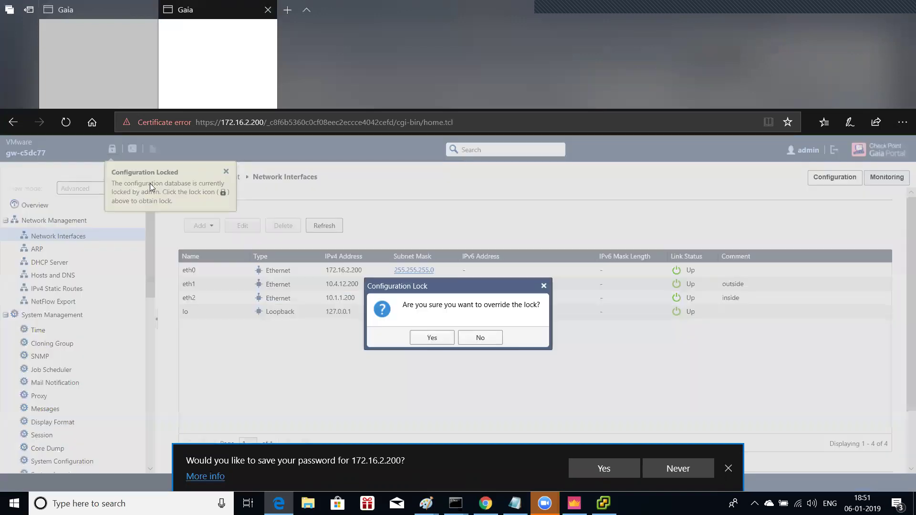
{"action": "left_click", "coordinate": [434, 339]}
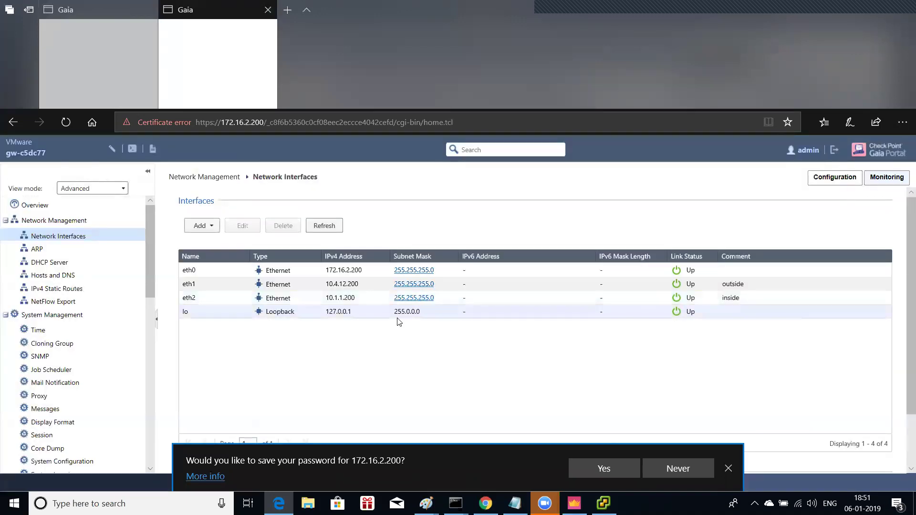
Save eth2 as 10.1.1.200 on the 172.16.2.200 gateway, then return to SmartConsole.
{"action": "double_click", "coordinate": [342, 302]}
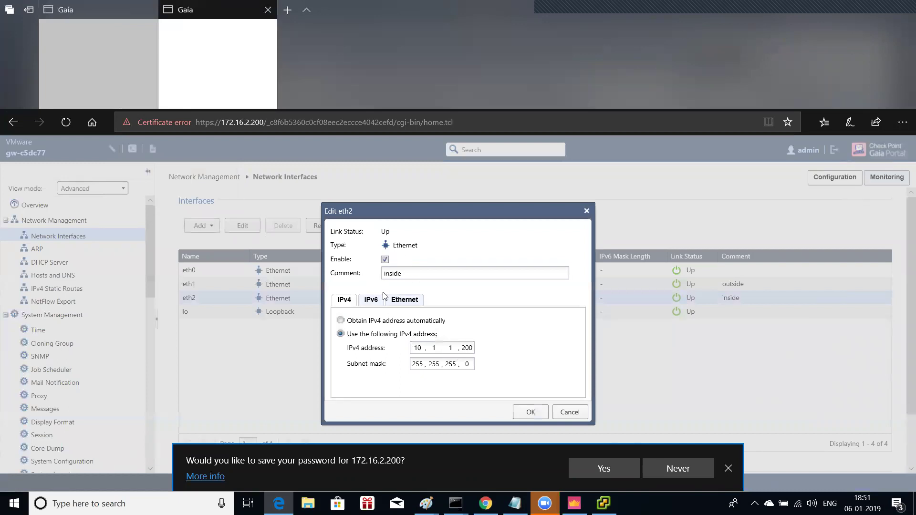
{"action": "left_click", "coordinate": [528, 412]}
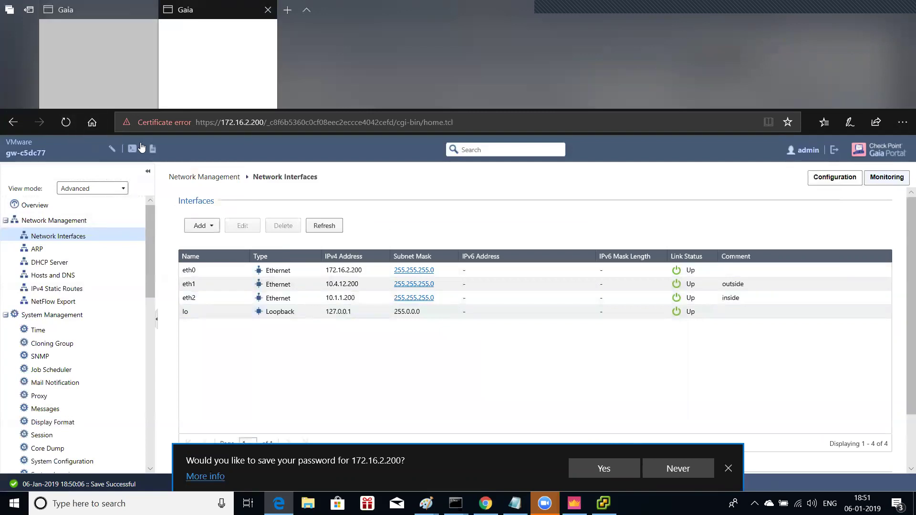
{"action": "left_click", "coordinate": [109, 23]}
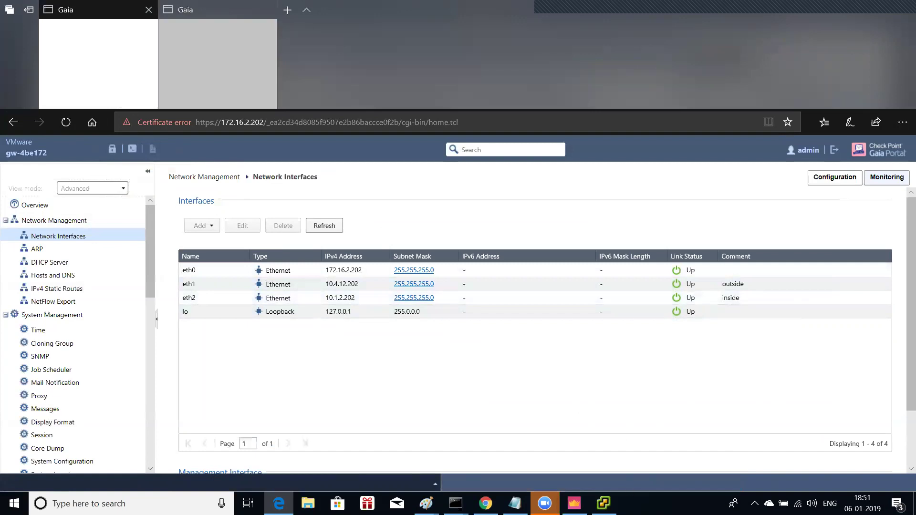
{"action": "left_click", "coordinate": [574, 504]}
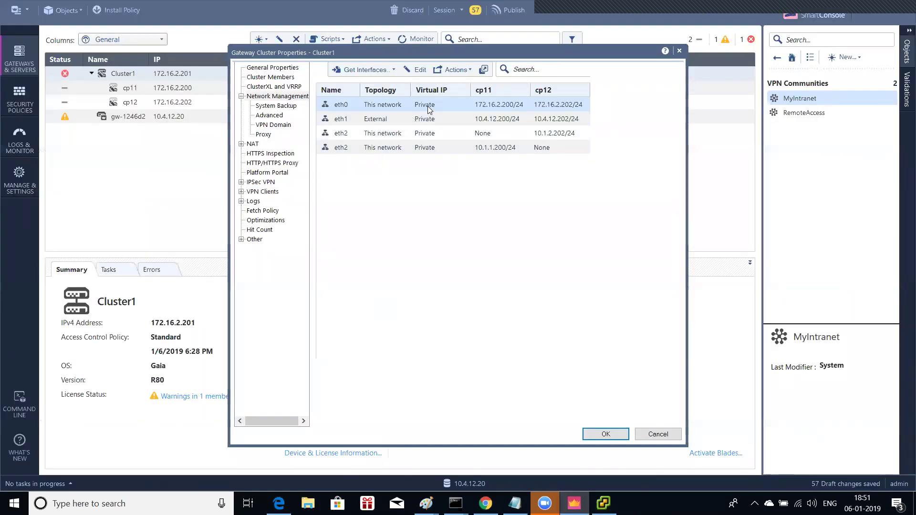
Delete Cluster1's duplicate eth2 row and open the remaining eth2 interface's network settings.
{"action": "left_click", "coordinate": [421, 122]}
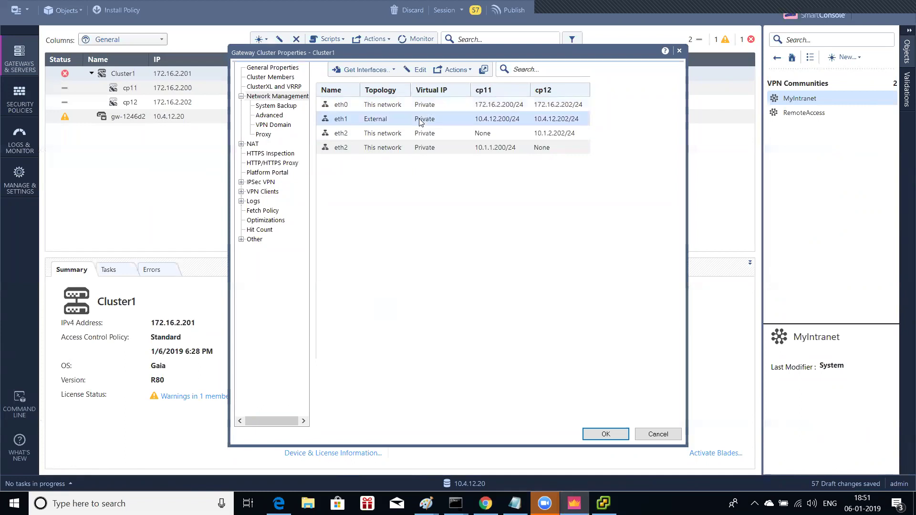
{"action": "left_click", "coordinate": [385, 135]}
{"action": "left_click", "coordinate": [392, 152]}
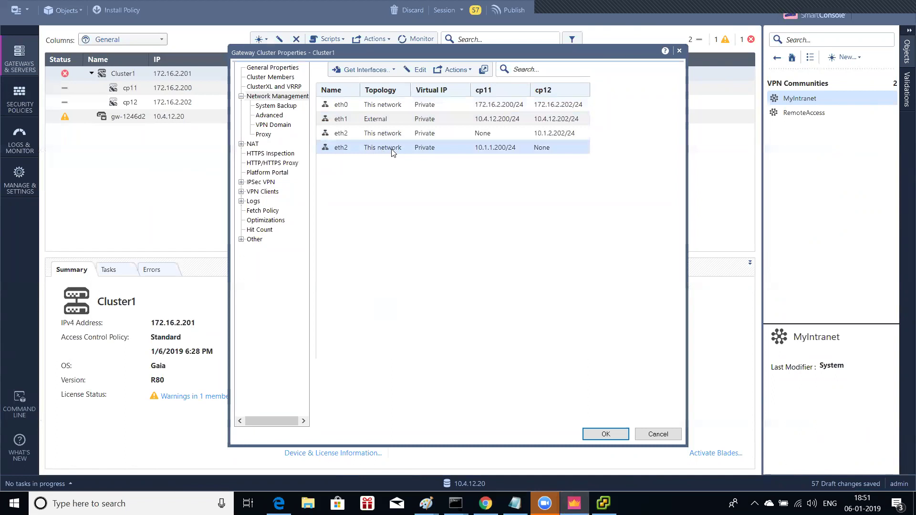
{"action": "key", "text": "Delete"}
{"action": "left_click", "coordinate": [519, 285]}
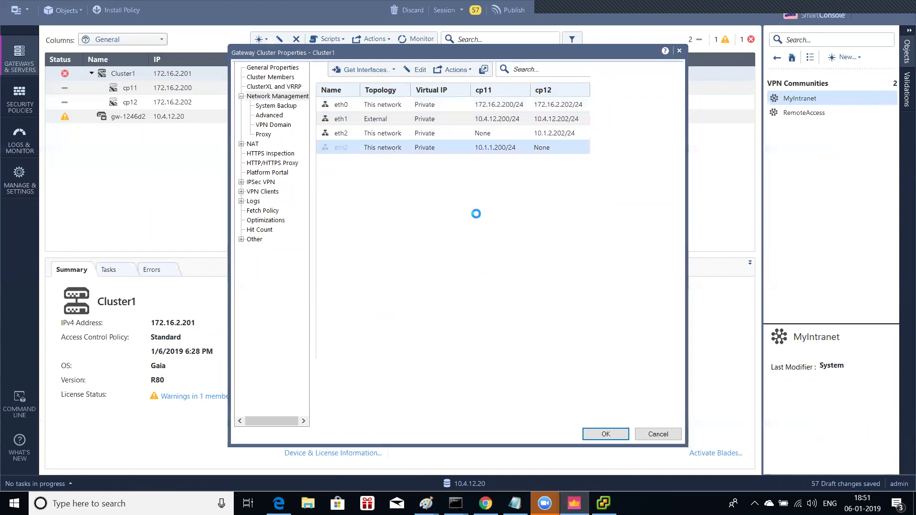
{"action": "double_click", "coordinate": [435, 136]}
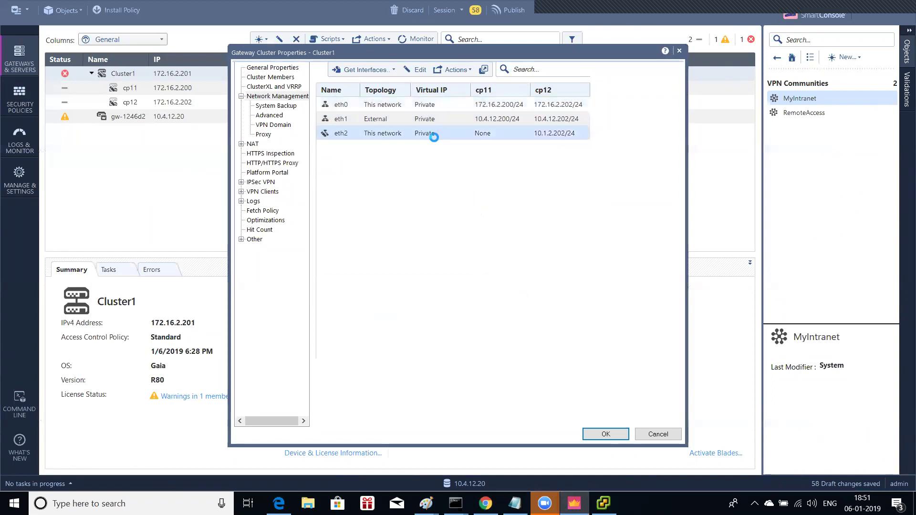
{"action": "left_click_drag", "start_coordinate": [593, 161], "coordinate": [589, 160]}
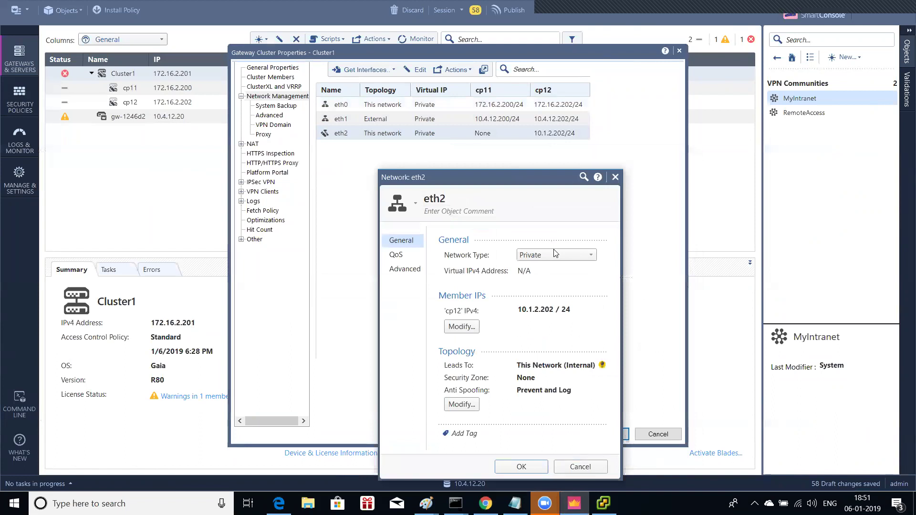
Change cp11's eth2 member IPv4 address to 10.1.2.200.
{"action": "left_click", "coordinate": [465, 329]}
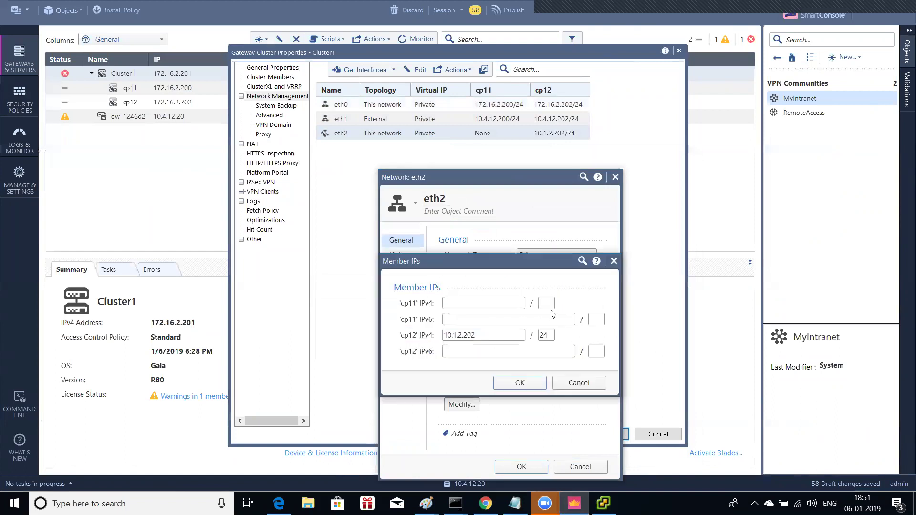
{"action": "left_click", "coordinate": [490, 303]}
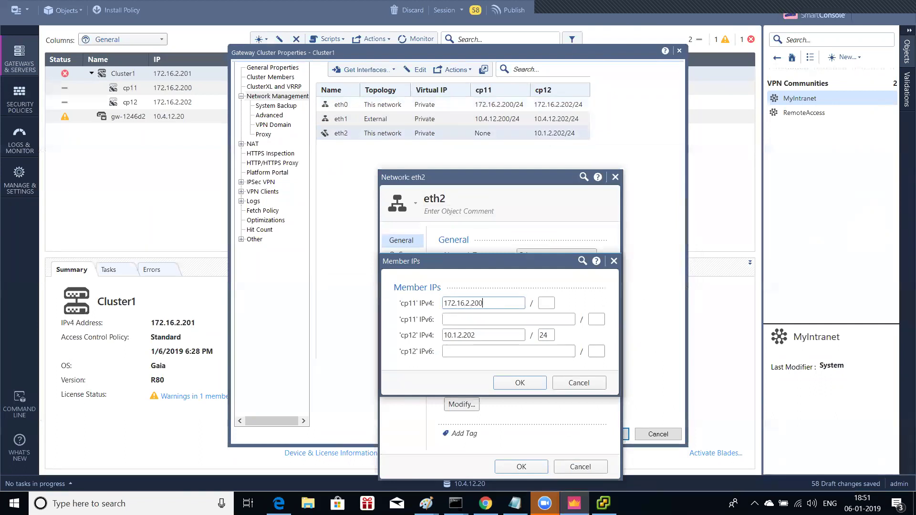
{"action": "left_click_drag", "start_coordinate": [494, 301], "coordinate": [388, 296]}
{"action": "type", "text": "1"}
{"action": "left_click", "coordinate": [512, 383]}
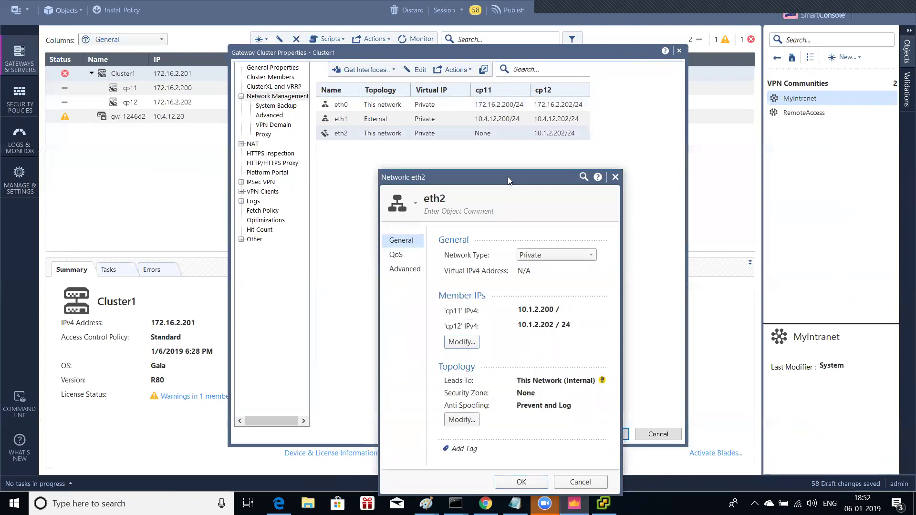
Add the missing /24 netmask to cp11's address and save eth2's settings.
{"action": "left_click_drag", "start_coordinate": [507, 176], "coordinate": [452, 100]}
{"action": "left_click", "coordinate": [466, 406]}
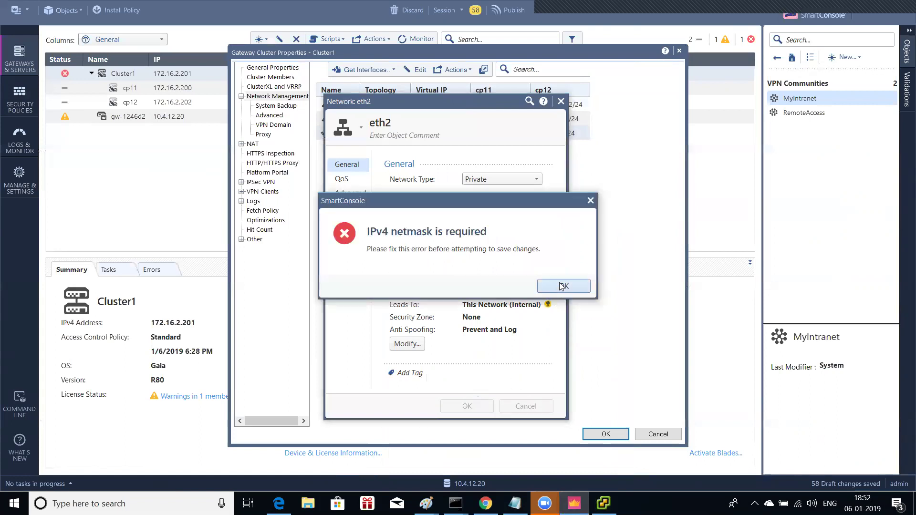
{"action": "left_click", "coordinate": [561, 286]}
{"action": "left_click", "coordinate": [408, 266]}
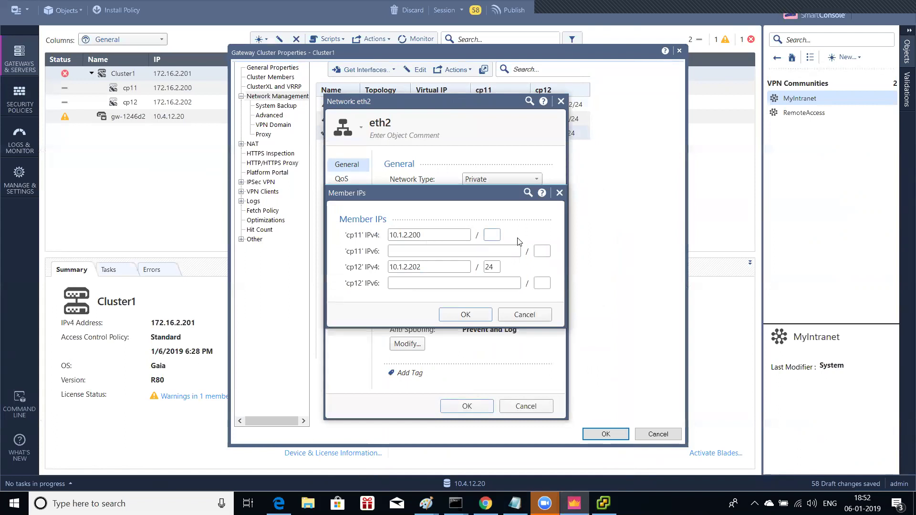
{"action": "left_click", "coordinate": [479, 315]}
{"action": "left_click", "coordinate": [468, 406]}
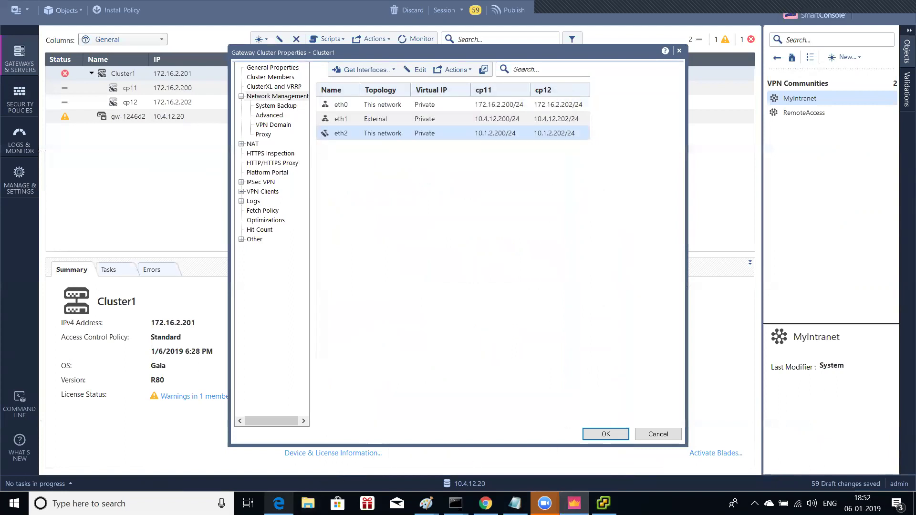
{"action": "left_click", "coordinate": [279, 503]}
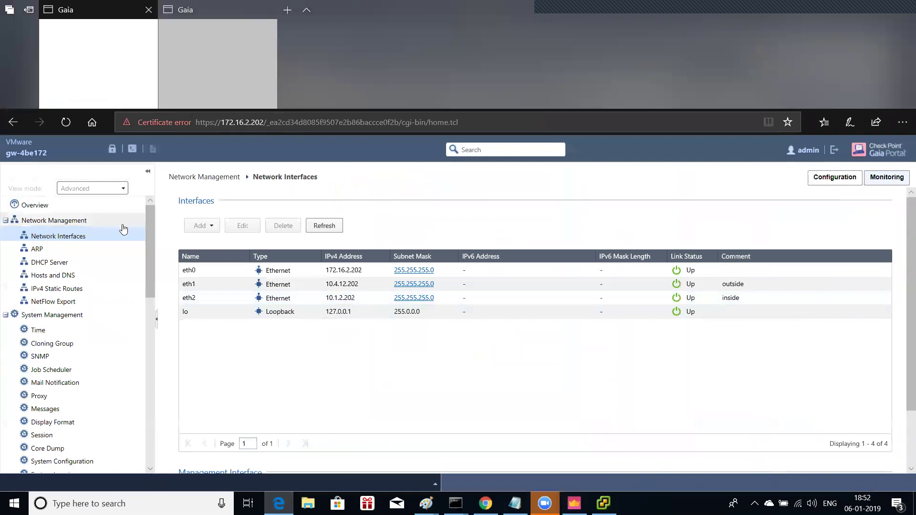
Edit eth2 on the 172.16.2.200 portal to IPv4 10.1.2.200, then go back to Cluster1's properties.
{"action": "left_click", "coordinate": [209, 14]}
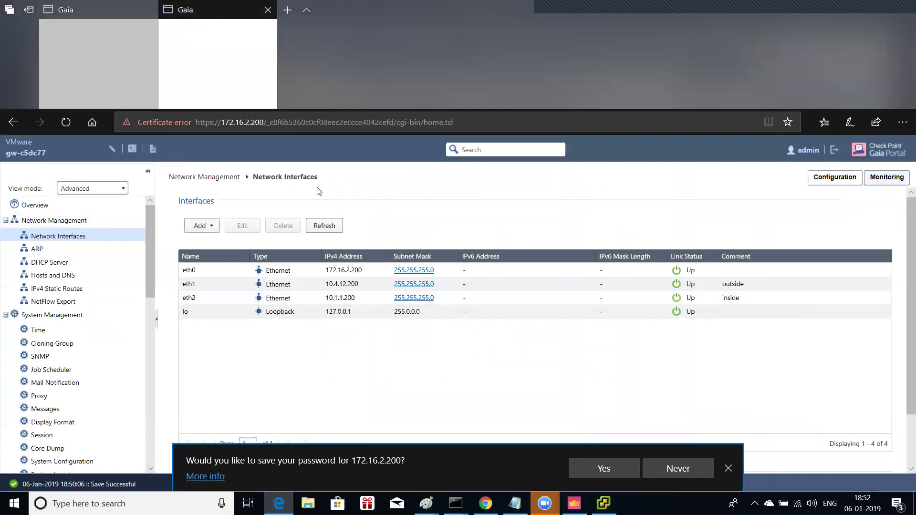
{"action": "left_click", "coordinate": [343, 299]}
{"action": "left_click", "coordinate": [245, 227]}
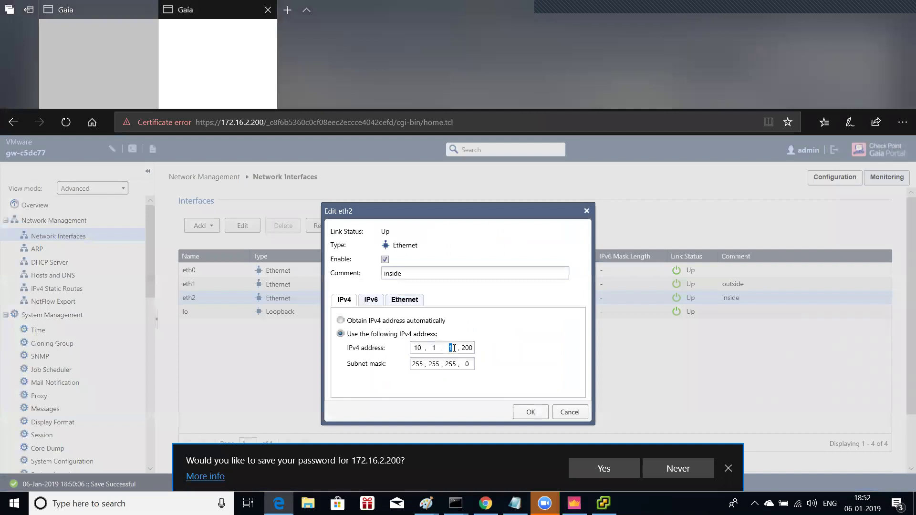
{"action": "left_click", "coordinate": [530, 412]}
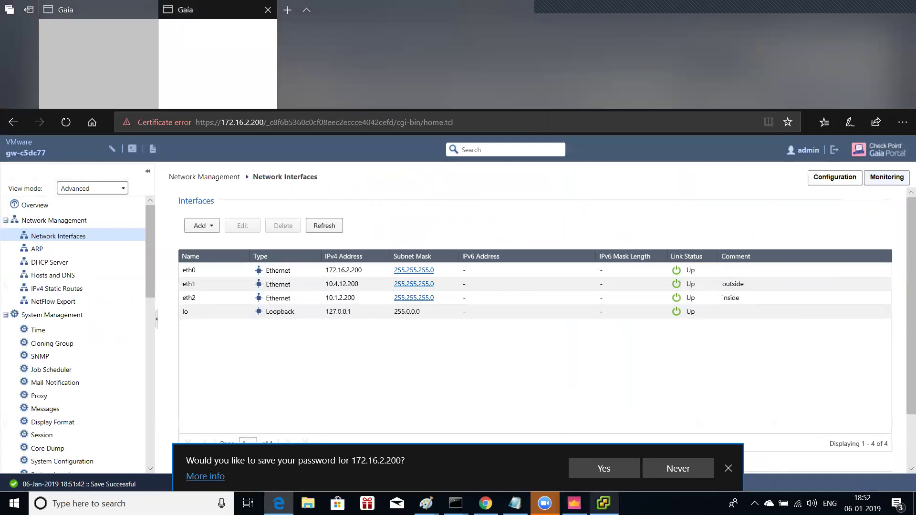
{"action": "mouse_move", "coordinate": [604, 504]}
{"action": "left_click", "coordinate": [597, 444]}
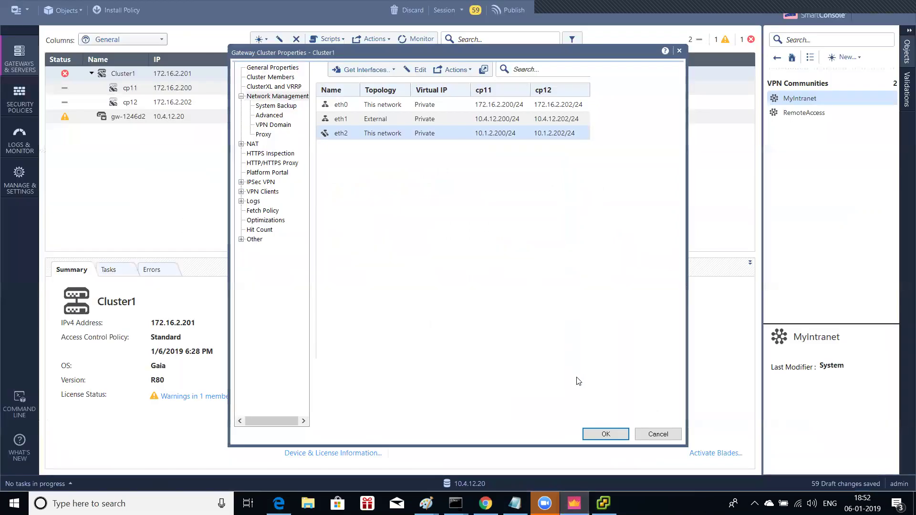
{"action": "left_click", "coordinate": [604, 435]}
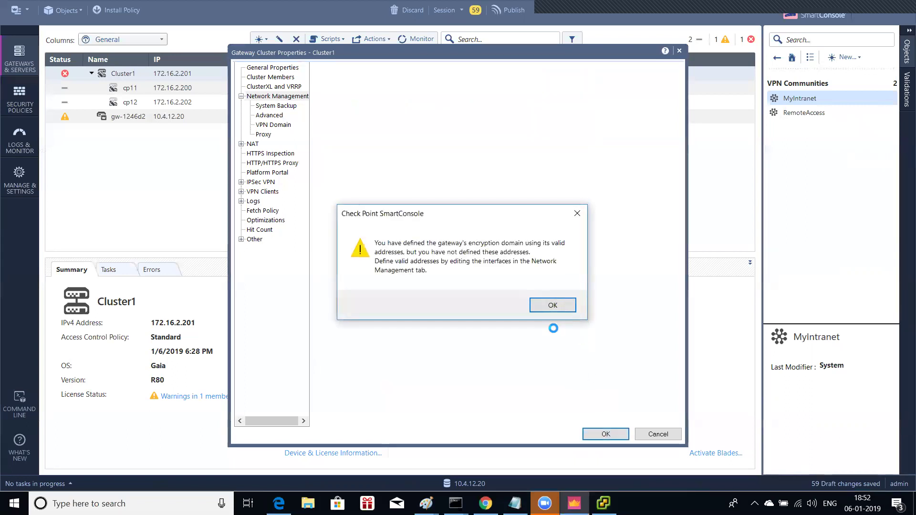
{"action": "left_click", "coordinate": [551, 305]}
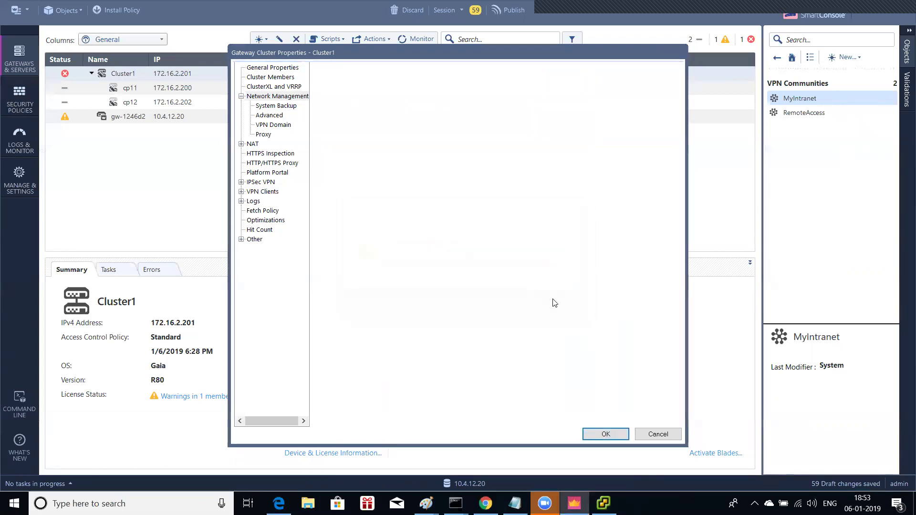
{"action": "left_click", "coordinate": [604, 434]}
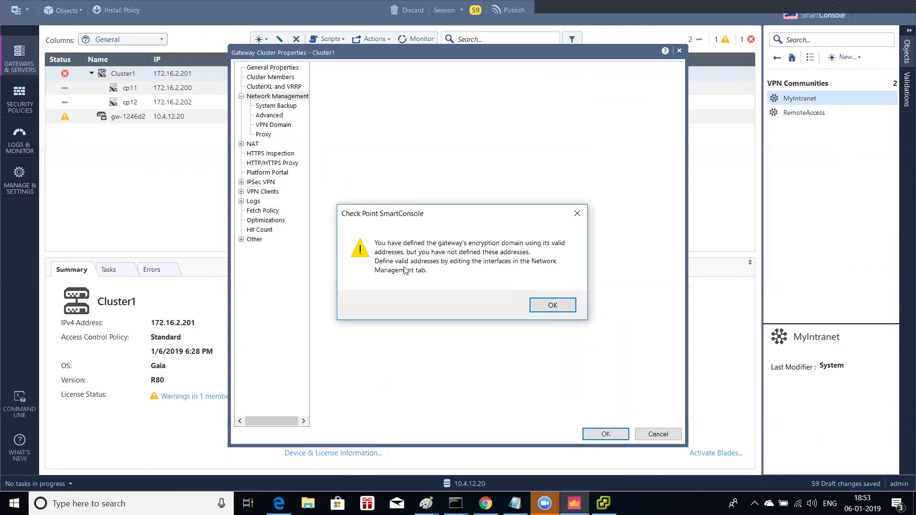
{"action": "left_click", "coordinate": [552, 306]}
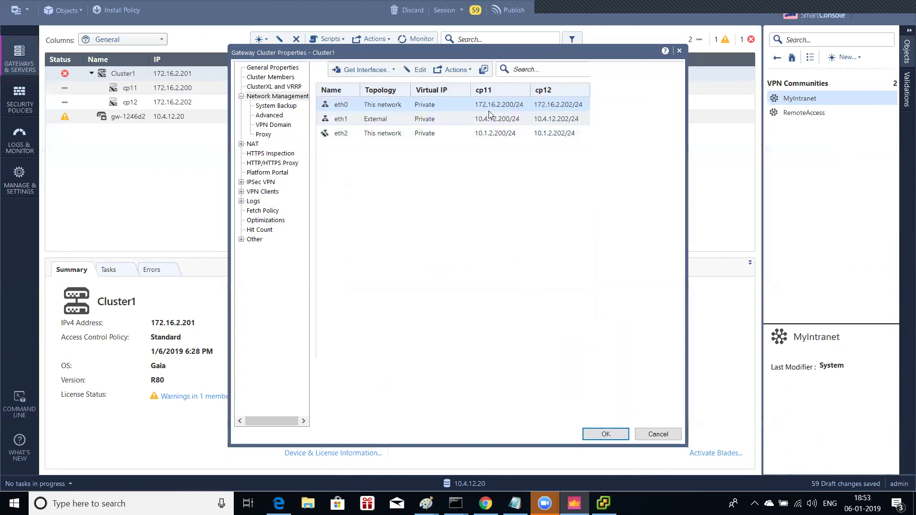
Set eth0's network type to Sync.
{"action": "double_click", "coordinate": [480, 105]}
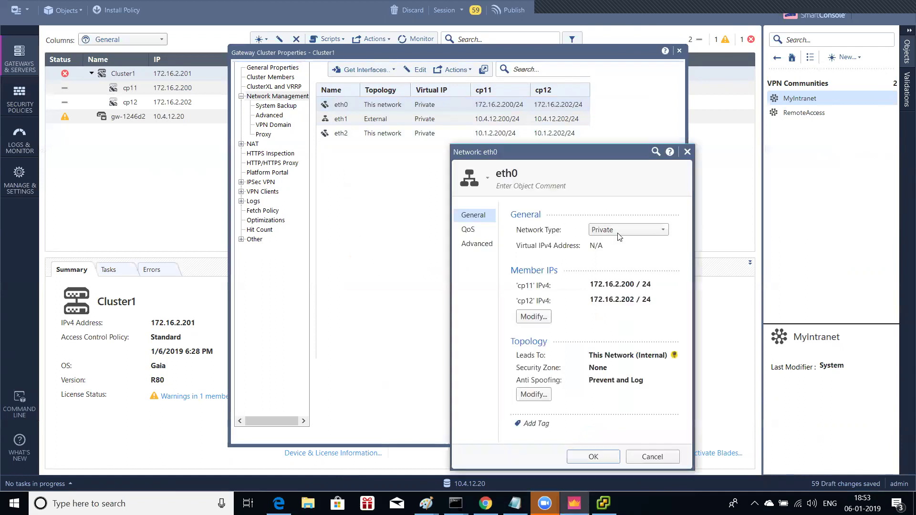
{"action": "left_click", "coordinate": [619, 231]}
{"action": "left_click", "coordinate": [599, 257]}
{"action": "left_click", "coordinate": [594, 457]}
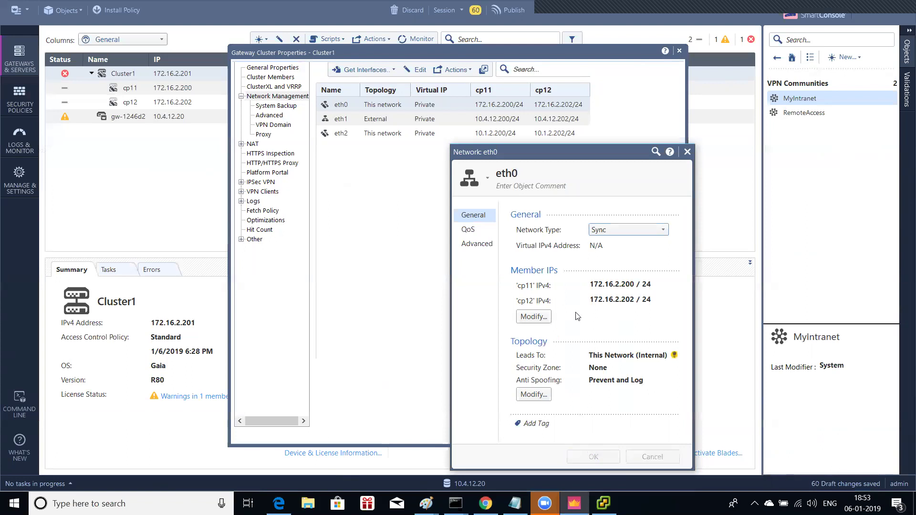
Make eth1 a Cluster network with virtual IP 10.4.12.201/24.
{"action": "double_click", "coordinate": [439, 122]}
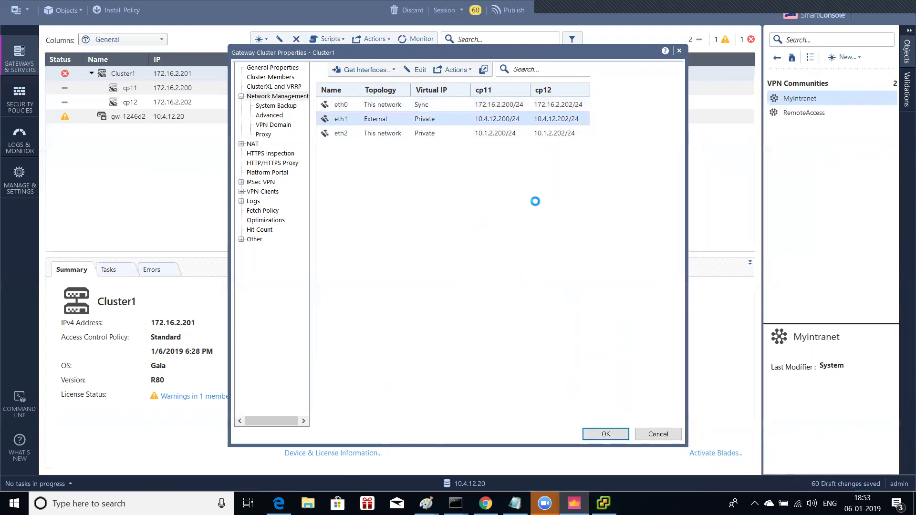
{"action": "left_click_drag", "start_coordinate": [540, 149], "coordinate": [370, 75]}
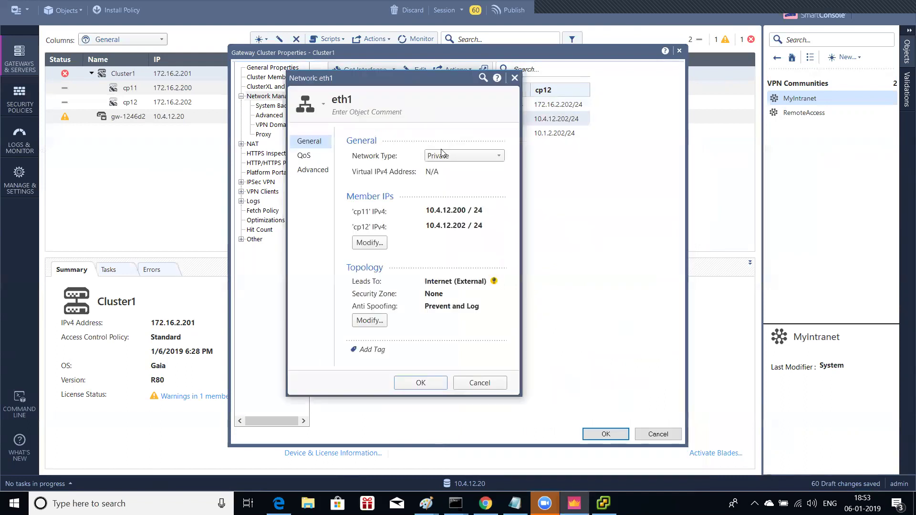
{"action": "left_click", "coordinate": [455, 155]}
{"action": "left_click", "coordinate": [438, 169]}
{"action": "key", "text": "Tab"}
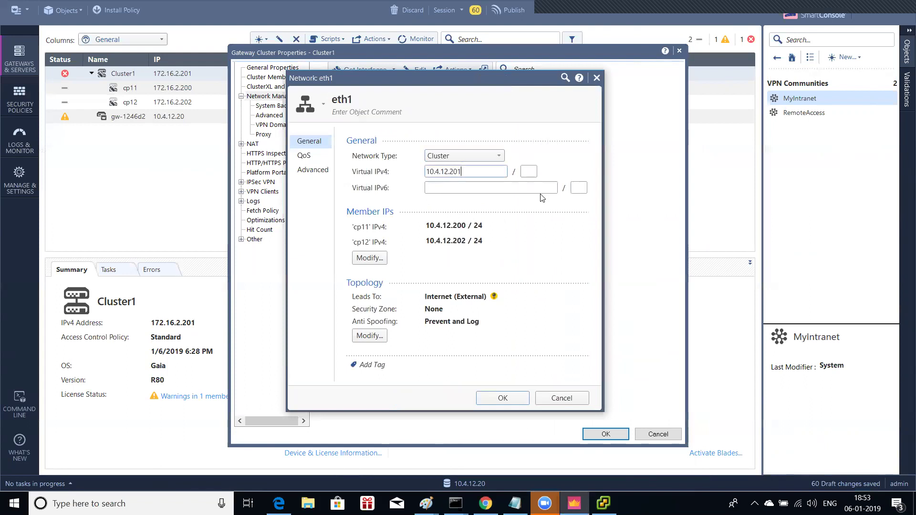
{"action": "type", "text": "24"}
{"action": "left_click", "coordinate": [504, 398]}
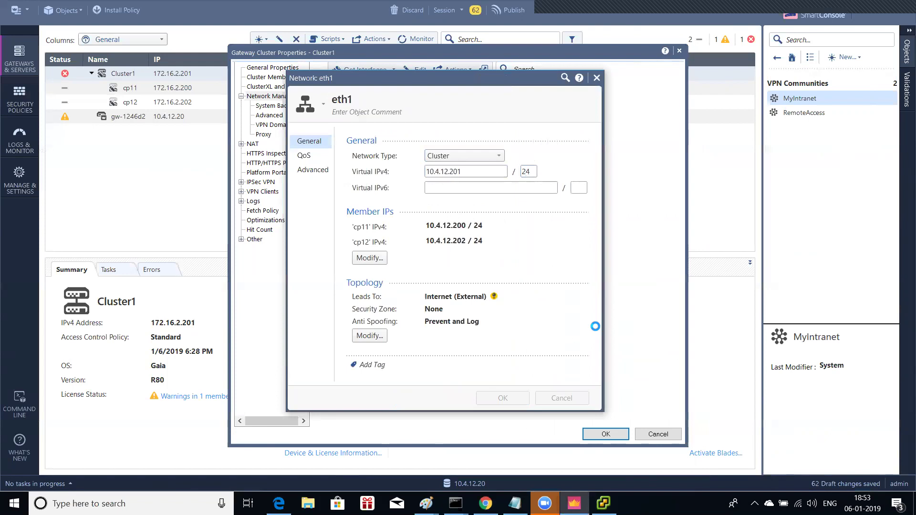
{"action": "double_click", "coordinate": [442, 137]}
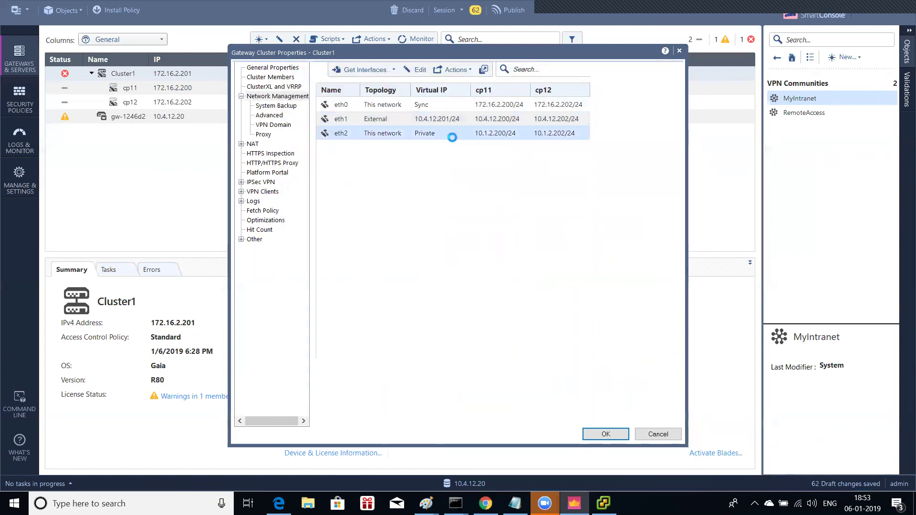
Make eth2 a Cluster + Sync network with virtual IP 10.1.2.201/24.
{"action": "left_click", "coordinate": [618, 229]}
{"action": "left_click", "coordinate": [615, 243]}
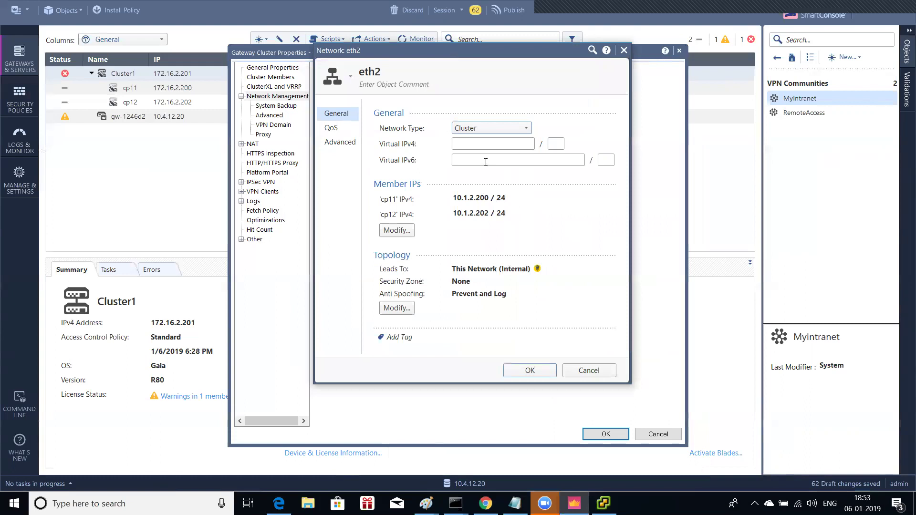
{"action": "left_click", "coordinate": [485, 127]}
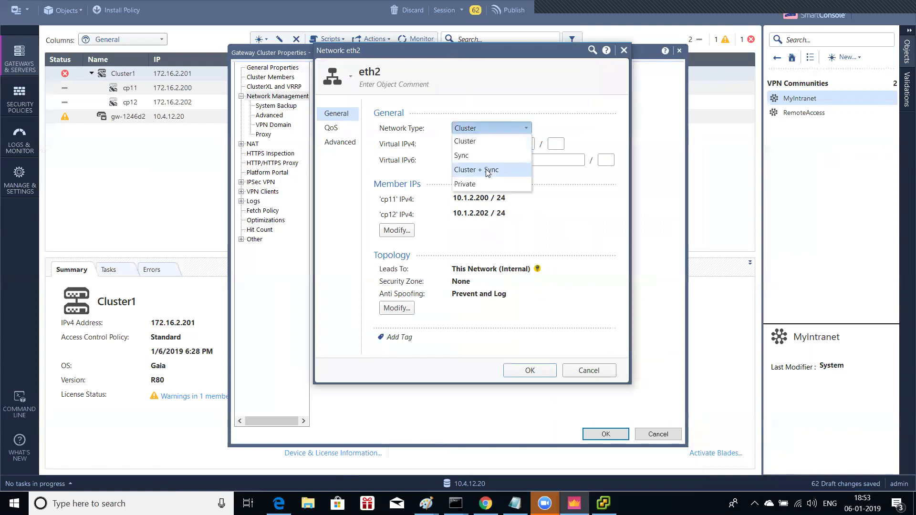
{"action": "left_click", "coordinate": [488, 171]}
{"action": "left_click", "coordinate": [459, 148]}
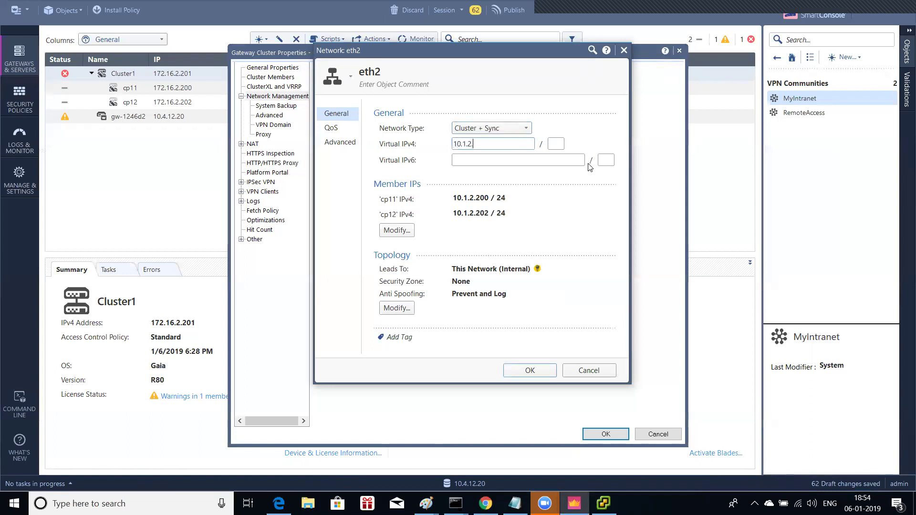
{"action": "left_click", "coordinate": [552, 146]}
{"action": "left_click", "coordinate": [530, 371]}
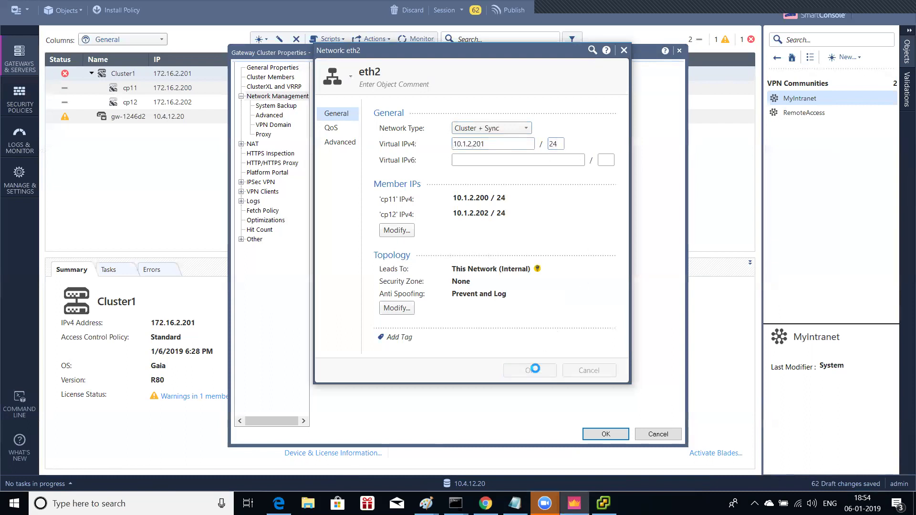
Switch eth0 back to Private and save Cluster1's properties.
{"action": "double_click", "coordinate": [471, 105]}
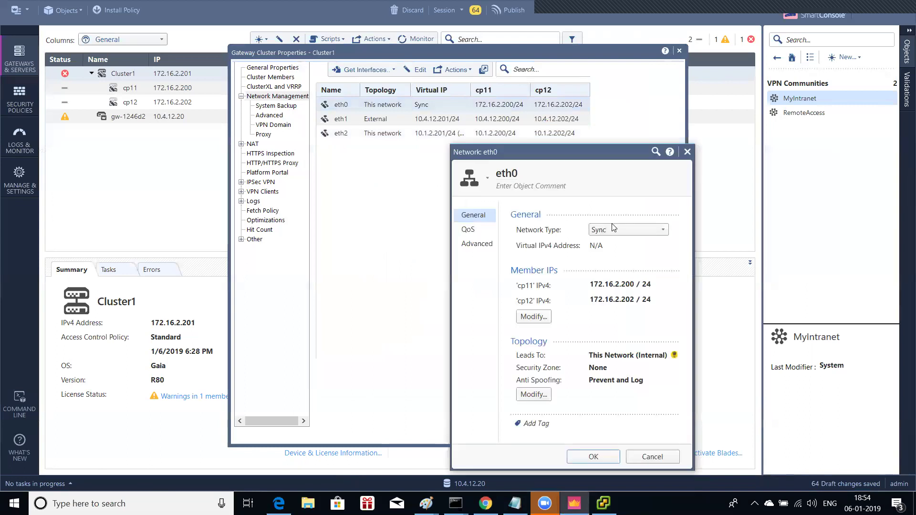
{"action": "left_click", "coordinate": [616, 230]}
{"action": "left_click", "coordinate": [608, 286]}
{"action": "left_click_drag", "start_coordinate": [590, 151], "coordinate": [581, 78]}
{"action": "left_click", "coordinate": [585, 385]}
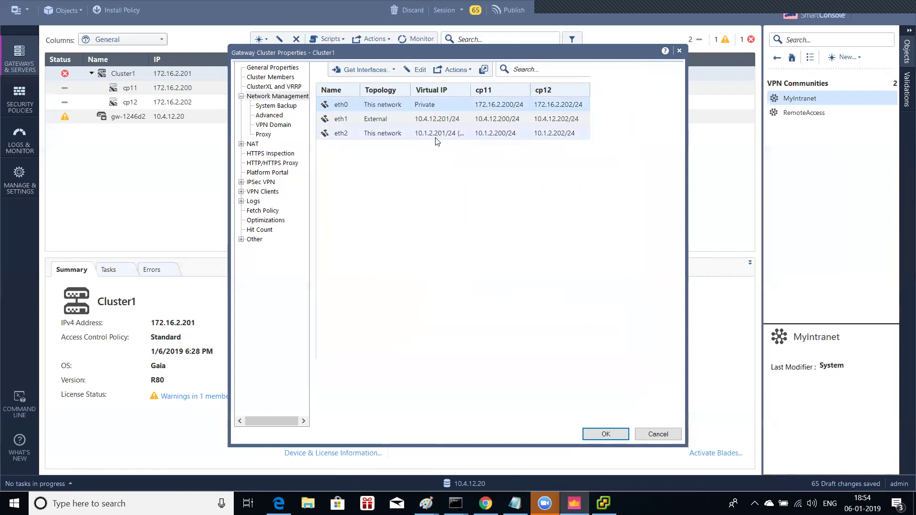
{"action": "left_click", "coordinate": [596, 434]}
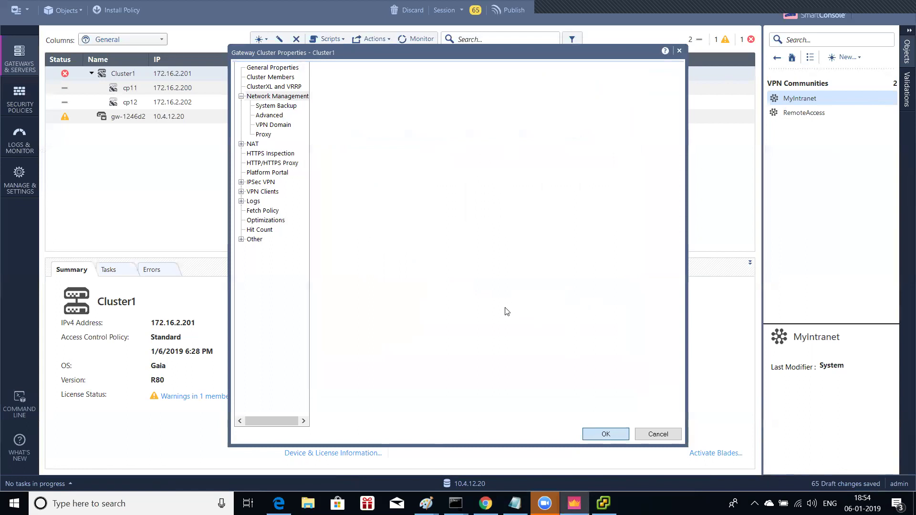
Confirm the cluster changes, open the Standard policy, and choose Publish & Install for the pending changes.
{"action": "left_click", "coordinate": [486, 274]}
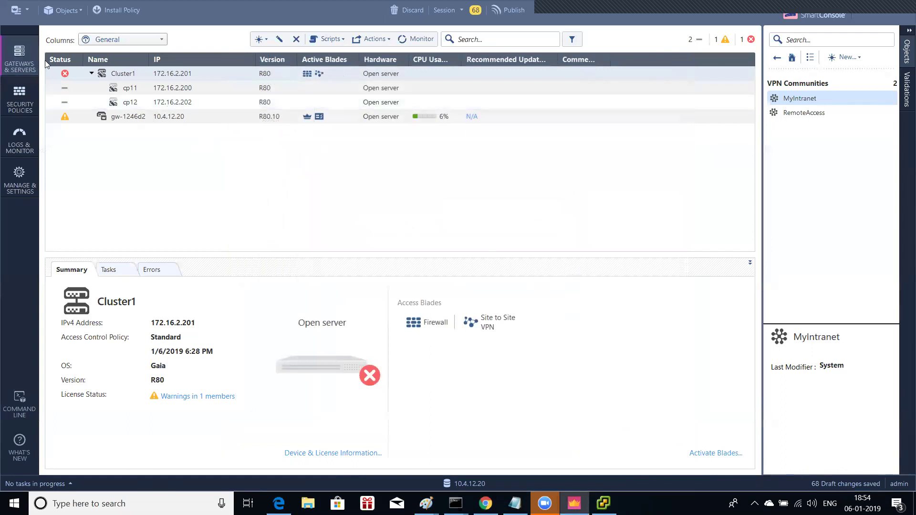
{"action": "left_click", "coordinate": [28, 109]}
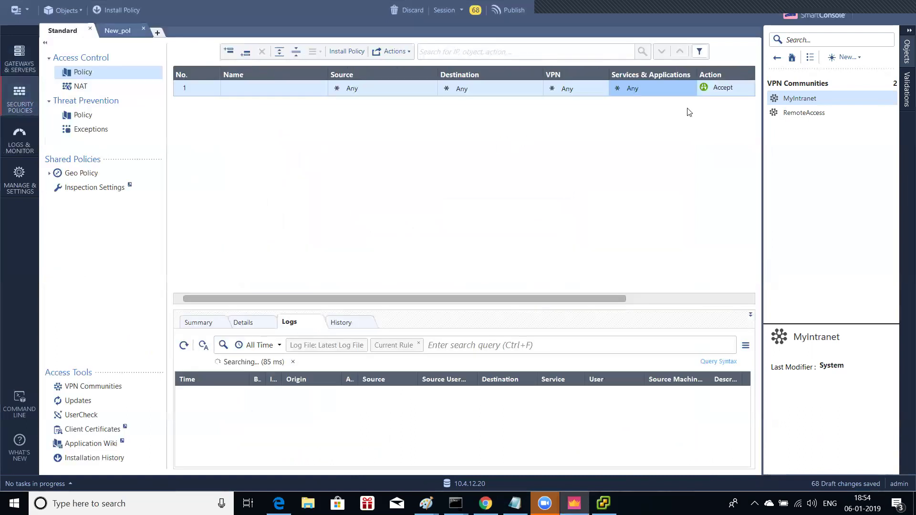
{"action": "left_click", "coordinate": [123, 10]}
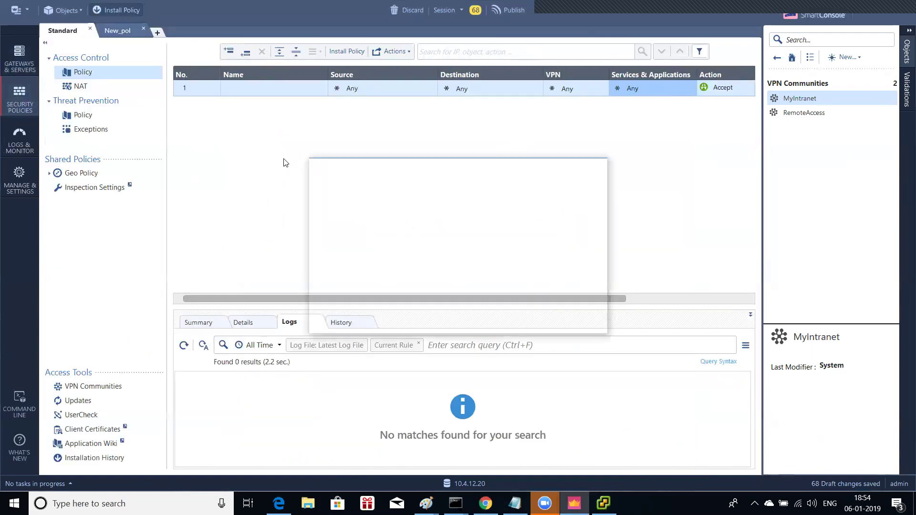
{"action": "left_click", "coordinate": [511, 318]}
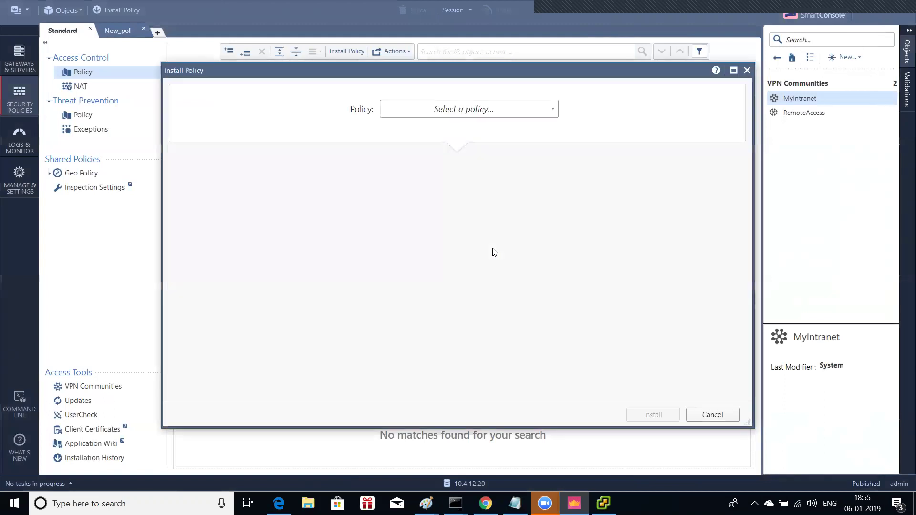
From Gateways & Servers, start installing the Standard policy on Cluster1.
{"action": "left_click", "coordinate": [747, 70]}
{"action": "left_click", "coordinate": [19, 58]}
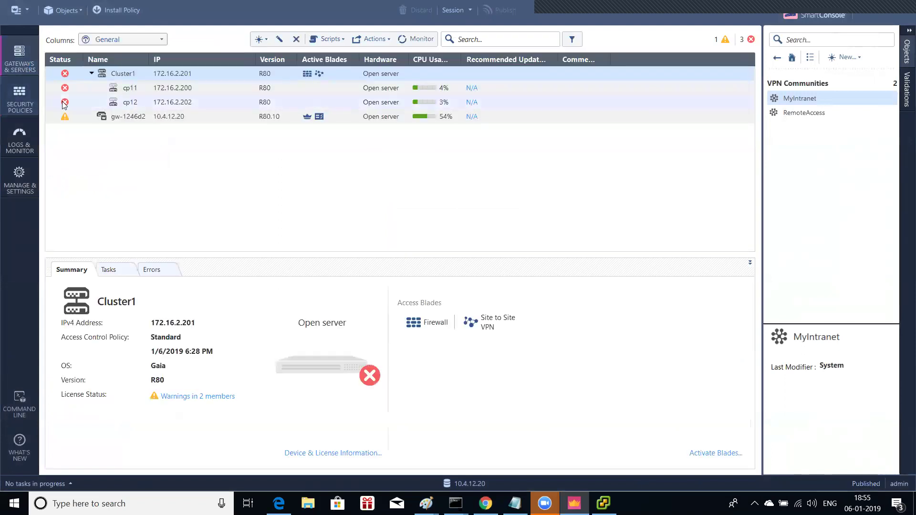
{"action": "left_click", "coordinate": [119, 10]}
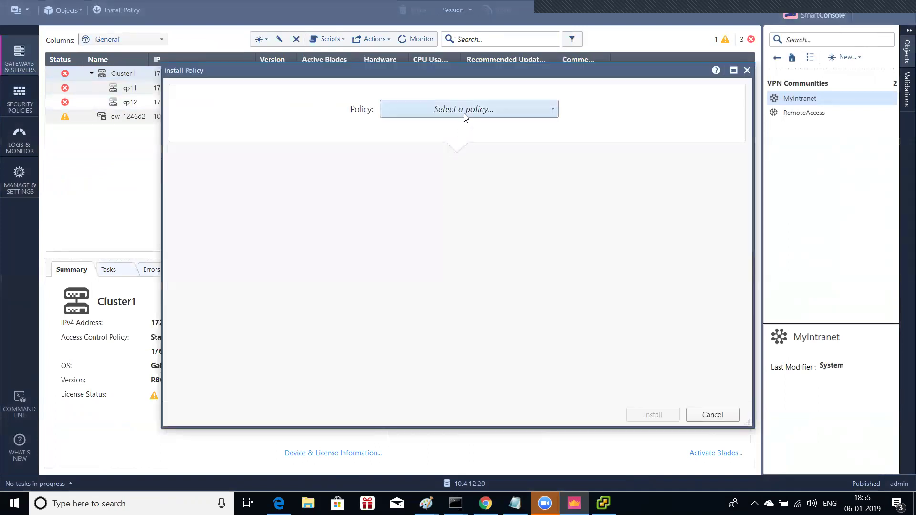
{"action": "left_click", "coordinate": [464, 114]}
{"action": "left_click", "coordinate": [435, 164]}
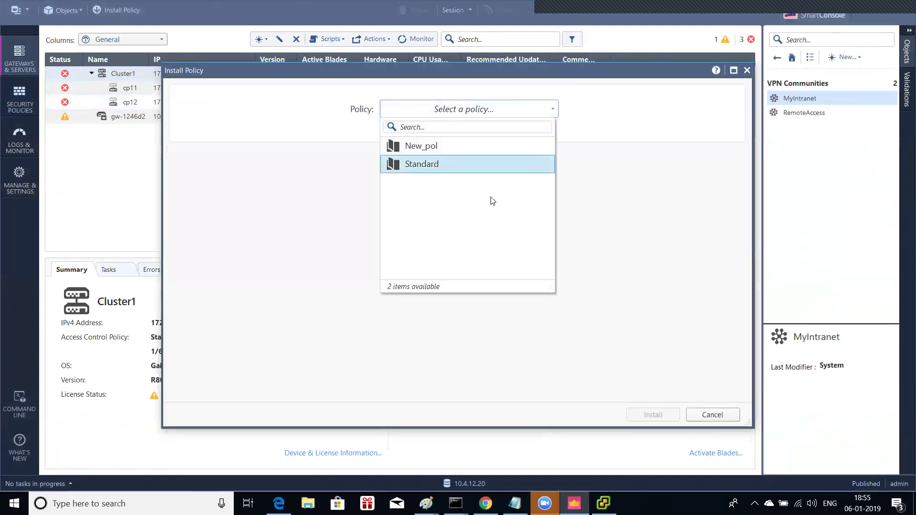
{"action": "left_click", "coordinate": [439, 166]}
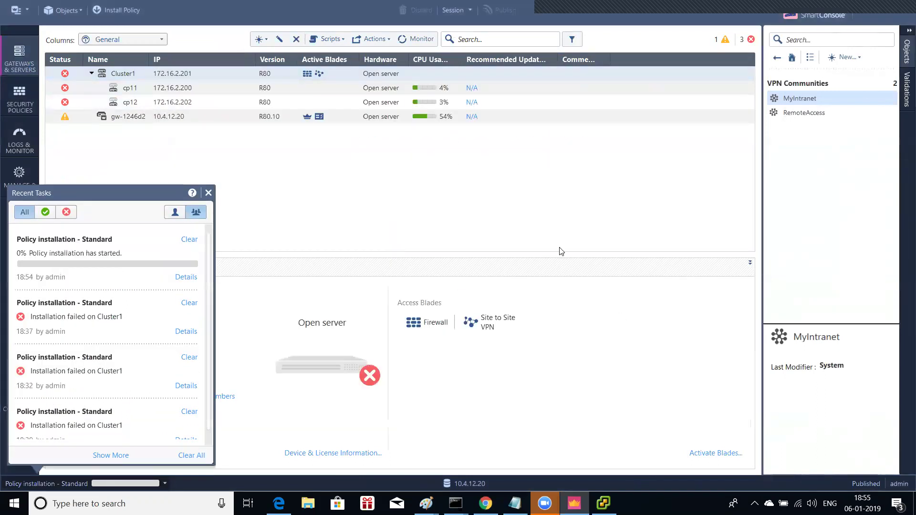
{"action": "left_click", "coordinate": [372, 230]}
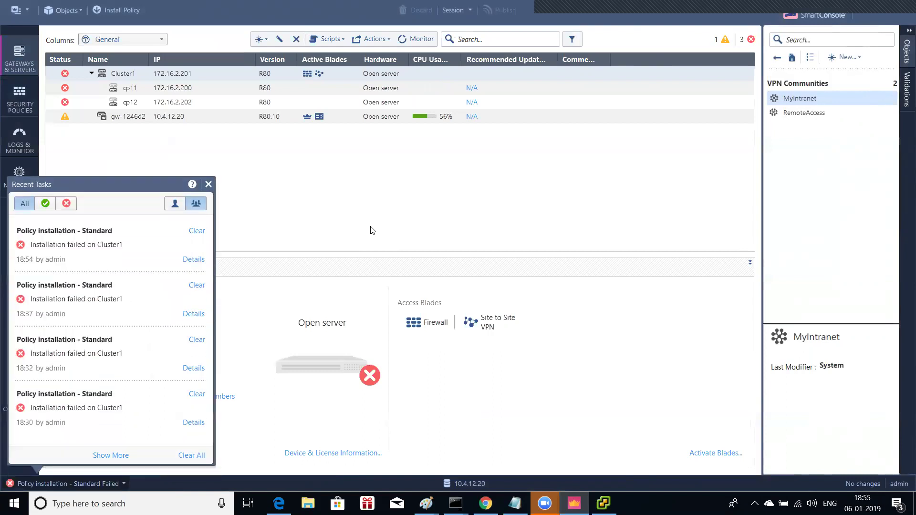
Read cp12's and cp11's revoked SIC certificate errors in the failed install details, then select cp12.
{"action": "left_click", "coordinate": [195, 260]}
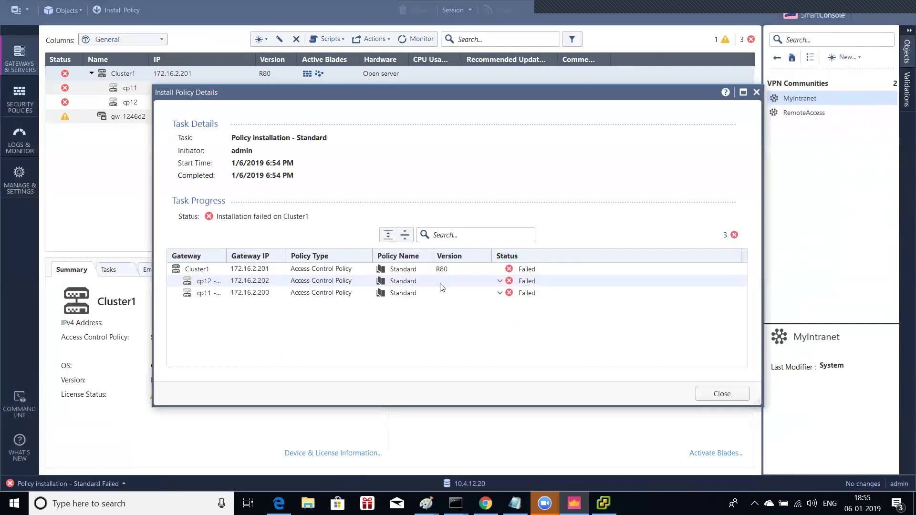
{"action": "left_click", "coordinate": [499, 281]}
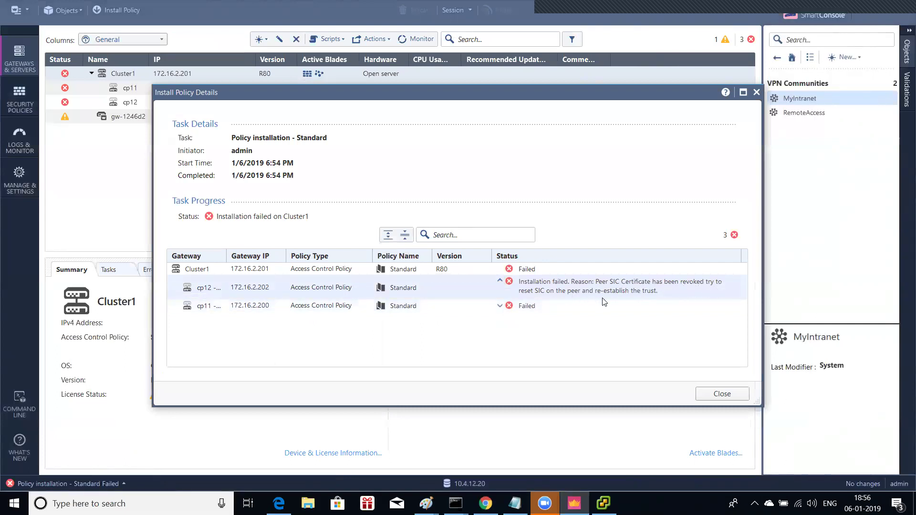
{"action": "left_click", "coordinate": [499, 306]}
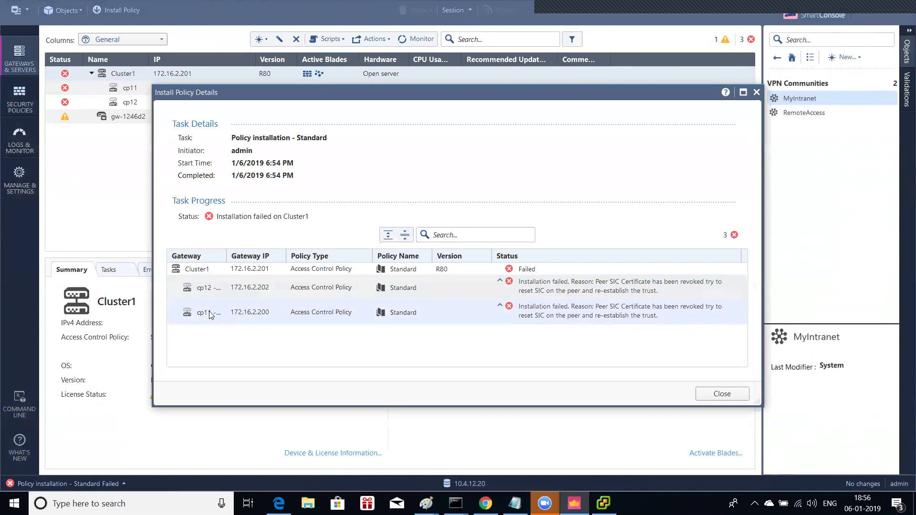
{"action": "left_click", "coordinate": [716, 395]}
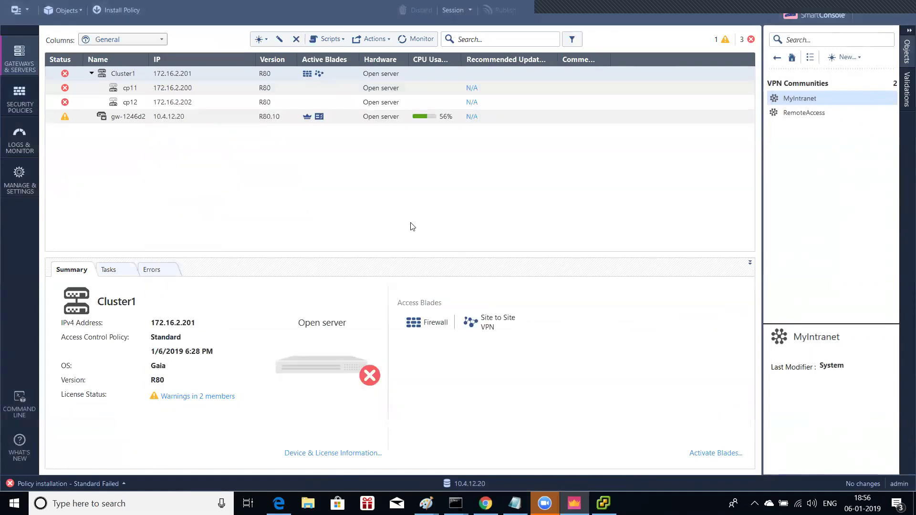
{"action": "left_click", "coordinate": [134, 103]}
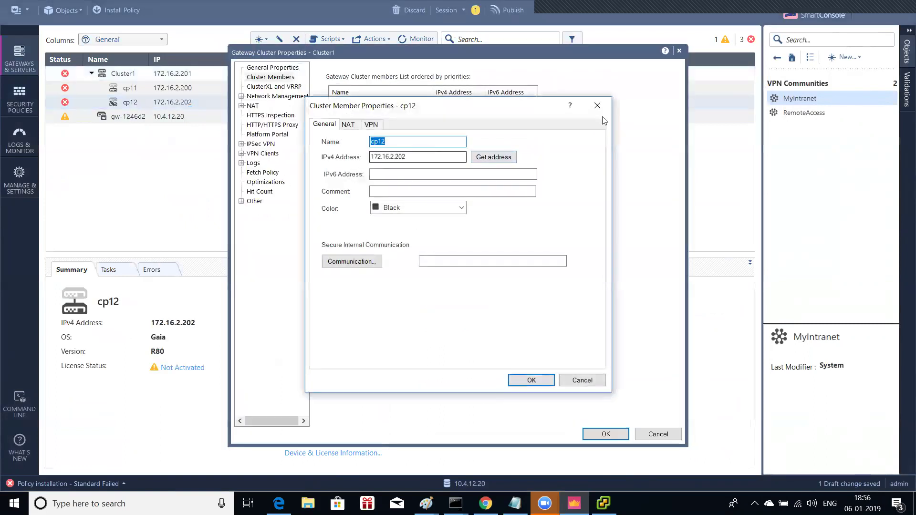
{"action": "left_click", "coordinate": [598, 106]}
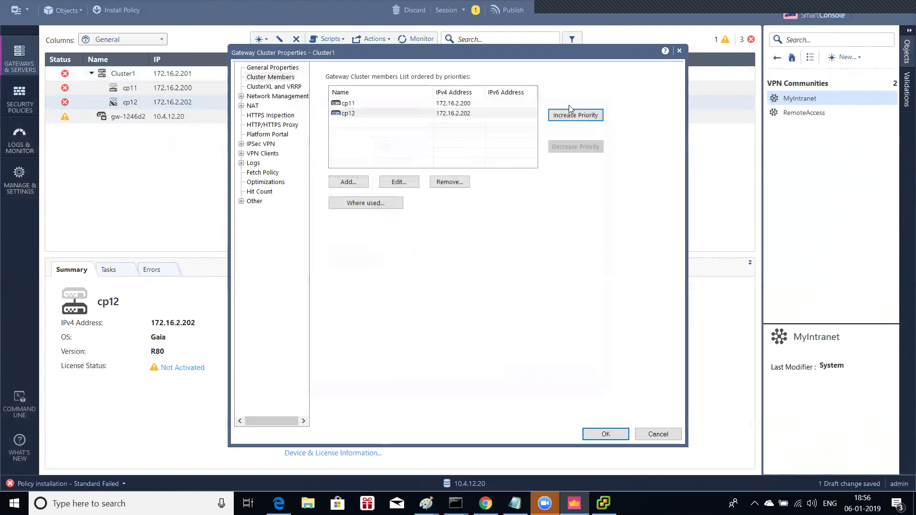
{"action": "left_click", "coordinate": [242, 96]}
{"action": "left_click", "coordinate": [279, 97]}
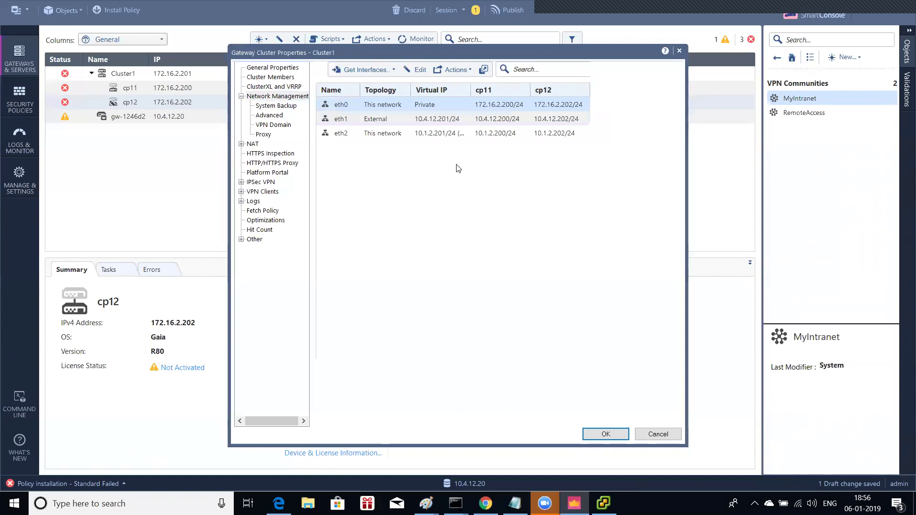
{"action": "left_click", "coordinate": [276, 78]}
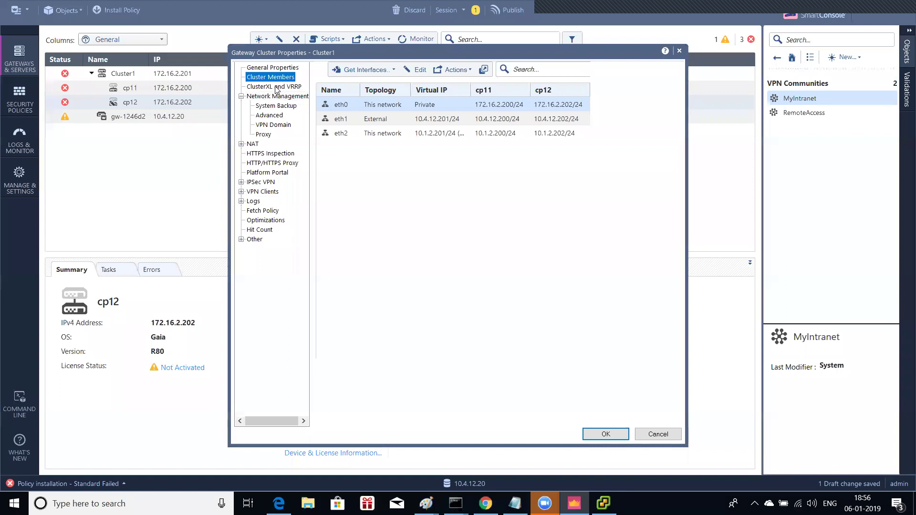
{"action": "left_click", "coordinate": [277, 69]}
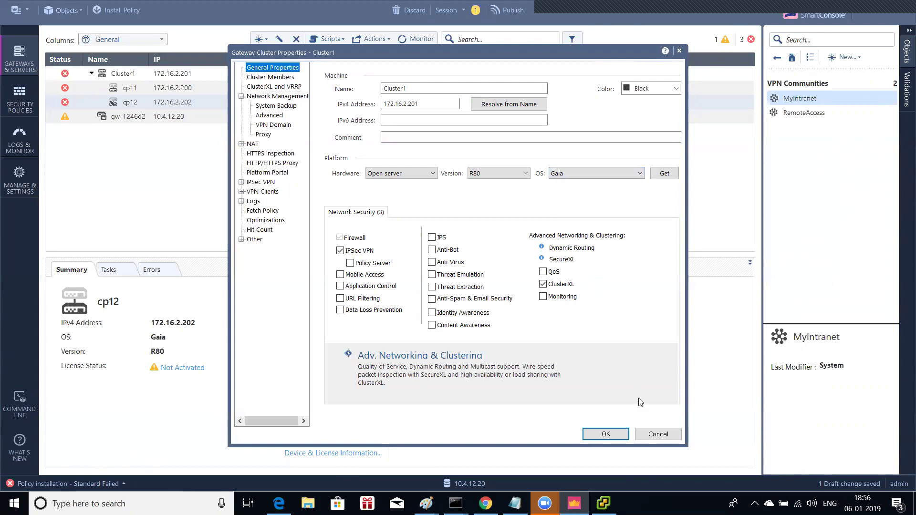
{"action": "left_click", "coordinate": [657, 434]}
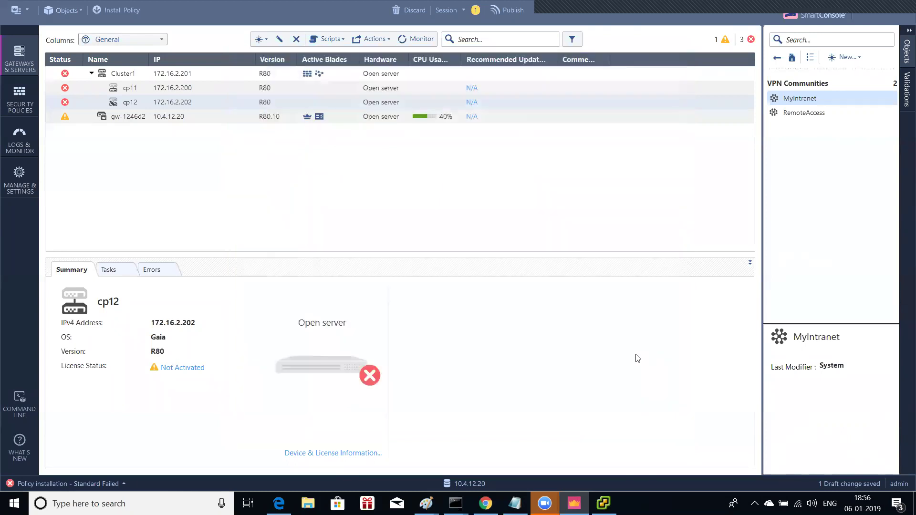
Open cp12's SIC communication settings and enter and confirm a new one-time password.
{"action": "right_click", "coordinate": [123, 102]}
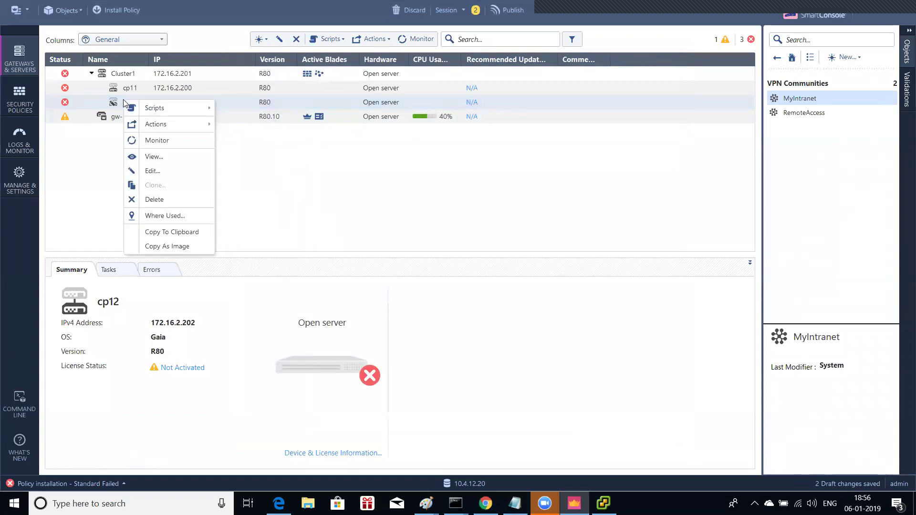
{"action": "mouse_move", "coordinate": [164, 125]}
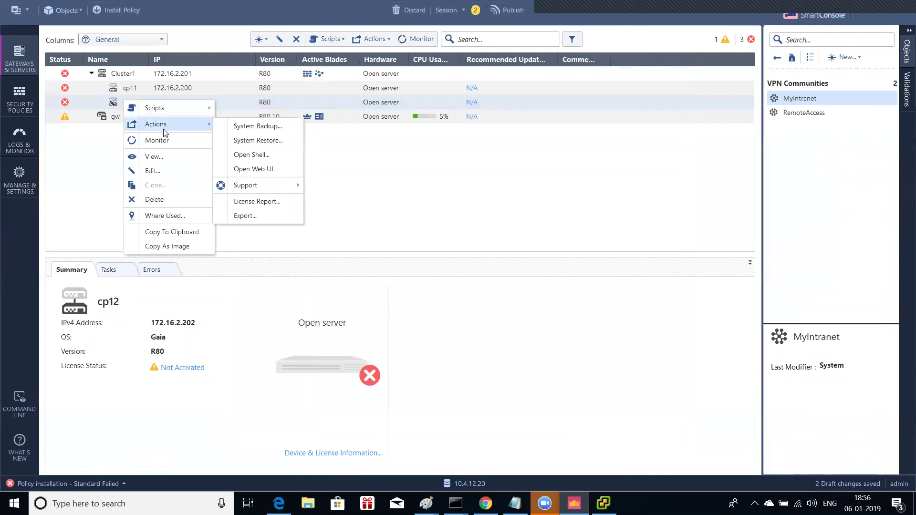
{"action": "left_click", "coordinate": [91, 104]}
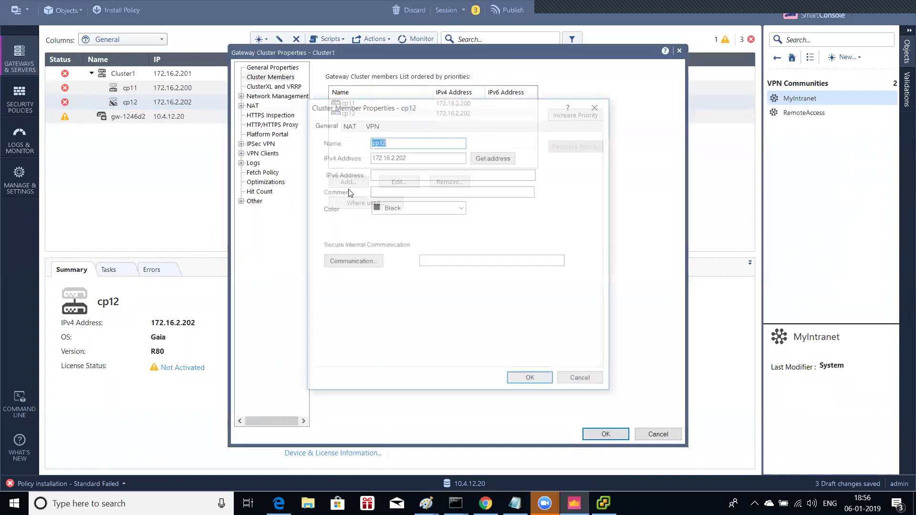
{"action": "left_click", "coordinate": [369, 261]}
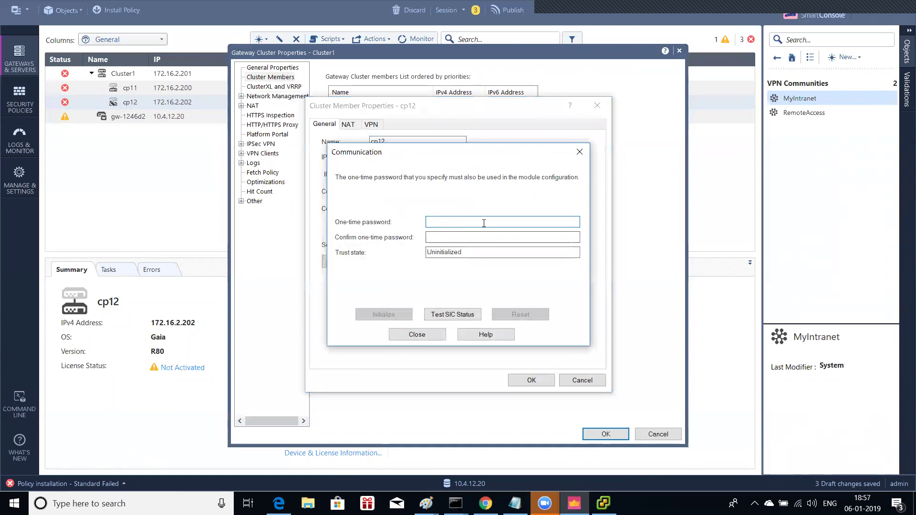
{"action": "type", "text": "*******"}
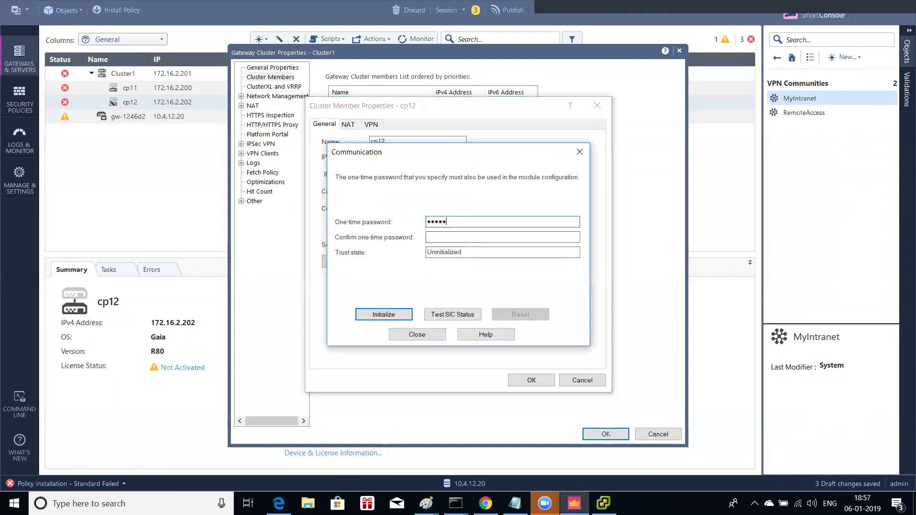
{"action": "key", "text": "Tab"}
{"action": "type", "text": "*******"}
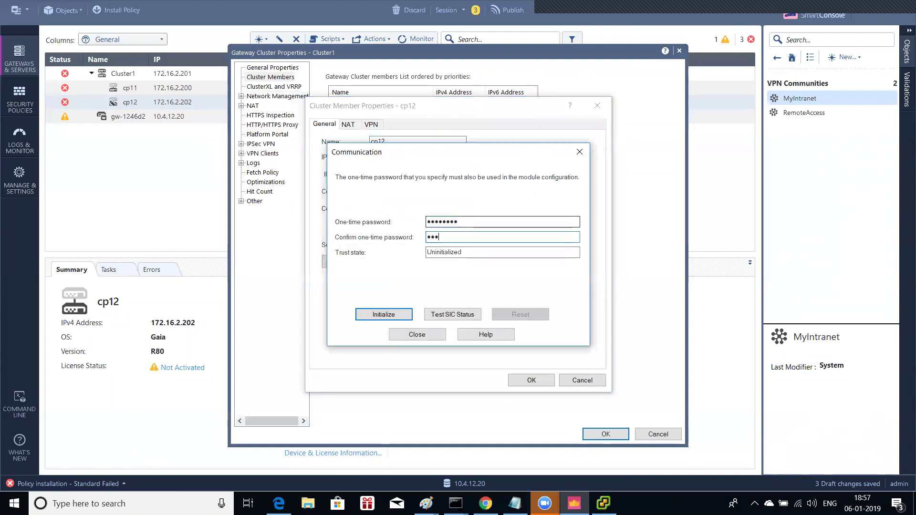
Initialize cp12's trust, test its SIC status, and save cp12 and Cluster1 properties.
{"action": "left_click", "coordinate": [382, 314]}
{"action": "left_click", "coordinate": [517, 294]}
{"action": "left_click", "coordinate": [453, 315]}
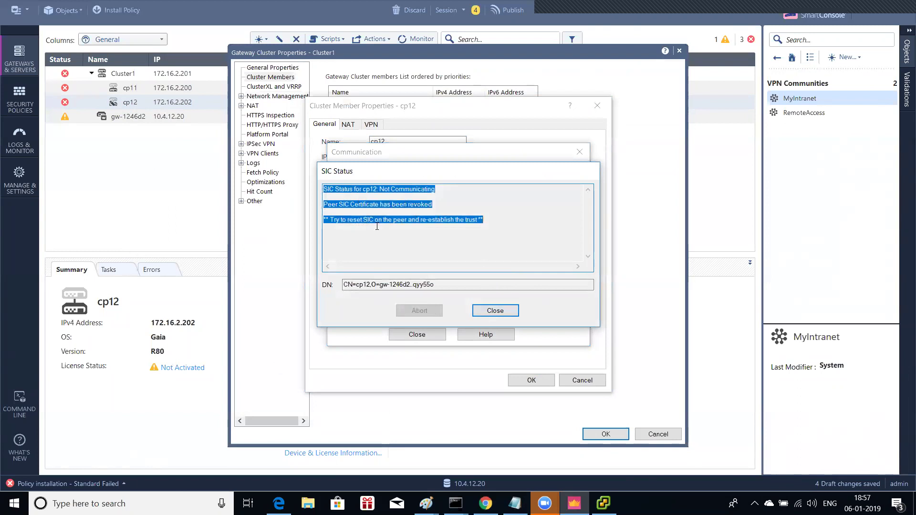
{"action": "left_click", "coordinate": [495, 310]}
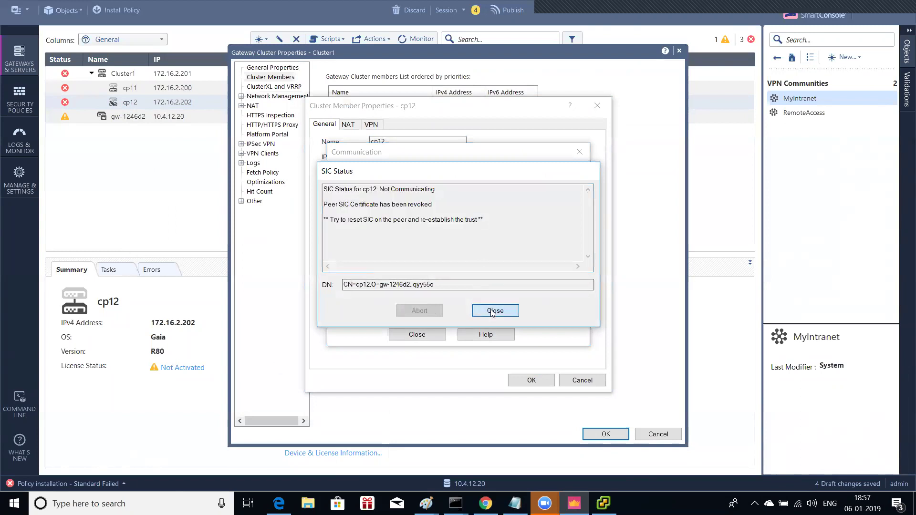
{"action": "left_click", "coordinate": [427, 338]}
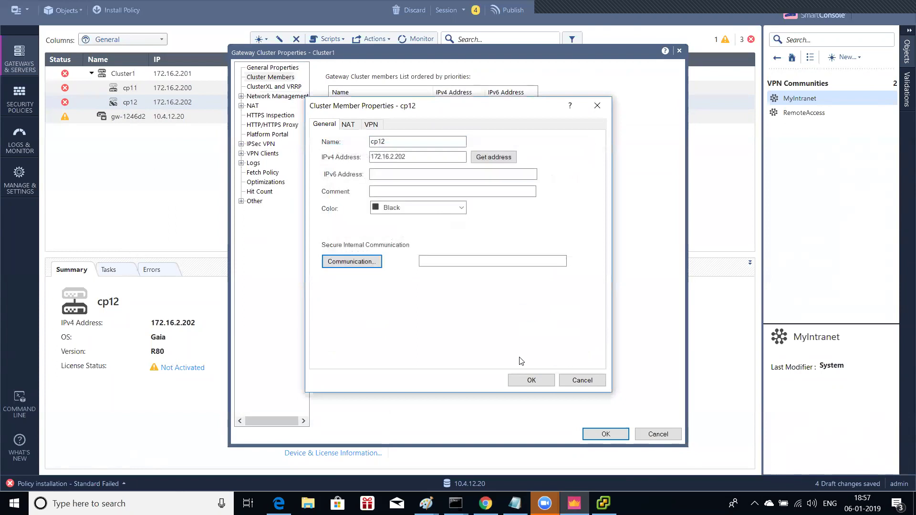
{"action": "left_click", "coordinate": [546, 382]}
{"action": "left_click", "coordinate": [595, 434]}
{"action": "left_click", "coordinate": [494, 274]}
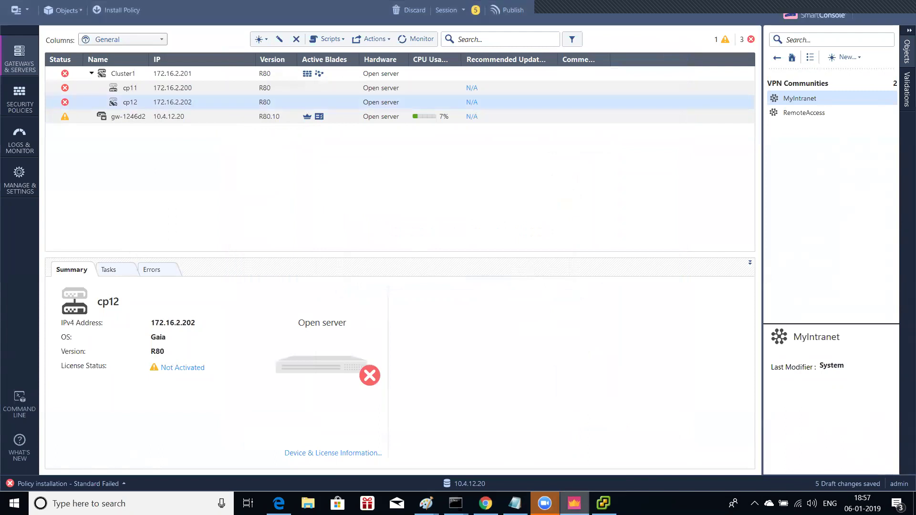
Run cpconfig on CP2's vSphere console.
{"action": "mouse_move", "coordinate": [574, 503]}
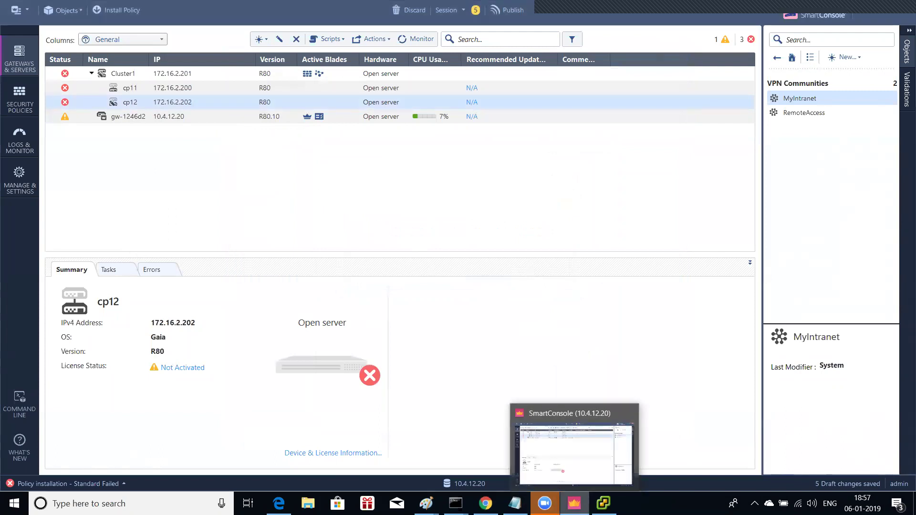
{"action": "left_click", "coordinate": [604, 504]}
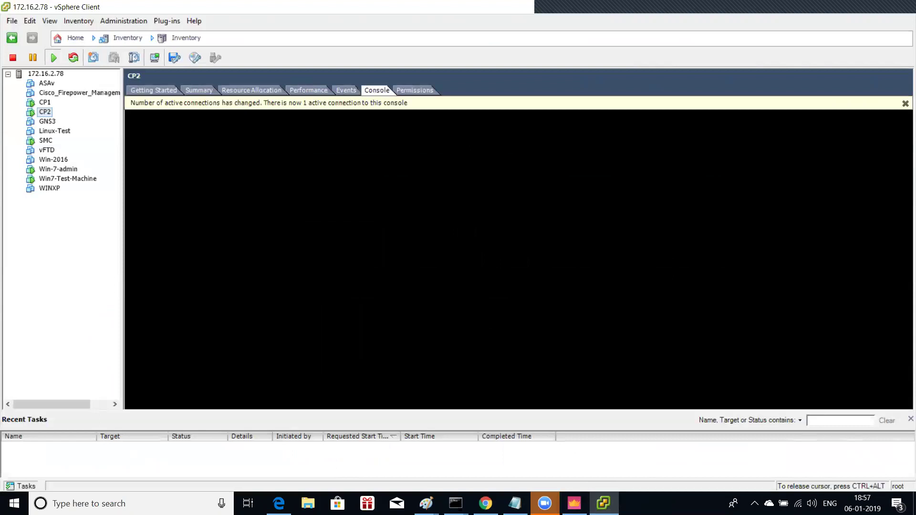
{"action": "type", "text": "cp"}
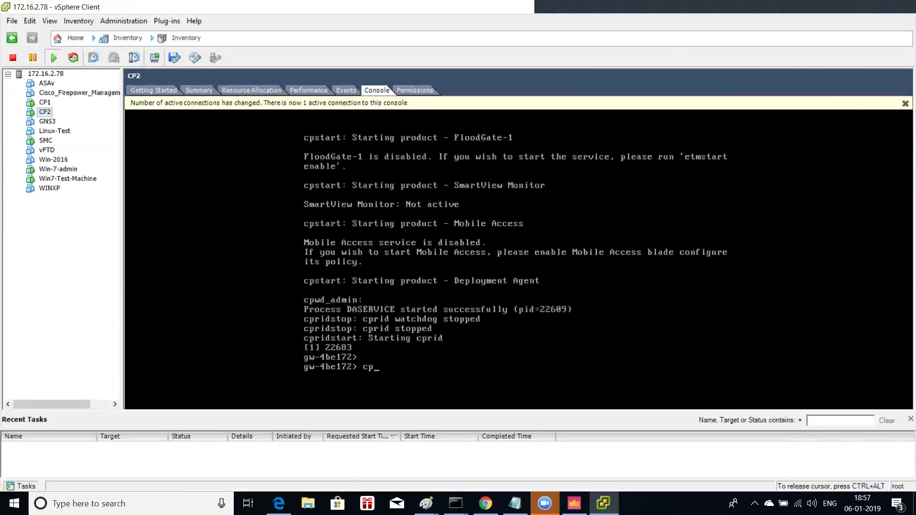
{"action": "type", "text": "config"}
{"action": "key", "text": "Return"}
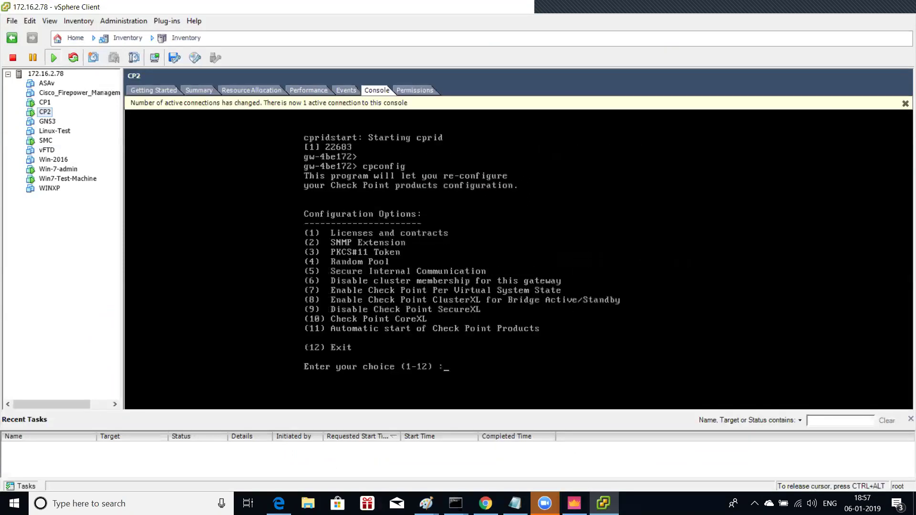
Re-initialize SIC with option 5 and a new activation key, then exit cpconfig with 12.
{"action": "type", "text": "5"}
{"action": "key", "text": "Return"}
{"action": "type", "text": "y"}
{"action": "key", "text": "Return"}
{"action": "type", "text": "y"}
{"action": "key", "text": "Return"}
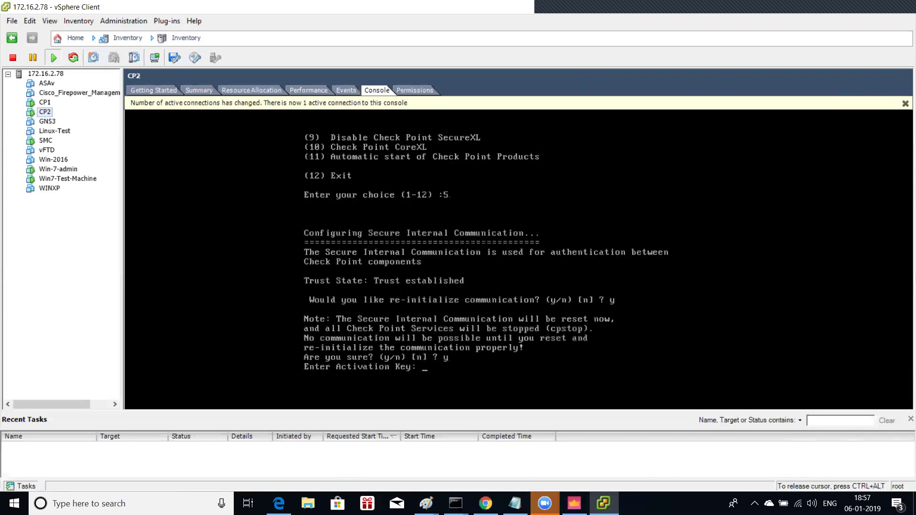
{"action": "key", "text": "Return"}
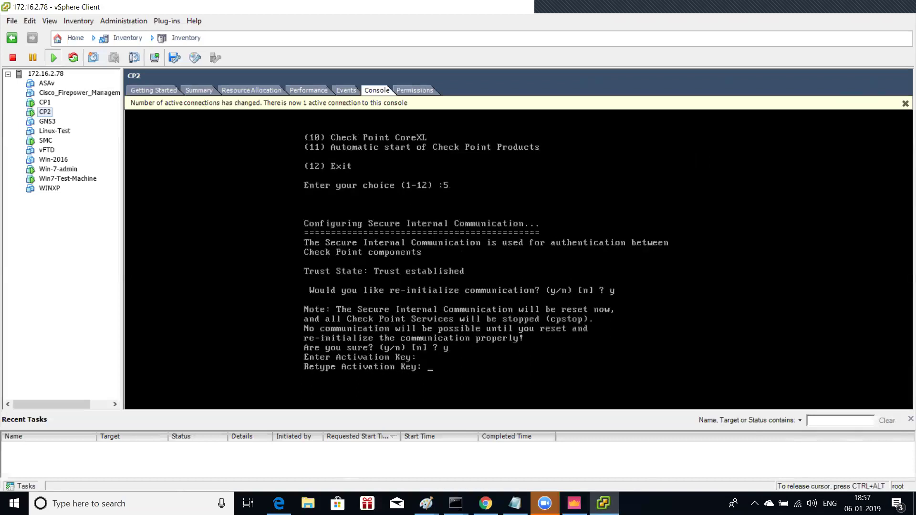
{"action": "key", "text": "Return"}
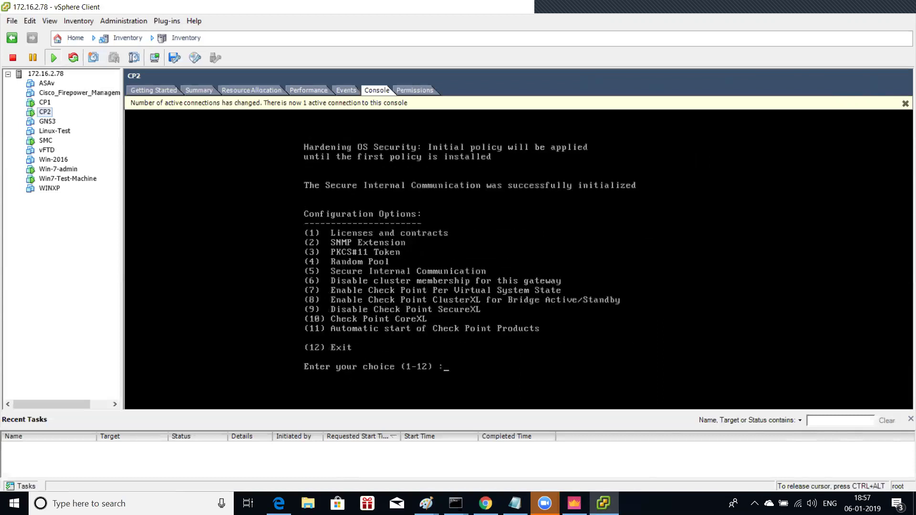
{"action": "type", "text": "12"}
{"action": "key", "text": "Return"}
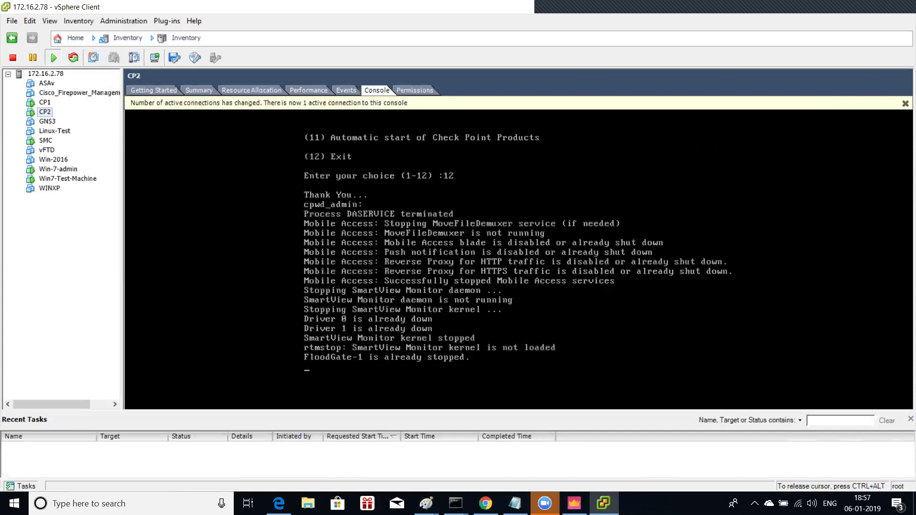
{"action": "left_click", "coordinate": [45, 103]}
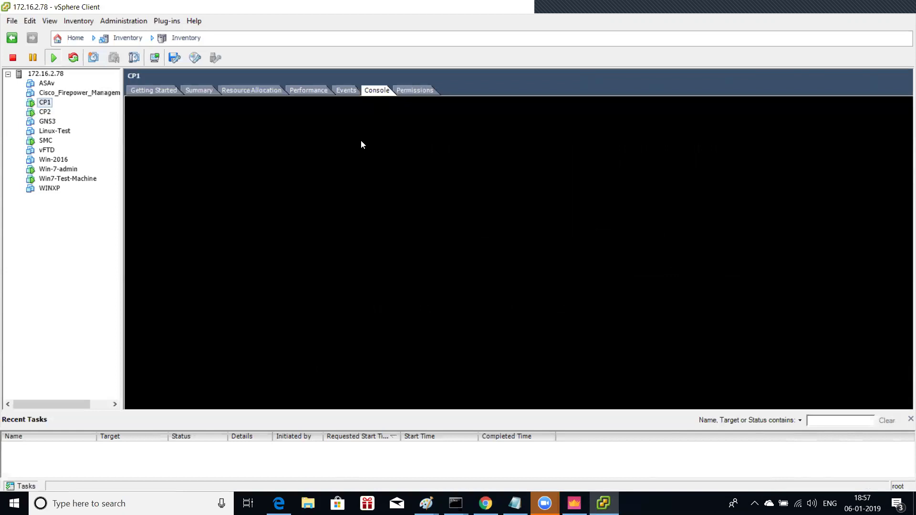
Log in to CP1's console as admin and run cpconfig.
{"action": "left_click", "coordinate": [378, 144]}
{"action": "type", "text": "admin"}
{"action": "key", "text": "Return"}
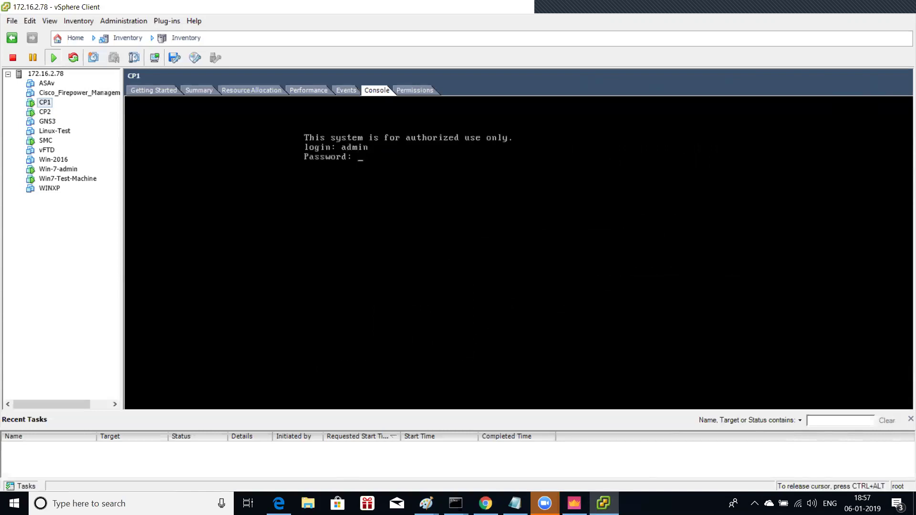
{"action": "key", "text": "Return"}
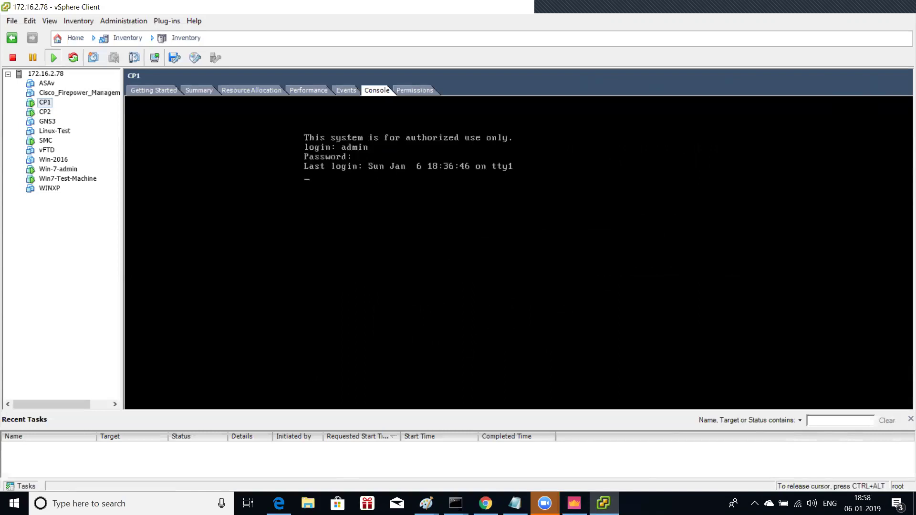
{"action": "type", "text": "cpconf"}
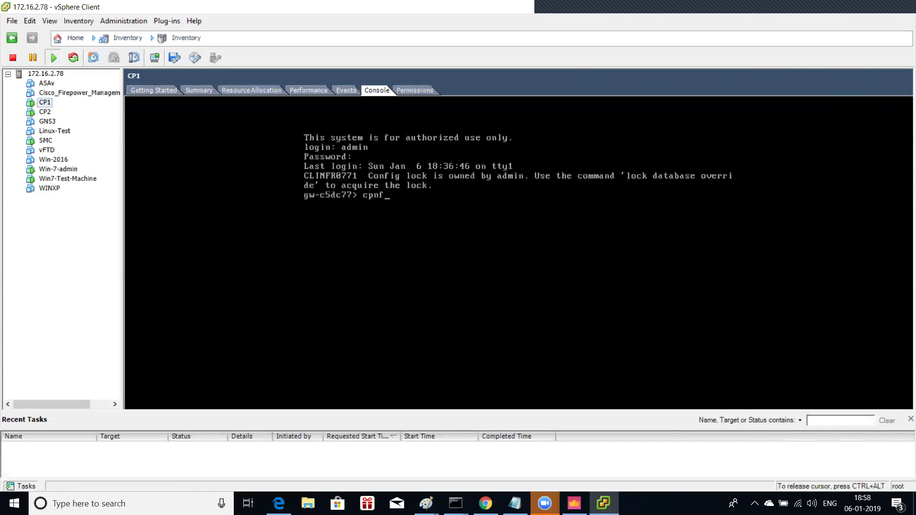
{"action": "key", "text": "BackSpace"}
{"action": "key", "text": "BackSpace"}
{"action": "key", "text": "BackSpace"}
{"action": "type", "text": "onfig"}
{"action": "key", "text": "Return"}
Choose Secure Internal Communication (option 5) and agree to re-initialize it.
{"action": "type", "text": "5"}
{"action": "key", "text": "Return"}
{"action": "type", "text": "t"}
{"action": "key", "text": "Return"}
{"action": "type", "text": "t"}
{"action": "key", "text": "Return"}
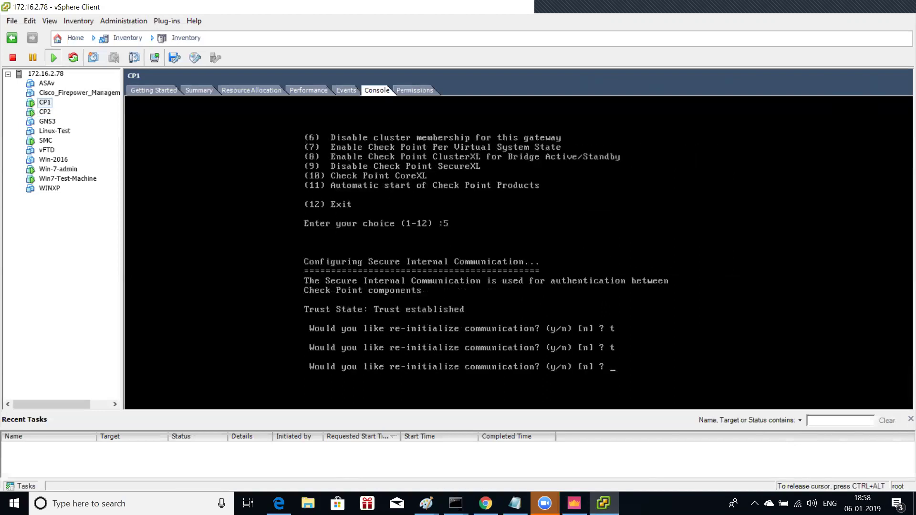
{"action": "type", "text": "y"}
{"action": "key", "text": "Return"}
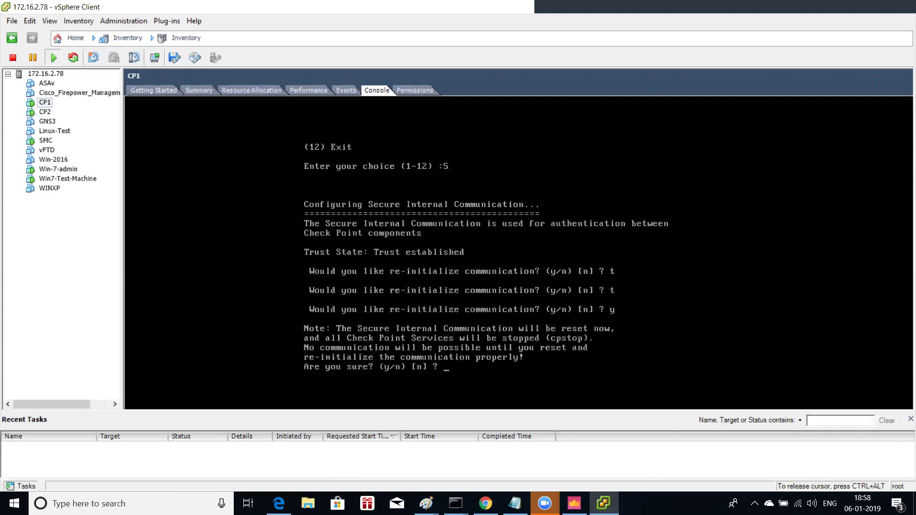
{"action": "type", "text": "y"}
{"action": "key", "text": "Return"}
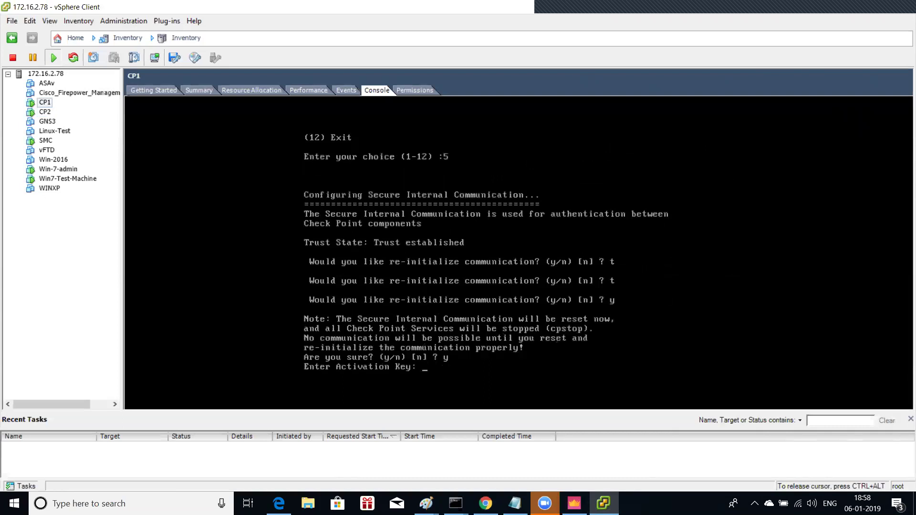
Enter and confirm the new activation key, then exit cpconfig with option 12.
{"action": "key", "text": "Return"}
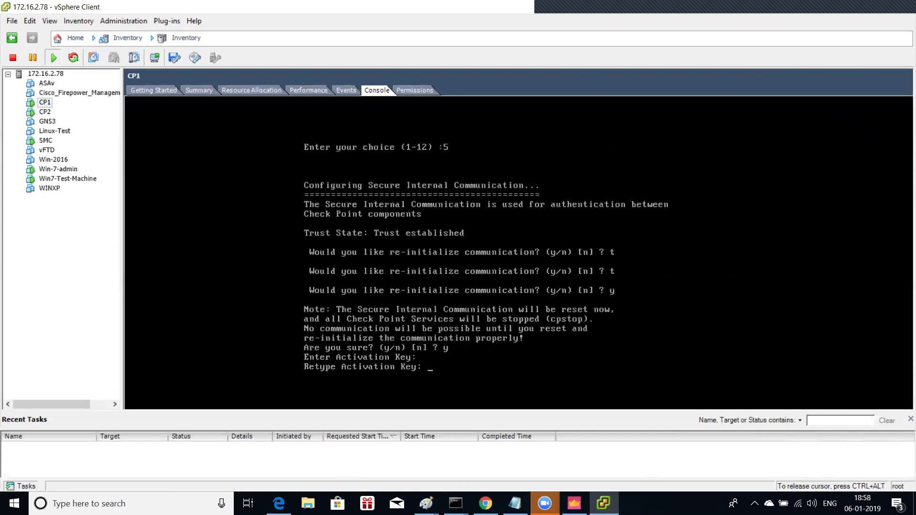
{"action": "key", "text": "Return"}
{"action": "type", "text": "12) :12"}
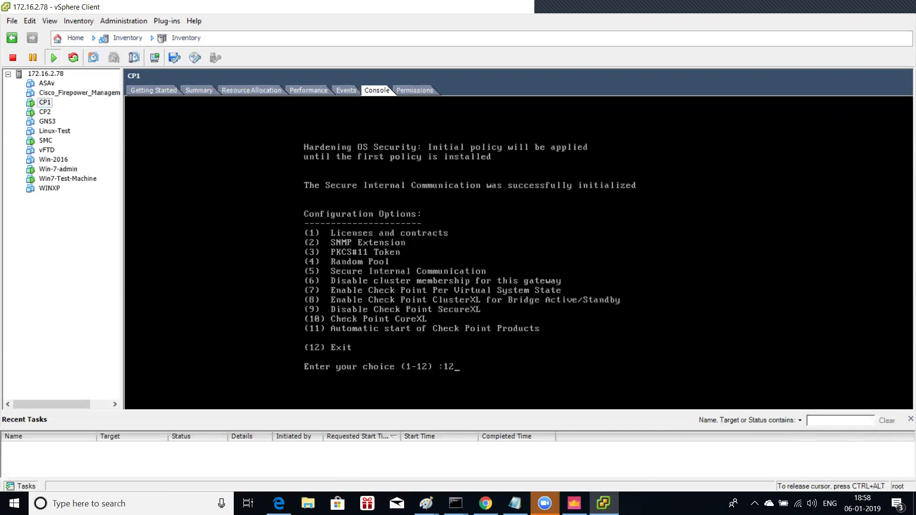
{"action": "key", "text": "Return"}
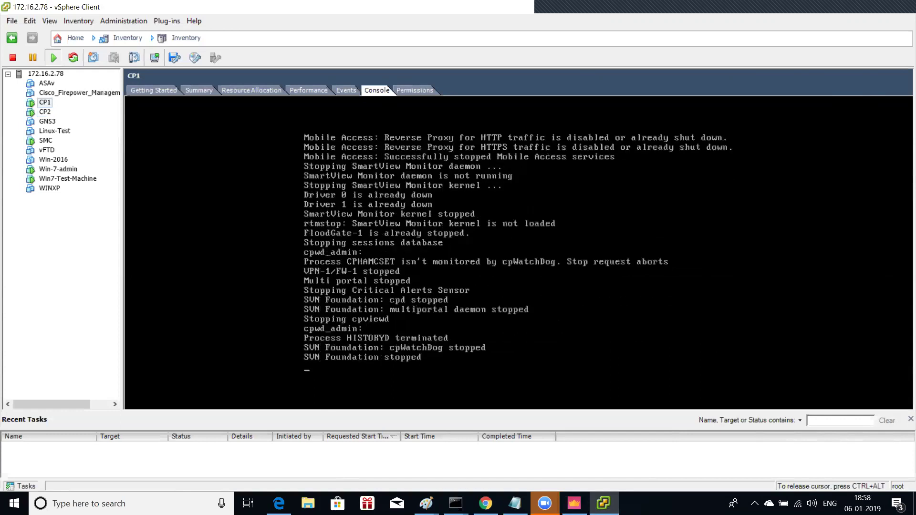
{"action": "left_click", "coordinate": [46, 141]}
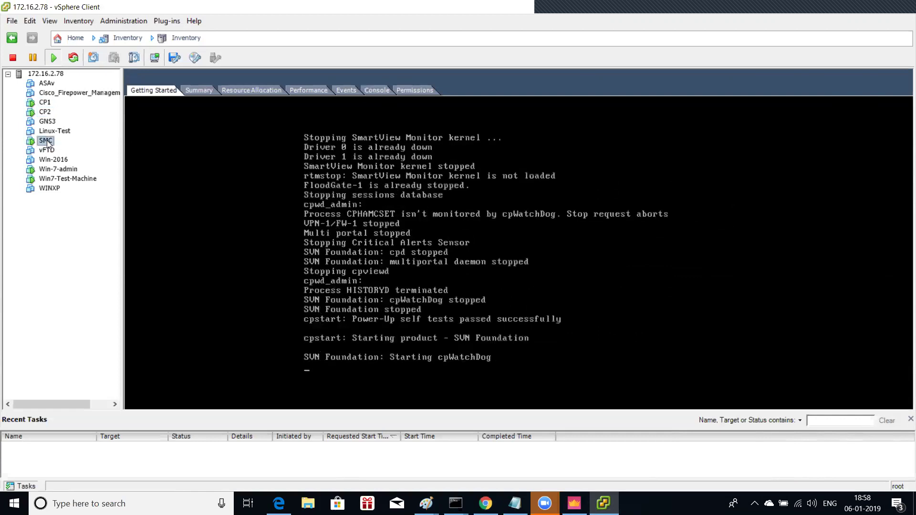
Log in to the SMC console as admin and run cpconfig.
{"action": "left_click", "coordinate": [369, 92]}
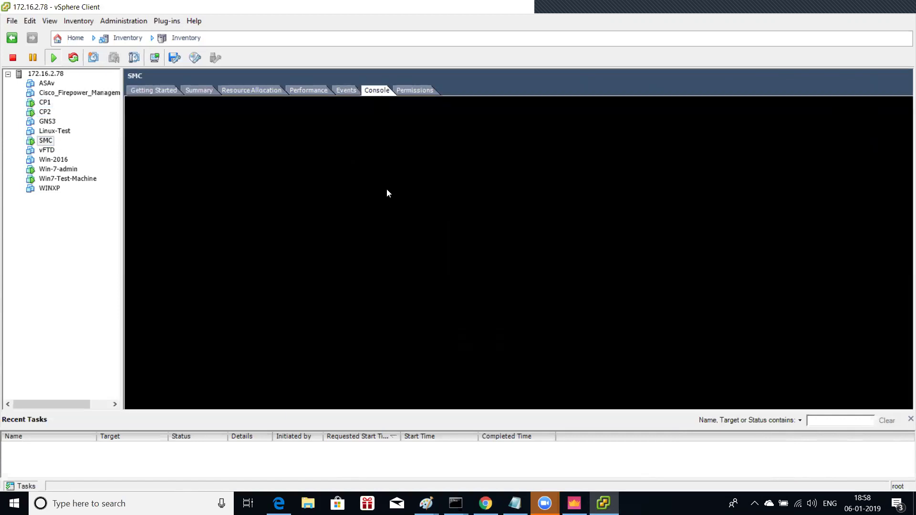
{"action": "left_click", "coordinate": [427, 209]}
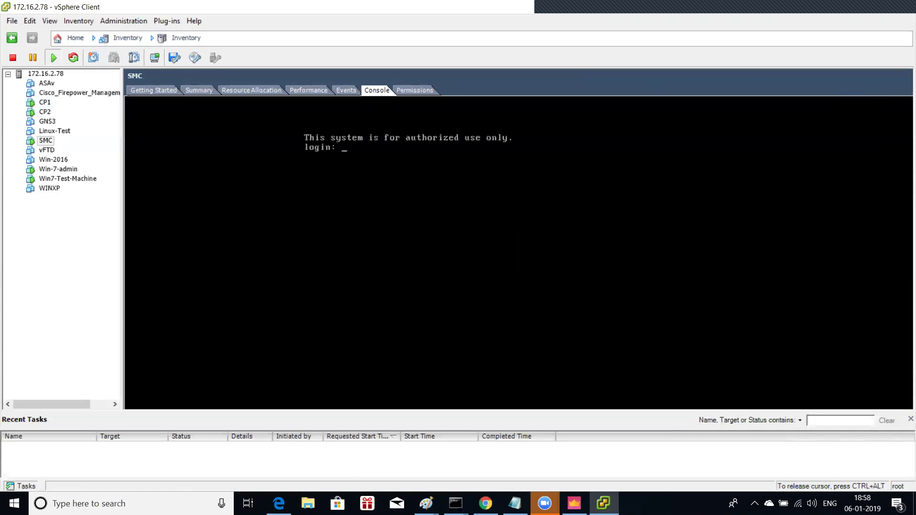
{"action": "type", "text": "admin"}
{"action": "key", "text": "Return"}
{"action": "key", "text": "Return"}
{"action": "type", "text": "cpconfig"}
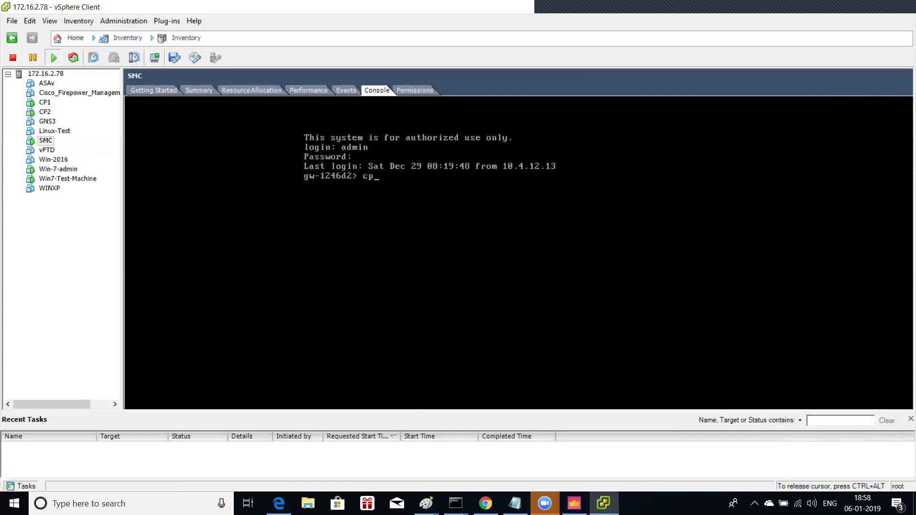
{"action": "key", "text": "Return"}
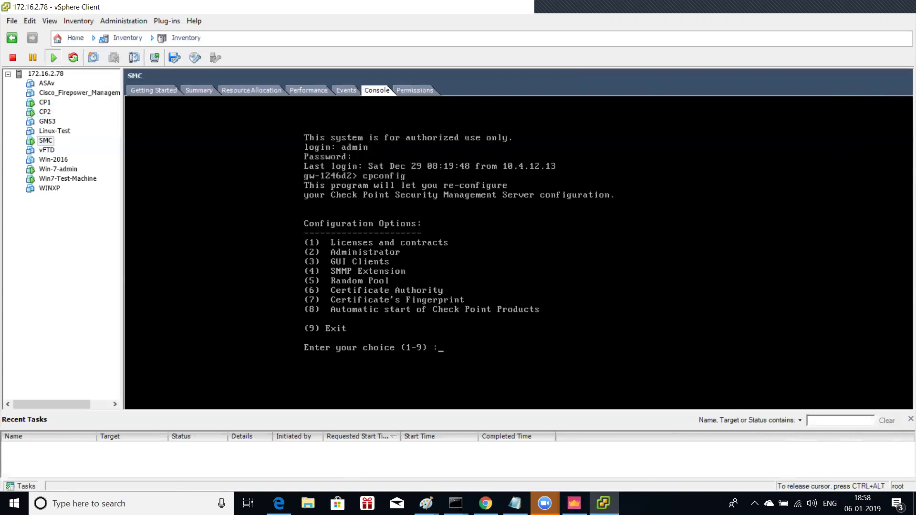
Display the management server's certificate fingerprint (option 7) without saving it to a file.
{"action": "type", "text": "6"}
{"action": "key", "text": "Return"}
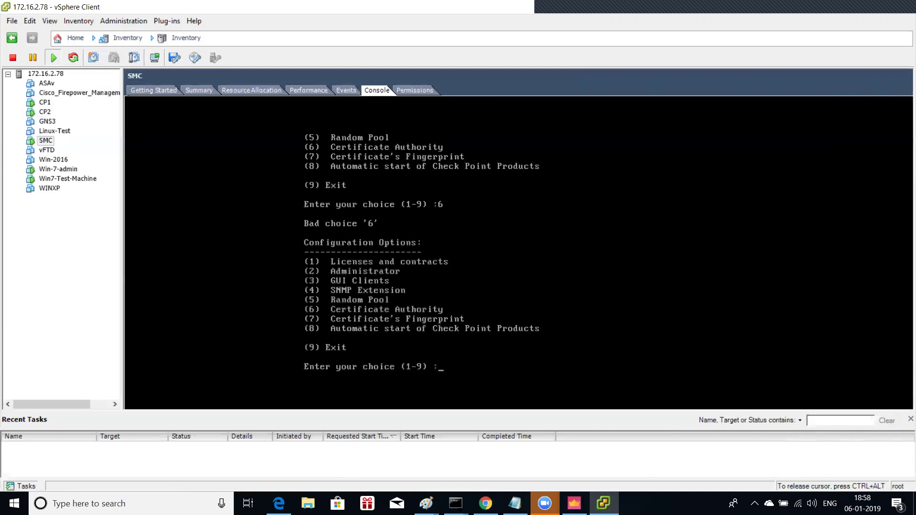
{"action": "type", "text": "7"}
{"action": "key", "text": "Return"}
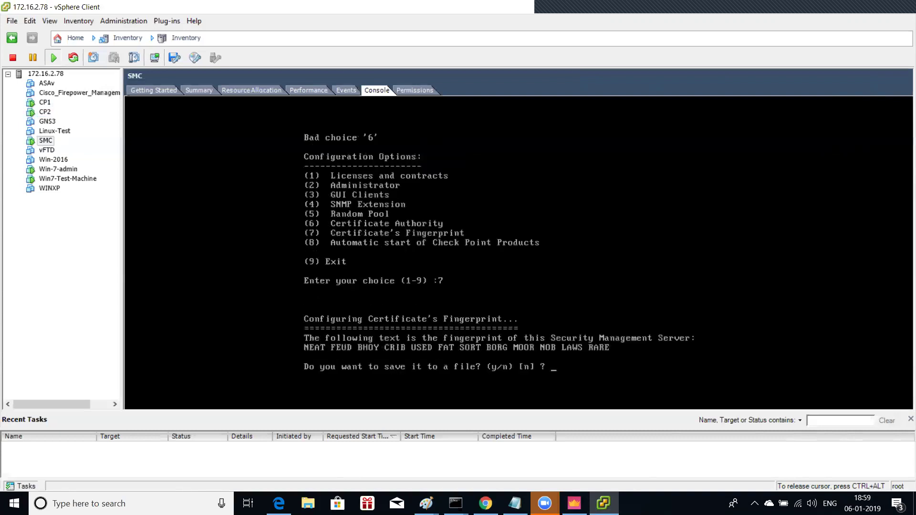
{"action": "type", "text": "n"}
{"action": "key", "text": "Return"}
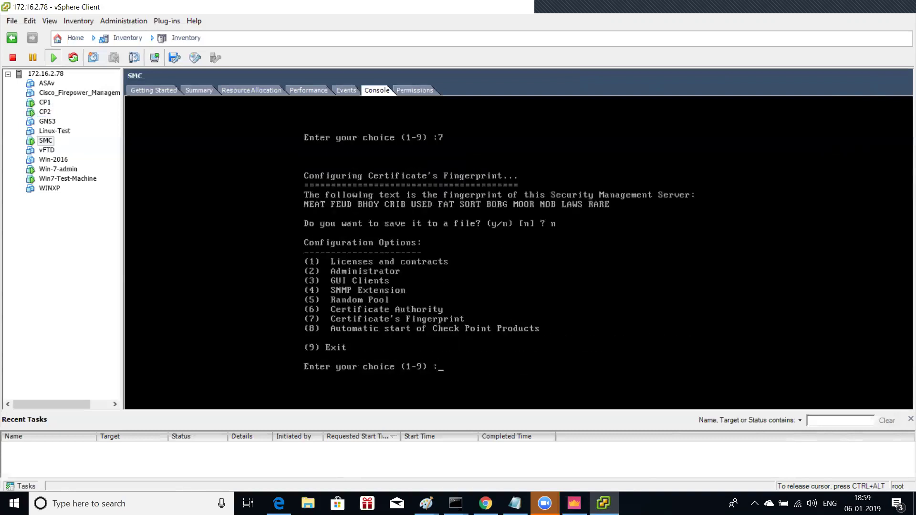
{"action": "left_click", "coordinate": [574, 504]}
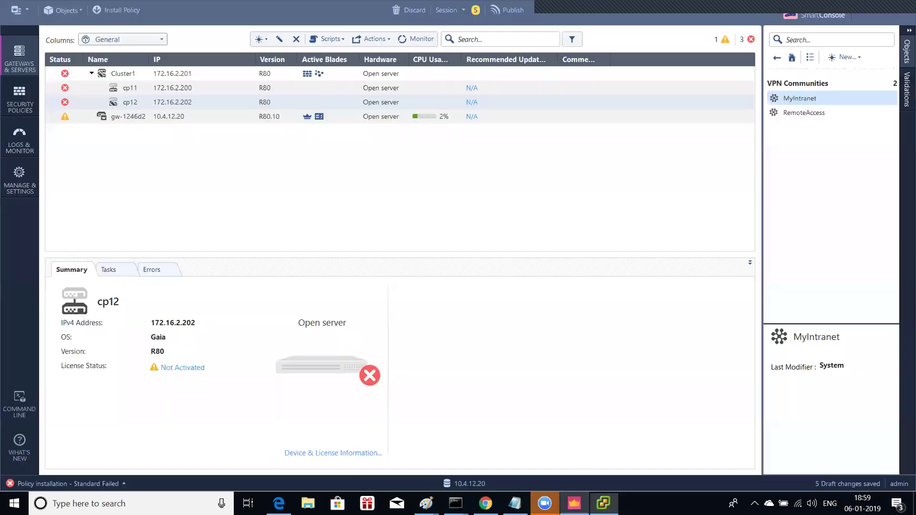
Test and initialize cp12's SIC until Trust established, then save cp12's member properties.
{"action": "double_click", "coordinate": [144, 101]}
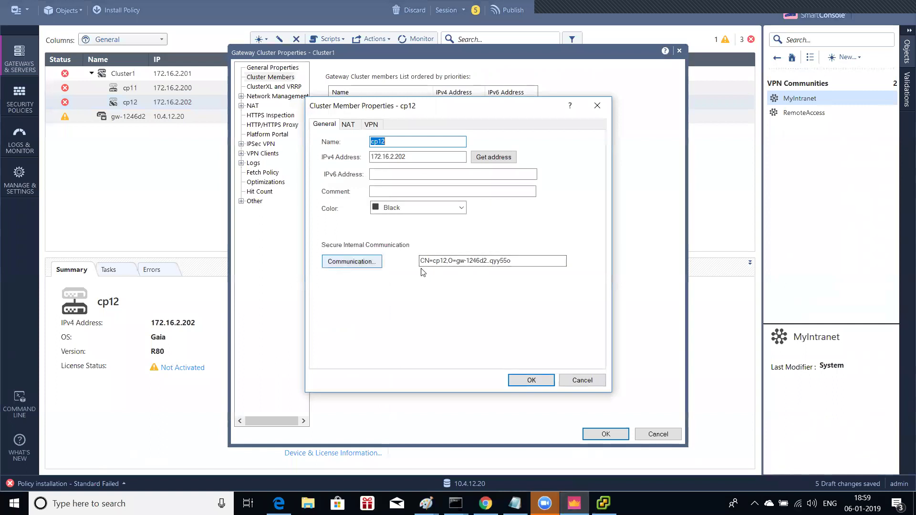
{"action": "left_click", "coordinate": [353, 262]}
{"action": "left_click", "coordinate": [451, 316]}
{"action": "left_click", "coordinate": [491, 309]}
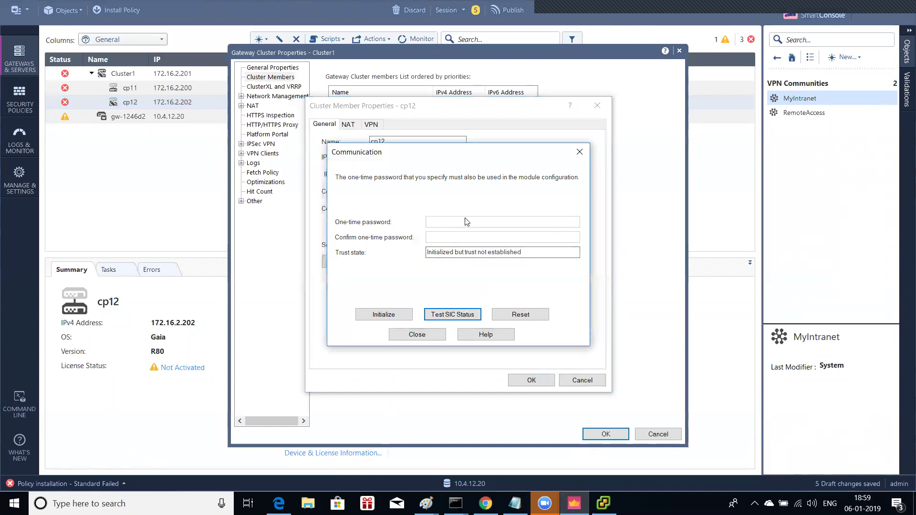
{"action": "left_click", "coordinate": [386, 314]}
{"action": "left_click", "coordinate": [457, 254]}
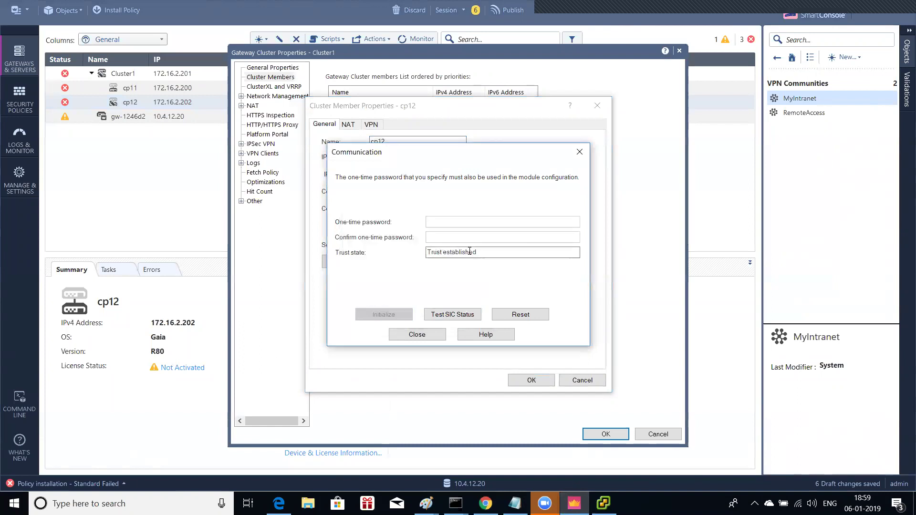
{"action": "left_click", "coordinate": [417, 335]}
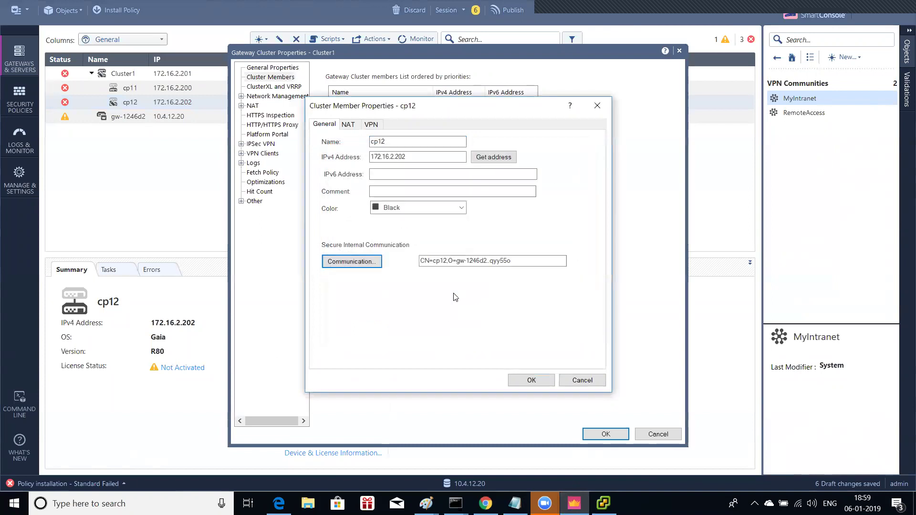
{"action": "left_click", "coordinate": [530, 380]}
{"action": "left_click", "coordinate": [354, 107]}
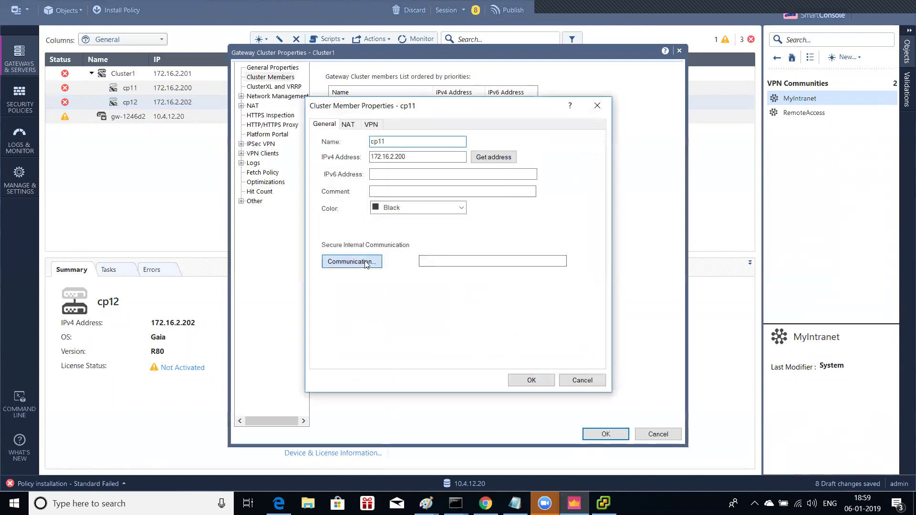
Enter and confirm the one-time SIC password for cp11.
{"action": "left_click", "coordinate": [365, 261]}
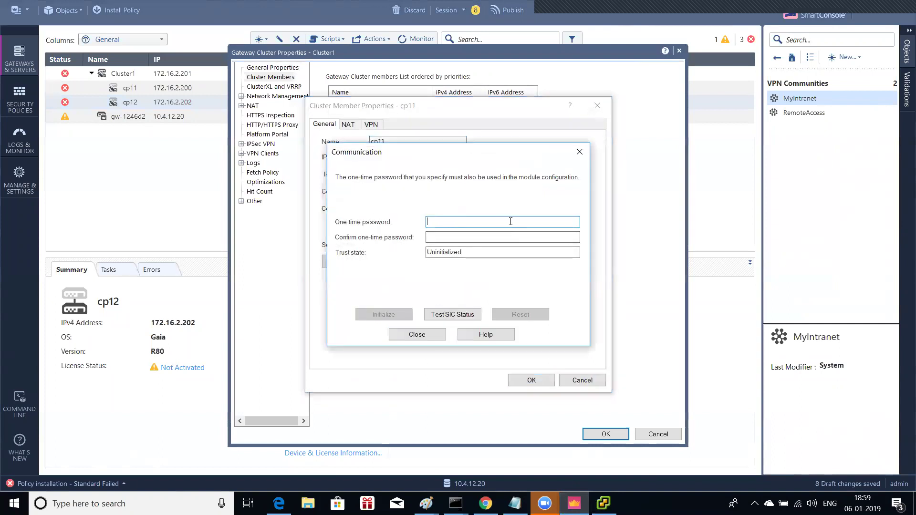
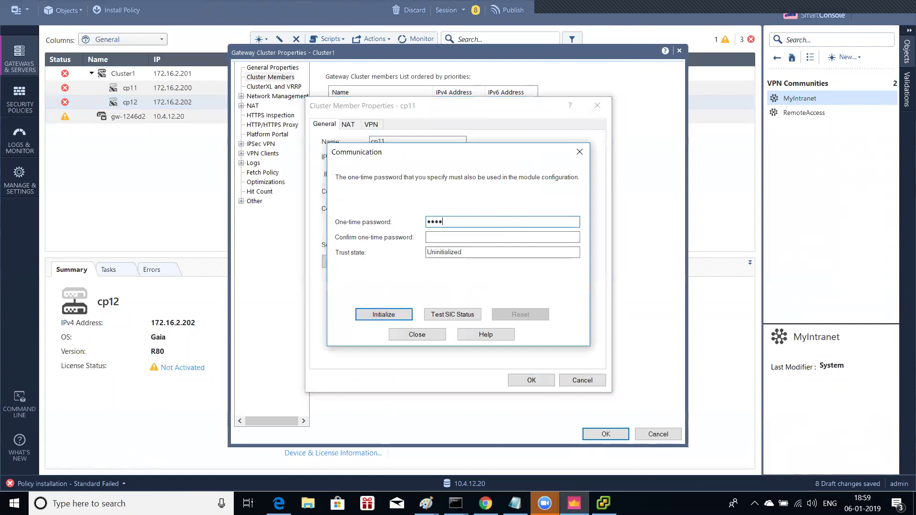
{"action": "key", "text": "Tab"}
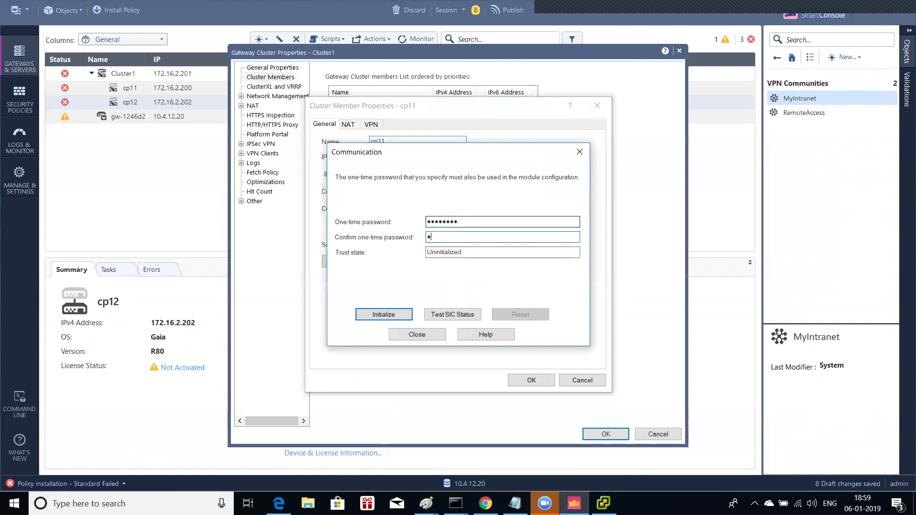
Test and re-initialize cp11's trust, then save Cluster1 accepting the topology warning.
{"action": "left_click", "coordinate": [446, 314]}
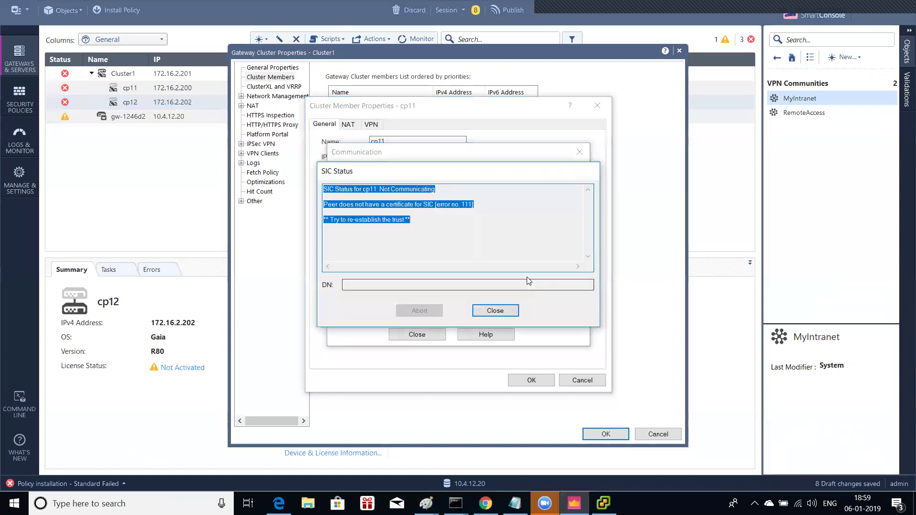
{"action": "left_click", "coordinate": [474, 308]}
{"action": "left_click", "coordinate": [384, 315]}
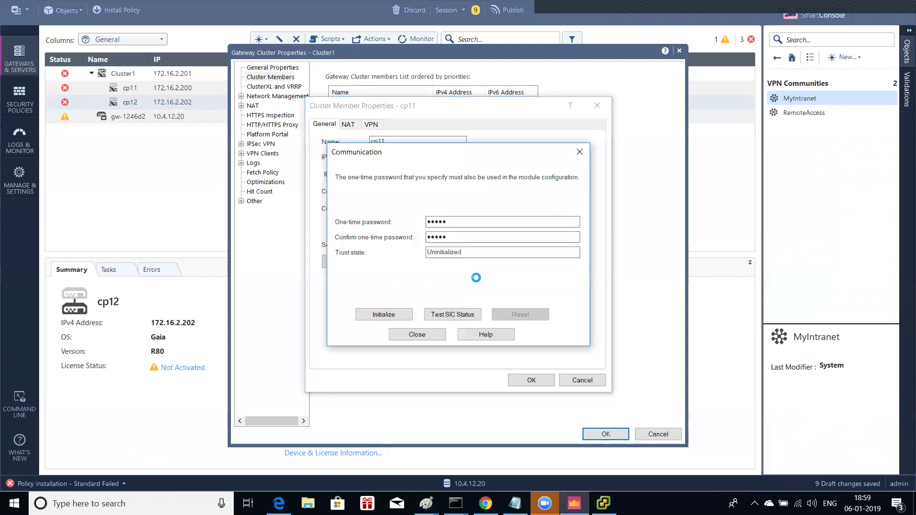
{"action": "left_click", "coordinate": [428, 334]}
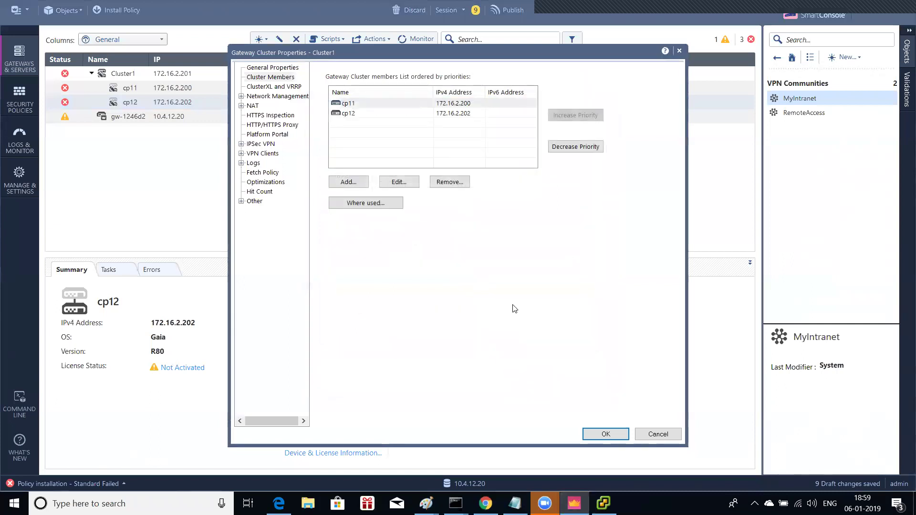
{"action": "left_click", "coordinate": [594, 434]}
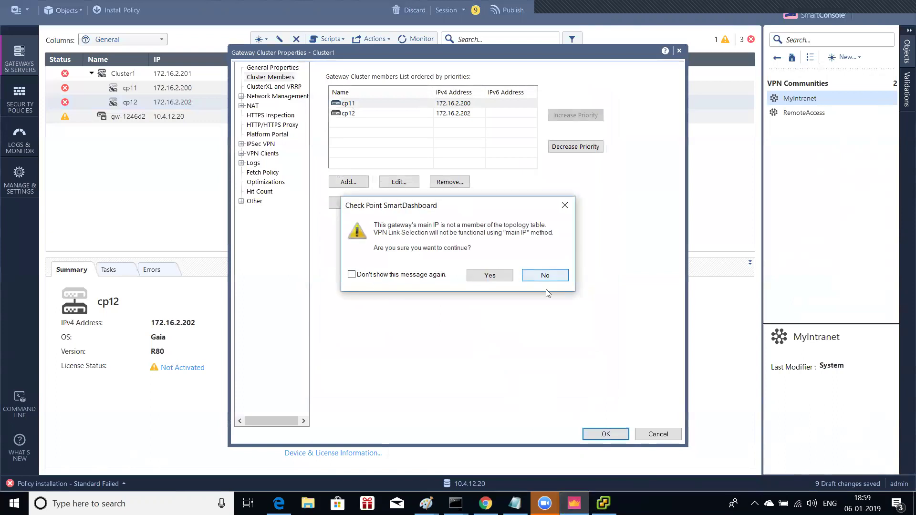
{"action": "left_click", "coordinate": [502, 279]}
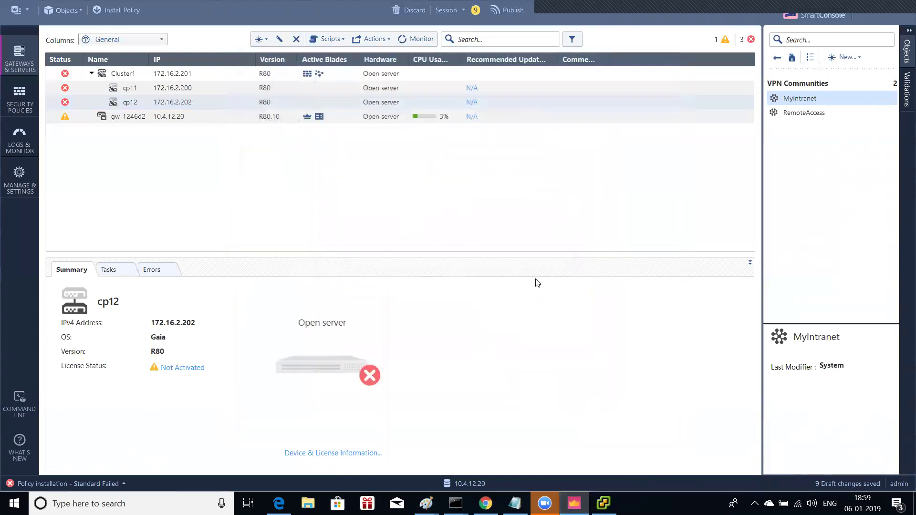
Publish the pending changes and install the Standard policy on Cluster1.
{"action": "left_click", "coordinate": [123, 10]}
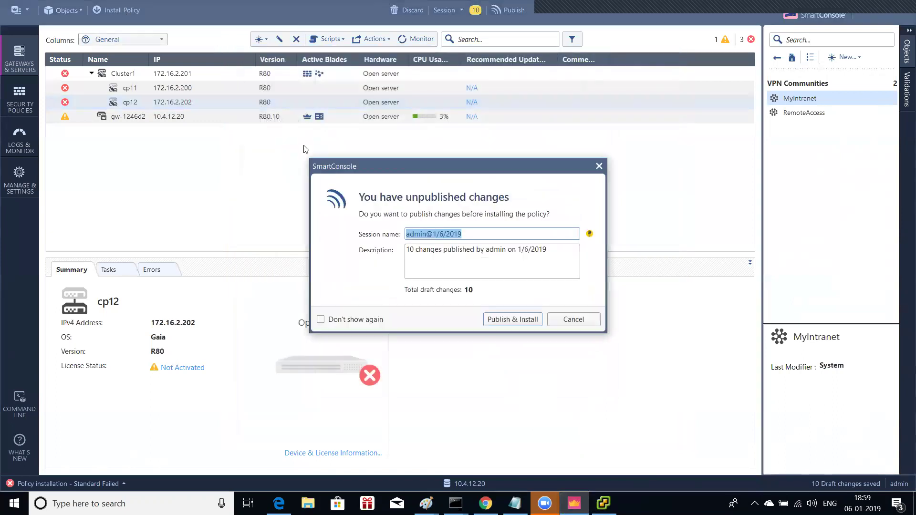
{"action": "left_click", "coordinate": [502, 319]}
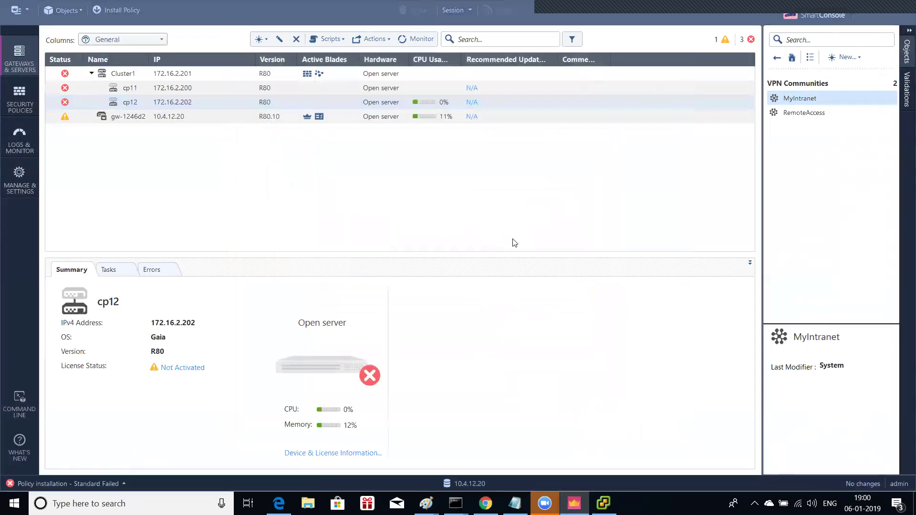
{"action": "left_click", "coordinate": [444, 108]}
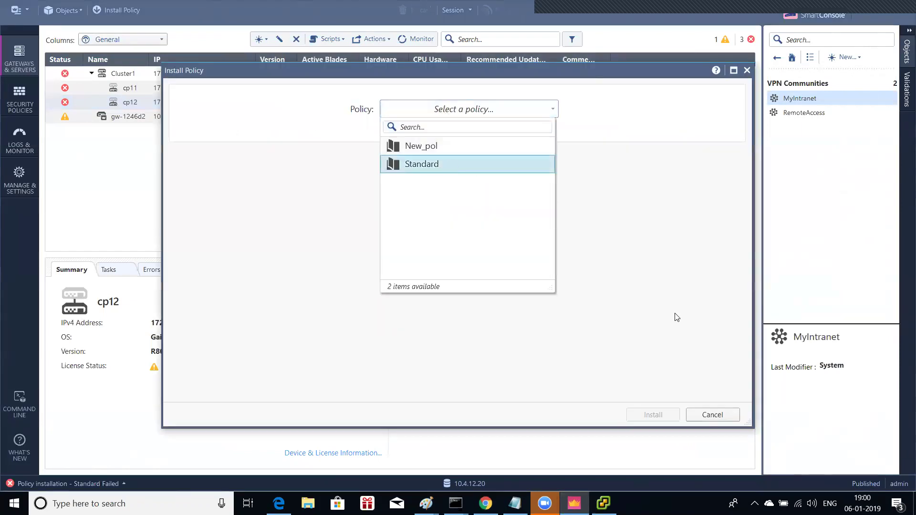
{"action": "key", "text": "Return"}
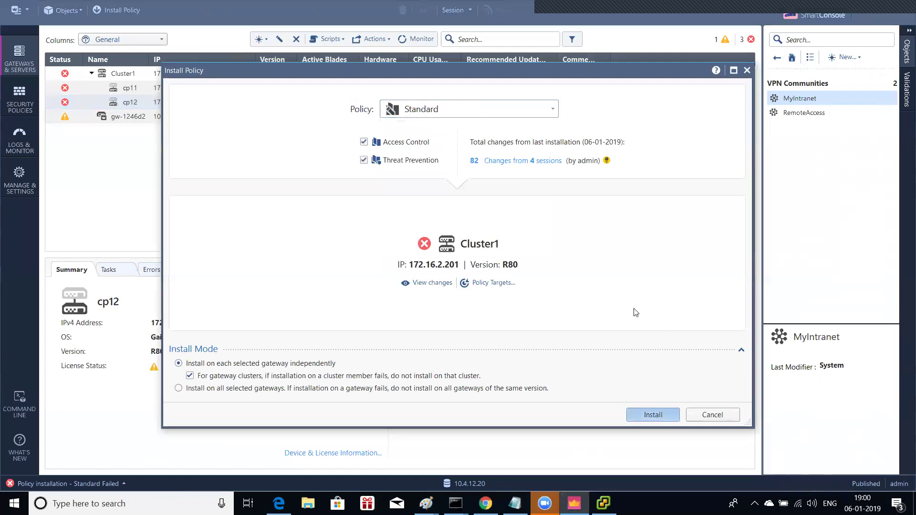
{"action": "key", "text": "Return"}
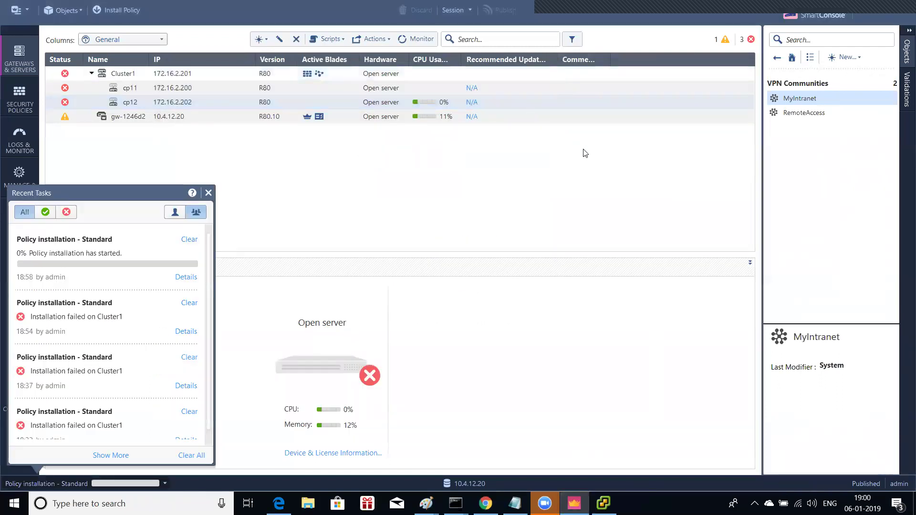
{"action": "left_click", "coordinate": [417, 102]}
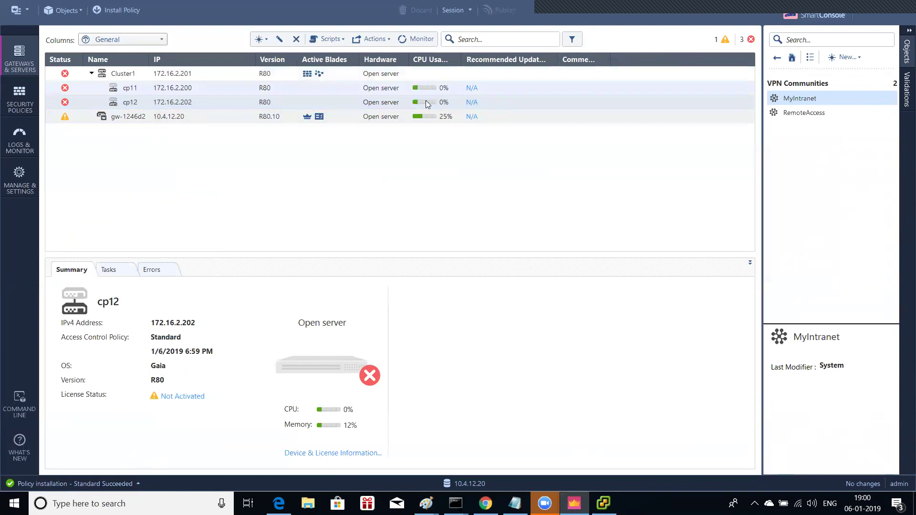
Open cp12's cluster member properties and close them without changes.
{"action": "left_click", "coordinate": [25, 97]}
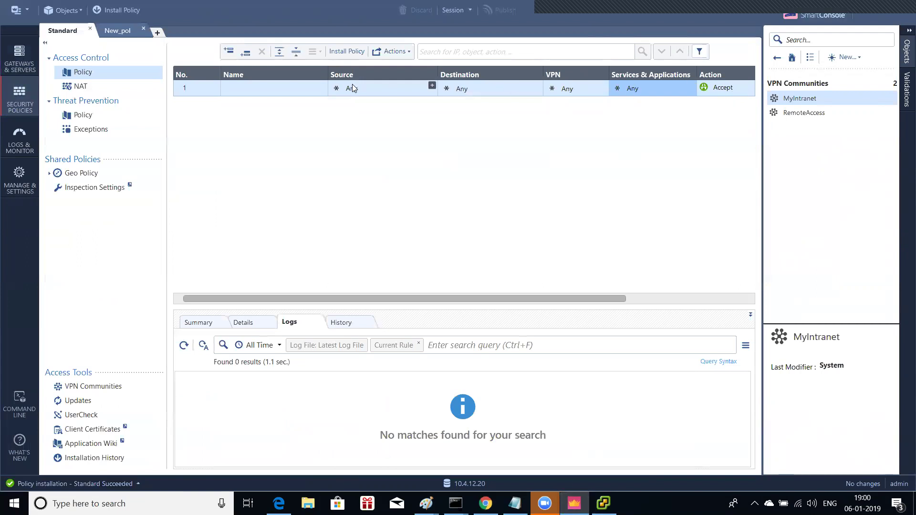
{"action": "left_click", "coordinate": [19, 60]}
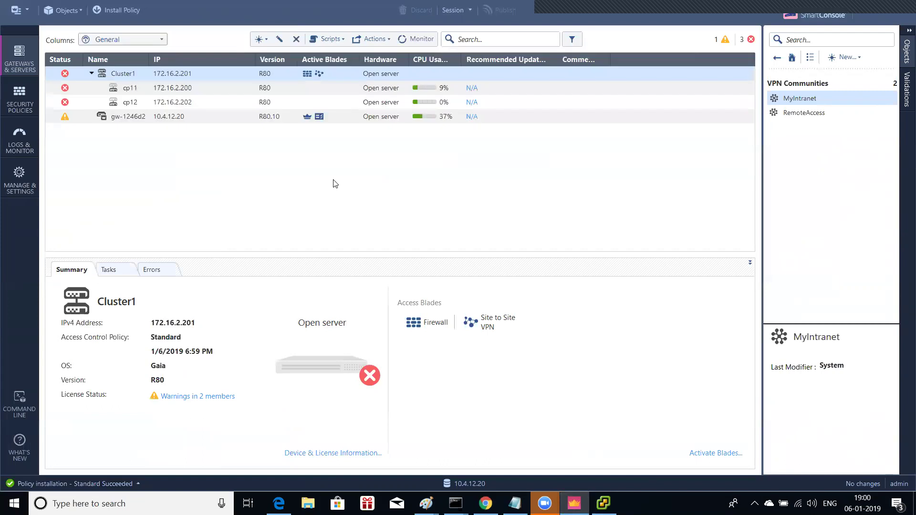
{"action": "left_click", "coordinate": [67, 104]}
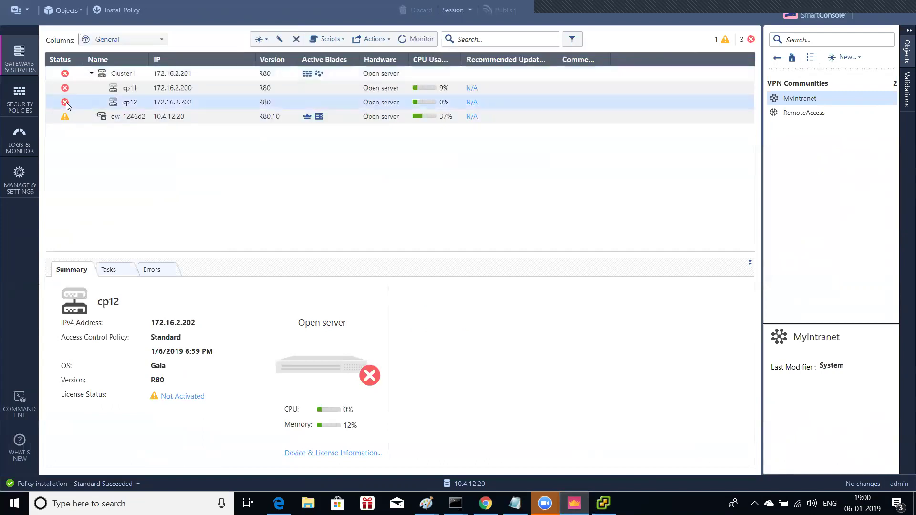
{"action": "double_click", "coordinate": [67, 104]}
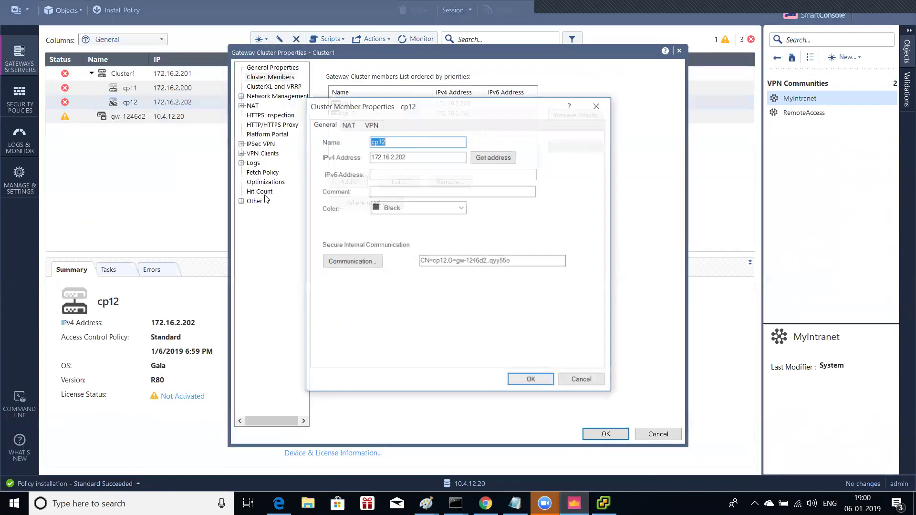
{"action": "left_click", "coordinate": [583, 380]}
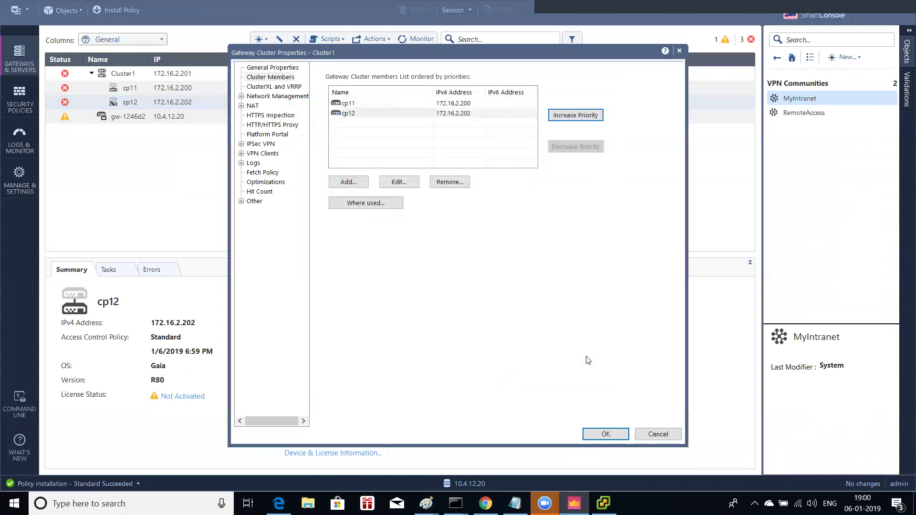
Review ClusterXL and VRRP and the eth1 and eth2 interfaces, then save Cluster1 accepting the warning.
{"action": "left_click", "coordinate": [264, 87]}
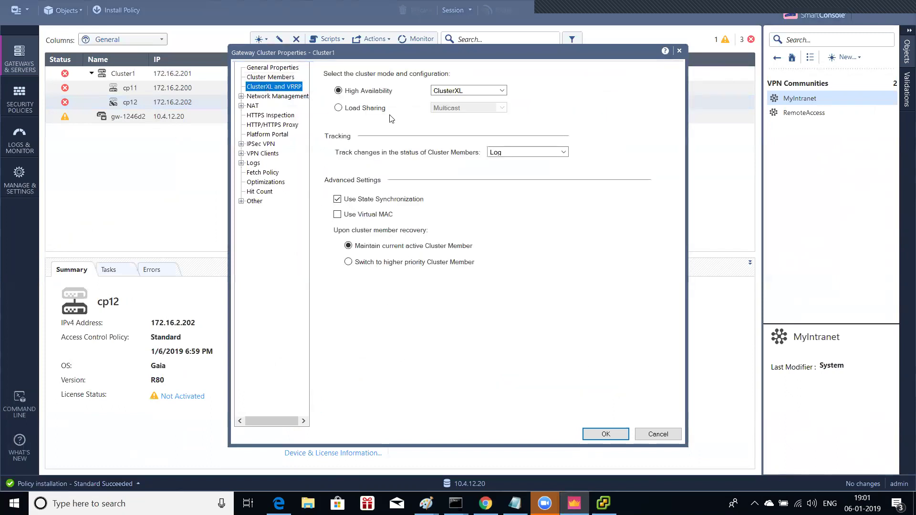
{"action": "left_click", "coordinate": [271, 78]}
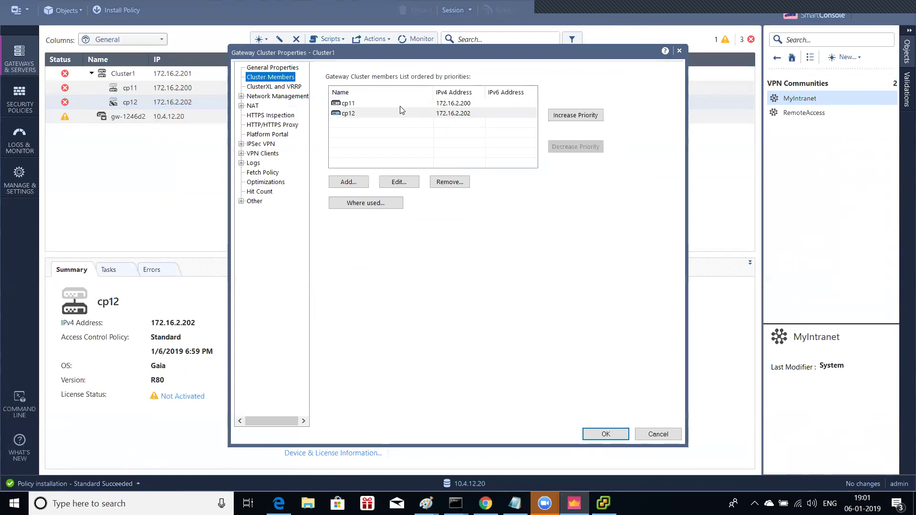
{"action": "left_click", "coordinate": [276, 87]}
{"action": "left_click", "coordinate": [273, 98]}
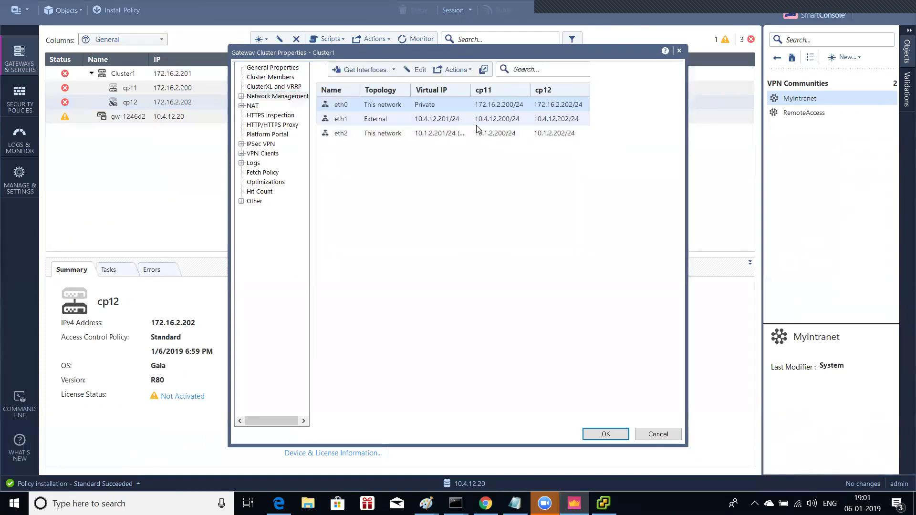
{"action": "double_click", "coordinate": [471, 120]}
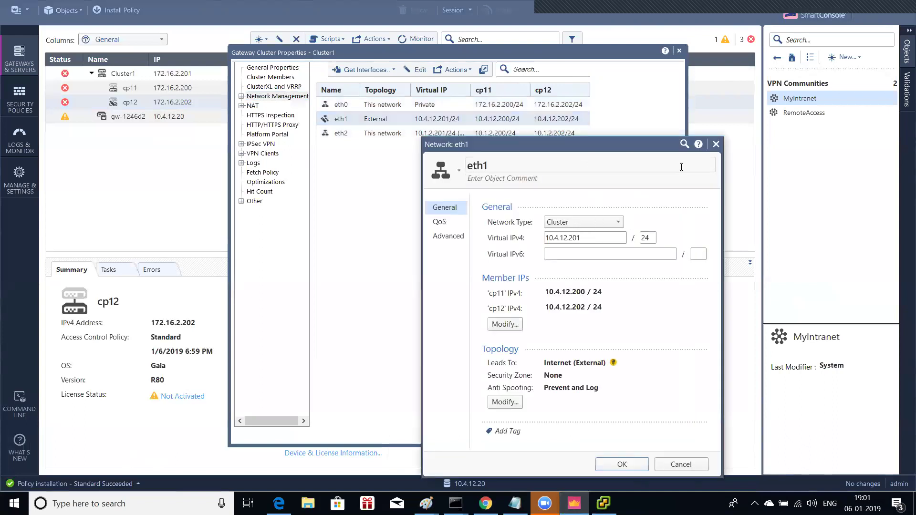
{"action": "left_click", "coordinate": [717, 145]}
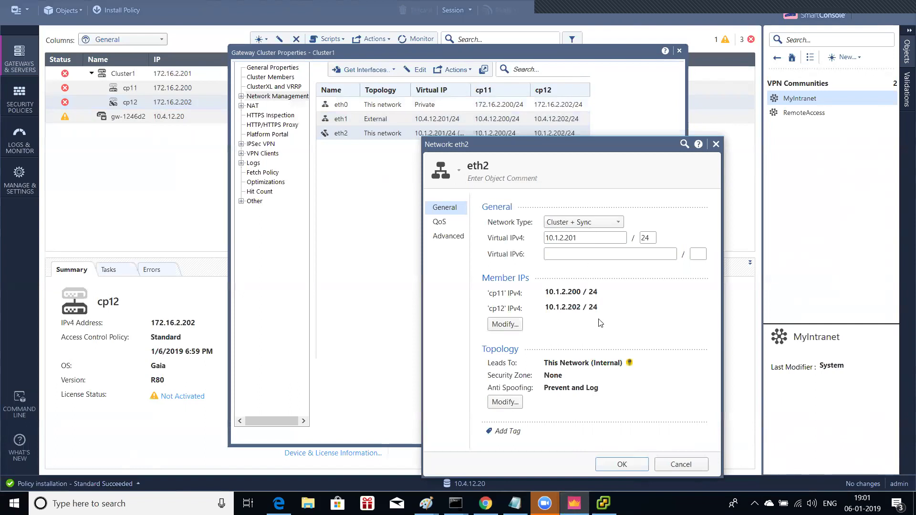
{"action": "left_click_drag", "start_coordinate": [576, 148], "coordinate": [531, 78]}
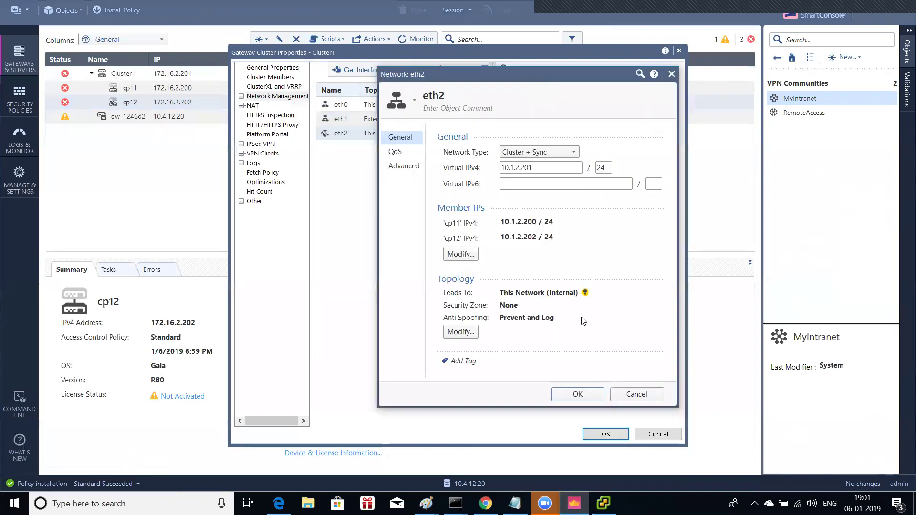
{"action": "left_click", "coordinate": [578, 394]}
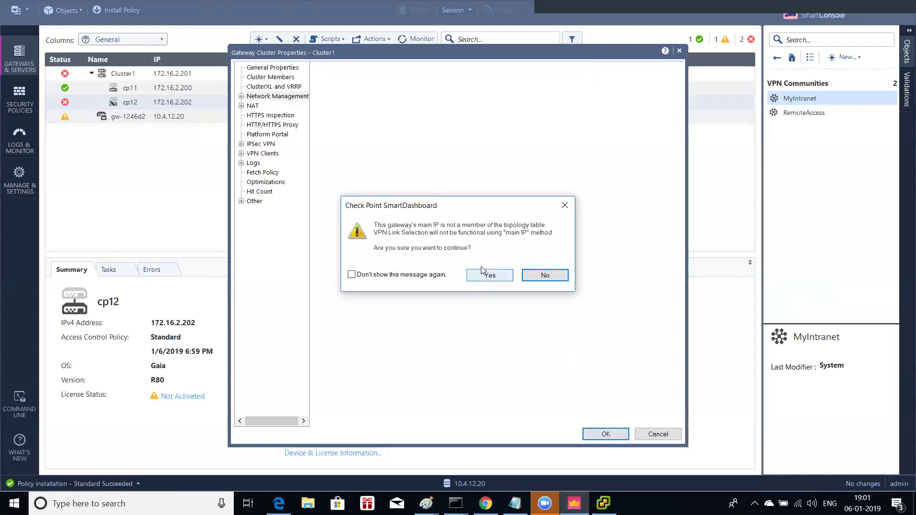
{"action": "left_click", "coordinate": [490, 276]}
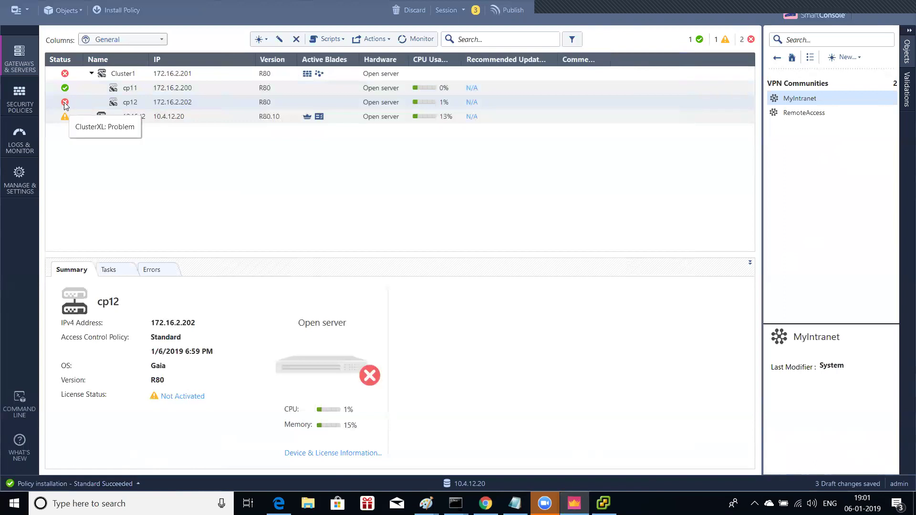
Re-test cp12's SIC status and close its member properties.
{"action": "left_click", "coordinate": [65, 104]}
{"action": "double_click", "coordinate": [66, 102]}
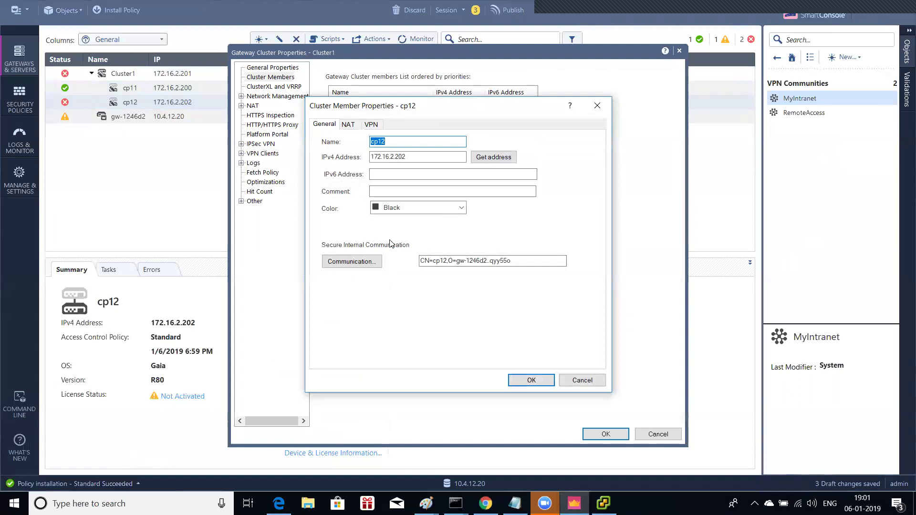
{"action": "left_click", "coordinate": [372, 261]}
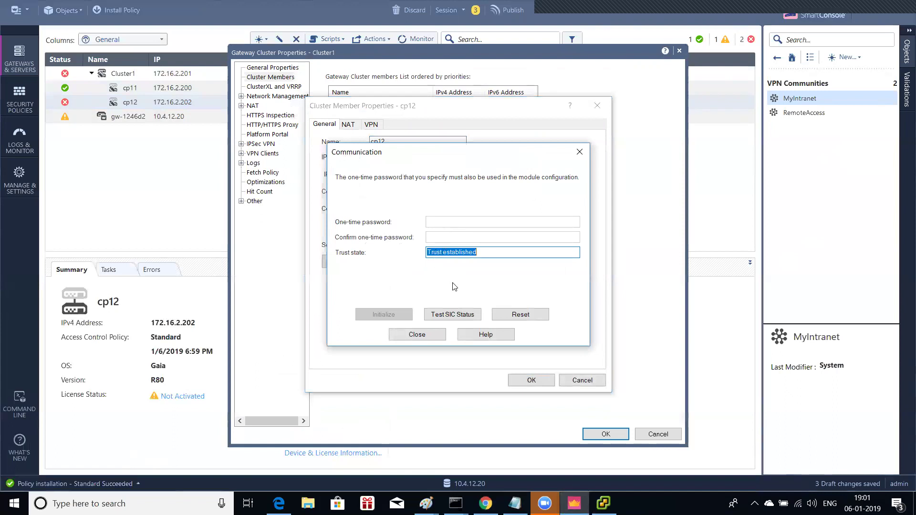
{"action": "left_click", "coordinate": [453, 315]}
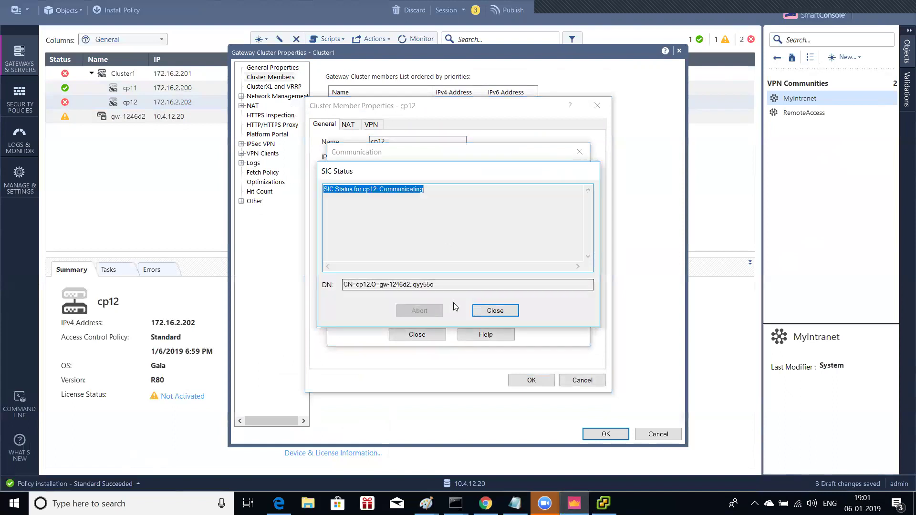
{"action": "left_click", "coordinate": [499, 311]}
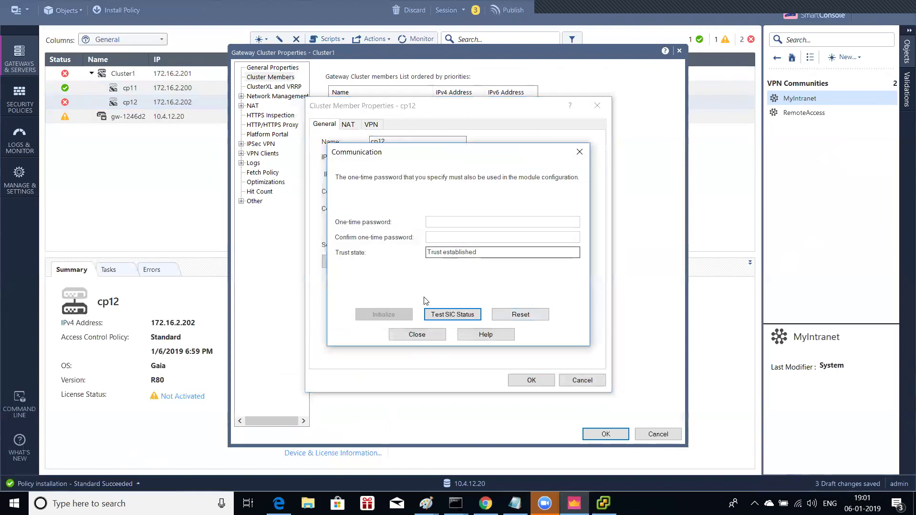
{"action": "left_click", "coordinate": [437, 335]}
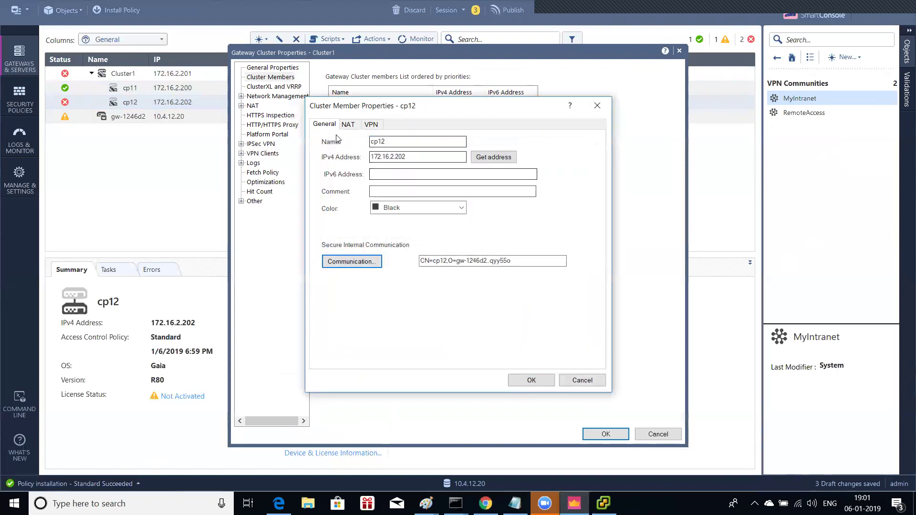
{"action": "left_click", "coordinate": [597, 106]}
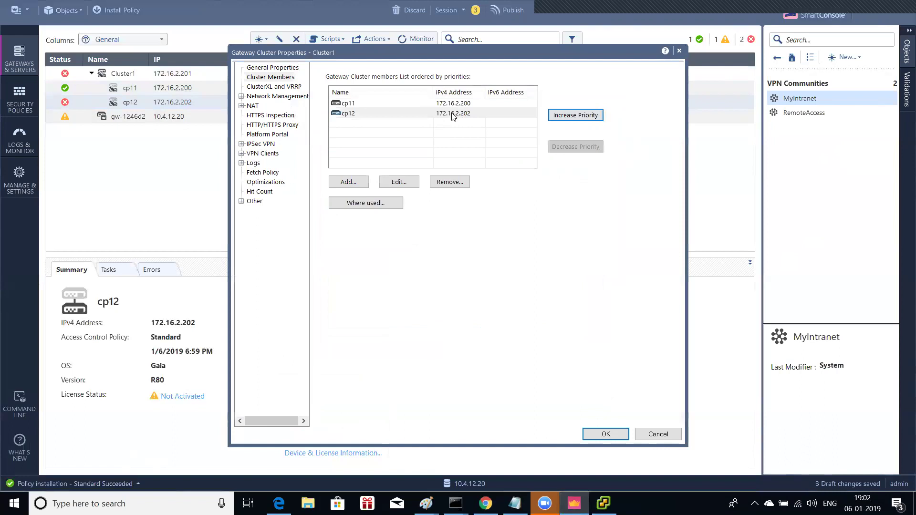
Review ClusterXL and VRRP and the Network Management table, then save Cluster1 accepting the warning.
{"action": "left_click", "coordinate": [274, 87]}
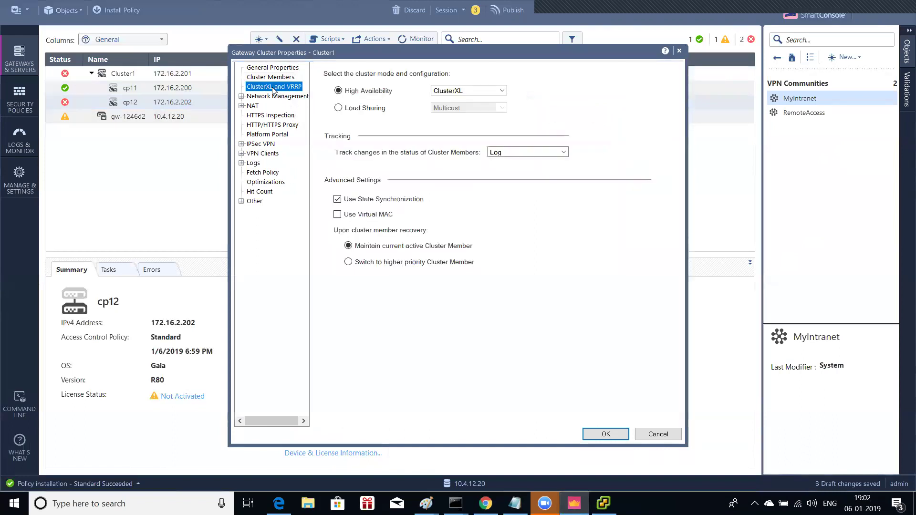
{"action": "left_click", "coordinate": [272, 77]}
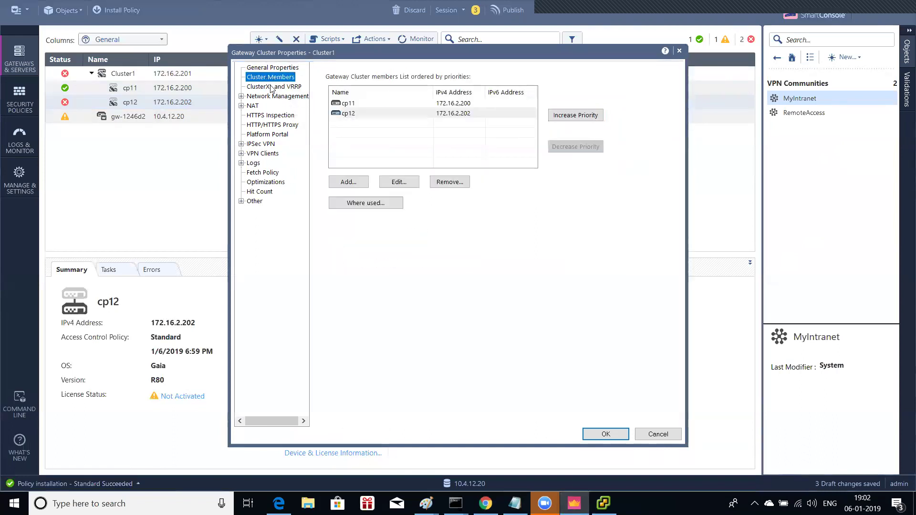
{"action": "left_click", "coordinate": [271, 87]}
{"action": "left_click", "coordinate": [241, 96]}
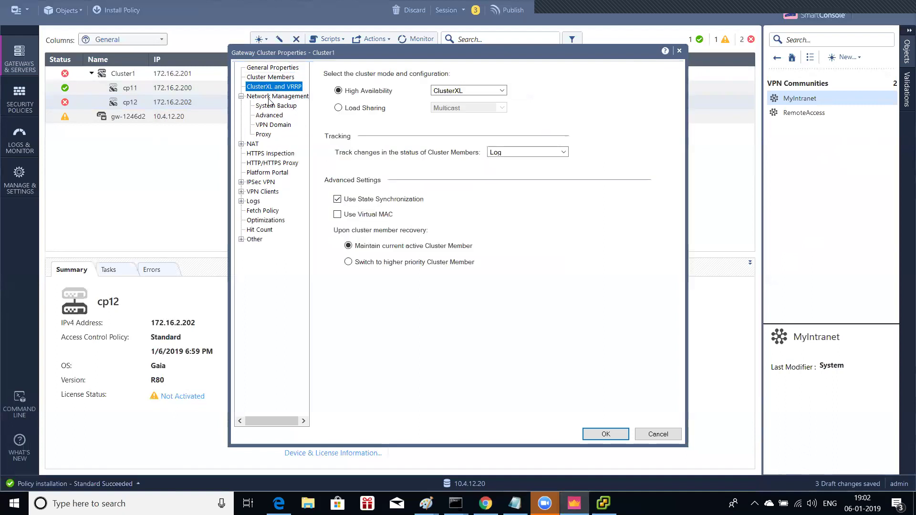
{"action": "left_click", "coordinate": [276, 96]}
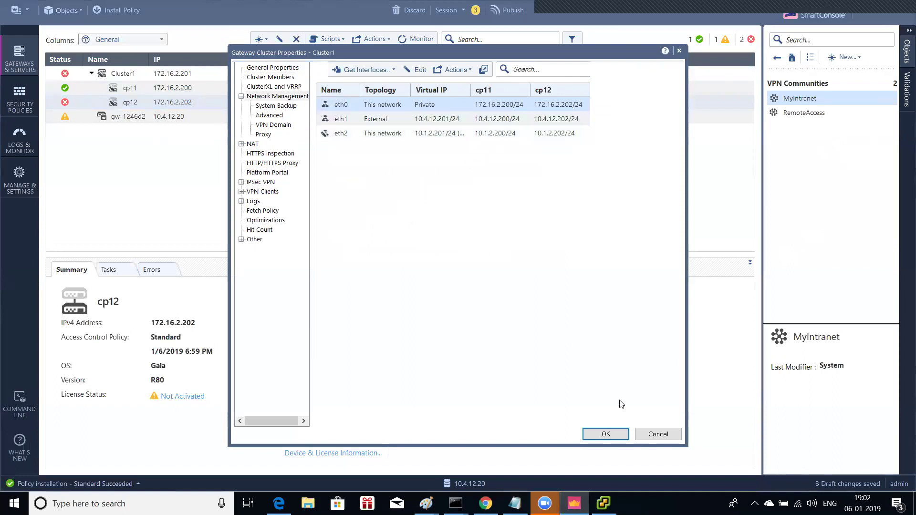
{"action": "left_click", "coordinate": [607, 434]}
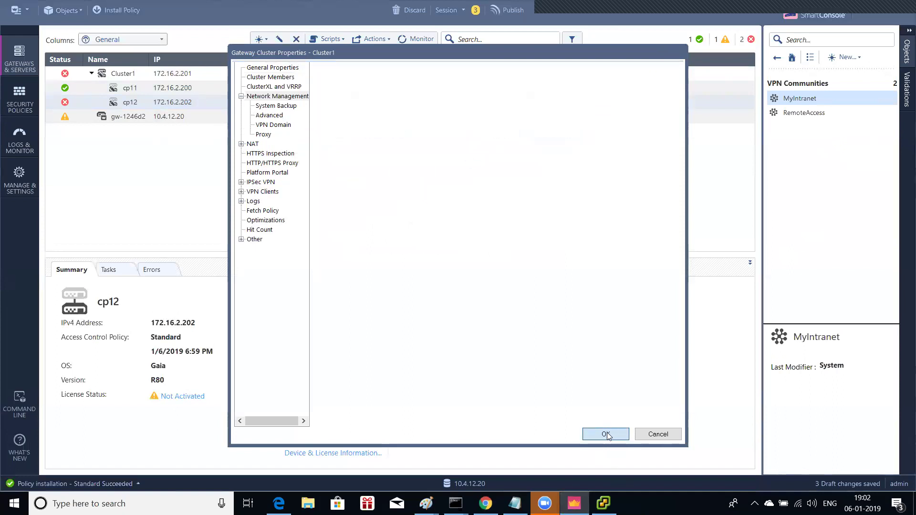
{"action": "left_click", "coordinate": [504, 275]}
Release the VM console, show CP1's console, and search Windows for putty.
{"action": "key", "text": "alt+Tab"}
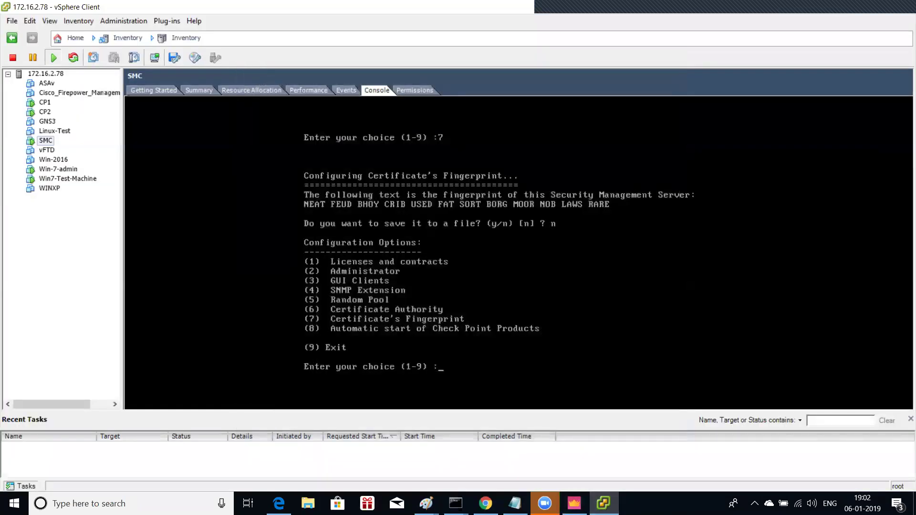
{"action": "key", "text": "ctrl+alt"}
{"action": "left_click", "coordinate": [44, 103]}
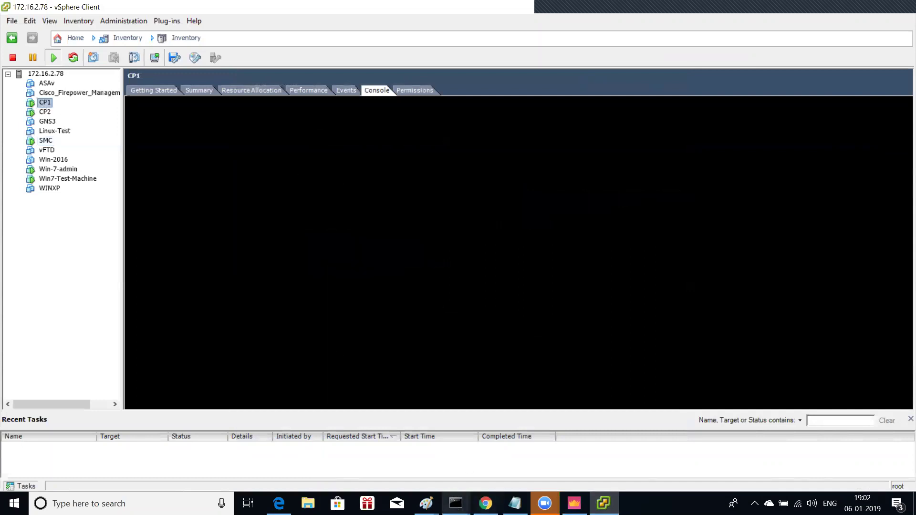
{"action": "left_click", "coordinate": [197, 501]}
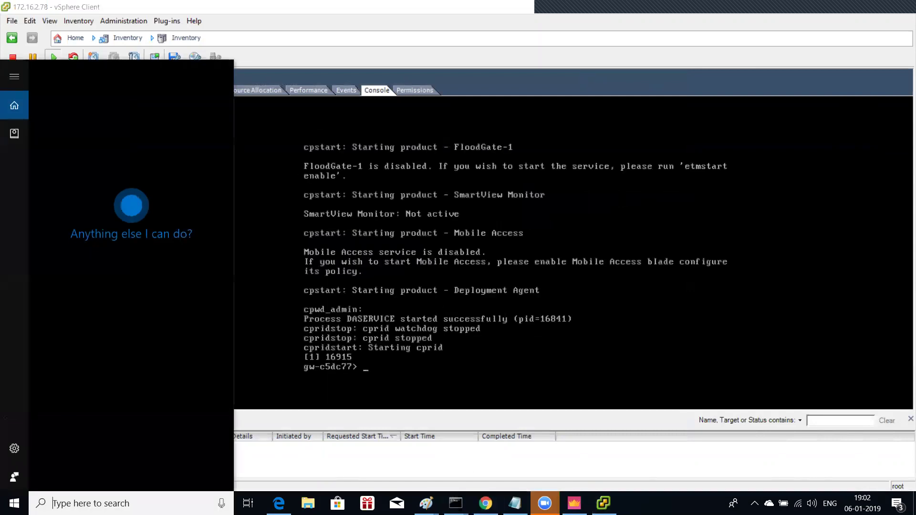
{"action": "type", "text": "putty"}
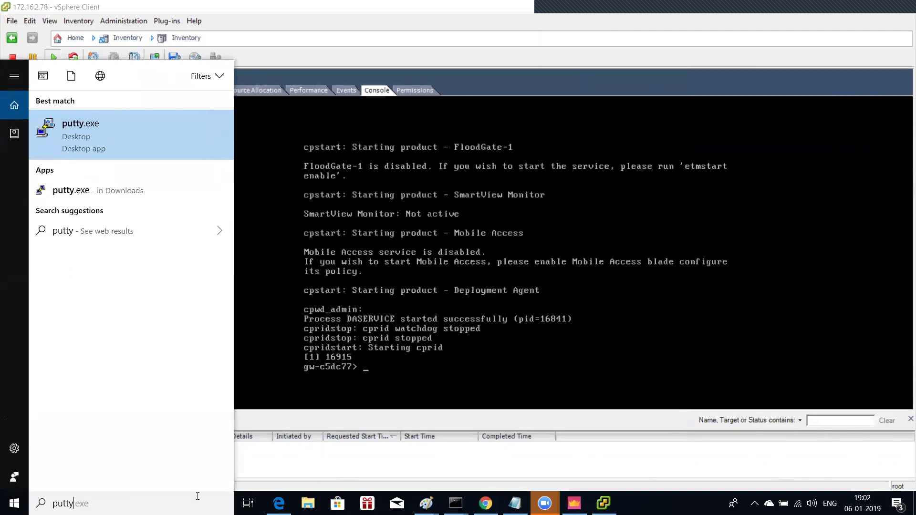
Open a PuTTY SSH session to 172.16.2.200, log in as admin, and maximize the terminal.
{"action": "left_click", "coordinate": [136, 146]}
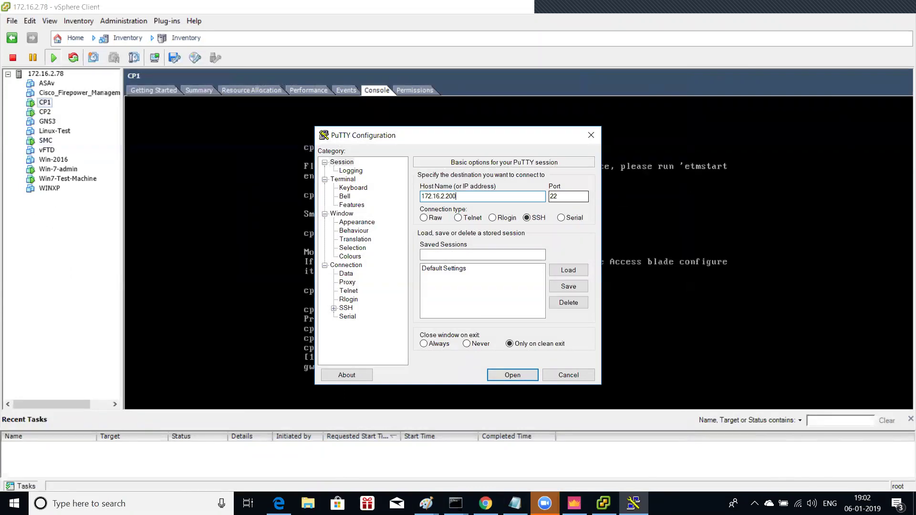
{"action": "left_click", "coordinate": [513, 375]}
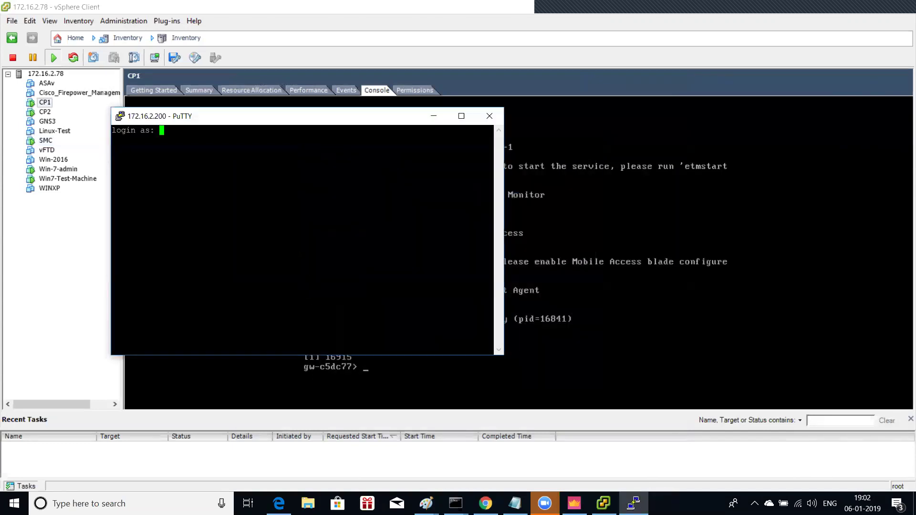
{"action": "type", "text": "admin"}
{"action": "key", "text": "Return"}
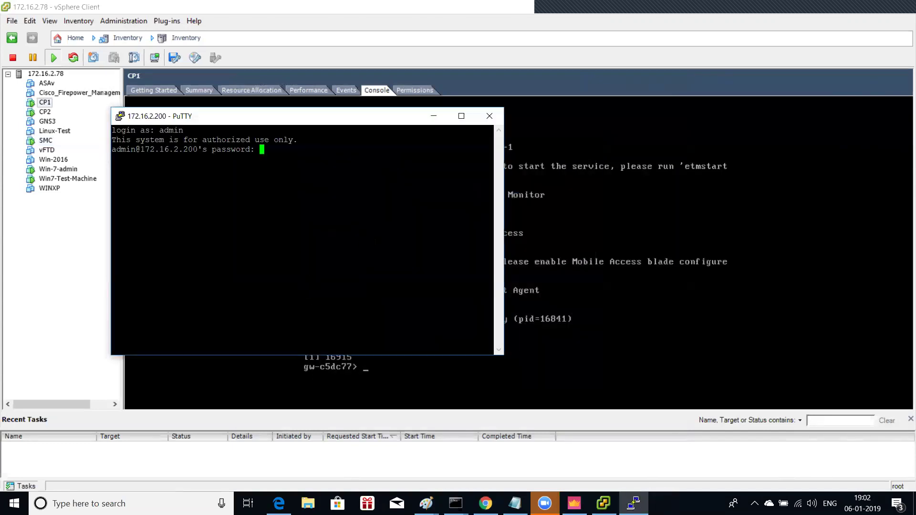
{"action": "key", "text": "Return"}
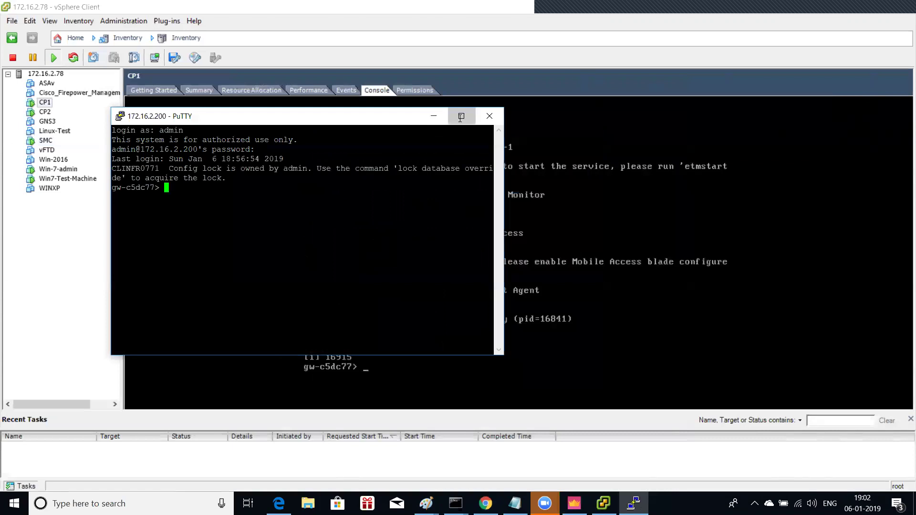
{"action": "left_click", "coordinate": [461, 116]}
Set PuTTY's terminal font to Courier New bold 20-point, then return to SmartConsole.
{"action": "right_click", "coordinate": [435, 10]}
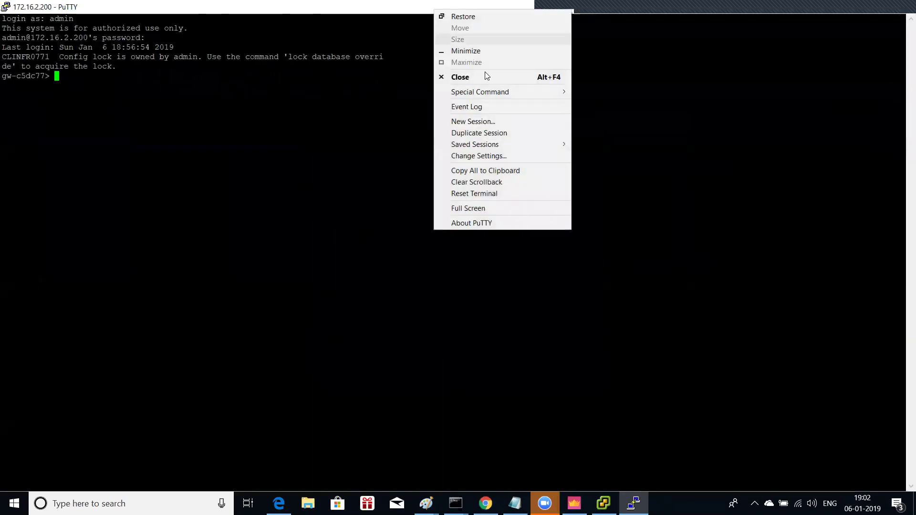
{"action": "left_click", "coordinate": [510, 155]}
{"action": "left_click", "coordinate": [357, 222]}
{"action": "left_click", "coordinate": [569, 246]}
{"action": "left_click", "coordinate": [454, 263]}
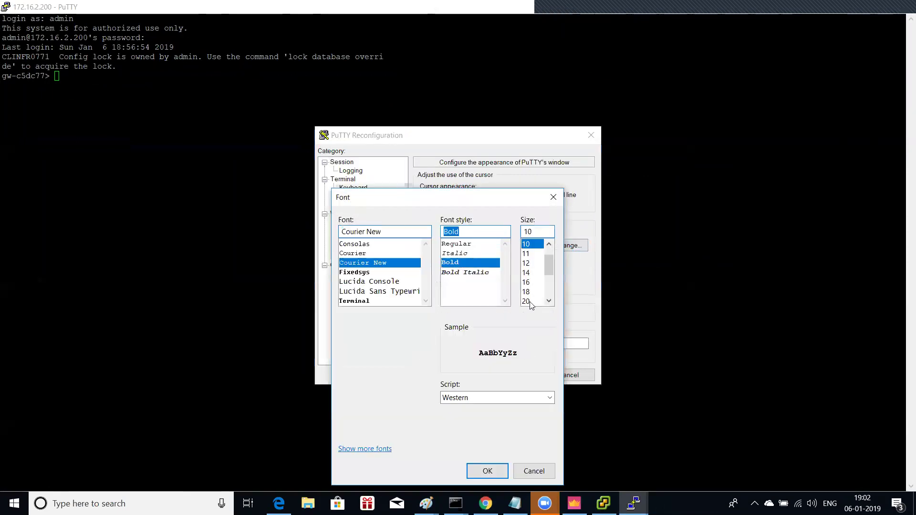
{"action": "left_click", "coordinate": [527, 301]}
{"action": "left_click", "coordinate": [487, 471]}
{"action": "left_click", "coordinate": [510, 375]}
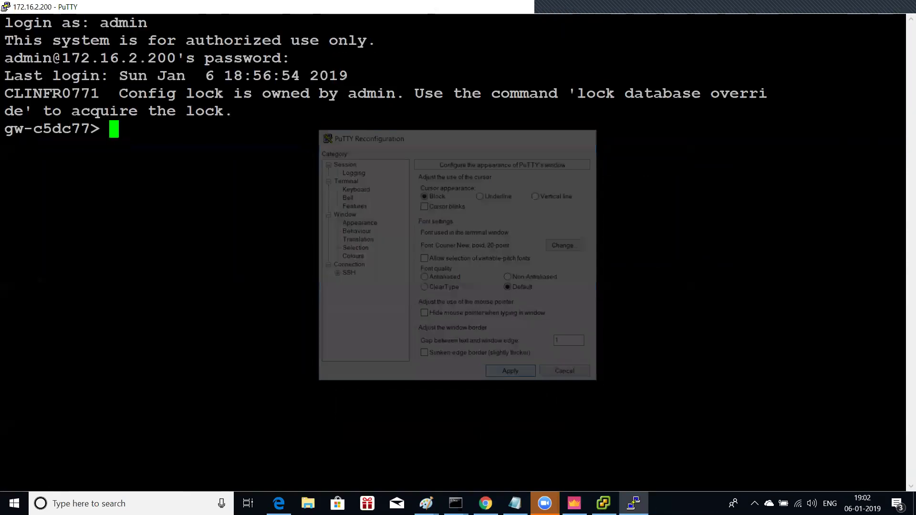
{"action": "left_click", "coordinate": [604, 503]}
{"action": "left_click", "coordinate": [574, 504]}
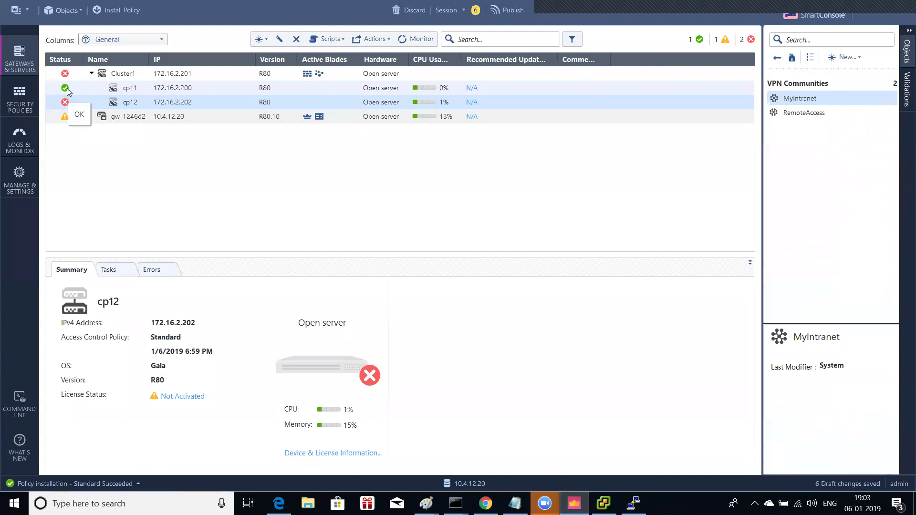
Open and close cp12's properties, then view Cluster1's ClusterXL and VRRP and interface table pages.
{"action": "mouse_move", "coordinate": [66, 103]}
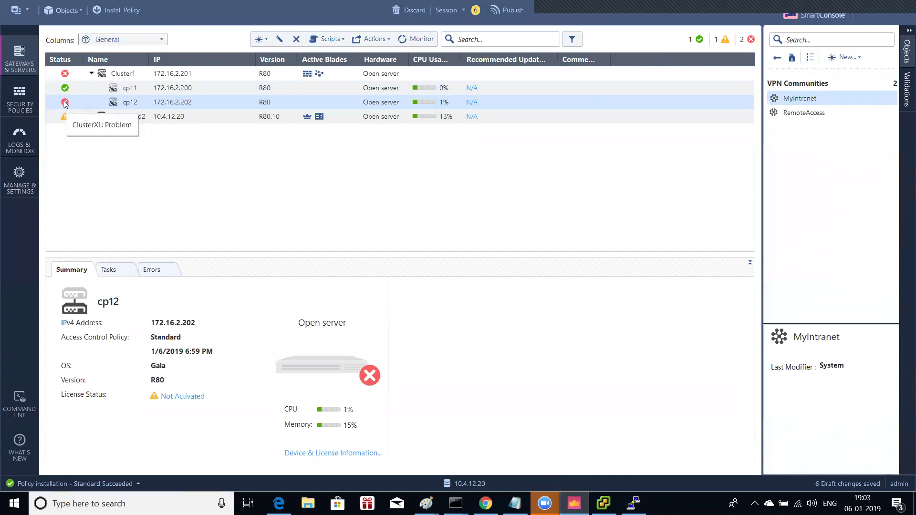
{"action": "double_click", "coordinate": [131, 106]}
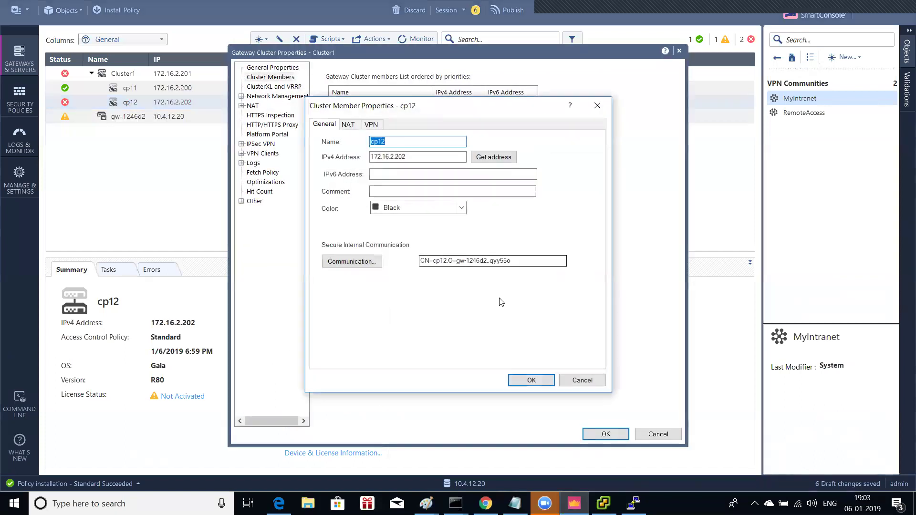
{"action": "left_click", "coordinate": [597, 105]}
{"action": "left_click", "coordinate": [265, 87]}
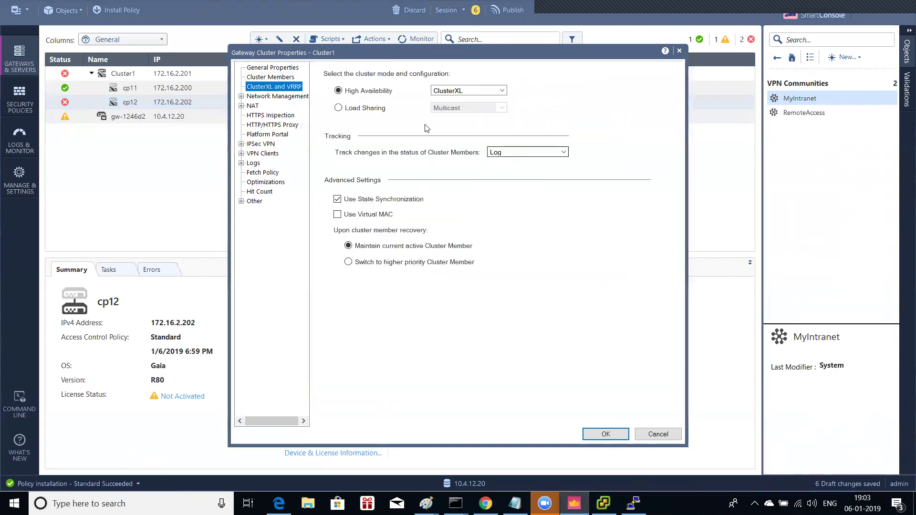
{"action": "left_click", "coordinate": [242, 96]}
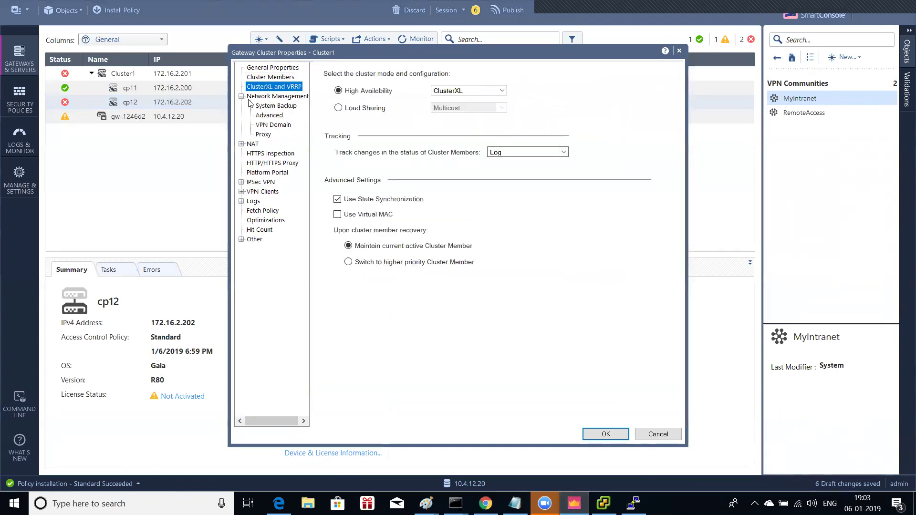
{"action": "left_click", "coordinate": [281, 106]}
{"action": "left_click", "coordinate": [288, 97]}
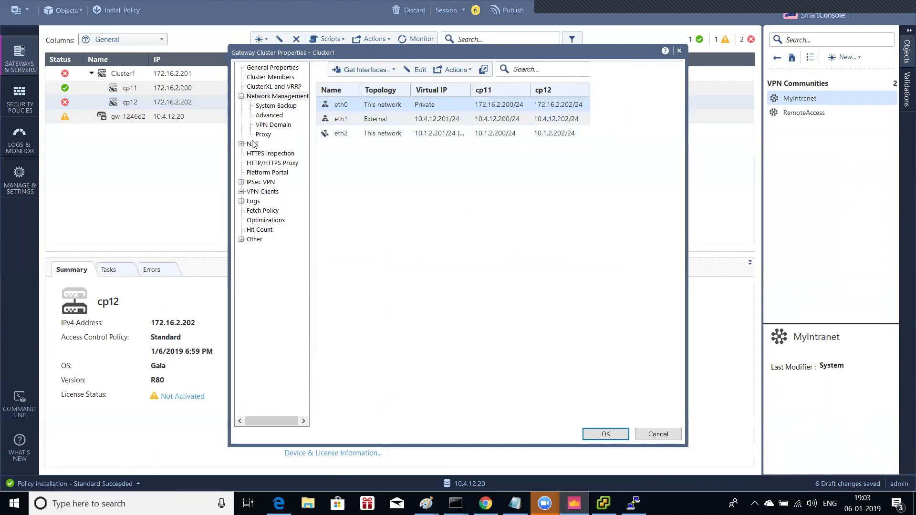
Review Cluster1's System Backup, extended anti-spoofing, VPN Domain, ClusterXL and VRRP, and Cluster Members pages.
{"action": "left_click", "coordinate": [272, 107]}
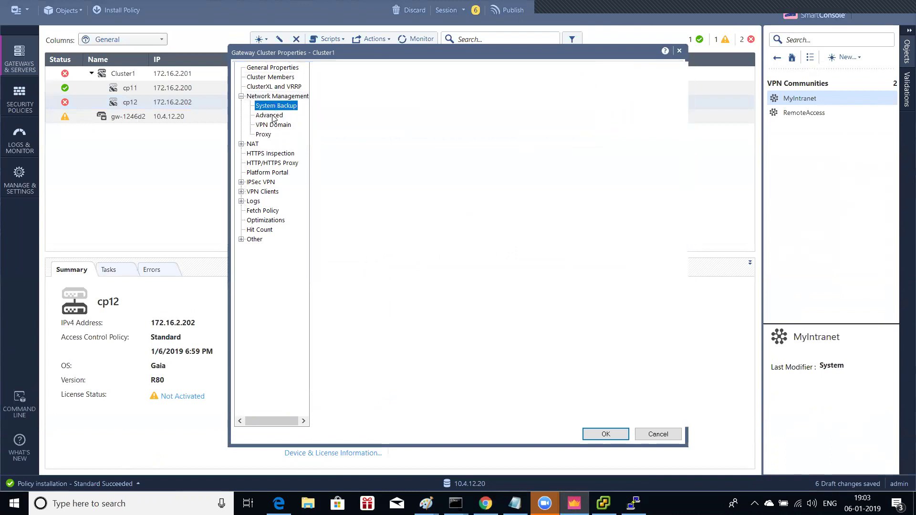
{"action": "left_click", "coordinate": [273, 116]}
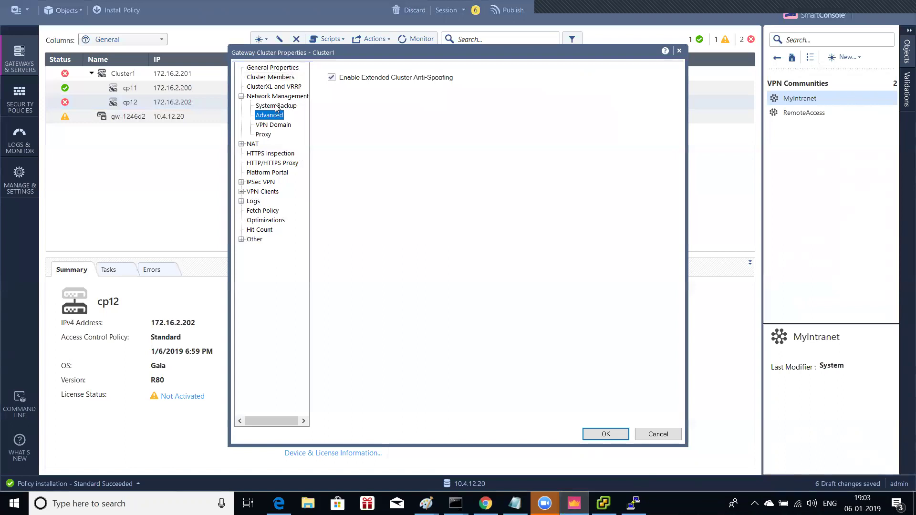
{"action": "left_click", "coordinate": [275, 106]}
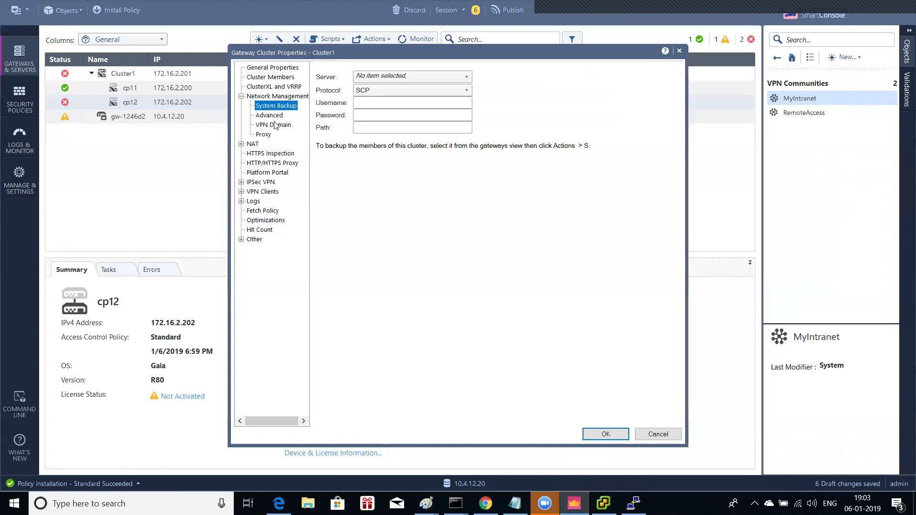
{"action": "left_click", "coordinate": [275, 123]}
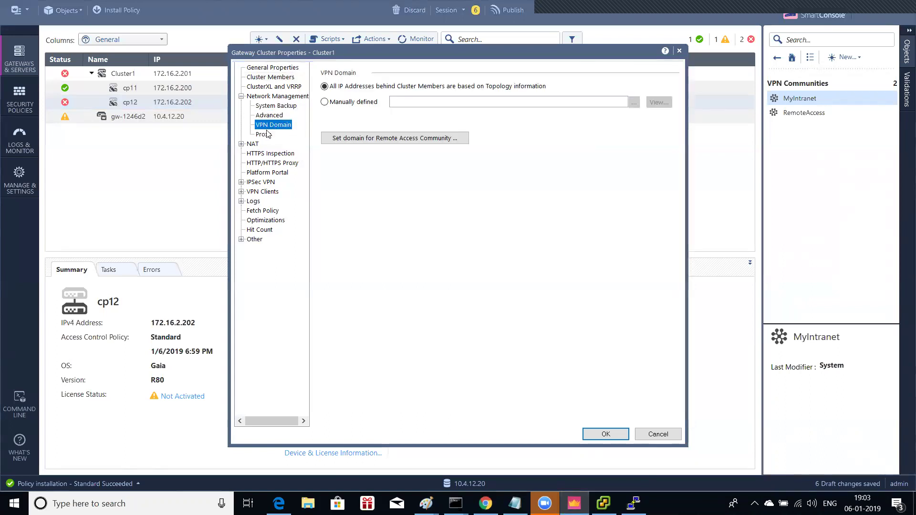
{"action": "left_click", "coordinate": [277, 86]}
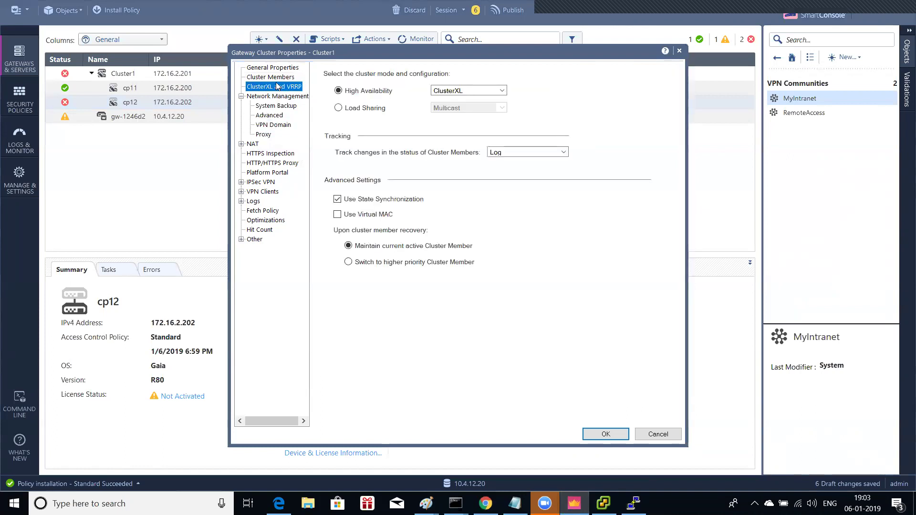
{"action": "left_click", "coordinate": [277, 78]}
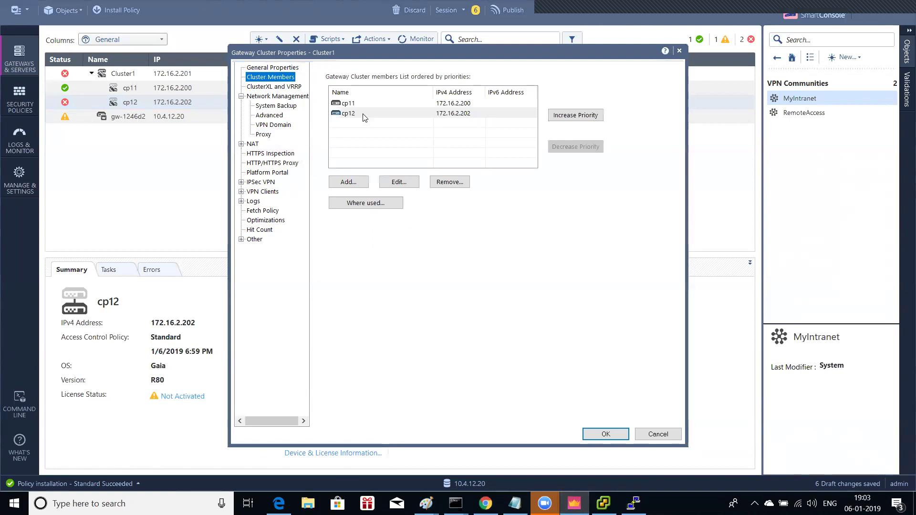
Check cp12's member properties, then return to the interface table and select eth1.
{"action": "double_click", "coordinate": [364, 115]}
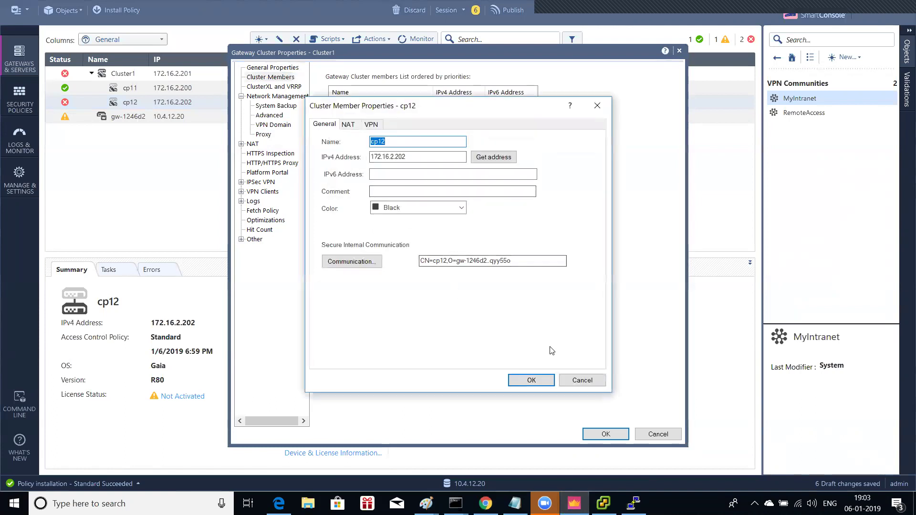
{"action": "left_click", "coordinate": [579, 381]}
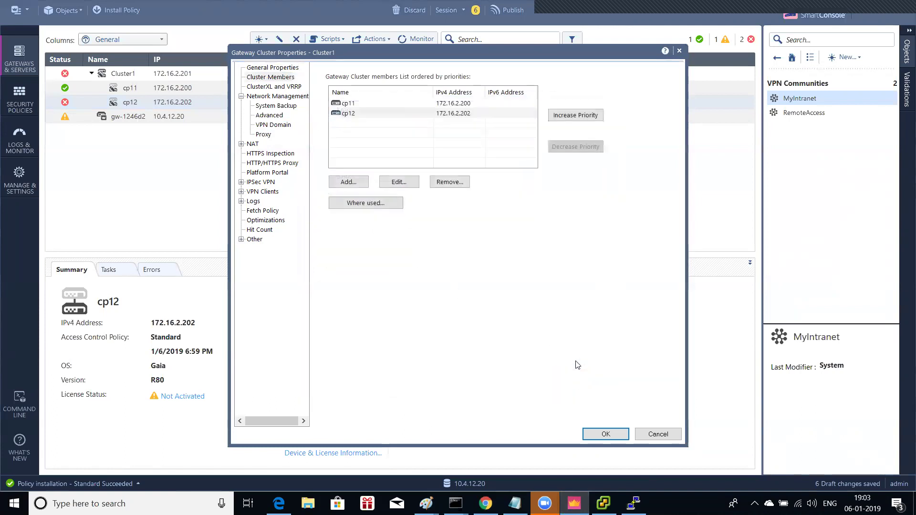
{"action": "left_click", "coordinate": [278, 97]}
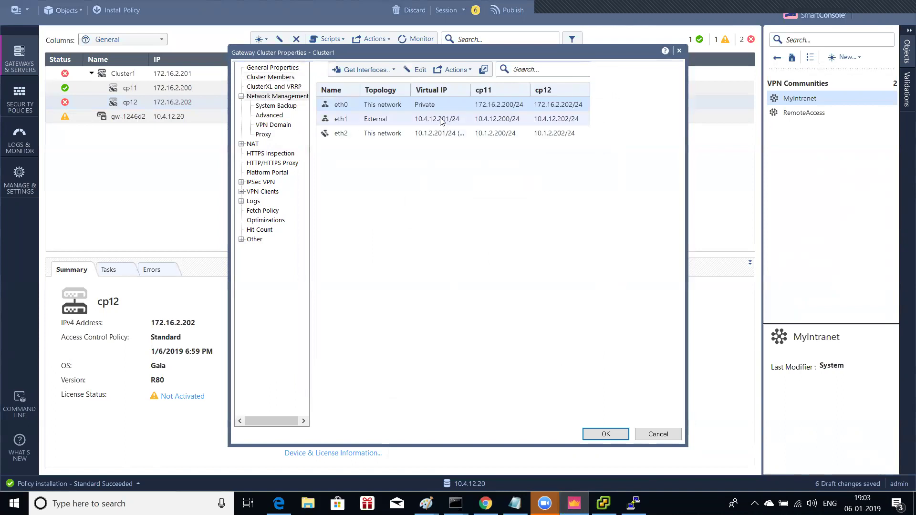
{"action": "left_click", "coordinate": [441, 119]}
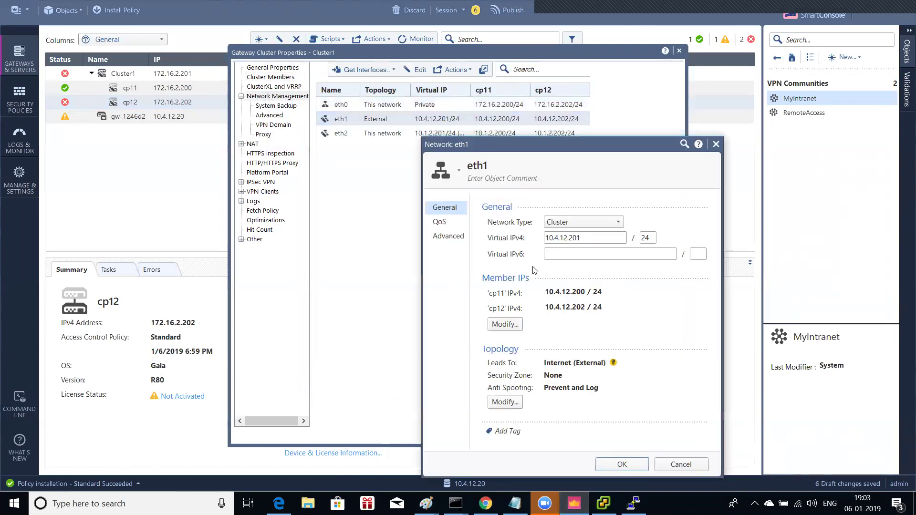
Override eth1's topology to Internet (External) with a user-defined security zone and confirm.
{"action": "left_click", "coordinate": [479, 309]}
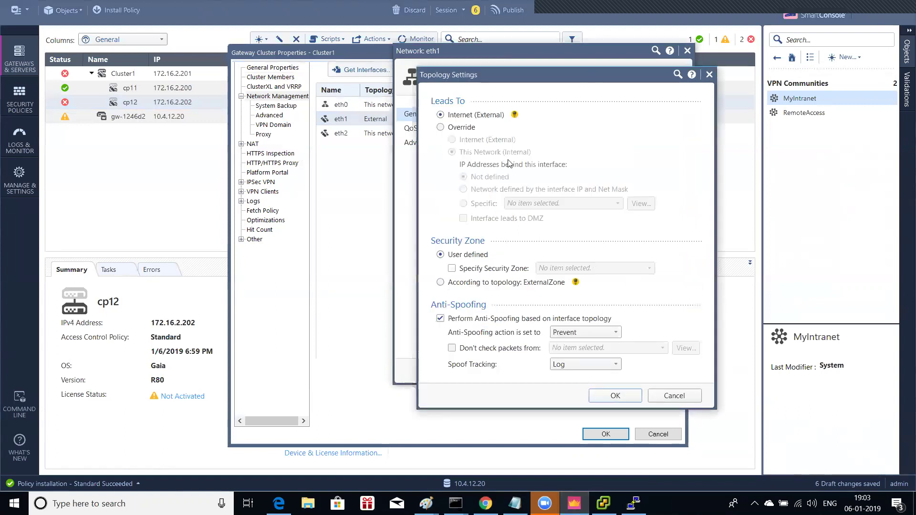
{"action": "left_click", "coordinate": [440, 126]}
{"action": "left_click", "coordinate": [452, 139]}
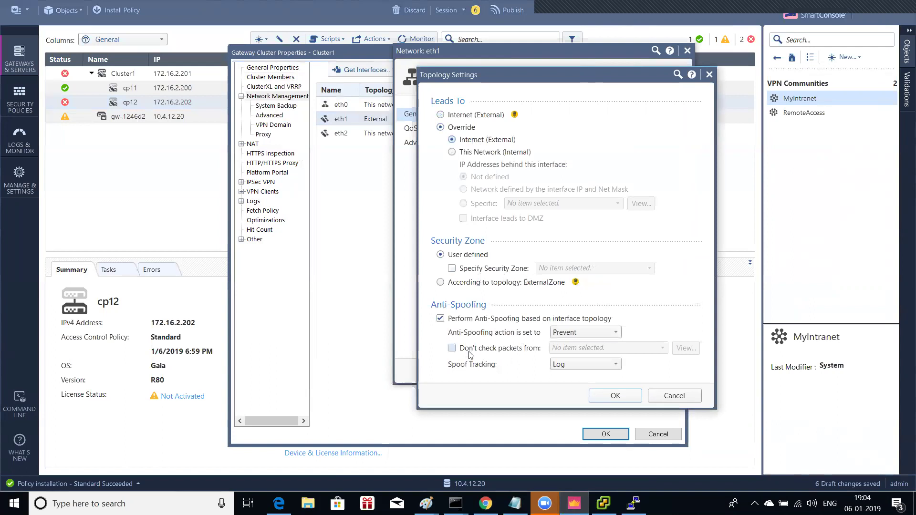
{"action": "left_click", "coordinate": [482, 284]}
{"action": "left_click", "coordinate": [466, 255]}
{"action": "left_click", "coordinate": [608, 397]}
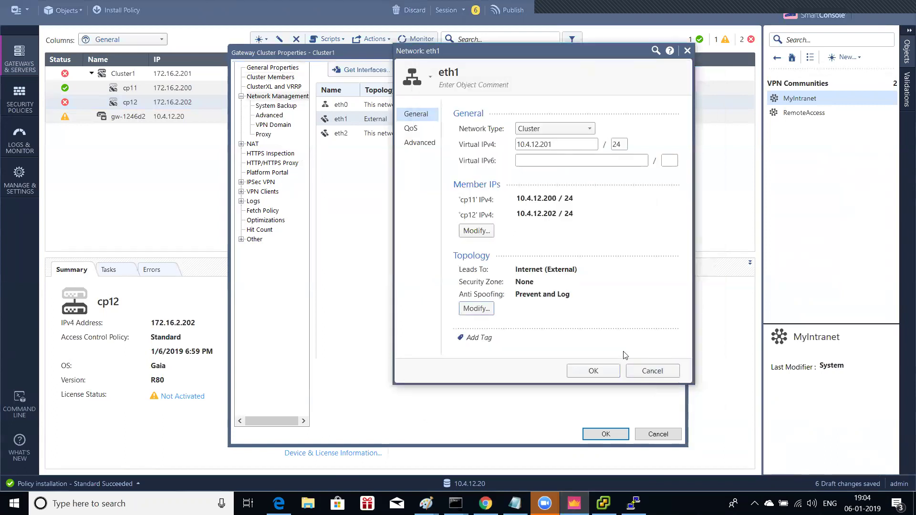
{"action": "left_click", "coordinate": [598, 371]}
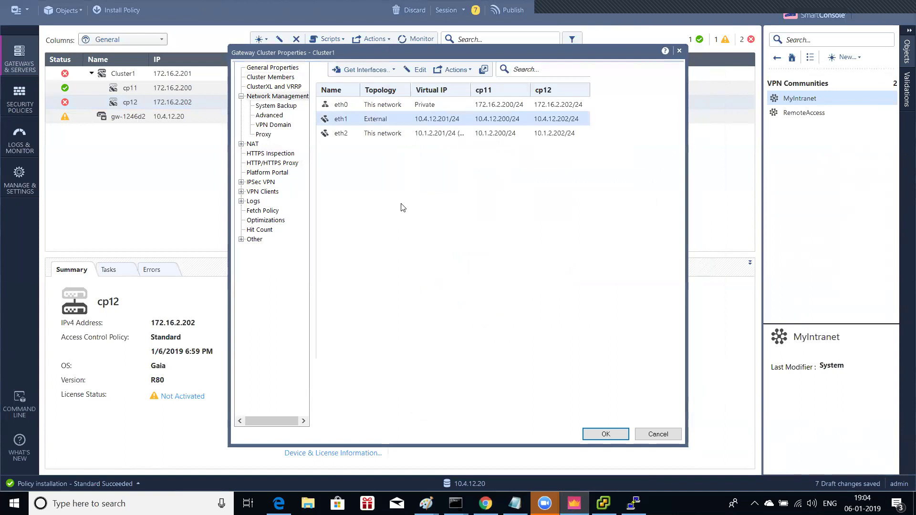
Reopen and close eth1's settings, then cancel Cluster1's properties.
{"action": "double_click", "coordinate": [400, 121]}
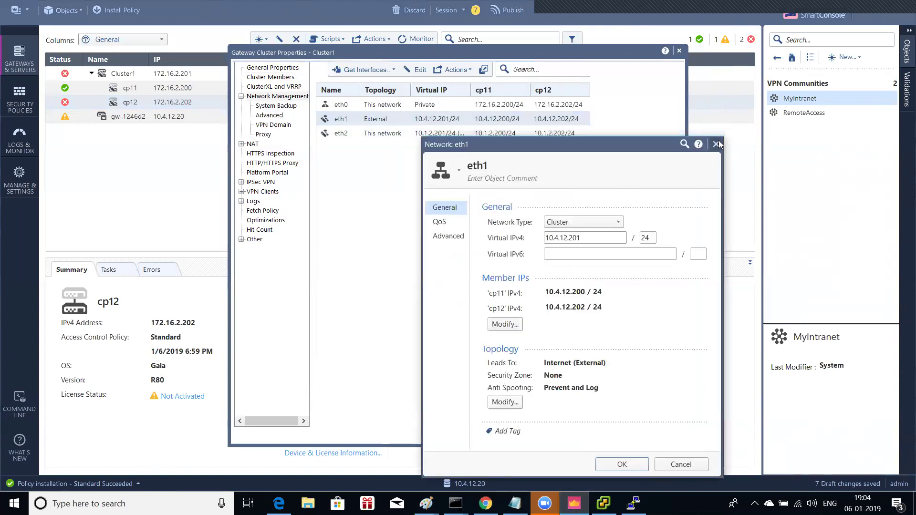
{"action": "left_click", "coordinate": [717, 144]}
{"action": "left_click", "coordinate": [659, 438]}
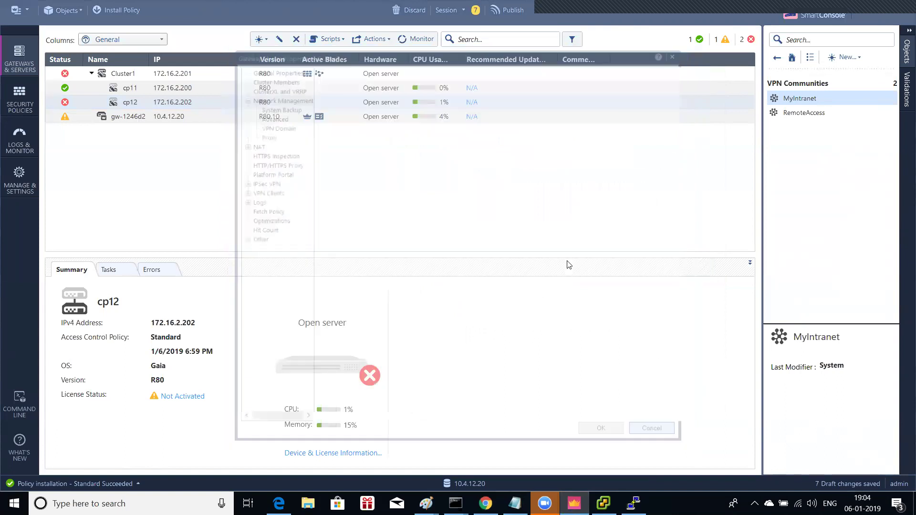
Try cpha at the gateway prompt, then enter expert mode with the expert password.
{"action": "left_click", "coordinate": [633, 504]}
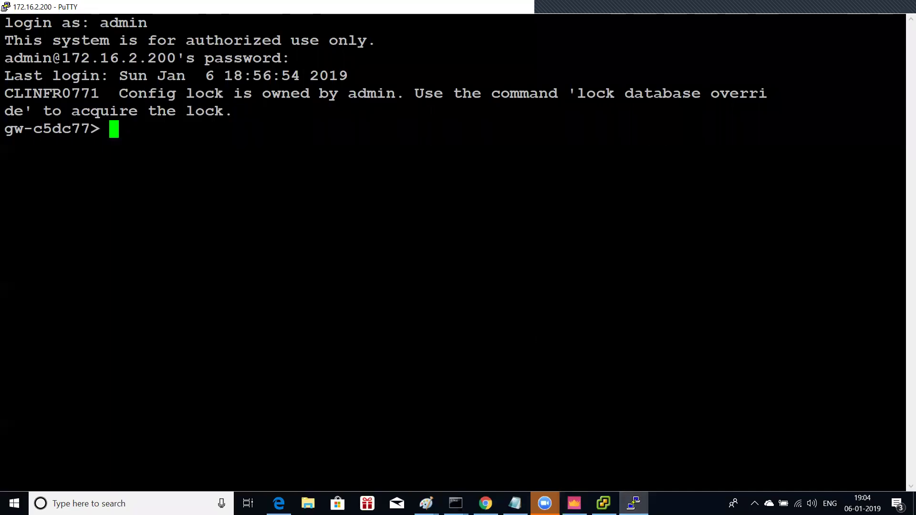
{"action": "type", "text": "cpha"}
{"action": "key", "text": "Return"}
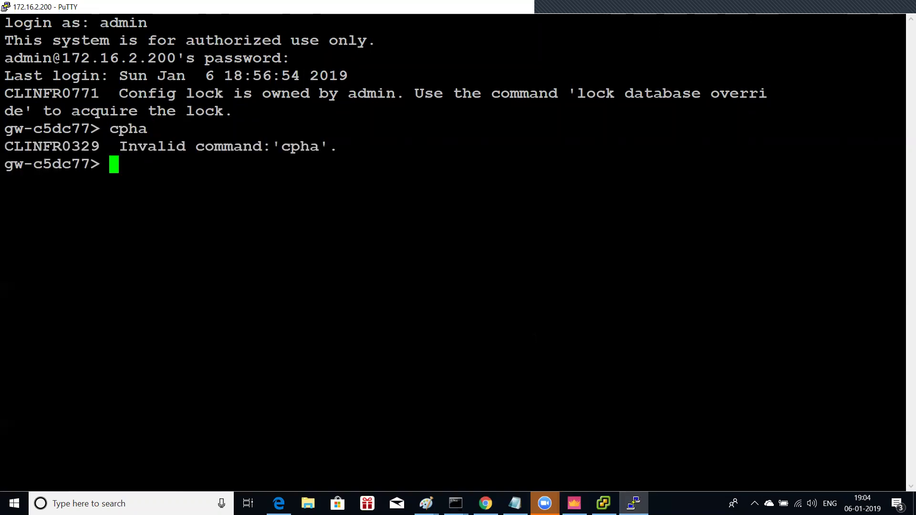
{"action": "type", "text": "expert"}
{"action": "key", "text": "Return"}
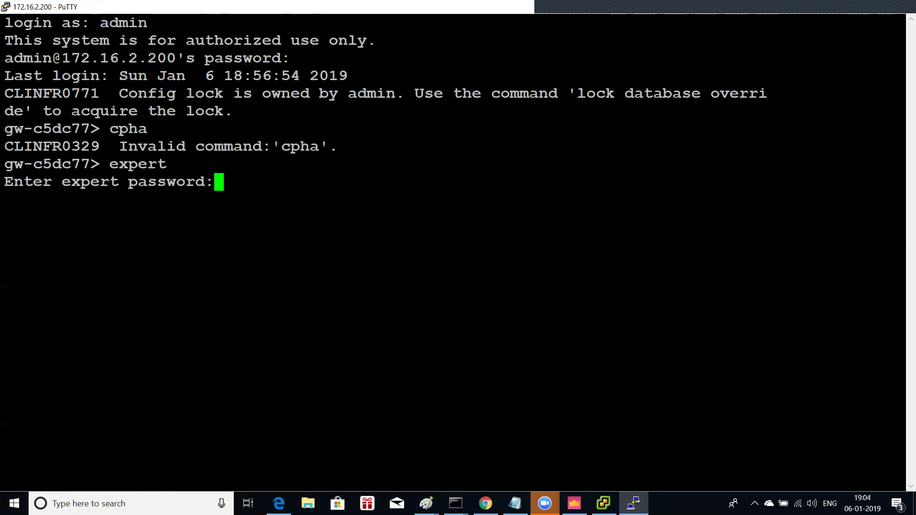
{"action": "key", "text": "Return"}
Run ha and cpha in the expert shell; both return command not found.
{"action": "type", "text": "cp"}
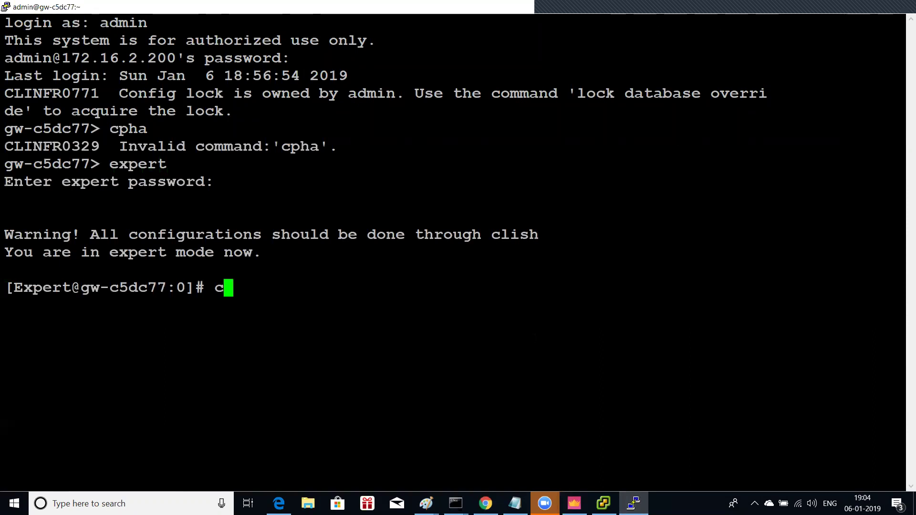
{"action": "key", "text": "BackSpace"}
{"action": "key", "text": "BackSpace"}
{"action": "type", "text": "ha"}
{"action": "key", "text": "Return"}
{"action": "type", "text": "cpha"}
{"action": "key", "text": "Return"}
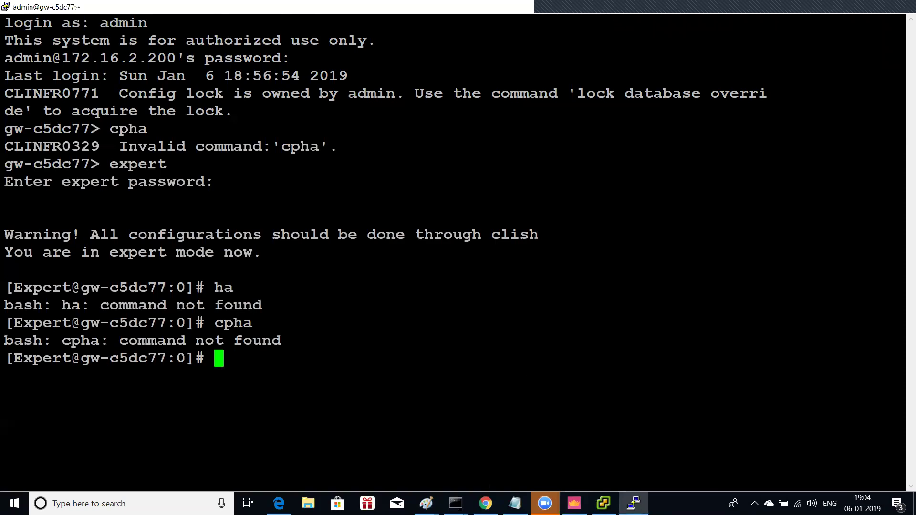
{"action": "left_click", "coordinate": [486, 504]}
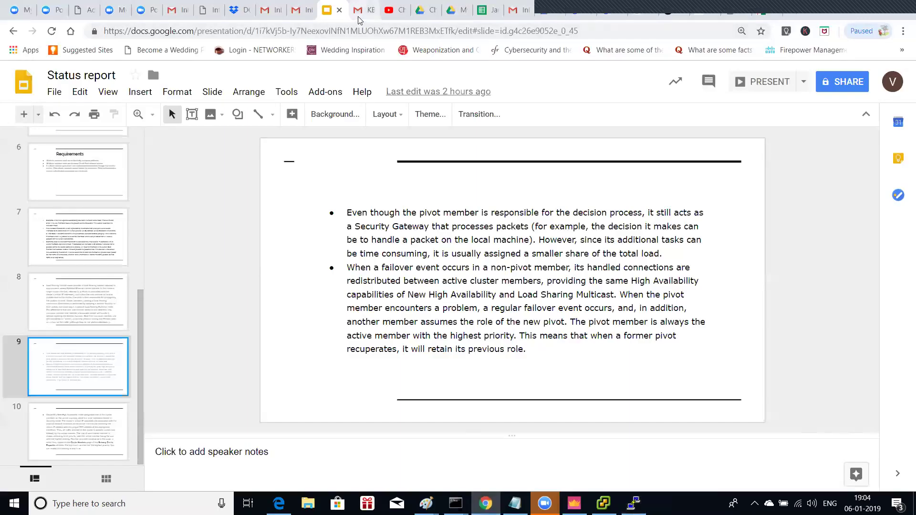
Search Chrome for 'checkpoint clustering command' and open the ClusterXL Commands documentation.
{"action": "left_click", "coordinate": [426, 13]}
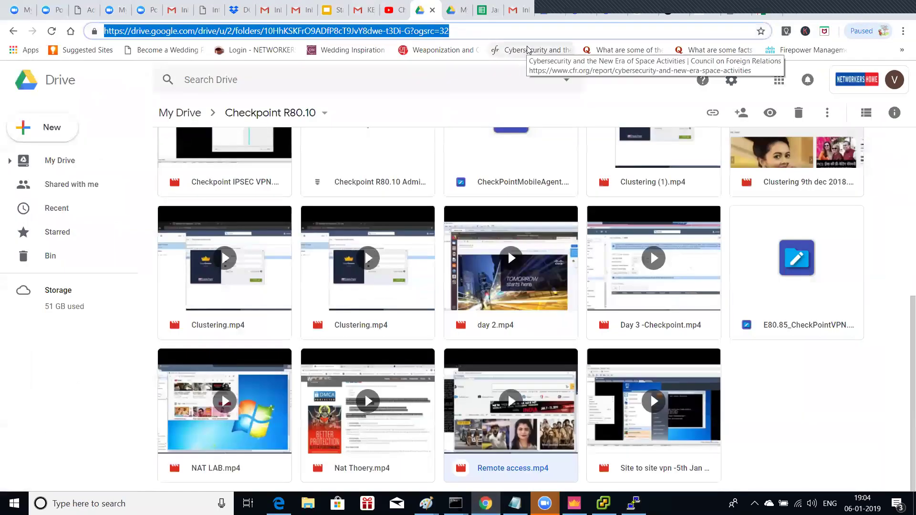
{"action": "type", "text": "checkpoint clustering"}
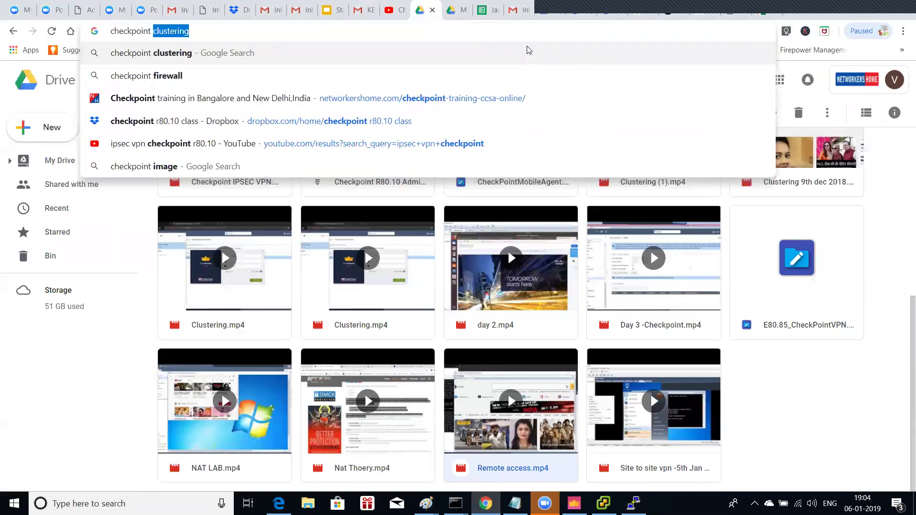
{"action": "key", "text": "Right"}
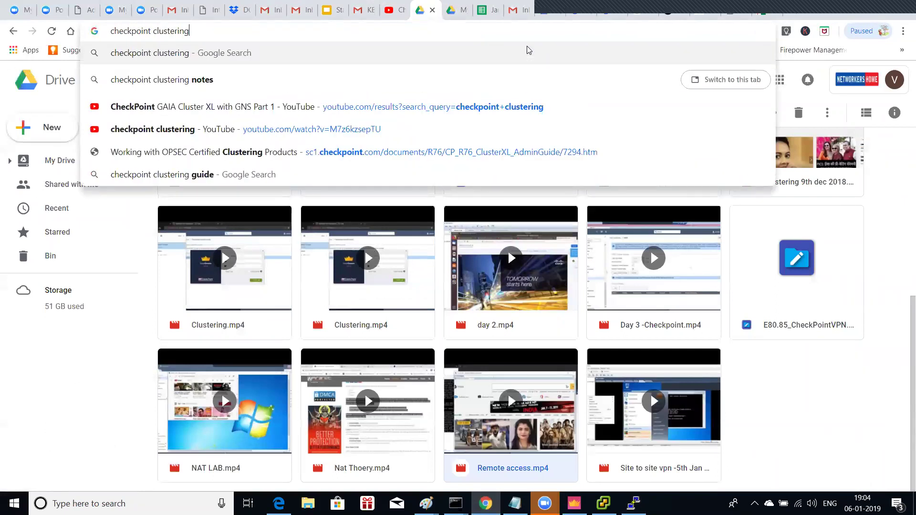
{"action": "type", "text": "co"}
{"action": "key", "text": "BackSpace"}
{"action": "key", "text": "BackSpace"}
{"action": "key", "text": "BackSpace"}
{"action": "type", "text": "command"}
{"action": "key", "text": "Return"}
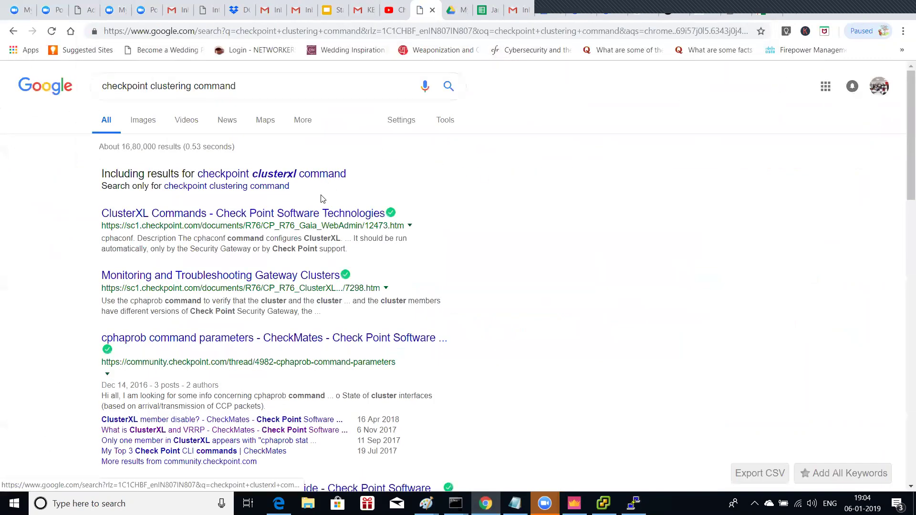
{"action": "left_click", "coordinate": [315, 213]}
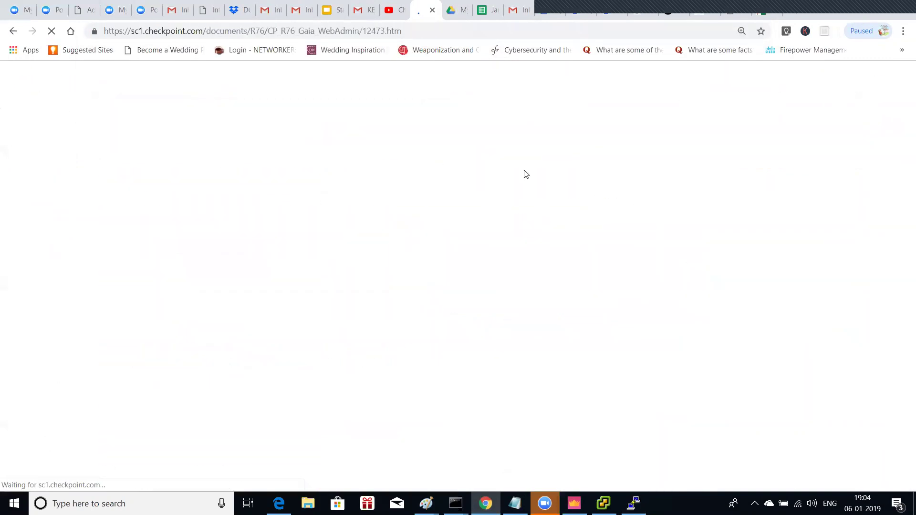
Scroll to the cphaprob usage section and copy the cphaprob command name.
{"action": "scroll", "coordinate": [689, 248], "scroll_direction": "down", "scroll_amount": 5}
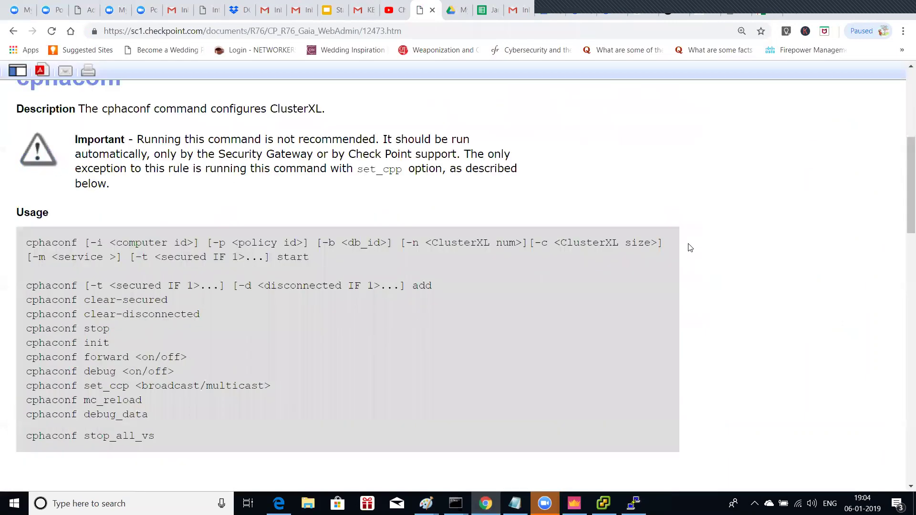
{"action": "scroll", "coordinate": [690, 247], "scroll_direction": "down", "scroll_amount": 3}
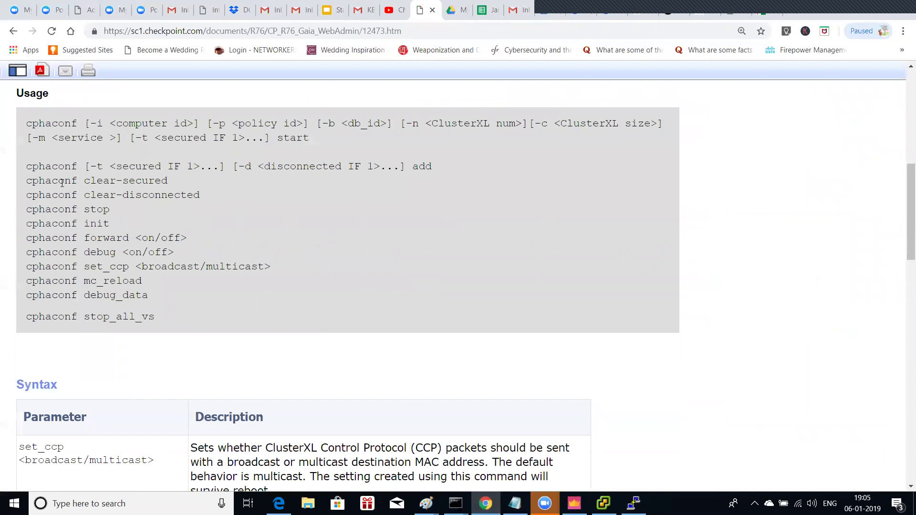
{"action": "scroll", "coordinate": [70, 220], "scroll_direction": "down", "scroll_amount": 5}
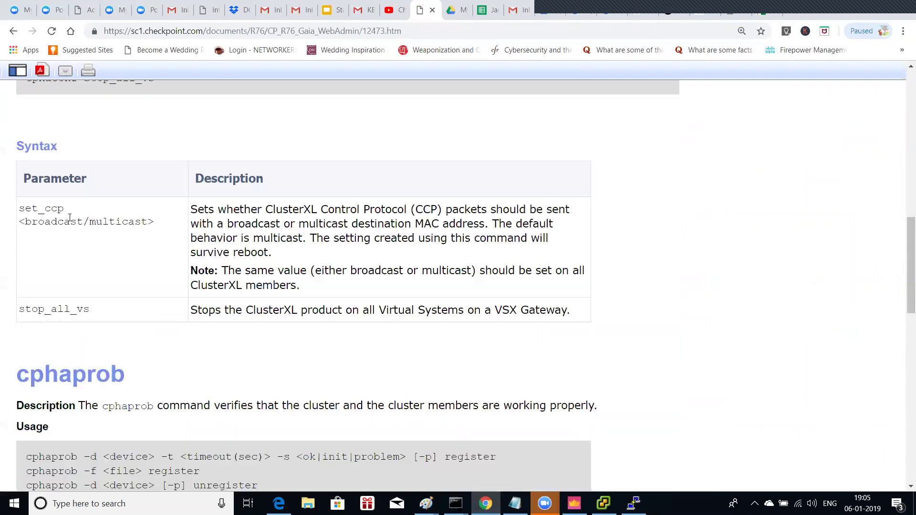
{"action": "scroll", "coordinate": [70, 217], "scroll_direction": "down", "scroll_amount": 6}
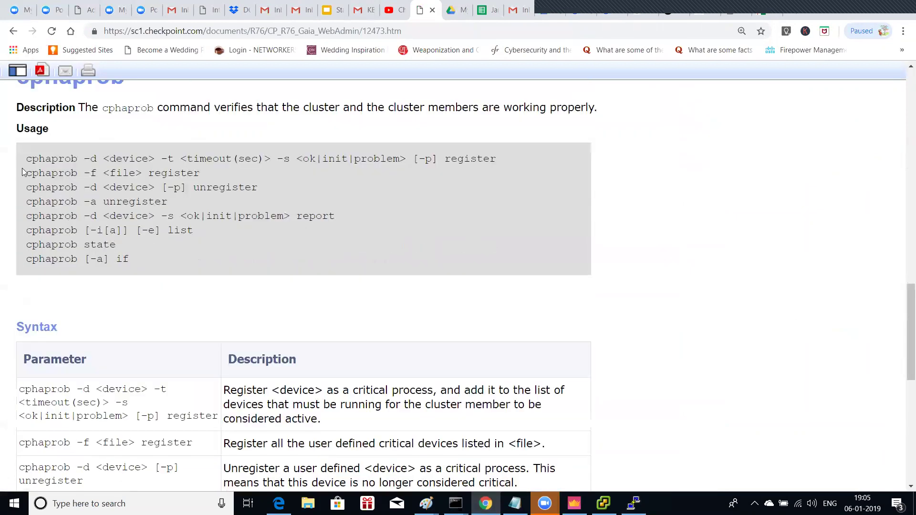
{"action": "left_click_drag", "start_coordinate": [25, 159], "coordinate": [71, 159]}
{"action": "right_click", "coordinate": [70, 160]}
{"action": "left_click", "coordinate": [150, 169]}
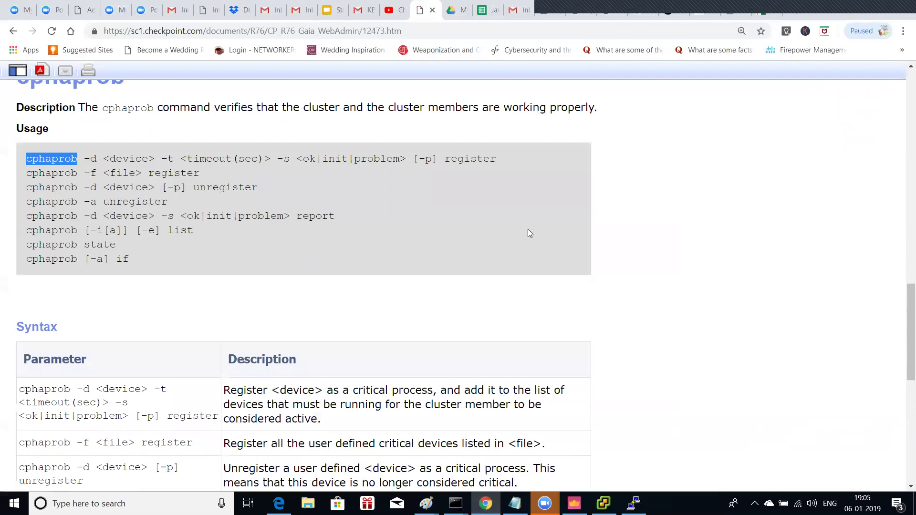
{"action": "key", "text": "alt+Tab"}
Run 'cphaprob state', showing local member 10.1.2.200 Active and 10.1.2.202 Down.
{"action": "key", "text": "shift+Insert"}
{"action": "type", "text": "state"}
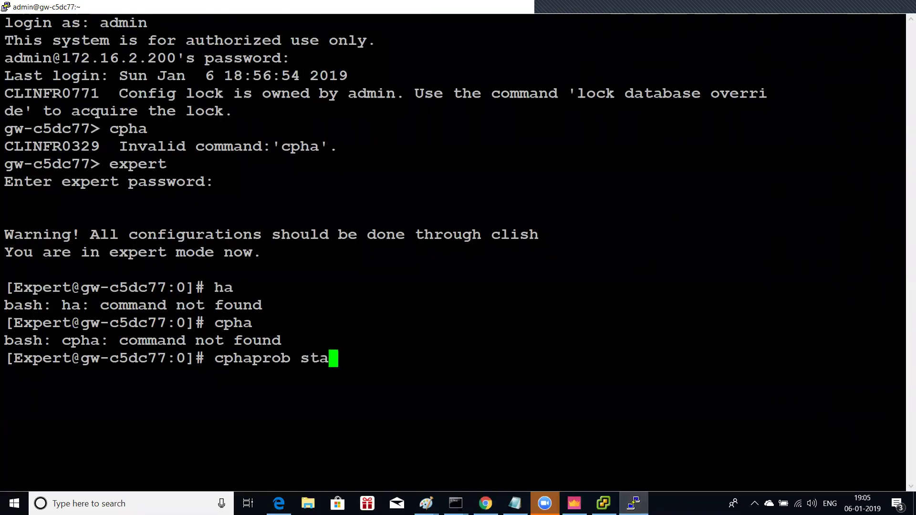
{"action": "key", "text": "Return"}
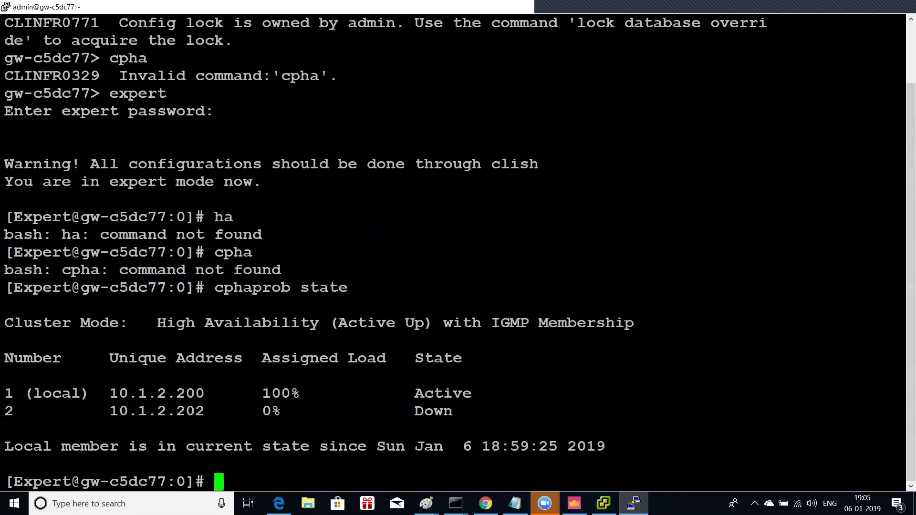
Change the recalled command to 'cphaprob ?' to list its usage and subcommands.
{"action": "key", "text": "Up"}
{"action": "key", "text": "BackSpace"}
{"action": "key", "text": "BackSpace"}
{"action": "key", "text": "BackSpace"}
{"action": "key", "text": "BackSpace"}
{"action": "key", "text": "BackSpace"}
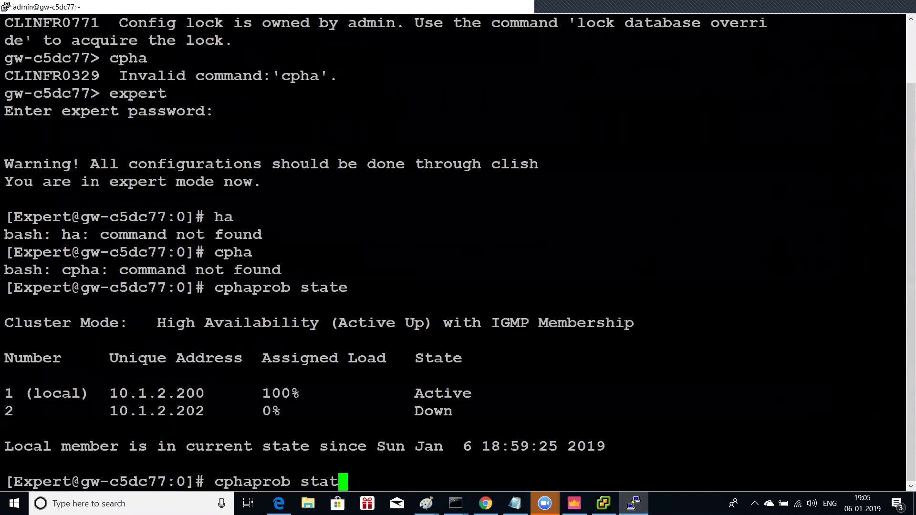
{"action": "type", "text": "?"}
{"action": "key", "text": "Return"}
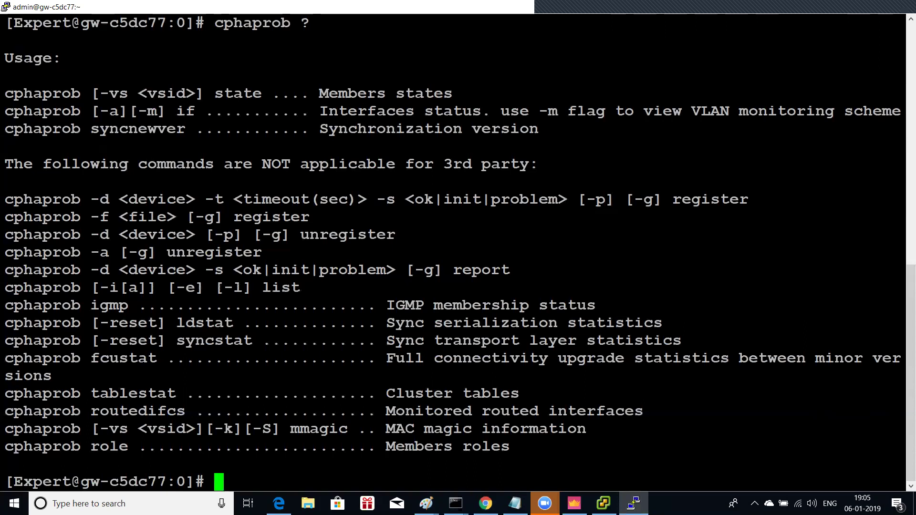
Leave expert mode, run cpconfig, and exit its menu with choice 12.
{"action": "type", "text": "exit"}
{"action": "key", "text": "Return"}
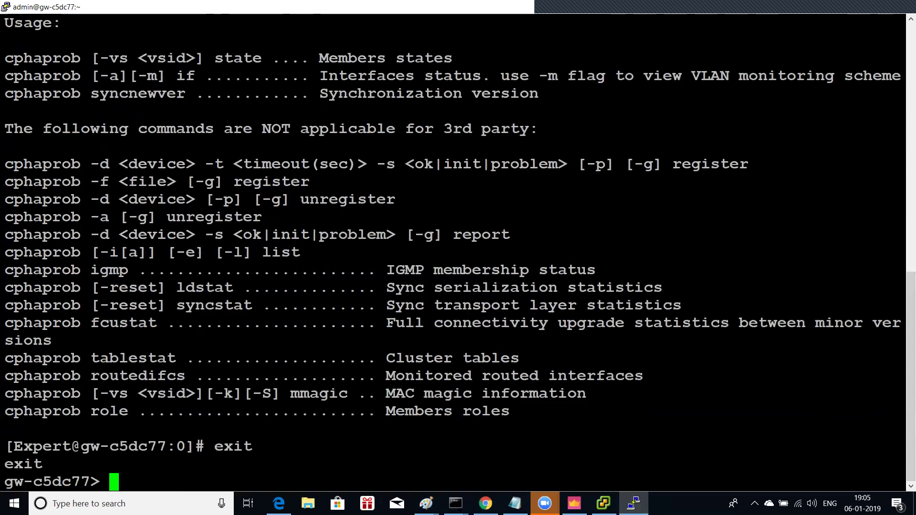
{"action": "type", "text": "cpconfig"}
{"action": "key", "text": "Return"}
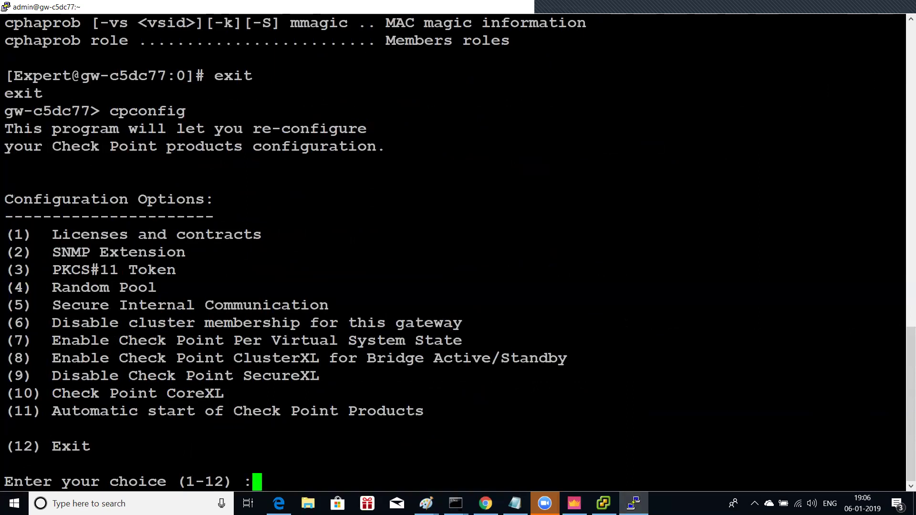
{"action": "type", "text": "12"}
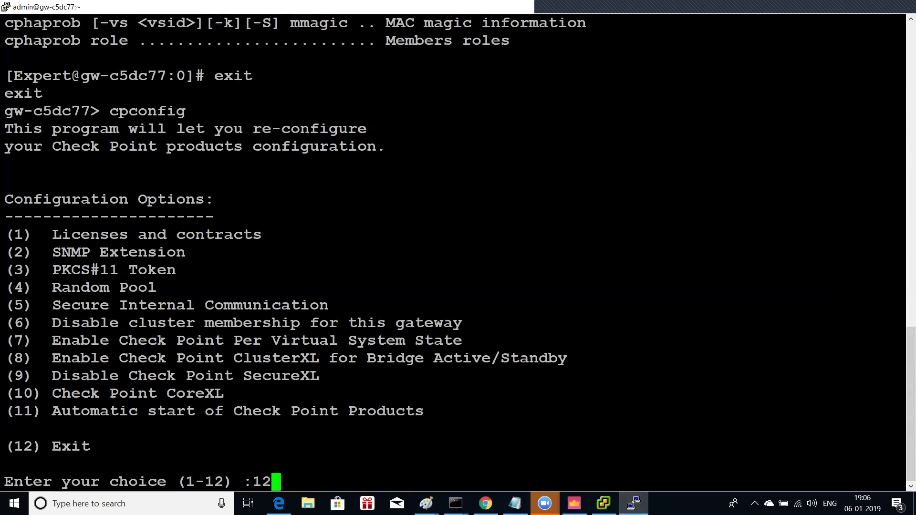
{"action": "key", "text": "Return"}
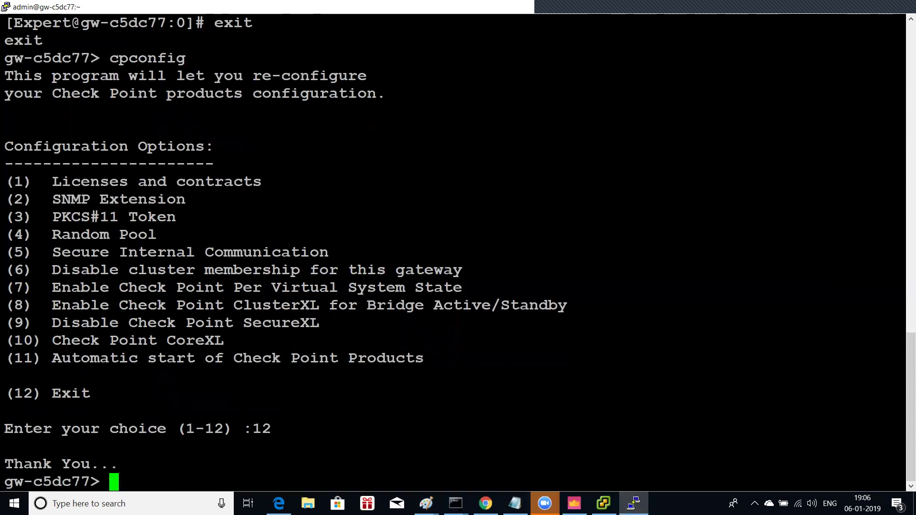
Acquire the configuration lock on gw-c5dc77 with 'lock database override'.
{"action": "type", "text": "reboot"}
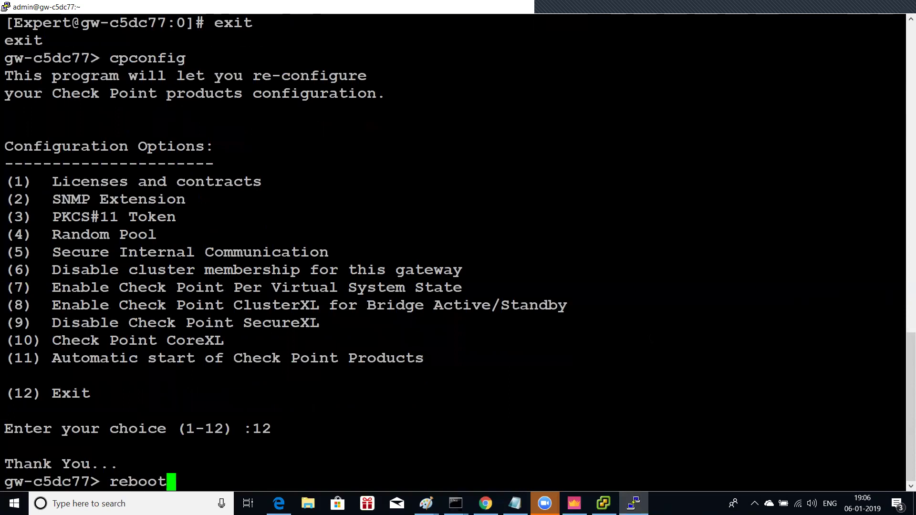
{"action": "key", "text": "Return"}
{"action": "type", "text": "y"}
{"action": "key", "text": "BackSpace"}
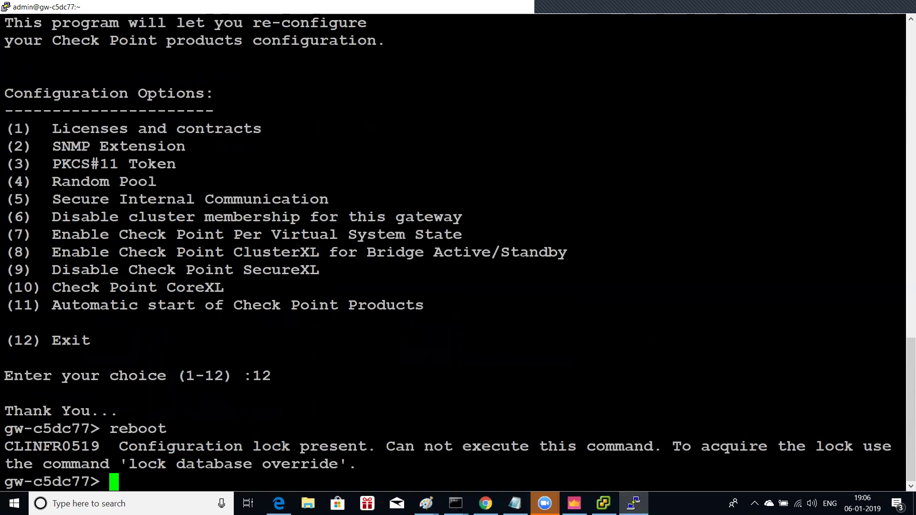
{"action": "type", "text": "lock database ov"}
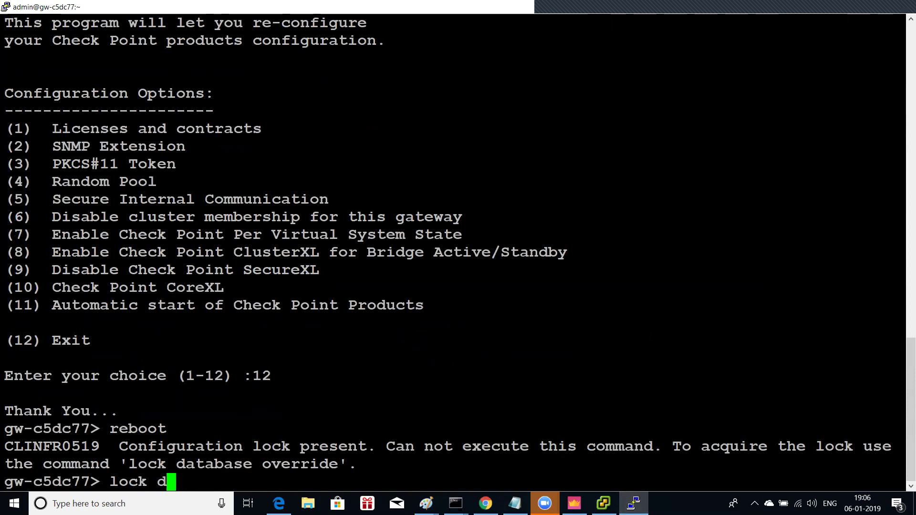
{"action": "key", "text": "Tab"}
{"action": "type", "text": "ov"}
{"action": "key", "text": "Tab"}
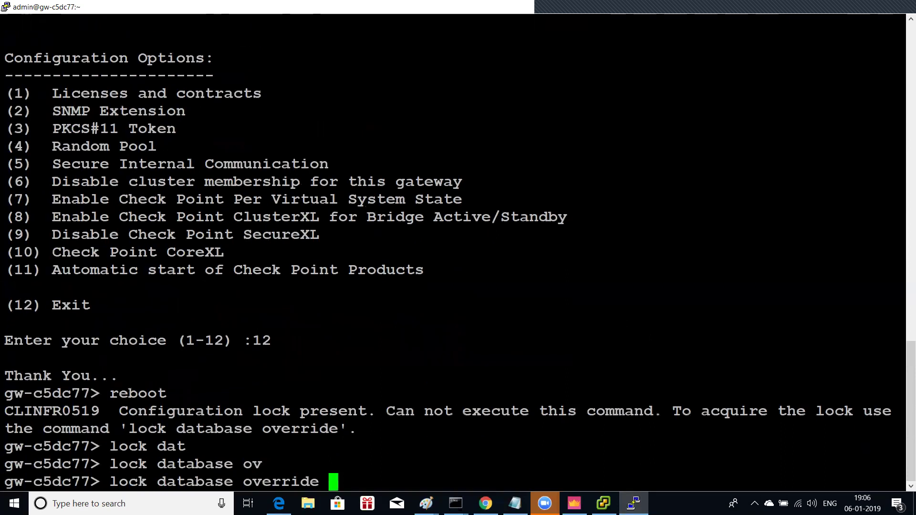
{"action": "key", "text": "Return"}
{"action": "type", "text": "y"}
Reboot gw-c5dc77, confirming with y, and bring up vSphere to watch CP1.
{"action": "type", "text": "reboot"}
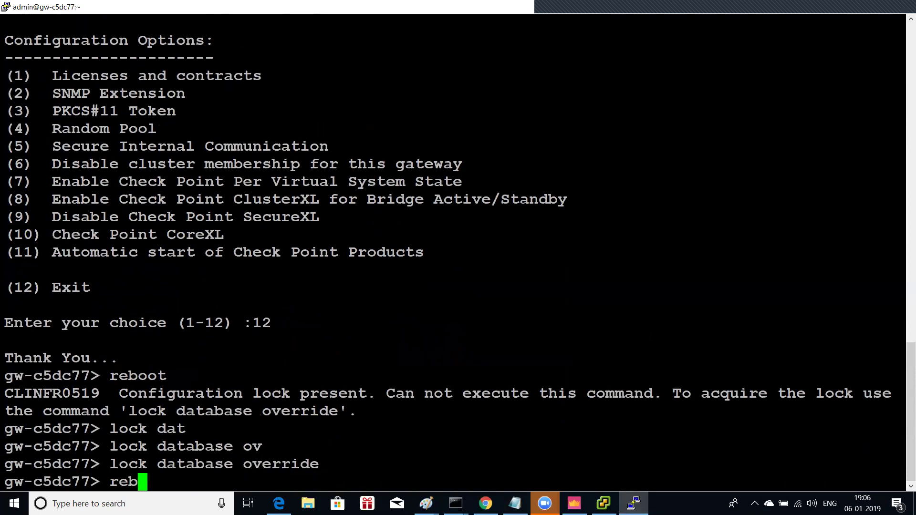
{"action": "key", "text": "Return"}
{"action": "type", "text": "y"}
{"action": "key", "text": "Return"}
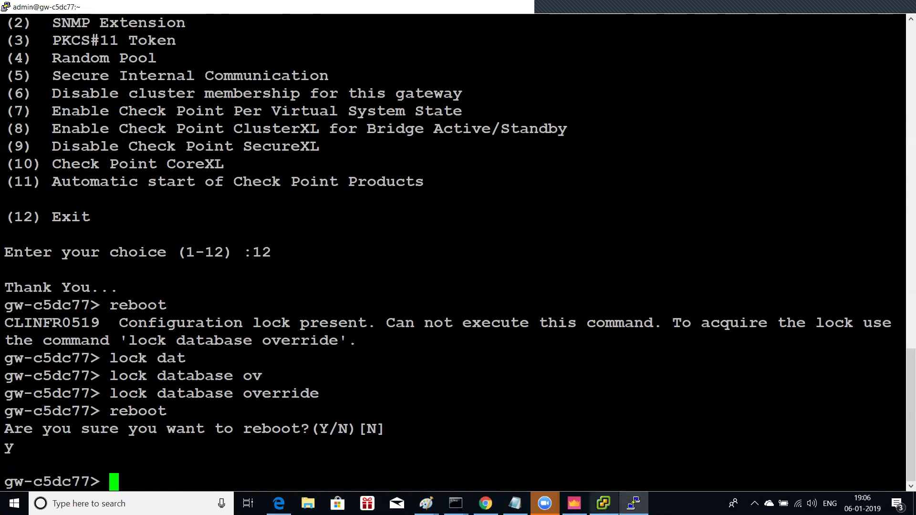
{"action": "left_click", "coordinate": [604, 503]}
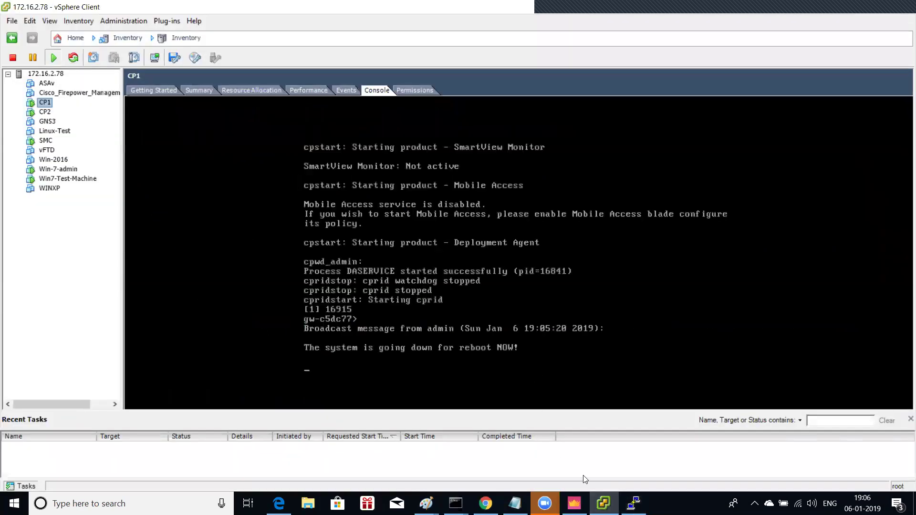
Open a shell on cluster member cp12, log in as admin, and accept its SSH fingerprint.
{"action": "left_click", "coordinate": [575, 503]}
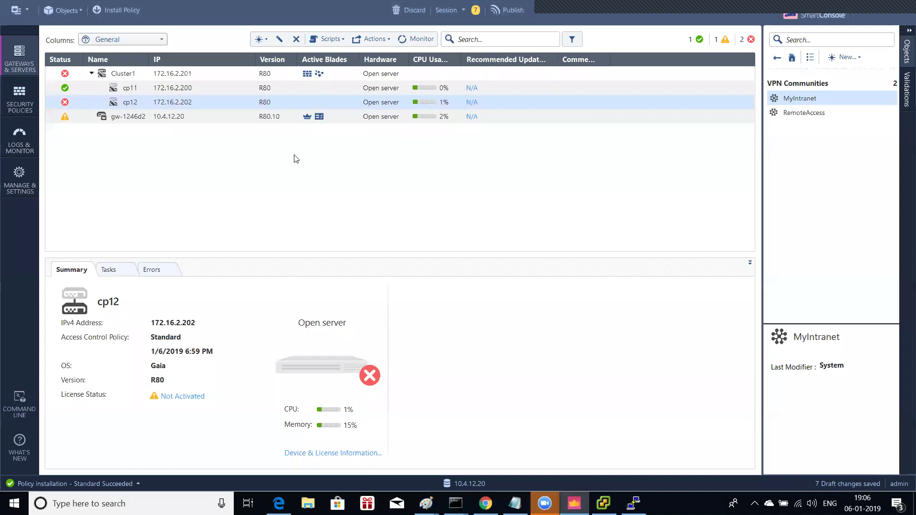
{"action": "right_click", "coordinate": [117, 102]}
{"action": "mouse_move", "coordinate": [168, 128]}
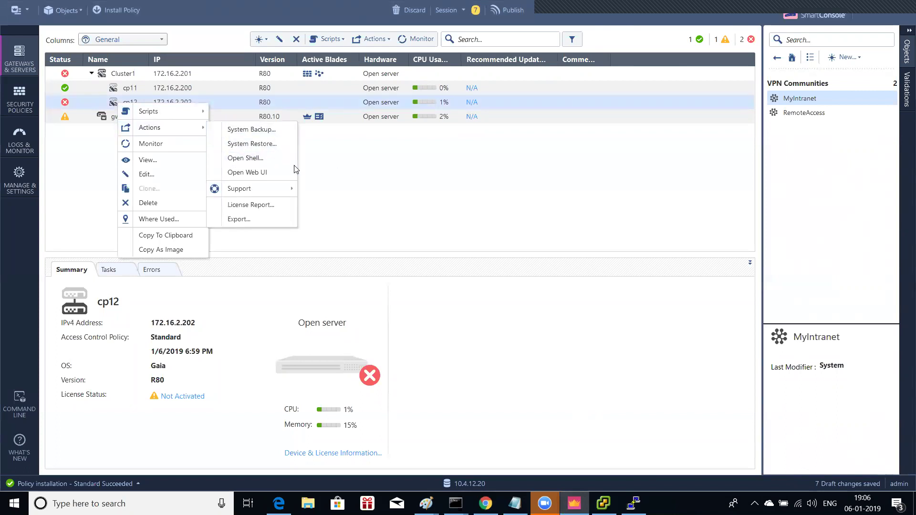
{"action": "left_click", "coordinate": [260, 160]}
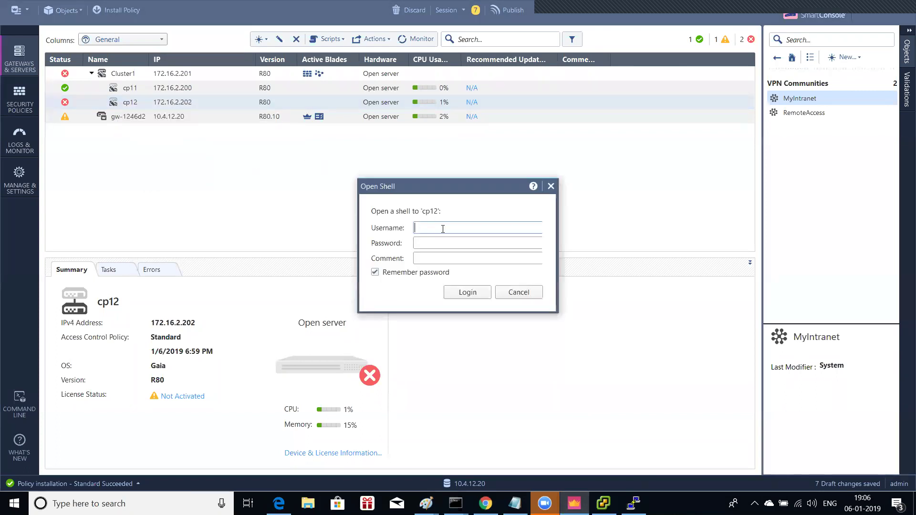
{"action": "type", "text": "admin"}
{"action": "key", "text": "Tab"}
{"action": "type", "text": "*********"}
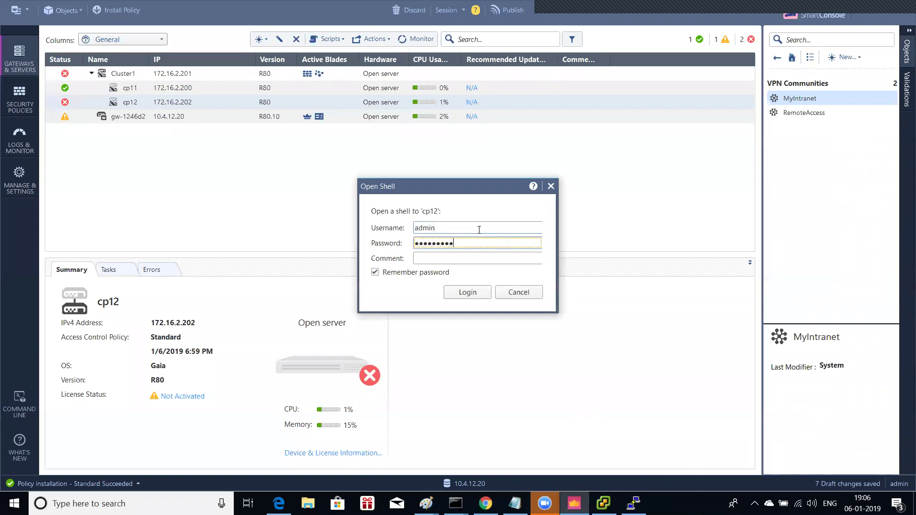
{"action": "left_click", "coordinate": [469, 291]}
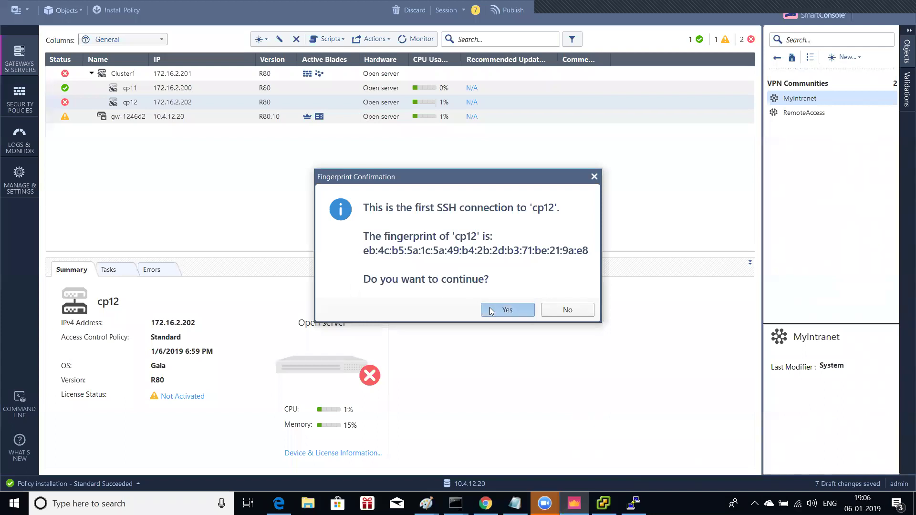
{"action": "left_click", "coordinate": [492, 311]}
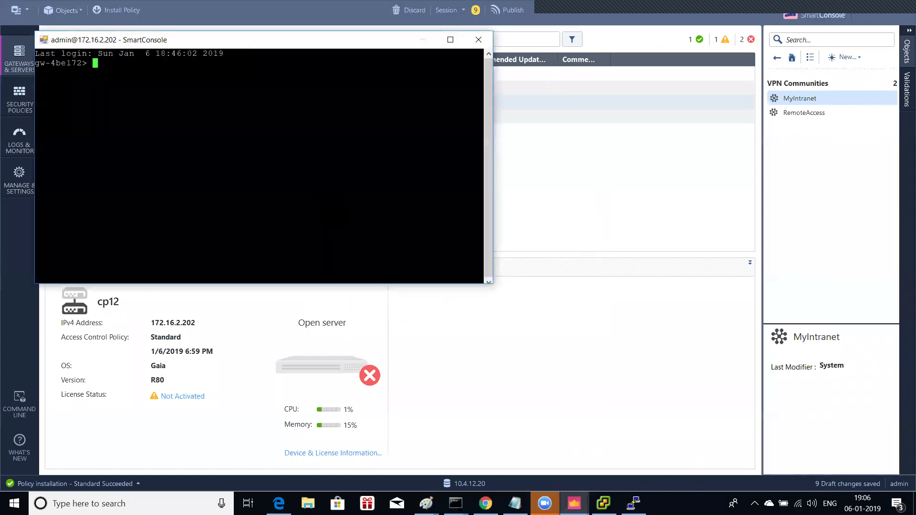
Reboot cp12, confirming with y, then close its shell window.
{"action": "type", "text": "admin"}
{"action": "key", "text": "Return"}
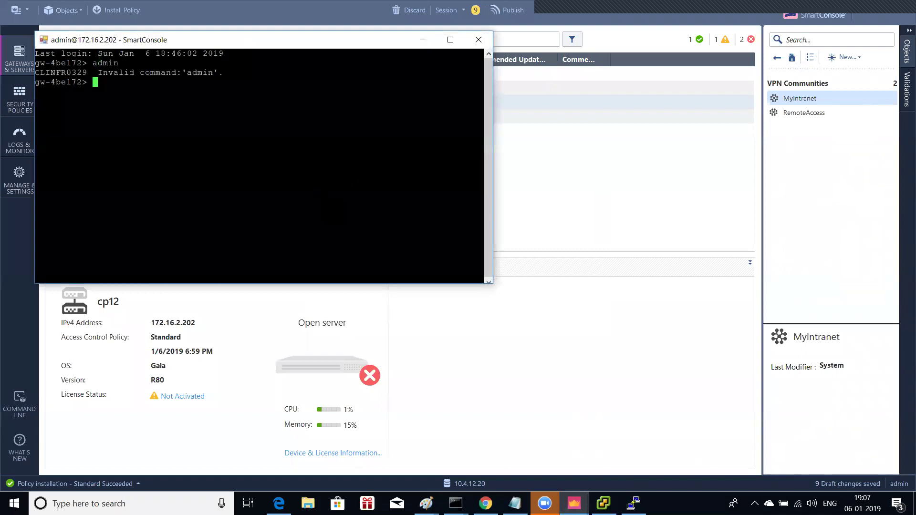
{"action": "type", "text": "reboot"}
{"action": "key", "text": "Return"}
{"action": "type", "text": "y"}
{"action": "key", "text": "Return"}
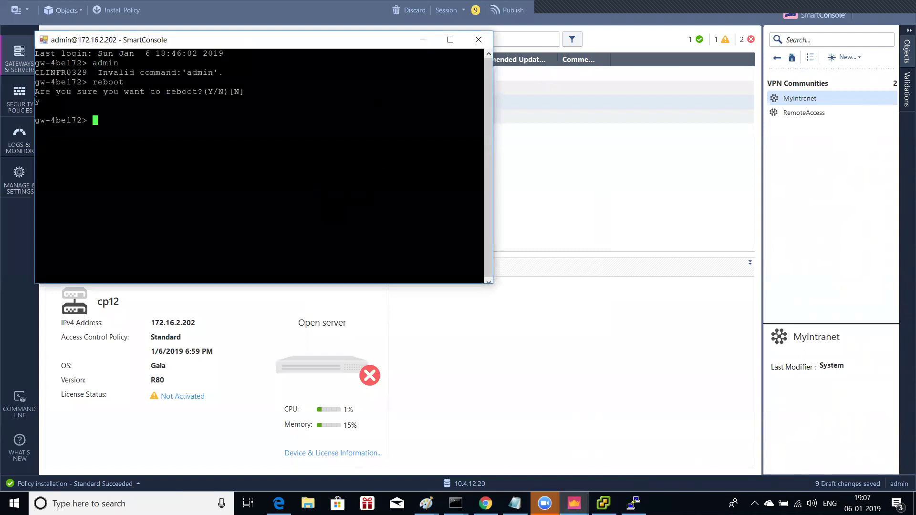
{"action": "left_click_drag", "start_coordinate": [155, 48], "coordinate": [472, 94]}
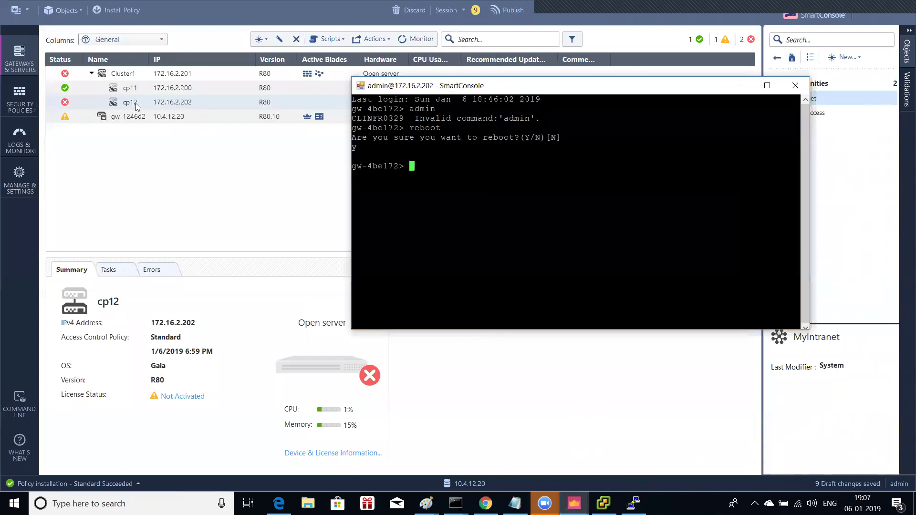
{"action": "left_click", "coordinate": [794, 86]}
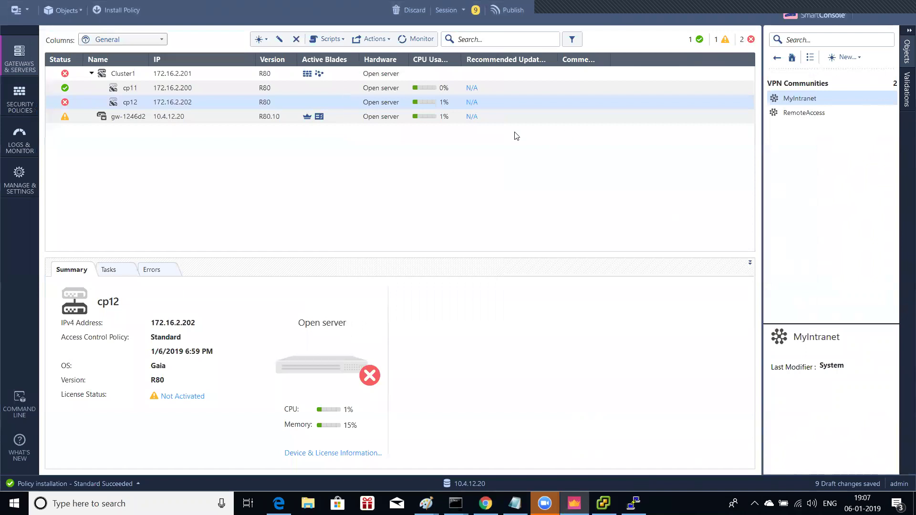
{"action": "key", "text": "alt+Tab"}
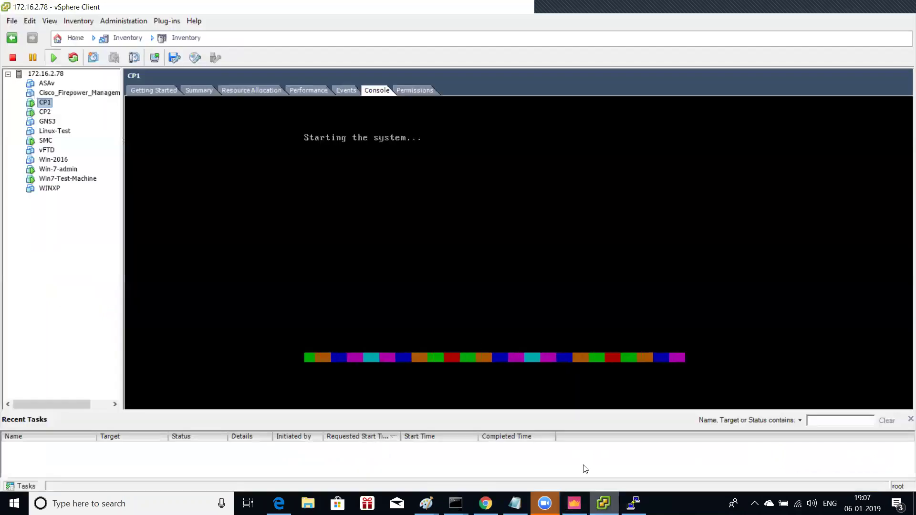
Open a separate console window for the CP2 virtual machine, then go back to SmartConsole.
{"action": "right_click", "coordinate": [45, 113]}
{"action": "left_click", "coordinate": [97, 155]}
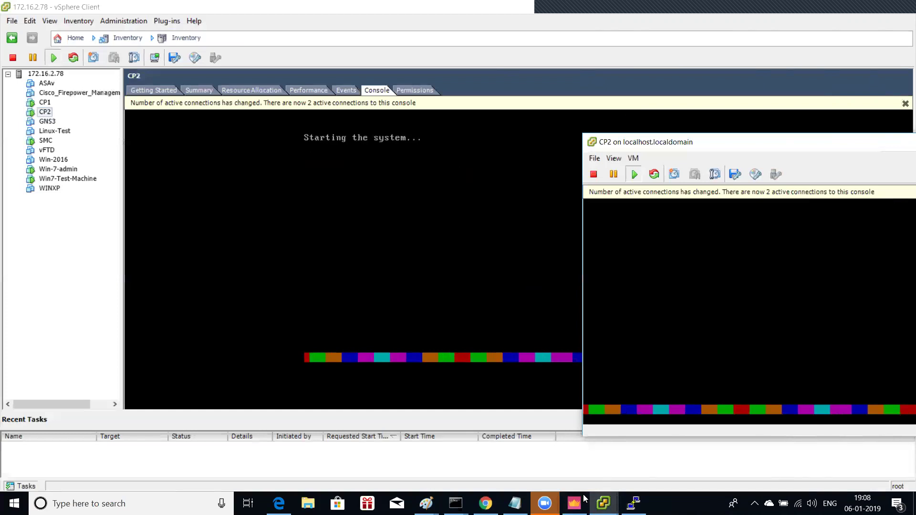
{"action": "key", "text": "alt+Tab"}
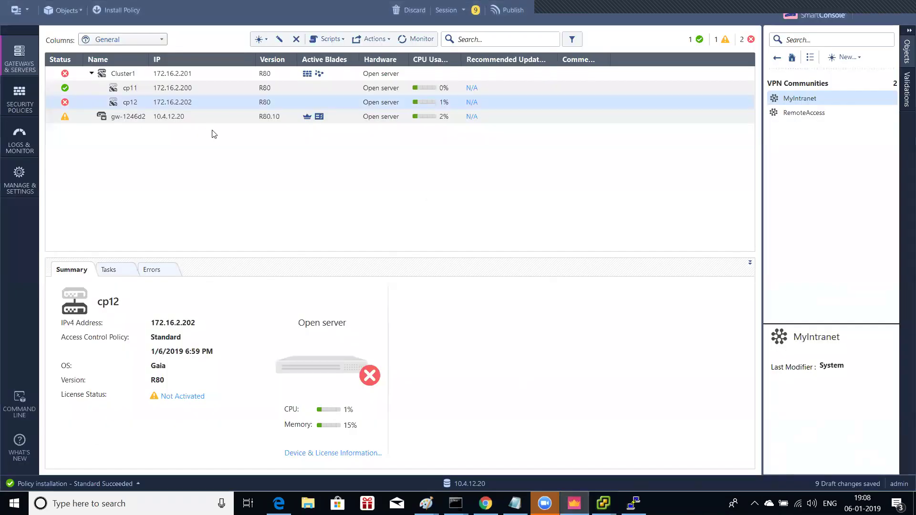
Review cp12's live device status and ClusterXL details, which show the connection lost.
{"action": "left_click", "coordinate": [115, 88]}
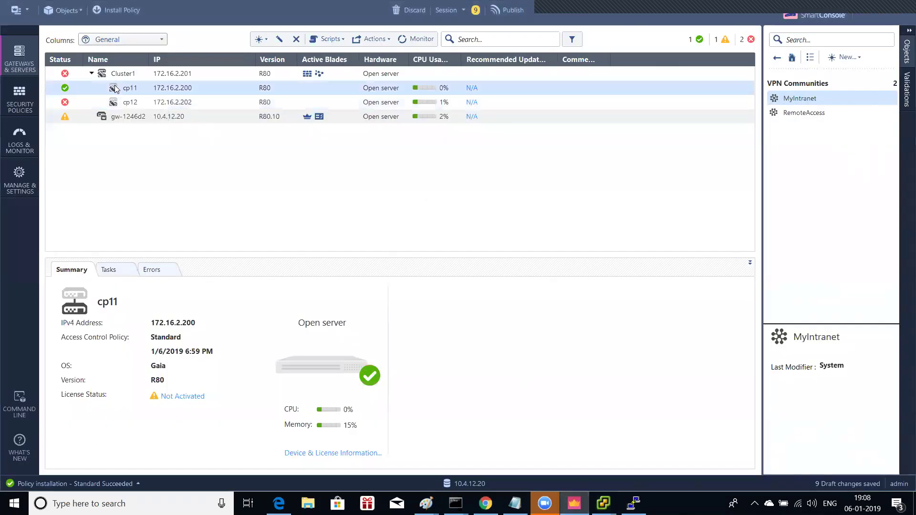
{"action": "right_click", "coordinate": [115, 88]}
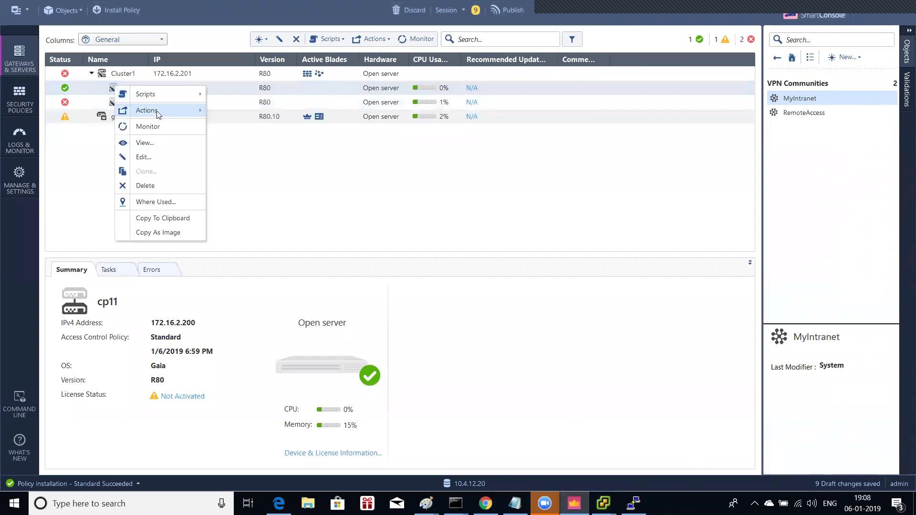
{"action": "mouse_move", "coordinate": [157, 115]}
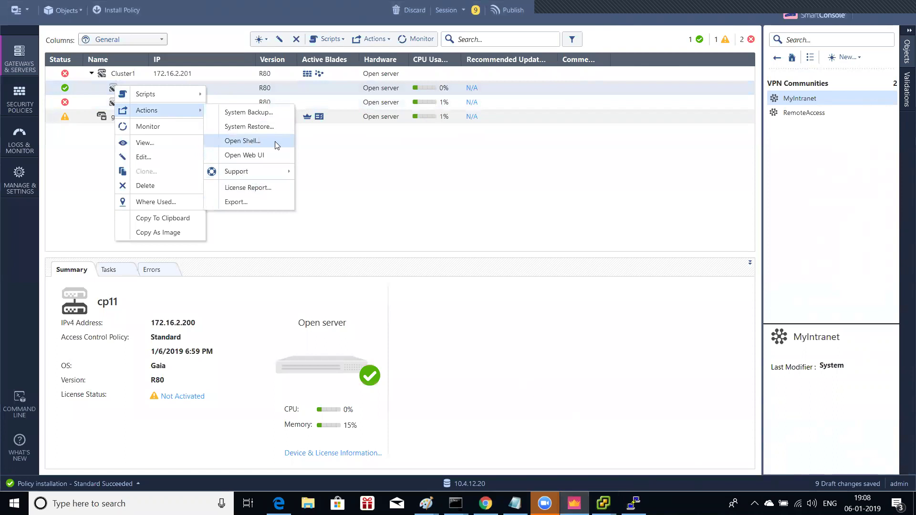
{"action": "left_click", "coordinate": [86, 103]}
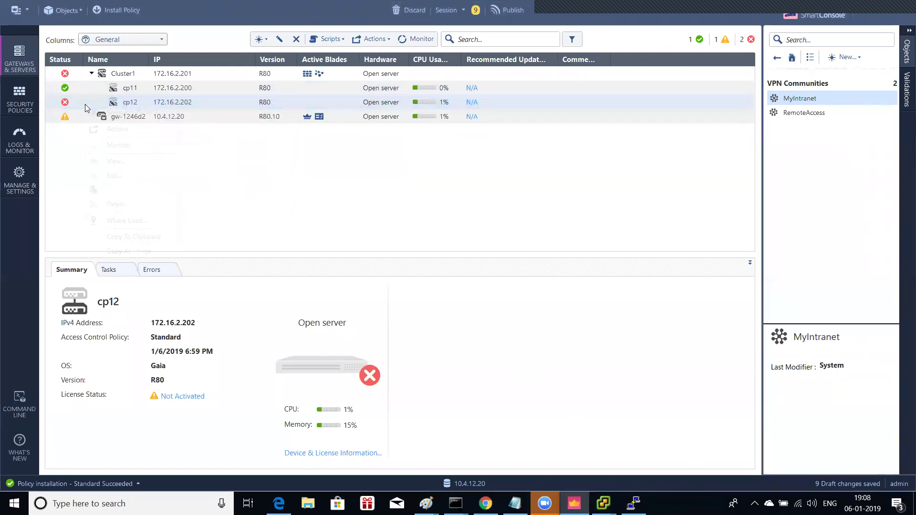
{"action": "right_click", "coordinate": [85, 104]}
{"action": "left_click", "coordinate": [106, 146]}
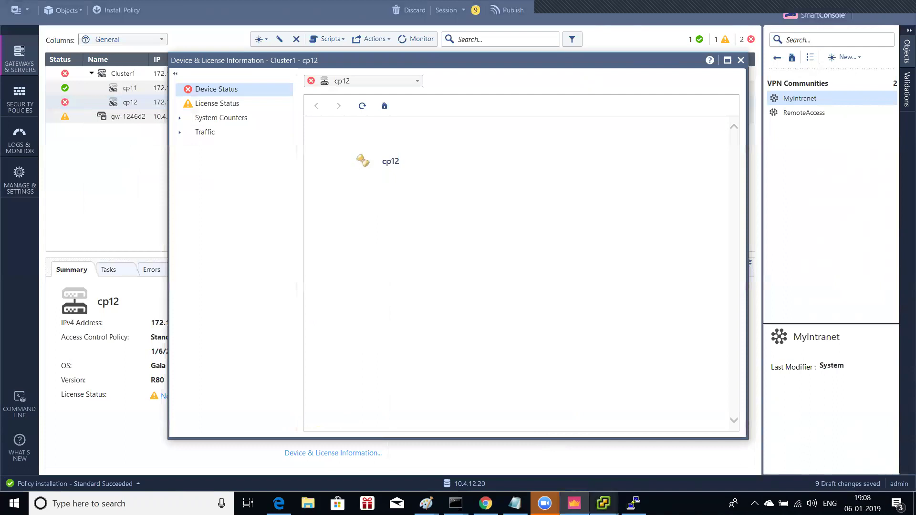
{"action": "mouse_move", "coordinate": [603, 504]}
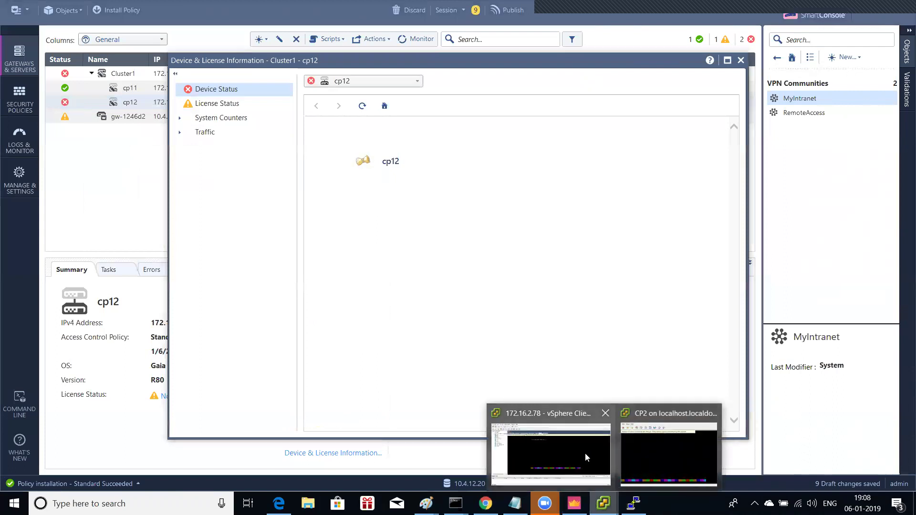
{"action": "mouse_move", "coordinate": [657, 459]}
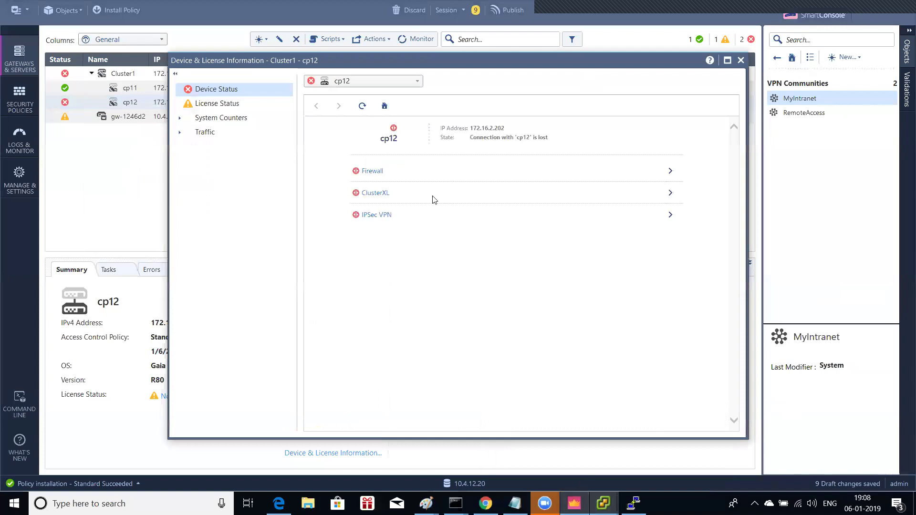
{"action": "left_click", "coordinate": [671, 196]}
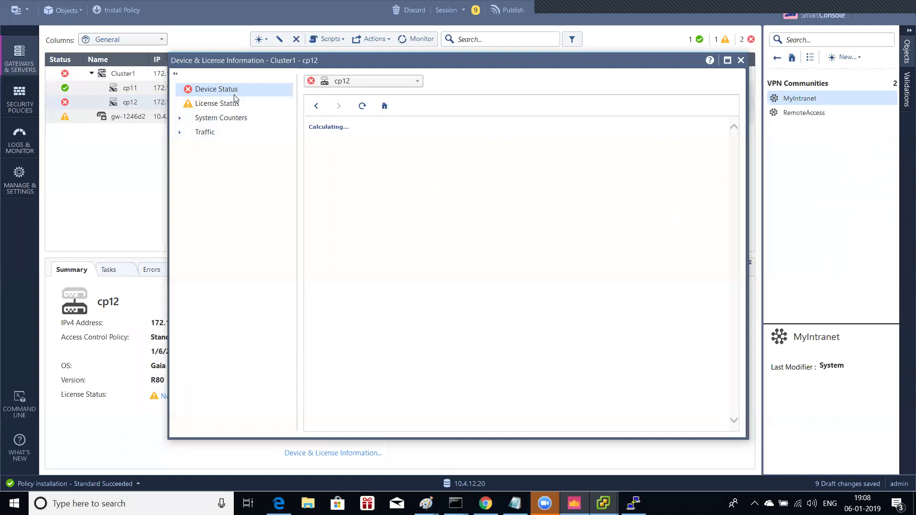
{"action": "left_click", "coordinate": [740, 61]}
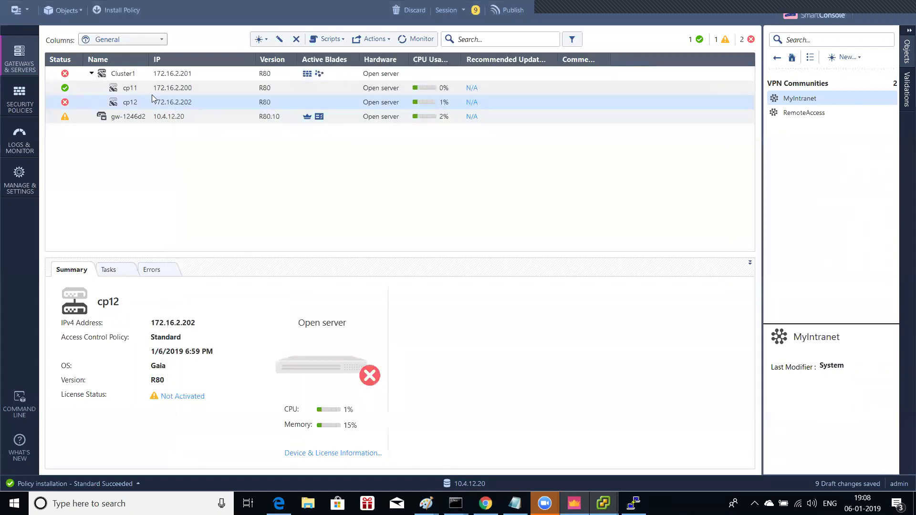
Open cp11's live device status, then switch to the CP2 console in vSphere.
{"action": "left_click", "coordinate": [68, 89]}
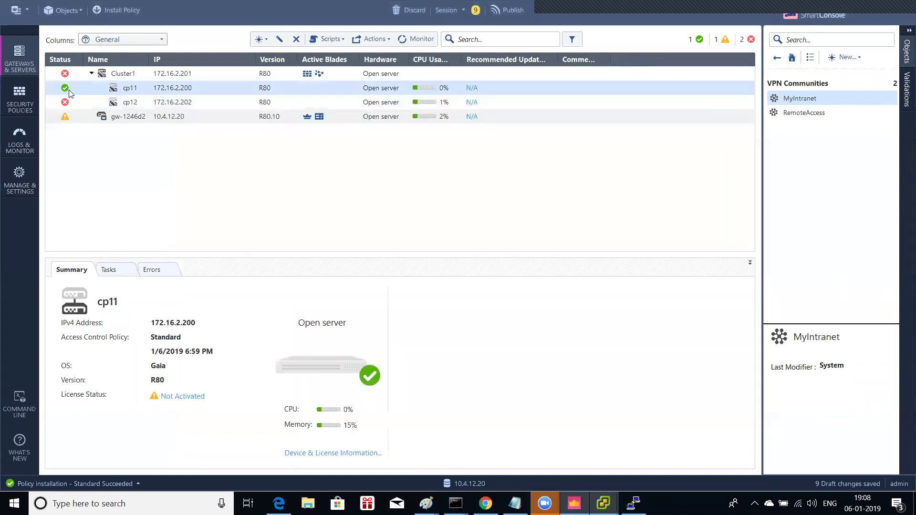
{"action": "right_click", "coordinate": [69, 90]}
{"action": "left_click", "coordinate": [115, 130]}
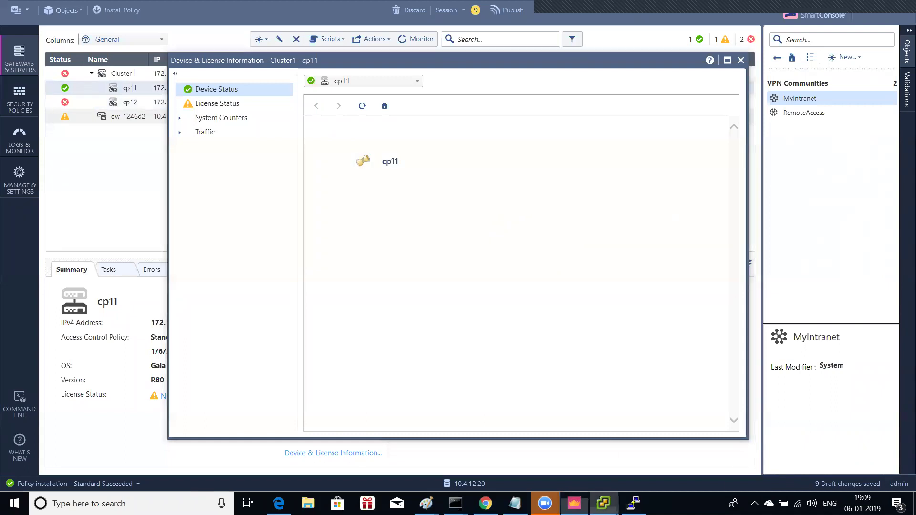
{"action": "left_click", "coordinate": [585, 456]}
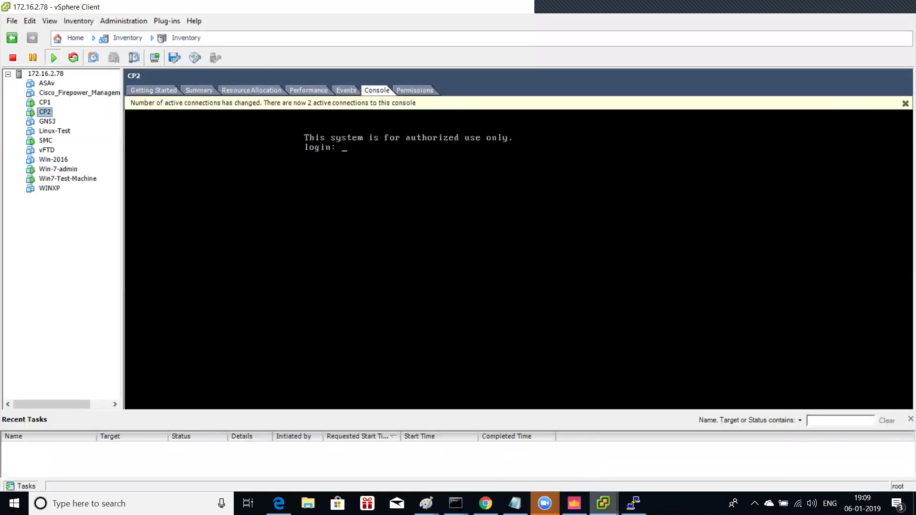
Check the standalone 'CP2 on localhost' console at its login prompt, then return to SmartConsole.
{"action": "left_click", "coordinate": [659, 422]}
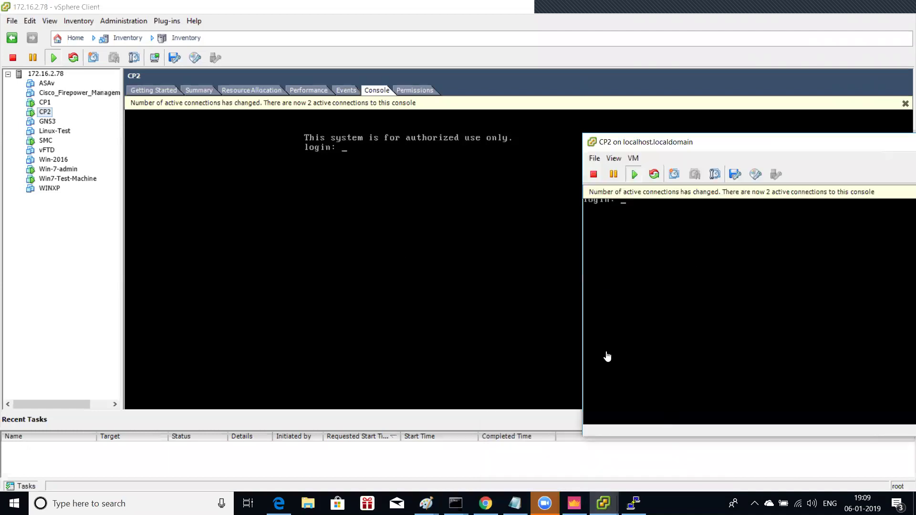
{"action": "left_click", "coordinate": [604, 503]}
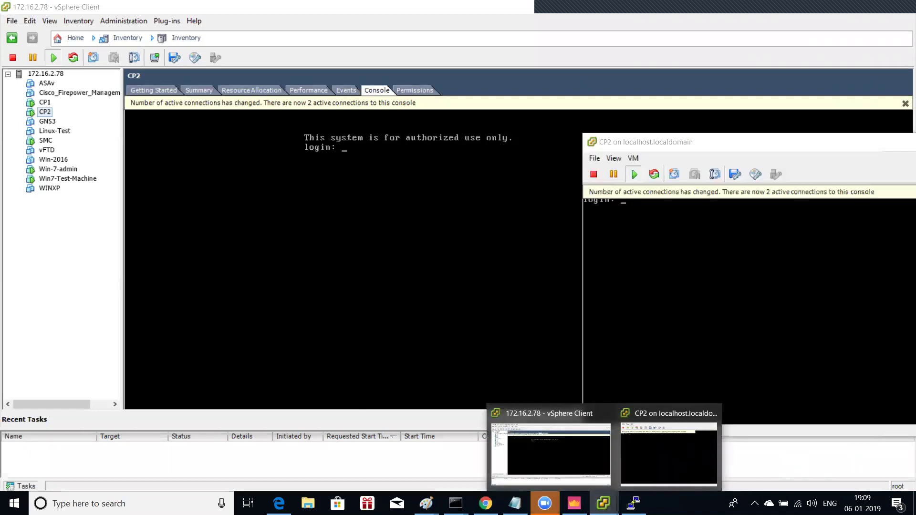
{"action": "left_click", "coordinate": [574, 503]}
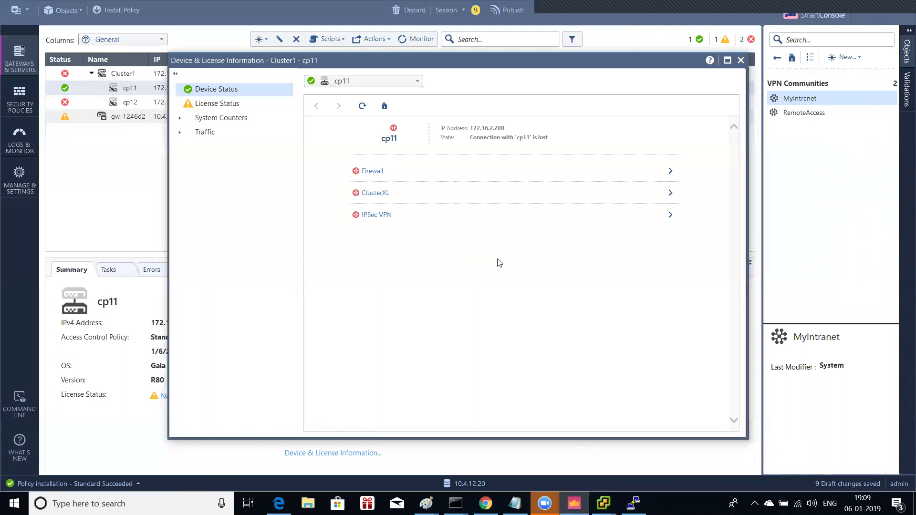
Review cp11's ClusterXL details showing Error status, close the window, and select cp12.
{"action": "left_click", "coordinate": [671, 195]}
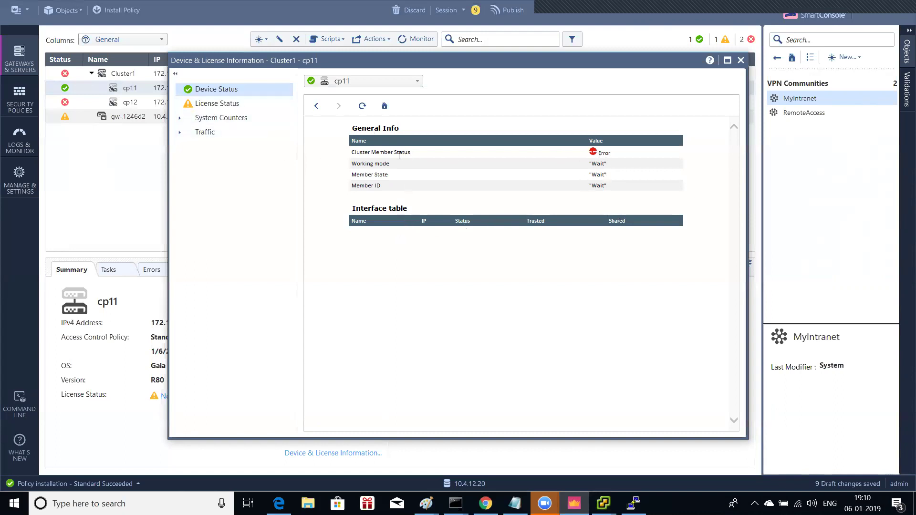
{"action": "left_click", "coordinate": [740, 62]}
{"action": "left_click", "coordinate": [68, 103]}
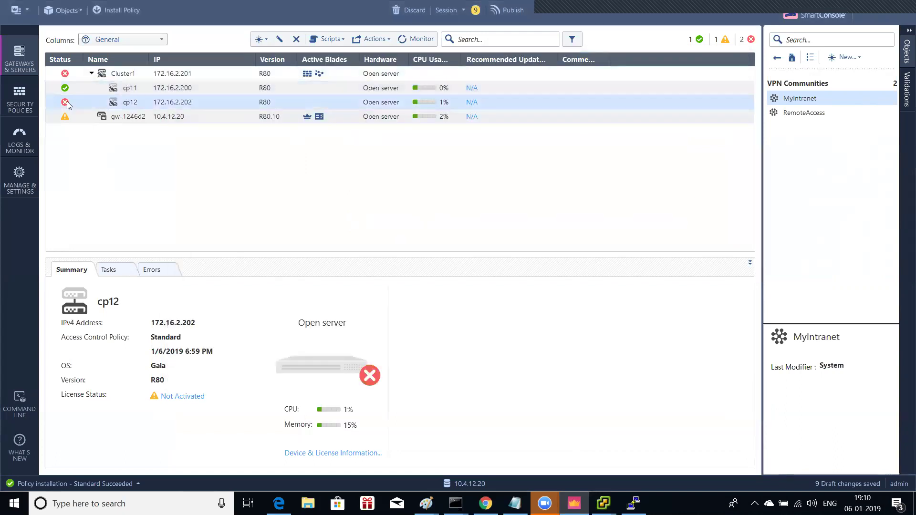
{"action": "right_click", "coordinate": [67, 104]}
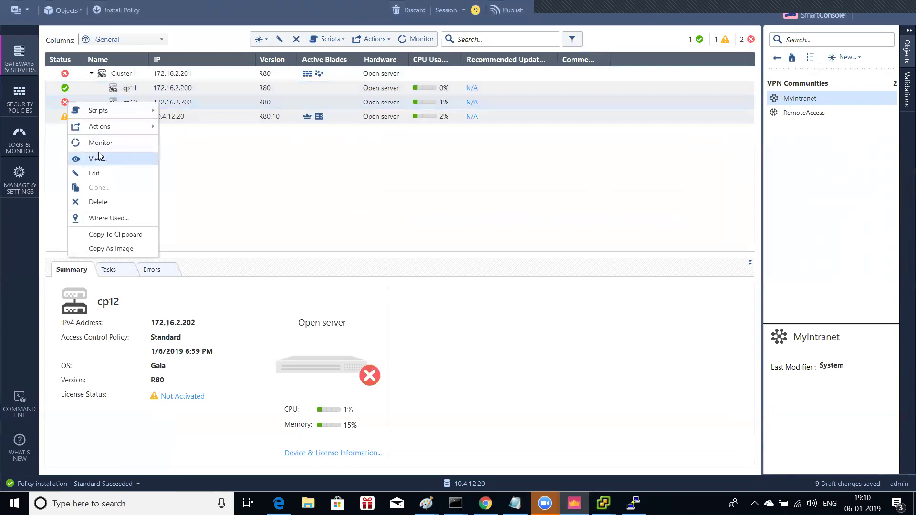
{"action": "left_click", "coordinate": [143, 142]}
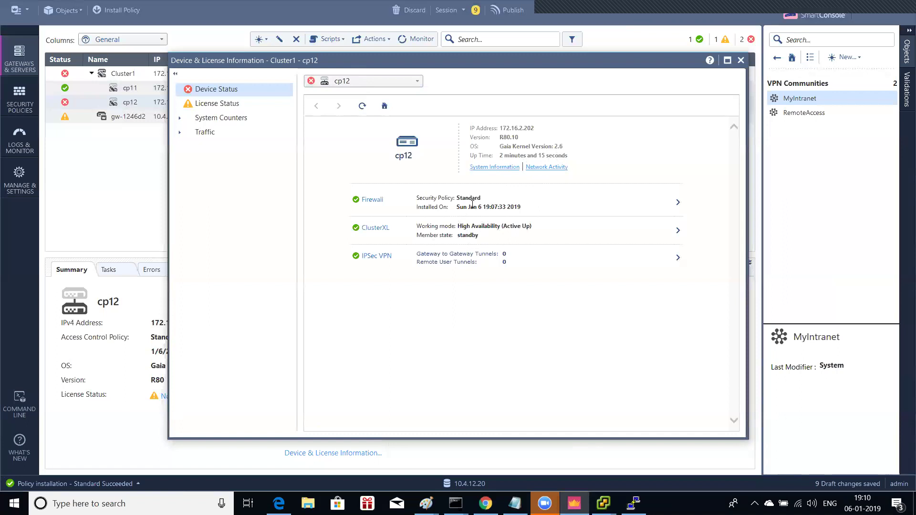
{"action": "left_click", "coordinate": [741, 61]}
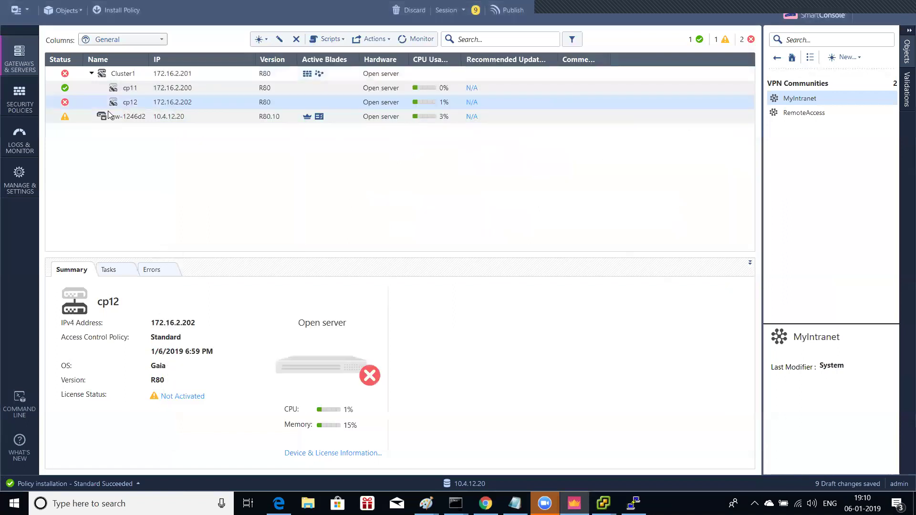
{"action": "left_click", "coordinate": [72, 88]}
{"action": "right_click", "coordinate": [73, 88]}
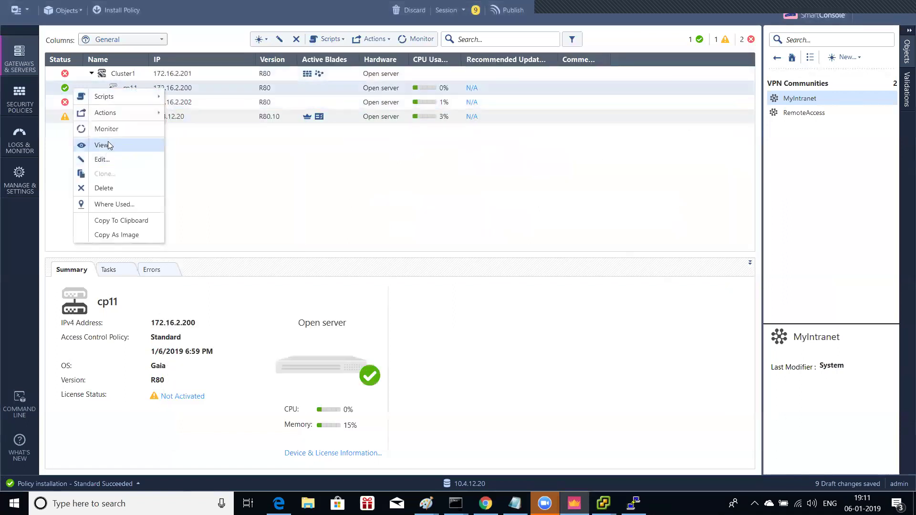
{"action": "left_click", "coordinate": [106, 129]}
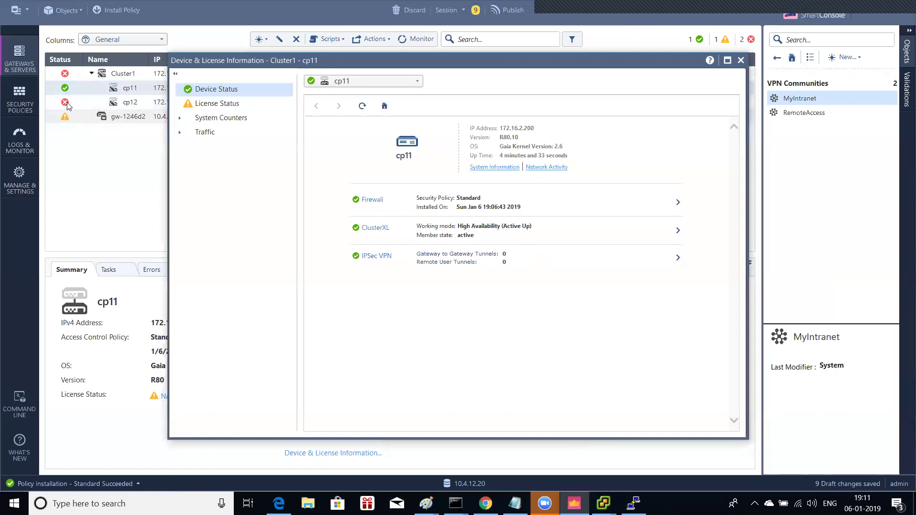
{"action": "left_click", "coordinate": [741, 60]}
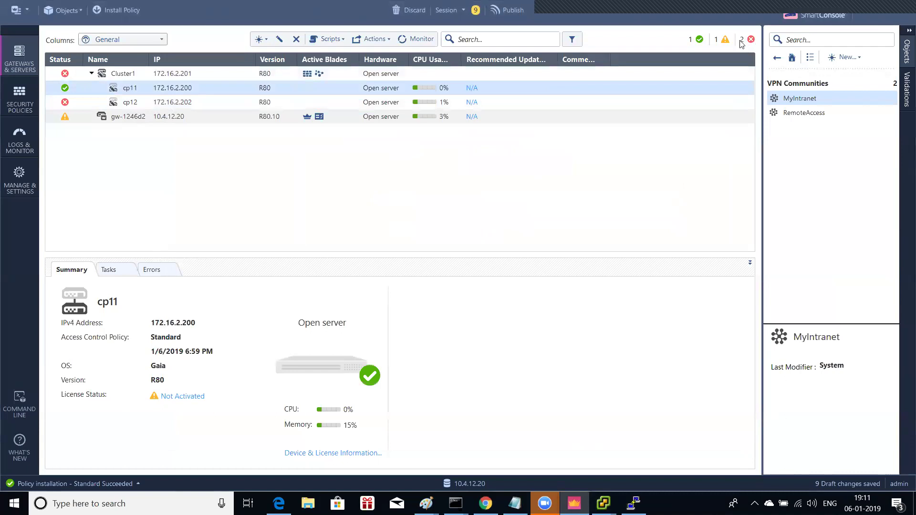
{"action": "double_click", "coordinate": [68, 105]}
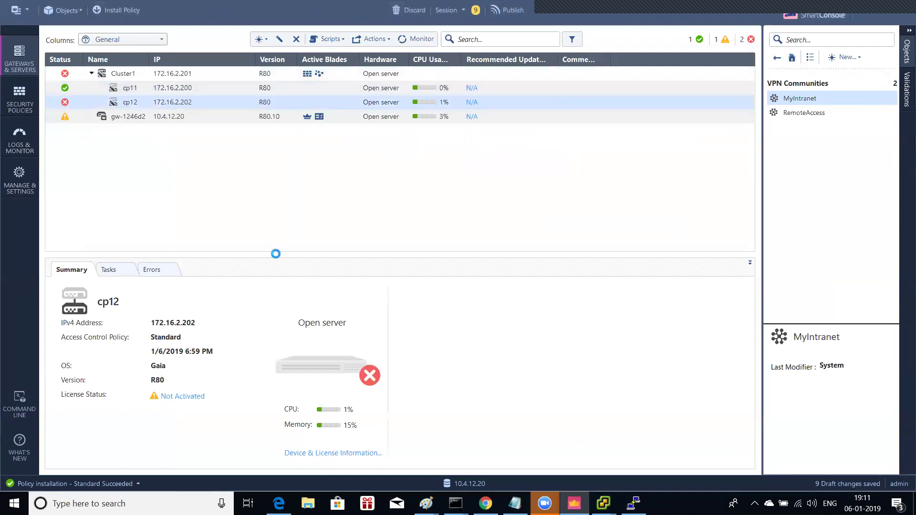
Close cp12's member settings and Cluster1 properties with OK and Yes, then switch to the CP2 console.
{"action": "left_click", "coordinate": [530, 380]}
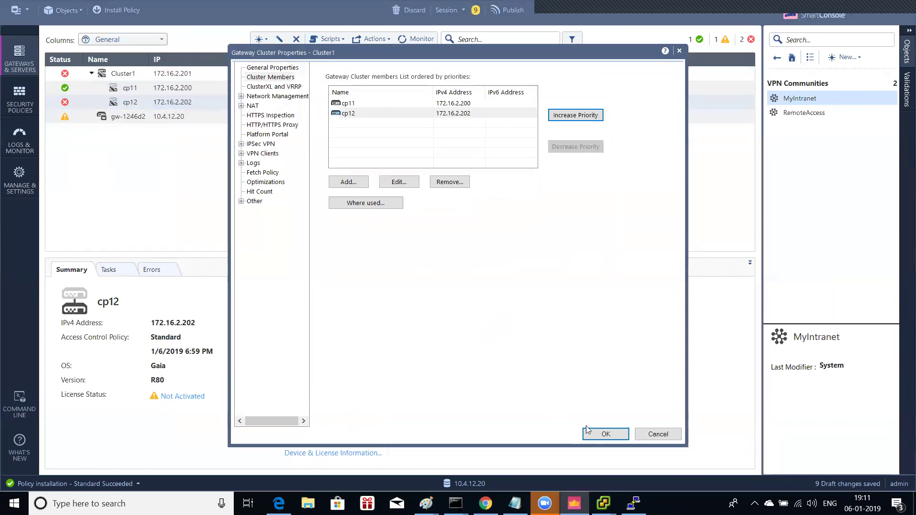
{"action": "left_click", "coordinate": [610, 435]}
{"action": "left_click", "coordinate": [491, 275]}
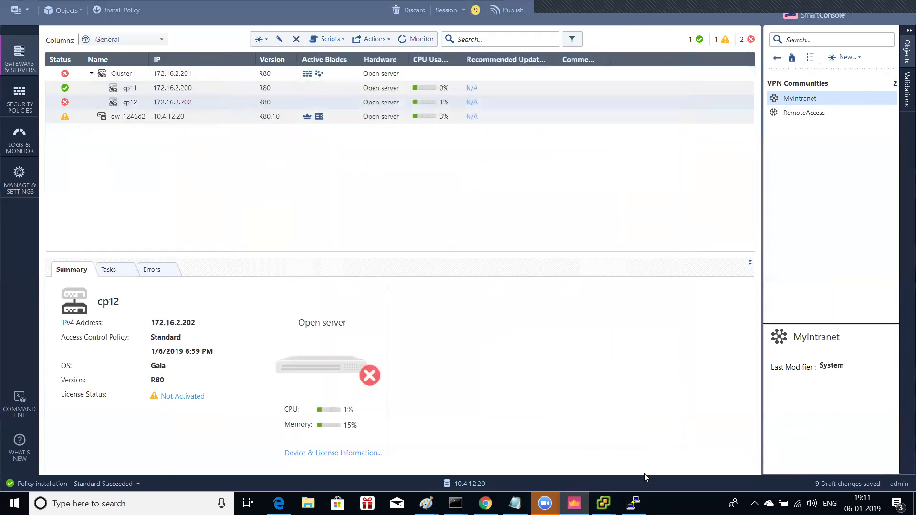
{"action": "left_click", "coordinate": [634, 502]}
{"action": "left_click", "coordinate": [369, 204]}
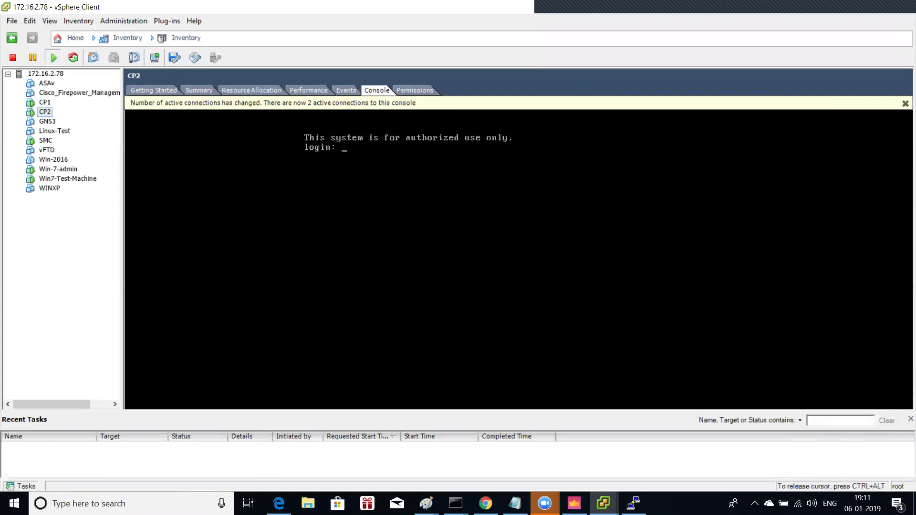
{"action": "key", "text": "ctrl+alt"}
Duplicate the 172.16.2.200 PuTTY session, maximize it, log in as admin, and enter expert mode.
{"action": "left_click", "coordinate": [633, 502]}
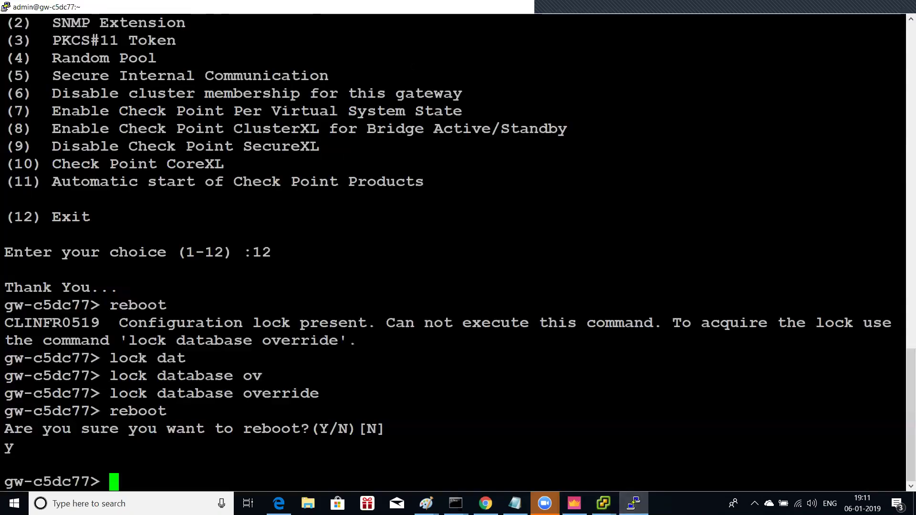
{"action": "right_click", "coordinate": [436, 9]}
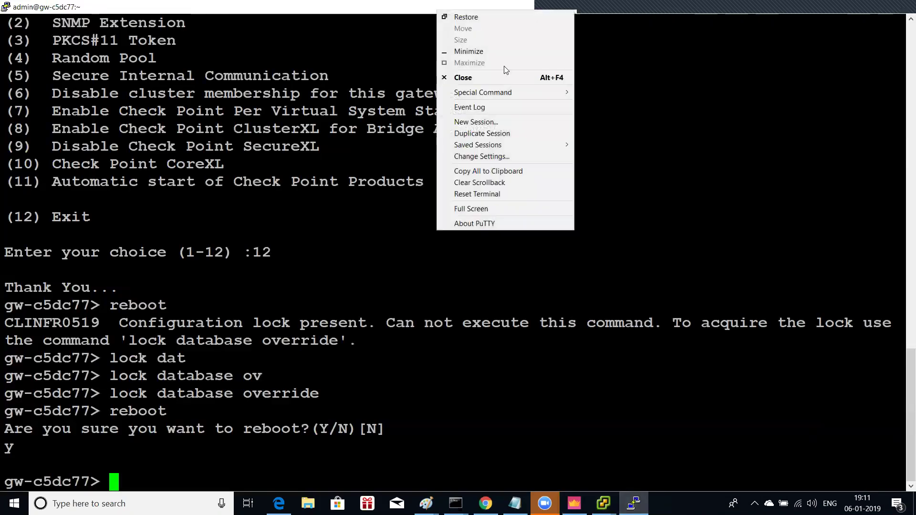
{"action": "left_click", "coordinate": [501, 134]}
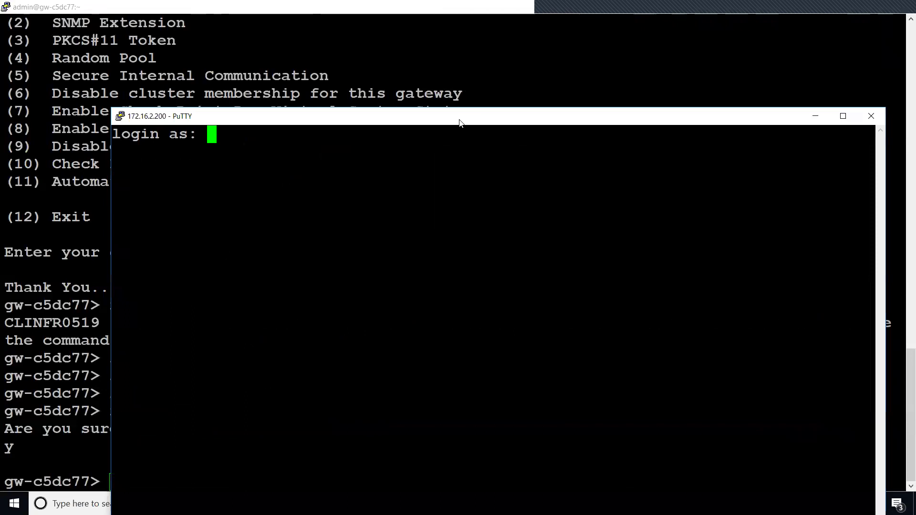
{"action": "double_click", "coordinate": [460, 117]}
{"action": "type", "text": "admin"}
{"action": "key", "text": "Return"}
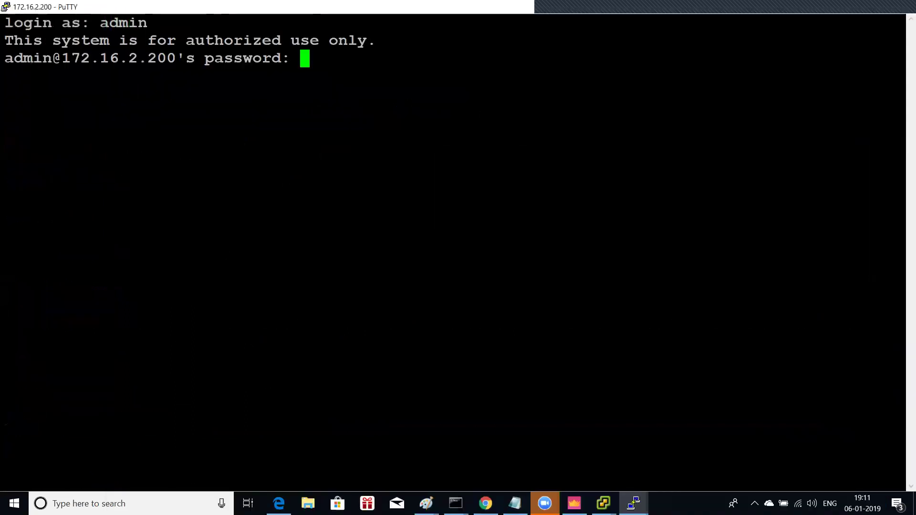
{"action": "key", "text": "Return"}
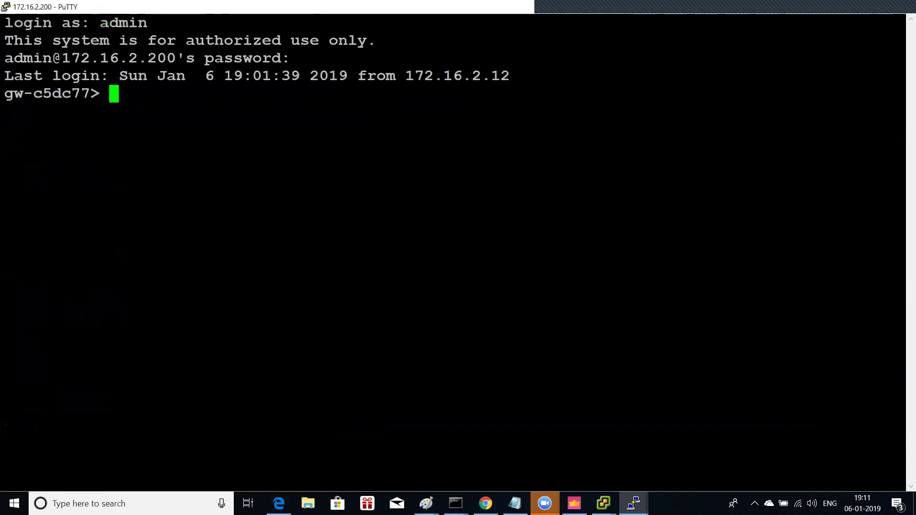
{"action": "type", "text": "expert"}
{"action": "key", "text": "Return"}
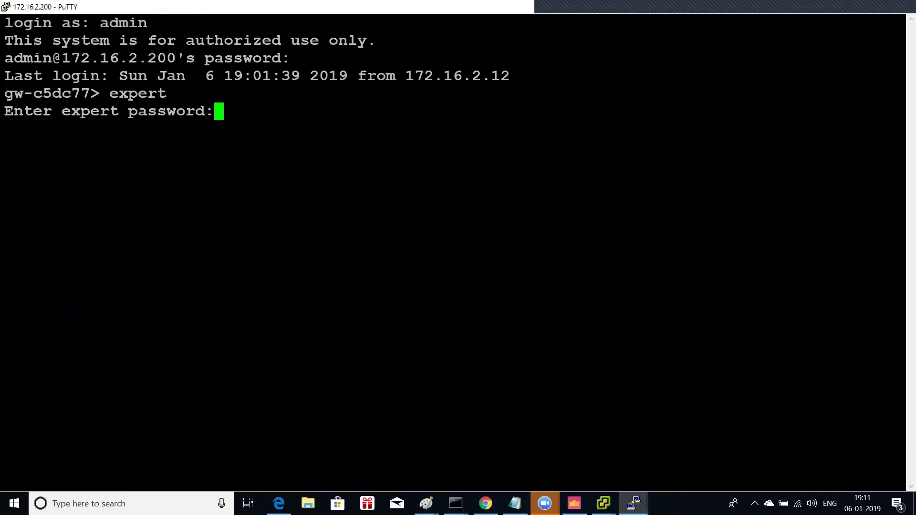
{"action": "key", "text": "Return"}
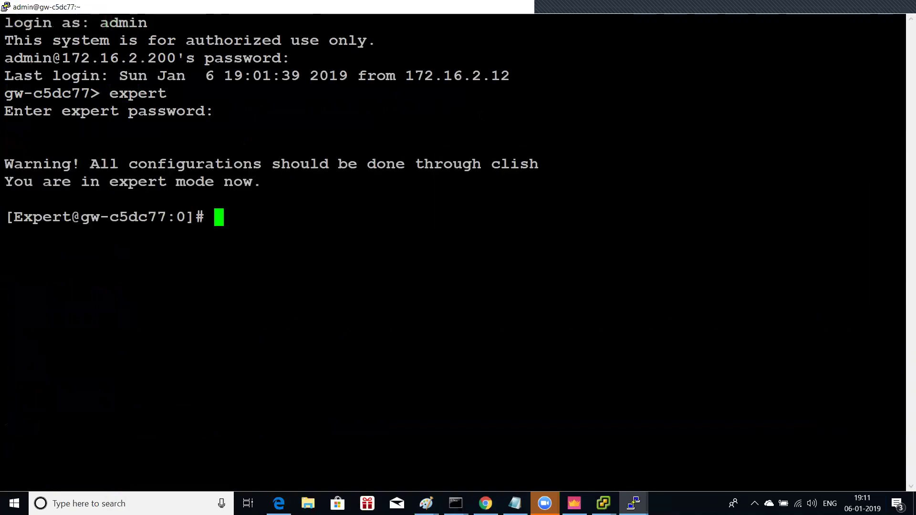
Run cphaprob, then cphaprob state, showing the local member Active at 100% and the peer Standby.
{"action": "type", "text": "cphaprob"}
{"action": "key", "text": "Return"}
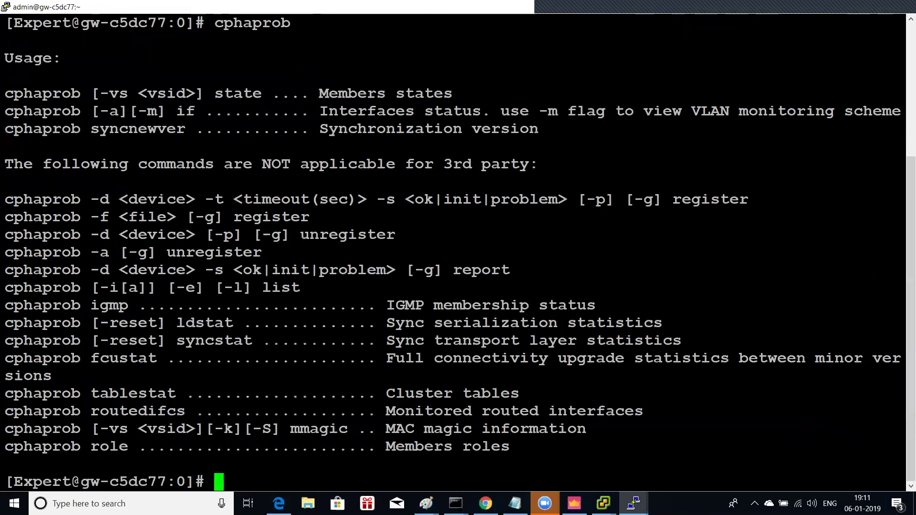
{"action": "key", "text": "Up"}
{"action": "type", "text": "state"}
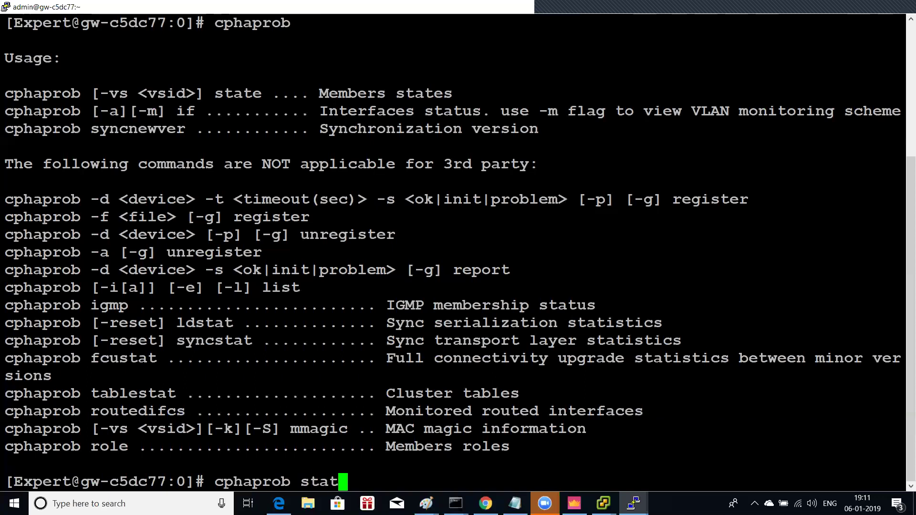
{"action": "key", "text": "Return"}
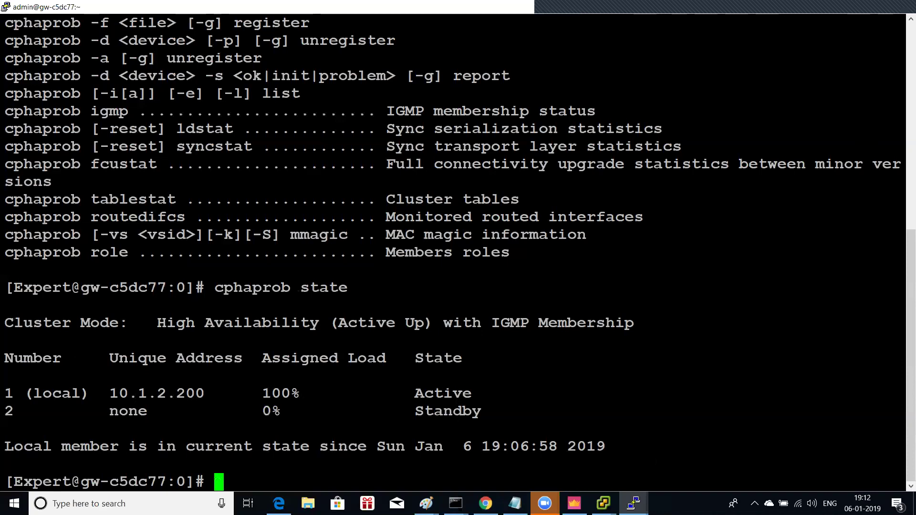
{"action": "left_click", "coordinate": [574, 504]}
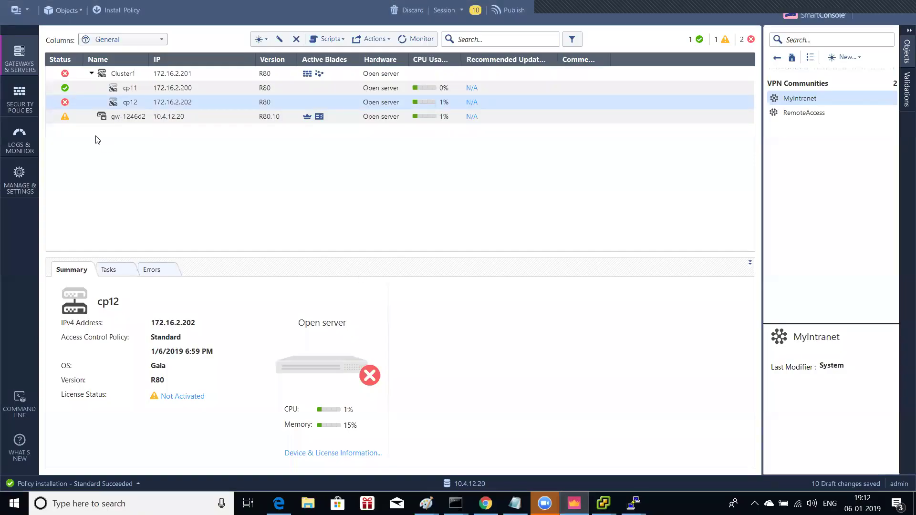
{"action": "right_click", "coordinate": [70, 105]}
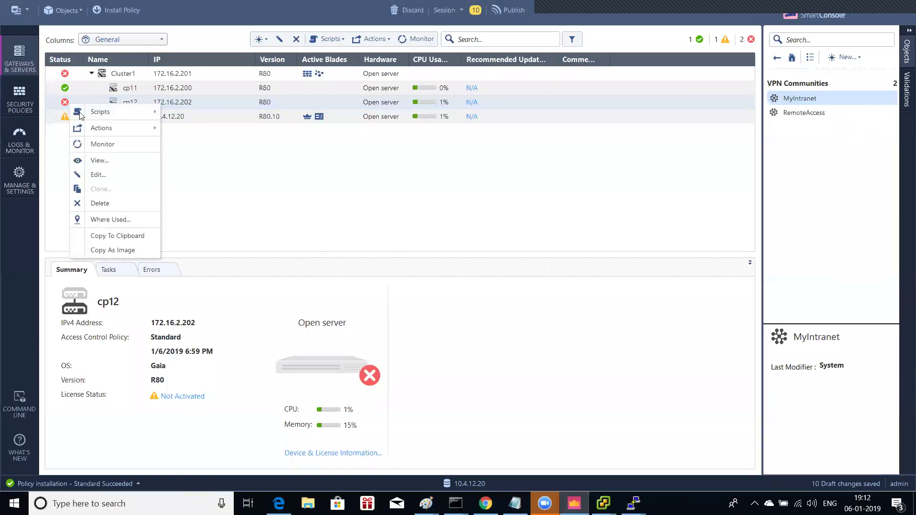
{"action": "left_click", "coordinate": [423, 210]}
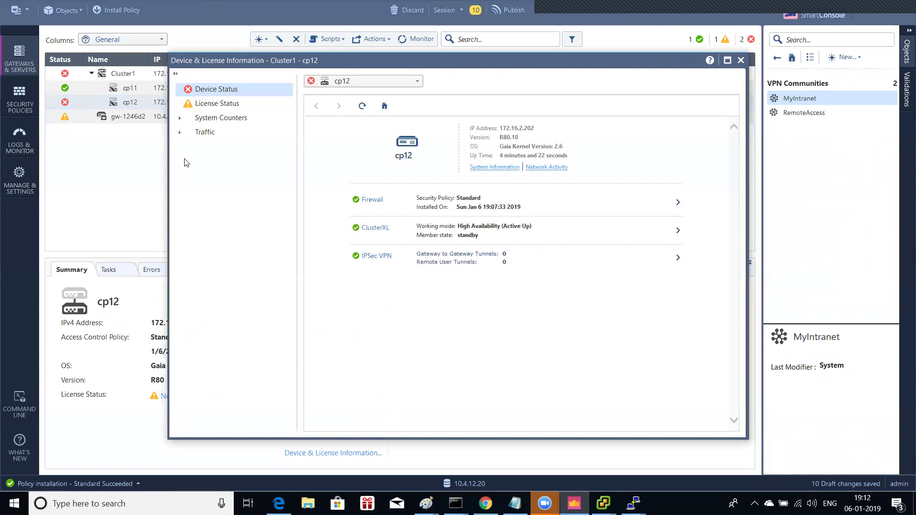
{"action": "left_click", "coordinate": [180, 132]}
{"action": "left_click", "coordinate": [198, 147]}
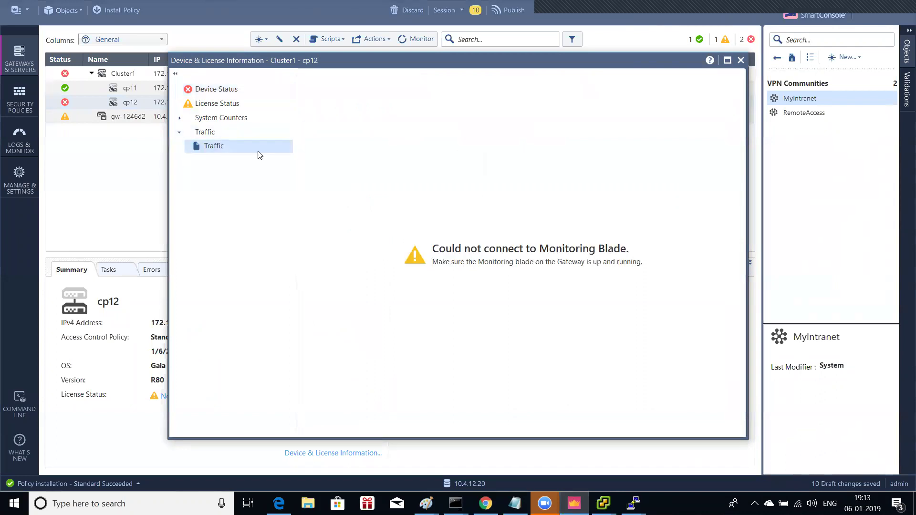
{"action": "left_click", "coordinate": [180, 118]}
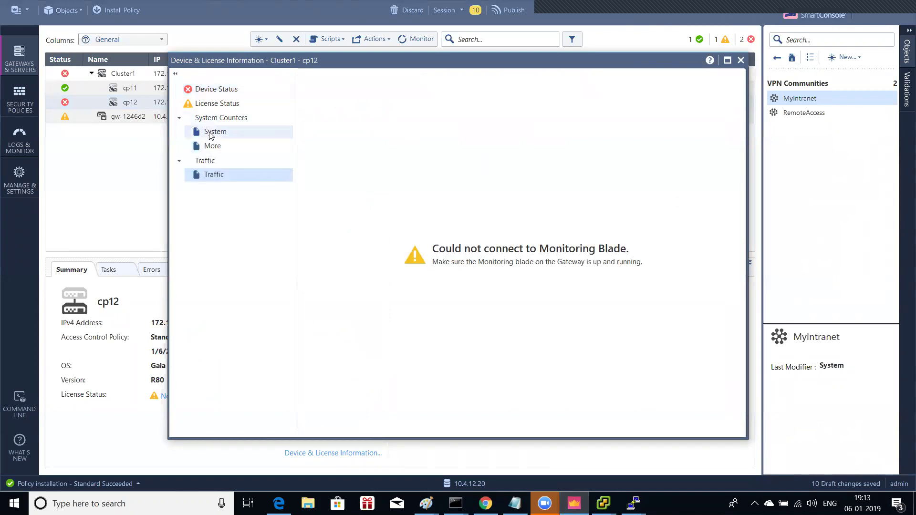
{"action": "left_click", "coordinate": [213, 133]}
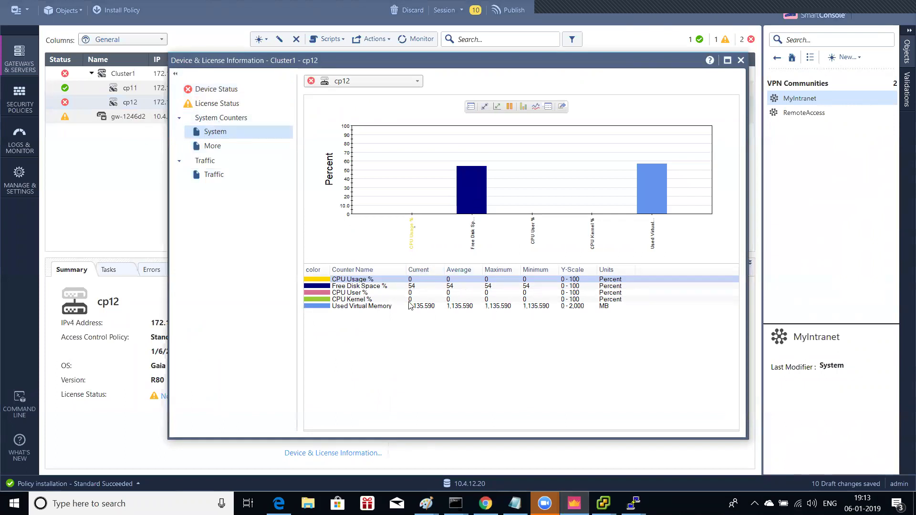
{"action": "left_click", "coordinate": [233, 106]}
{"action": "left_click", "coordinate": [237, 91]}
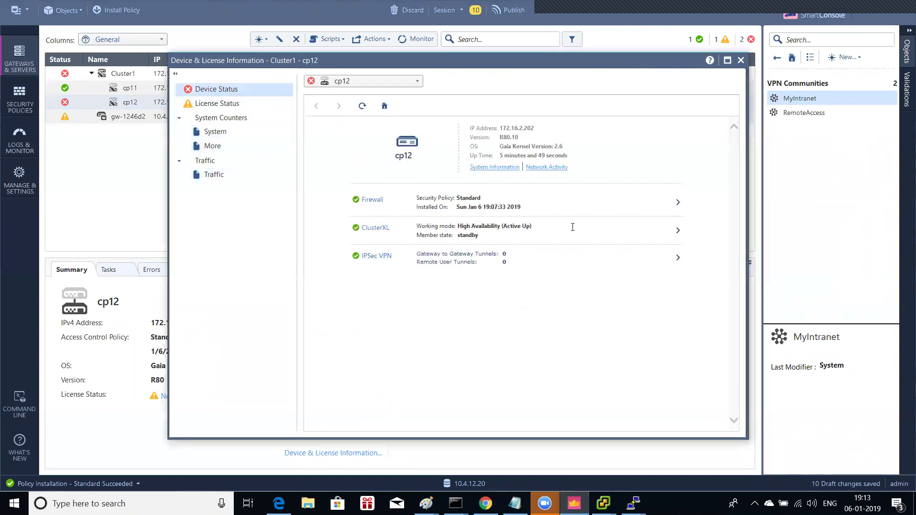
{"action": "left_click", "coordinate": [741, 60]}
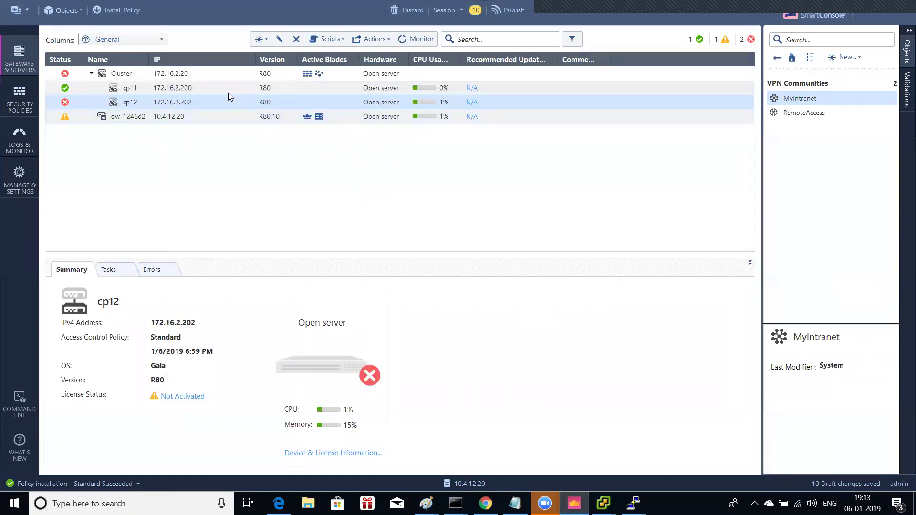
{"action": "double_click", "coordinate": [123, 73]}
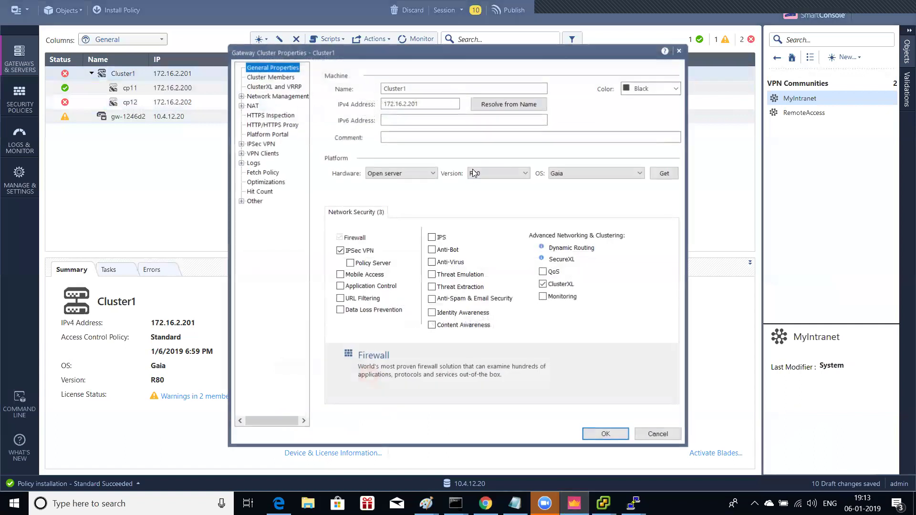
Set Cluster1's ClusterXL mode to Load Sharing with Unicast, saving past the topology warning.
{"action": "left_click", "coordinate": [284, 78]}
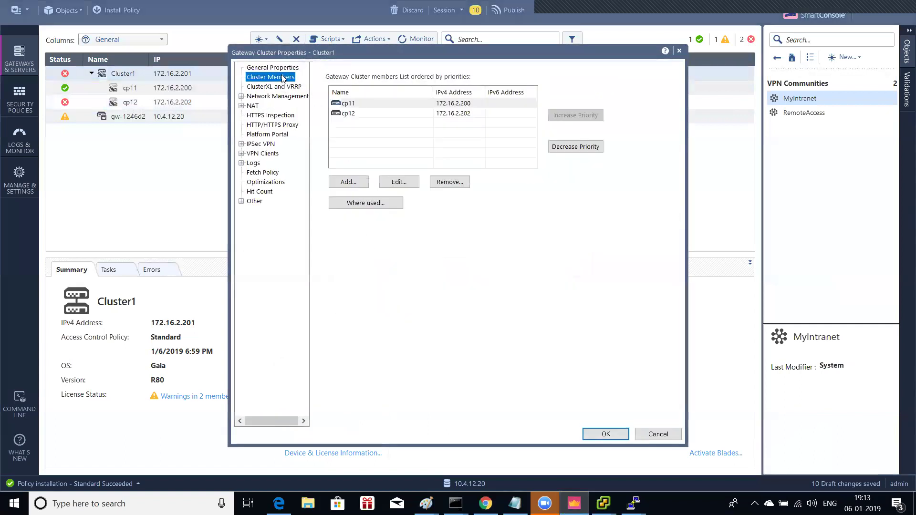
{"action": "left_click", "coordinate": [283, 71]}
{"action": "left_click", "coordinate": [279, 85]}
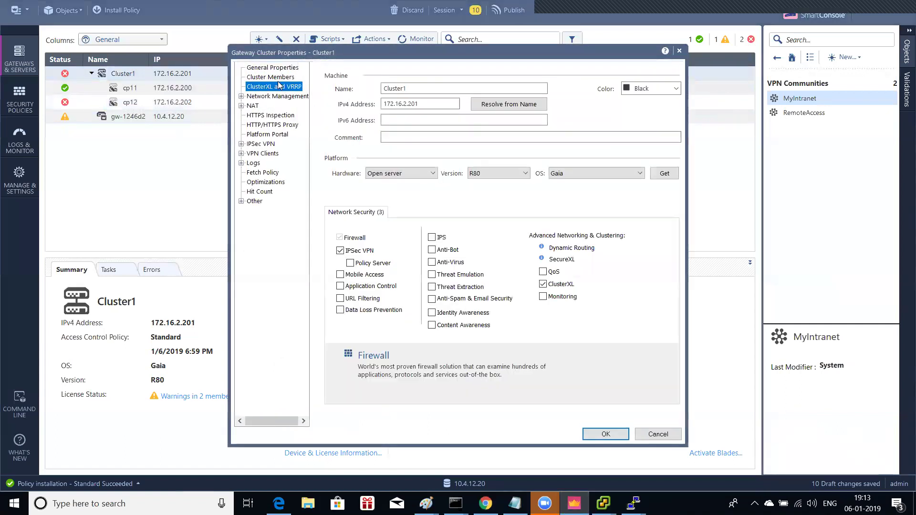
{"action": "left_click", "coordinate": [278, 78]}
{"action": "left_click", "coordinate": [283, 86]}
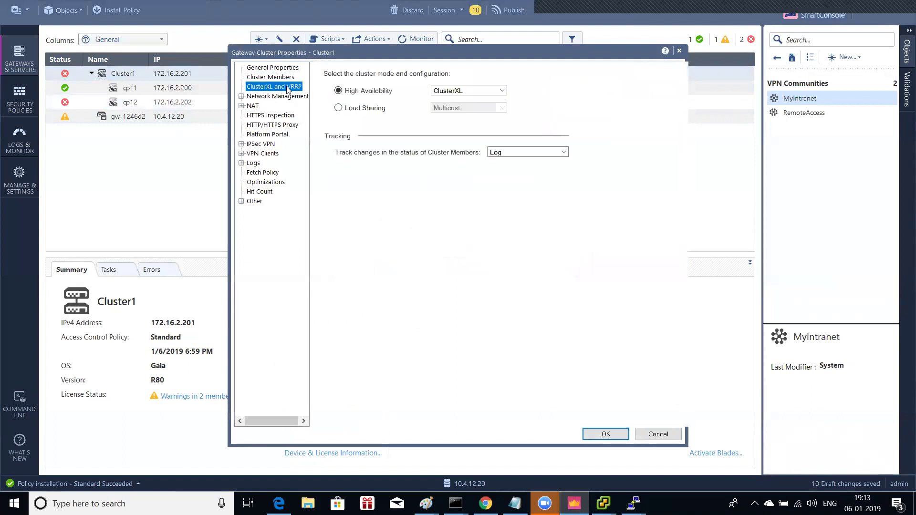
{"action": "left_click", "coordinate": [362, 110]}
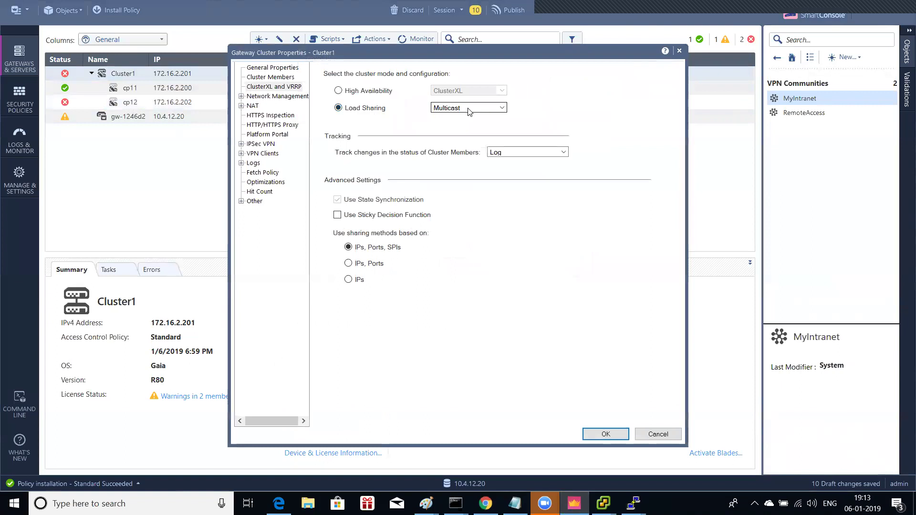
{"action": "left_click", "coordinate": [468, 107]}
{"action": "left_click", "coordinate": [468, 108]}
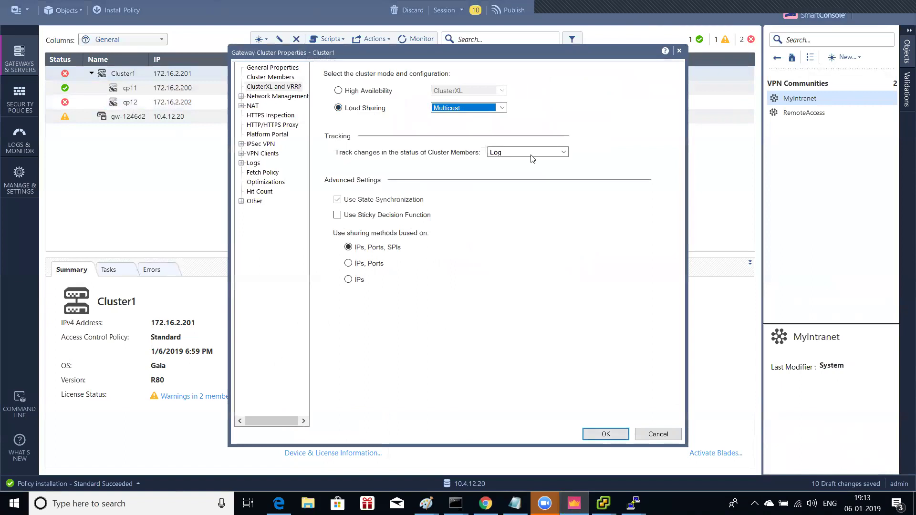
{"action": "left_click", "coordinate": [472, 109]}
{"action": "left_click", "coordinate": [472, 125]}
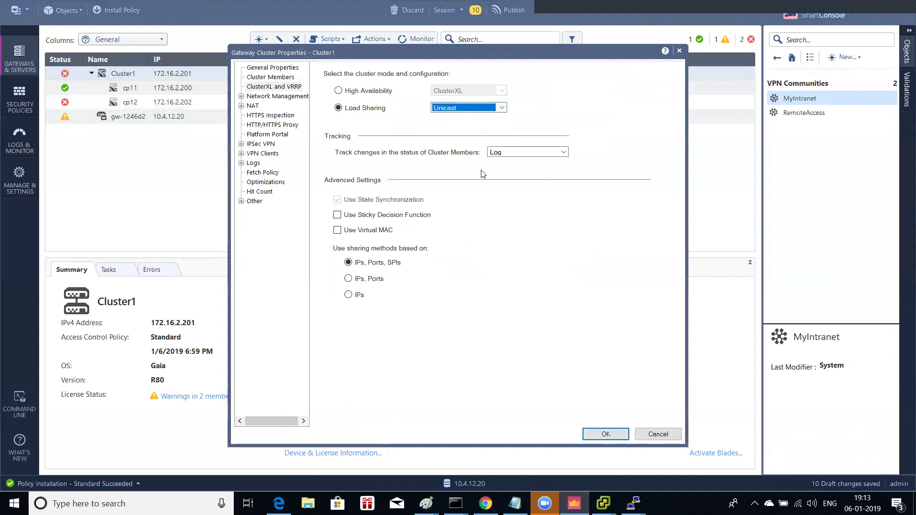
{"action": "left_click", "coordinate": [614, 431]}
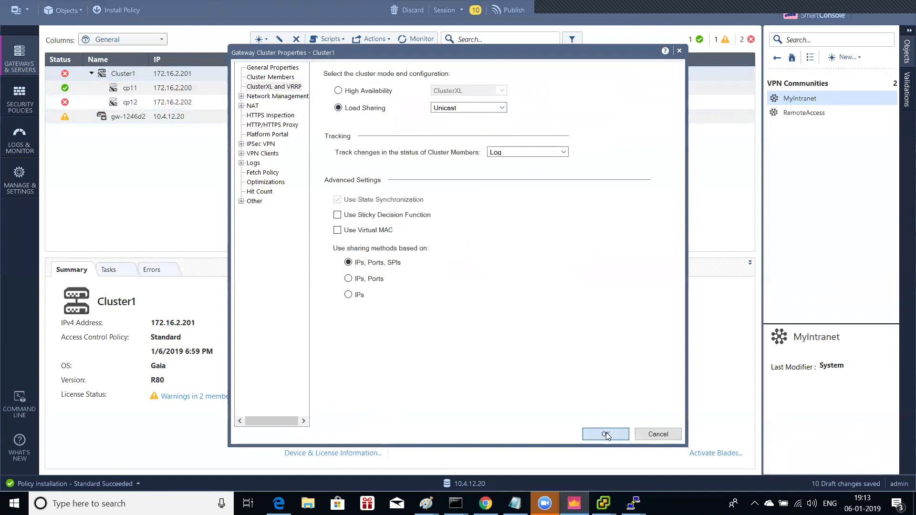
{"action": "left_click", "coordinate": [492, 278]}
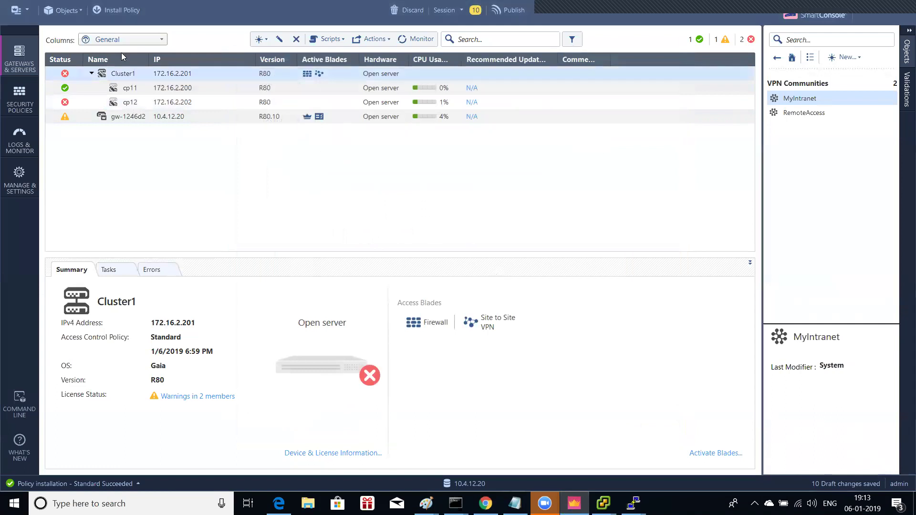
Publish the pending Cluster1 changes and install the Standard policy on Cluster1.
{"action": "left_click", "coordinate": [112, 11]}
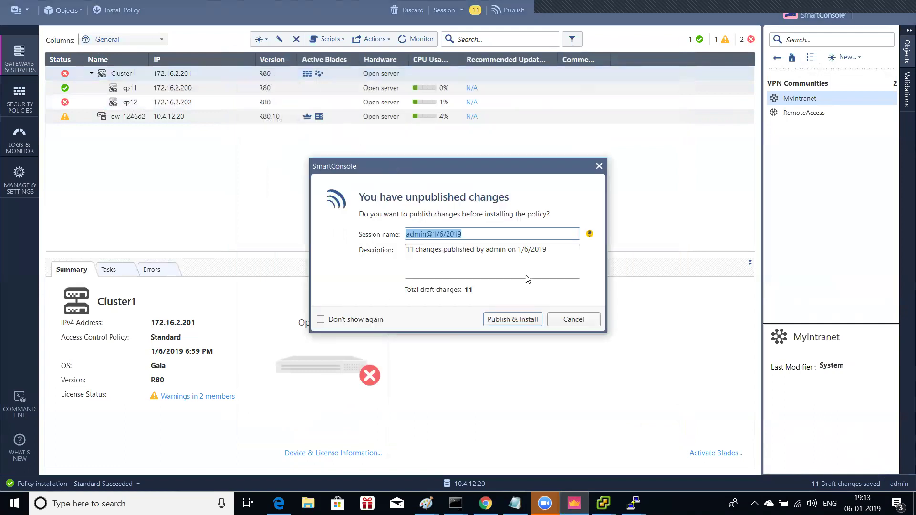
{"action": "left_click", "coordinate": [516, 320]}
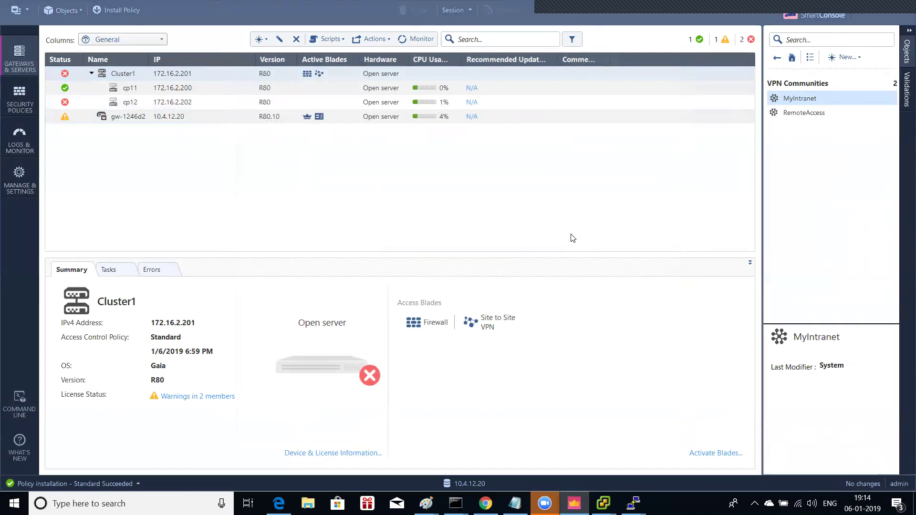
{"action": "key", "text": "ctrl+shift+Return"}
{"action": "left_click", "coordinate": [492, 110]}
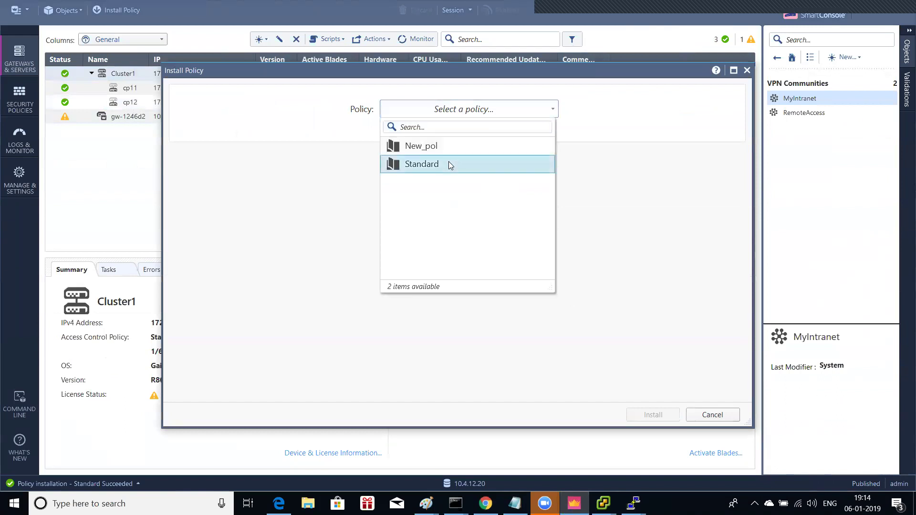
{"action": "left_click", "coordinate": [449, 164]}
{"action": "left_click", "coordinate": [644, 415]}
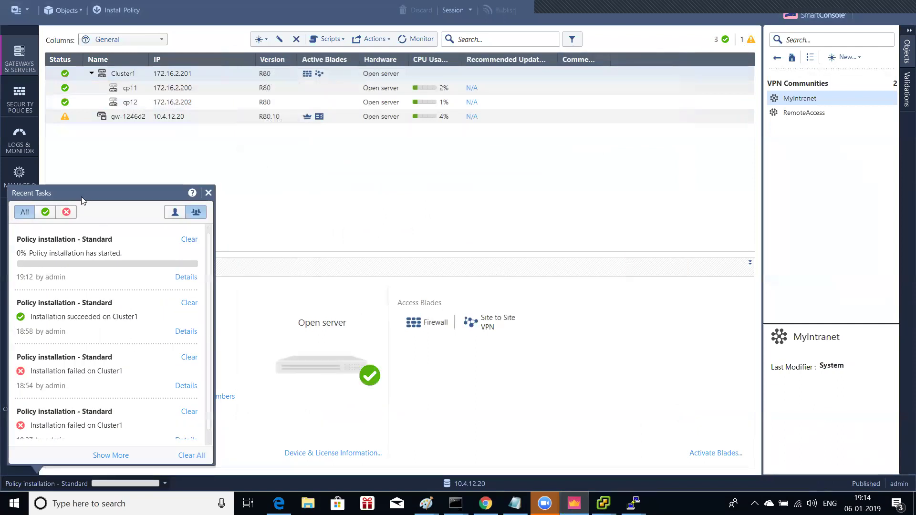
{"action": "left_click", "coordinate": [526, 195]}
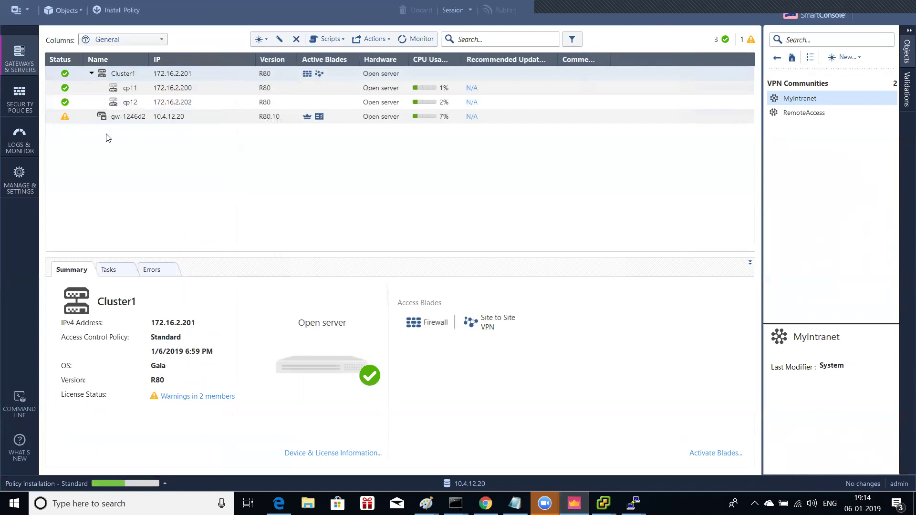
View cp12's device status from the Monitor option, then close it.
{"action": "left_click", "coordinate": [67, 105]}
{"action": "right_click", "coordinate": [67, 105]}
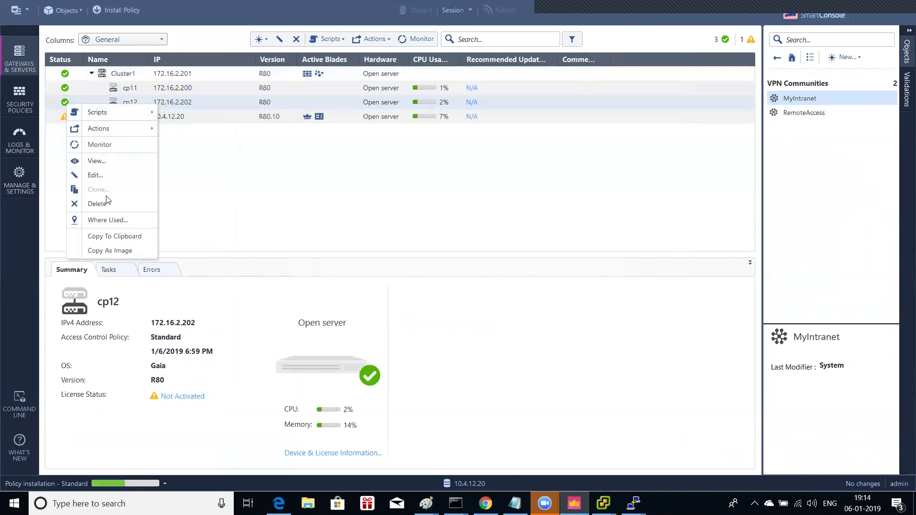
{"action": "left_click", "coordinate": [110, 148]}
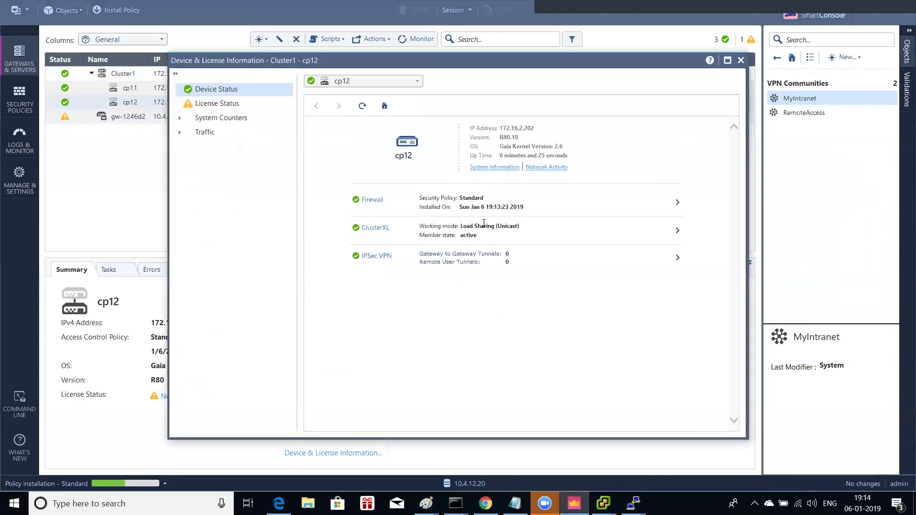
{"action": "left_click", "coordinate": [741, 60]}
Open cp11's device status showing Load Sharing (Unicast) working mode and an Active state.
{"action": "right_click", "coordinate": [82, 88]}
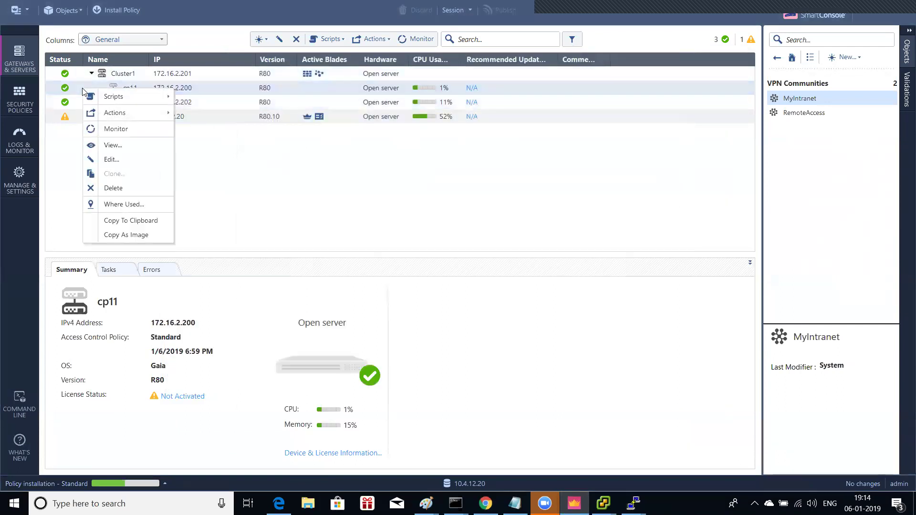
{"action": "left_click", "coordinate": [125, 131]}
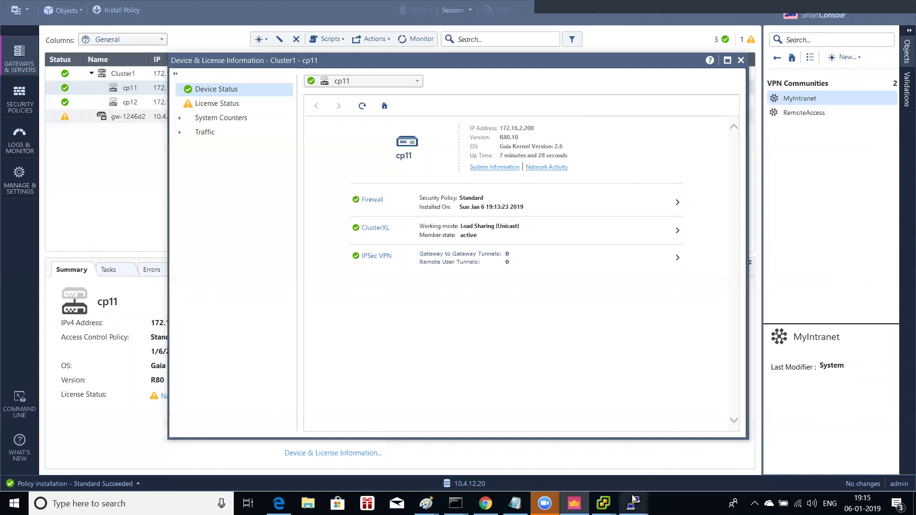
{"action": "left_click", "coordinate": [696, 453]}
Rerun cphaprob state, confirming both members Active in Load Sharing (Unicast) at 30% and 70%.
{"action": "key", "text": "Up"}
{"action": "key", "text": "Return"}
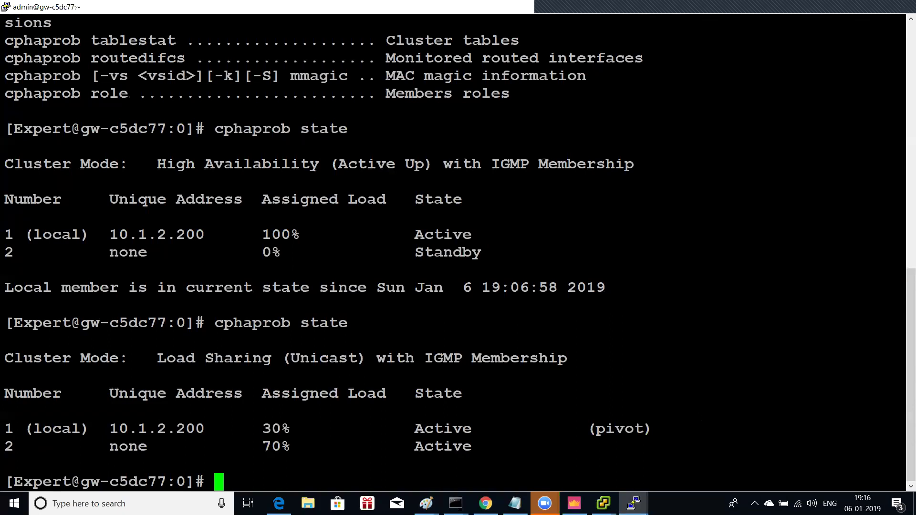
{"action": "left_click", "coordinate": [574, 503]}
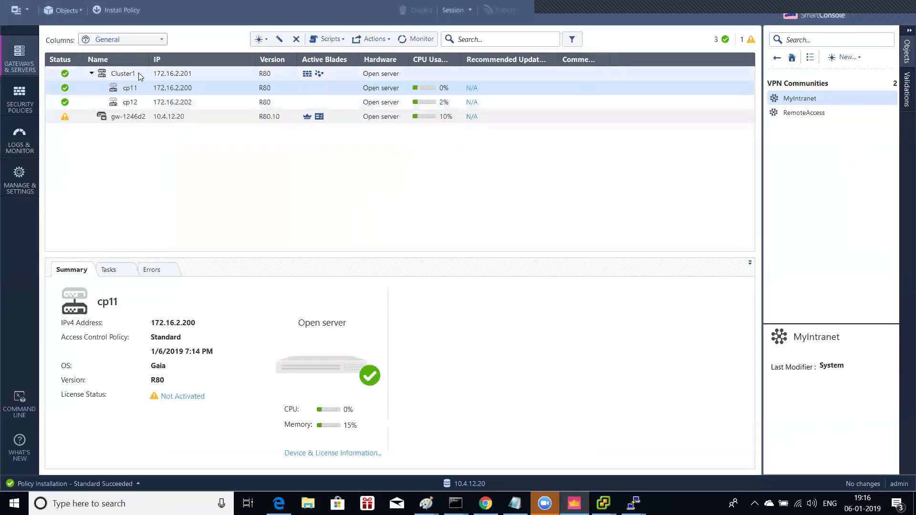
Lower cp11's priority below cp12 in Cluster1's members, save, and publish the change.
{"action": "left_click", "coordinate": [165, 75]}
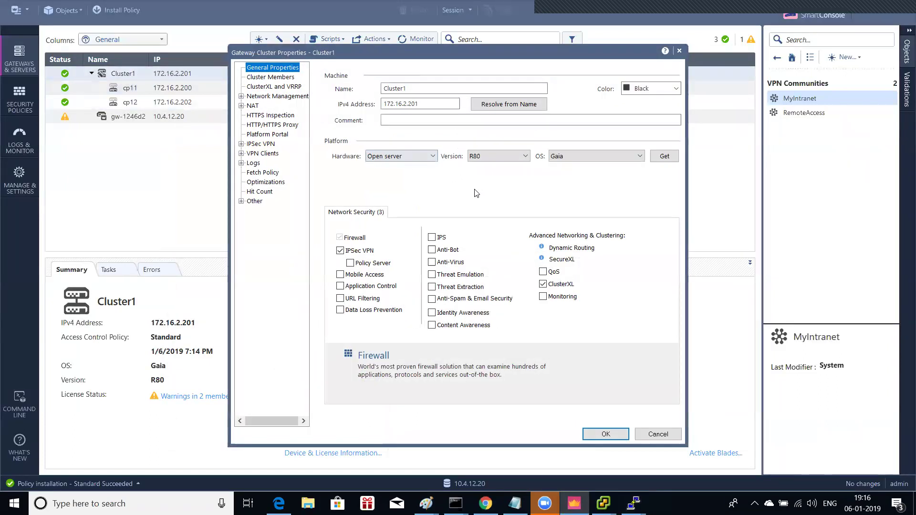
{"action": "left_click", "coordinate": [270, 77]}
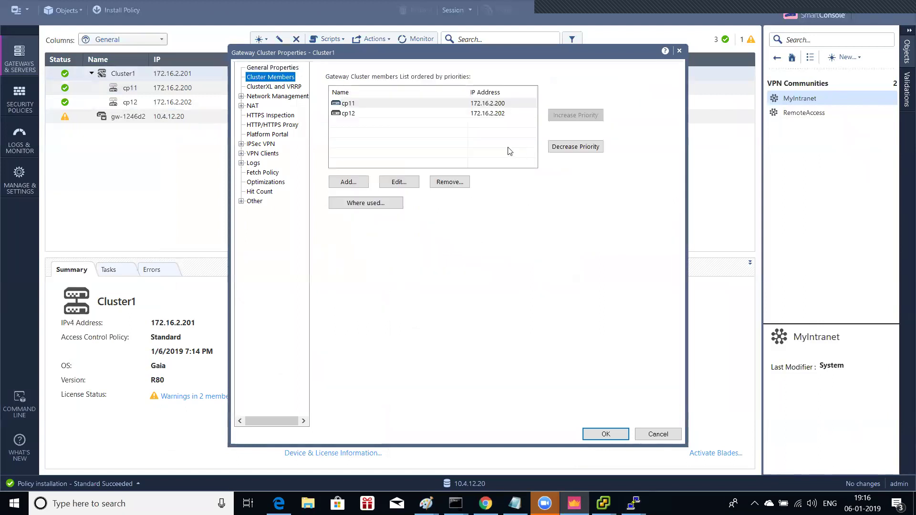
{"action": "left_click", "coordinate": [393, 106]}
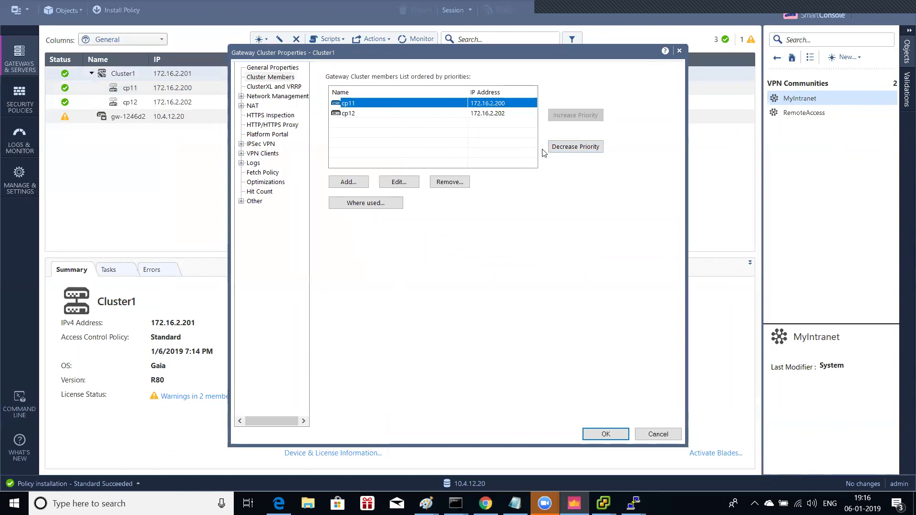
{"action": "left_click", "coordinate": [564, 149]}
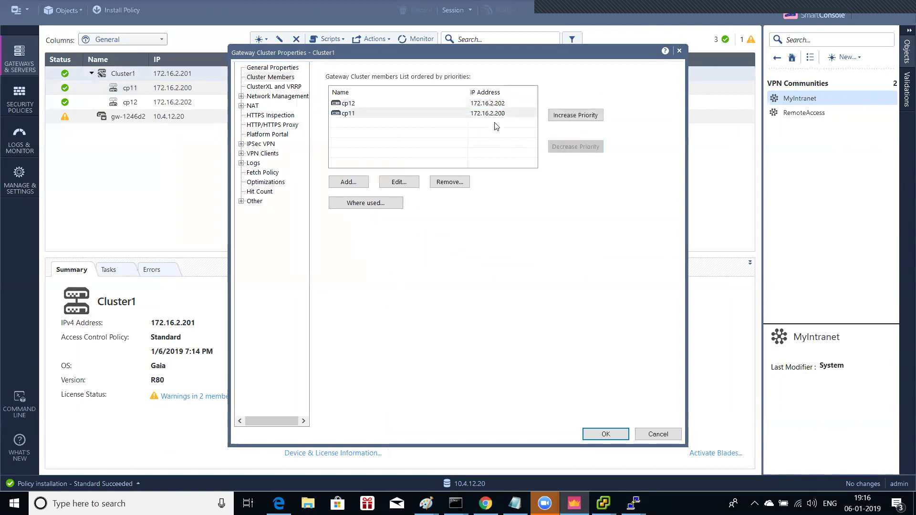
{"action": "left_click", "coordinate": [612, 435]}
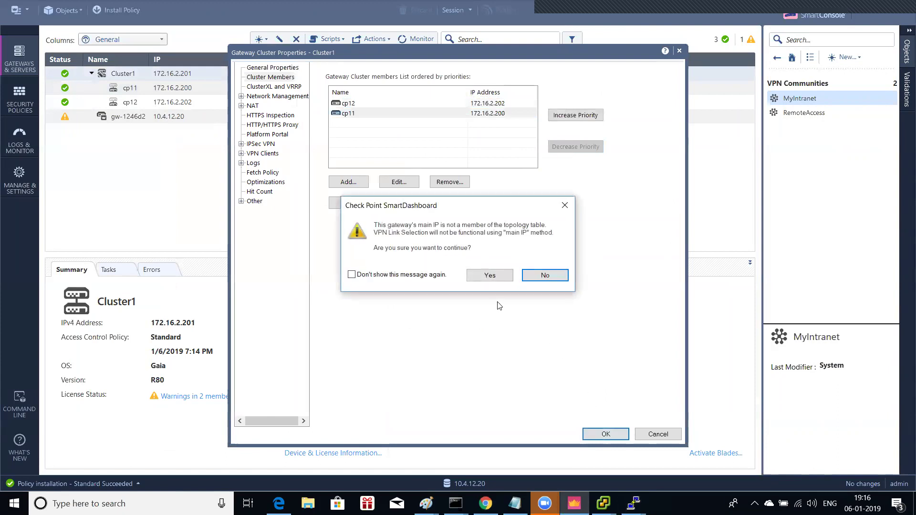
{"action": "left_click", "coordinate": [490, 275]}
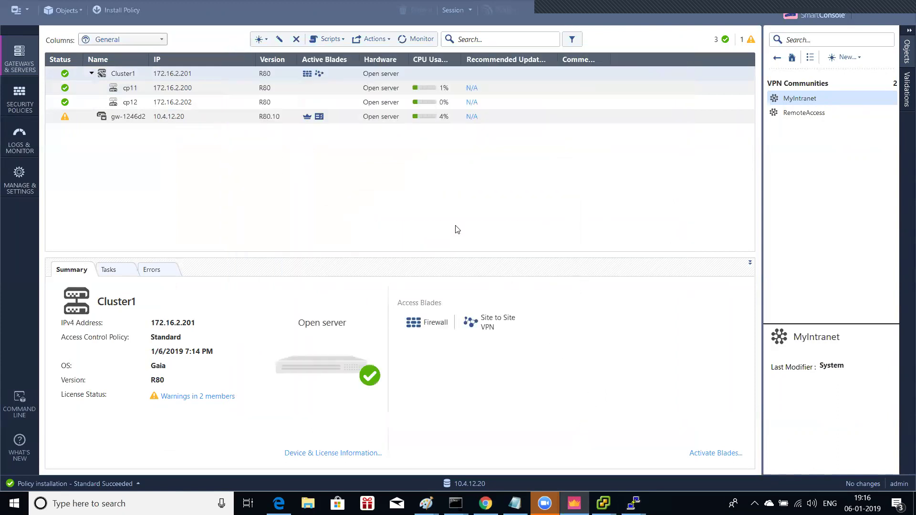
{"action": "left_click", "coordinate": [121, 11]}
{"action": "left_click", "coordinate": [509, 319]}
Install the Standard policy on Cluster1 and check in Recent Tasks that it succeeded.
{"action": "left_click", "coordinate": [523, 106]}
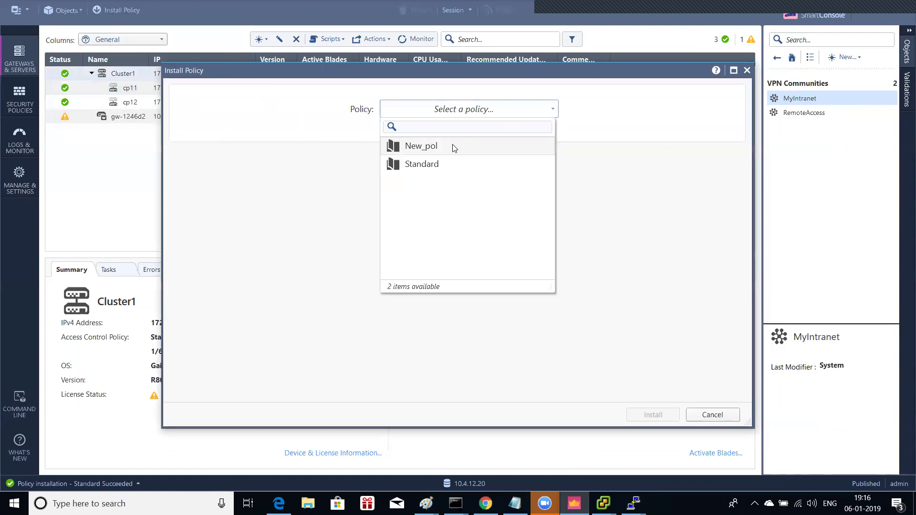
{"action": "left_click", "coordinate": [443, 162]}
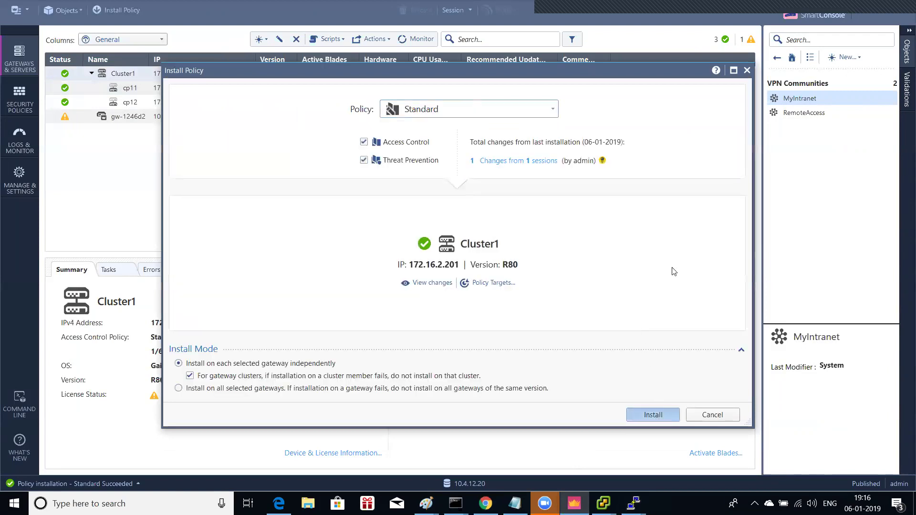
{"action": "key", "text": "Return"}
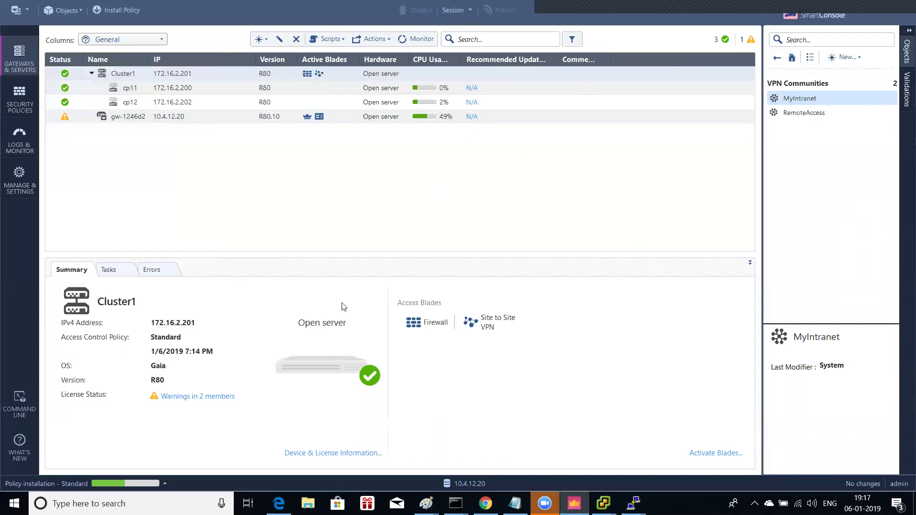
{"action": "left_click", "coordinate": [87, 487]}
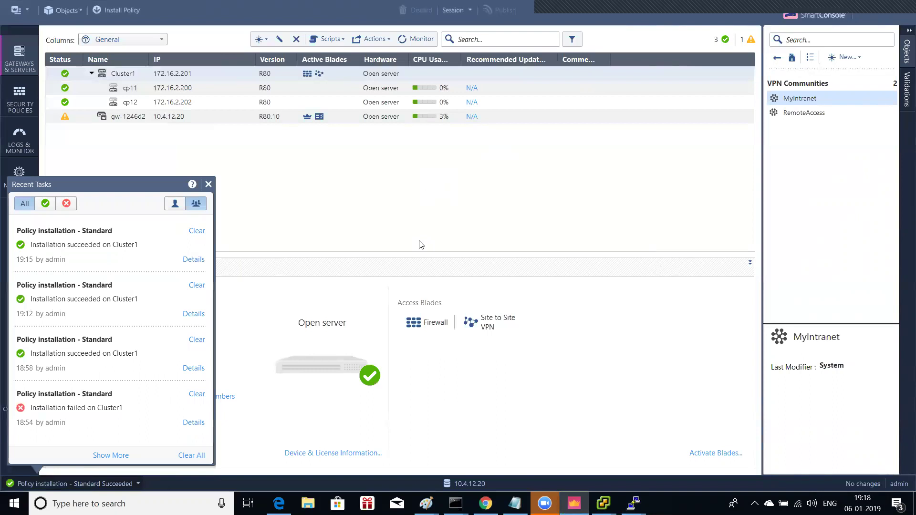
Rerun cphaprob state and highlight the old local row (member 1) and new local row (member 2, 70%).
{"action": "left_click", "coordinate": [209, 185]}
{"action": "mouse_move", "coordinate": [633, 504]}
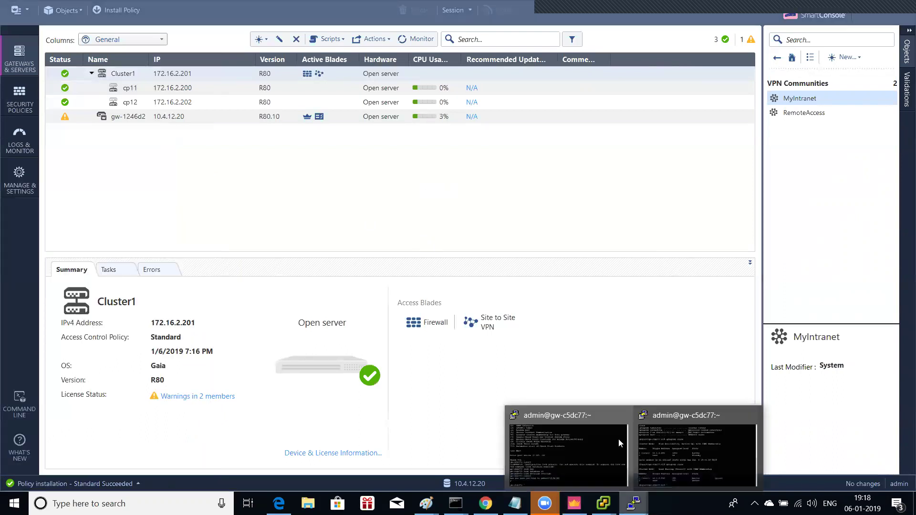
{"action": "left_click", "coordinate": [618, 439]}
{"action": "key", "text": "Up"}
{"action": "key", "text": "Return"}
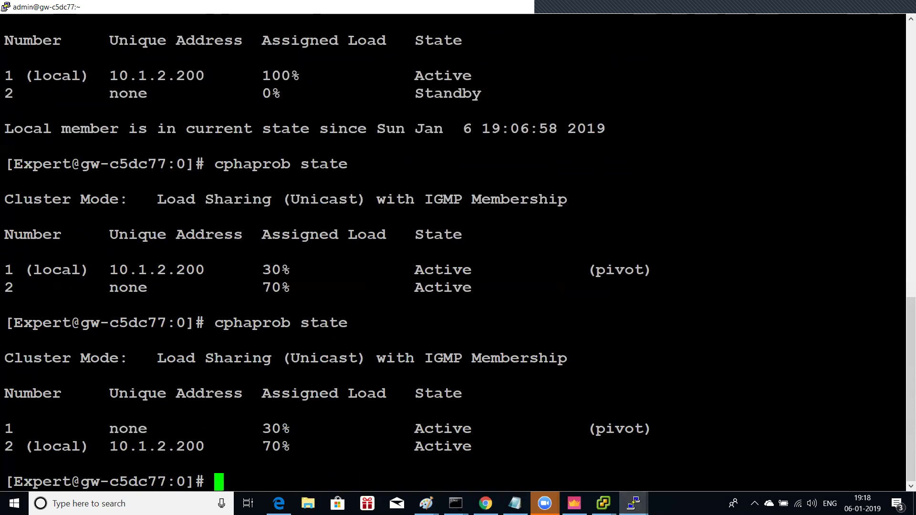
{"action": "left_click_drag", "start_coordinate": [653, 270], "coordinate": [115, 265]}
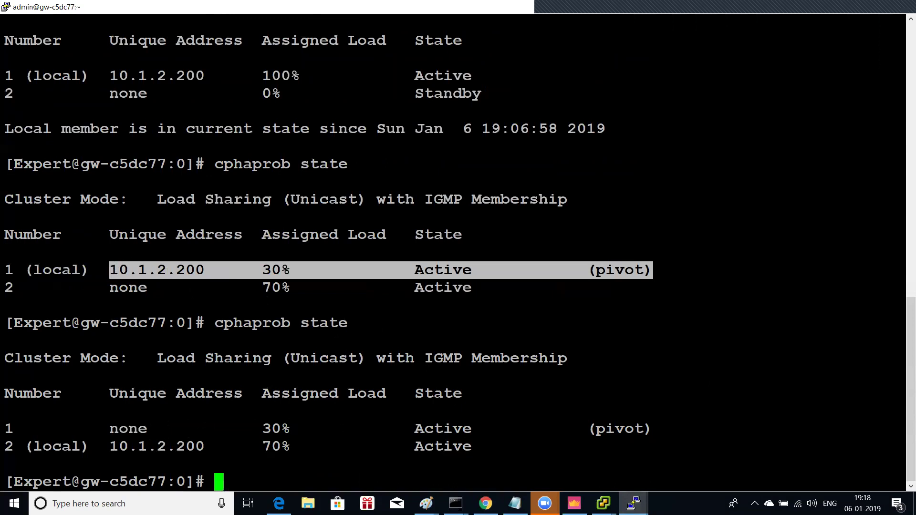
{"action": "left_click_drag", "start_coordinate": [109, 447], "coordinate": [466, 449]}
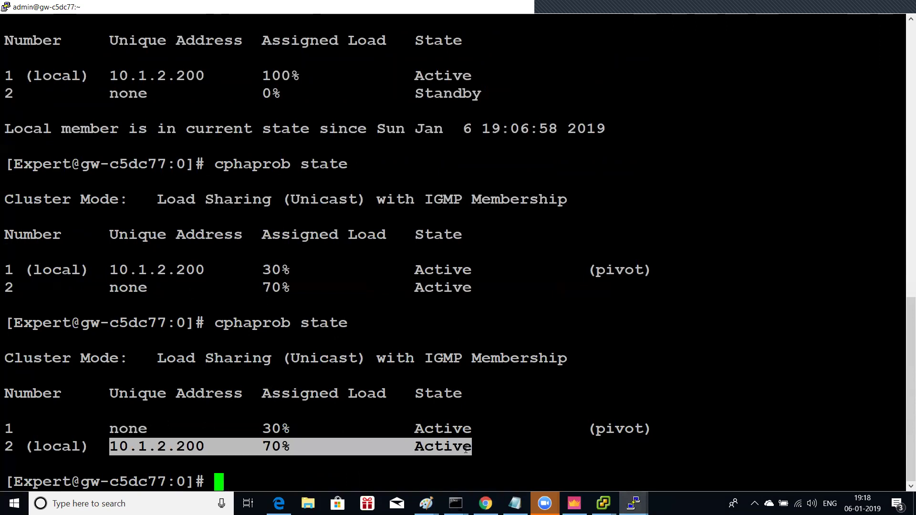